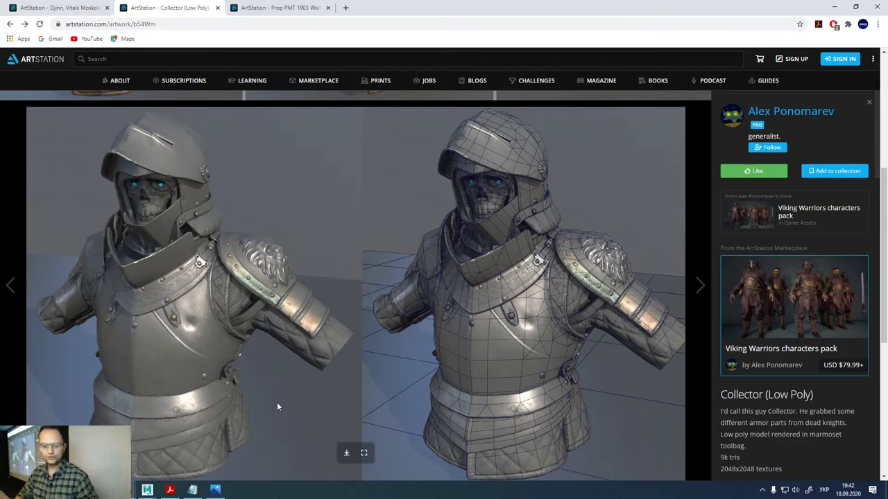
- Load the copied artwork link artstation.com/artwork/90d9v in the current tab
mouse_move(149, 491)
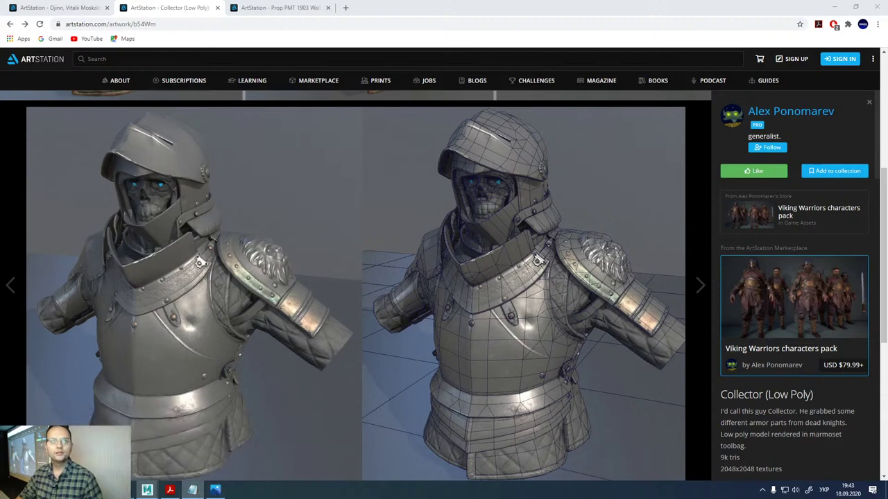
key("ctrl+c")
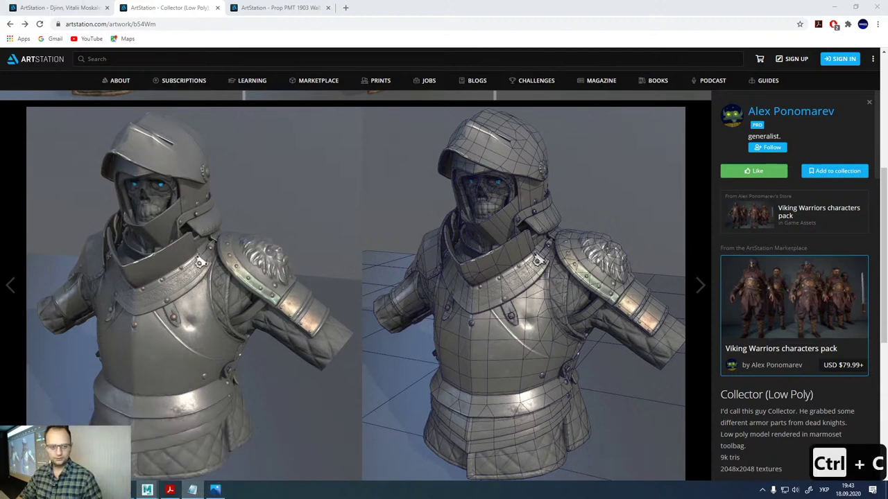
left_click(185, 28)
key("ctrl+v")
key("Return")
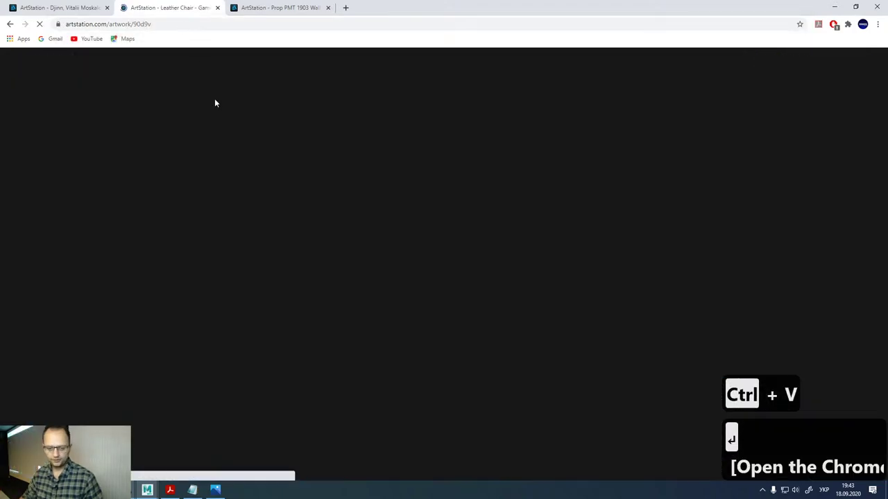
- Look through the Leather Chair renders, including the untextured model and its wireframe
scroll(266, 313, "down", 4)
scroll(266, 308, "down", 15)
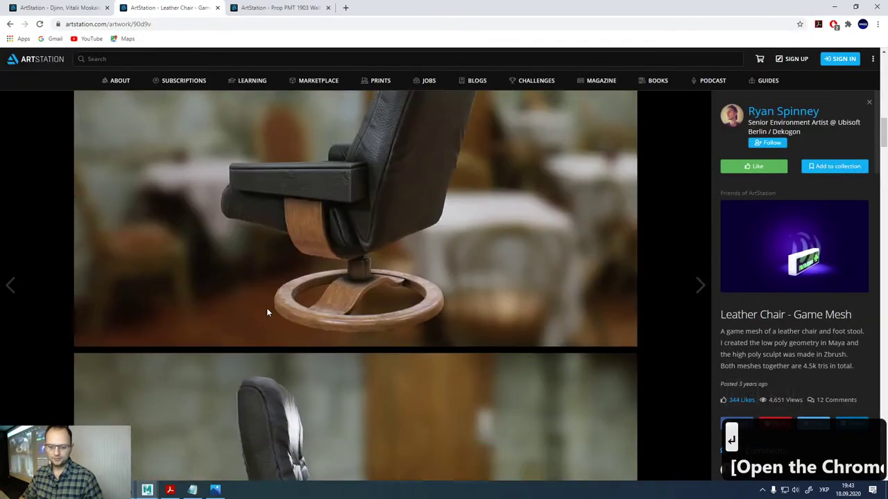
scroll(269, 311, "down", 15)
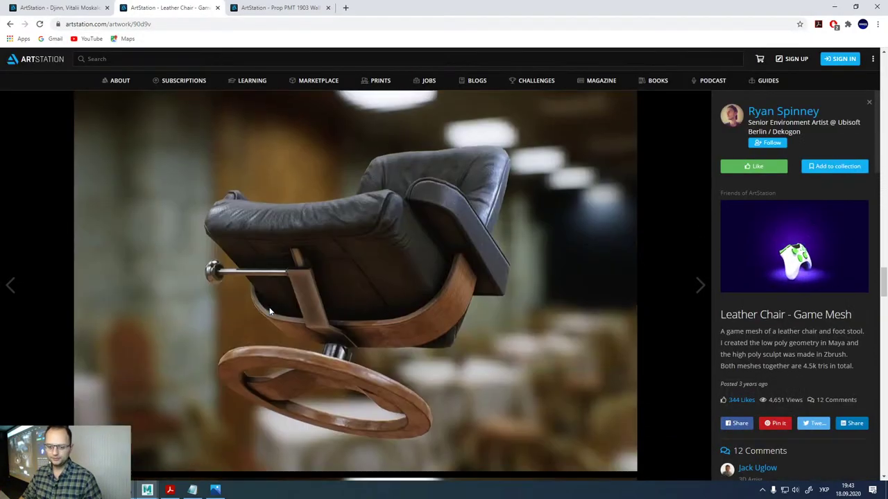
scroll(273, 304, "down", 10)
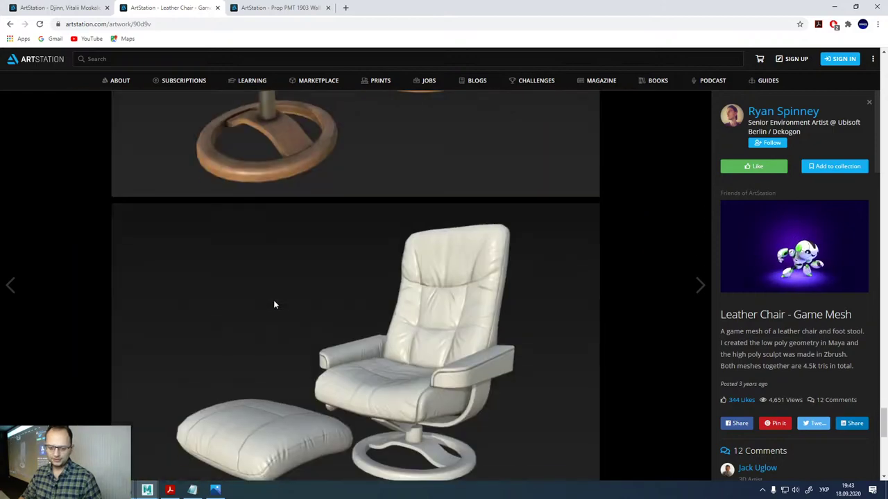
scroll(469, 212, "up", 5)
scroll(487, 219, "down", 1)
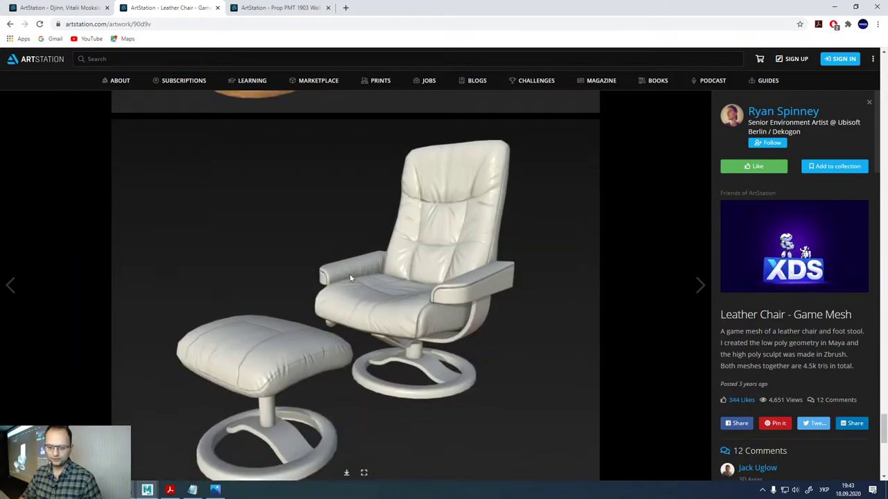
scroll(474, 163, "down", 10)
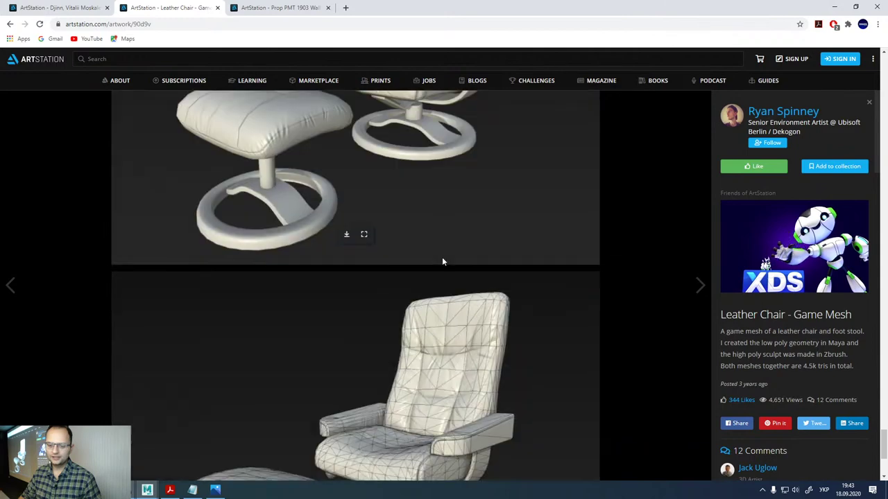
scroll(447, 184, "up", 1)
- Magnify the chair wireframe and mark the backrest's two horizontal folds and the vertical crease in red
key("ctrl+1")
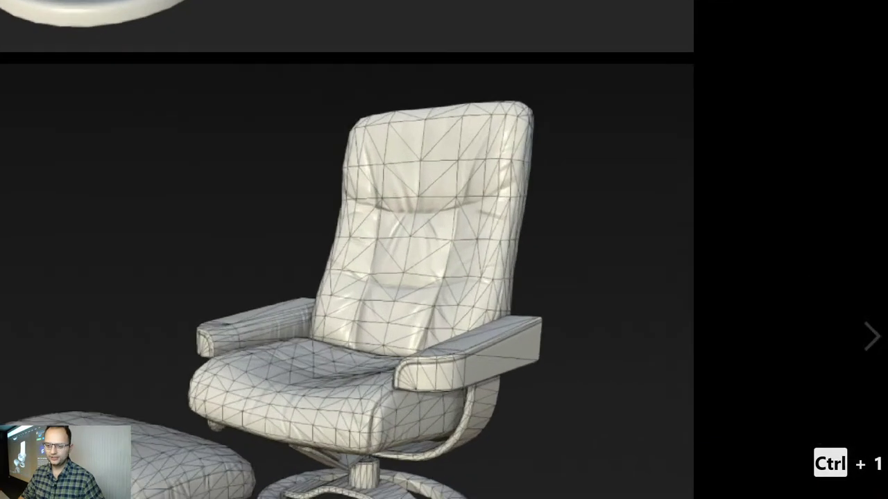
left_click(421, 240)
left_click_drag(424, 264, 421, 210)
mouse_move(335, 192)
left_mouse_down()
mouse_move(382, 208)
mouse_move(469, 206)
mouse_move(531, 169)
left_mouse_up()
mouse_move(307, 261)
left_mouse_down()
mouse_move(448, 300)
mouse_move(531, 283)
left_mouse_up()
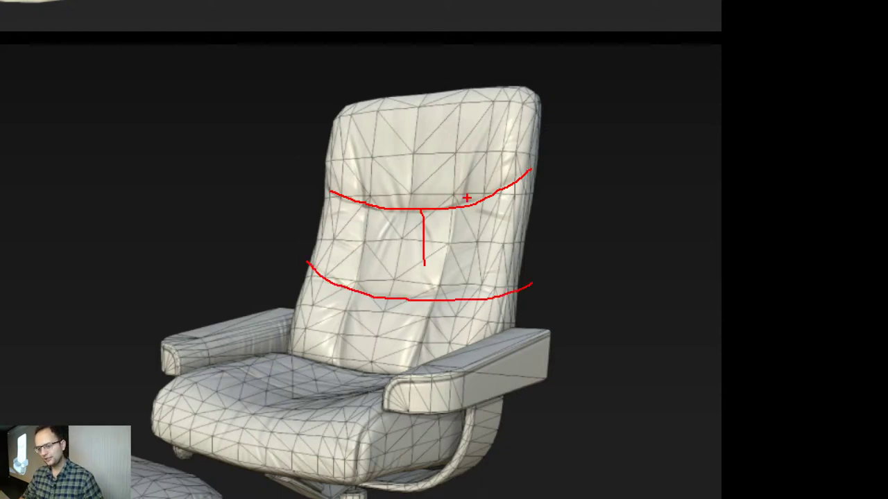
key("ctrl+1")
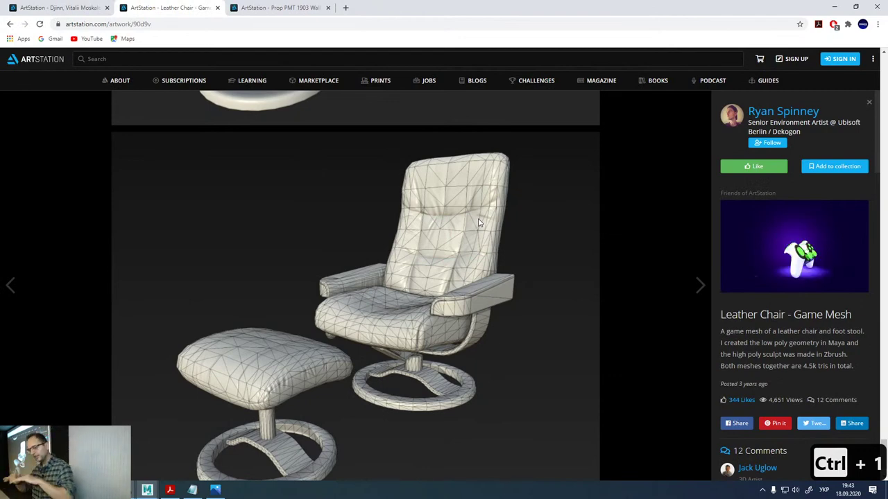
- Magnify the footstool wireframe, point out its base and cushion topology with the red pen, and exit the magnified view
scroll(478, 222, "down", 1)
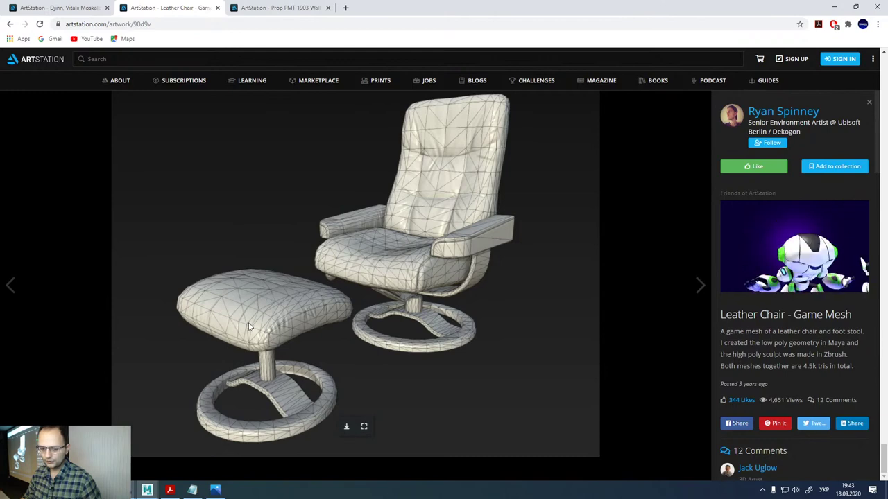
key("ctrl+1")
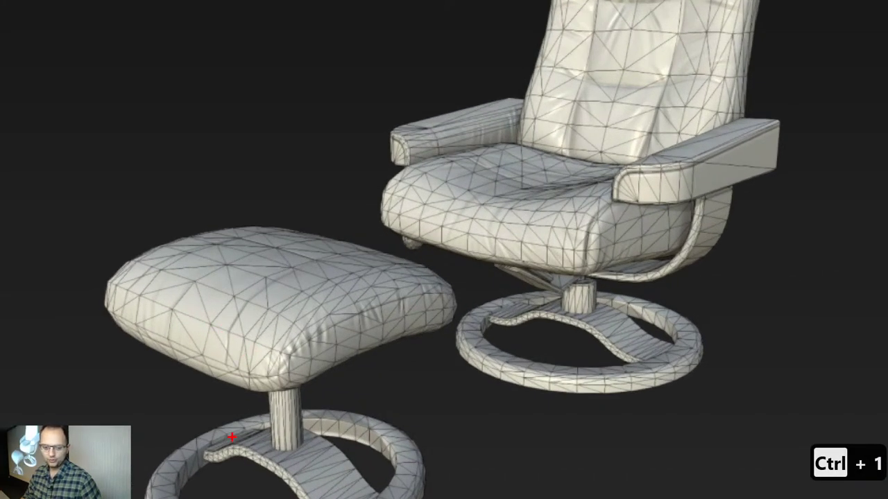
mouse_move(231, 435)
left_mouse_down()
mouse_move(231, 325)
mouse_move(283, 274)
left_mouse_up()
key("Escape")
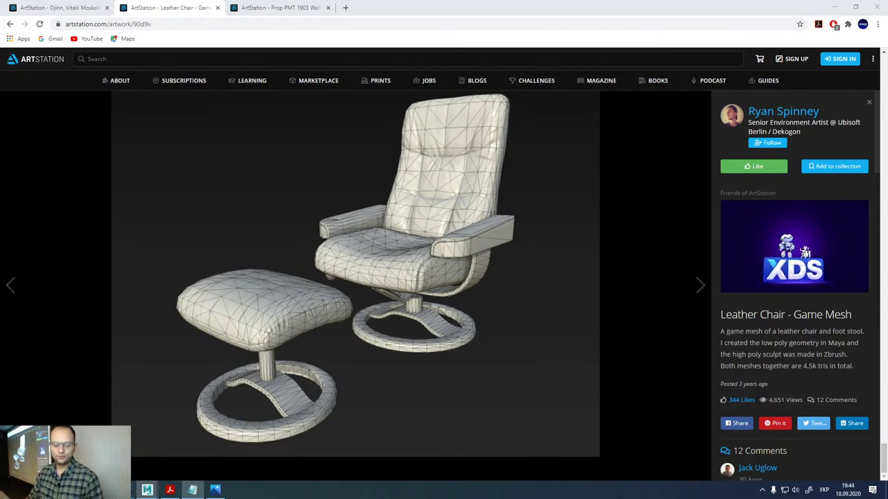
- Load the copied artwork link artstation.com/artwork/E33L8 in the current tab
key("ctrl+c")
left_click(242, 28)
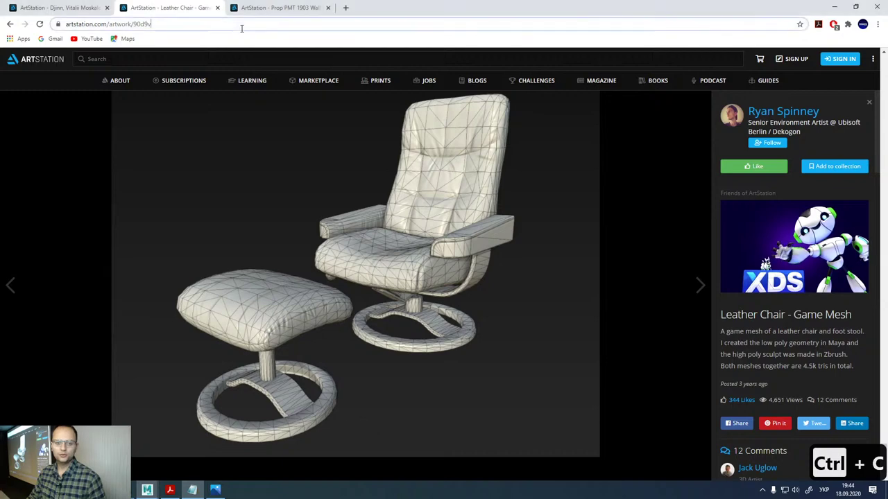
key("ctrl+v")
key("Return")
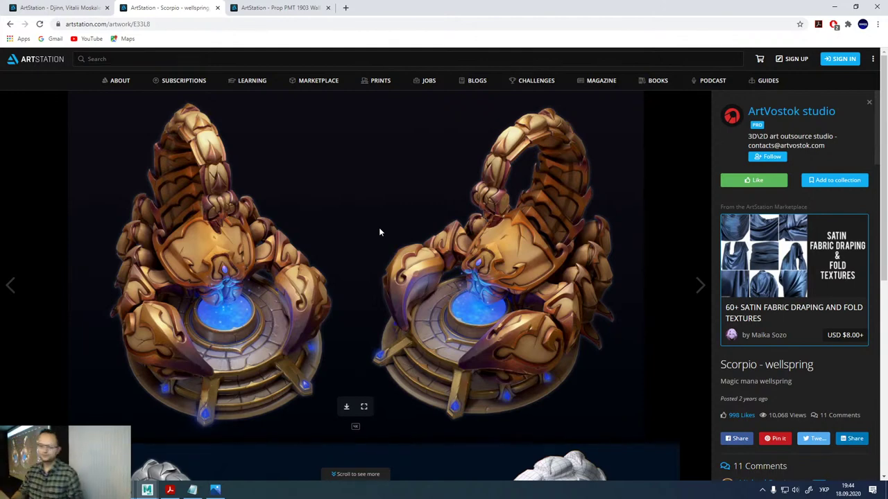
- Examine the scorpion's high-poly and wireframe comparison image at full size in its own tab, and return to the artwork page
scroll(379, 232, "down", 5)
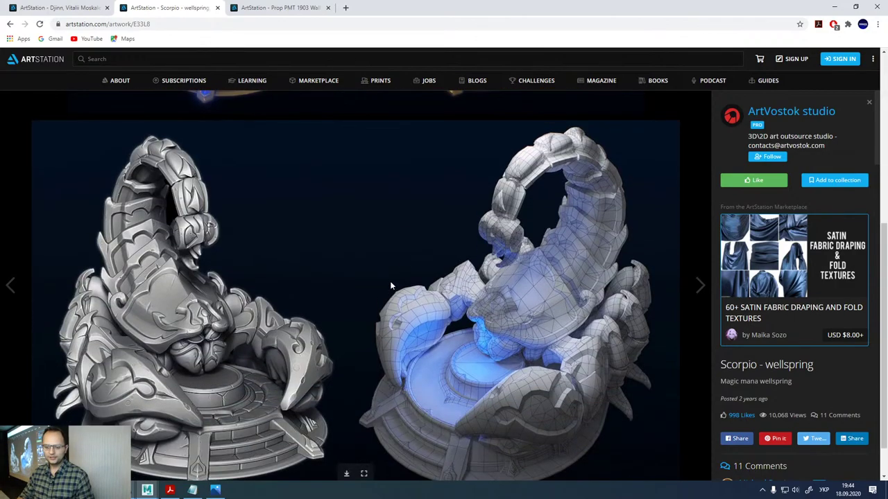
left_click(363, 473)
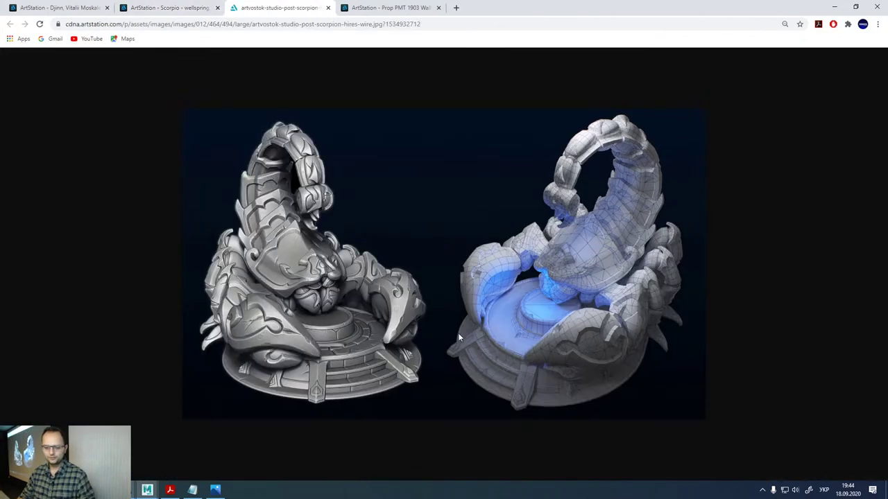
scroll(455, 332, "up", 2, "ctrl")
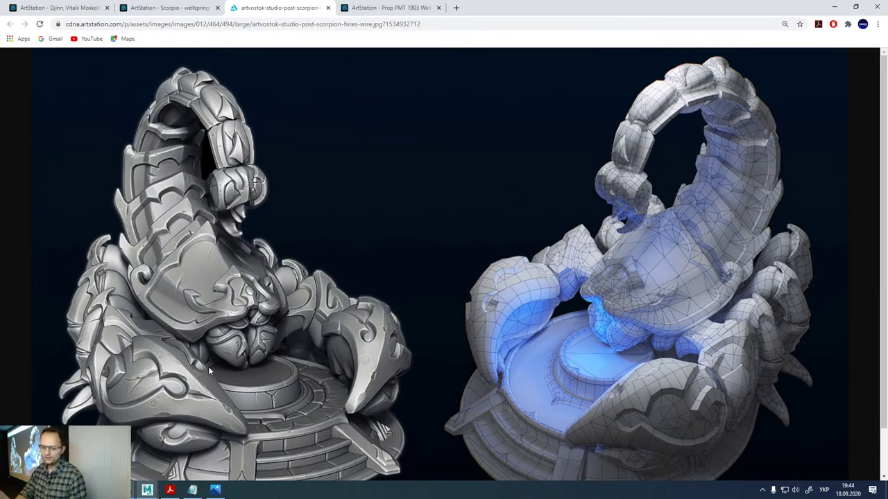
scroll(653, 357, "down", 1)
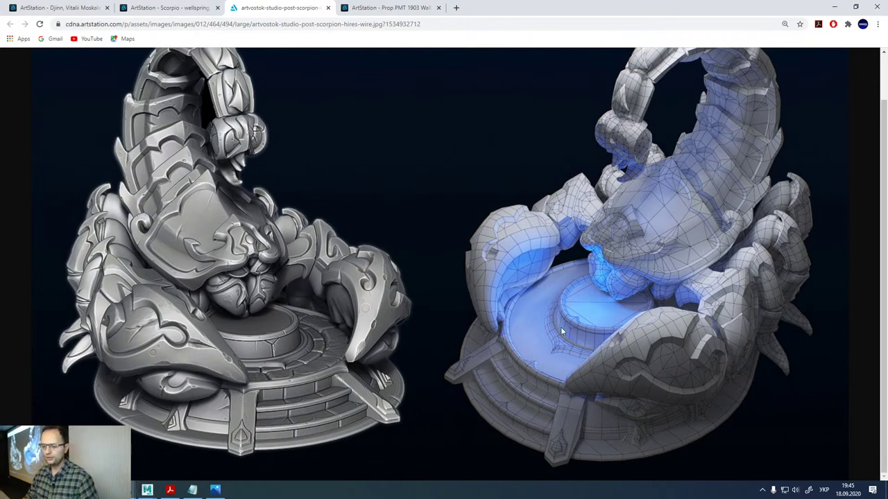
left_click(188, 12)
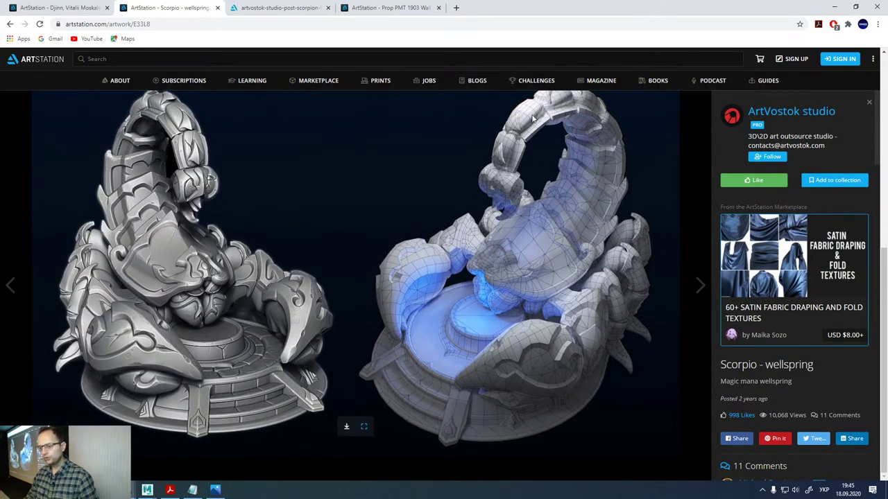
scroll(501, 158, "up", 1)
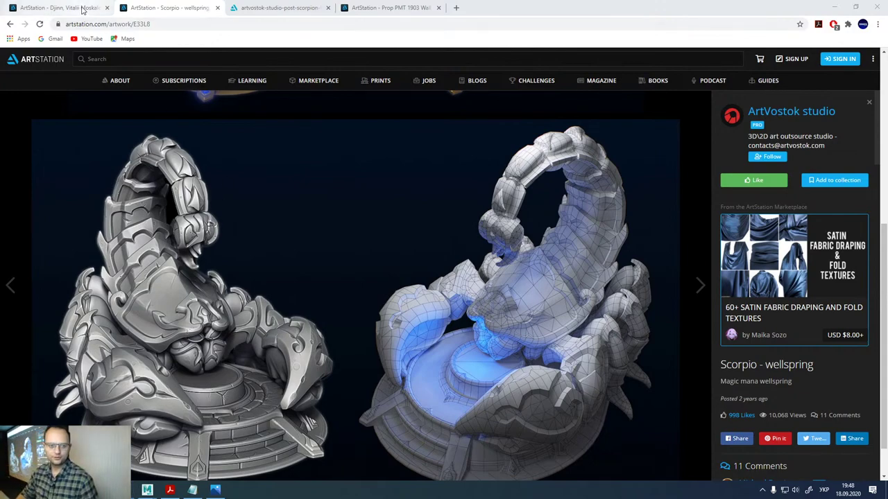
- Switch to the Djinn artwork page and examine the character's wireframe renders and texture maps
key("ctrl+shift+Tab")
scroll(233, 148, "down", 3)
key("super")
key("super")
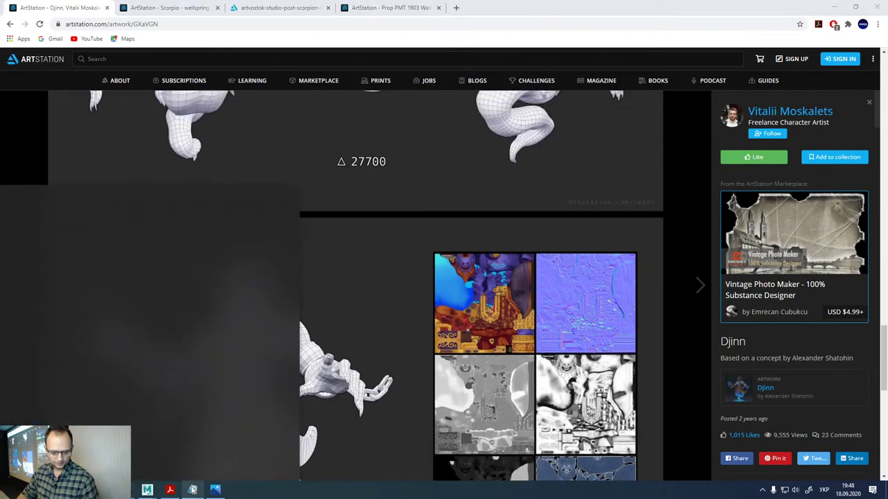
scroll(406, 282, "up", 1)
scroll(405, 278, "up", 2)
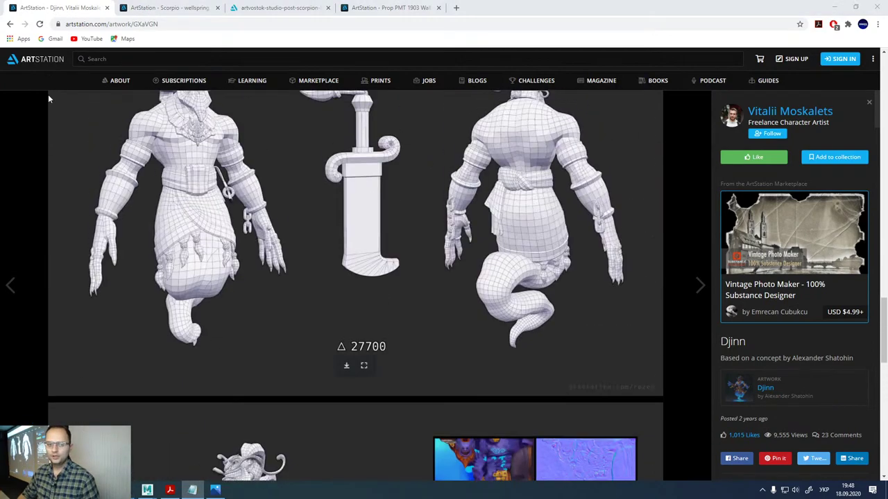
- Open the ArtStation Explore page and browse the trending 3D artworks
left_click(38, 60)
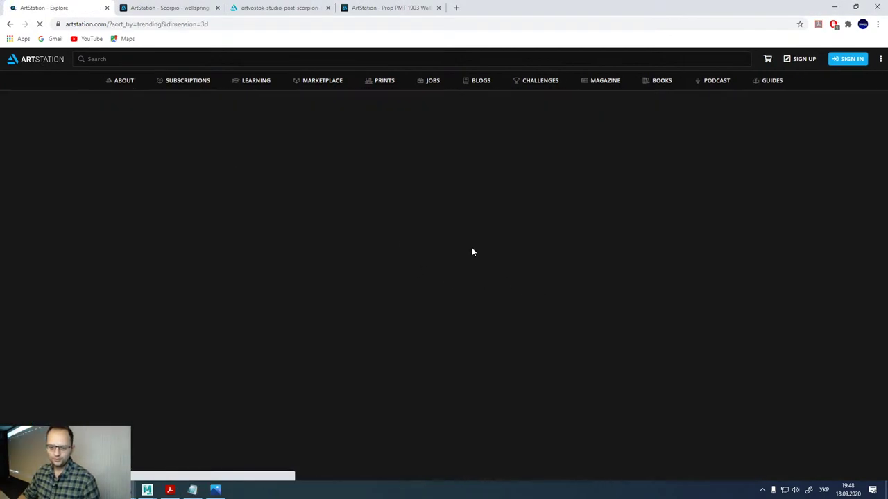
scroll(305, 210, "down", 3)
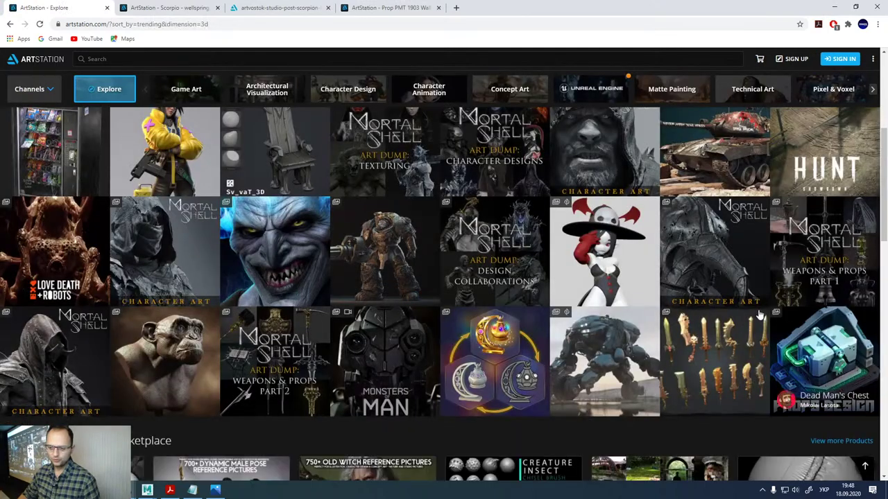
scroll(664, 298, "down", 6)
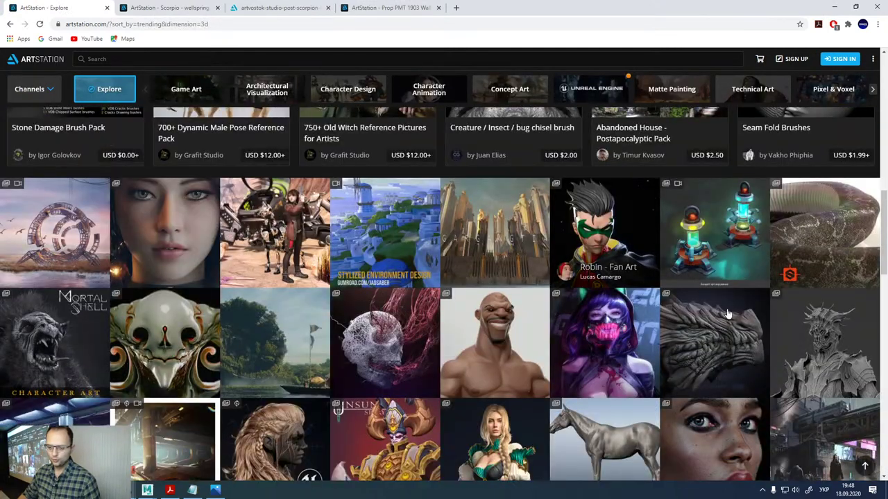
scroll(670, 278, "down", 3)
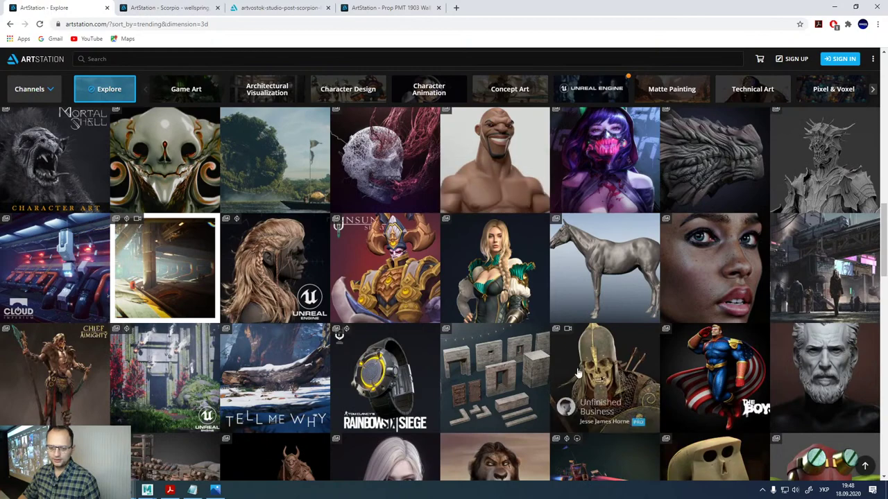
scroll(278, 287, "up", 3)
scroll(258, 279, "up", 6)
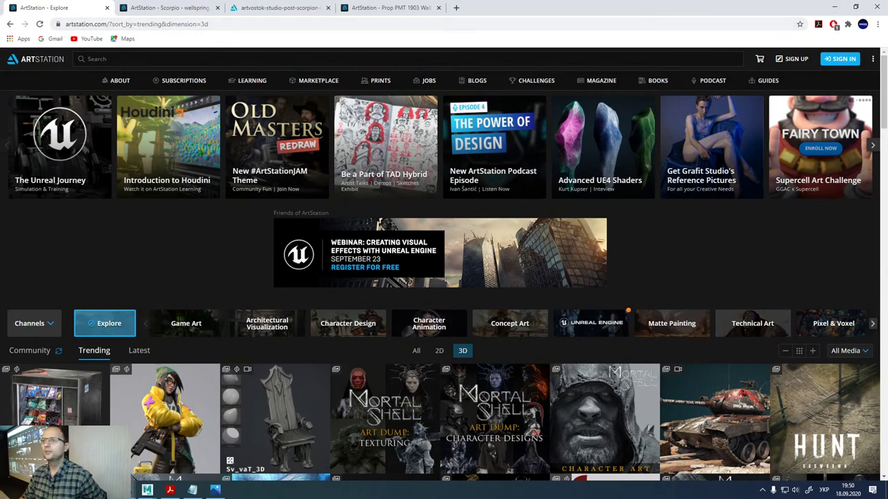
- Switch to Maya and create a polygon cube in the empty scene
left_click(834, 7)
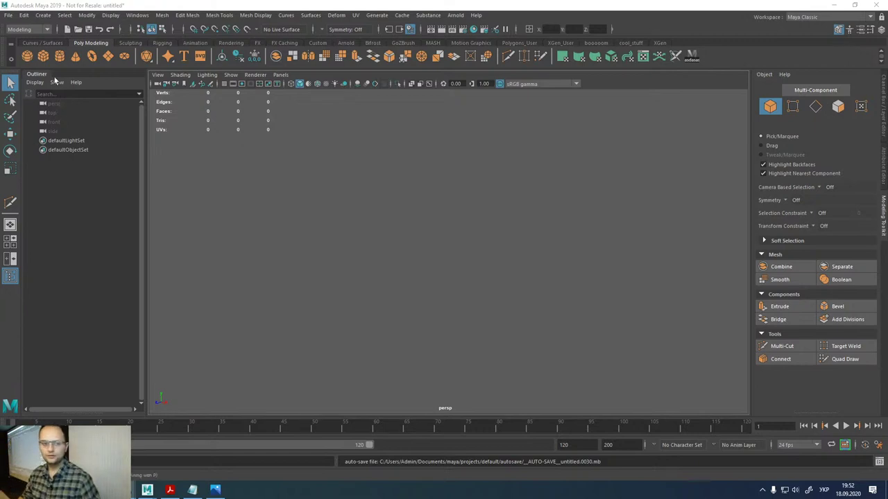
left_click(43, 56)
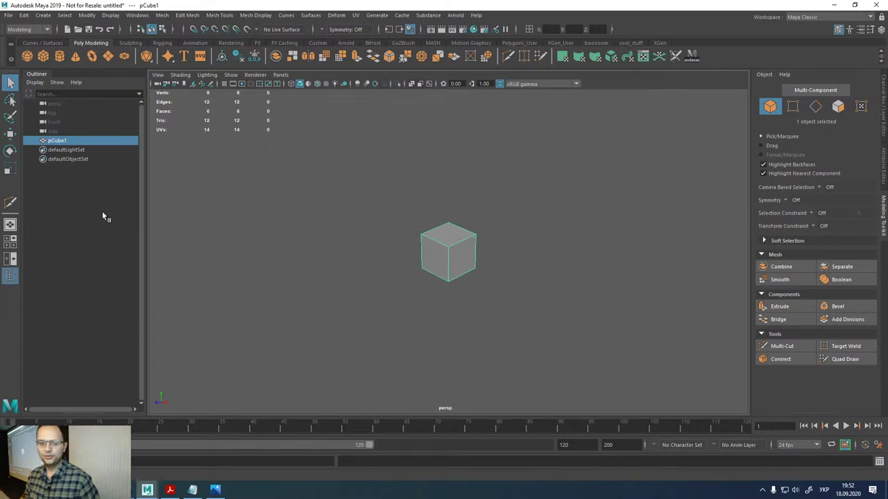
- Draw an open curve of straight segments through ten points around the cube and finish it
left_click(42, 42)
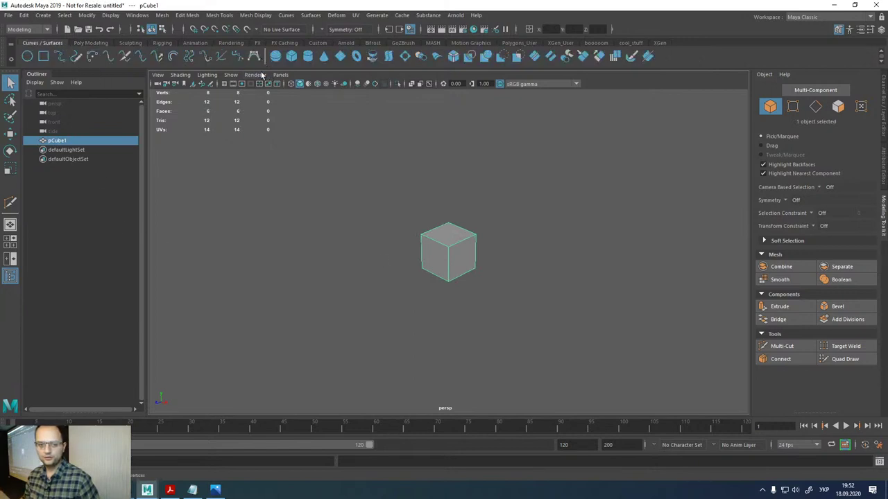
left_click(254, 56)
left_click(416, 303)
left_click(431, 221)
left_click(629, 239)
left_click(661, 187)
left_click(564, 145)
left_click(393, 145)
left_click(300, 214)
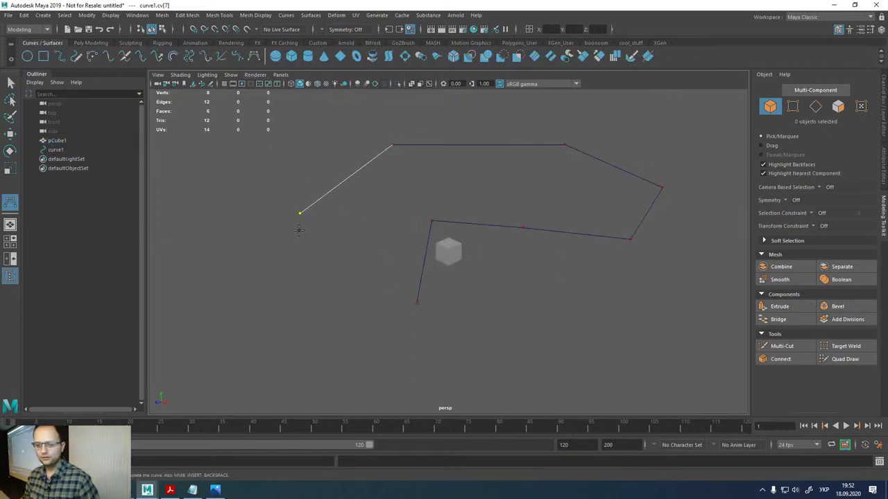
left_click(399, 359)
key("Return")
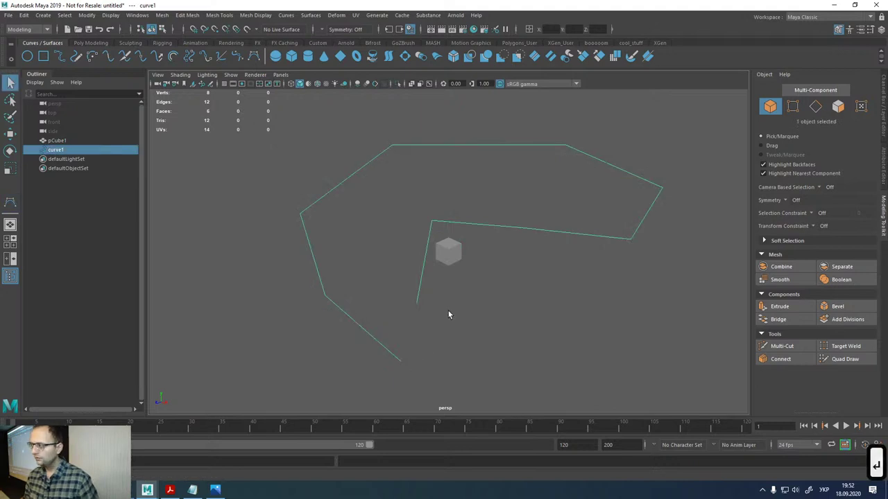
scroll(448, 315, "up", 3)
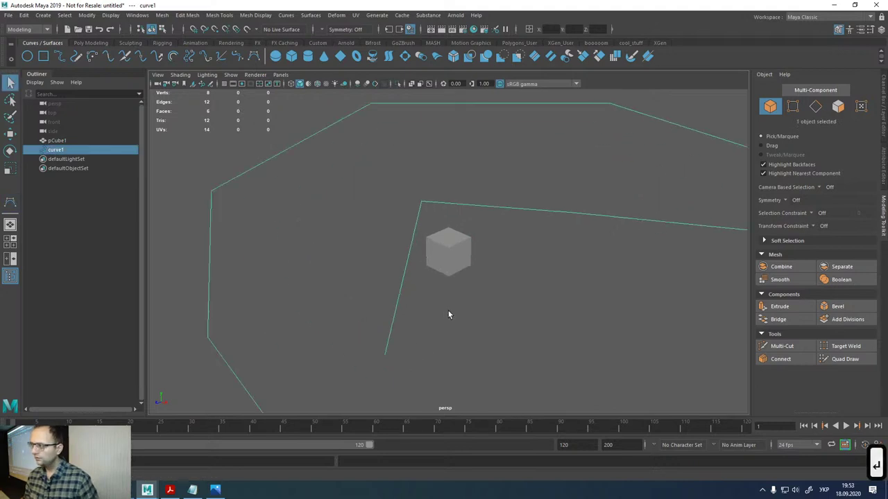
- Select the cube and the curve in turn to compare their selection highlights, and clear the selection
left_click(448, 257)
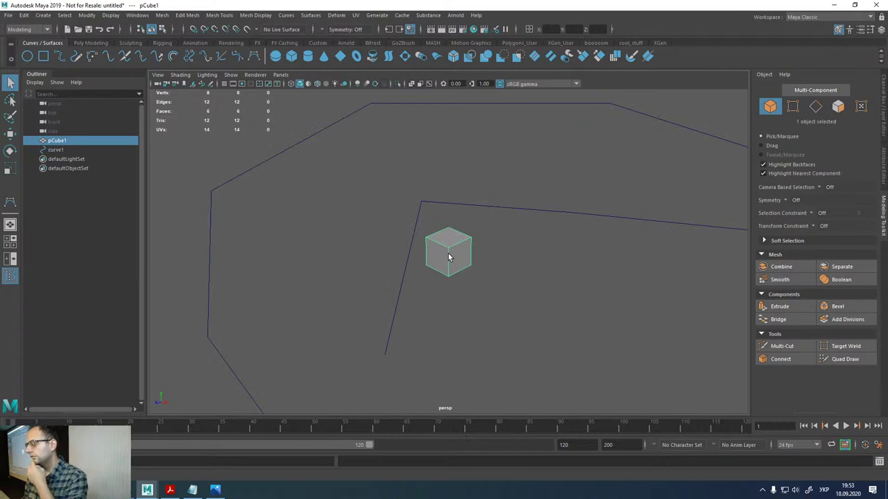
left_click(514, 209)
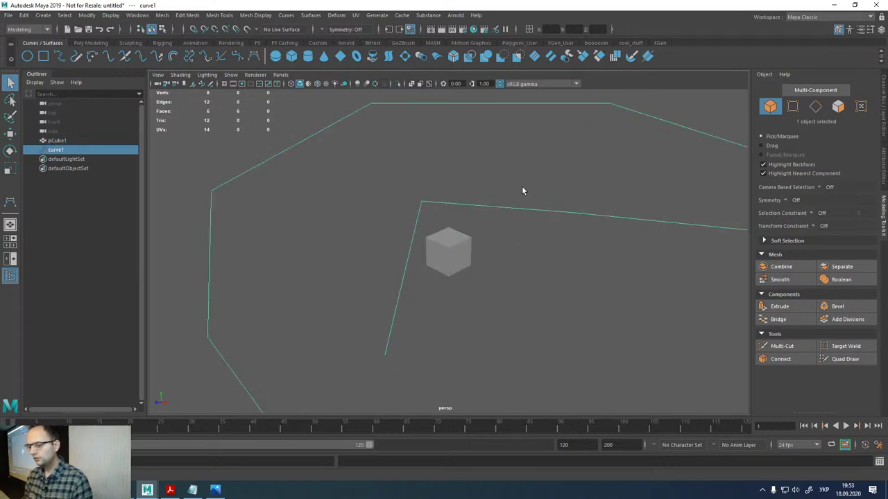
left_click(527, 251)
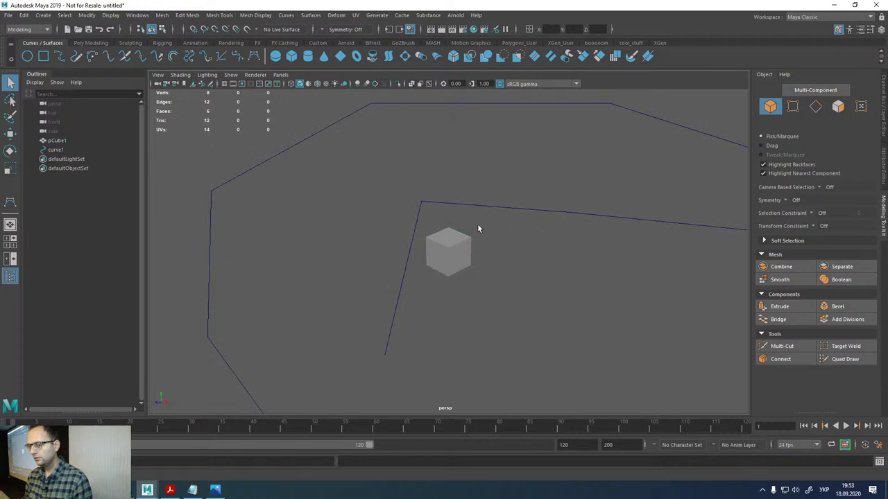
- Turn off Selection Highlighting in the perspective view and select the cube to check how it displays
left_click(233, 76)
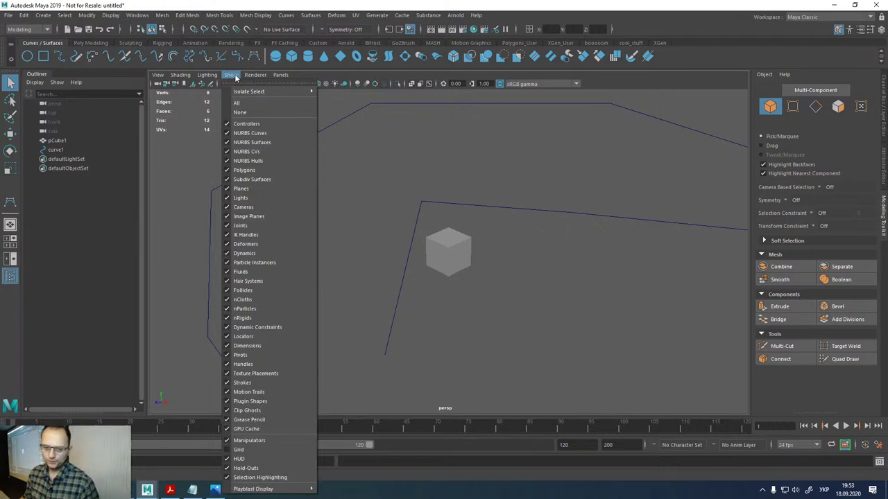
left_click(283, 478)
left_click_drag(446, 242, 455, 273)
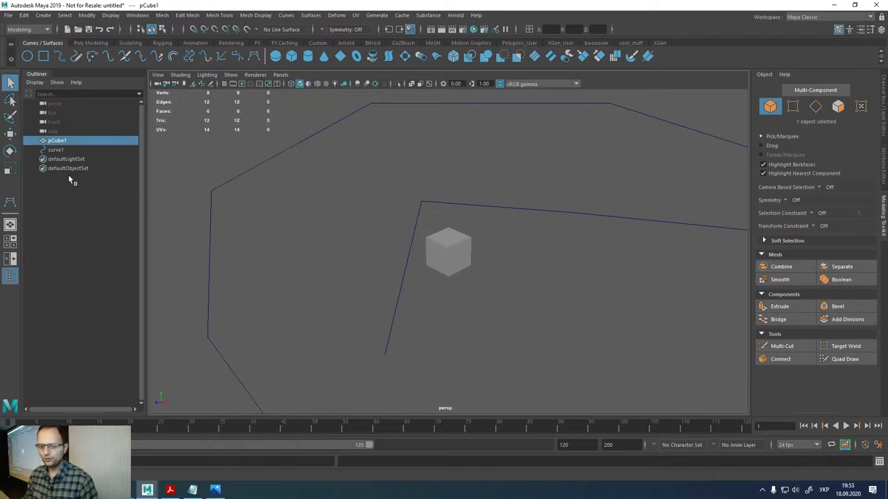
left_click(449, 252)
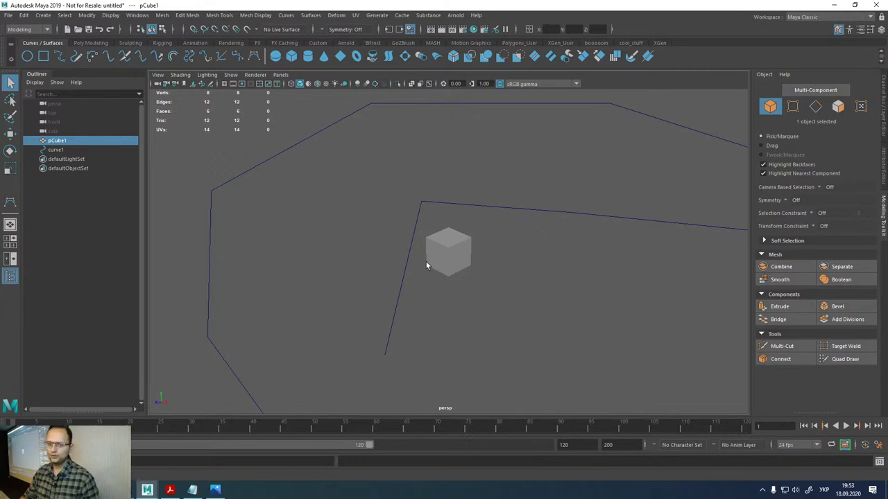
- Turn Selection Highlighting back on and check it by selecting the curve and the cube again
left_click(230, 74)
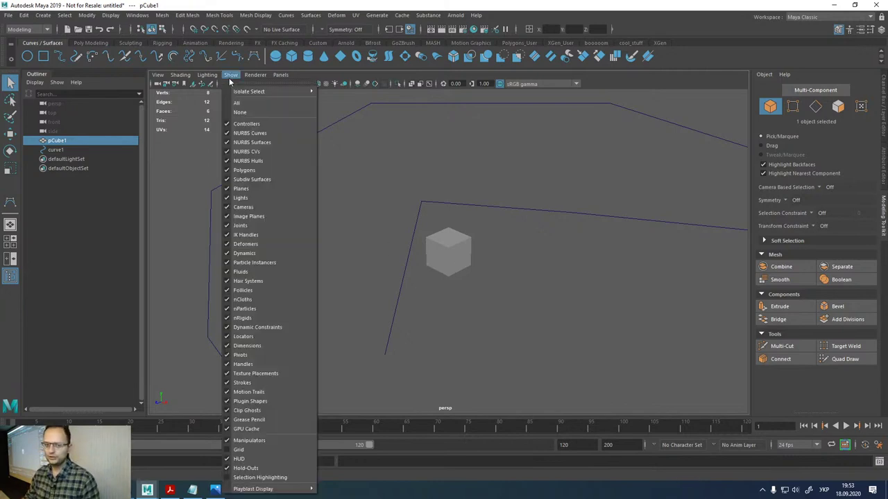
left_click(260, 477)
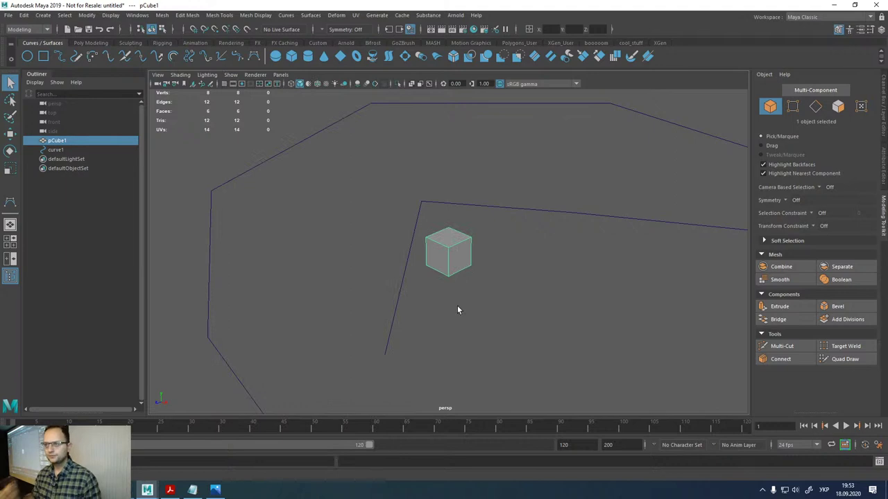
left_click(515, 210)
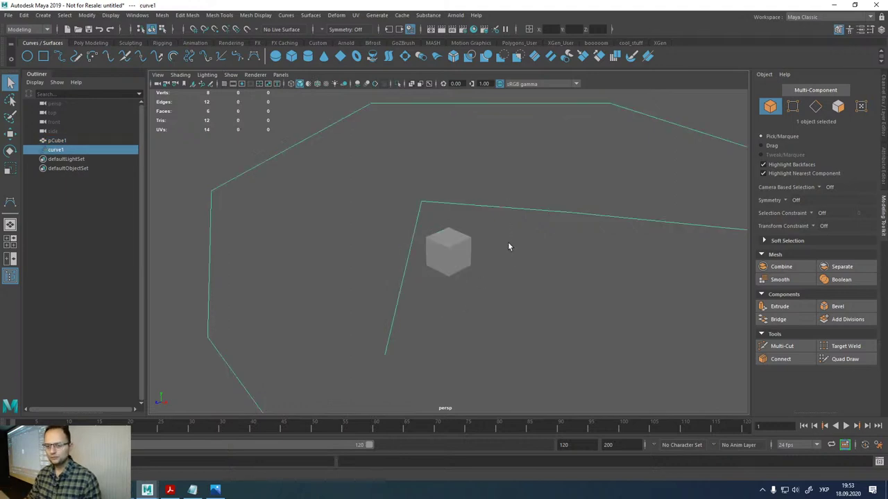
left_click(442, 249)
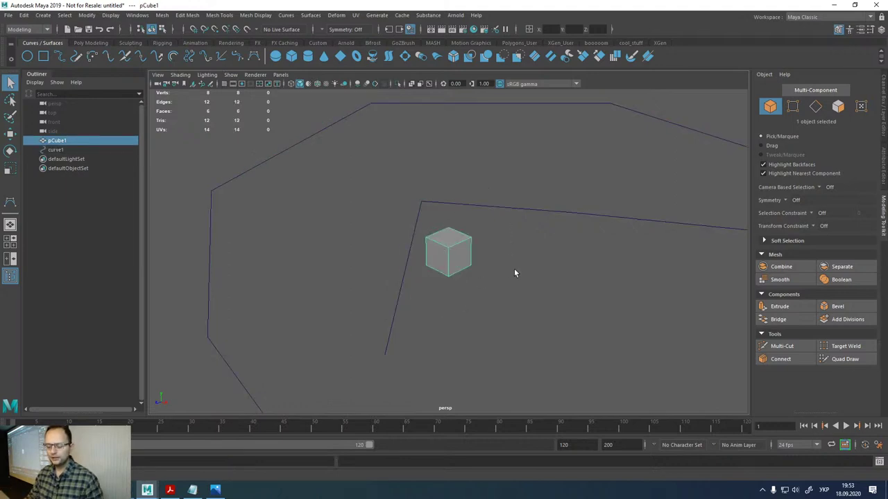
- Start a new scene, discarding the current one, and create a polygon plane at the origin
key("ctrl+n")
left_click(452, 248)
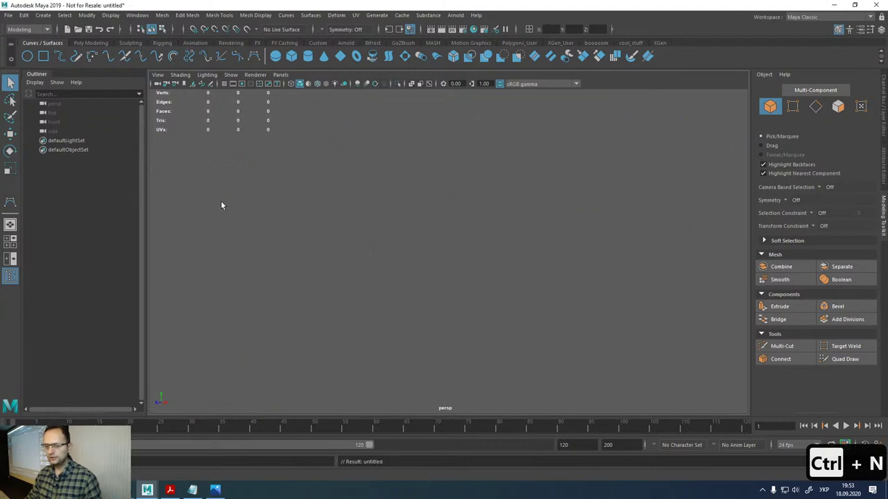
left_click(90, 43)
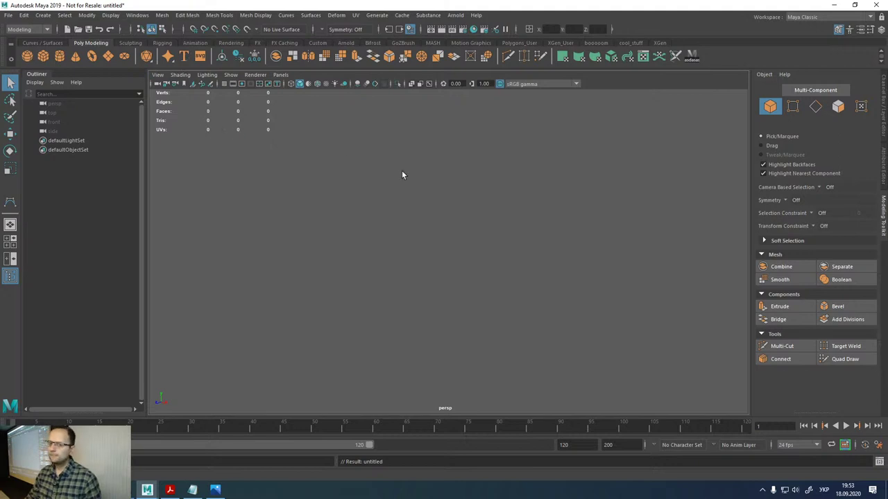
left_click(57, 42)
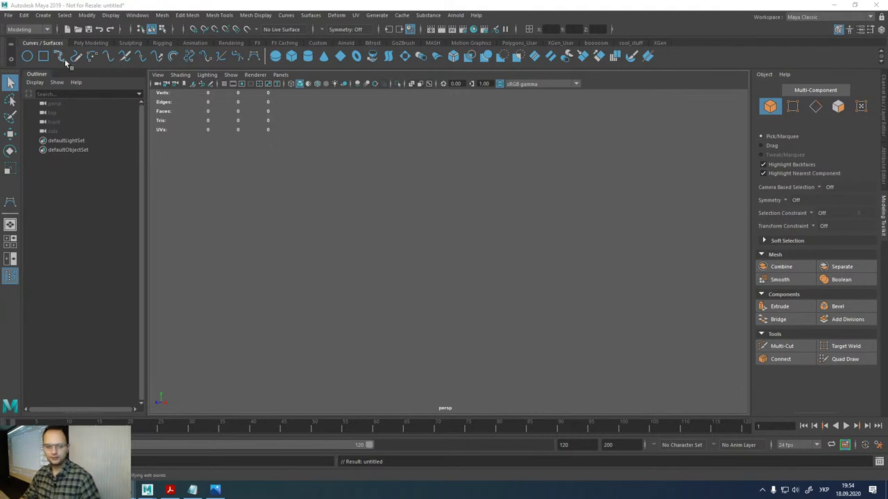
left_click(85, 43)
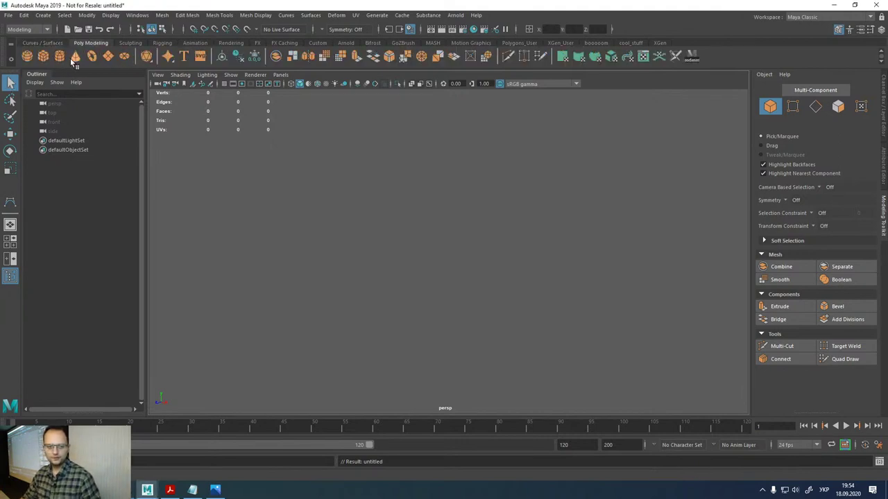
left_click(108, 56)
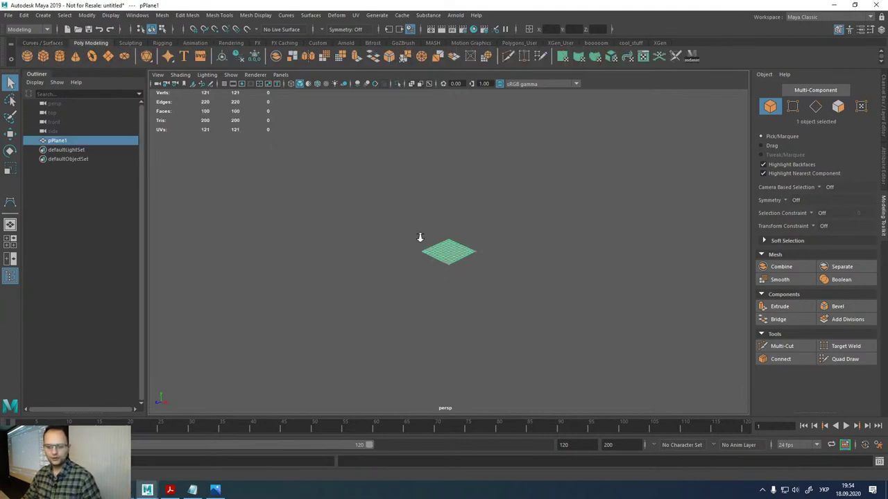
left_click(547, 256)
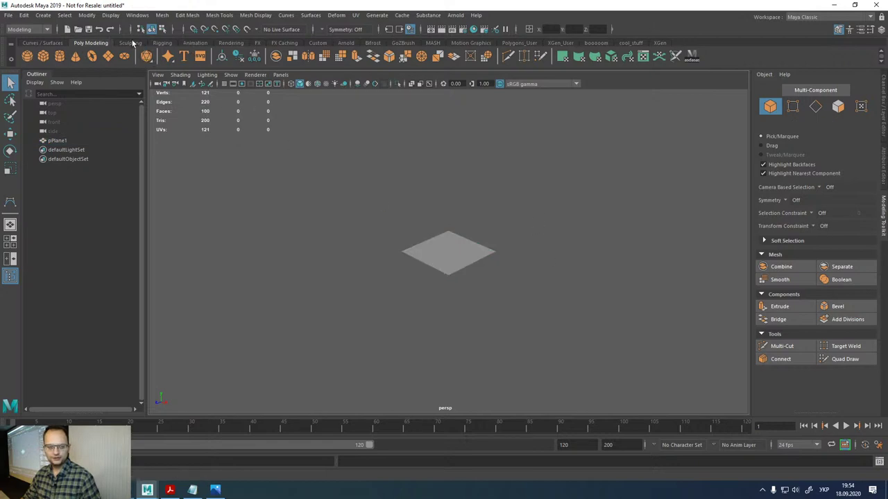
- Start a curve drawing tool, maximise the front view and turn on snapping to the grid
left_click(52, 42)
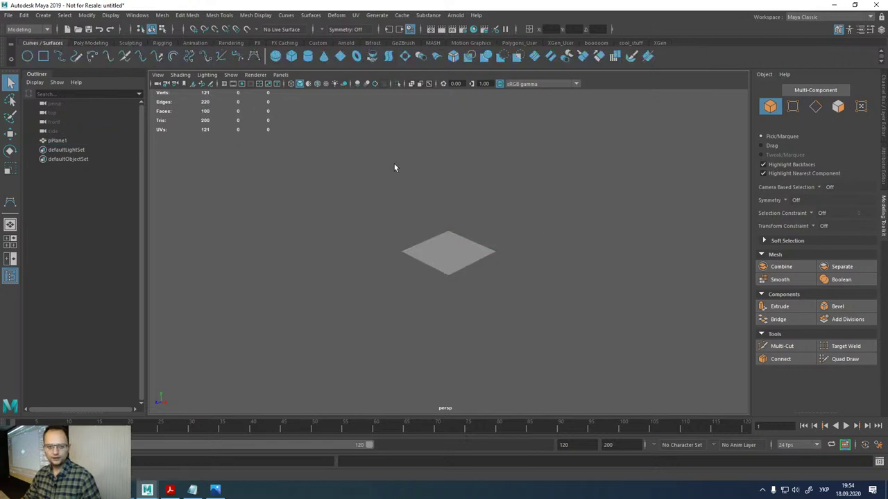
key("space")
key("space")
key("space")
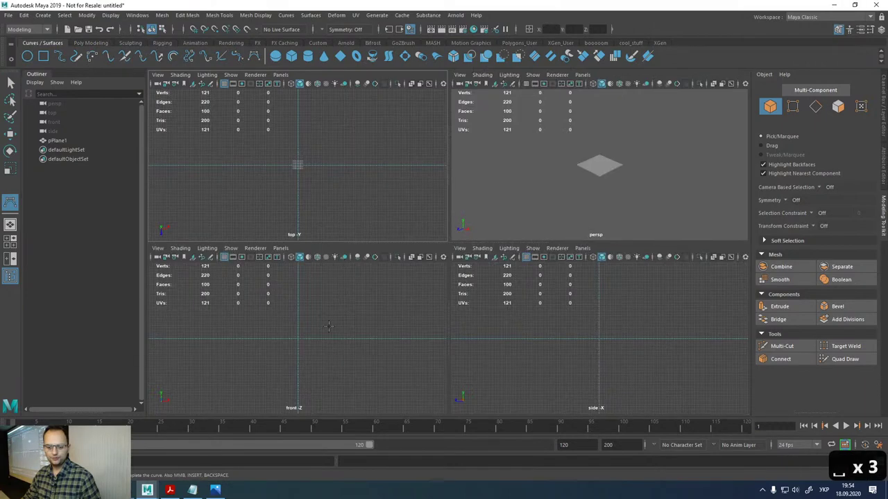
key("space")
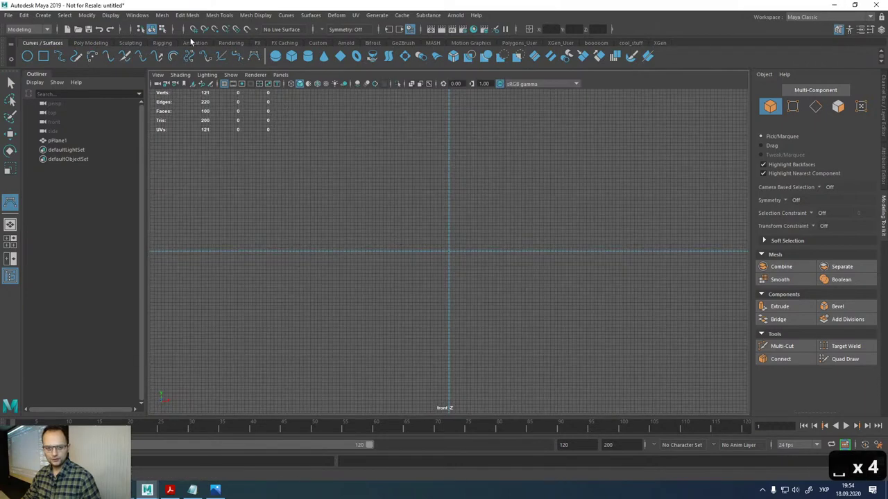
left_click(193, 29)
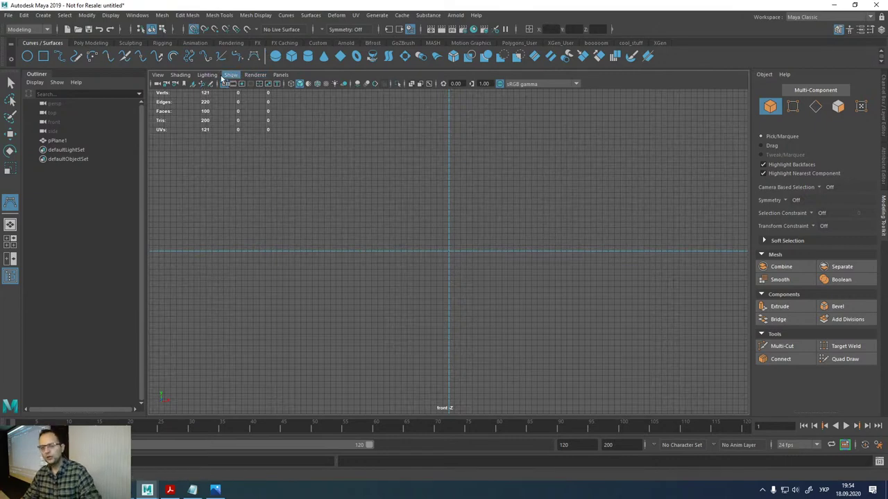
- Reset the grid options to 12 units length and width, grid lines every 5 units and 5 subdivisions, and apply them
left_click(115, 16)
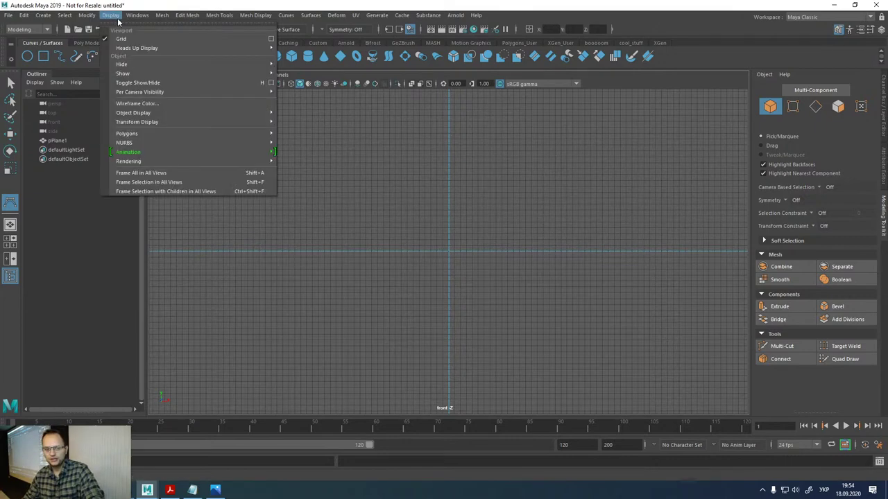
left_click(269, 39)
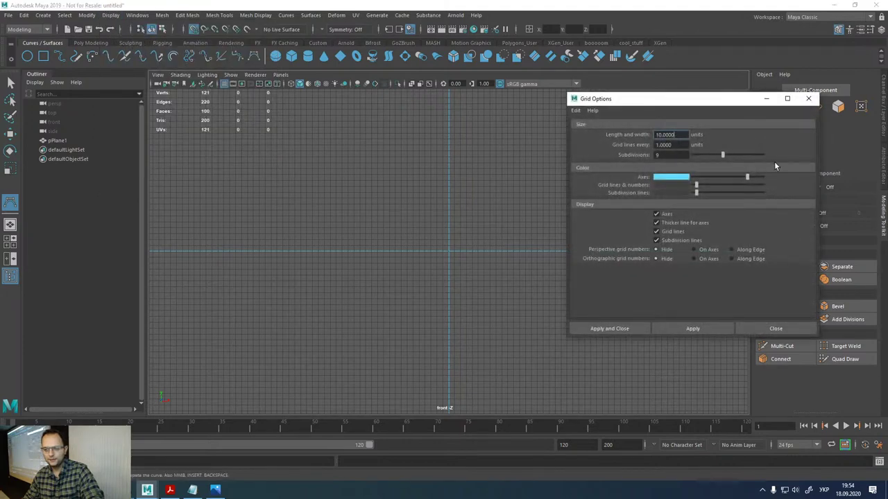
left_click(575, 111)
left_click(584, 127)
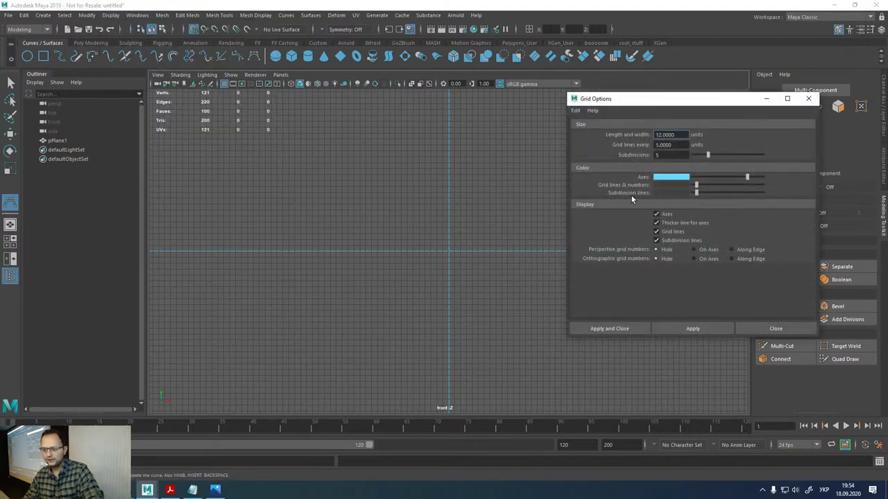
left_click(618, 330)
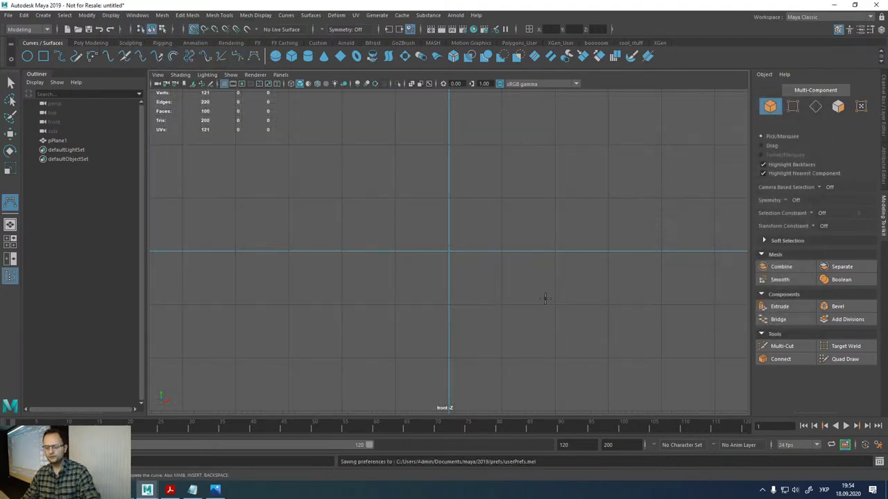
- Draw an open curve of straight segments in the front view, starting at the grid origin, finish it and return to the perspective view
key("space")
key("space")
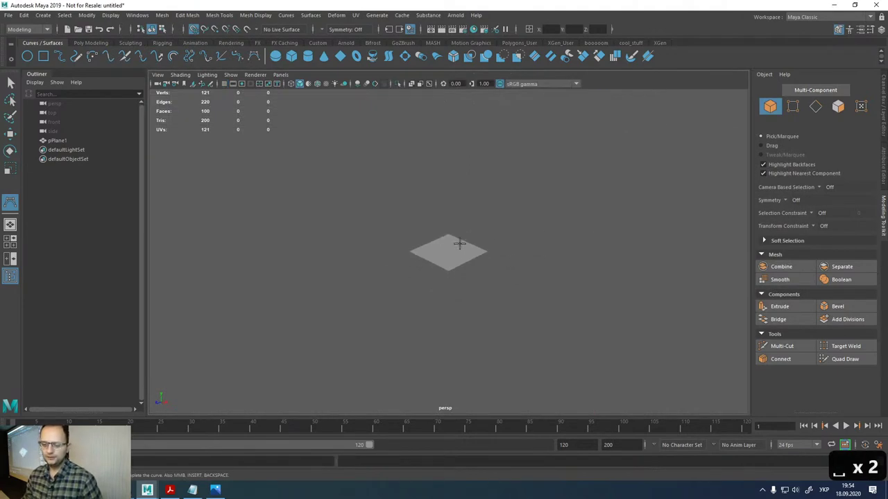
key("space")
key("space")
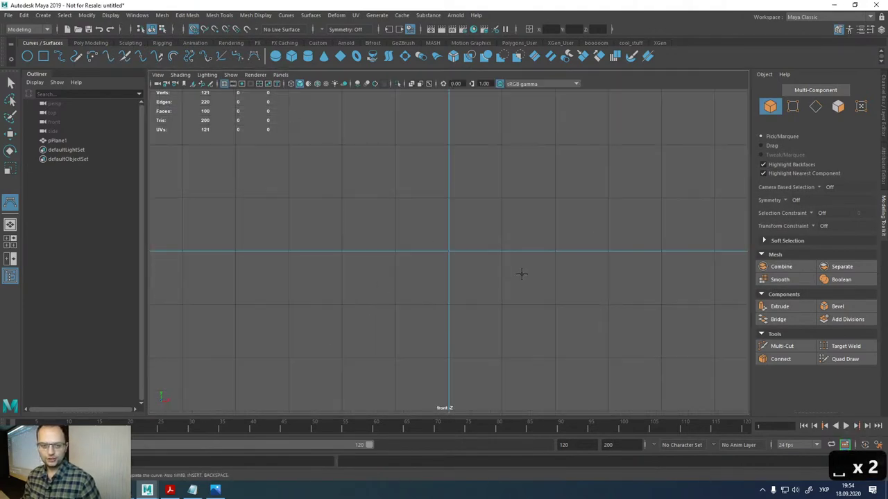
left_click(448, 251)
scroll(499, 333, "down", 5)
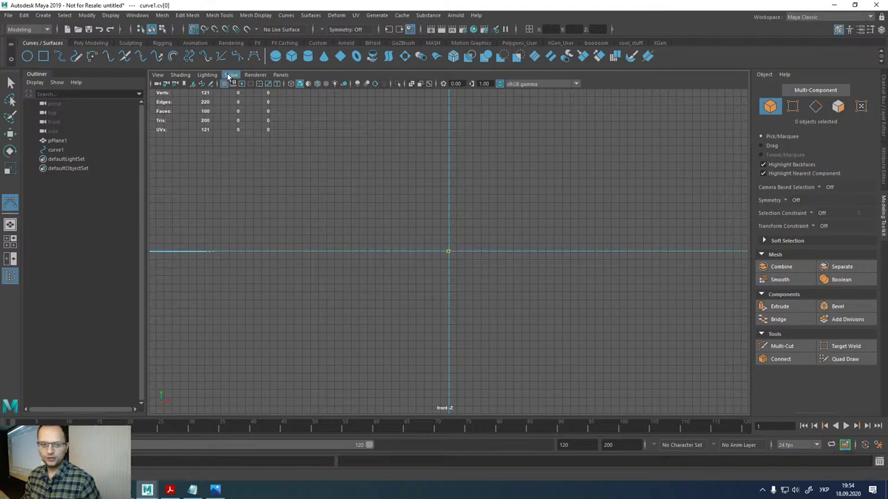
left_click(463, 210)
left_click(572, 151)
left_click(624, 131)
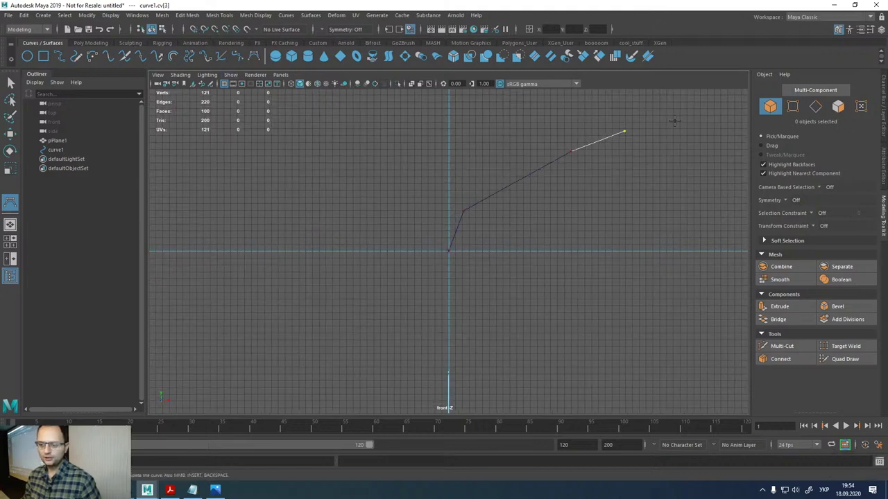
left_click(630, 132)
left_click(579, 120)
left_click(440, 106)
left_click(369, 106)
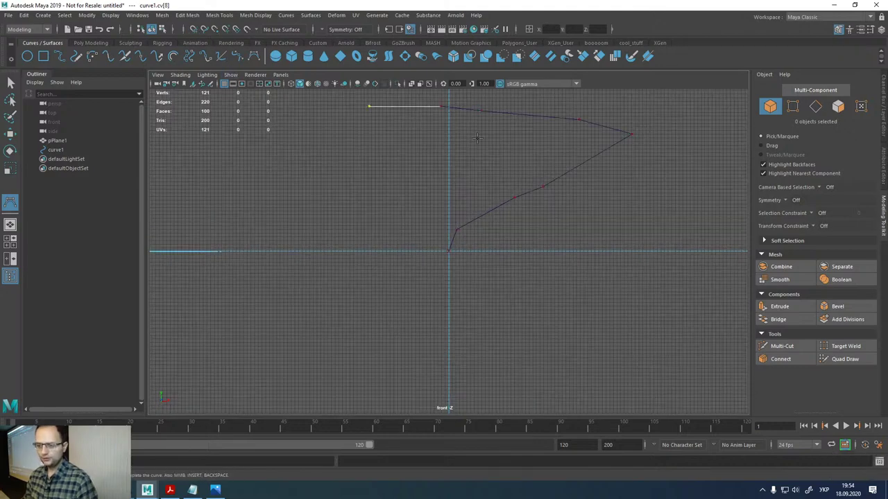
key("Return")
key("space")
key("space")
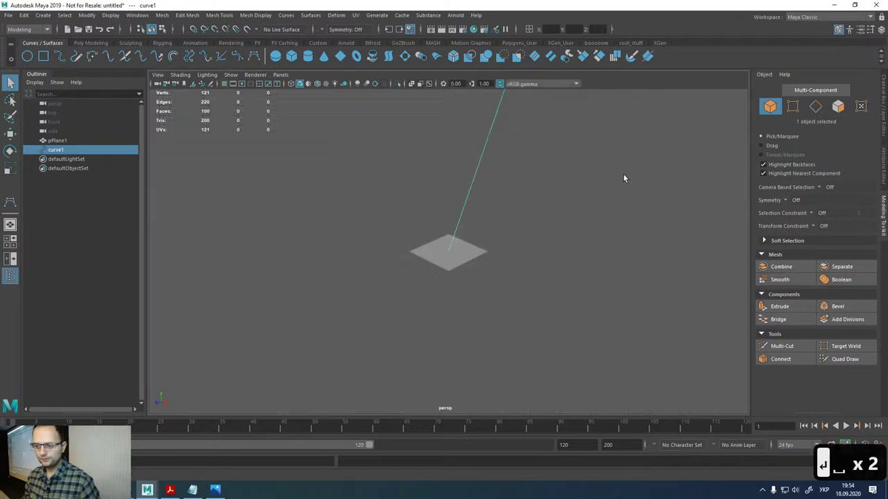
- Select a patch of 22 faces on the plane together with the curve and extrude the faces along it
left_click(473, 257)
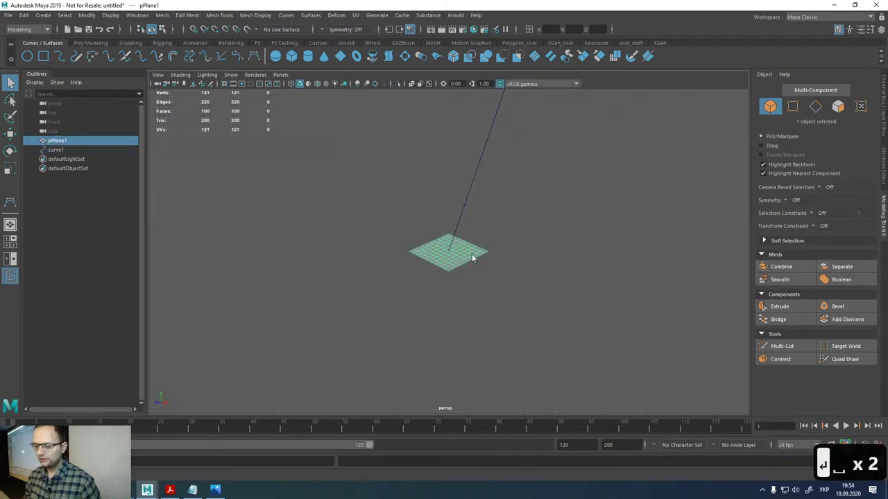
right_click_drag(472, 258, 471, 259)
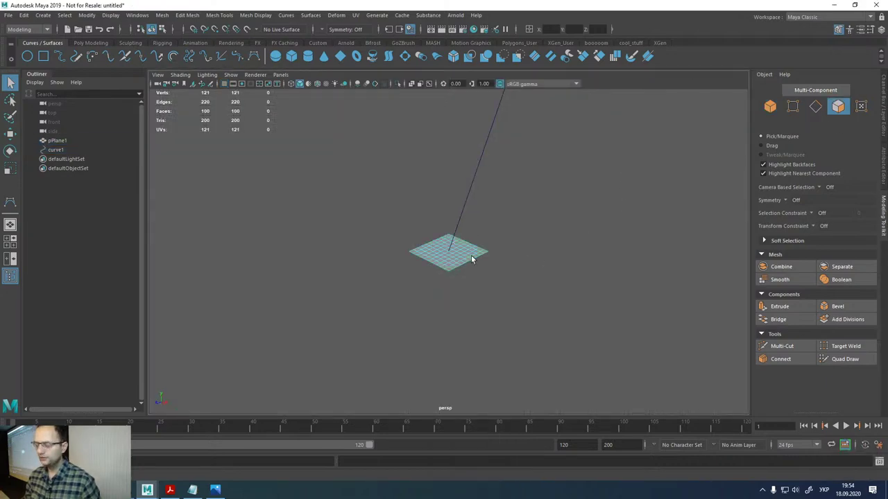
key("Tab")
mouse_move(462, 254)
left_mouse_down()
mouse_move(446, 251)
mouse_move(506, 255)
left_mouse_up()
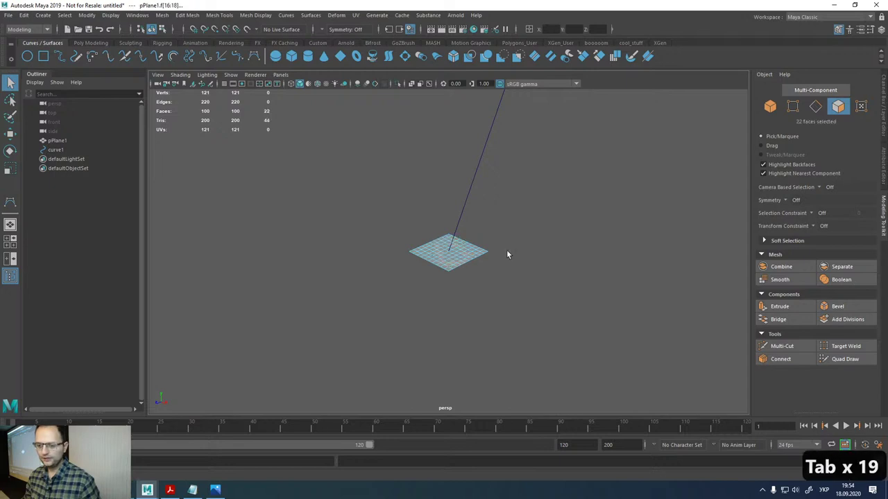
left_click(472, 178)
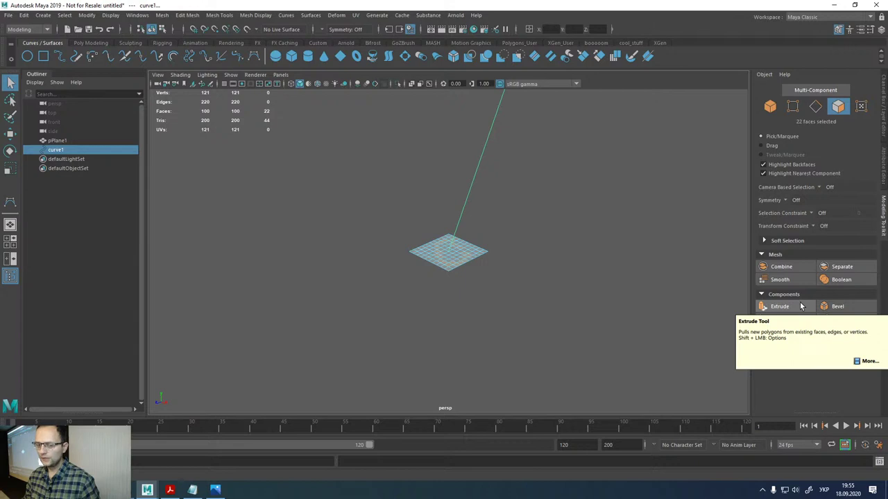
left_click(779, 306)
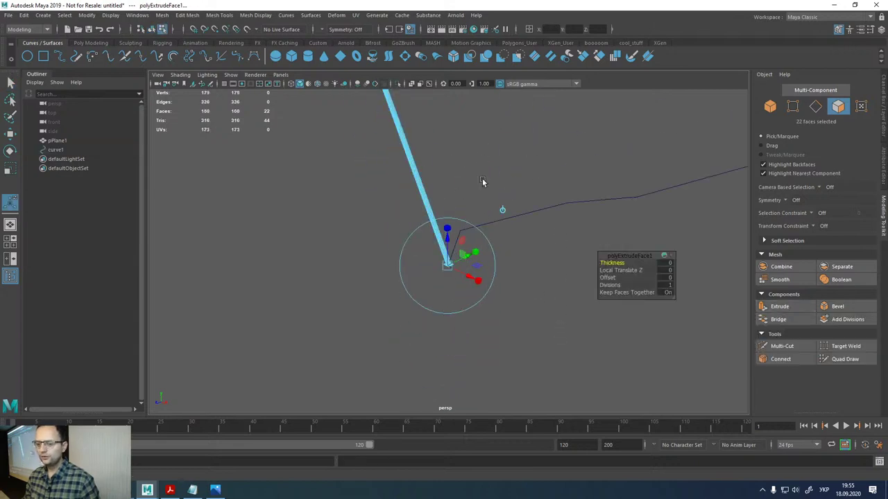
- Leave the face extrusion, return to object mode and delete the plane and the curve
key("q")
left_click_drag(483, 182, 465, 333, "alt")
right_click_drag(448, 239, 510, 262)
left_click(510, 264)
left_click_drag(511, 264, 494, 286, "alt")
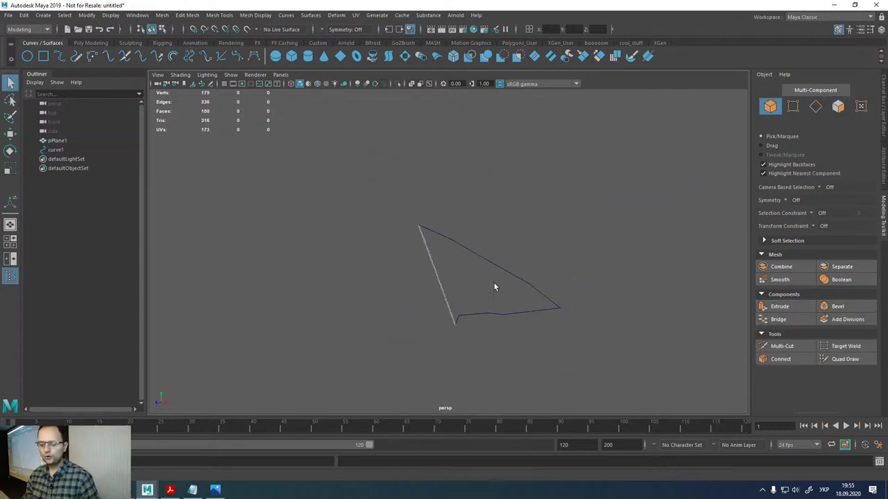
left_click(493, 286)
key("Delete")
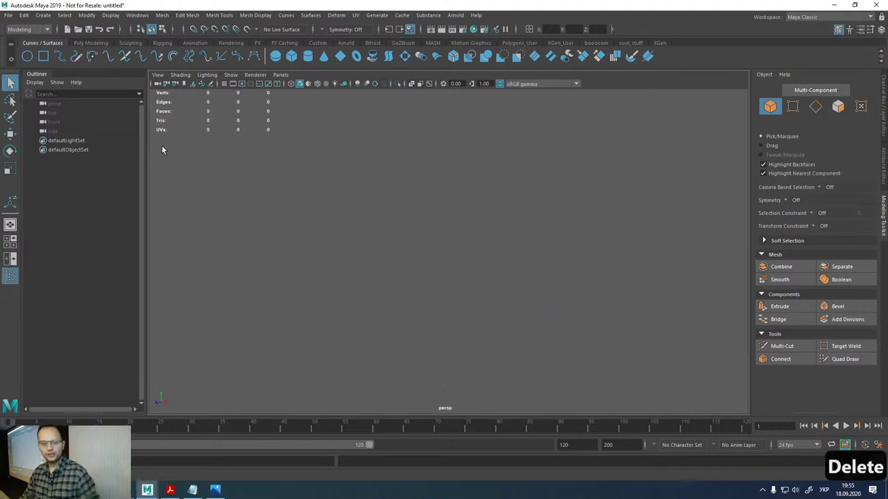
- Create a polygon cube and frame it in the perspective view
left_click(91, 42)
left_click(43, 56)
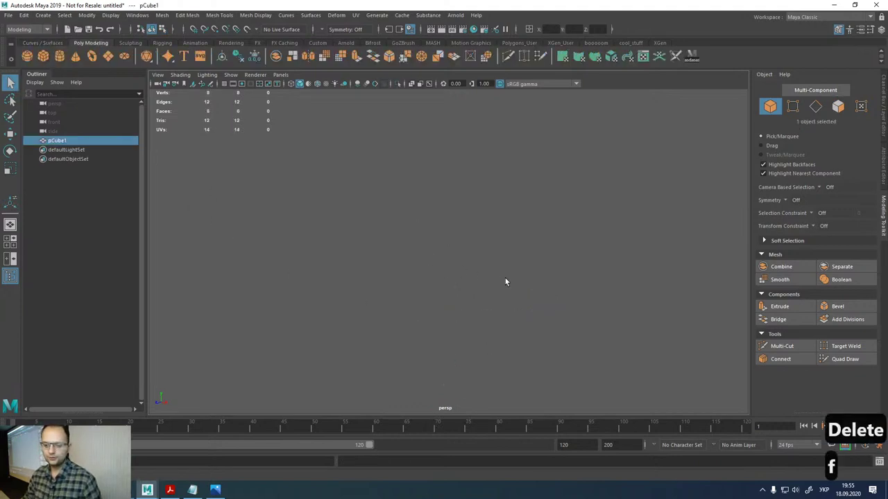
key("f")
key("f")
key("f")
key("f")
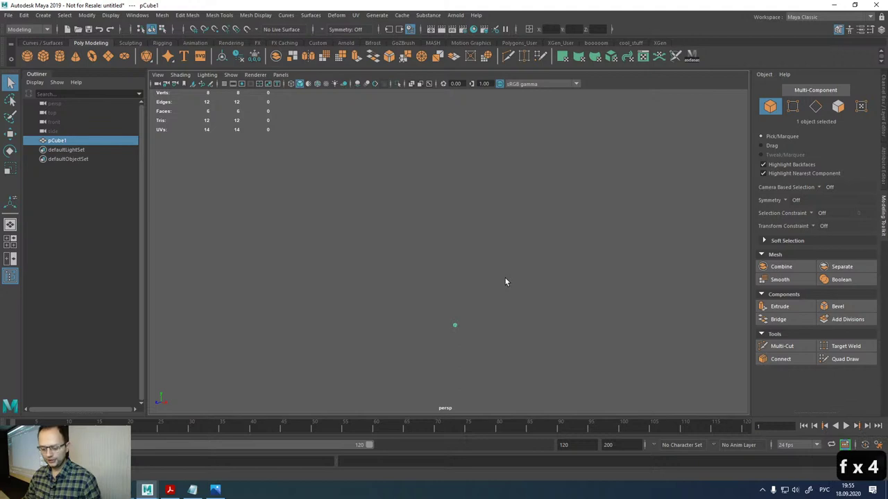
key("f")
scroll(540, 283, "down", 3)
key("f")
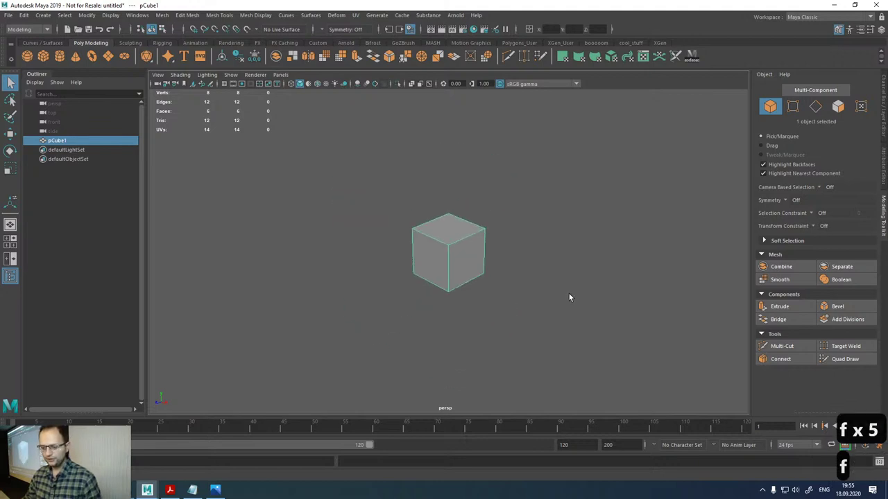
- Move the perspective view away from the cube and frame the selected cube again, repeating this several times
scroll(568, 298, "down", 5)
key("f")
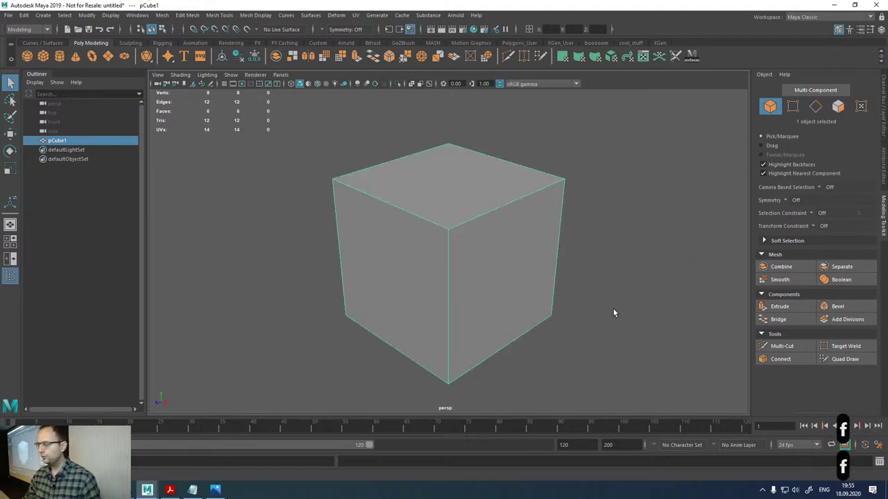
scroll(613, 309, "down", 5)
middle_click_drag(613, 308, 368, 301, "alt")
key("f")
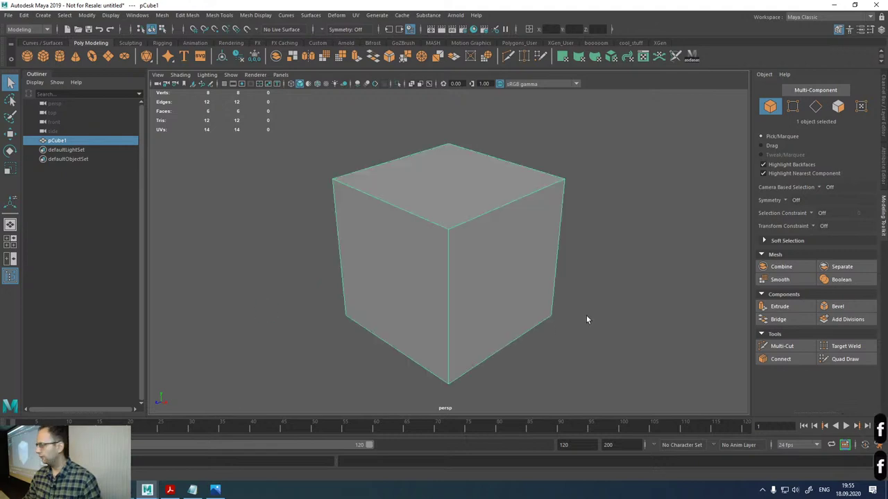
scroll(586, 320, "down", 5)
middle_click_drag(625, 238, 587, 310, "alt")
key("f")
- Switch to the four-view layout and frame the cube in each view separately
key("space")
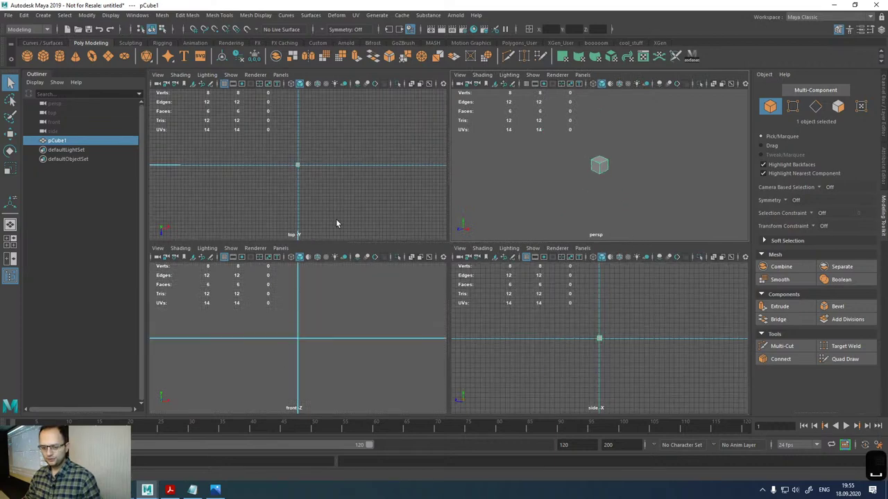
key("a")
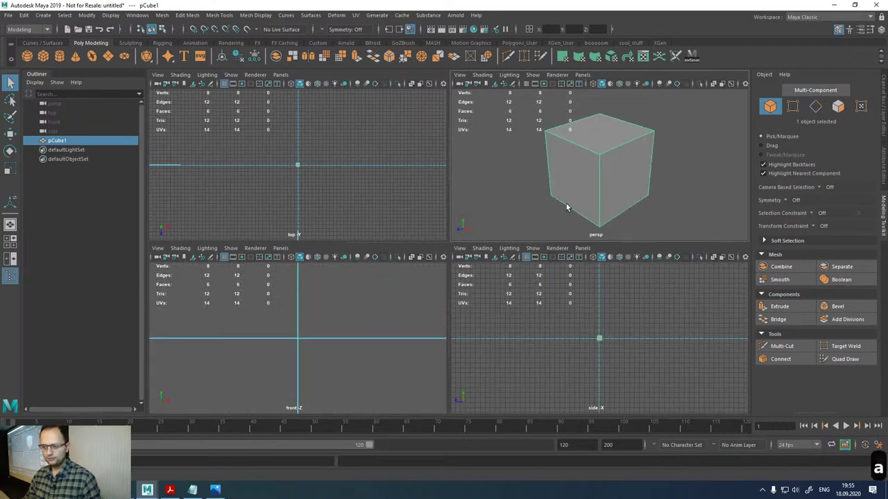
key("a")
key("a")
key("a")
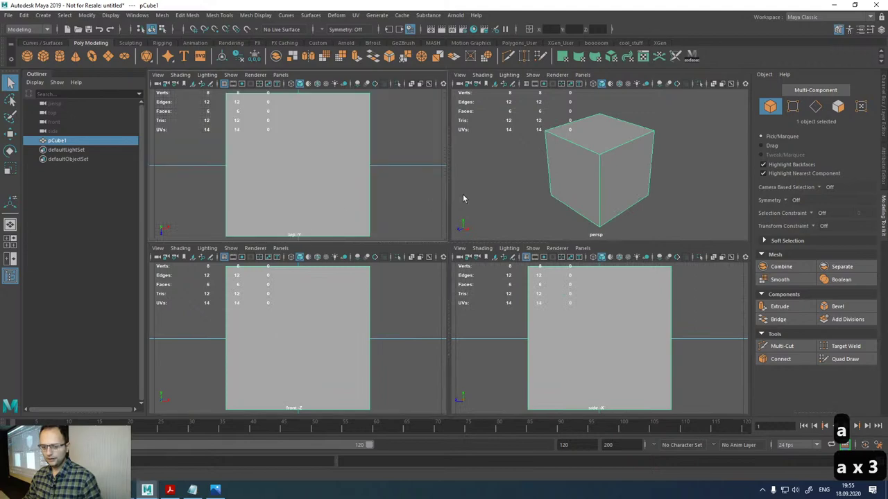
key("f")
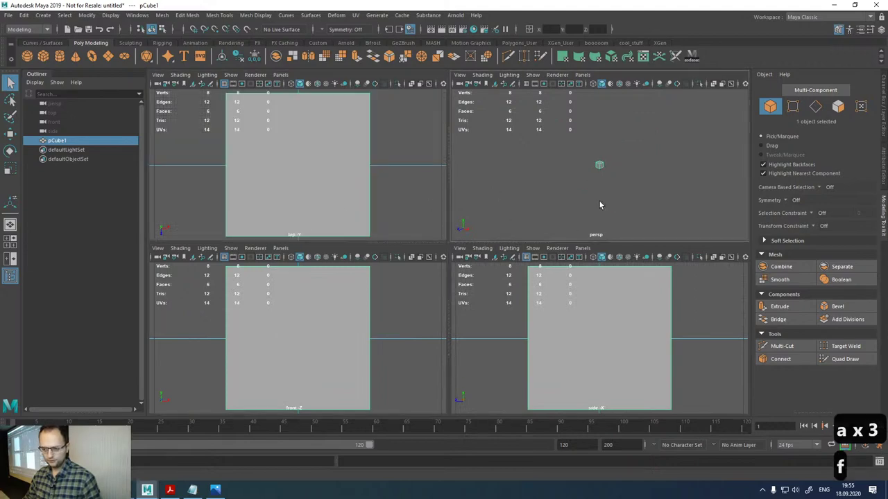
key("f")
scroll(610, 333, "down", 5)
scroll(307, 355, "down", 5)
scroll(357, 196, "down", 5)
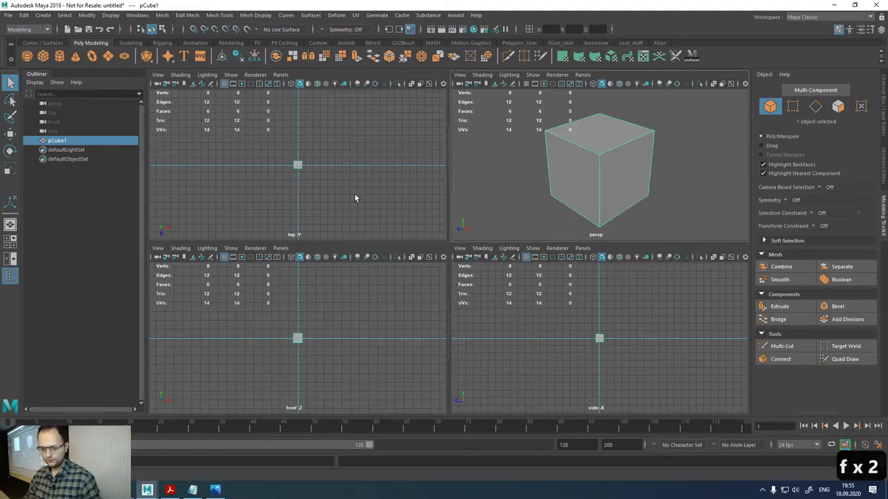
- Frame the cube in all four views at once, using both Frame All and Frame Selection in All Views
key("shift+a")
key("shift+f")
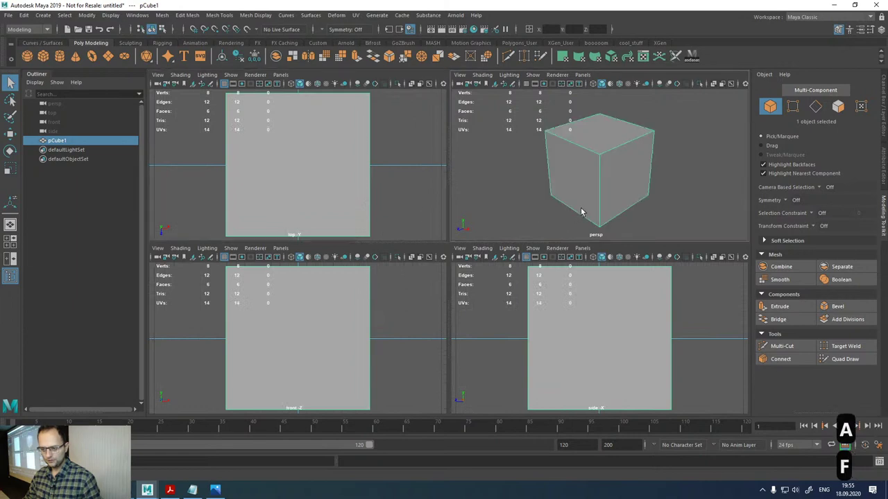
scroll(333, 314, "down", 5)
scroll(337, 194, "down", 5)
scroll(586, 349, "down", 5)
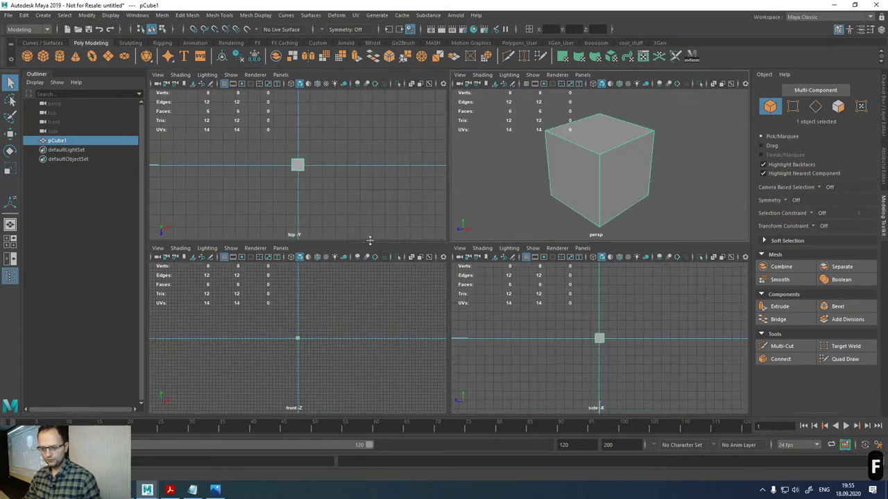
key("shift+f")
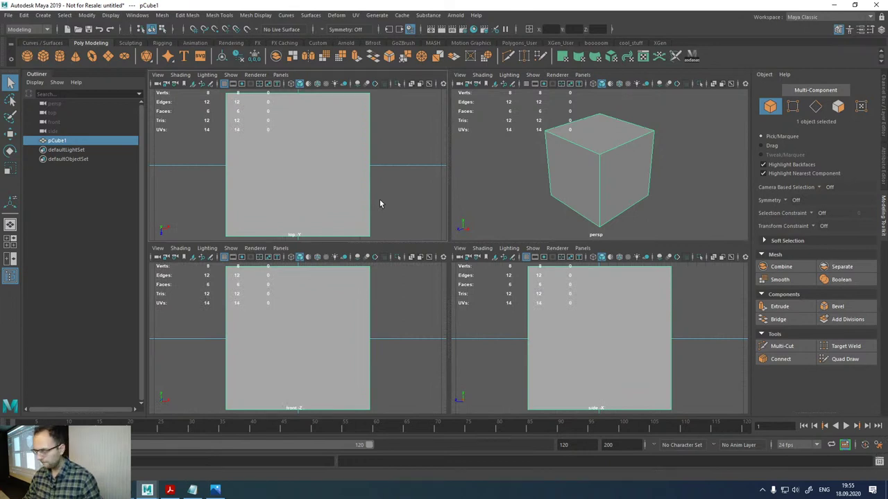
scroll(402, 193, "down", 5)
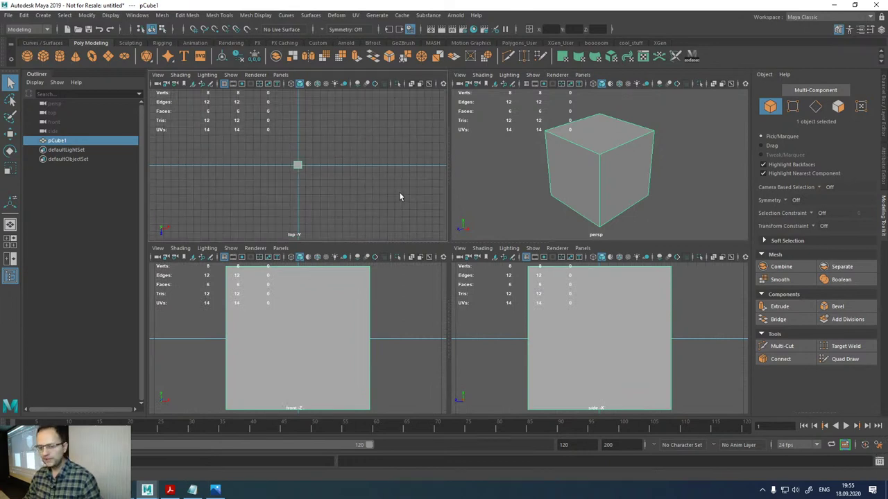
scroll(535, 168, "down", 5)
scroll(534, 280, "down", 5)
scroll(315, 311, "down", 5)
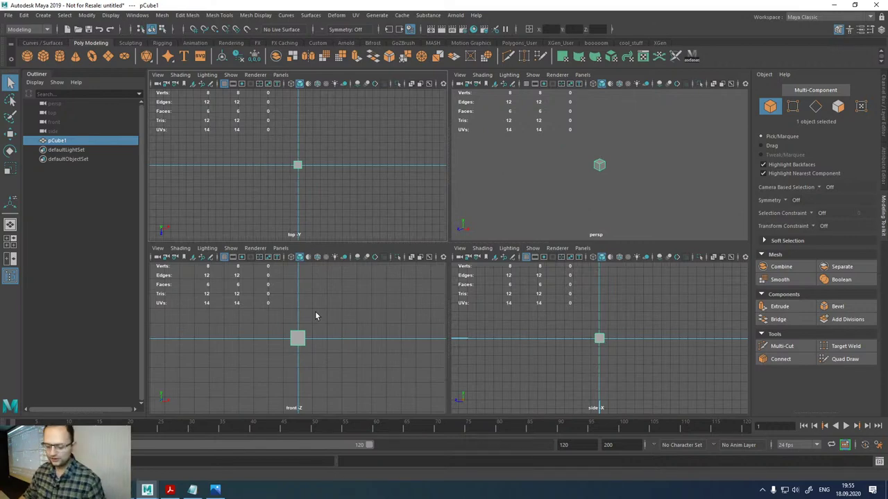
- Compare framing the selected cube in one view at a time with framing the selection in all views at once
key("f")
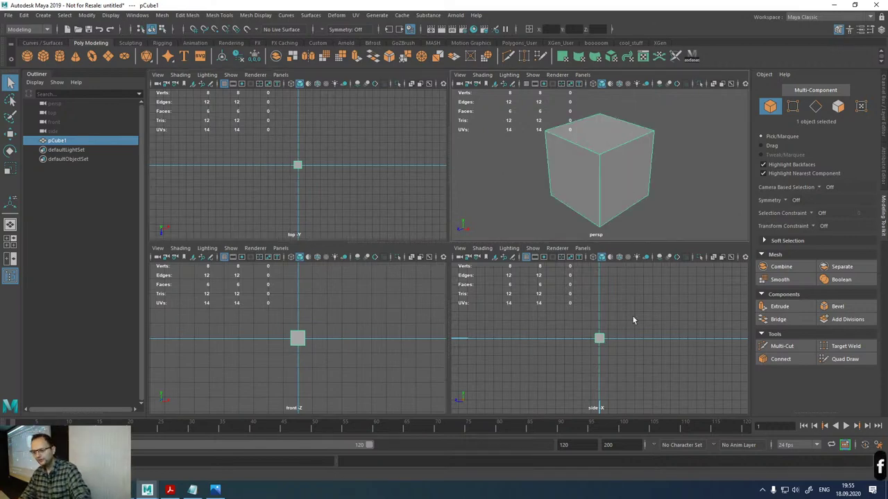
key("f")
key("f")
key("f")
scroll(334, 194, "down", 5)
scroll(406, 340, "down", 5)
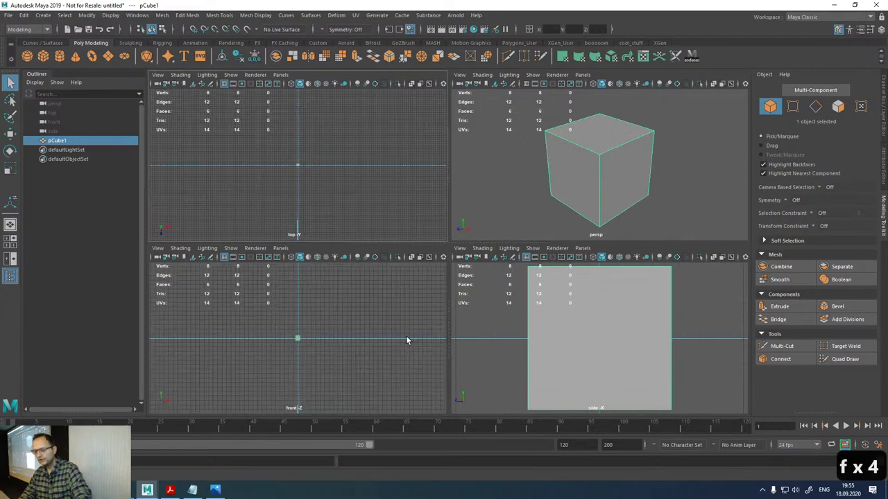
scroll(538, 343, "down", 5)
key("shift+f")
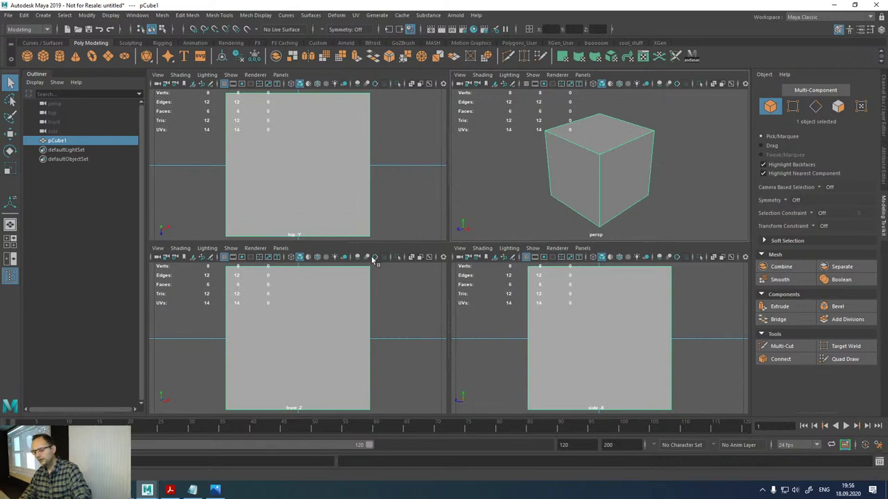
- Zoom out each of the four views and frame all objects and the selection across all of them again
scroll(511, 324, "down", 5)
scroll(594, 234, "down", 3)
scroll(416, 222, "down", 5)
scroll(368, 344, "down", 5)
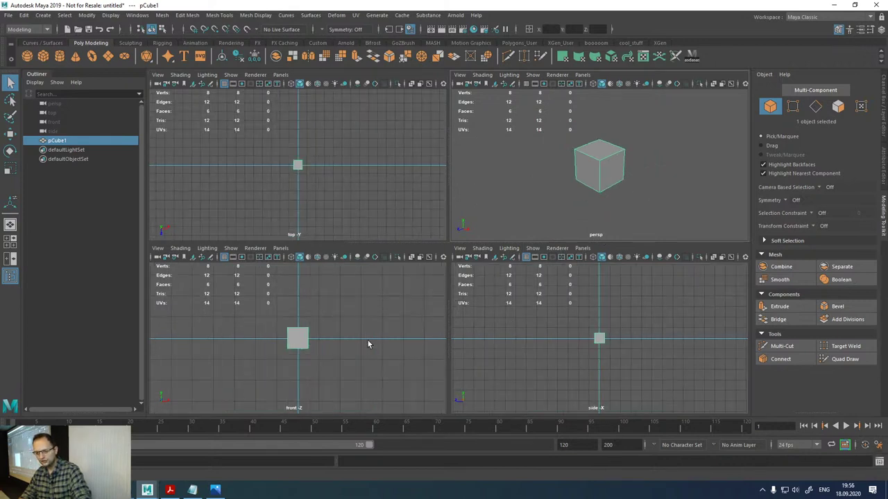
scroll(368, 344, "down", 2)
scroll(625, 201, "down", 5)
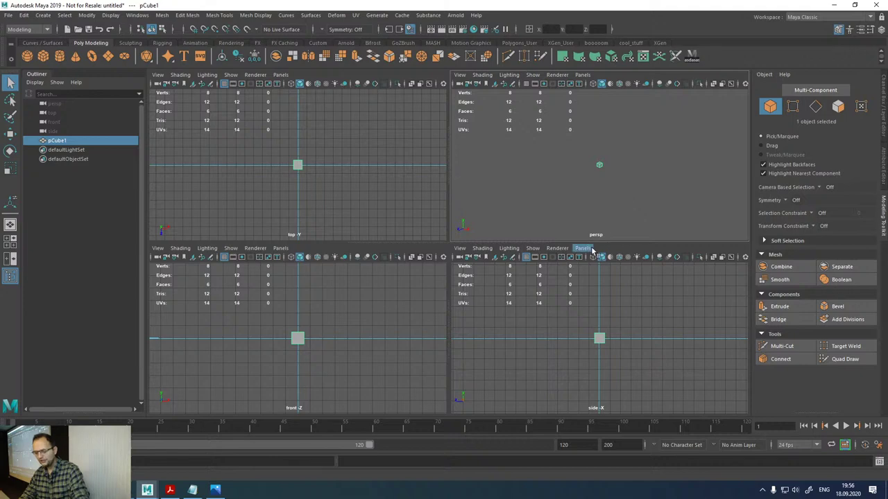
key("shift+a")
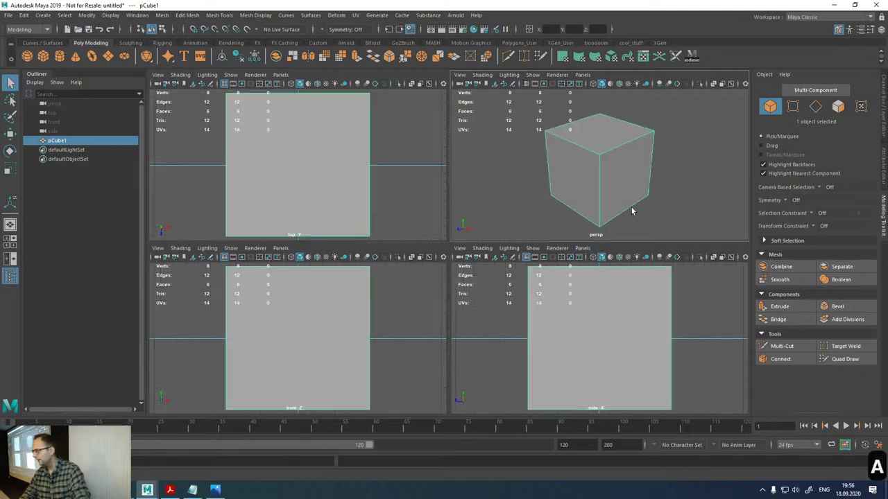
key("shift+a")
key("shift+f")
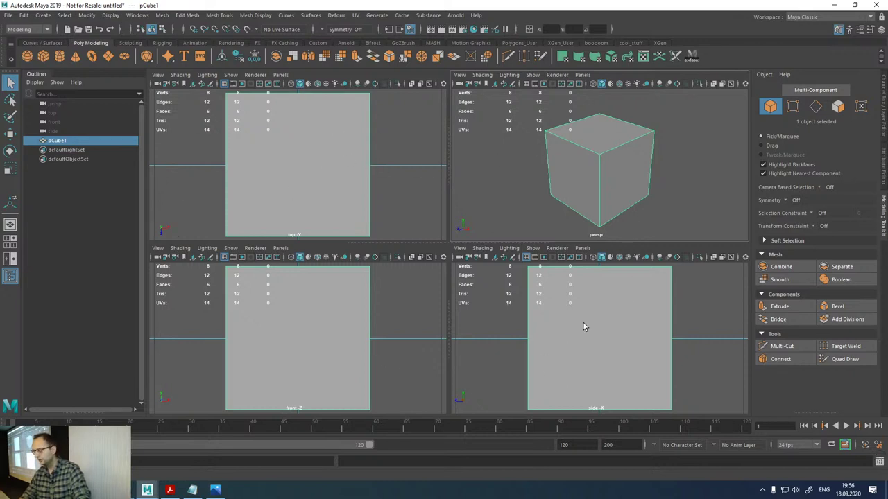
- Switch the cube to vertex mode and insert centred horizontal and vertical edge loops in the side view with Multi-Cut
scroll(609, 338, "down", 5)
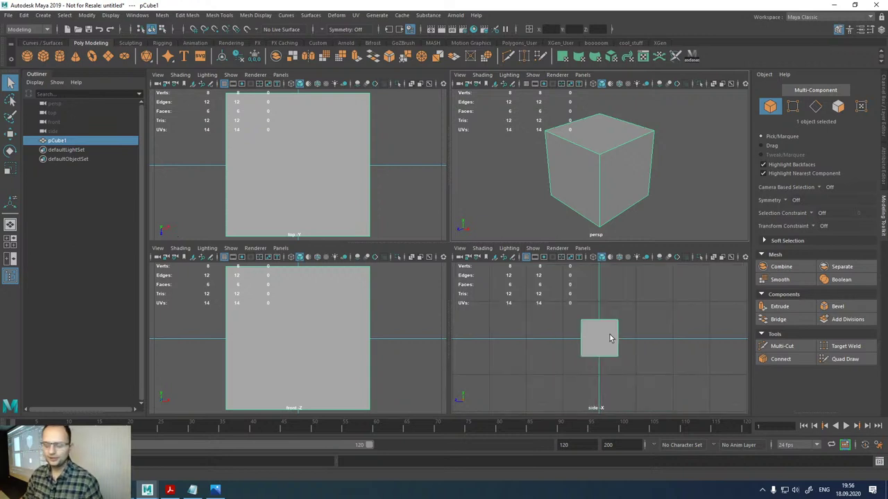
right_click_drag(610, 334, 595, 337)
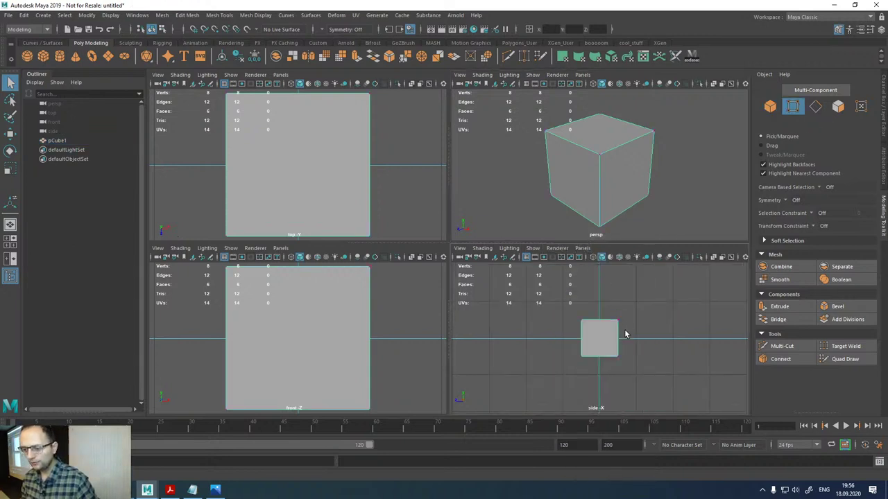
scroll(626, 337, "down", 2)
scroll(627, 337, "up", 4)
left_click(777, 347)
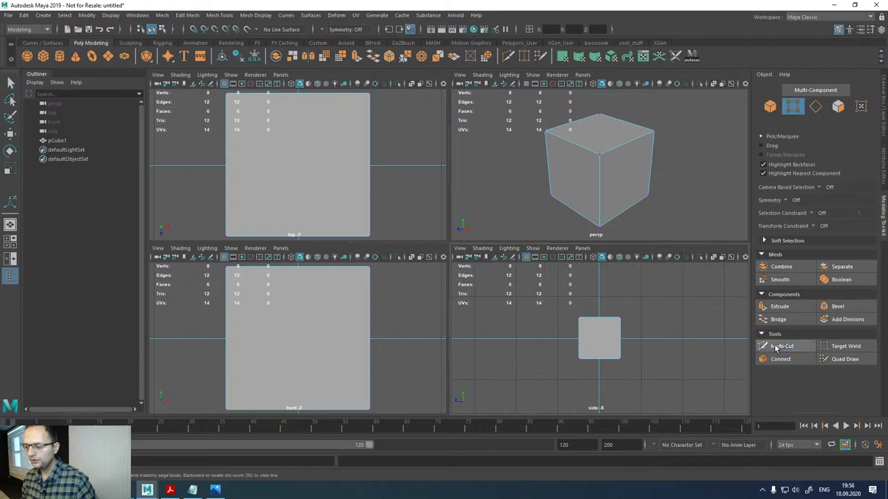
scroll(628, 347, "up", 2)
scroll(624, 346, "down", 3)
scroll(624, 340, "up", 2)
left_click(577, 361)
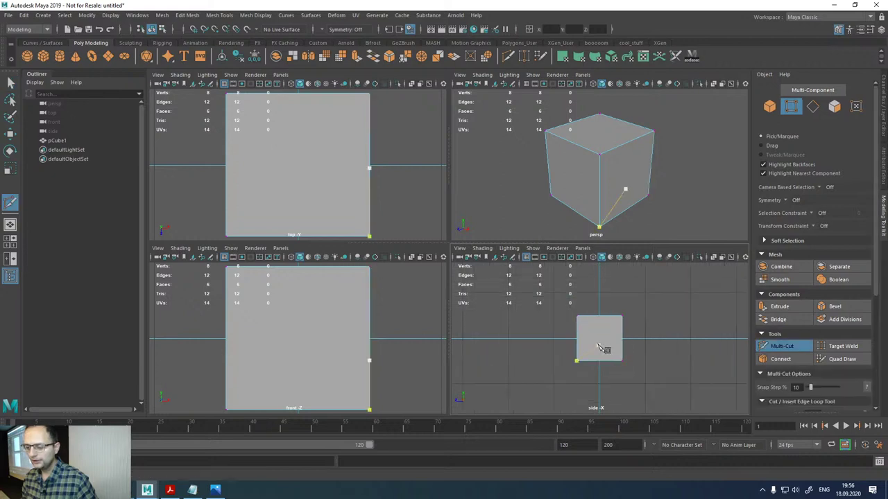
middle_click(596, 341, "ctrl")
middle_click(598, 341, "ctrl")
right_click(652, 331)
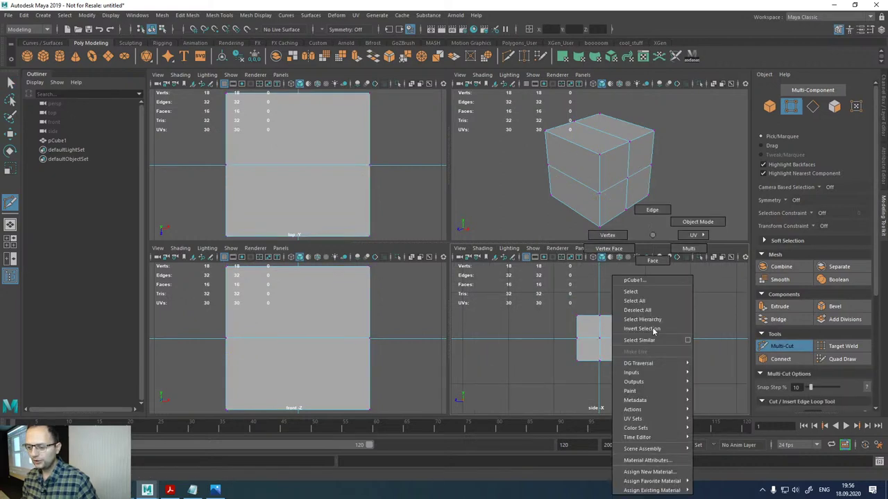
key("q")
- Maximise the side view, area-select the vertices at one lower cube corner, check them in the four-view layout and deselect them
key("space")
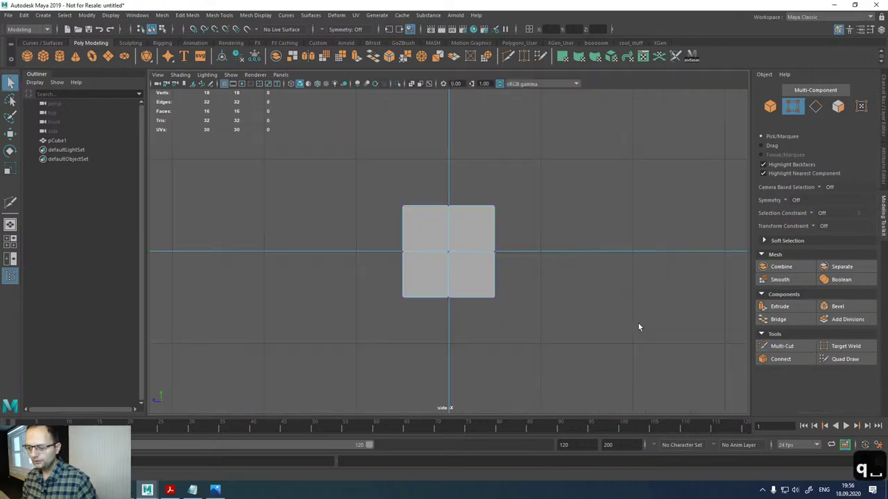
left_click_drag(483, 280, 525, 322)
key("space")
key("space")
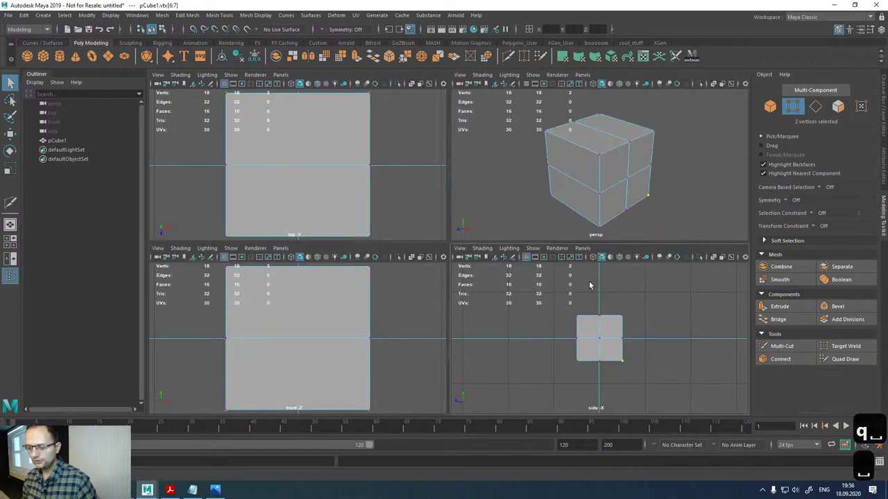
left_click(521, 288)
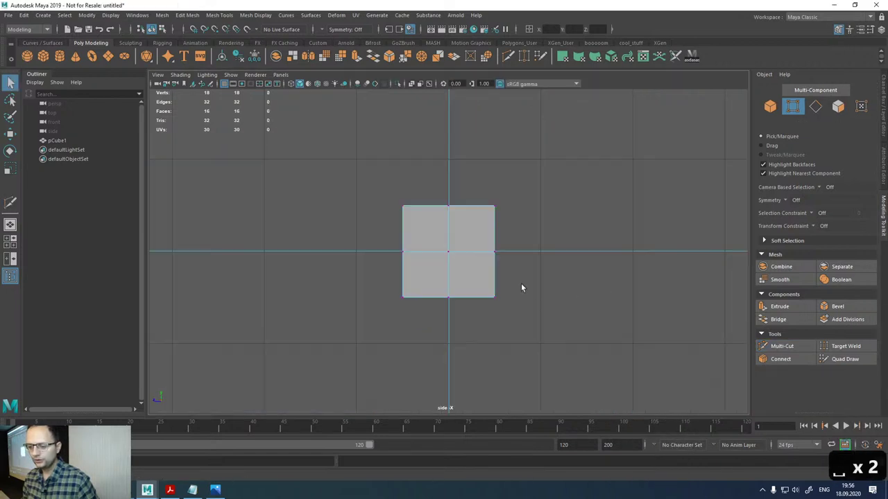
- Show the side view in wireframe and area-select the two vertices at the middle of the cube's bottom edge
left_click(292, 84)
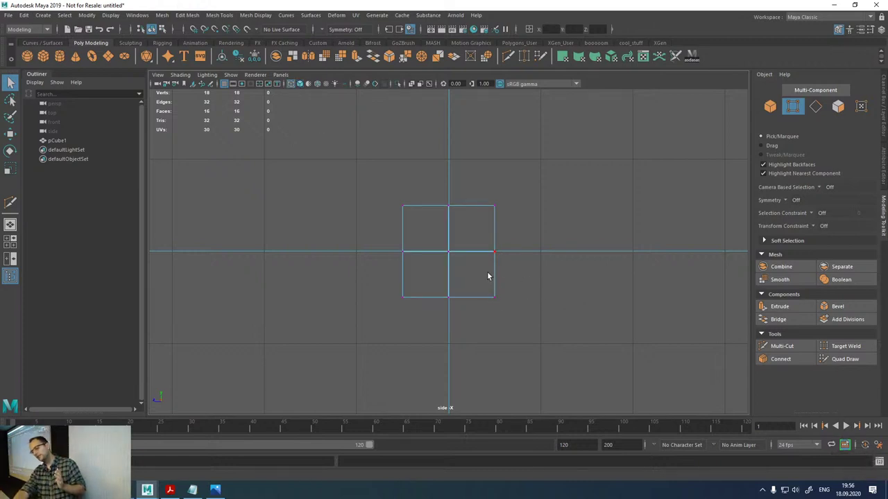
left_click(111, 15)
mouse_move(160, 47)
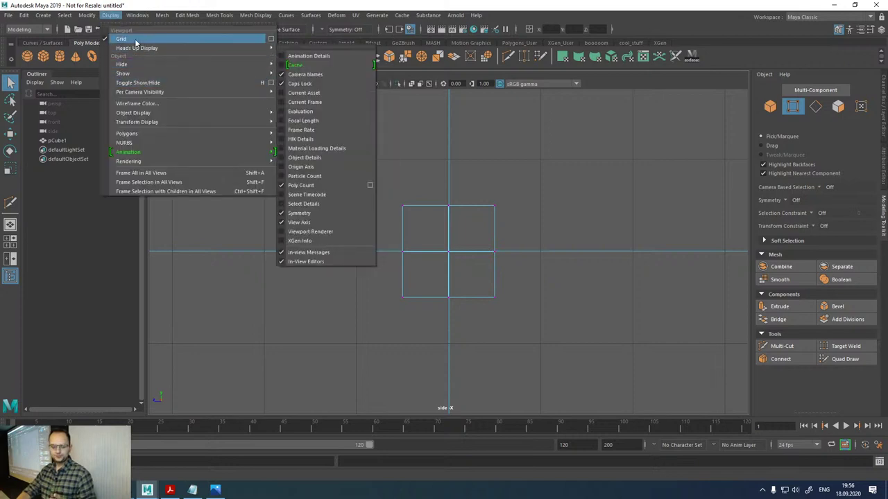
left_click(200, 279)
left_click_drag(435, 287, 455, 326)
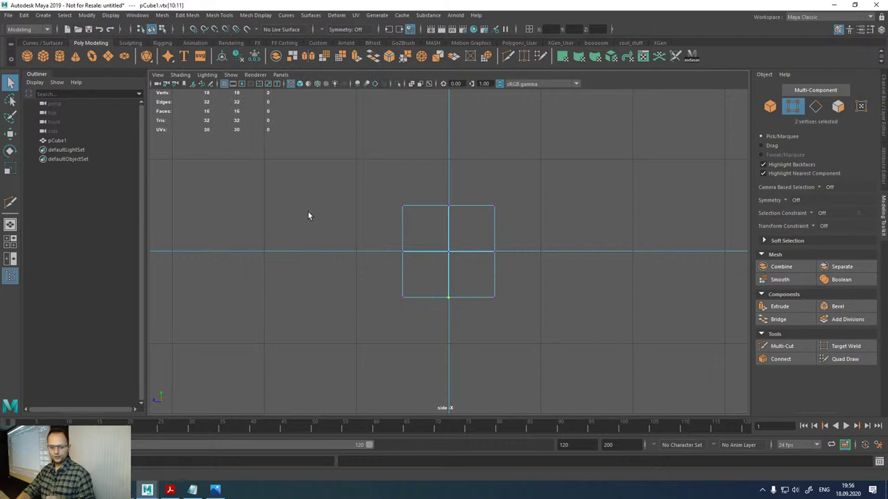
- Select the vertex at the middle of the cube's right edge, and area-select the two vertices at its lower-right corner
left_click(493, 254)
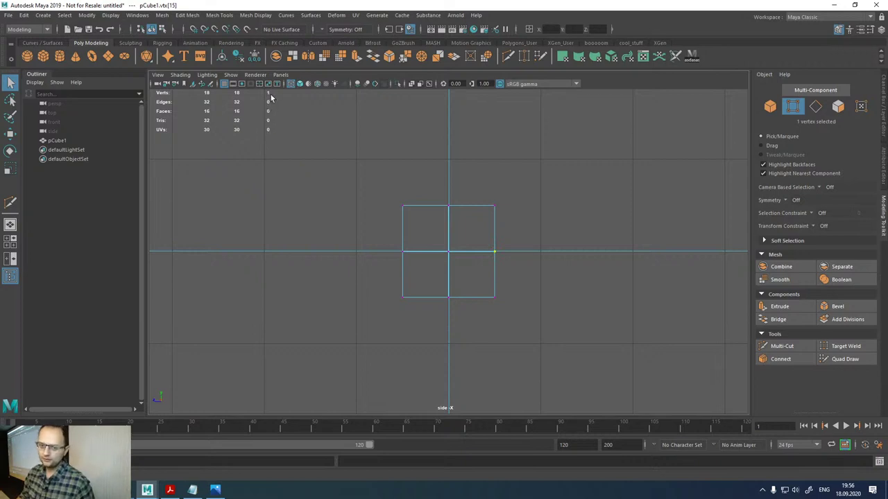
left_click(502, 295)
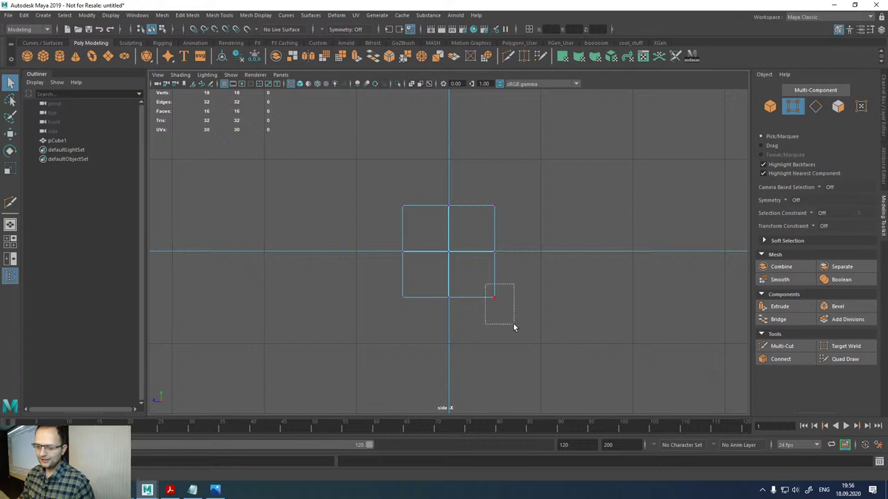
left_click_drag(513, 324, 513, 323)
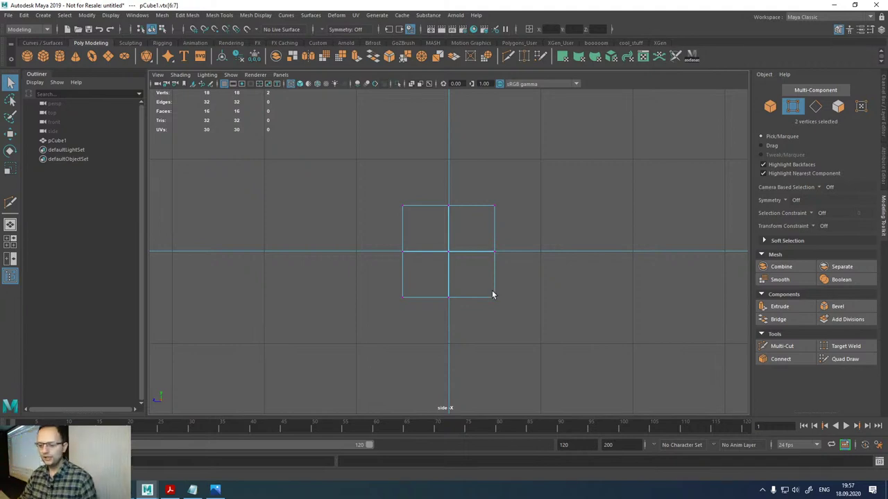
- Move the lower-right corner vertices far down and outward, and shift the bottom-middle vertices slightly the same way in the side view
scroll(511, 328, "down", 5)
key("w")
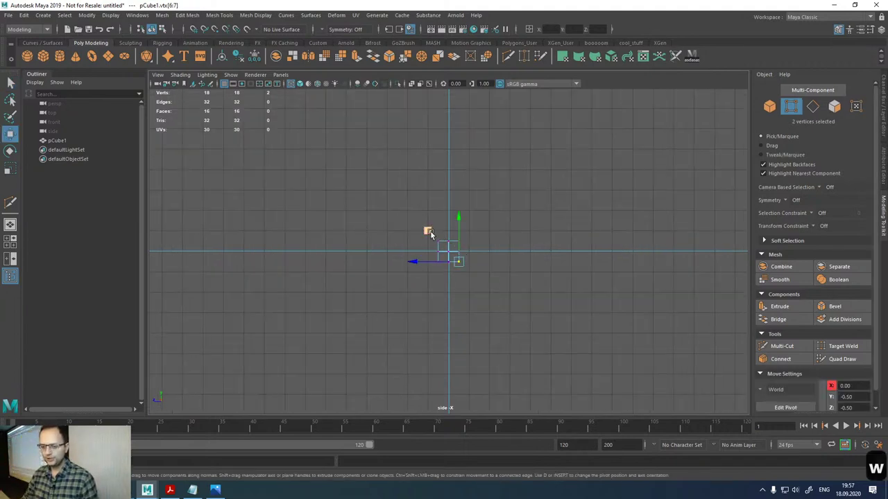
mouse_move(428, 234)
middle_mouse_down()
mouse_move(463, 295)
mouse_move(419, 236)
mouse_move(430, 256)
mouse_move(427, 239)
middle_mouse_up()
key("ctrl+z")
key("ctrl+z")
key("ctrl+z")
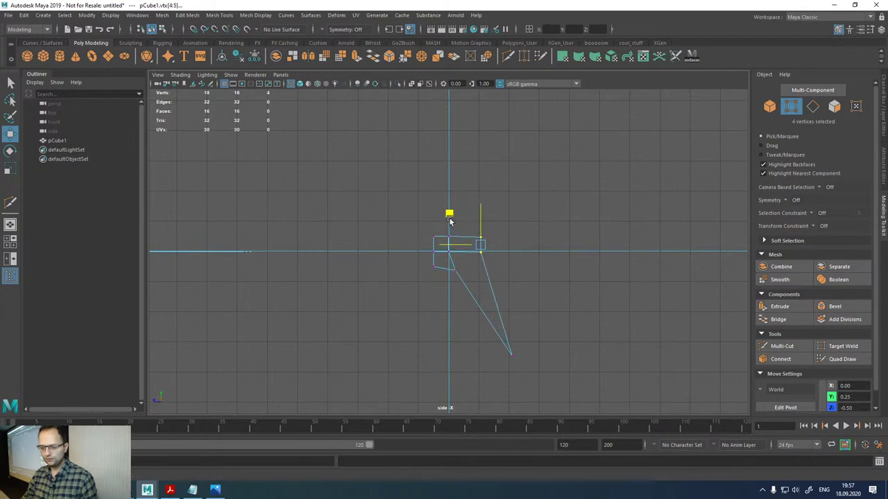
- Move the cube's four upper-right vertices outward and shift the middle-column vertices in the same direction in the side view
left_click_drag(449, 218, 484, 280)
key("ctrl+z")
key("ctrl+z")
key("ctrl+z")
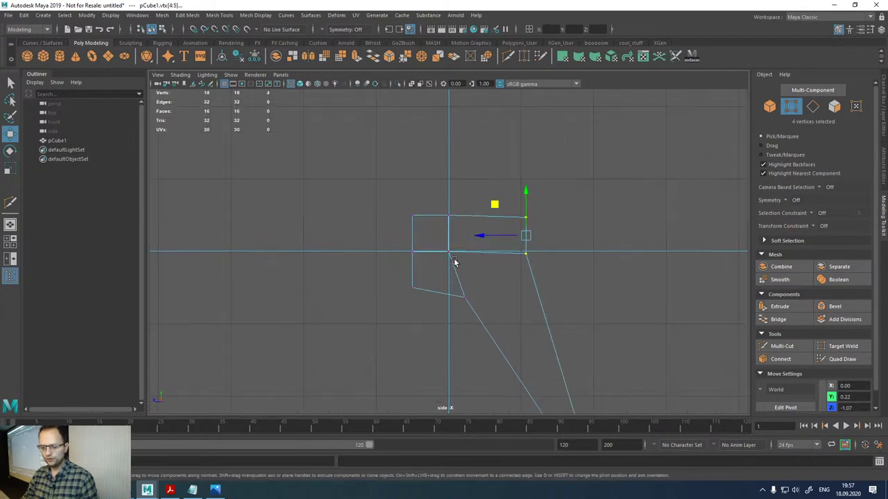
key("ctrl+z")
key("ctrl+z")
key("ctrl+z")
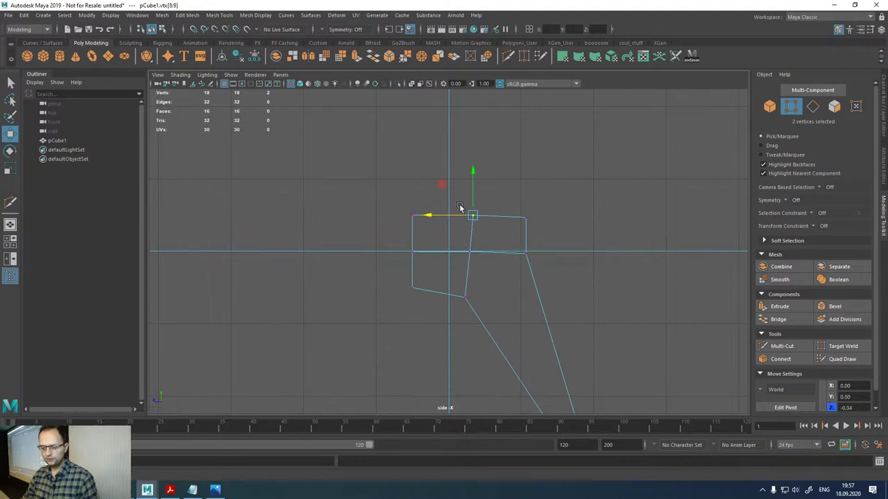
key("ctrl+z")
key("ctrl+z")
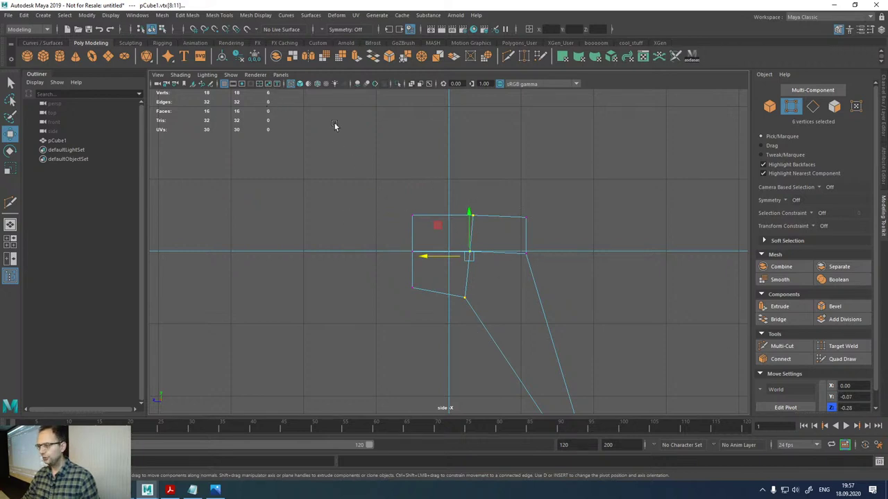
- Scale the six middle-column vertices flat along Z so that they form a straight vertical line in the side view
key("q")
scroll(479, 267, "up", 5)
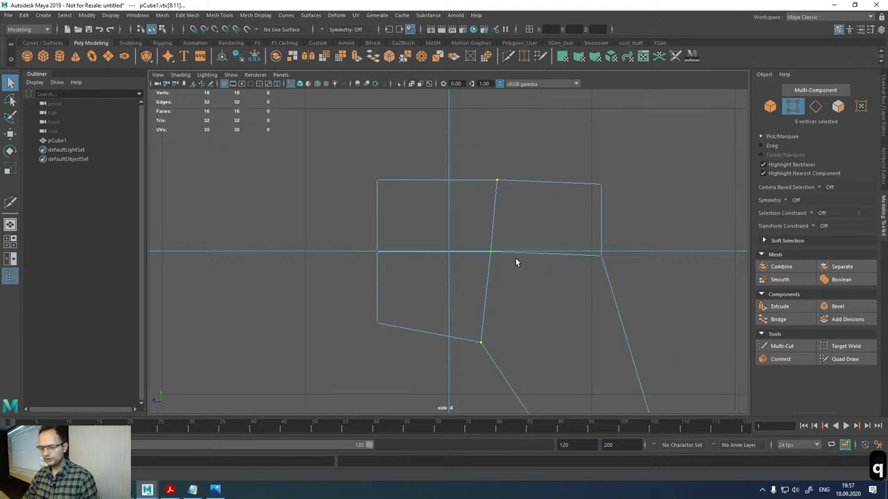
key("r")
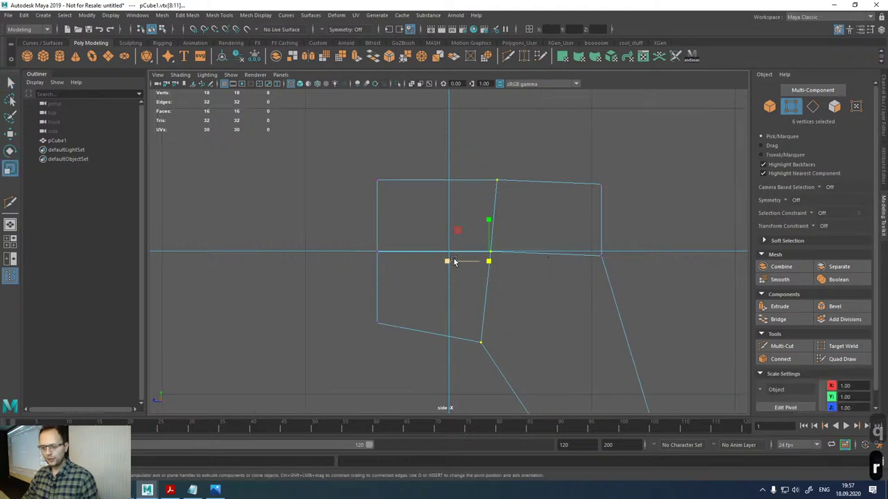
left_click_drag(447, 262, 689, 270)
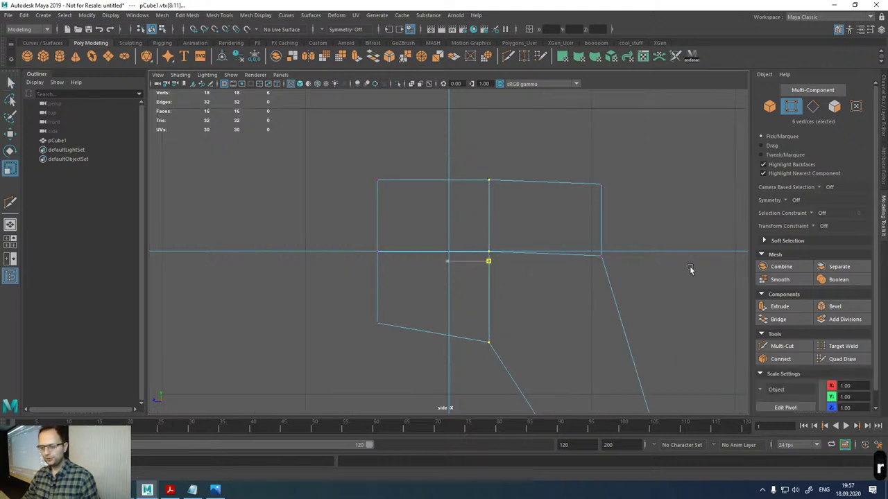
- Flatten the middle row and the top row of six vertices along Y into straight horizontal lines
left_click_drag(333, 233, 656, 275)
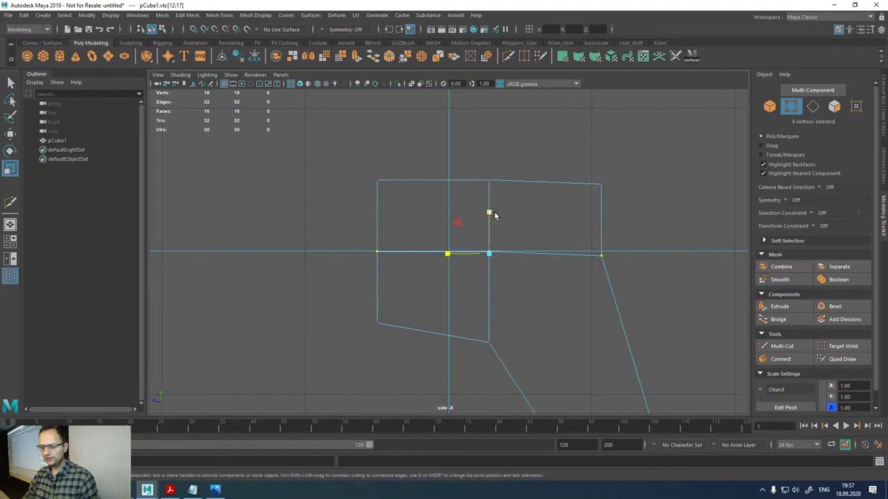
left_click_drag(491, 212, 505, 340)
left_click_drag(354, 148, 628, 194)
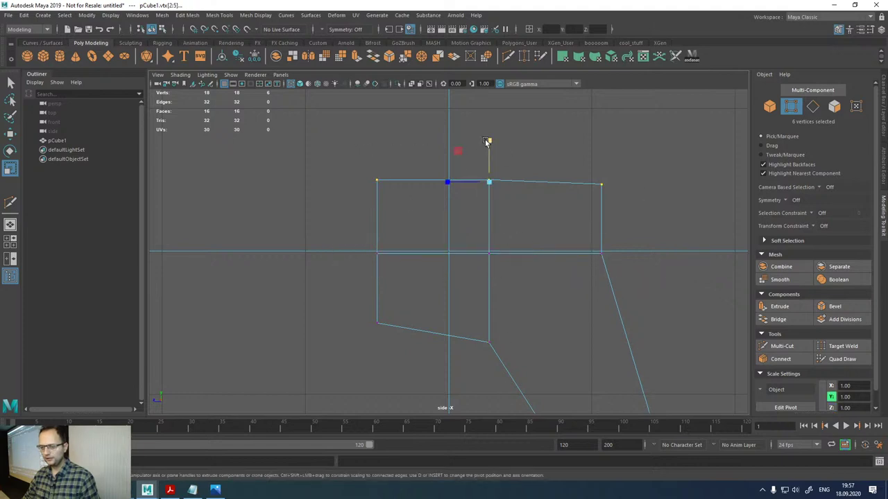
left_click_drag(490, 142, 504, 278)
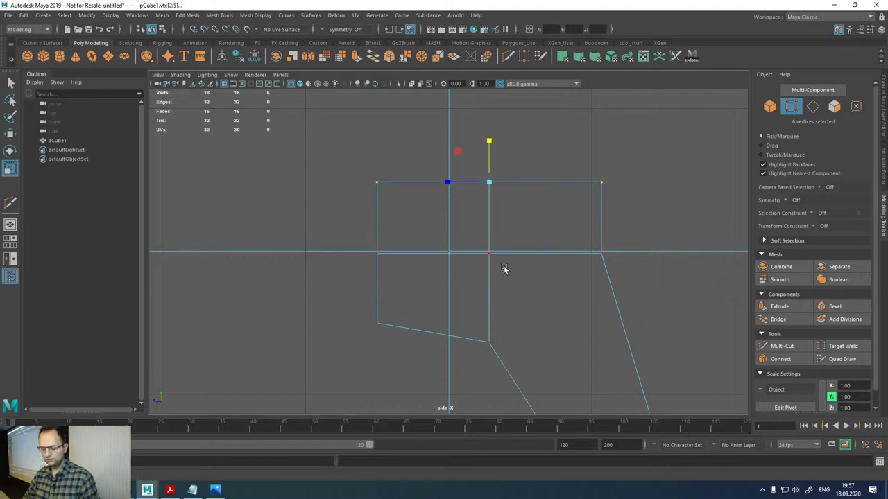
key("j")
left_click_drag(489, 143, 498, 235)
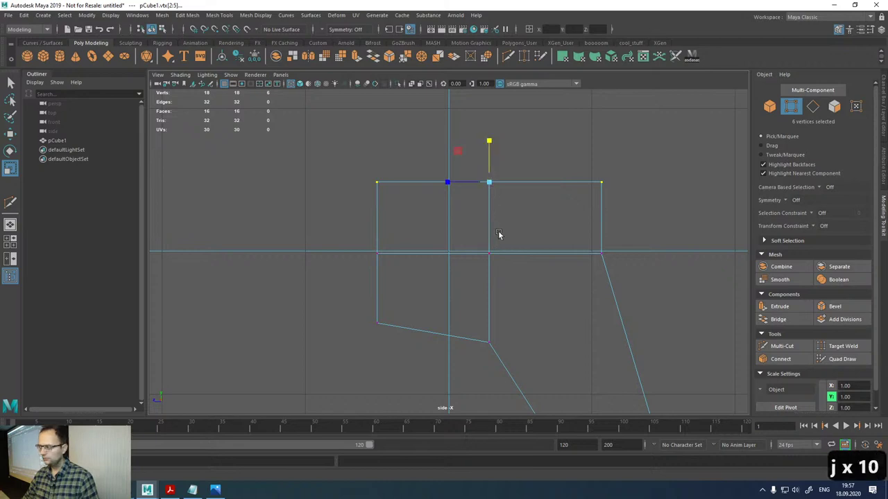
- Area-select the four remaining vertices of the bottom row and scale them flat along Y
scroll(499, 234, "down", 5)
scroll(498, 235, "up", 1)
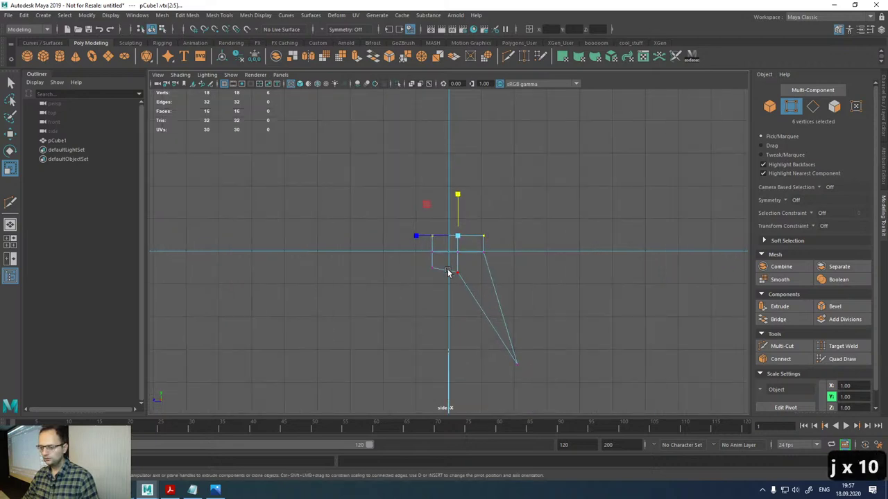
left_click_drag(431, 261, 460, 284)
key("j")
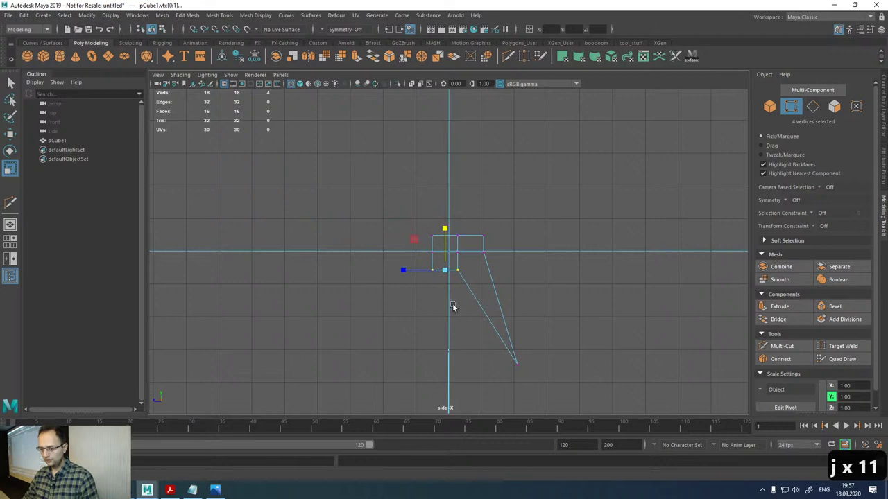
scroll(469, 259, "up", 4)
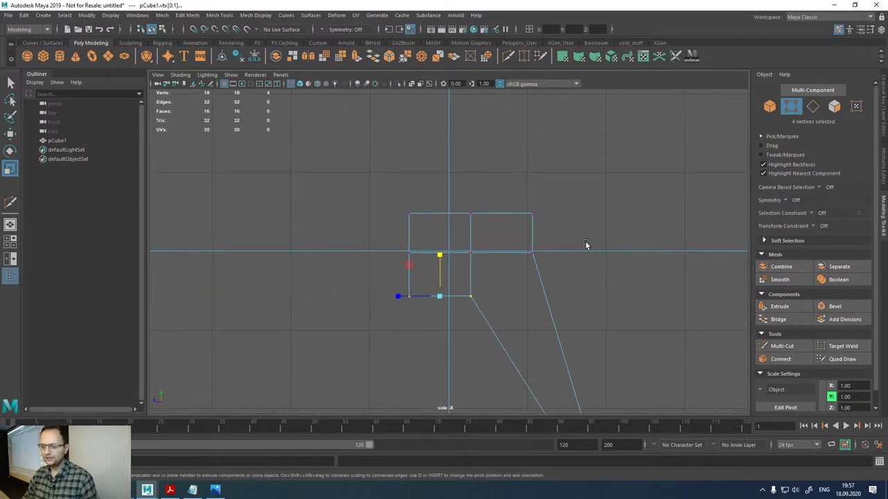
scroll(543, 247, "down", 4)
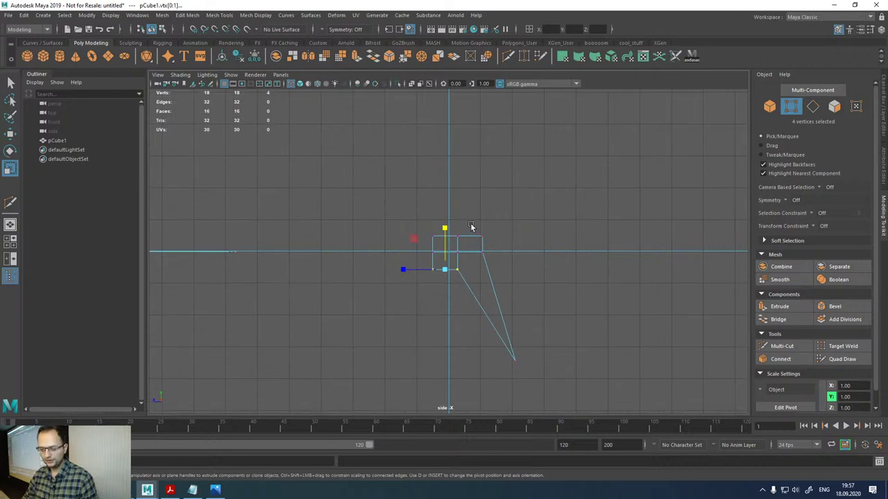
- Area-select the four vertices at the block's outer end and view them in the maximised perspective view
left_click_drag(470, 224, 525, 272)
key("q")
key("space")
key("w")
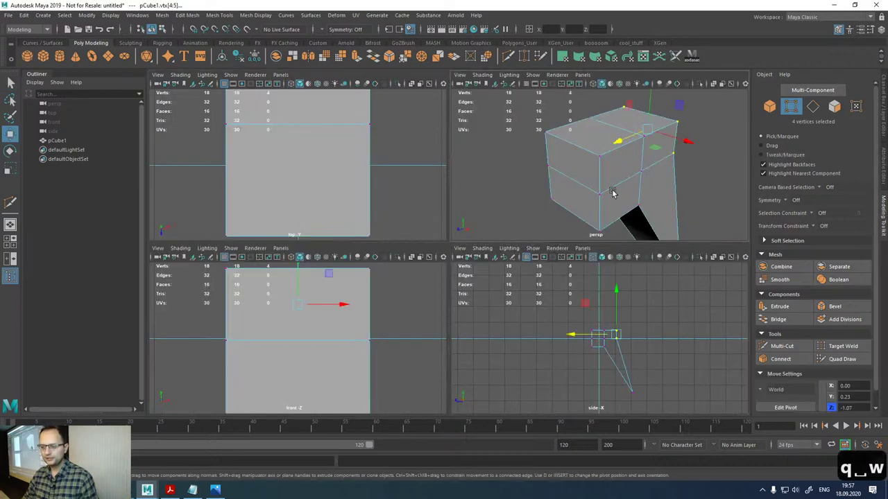
scroll(614, 194, "down", 3)
key("space")
left_click_drag(630, 191, 487, 254, "alt")
key("q")
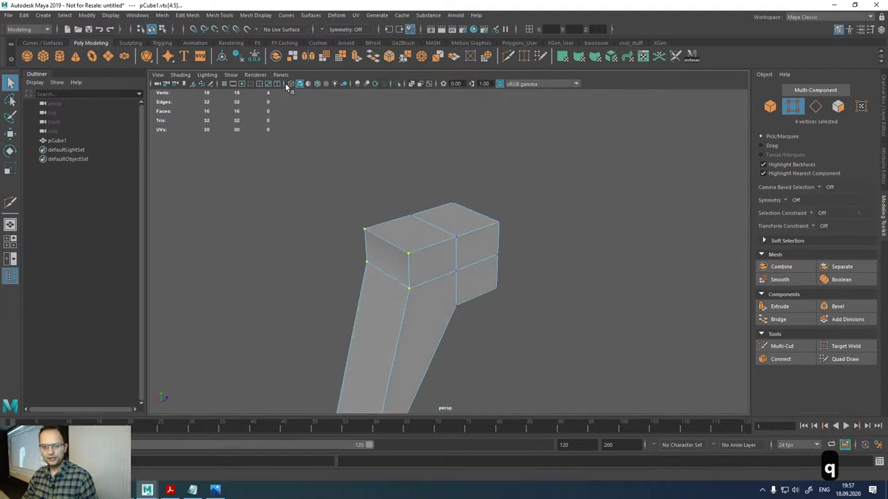
- Switch the perspective view to wireframe and inspect the four selected end vertices with the Move tool
key("4")
left_click_drag(329, 162, 396, 286, "alt")
key("w")
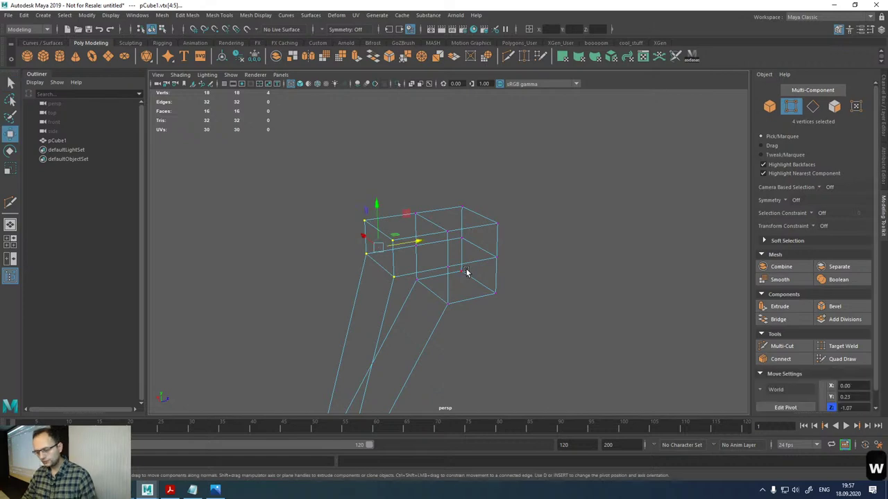
key("q")
key("w")
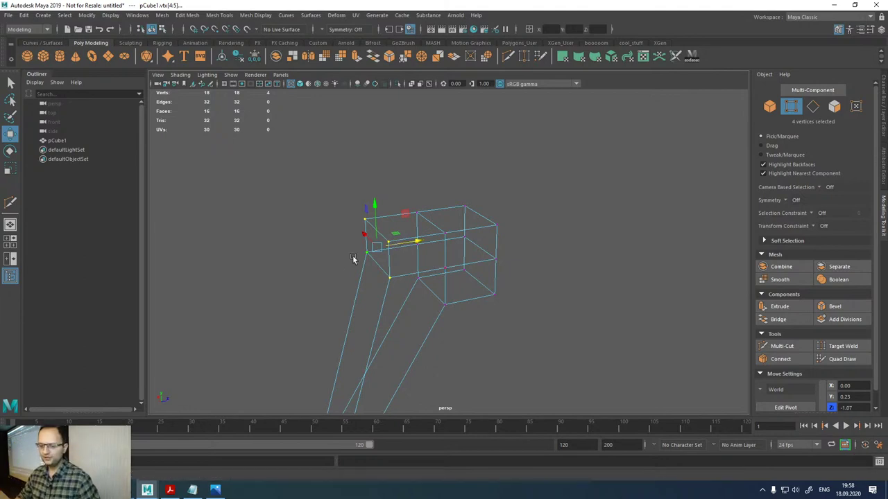
- Clear the selection in shaded display and area-select the six vertices around the block's outer end for moving
left_click_drag(353, 258, 300, 246, "alt")
key("q")
left_click(320, 239)
key("5")
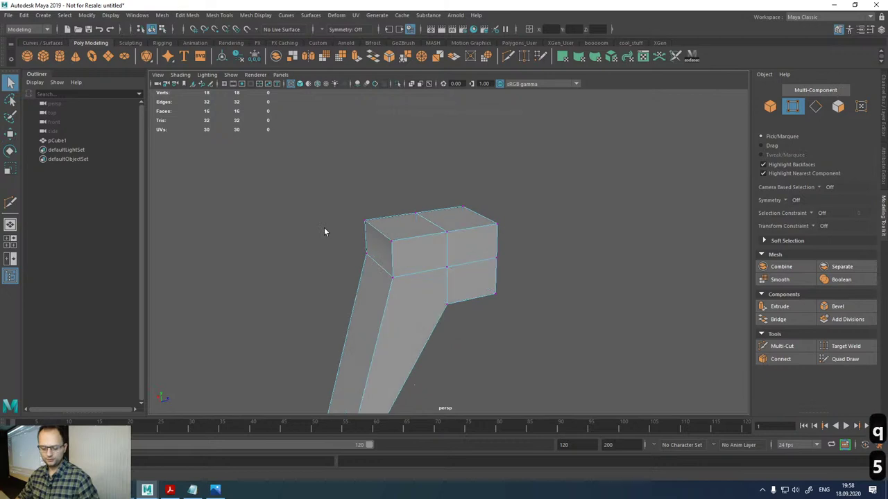
left_click_drag(351, 217, 429, 314)
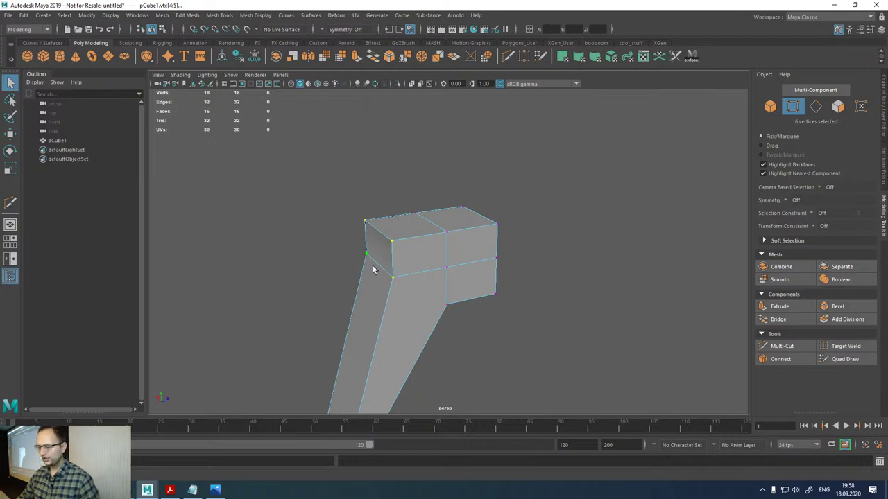
key("w")
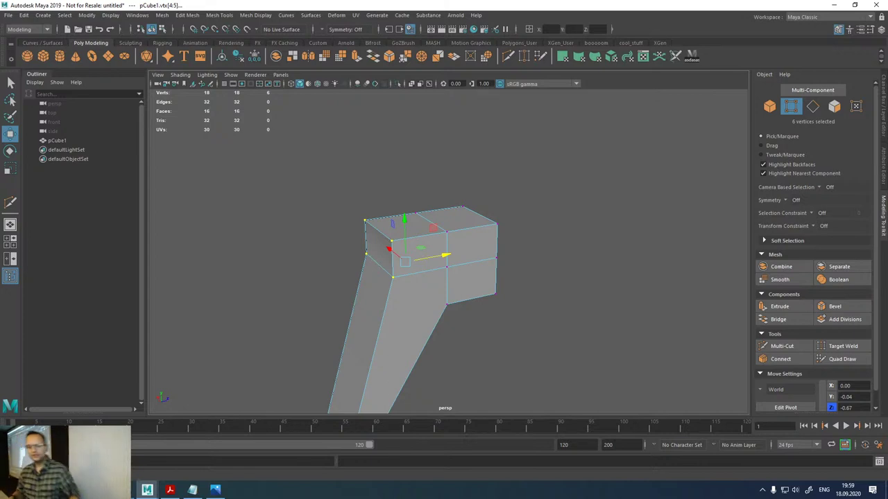
- Search the web for "diablo 3"
mouse_move(125, 490)
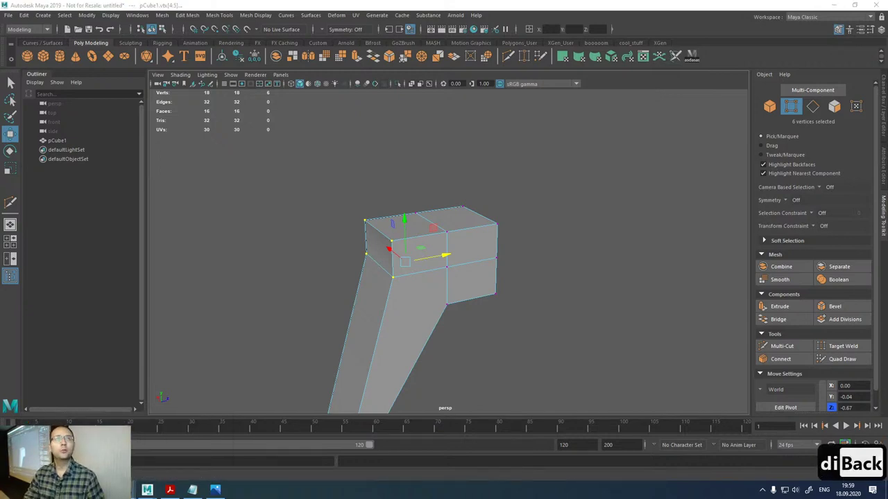
key("BackSpace")
key("a")
key("s")
key("d")
key("BackSpace")
key("BackSpace")
key("BackSpace")
type("dia")
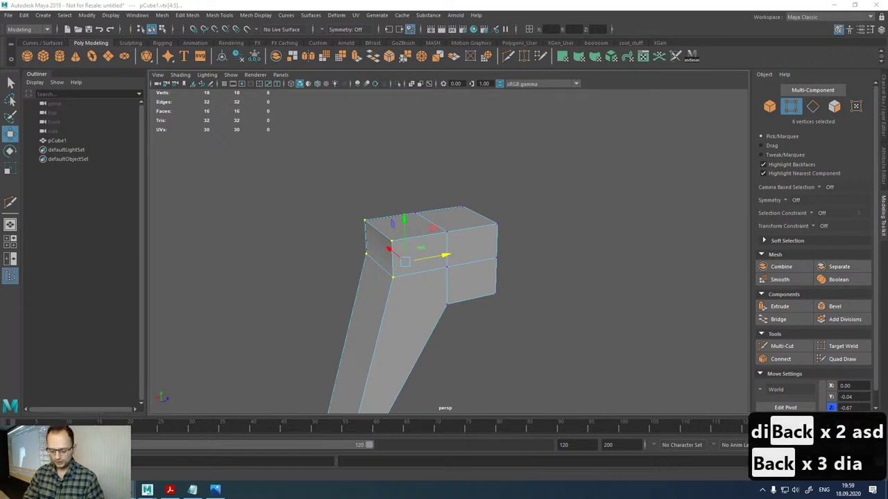
type("blo 3")
key("Return")
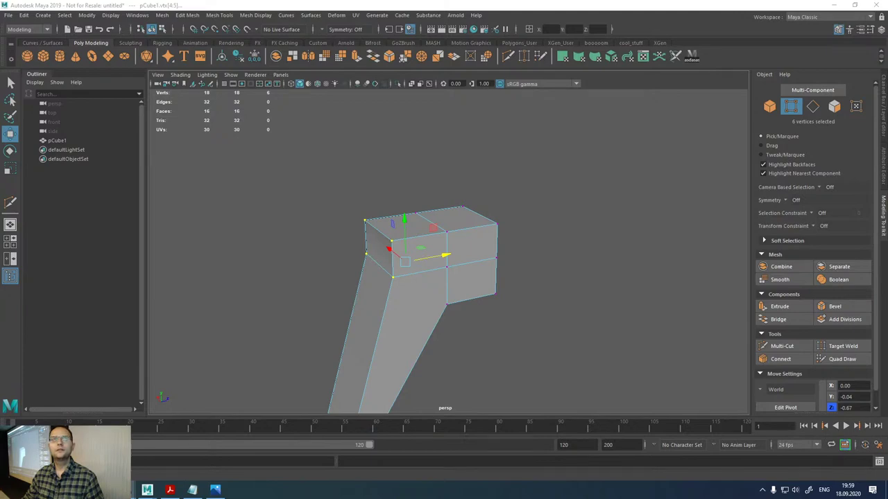
- Switch to the browser, scroll to the game screenshot in the SHAZOO Diablo 3 article and maximise the window
key("alt+Tab")
left_click(371, 152)
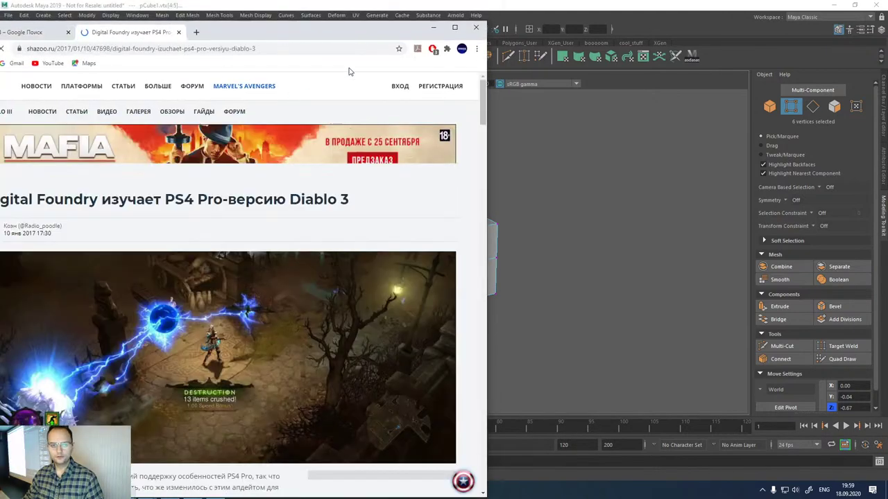
scroll(350, 72, "down", 1)
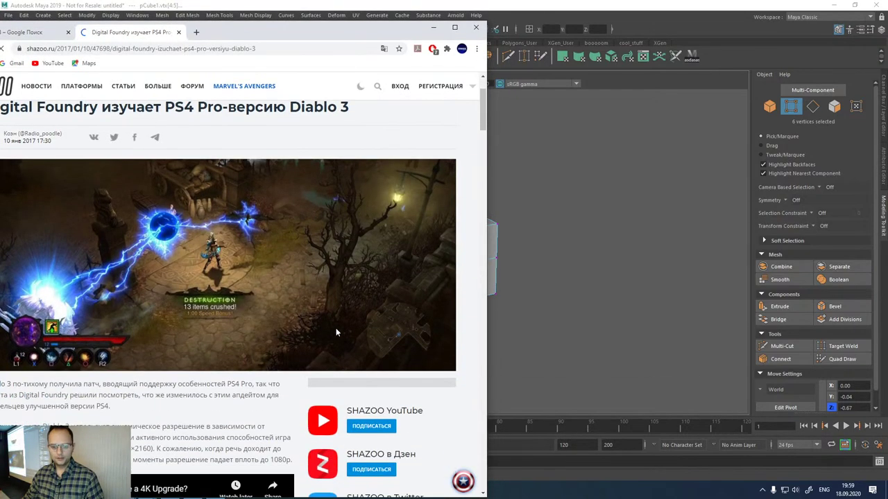
left_click(454, 27)
key("ctrl+1")
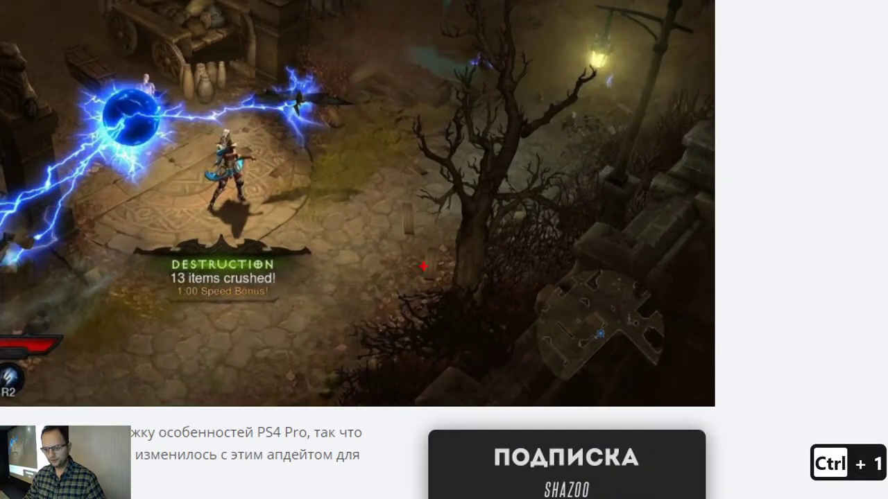
mouse_move(455, 287)
left_mouse_down()
mouse_move(446, 228)
mouse_move(459, 202)
mouse_move(425, 169)
mouse_move(426, 144)
mouse_move(475, 193)
mouse_move(466, 105)
mouse_move(487, 110)
left_mouse_up()
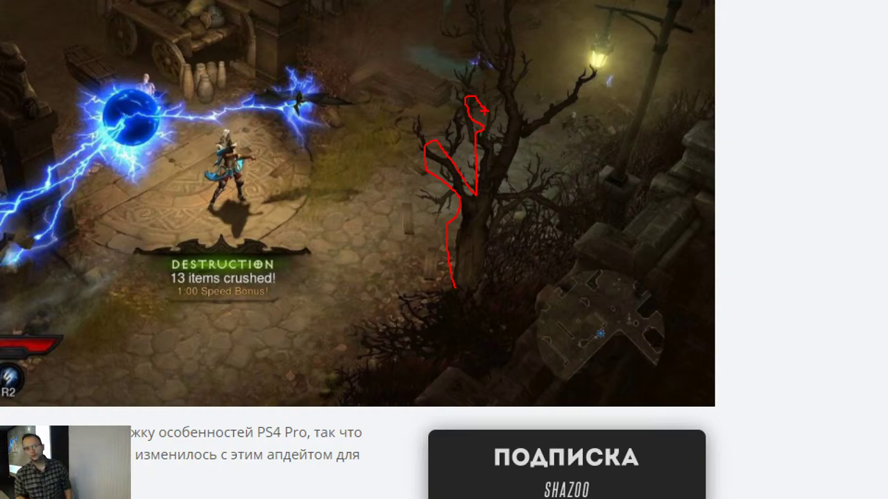
key("Escape")
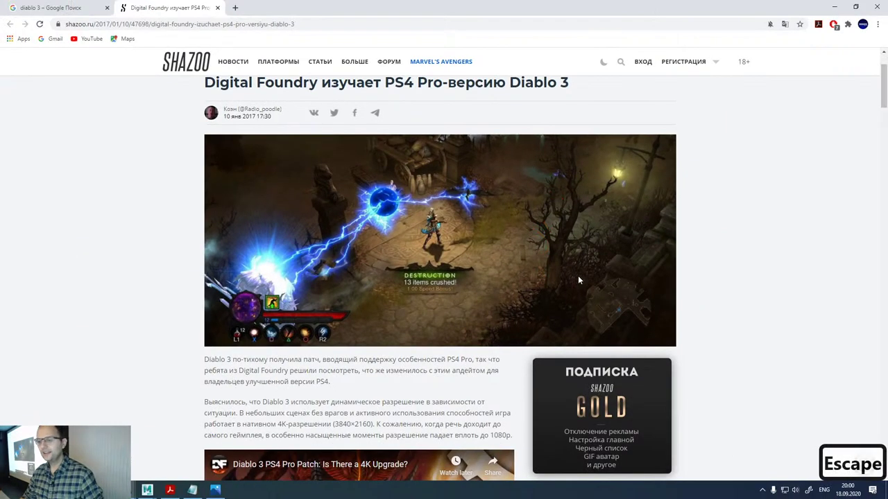
- Zoom in on the Diablo 3 screenshot and trace the bare tree's silhouette in red, then close the annotation overlay
key("ctrl+1")
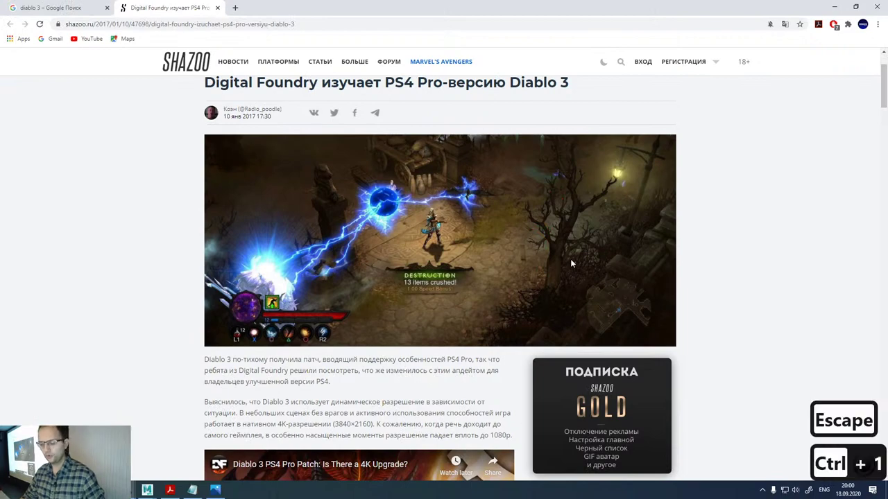
left_click_drag(513, 337, 525, 241)
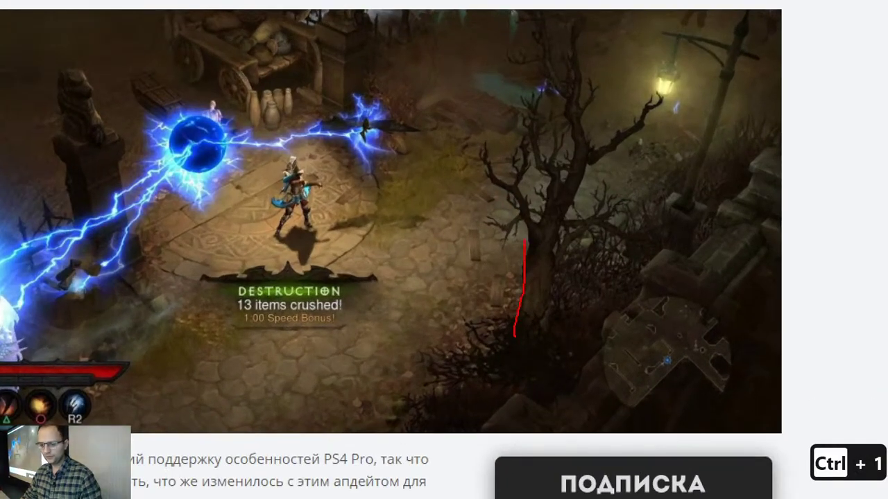
mouse_move(488, 196)
left_mouse_down()
mouse_move(487, 127)
mouse_move(505, 132)
mouse_move(520, 78)
mouse_move(503, 51)
mouse_move(518, 7)
mouse_move(570, 17)
mouse_move(630, 5)
mouse_move(625, 94)
mouse_move(696, 70)
mouse_move(701, 168)
mouse_move(640, 199)
mouse_move(586, 264)
mouse_move(580, 304)
mouse_move(516, 336)
left_mouse_up()
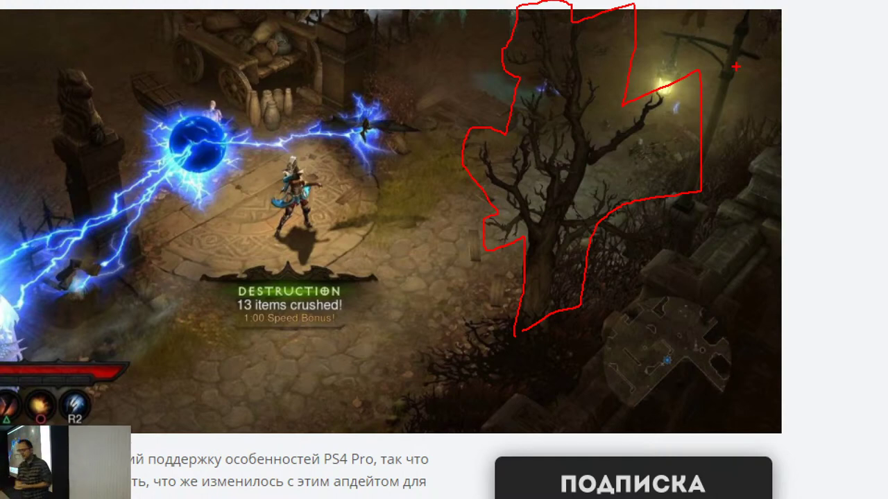
key("Escape")
key("Escape")
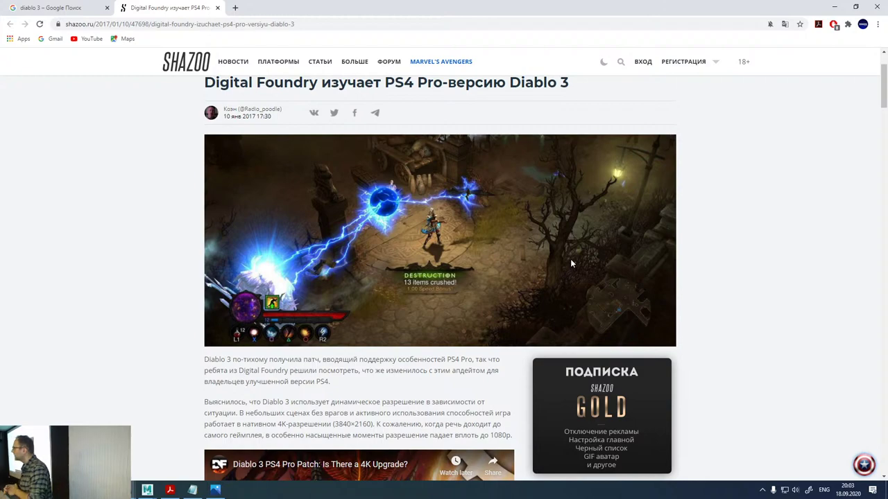
- Switch back to Maya, return the block to object mode and clear the selection
left_click(835, 7)
left_click_drag(400, 271, 484, 277, "alt")
right_click_drag(465, 233, 520, 218)
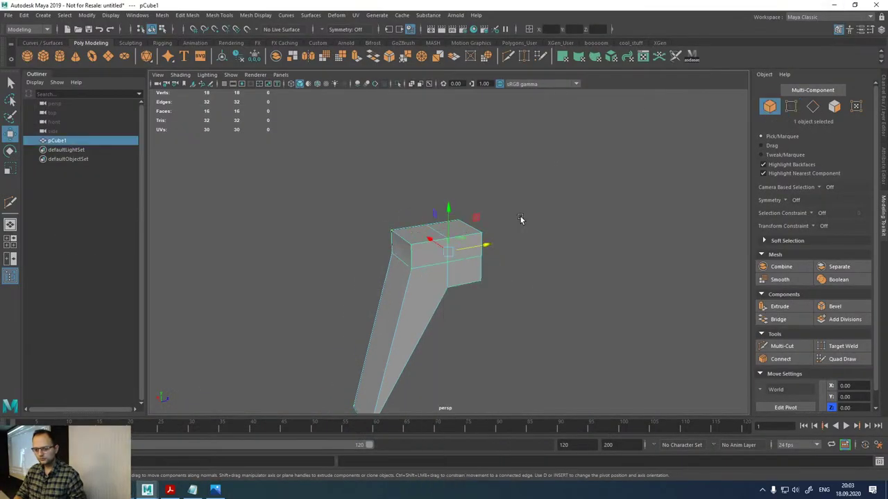
left_click(527, 227)
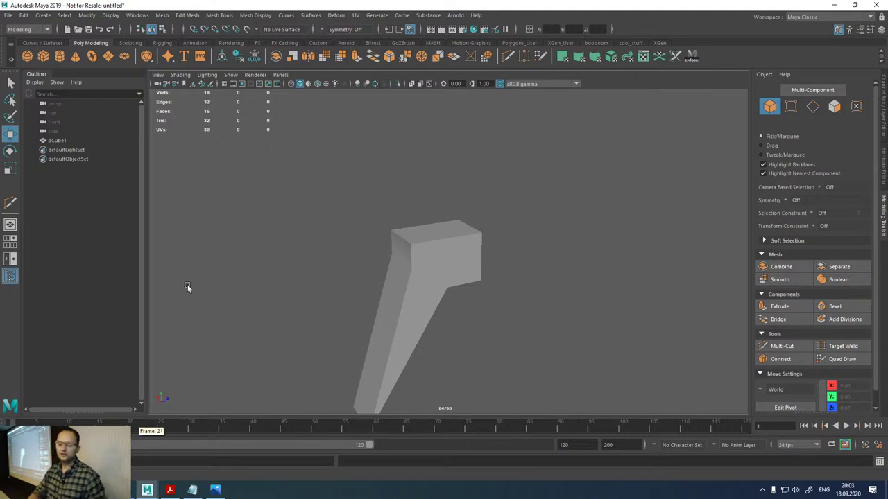
- Open the Windows settings and return to Maya
key("super")
type("настройки")
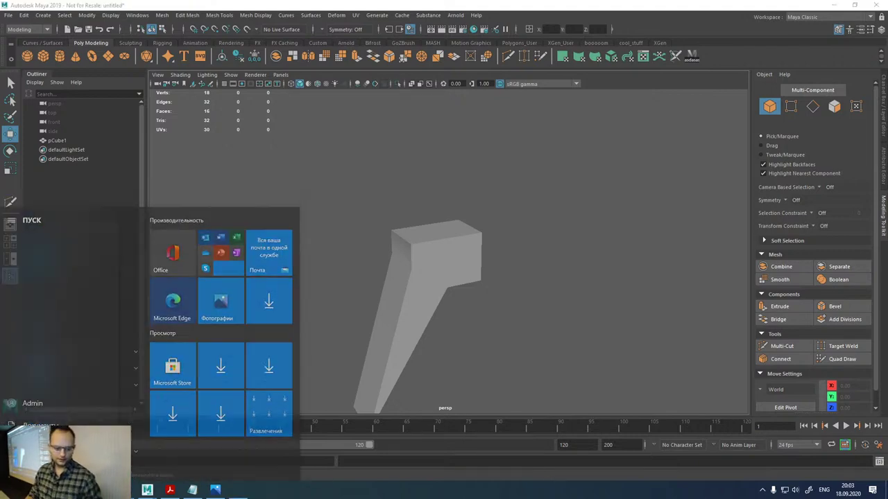
key("Return")
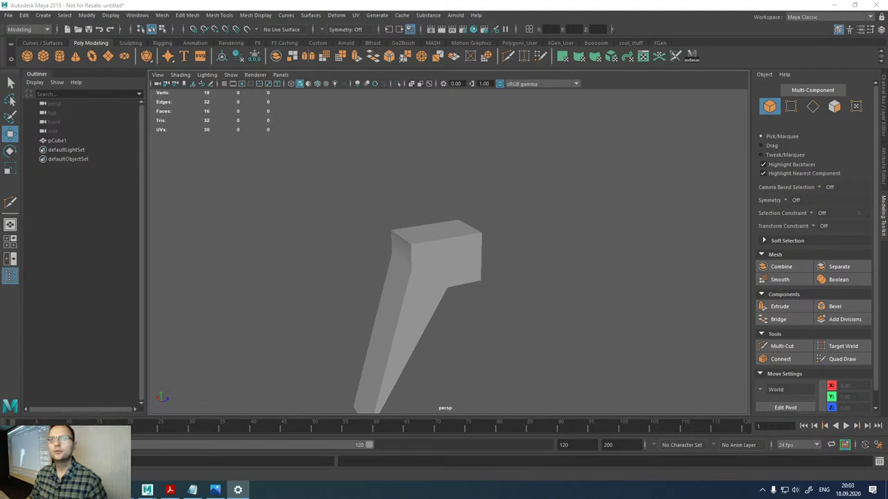
key("alt+Tab")
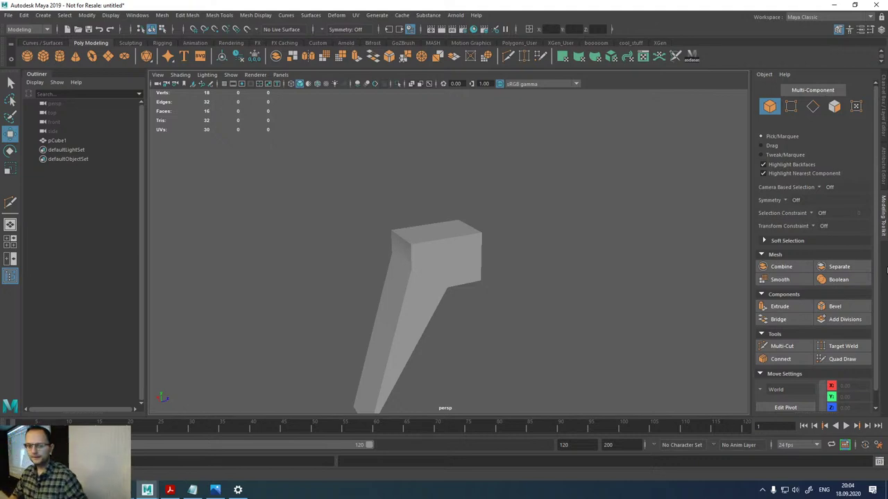
- Scale the block along X to about 0.28 to make it a thin slab
left_click(457, 282)
key("r")
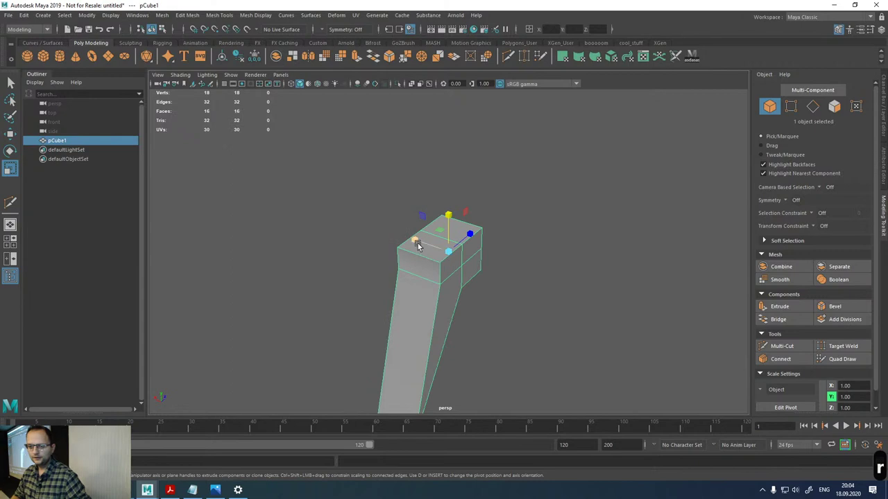
left_click_drag(416, 243, 450, 260)
scroll(510, 275, "up", 5)
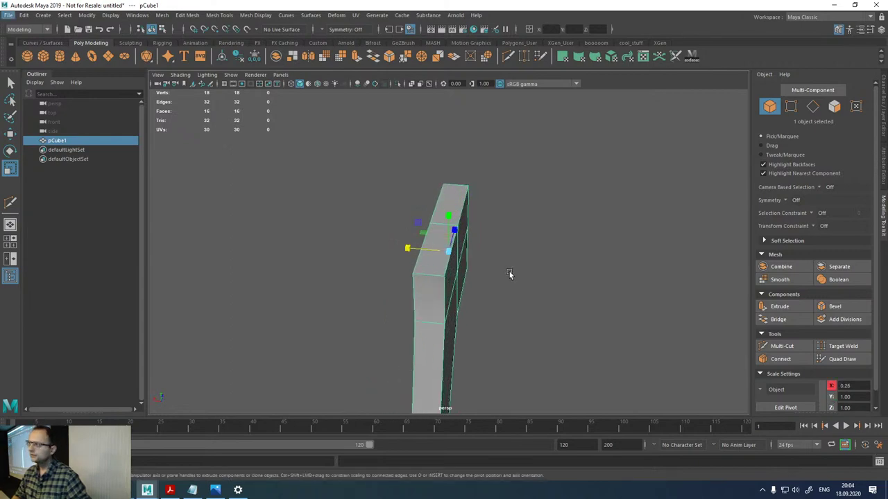
- Insert a lengthwise edge loop through the slab's narrow faces with the Multi-Cut tool
left_click(781, 346)
left_click(444, 302, "ctrl")
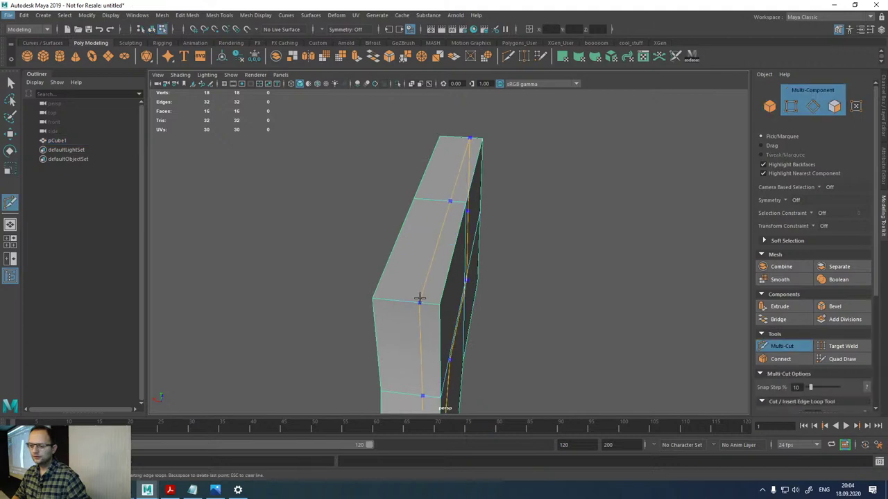
left_click_drag(421, 298, 419, 192, "alt")
- Switch to the ArtStation browser window and open the Mortal Shell Tarsus, the First Martyr artwork from the trending 3D works
key("super")
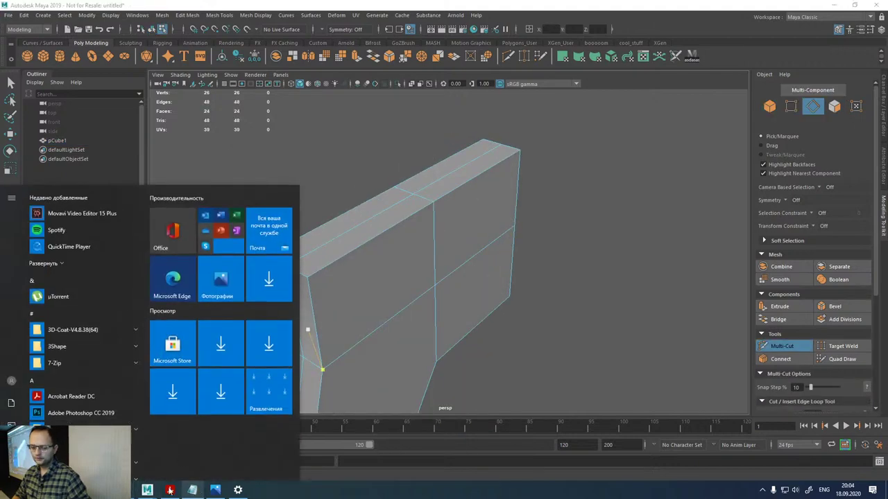
mouse_move(168, 491)
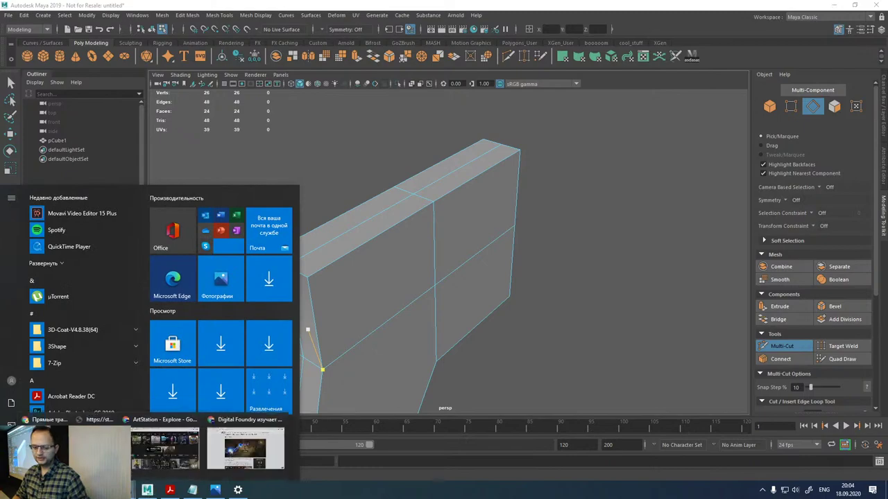
left_click(159, 456)
scroll(557, 355, "down", 5)
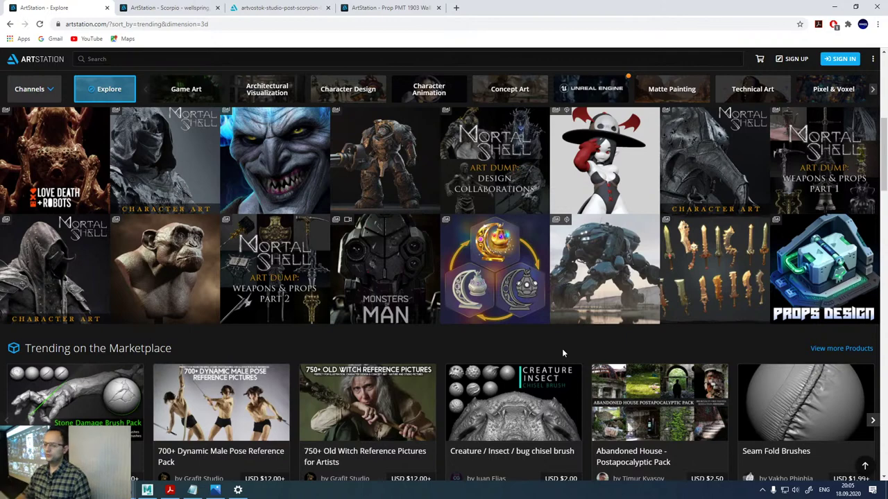
scroll(562, 348, "down", 5)
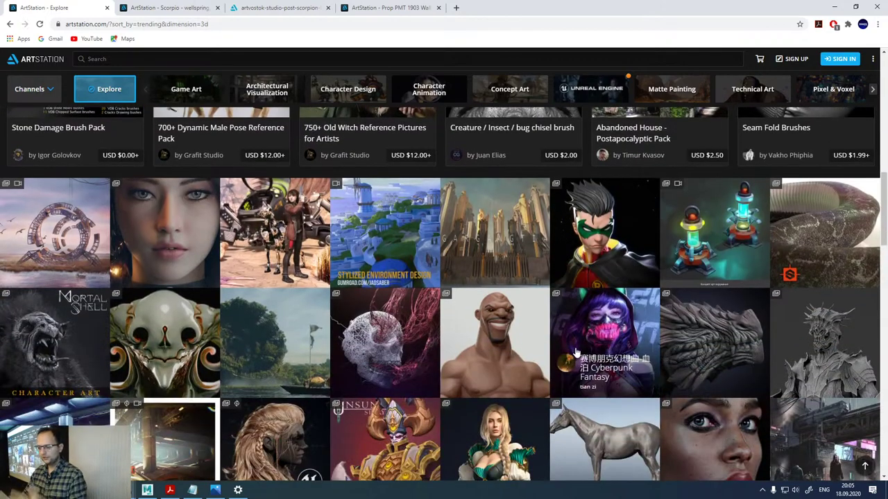
scroll(576, 352, "down", 2)
left_click(810, 205)
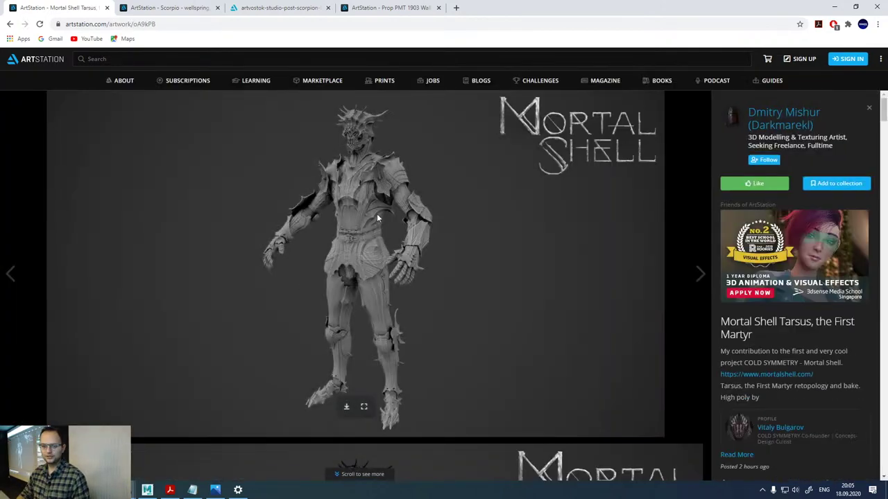
- Examine the full-body shaded and wireframe renders of the Mortal Shell character, returning the page zoom to 100%
scroll(365, 230, "down", 3)
scroll(371, 269, "up", 3)
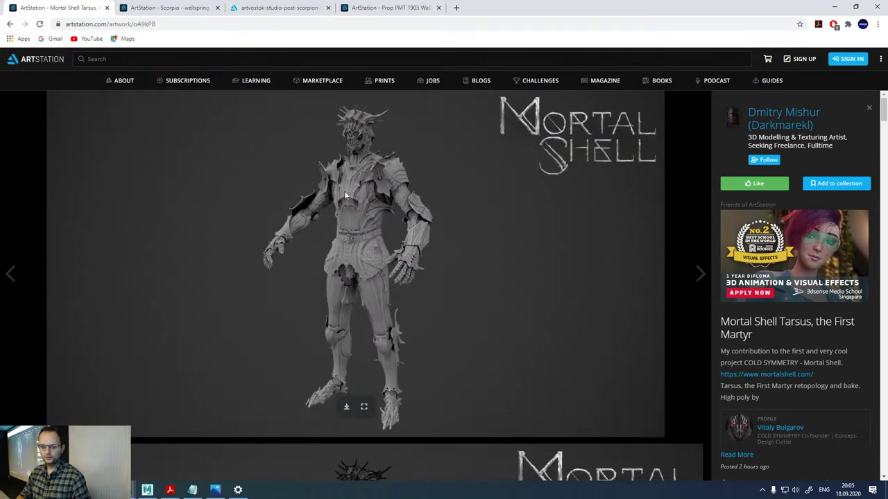
scroll(364, 227, "up", 1, "ctrl")
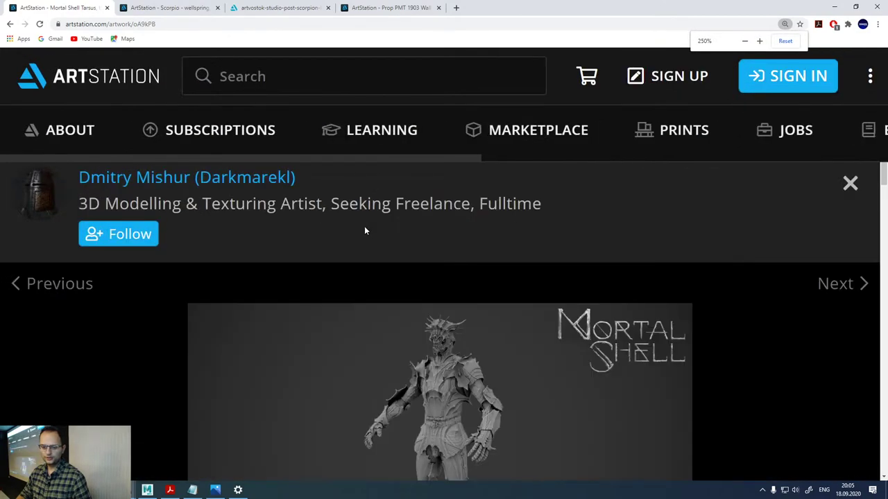
scroll(388, 256, "down", 1)
scroll(389, 260, "down", 5, "ctrl")
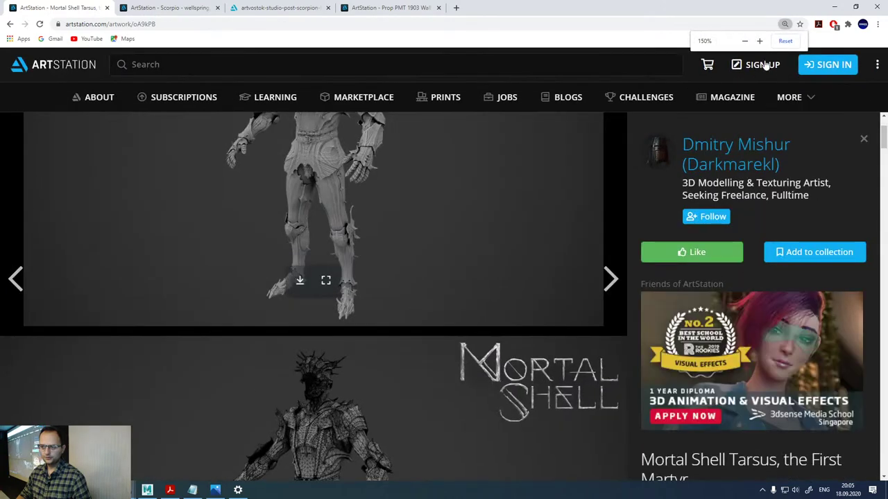
scroll(347, 340, "down", 3)
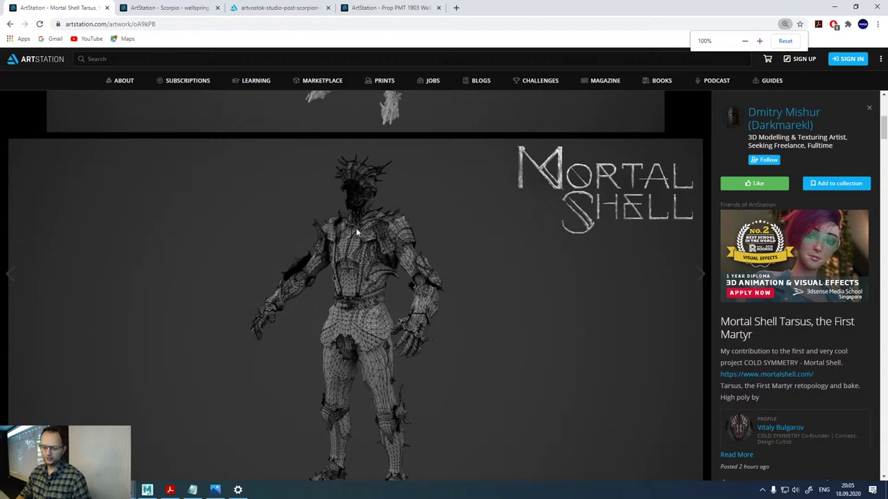
scroll(364, 246, "up", 3)
scroll(365, 247, "down", 3)
scroll(364, 246, "up", 3)
scroll(365, 246, "down", 3)
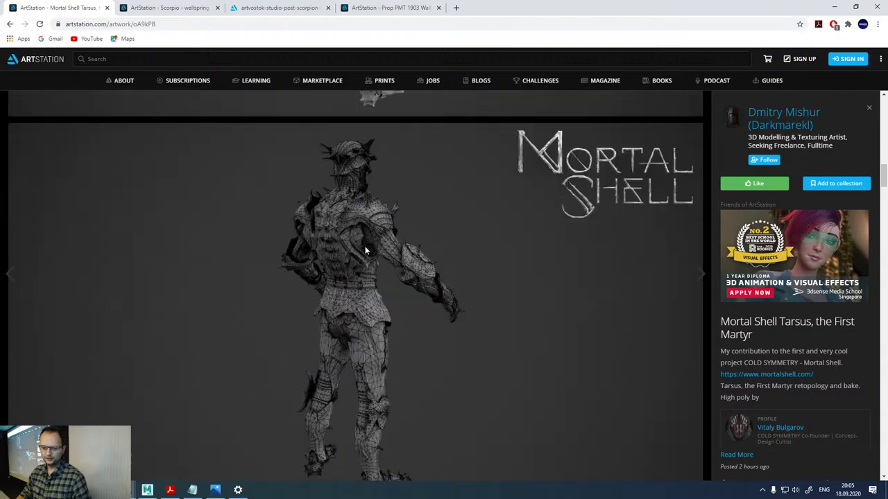
scroll(365, 250, "down", 1)
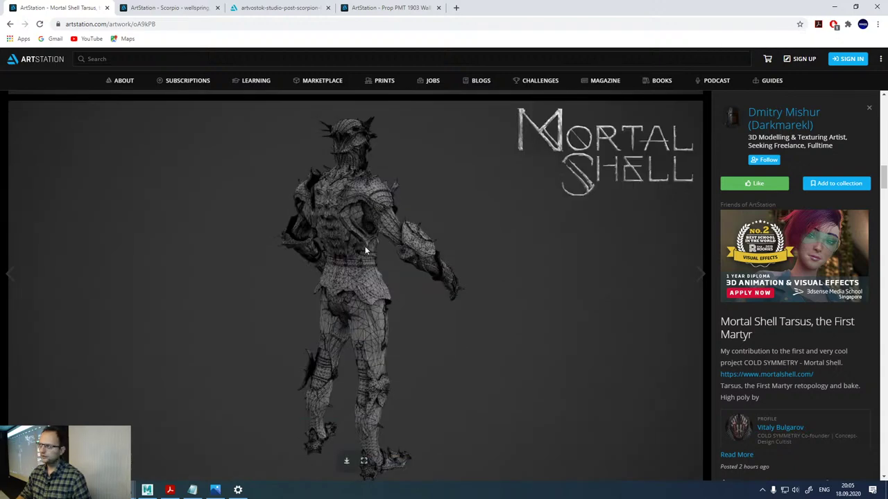
scroll(365, 250, "down", 3)
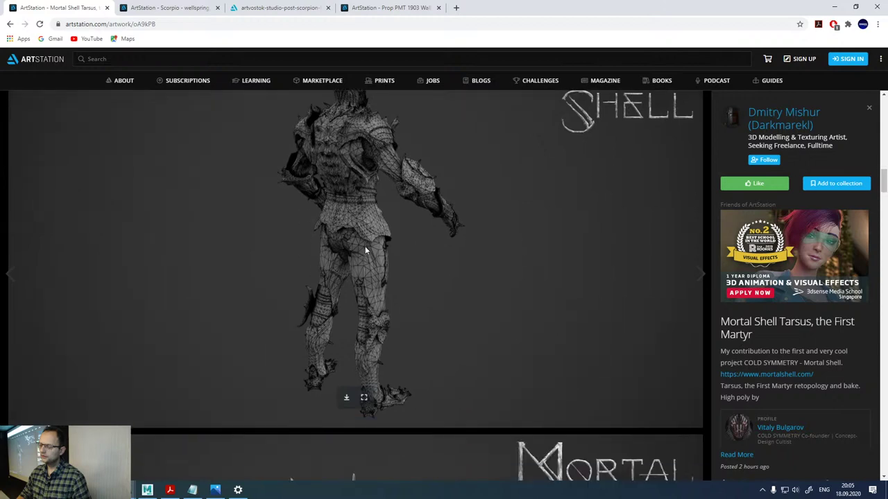
scroll(365, 250, "up", 3)
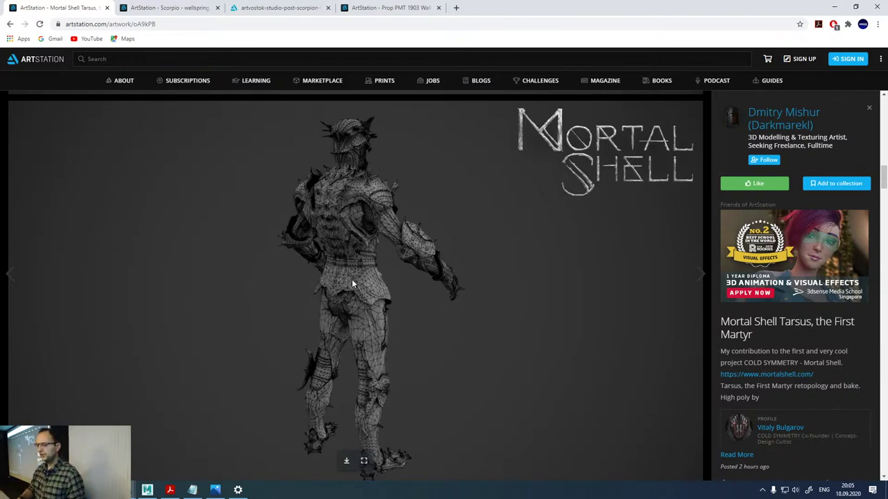
- Zoom in on the character's back-view wireframe and trace part of its silhouette in red, then close the annotation overlay
key("ctrl+1")
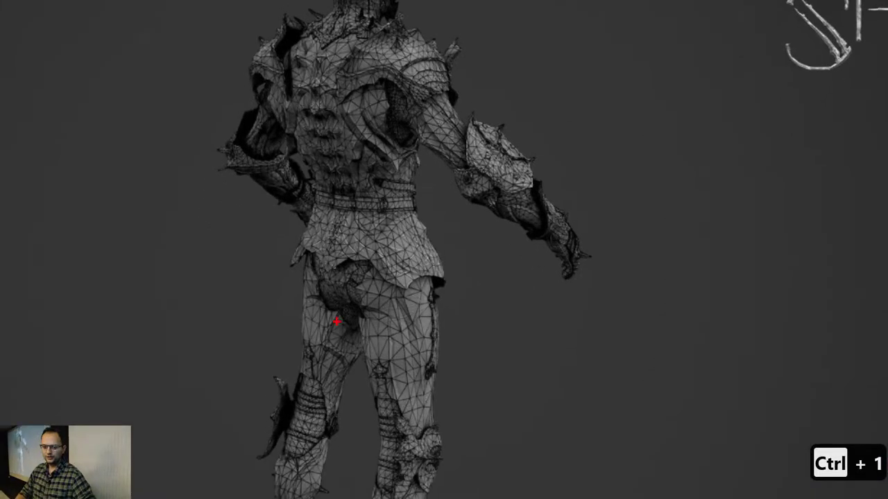
mouse_move(294, 346)
left_mouse_down()
mouse_move(308, 270)
mouse_move(287, 257)
mouse_move(304, 239)
mouse_move(289, 209)
mouse_move(238, 185)
mouse_move(211, 143)
mouse_move(249, 100)
mouse_move(254, 47)
mouse_move(289, 9)
left_mouse_up()
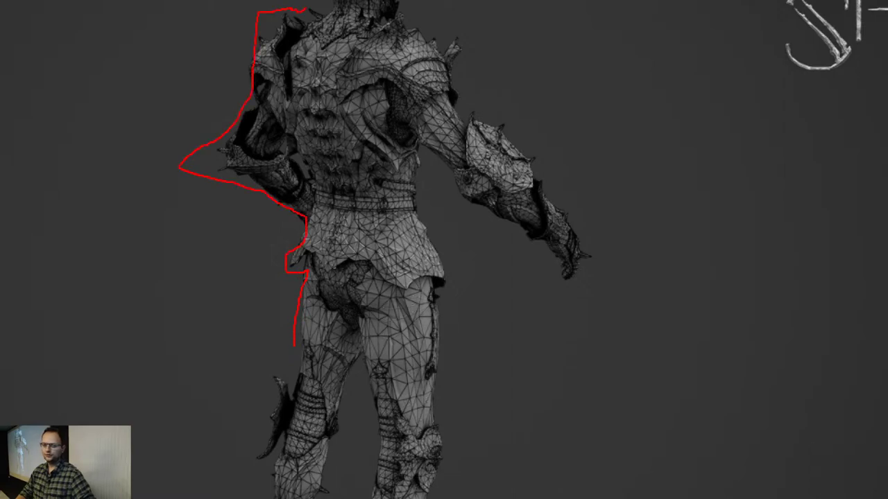
key("Escape")
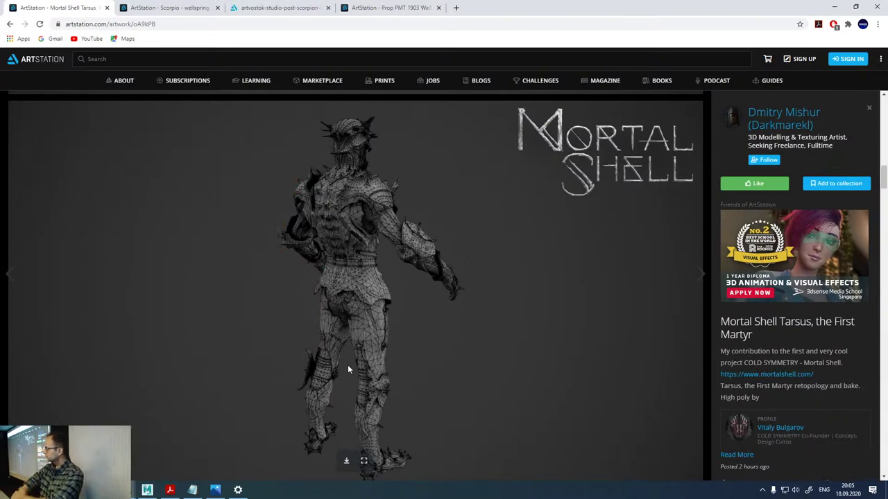
- Examine the close-up renders of the character's helmet, shoulder armour and wireframe topology further down the page
scroll(370, 288, "down", 7)
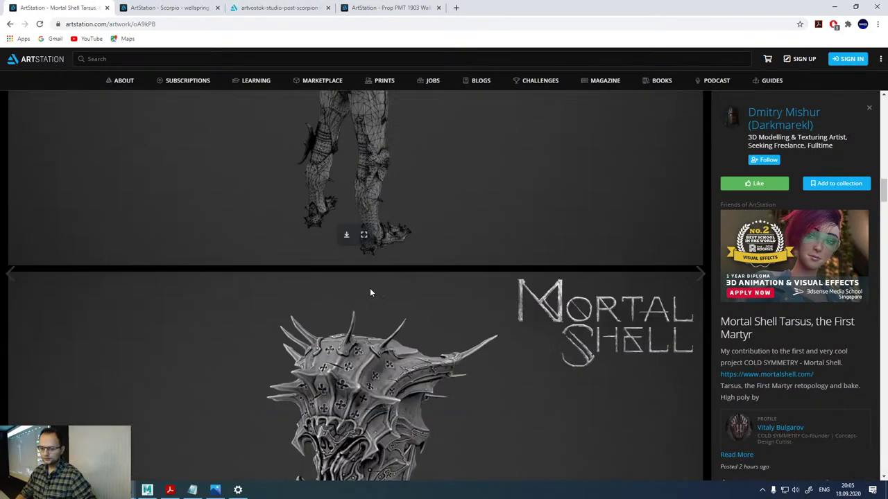
scroll(370, 288, "down", 3)
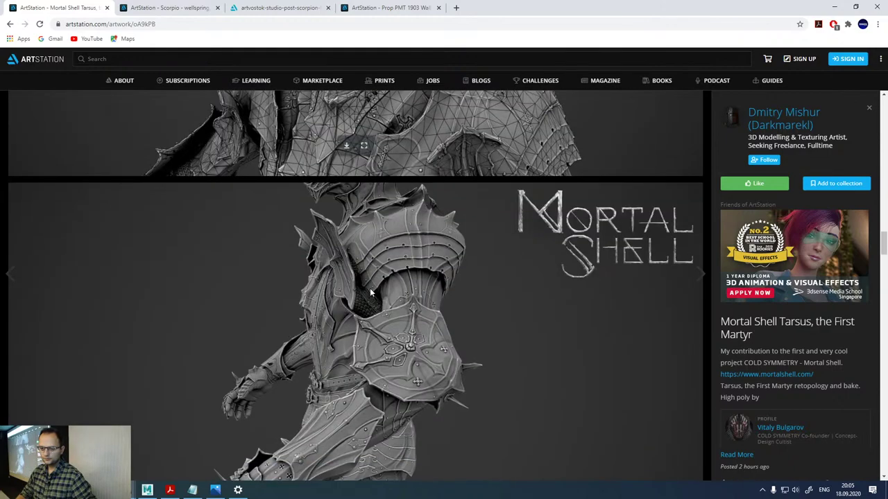
scroll(370, 287, "up", 3)
scroll(369, 287, "down", 3)
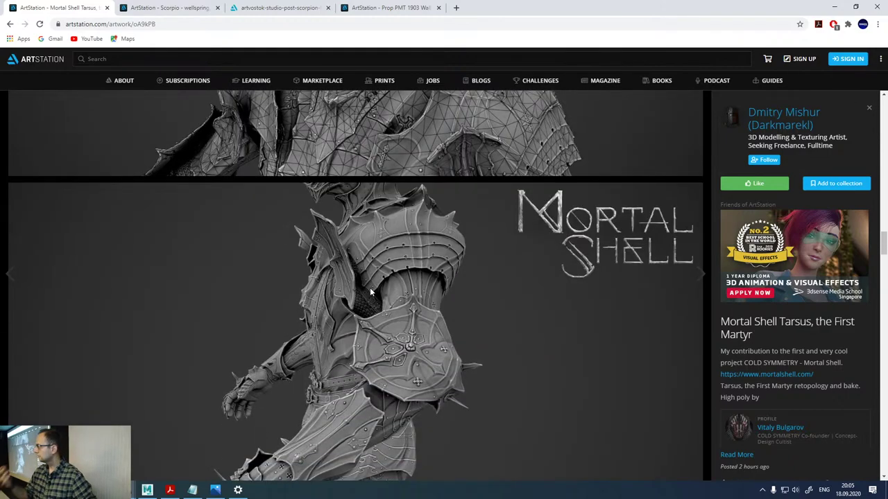
scroll(370, 287, "up", 2)
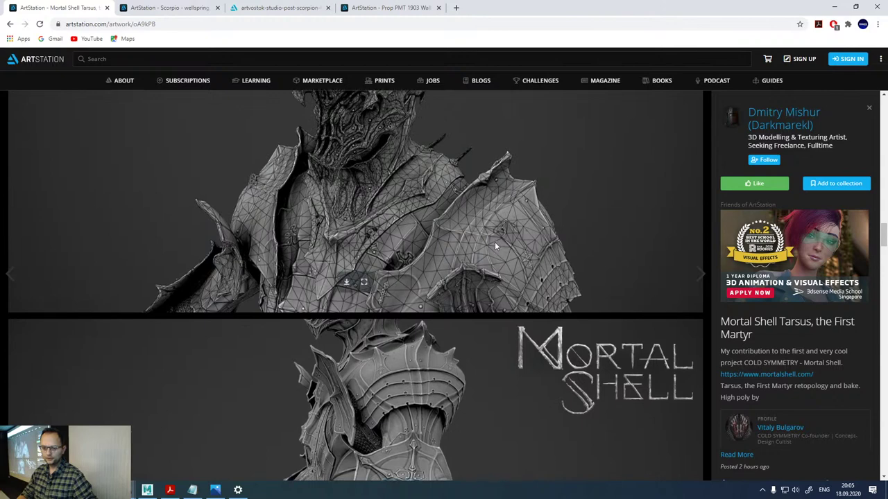
- Examine the shaded and wireframe renders of the Mortal Shell character's arm, knee and boot armour further down the page
scroll(494, 241, "down", 1)
scroll(493, 248, "down", 3)
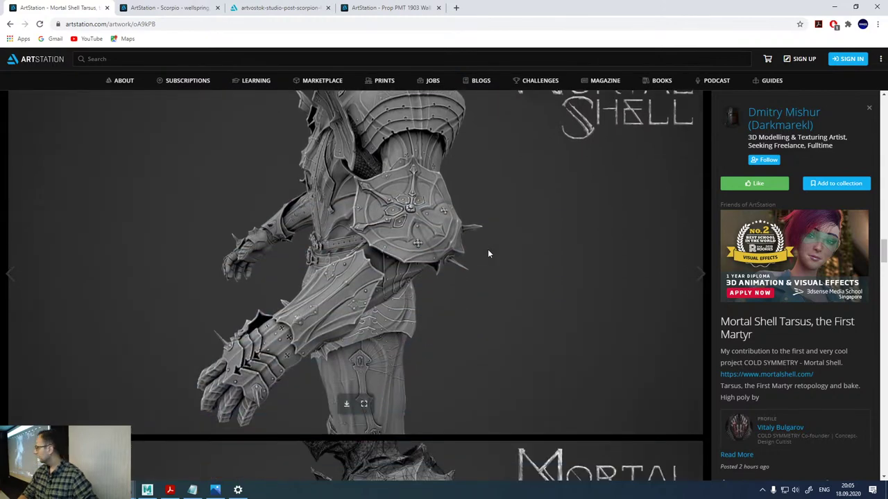
scroll(487, 253, "down", 4)
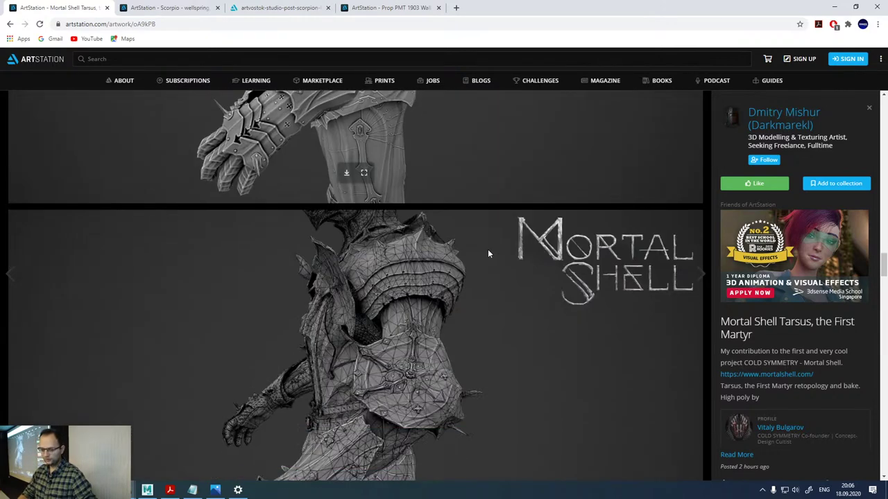
scroll(488, 253, "down", 1)
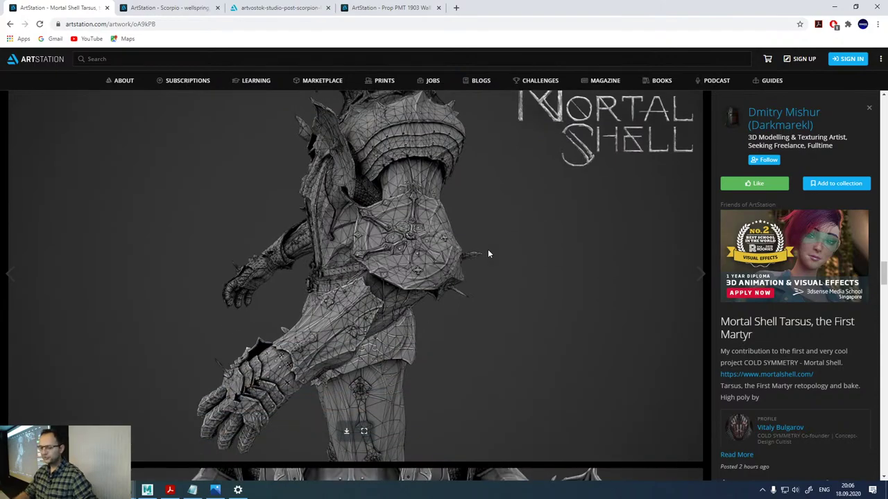
scroll(469, 312, "down", 10)
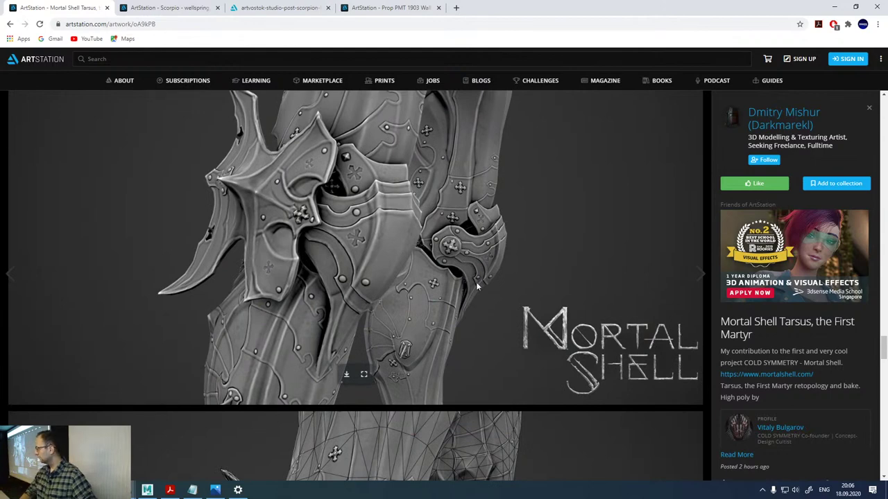
scroll(475, 282, "down", 5)
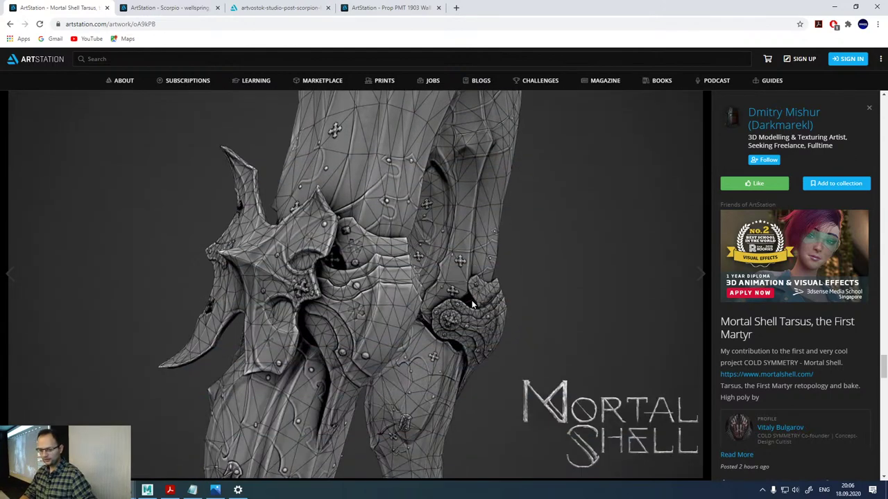
scroll(472, 304, "down", 4)
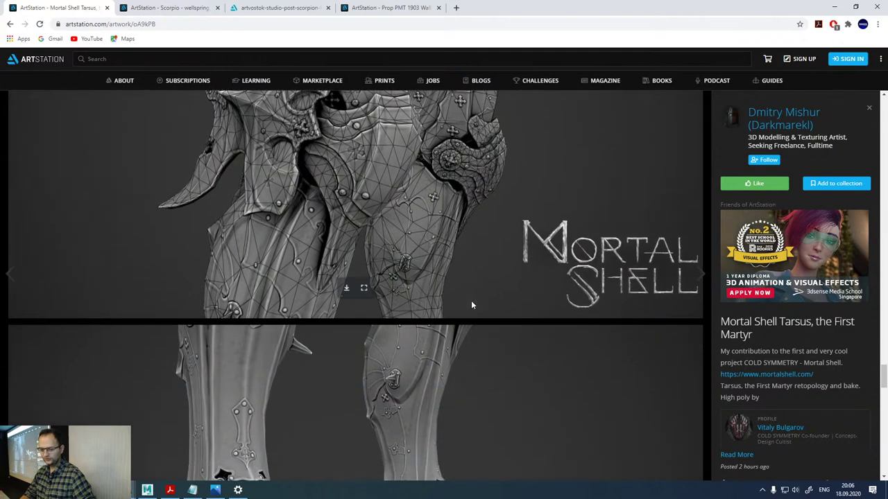
scroll(471, 304, "down", 5)
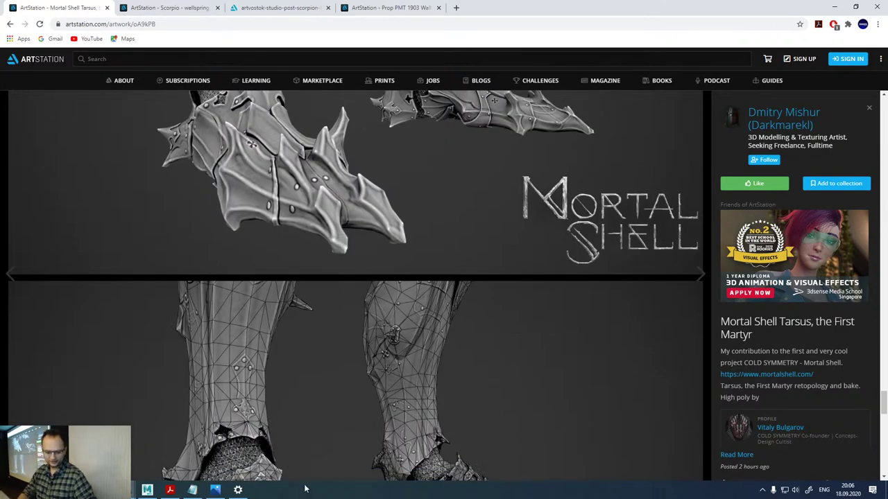
- Close the Microsoft Edge window with the Surface pen battery replacement search
left_click(238, 489)
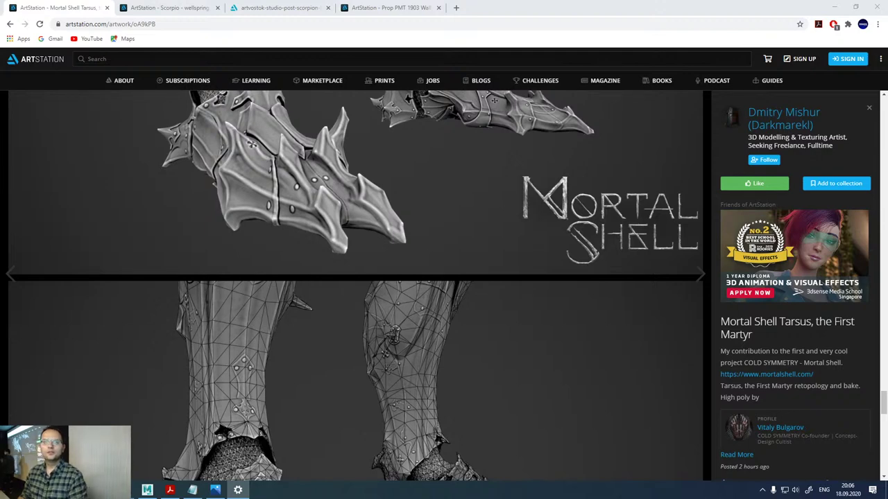
key("BackSpace")
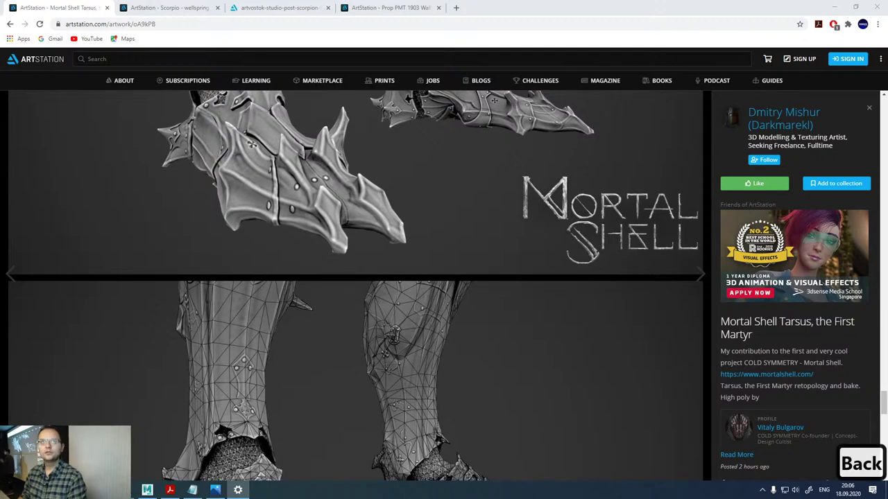
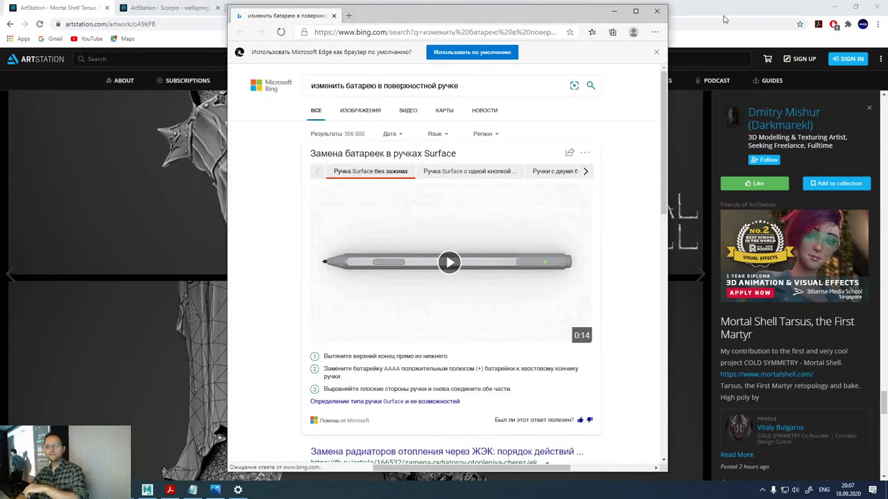
left_click(656, 10)
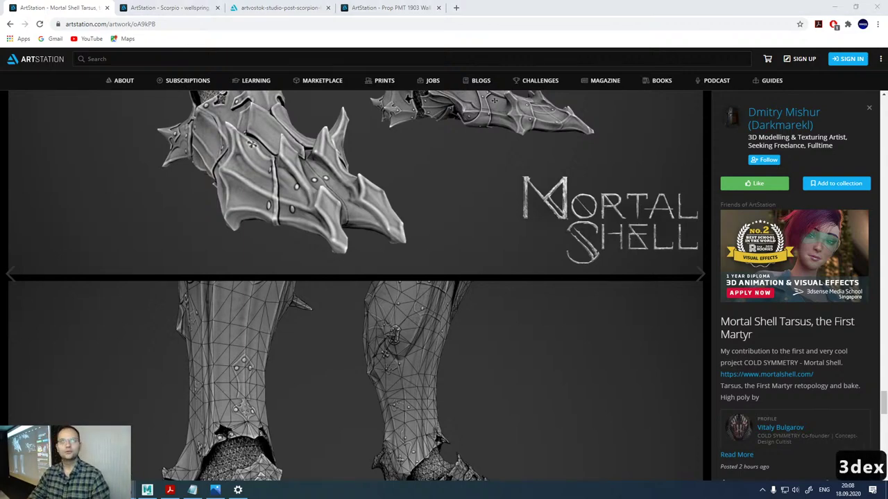
- Search for 3dex and open the 3dEx YouTube channel
key("BackSpace")
key("BackSpace")
key("BackSpace")
key("BackSpace")
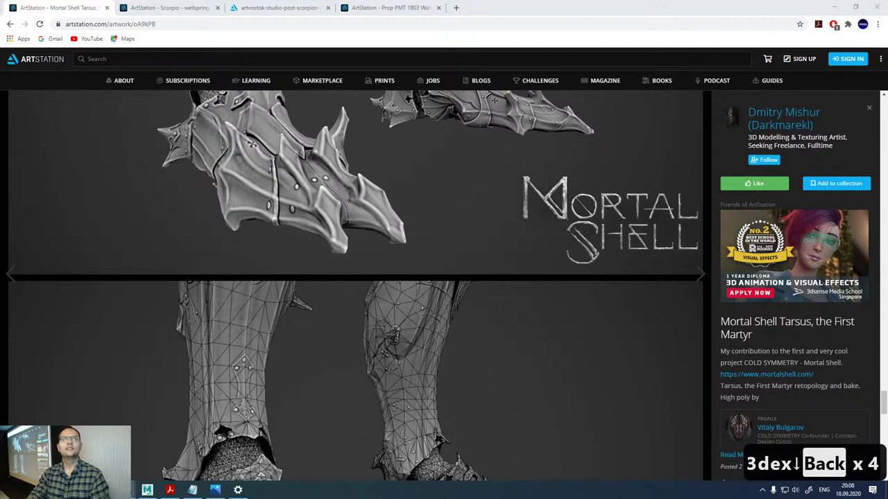
key("Return")
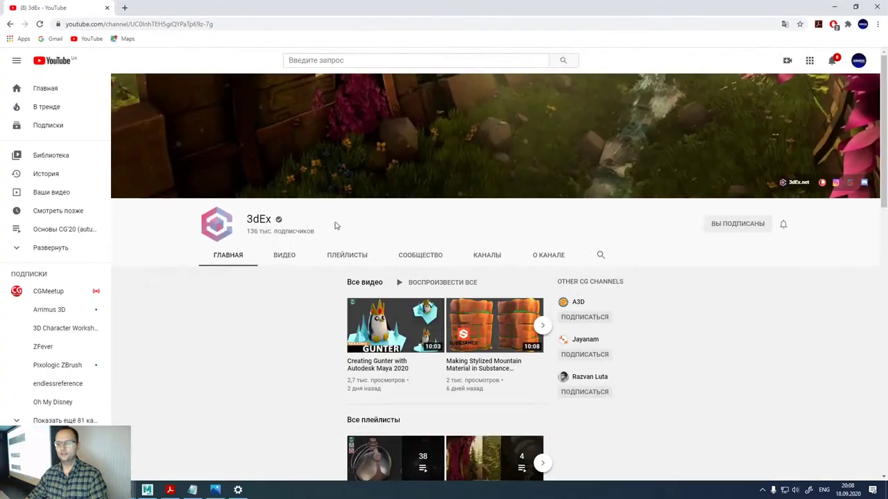
- Browse the 3dEx channel's uploads and play "Making a Stylized Tree Stump with Autodesk Maya, Zbrush, and Substance Painter" in full screen
scroll(335, 226, "down", 3)
scroll(474, 231, "down", 2)
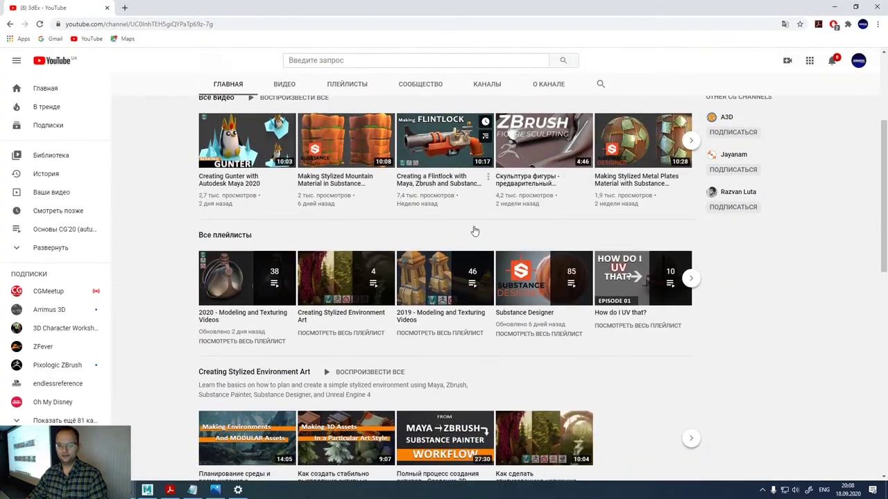
scroll(460, 242, "down", 1)
scroll(292, 245, "up", 4)
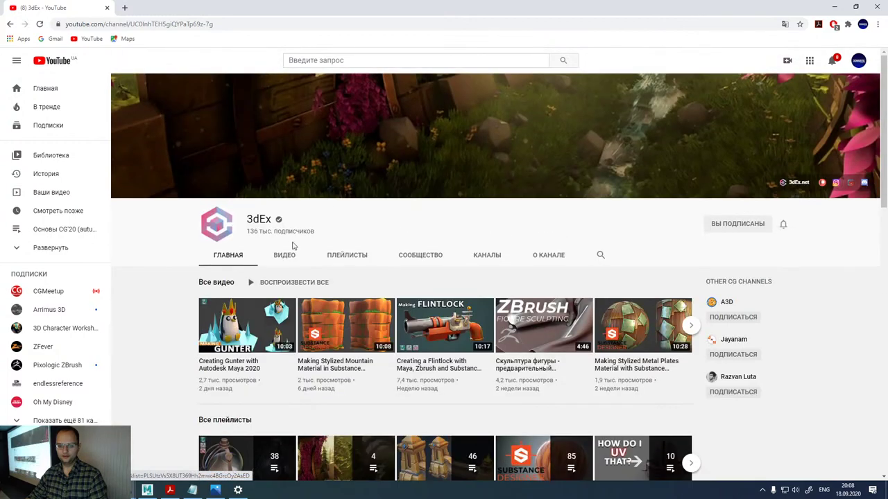
left_click(284, 254)
scroll(432, 192, "down", 2)
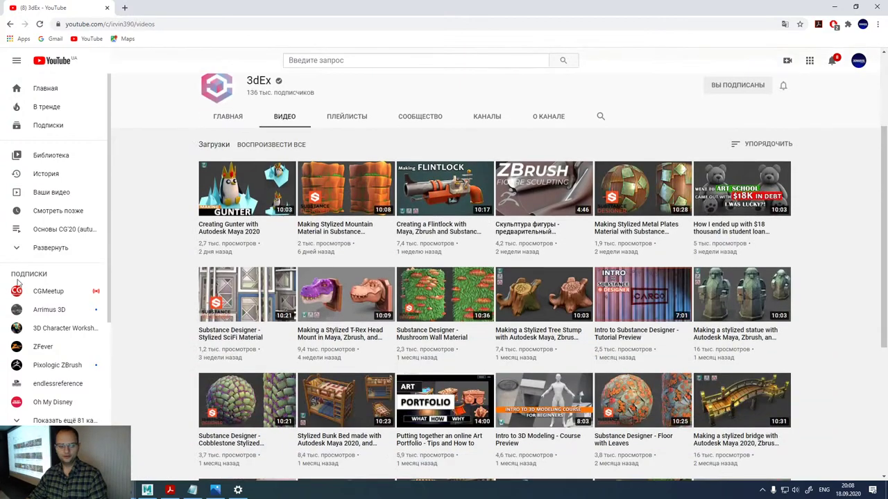
scroll(652, 267, "down", 1)
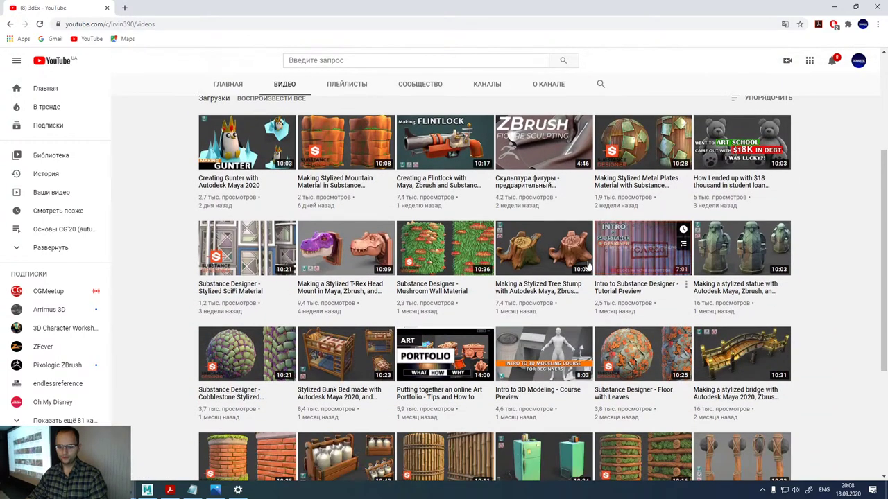
left_click(541, 246)
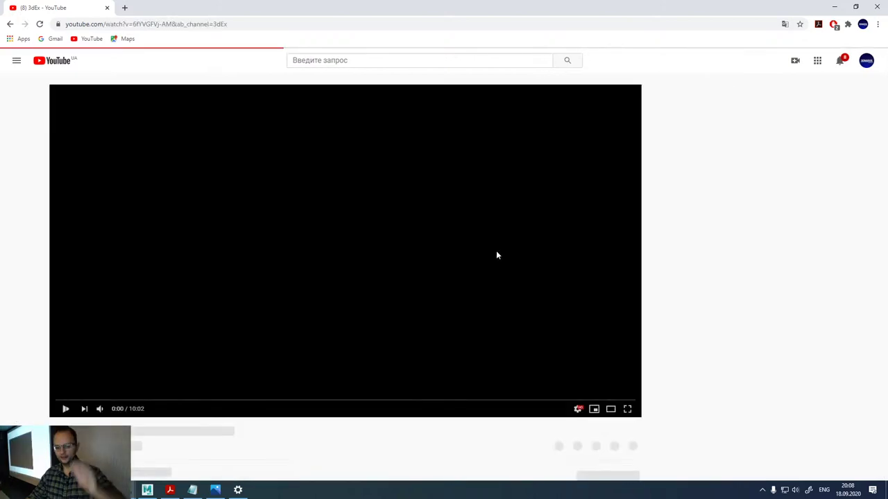
key("F11")
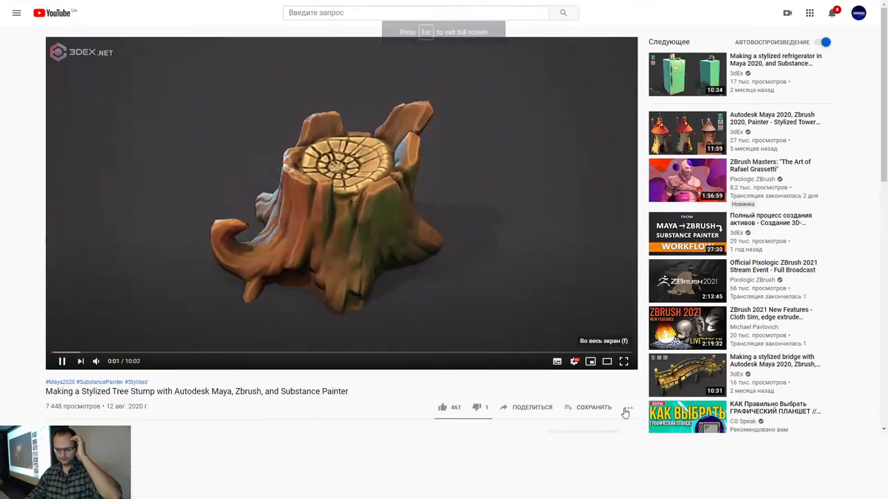
key("f")
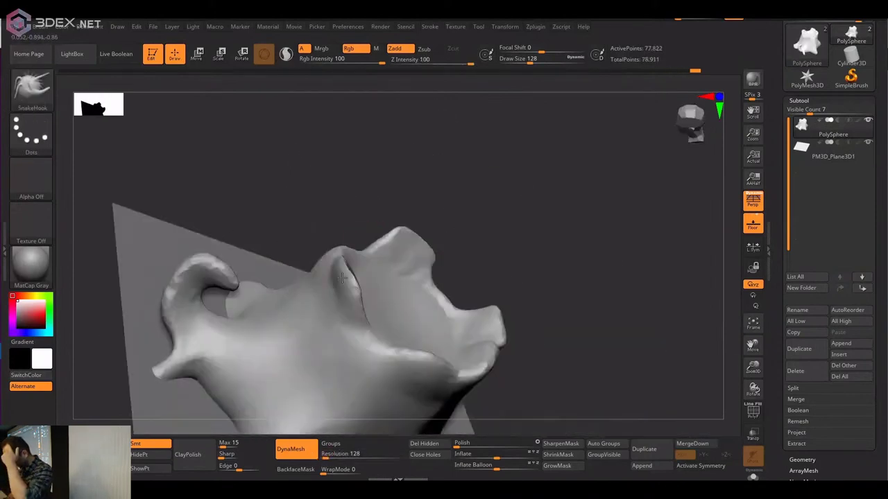
mouse_move(454, 210)
right_mouse_down()
mouse_move(460, 192)
mouse_move(433, 252)
mouse_move(458, 260)
mouse_move(456, 294)
right_mouse_up()
key("space")
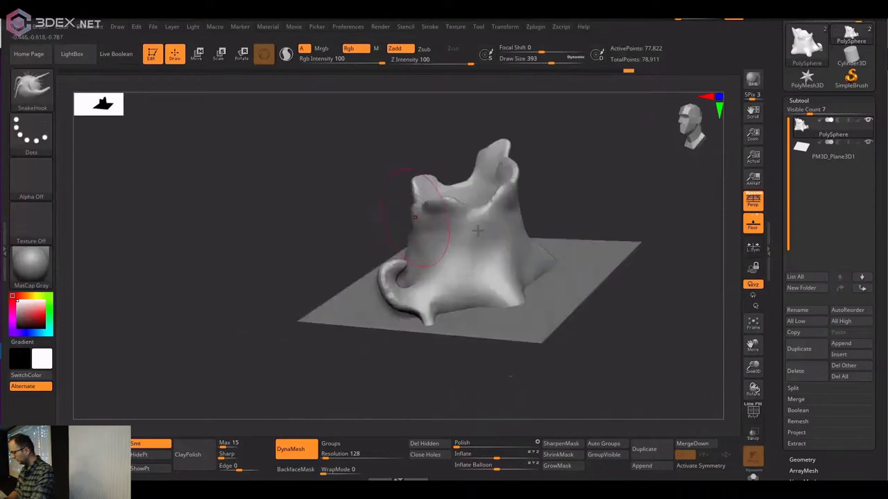
mouse_move(478, 230)
right_mouse_down()
mouse_move(468, 227)
mouse_move(428, 260)
mouse_move(453, 221)
mouse_move(451, 292)
mouse_move(470, 196)
mouse_move(467, 269)
mouse_move(447, 237)
right_mouse_up()
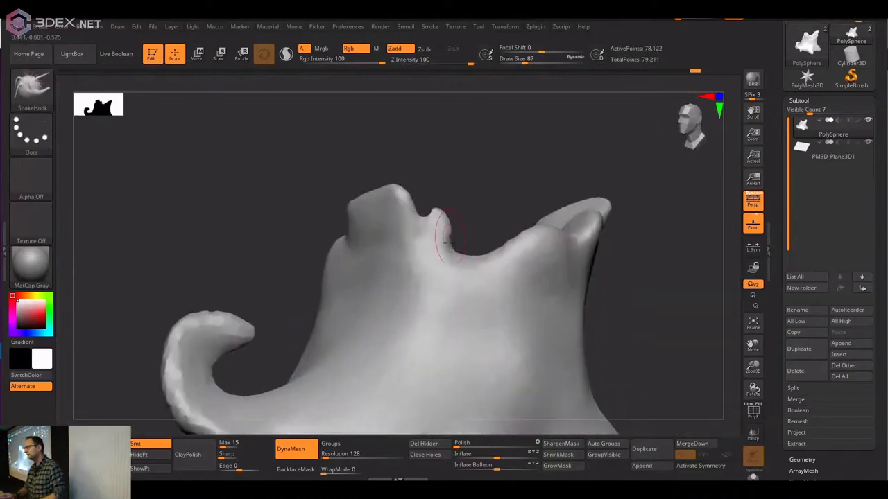
mouse_move(451, 203)
right_mouse_down()
mouse_move(437, 277)
mouse_move(460, 239)
mouse_move(454, 208)
mouse_move(484, 271)
mouse_move(527, 267)
right_mouse_up()
key("ctrl")
left_click_drag(595, 271, 208, 363, "ctrl")
mouse_move(208, 363)
right_mouse_down()
mouse_move(430, 228)
mouse_move(484, 257)
right_mouse_up()
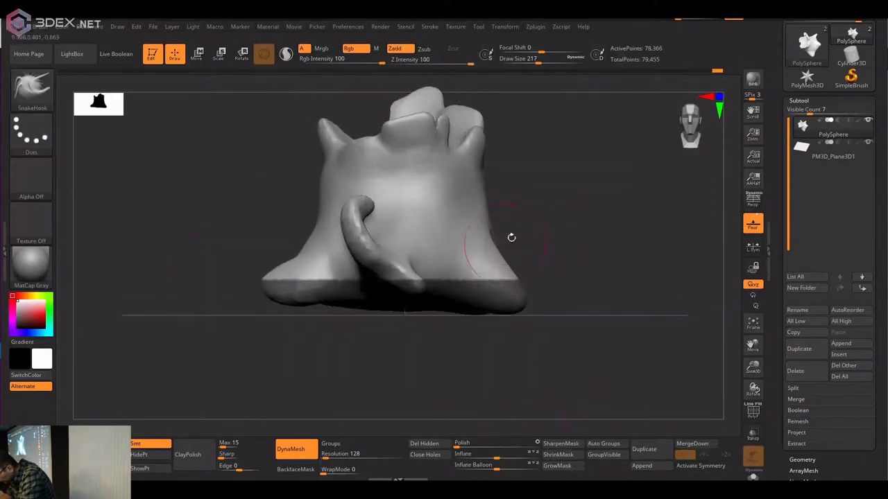
left_click_drag(222, 137, 578, 331, "ctrl+shift")
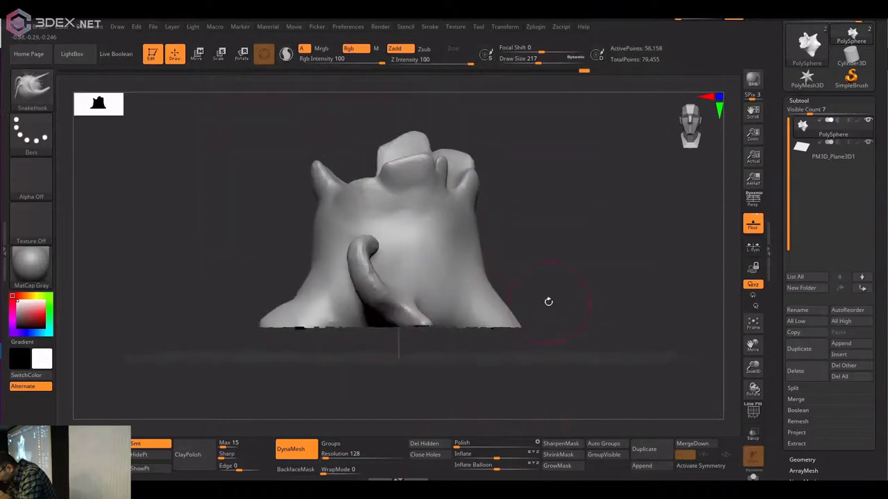
right_click_drag(548, 302, 547, 292)
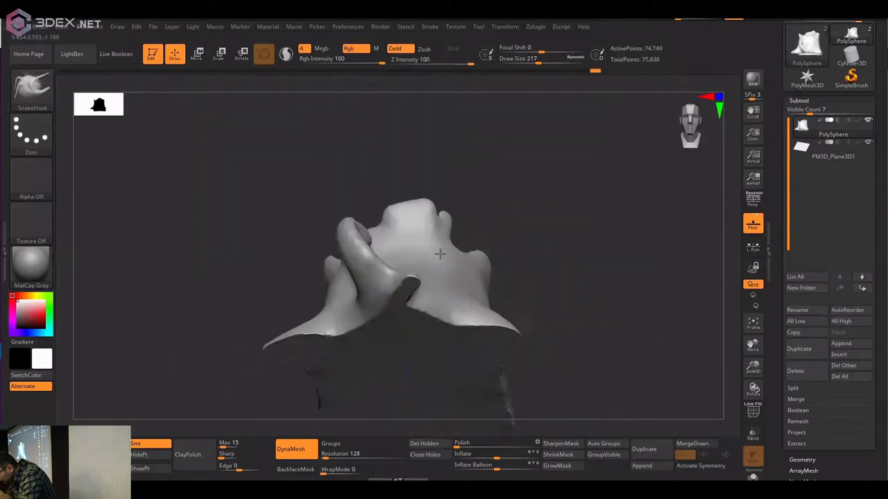
mouse_move(439, 254)
right_mouse_down()
mouse_move(451, 235)
mouse_move(416, 257)
right_mouse_up()
key("b")
key("c")
key("b")
key("space")
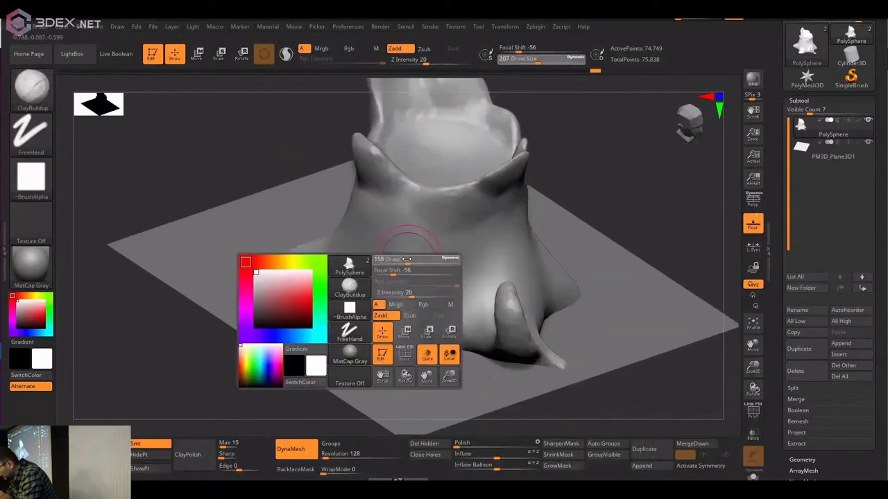
left_click_drag(407, 259, 400, 259)
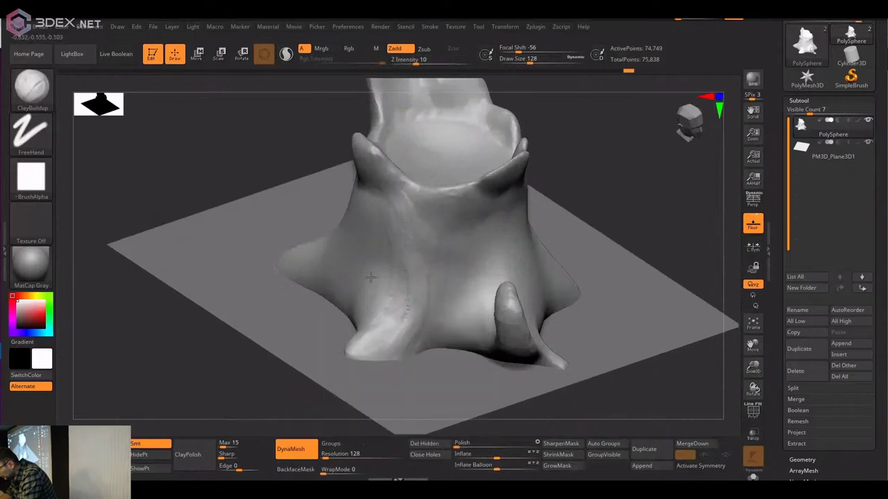
mouse_move(371, 277)
right_mouse_down()
mouse_move(359, 261)
mouse_move(312, 258)
mouse_move(294, 228)
right_mouse_up()
right_click_drag(316, 326, 381, 294)
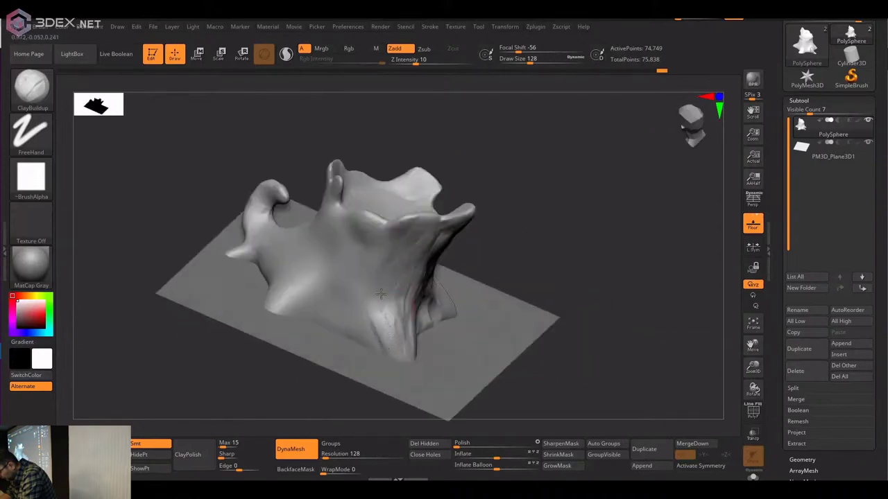
right_click_drag(358, 255, 431, 314)
right_click_drag(369, 330, 409, 341)
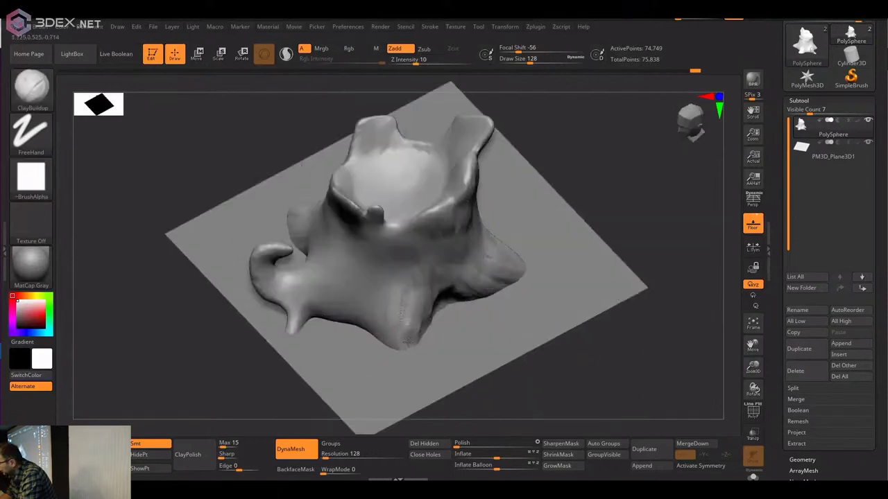
right_click_drag(382, 308, 362, 221)
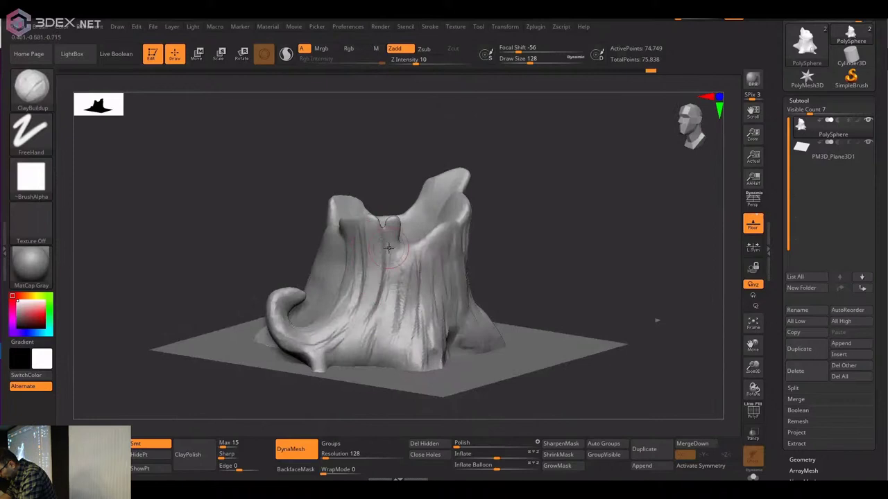
right_click_drag(388, 248, 375, 313)
right_click_drag(360, 276, 367, 336)
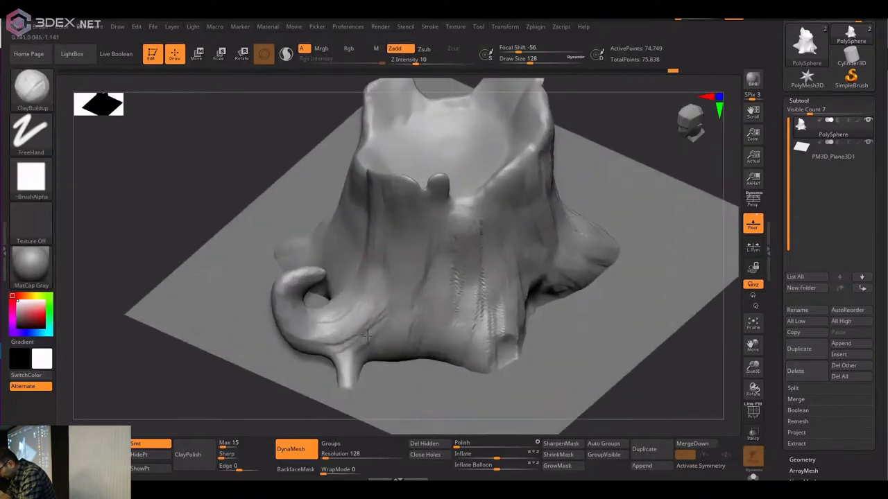
right_click_drag(292, 278, 411, 309)
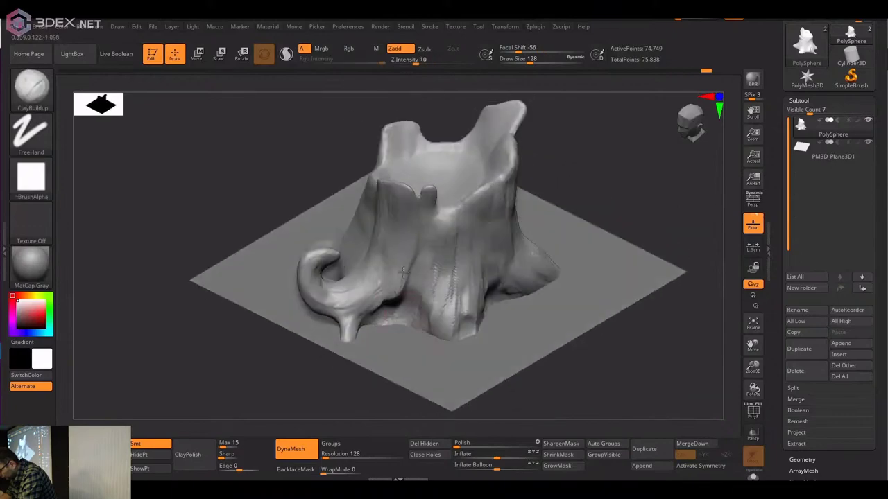
right_click_drag(403, 273, 398, 314)
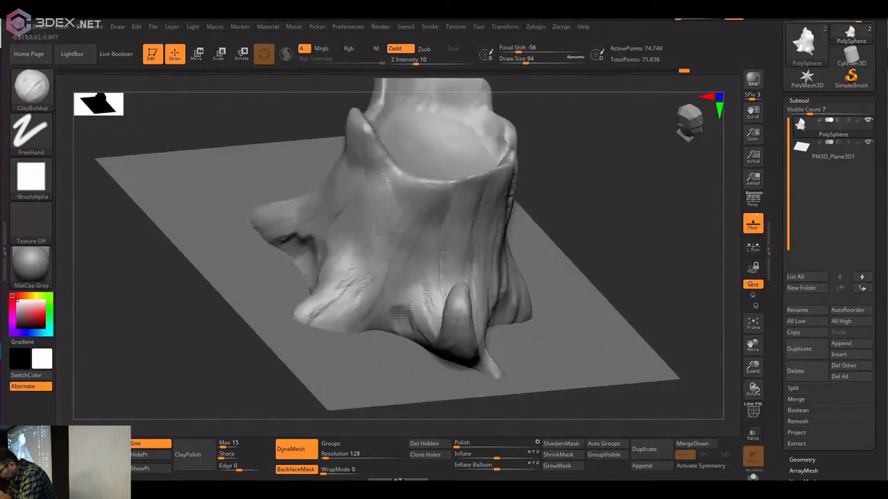
right_click_drag(421, 190, 391, 289)
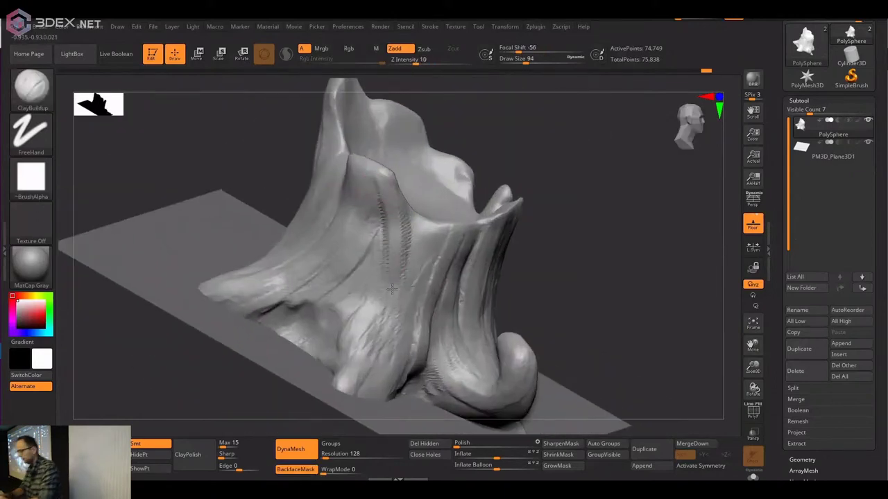
right_click_drag(358, 257, 431, 187)
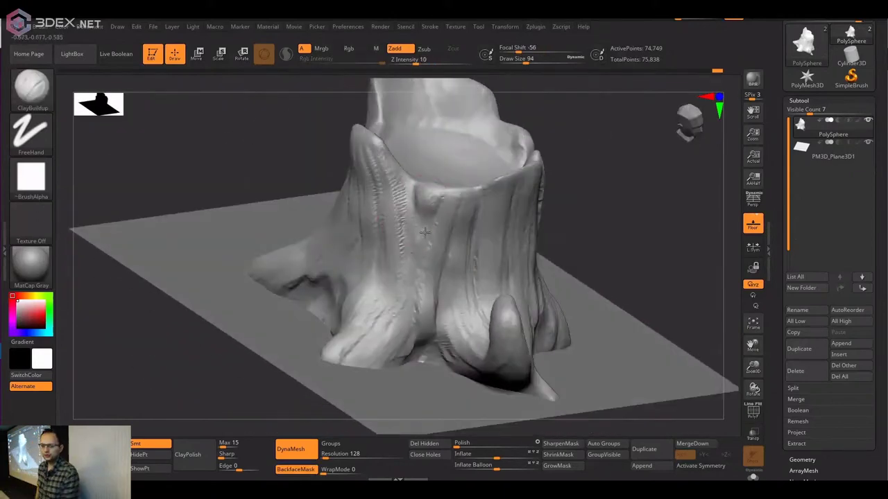
- Refine the bark folds and roots around the stump's sides with the Clay brush, reducing the draw size to 59
right_click_drag(424, 233, 354, 285)
mouse_move(378, 319)
right_mouse_down()
mouse_move(451, 242)
mouse_move(440, 174)
mouse_move(444, 228)
mouse_move(361, 278)
mouse_move(386, 272)
right_mouse_up()
key("b")
key("c")
key("l")
key("ctrl")
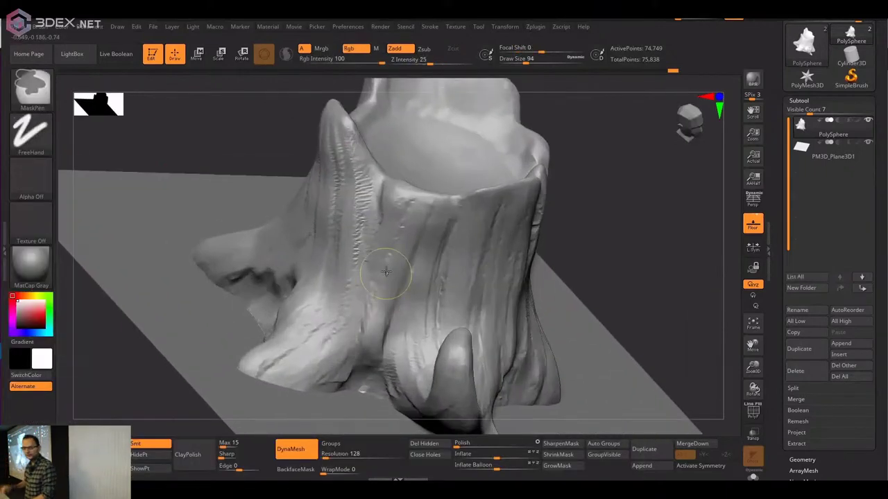
right_click_drag(354, 242, 405, 315)
right_click_drag(410, 275, 459, 305)
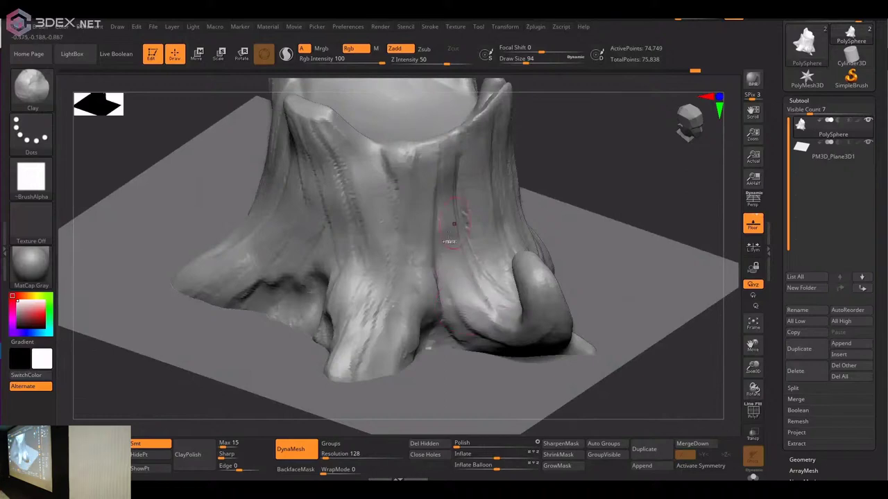
mouse_move(453, 223)
right_mouse_down()
mouse_move(436, 331)
mouse_move(435, 303)
mouse_move(464, 299)
right_mouse_up()
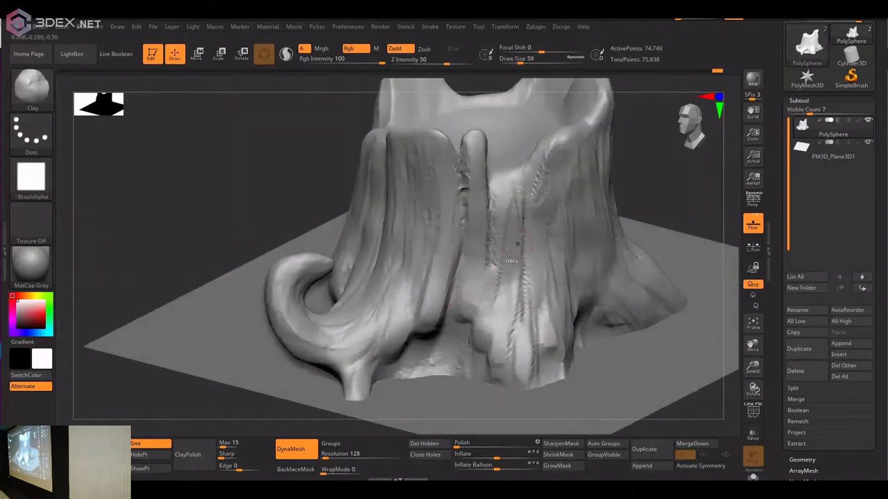
mouse_move(516, 244)
right_mouse_down()
mouse_move(458, 199)
mouse_move(447, 224)
mouse_move(429, 225)
mouse_move(443, 165)
mouse_move(414, 198)
mouse_move(406, 300)
mouse_move(432, 304)
mouse_move(450, 283)
right_mouse_up()
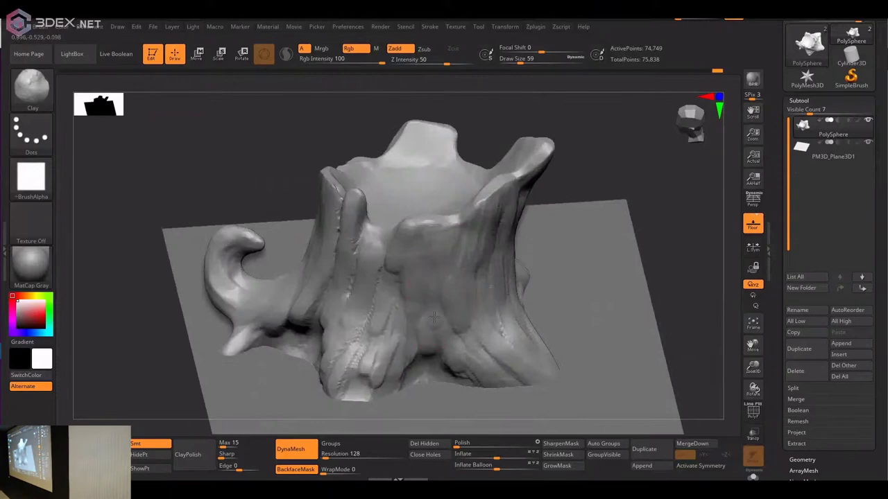
mouse_move(433, 317)
right_mouse_down("alt")
mouse_move(440, 293)
mouse_move(458, 310)
right_mouse_up("alt")
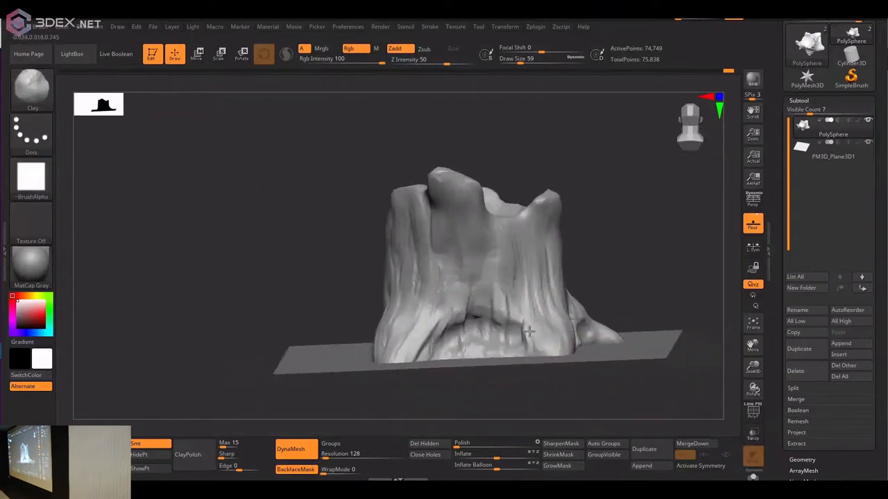
mouse_move(529, 332)
right_mouse_down()
mouse_move(469, 240)
mouse_move(479, 238)
right_mouse_up()
- Enlarge the brush to draw size 187, mask the stump's top cut surface and invert the mask
right_click(478, 237)
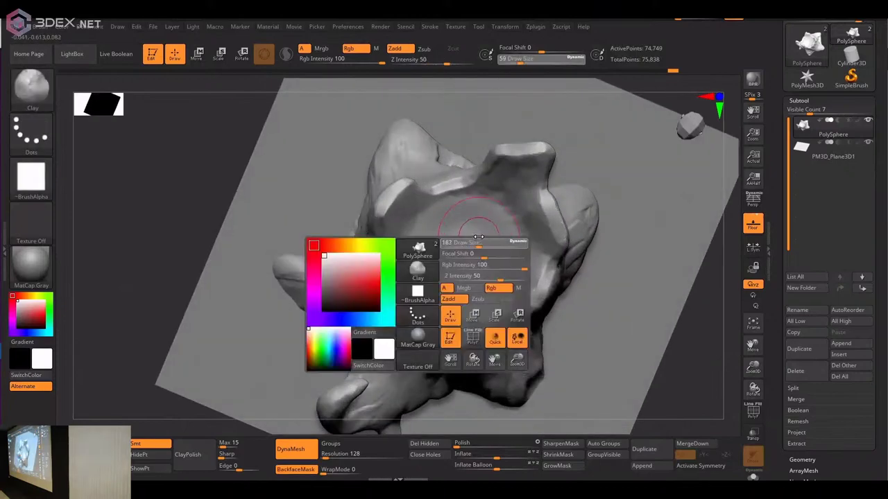
left_click_drag(461, 262, 434, 270, "ctrl")
right_click_drag(434, 266, 486, 229)
left_click(181, 173, "ctrl")
left_click(296, 469)
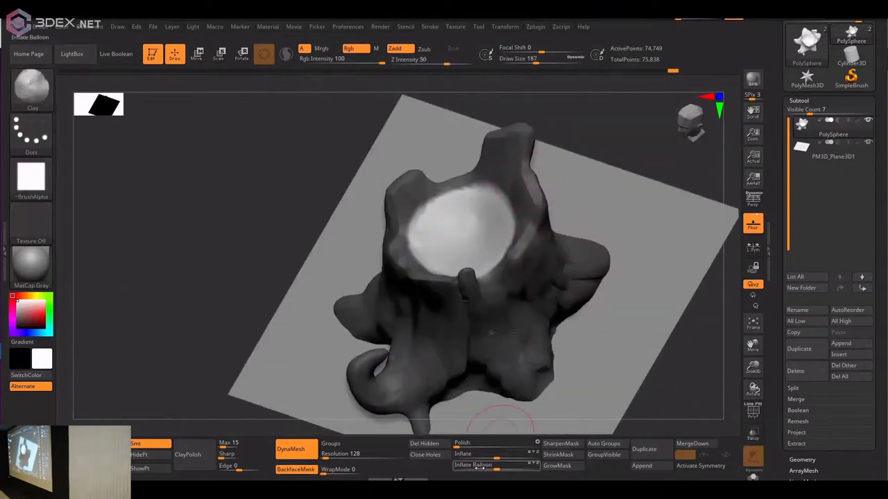
- Raise the unmasked top cut surface, clear the mask and shape the disc with the Clay brush at draw size 87
mouse_move(528, 268)
right_mouse_down()
mouse_move(485, 416)
mouse_move(575, 228)
mouse_move(562, 267)
right_mouse_up()
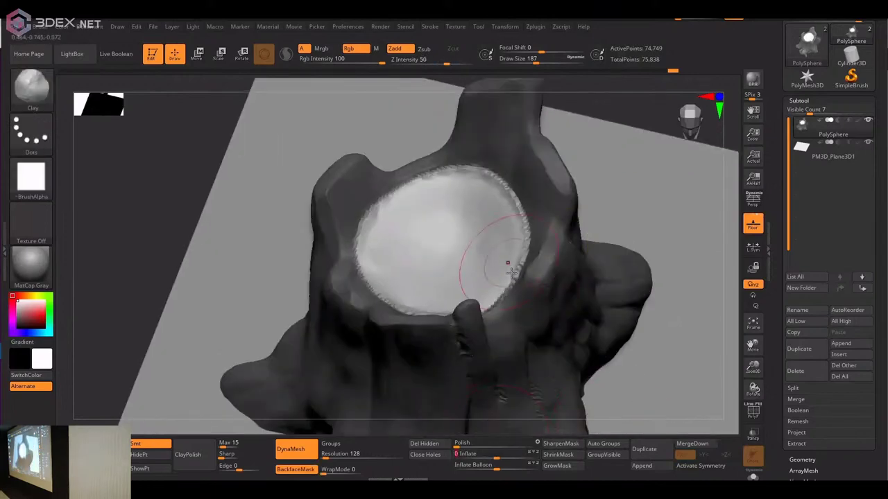
mouse_move(486, 416)
right_mouse_down()
mouse_move(488, 254)
mouse_move(632, 412)
mouse_move(371, 298)
mouse_move(591, 284)
mouse_move(453, 208)
mouse_move(367, 204)
mouse_move(390, 170)
right_mouse_up()
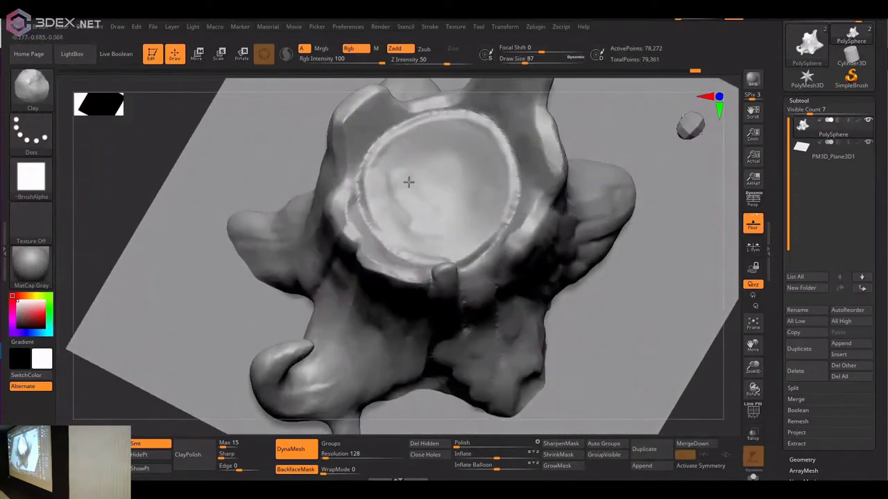
right_click_drag(477, 182, 507, 168)
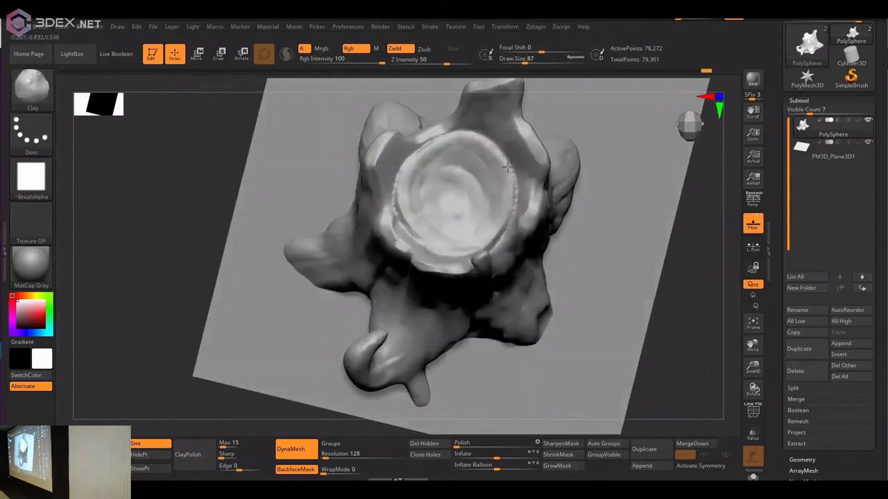
- Carve the seam between the top cut surface and the bark with the DamStandard brush at Z intensity 33, with backface masking on
mouse_move(422, 164)
right_mouse_down()
mouse_move(476, 215)
mouse_move(452, 228)
mouse_move(467, 203)
mouse_move(287, 258)
mouse_move(499, 187)
mouse_move(262, 153)
right_mouse_up()
key("b")
key("d")
key("s")
key("space")
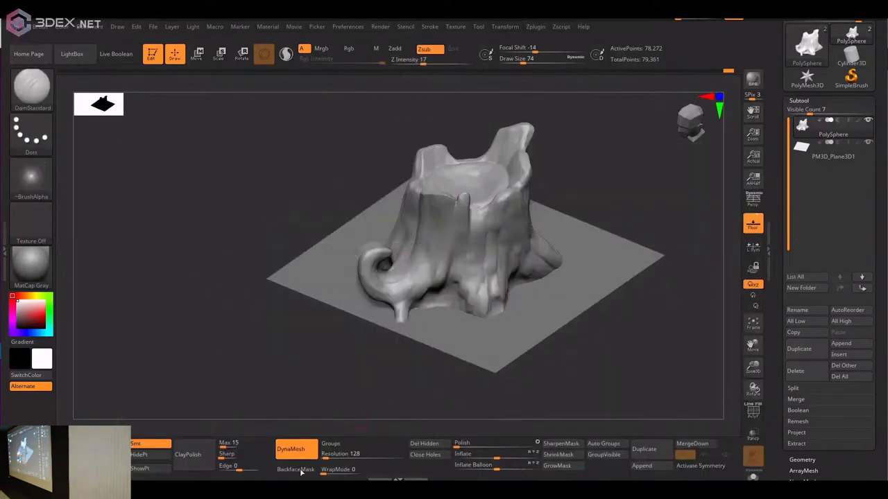
right_click_drag(471, 292, 471, 251, "ctrl")
left_click_drag(477, 317, 490, 316)
right_click_drag(416, 273, 414, 241)
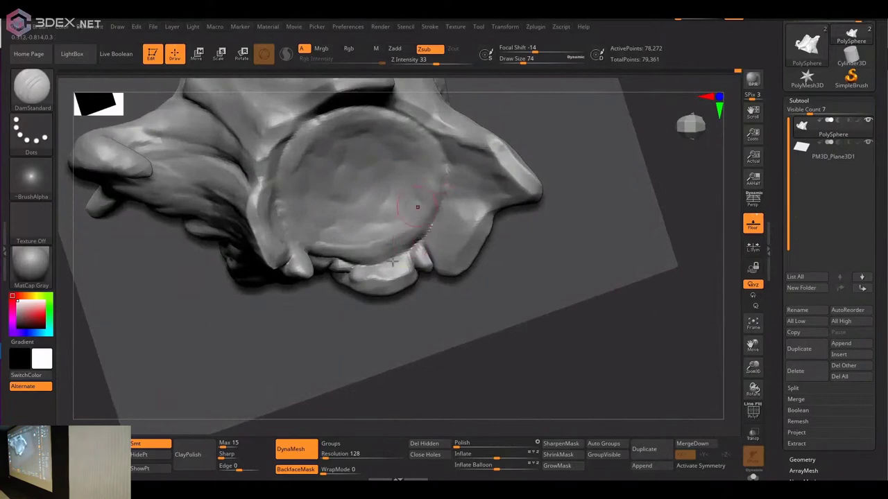
right_click_drag(417, 206, 460, 283)
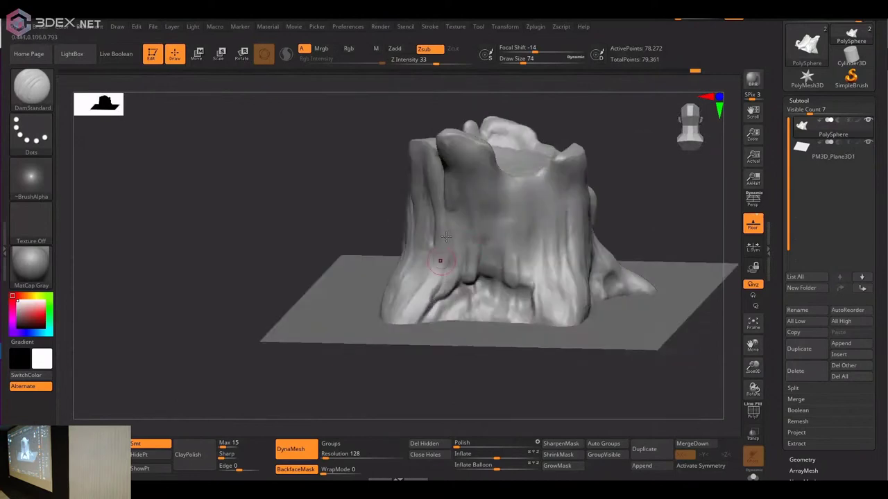
- Carve deeper DamStandard creases between the bark folds, rim pieces and roots all around the stump
right_click_drag(446, 237, 441, 264)
right_click_drag(441, 233, 469, 264)
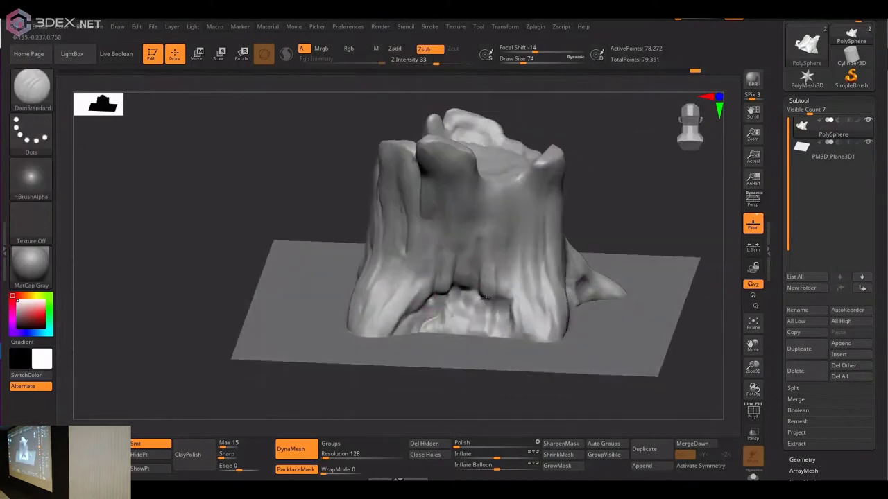
right_click_drag(512, 305, 460, 262)
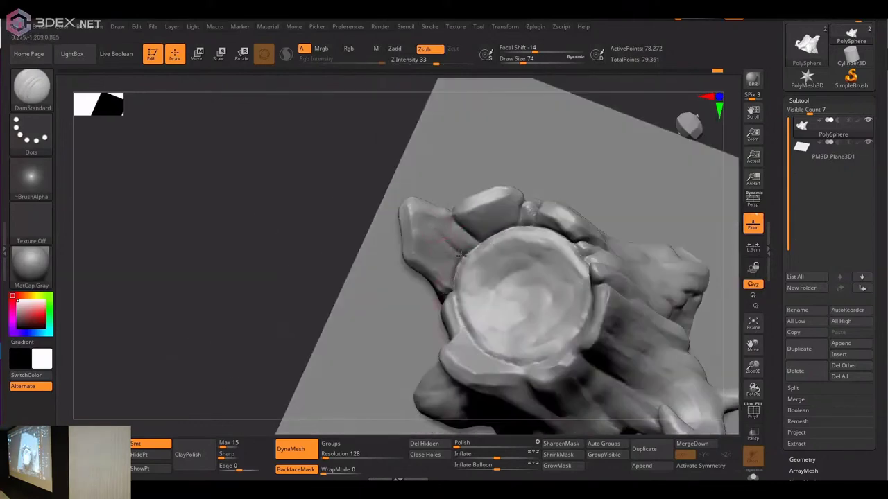
mouse_move(400, 237)
right_mouse_down()
mouse_move(462, 238)
mouse_move(475, 226)
mouse_move(508, 326)
mouse_move(471, 285)
mouse_move(448, 304)
right_mouse_up()
mouse_move(394, 339)
right_mouse_down()
mouse_move(455, 329)
mouse_move(467, 224)
mouse_move(431, 238)
mouse_move(452, 297)
right_mouse_up()
mouse_move(453, 345)
right_mouse_down()
mouse_move(476, 324)
mouse_move(531, 345)
mouse_move(534, 298)
mouse_move(432, 190)
mouse_move(458, 315)
mouse_move(436, 211)
mouse_move(263, 254)
mouse_move(489, 190)
mouse_move(487, 246)
mouse_move(447, 253)
mouse_move(430, 285)
mouse_move(384, 276)
mouse_move(400, 242)
right_mouse_up()
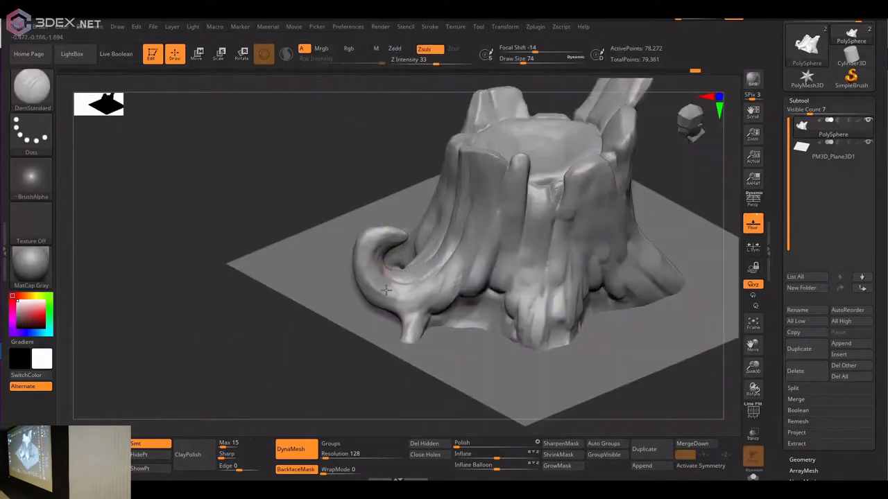
right_click_drag(385, 290, 347, 249)
right_click_drag(389, 152, 486, 251)
- Build up the bark planes on the stump's sides with the Clay brush at draw size 62
key("b")
key("c")
key("l")
right_click_drag(489, 293, 447, 260, "ctrl")
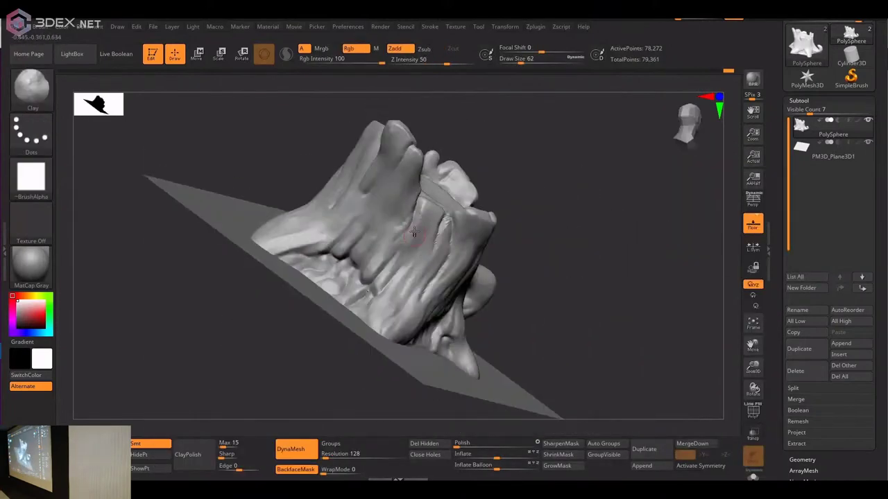
key("f")
right_click_drag(469, 246, 489, 217)
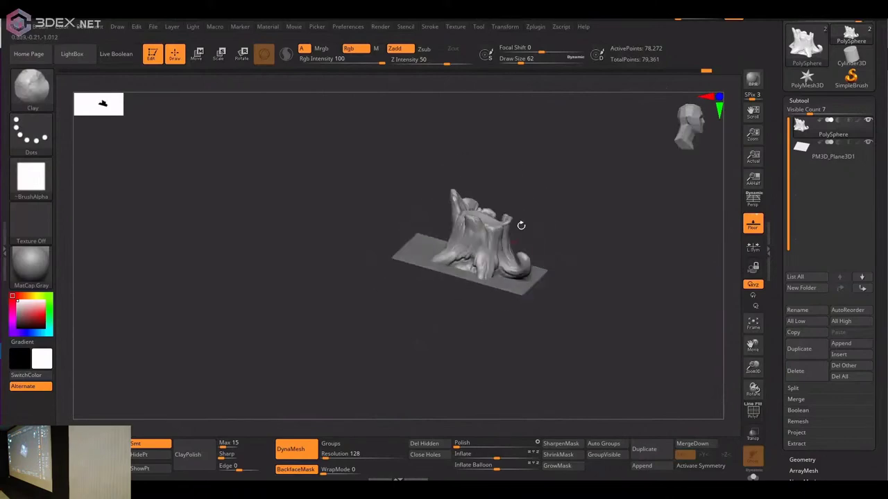
- Carve creases into the root bases with the DamStandard brush and change the material to StartupMaterial
key("b")
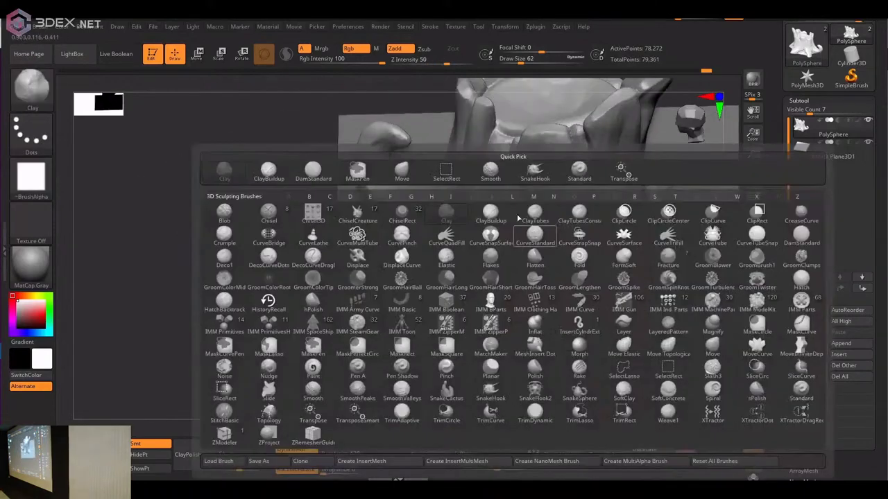
left_click(332, 177)
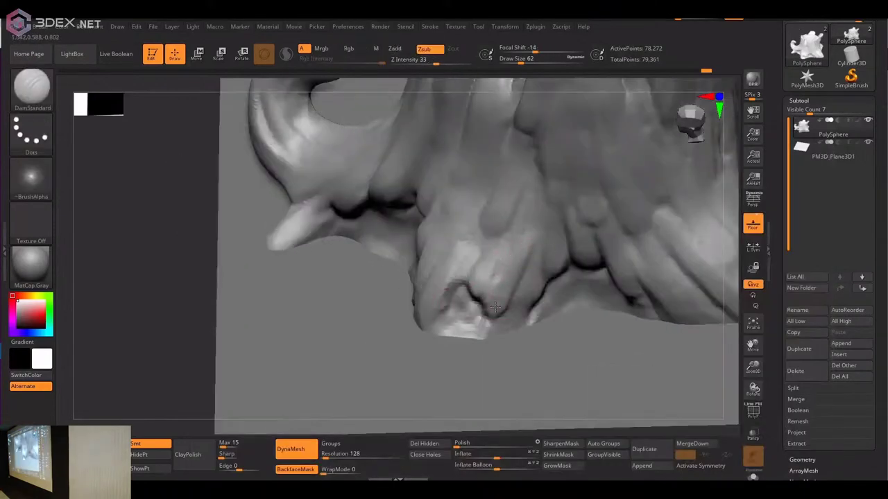
key("f")
mouse_move(449, 305)
right_mouse_down()
mouse_move(458, 251)
mouse_move(459, 298)
mouse_move(461, 229)
mouse_move(458, 295)
mouse_move(476, 277)
right_mouse_up()
left_click(30, 264)
left_click(80, 154)
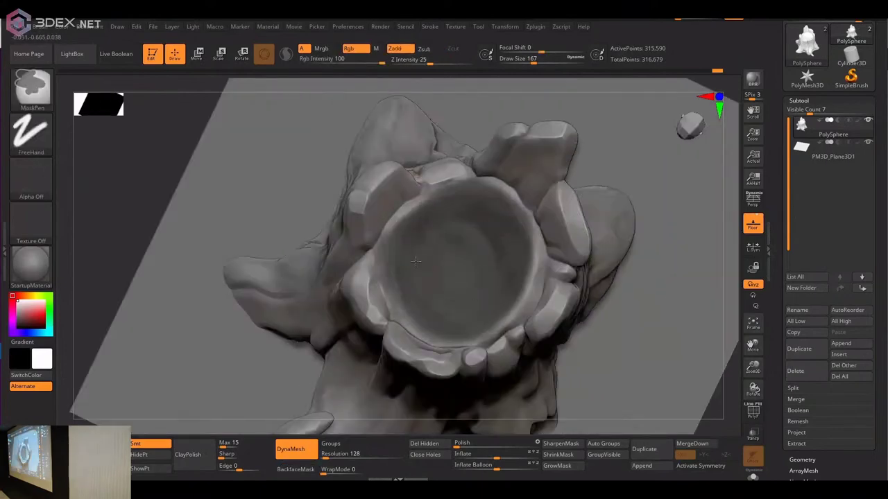
- Isolate the stump's top cut surface with an inverted mask and load the 3dex_Wood_003 brush
right_click_drag(471, 219, 452, 262, "ctrl")
right_click_drag(220, 194, 353, 276, "ctrl")
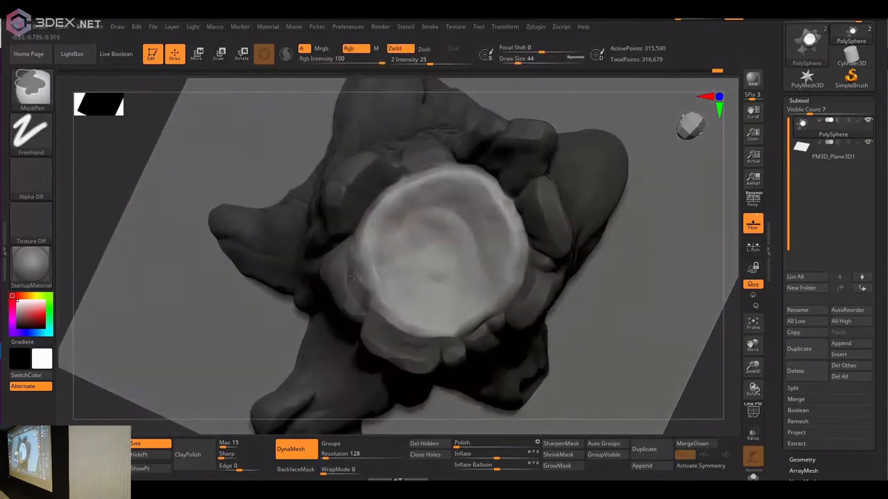
right_click_drag(466, 156, 430, 149, "ctrl")
key("comma")
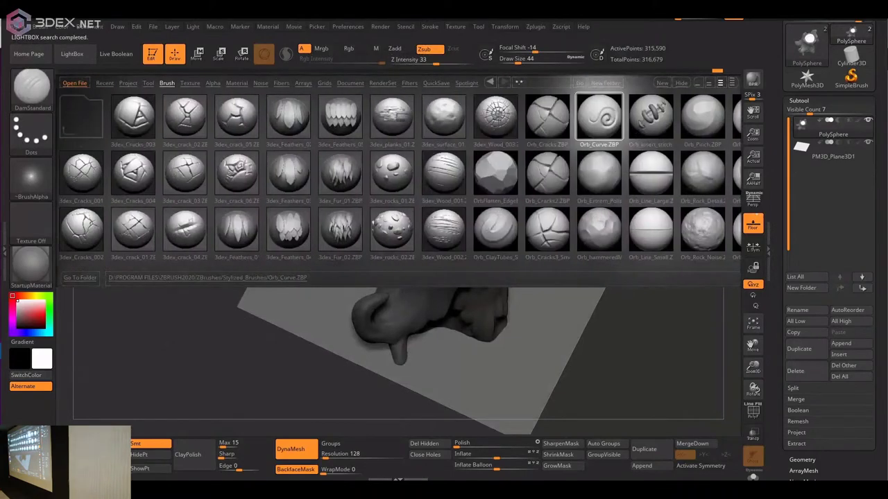
double_click(495, 118)
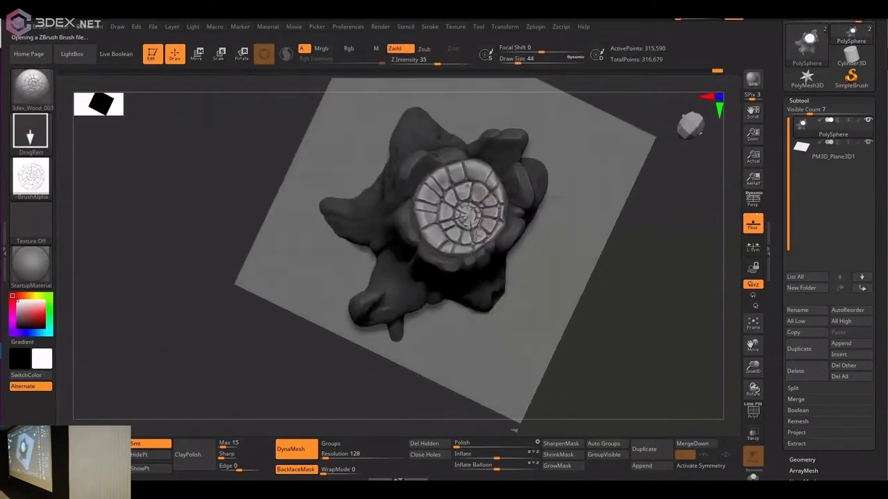
- Redo the inverted mask around the top cut surface and stamp the 3dex_Wood_003 tree-ring pattern on it
mouse_move(474, 236)
right_mouse_down("ctrl")
mouse_move(444, 221)
mouse_move(489, 245)
mouse_move(478, 236)
mouse_move(464, 244)
right_mouse_up("ctrl")
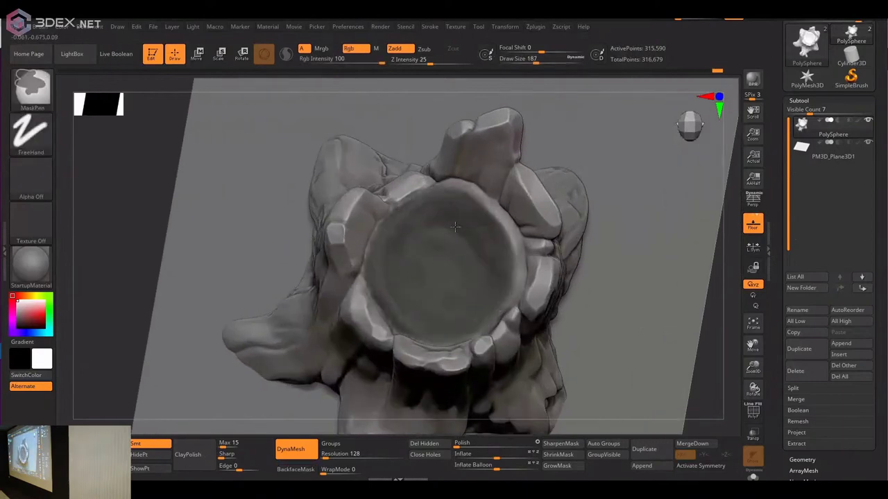
right_click_drag(465, 288, 446, 261, "ctrl")
mouse_move(500, 323)
right_mouse_down()
mouse_move(478, 300)
mouse_move(170, 254)
mouse_move(472, 280)
right_mouse_up()
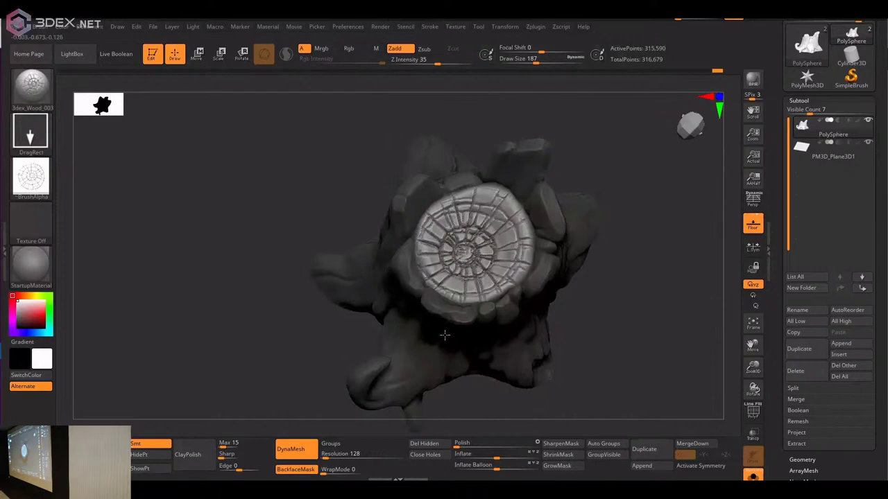
right_click_drag(517, 276, 352, 397)
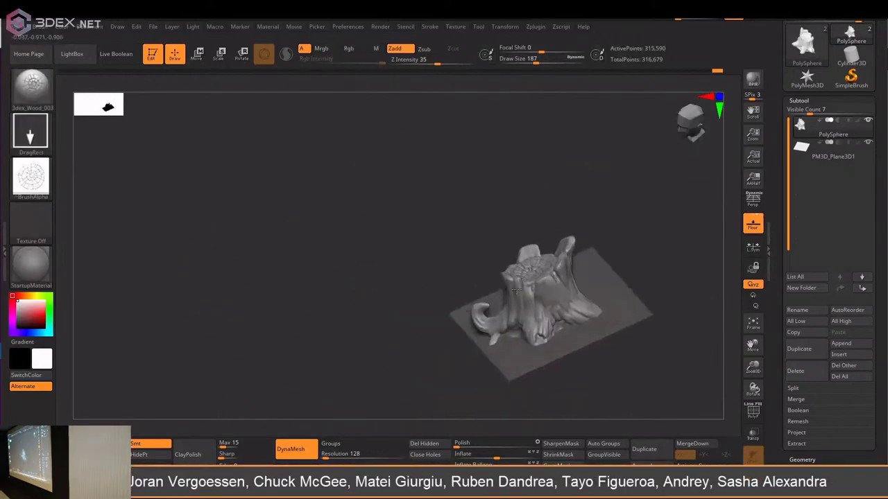
right_click_drag(534, 277, 493, 337)
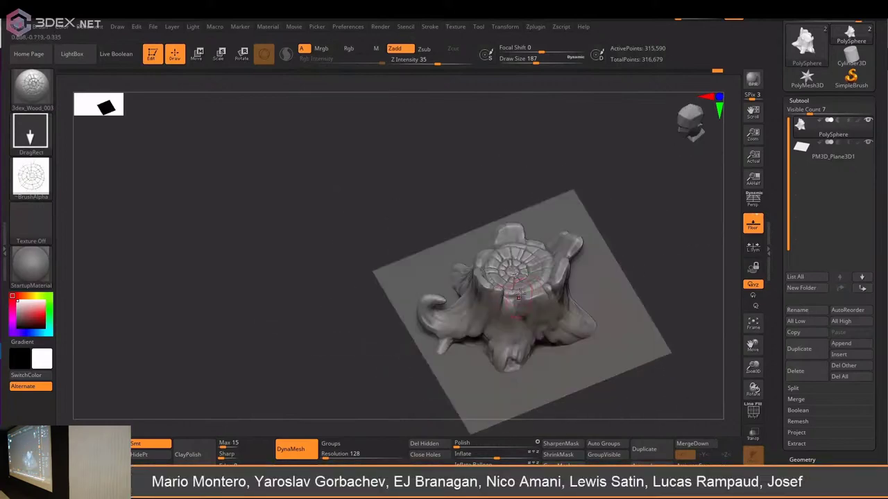
- Subdivide the stump mesh and switch to the Clay brush at draw size 62
mouse_move(518, 295)
right_mouse_down()
mouse_move(486, 326)
mouse_move(499, 333)
mouse_move(554, 242)
mouse_move(583, 218)
mouse_move(513, 305)
mouse_move(490, 254)
mouse_move(449, 208)
mouse_move(417, 250)
mouse_move(475, 311)
right_mouse_up()
key("ctrl+d")
key("b")
left_click(449, 251)
key("space")
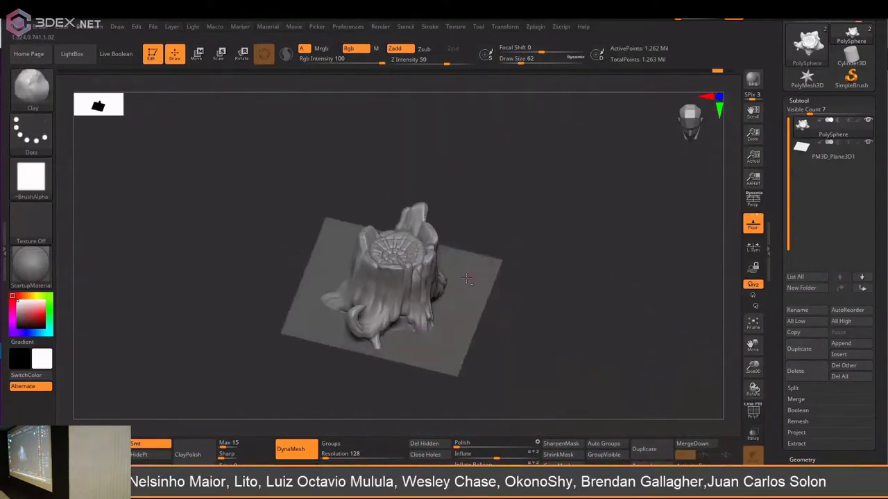
right_click_drag(490, 223, 430, 236)
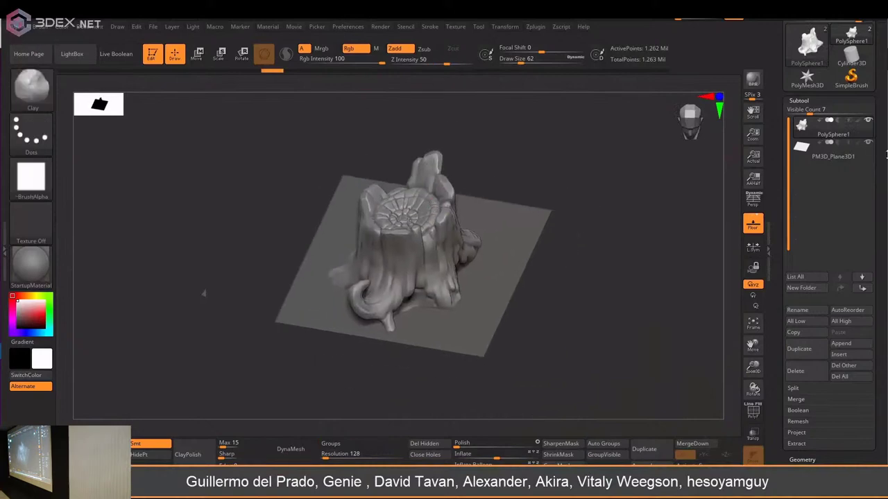
- Export the high-resolution stump as an FBX file to the stylized tree trunk project's bakes folder
left_click(534, 27)
left_click(565, 213)
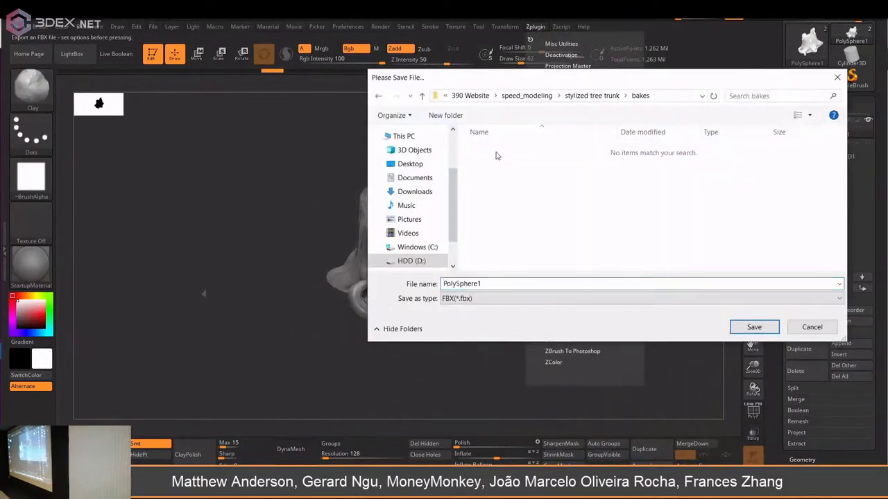
key("Return")
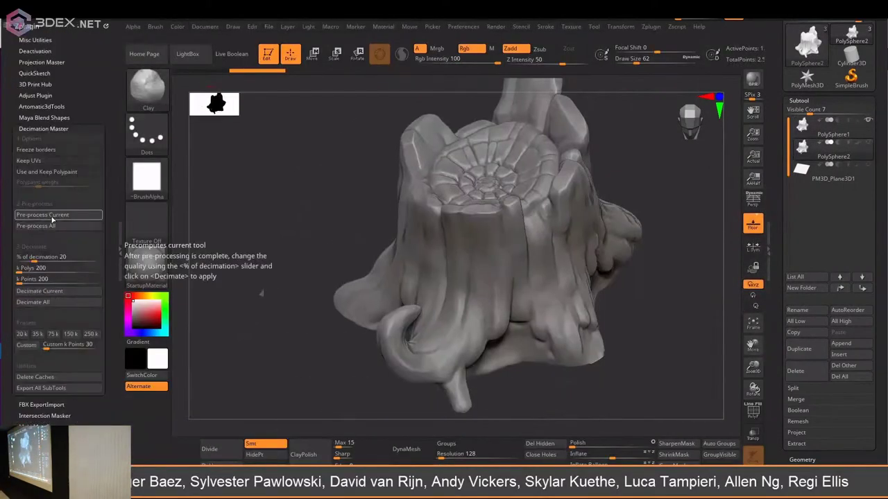
- Pre-process the PolySphere2 stump copy with Decimation Master and decimate it to 1k polys
left_click(43, 217)
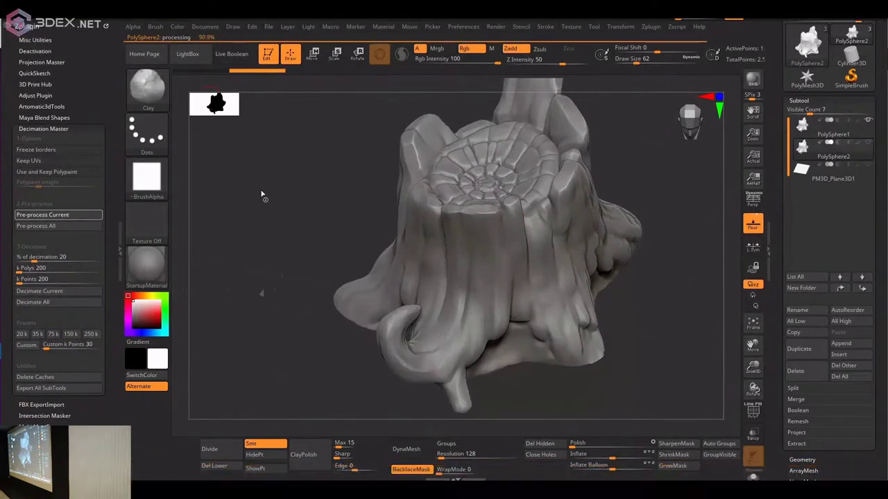
left_click_drag(261, 188, 193, 234)
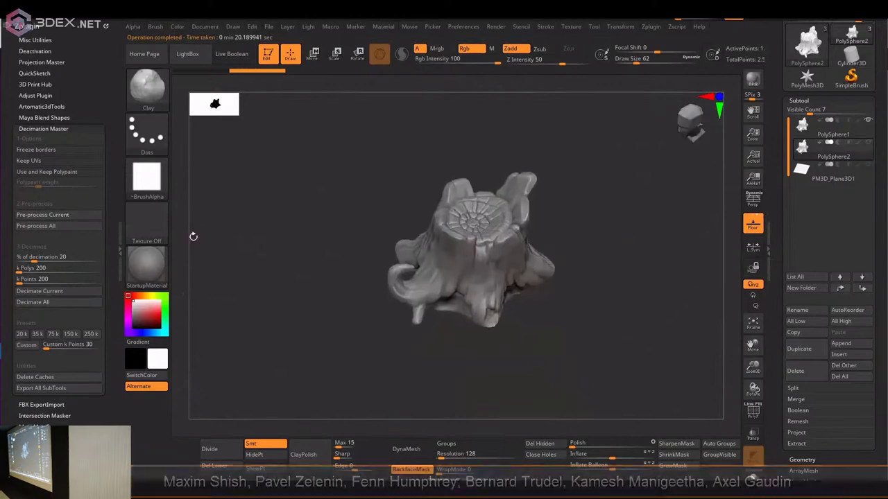
left_click(40, 291)
left_click(875, 159)
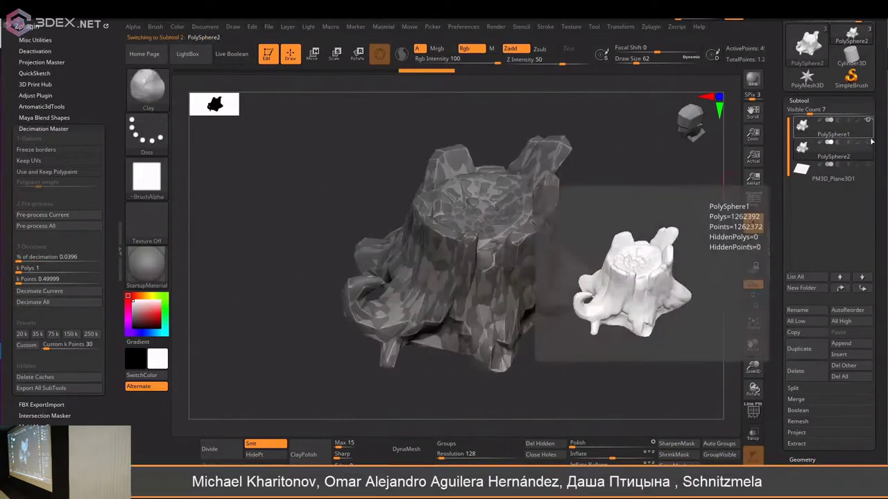
- Show the polygon wireframe of the decimated PolySphere2 stump and bring the mesh into Maya for cleanup
left_click_drag(486, 118, 569, 232)
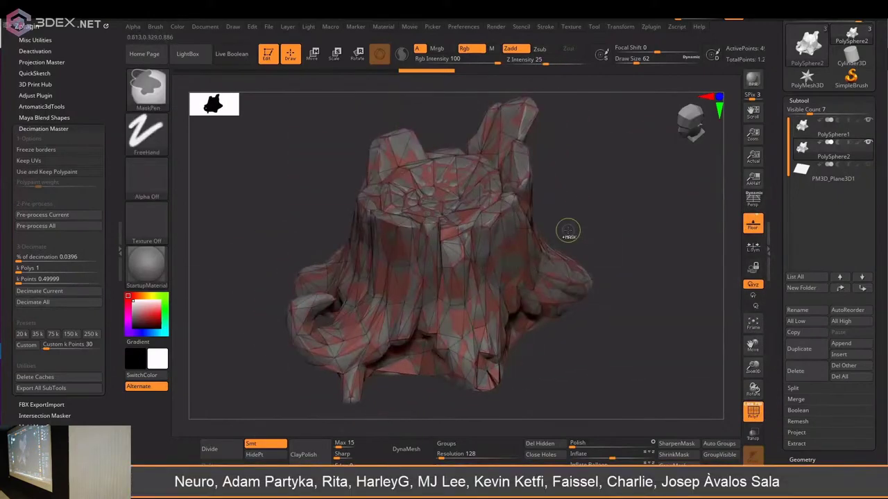
left_click_drag(485, 208, 446, 275)
left_click(50, 130)
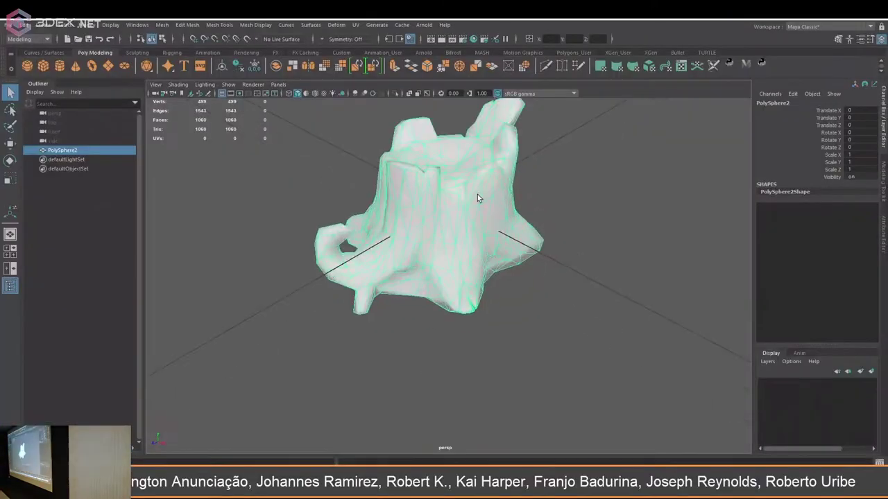
left_click_drag(477, 199, 481, 212, "alt")
scroll(484, 221, "up", 5)
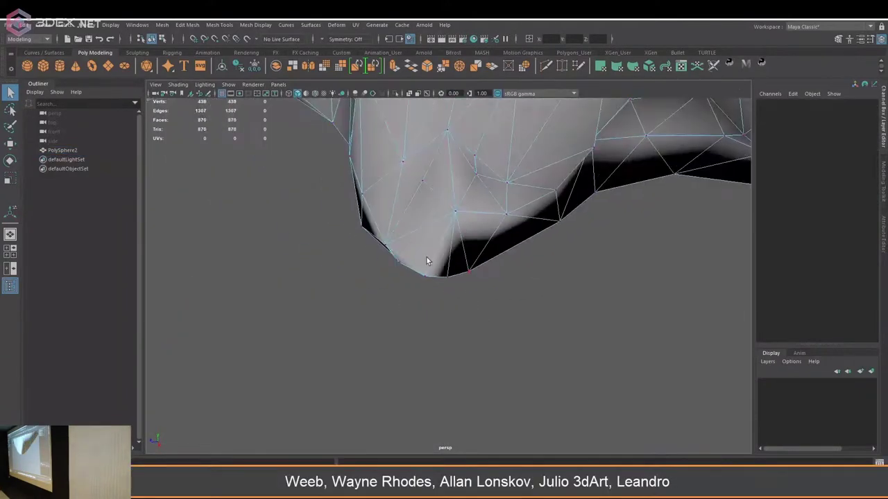
- Merge surplus vertices along the open underside edge of the stump's roots
left_click_drag(427, 260, 519, 214, "alt")
key("space")
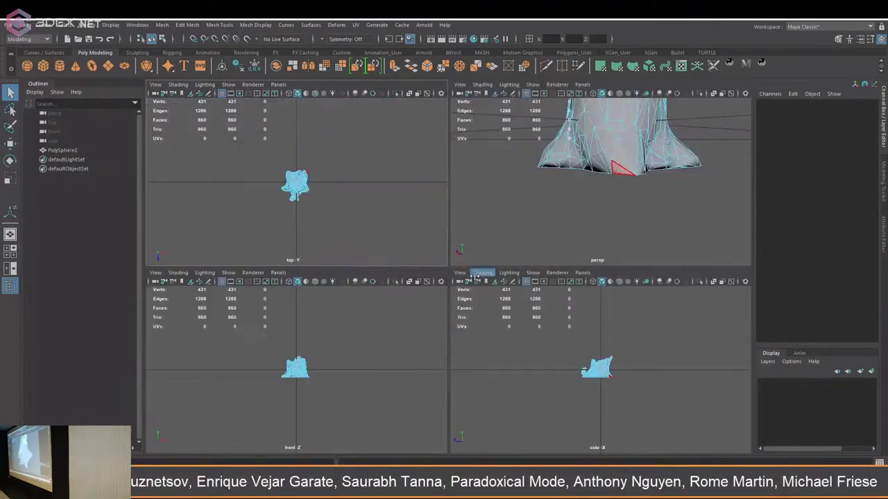
key("space")
left_click_drag(476, 276, 425, 201, "alt")
left_click_drag(399, 269, 468, 226, "alt")
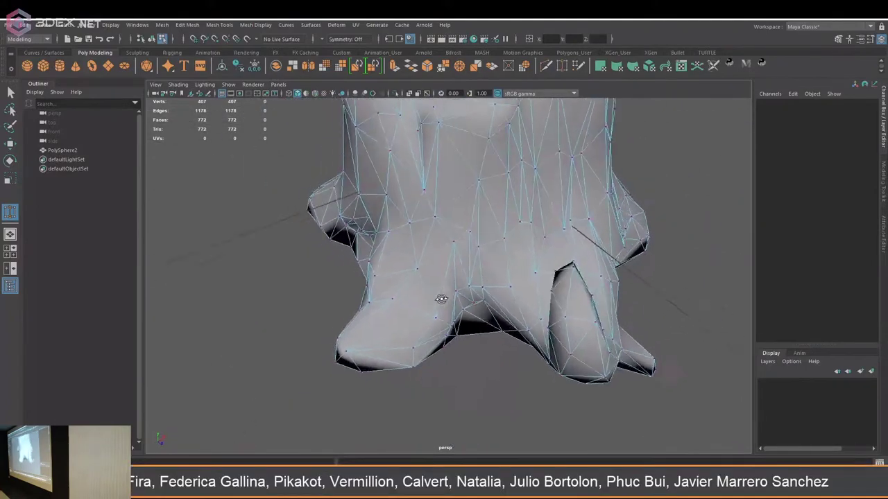
- Merge the remaining surplus vertices around the roots and lower trunk, including the curled root
left_click_drag(505, 280, 483, 235, "alt")
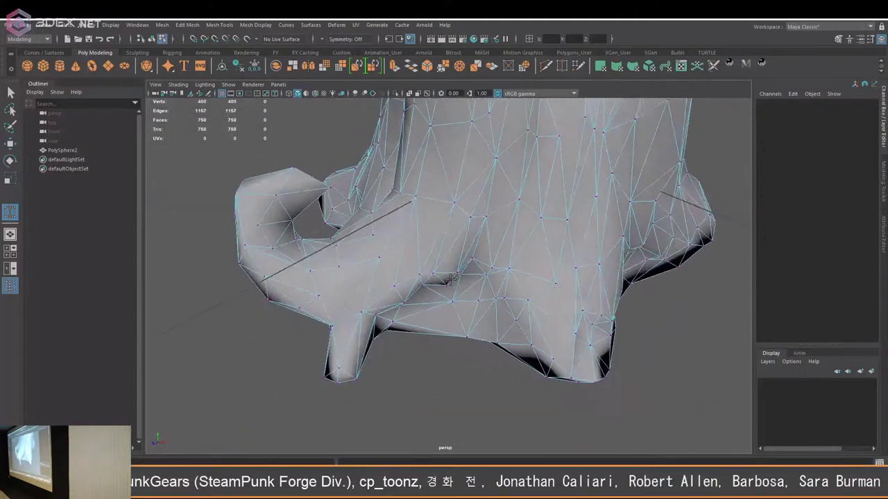
left_click_drag(482, 277, 416, 208, "alt")
left_click_drag(388, 210, 353, 206)
left_click_drag(352, 207, 390, 254)
left_click_drag(361, 182, 561, 217, "alt")
key("space")
- Delete the stump's construction history and give it a planar UV projection from above
left_click(443, 127)
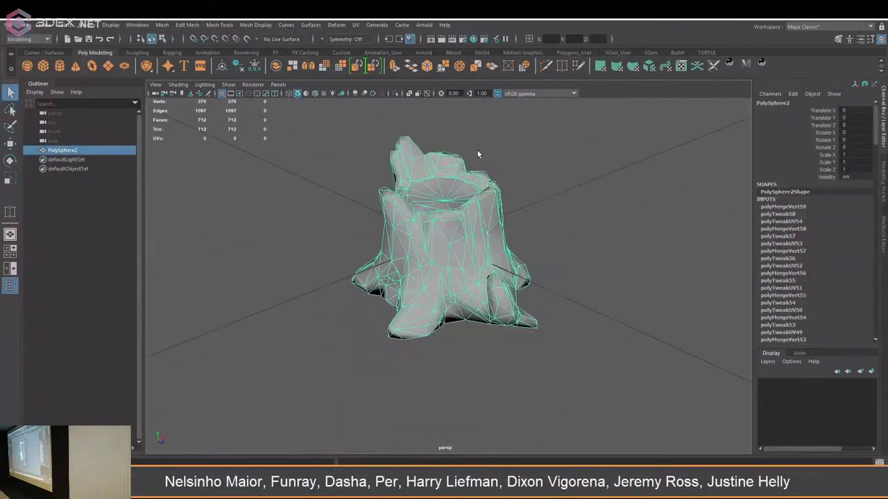
right_click_drag(477, 154, 476, 273, "shift")
left_click_drag(476, 273, 492, 220, "alt")
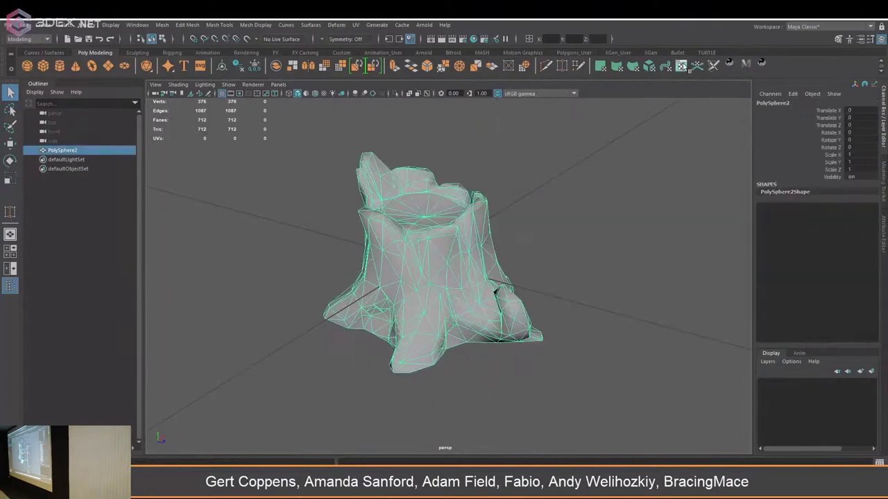
left_click(600, 66)
left_click_drag(486, 127, 580, 94)
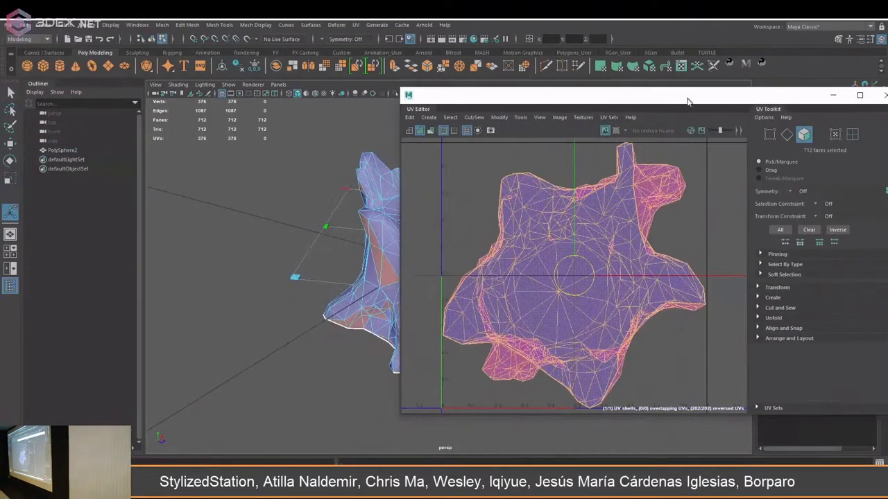
- Start a UV seam by cutting edges along the front of the stump's top rim
left_click_drag(312, 208, 371, 229, "alt")
scroll(370, 185, "up", 4)
key("q")
left_click(323, 248)
double_click(322, 248, "shift")
left_click_drag(322, 249, 338, 287, "alt")
left_click(338, 286, "shift")
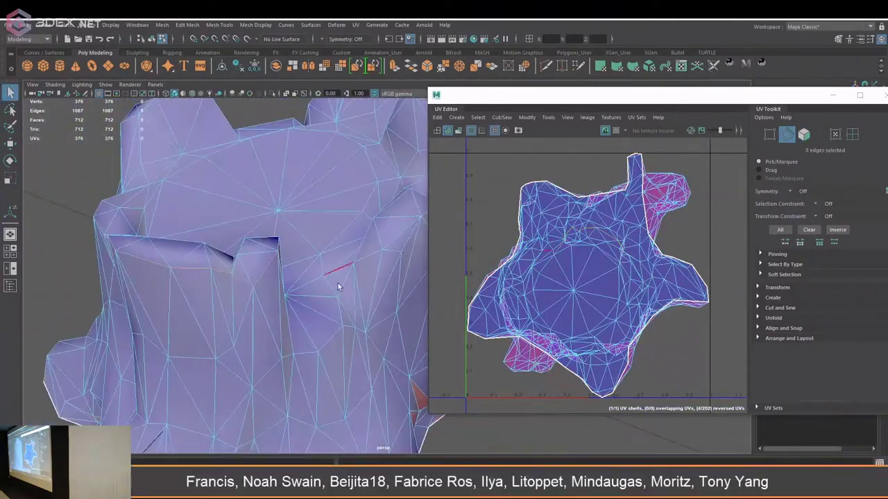
key("shift+x")
left_click_drag(387, 244, 331, 247, "alt")
key("shift+x")
- Complete the UV seam around the rim so the top cut surface becomes a separate shell
left_click_drag(190, 187, 194, 215, "alt")
left_click(311, 206, "shift")
key("shift+x")
left_click(194, 215, "shift")
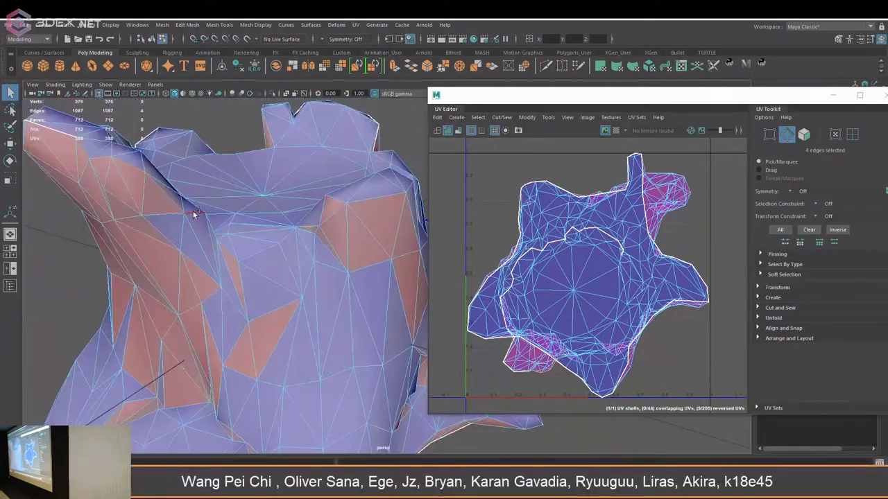
key("shift+x")
left_click_drag(288, 239, 291, 290, "alt")
left_click(291, 290, "shift")
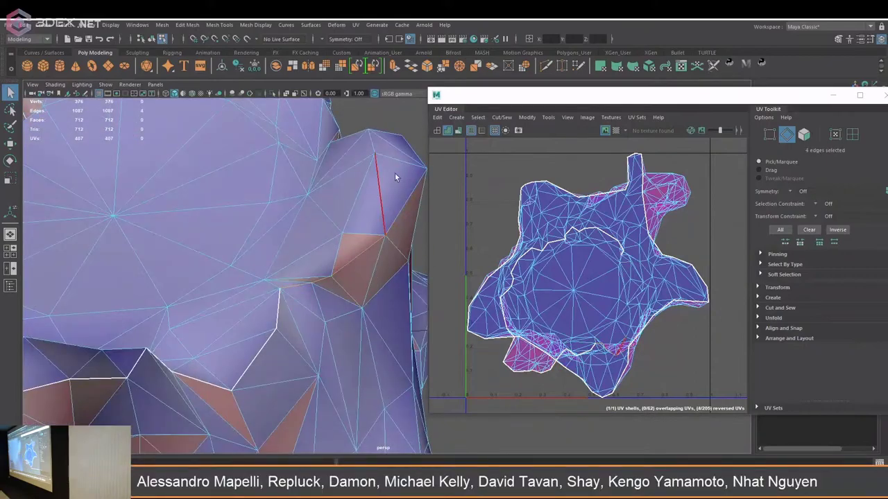
key("shift+x")
left_click_drag(396, 178, 248, 314, "alt")
left_click(374, 259, "shift")
left_click(249, 313)
key("shift+x")
- Cut UV seams at the curled root and down the trunk's side from the top rim
left_click_drag(320, 220, 249, 282, "alt")
left_click(248, 283)
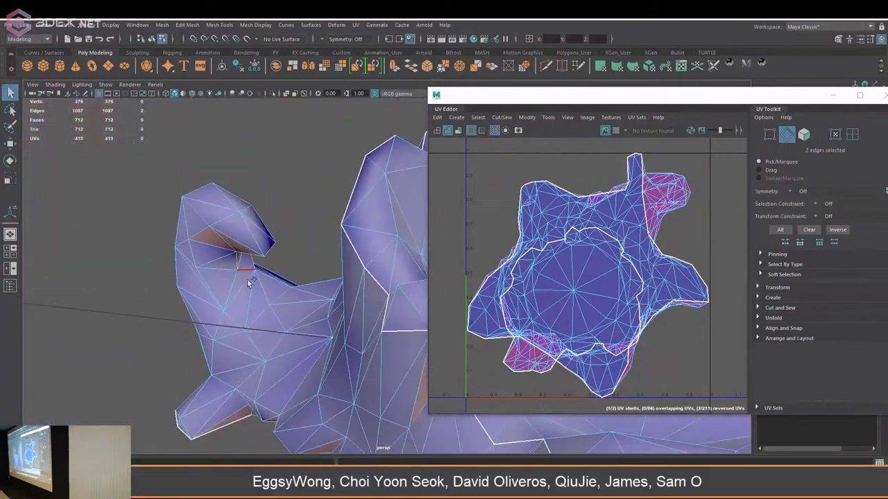
left_click_drag(296, 317, 333, 238, "alt")
key("shift+x")
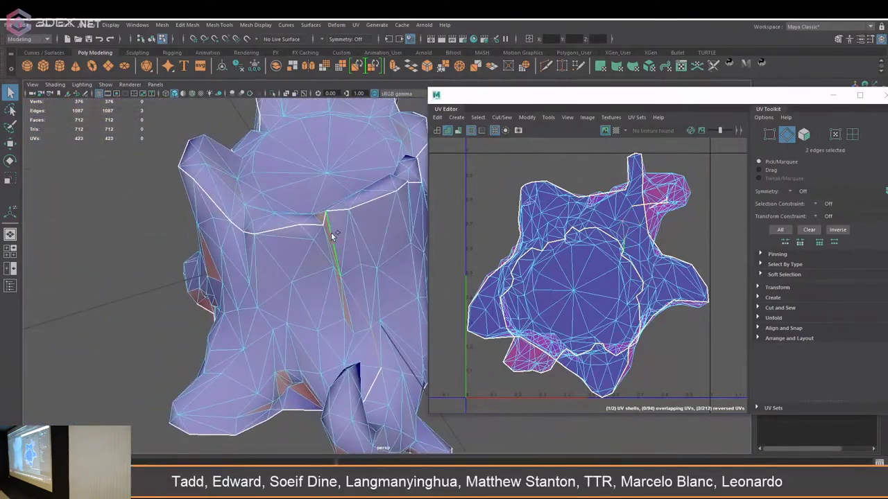
left_click_drag(323, 351, 298, 263, "alt")
left_click(338, 270)
key("shift+x")
- Unfold and lay out the stump's UV shells, and check them with the checker map
key("f")
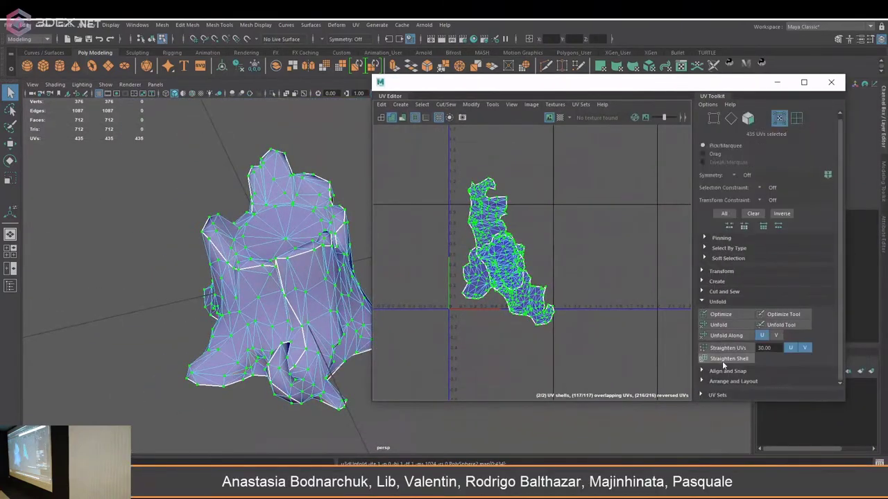
left_click(559, 118)
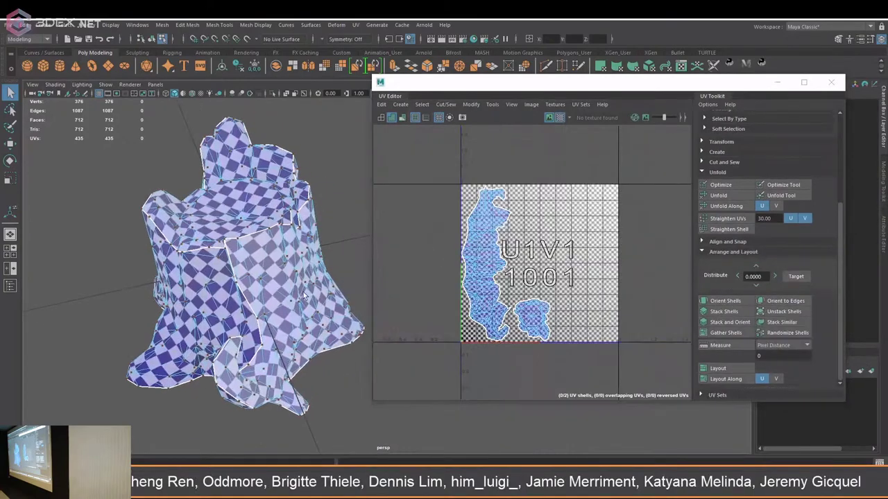
left_click_drag(291, 243, 281, 218, "alt")
left_click(560, 118)
- Cut the long trunk shell crosswise through its middle to divide it into two UV shells
scroll(525, 233, "up", 5)
right_click_drag(525, 234, 514, 201)
scroll(539, 228, "up", 2)
left_click(521, 248)
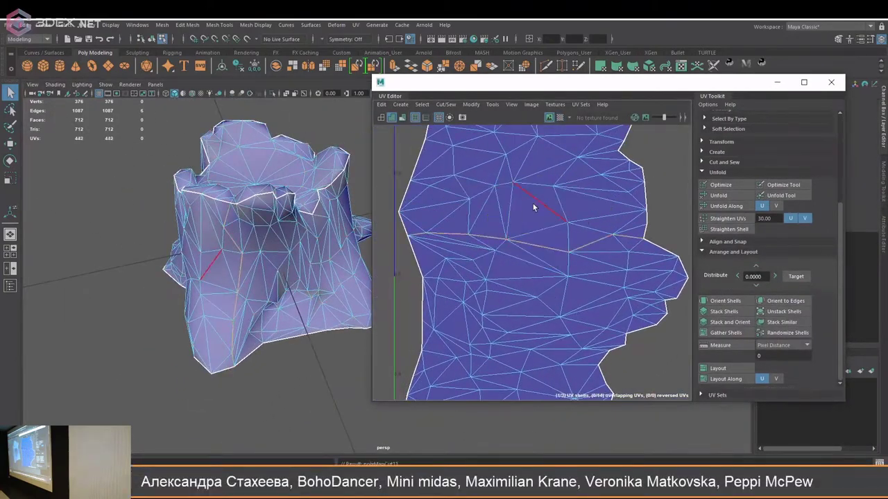
- Unfold and lay out the divided UV shells, and check the texture distribution with the checker map
left_click(721, 197)
left_click(717, 367)
left_click(560, 117)
left_click_drag(305, 236, 208, 257, "alt")
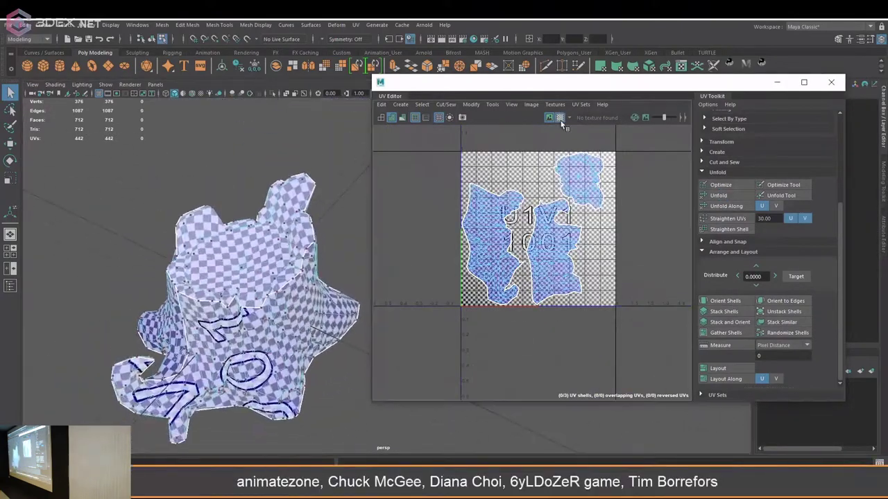
left_click(559, 117)
- Rotate the second trunk UV shell with two 90-degree turns and place it beside the first
key("w")
key("w")
scroll(548, 260, "up", 1)
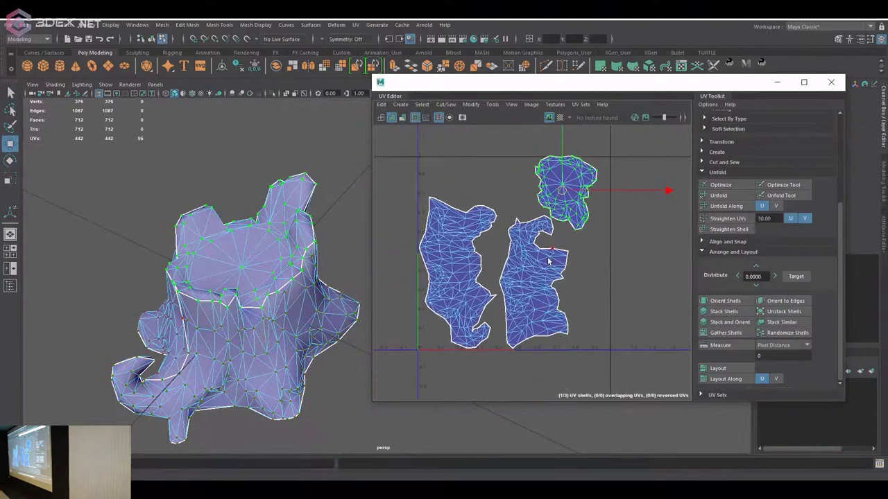
left_click(790, 281)
left_click(790, 281)
scroll(548, 243, "up", 3)
scroll(558, 186, "down", 4)
left_click(558, 186)
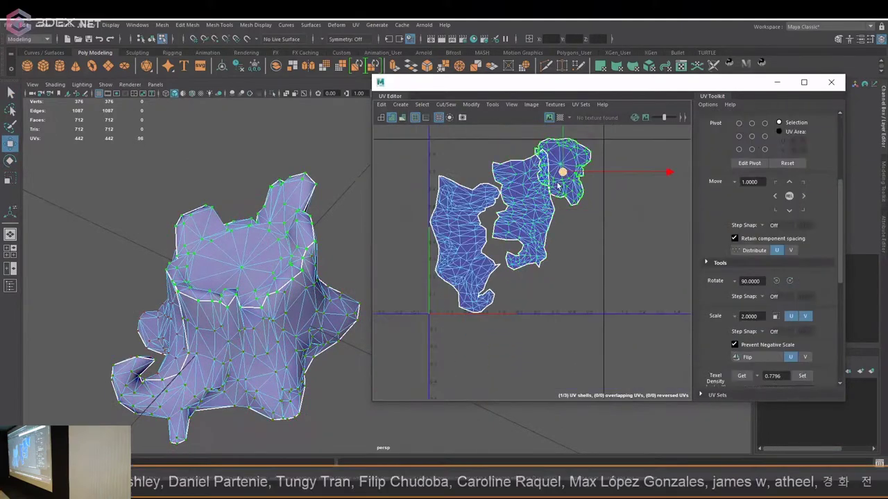
- Scale up the UV shells and arrange them within the UV tile, with the top-surface shell below the second trunk shell
scroll(569, 233, "down", 3)
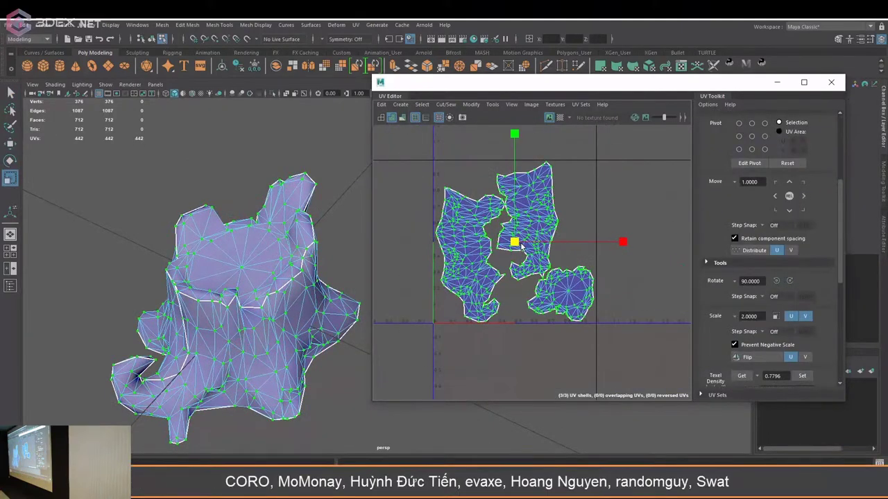
scroll(516, 236, "up", 2)
left_click(523, 238)
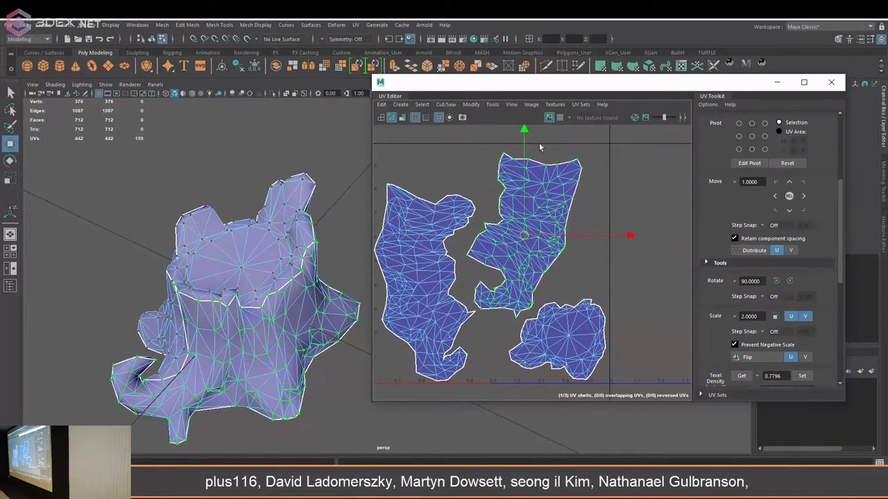
left_click(557, 330)
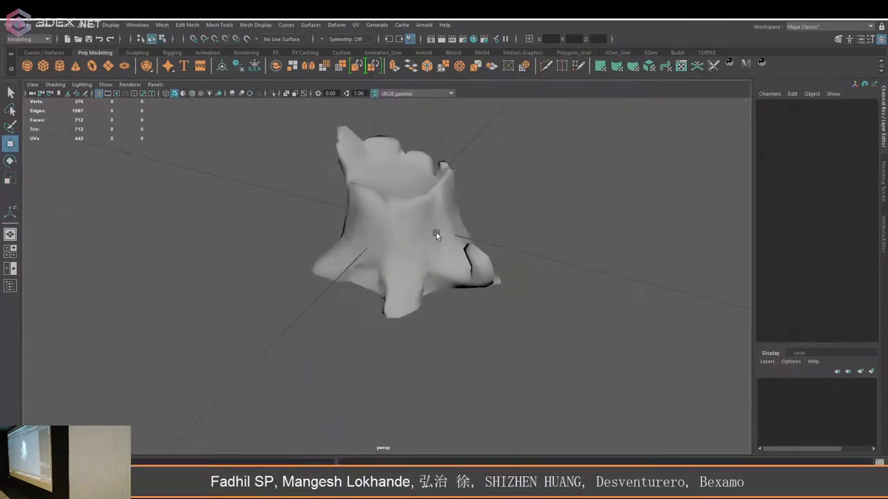
- Select the UV-mapped low-poly stump and export it to the stylized tree trunk project's bakes folder
left_click(435, 231)
left_click(442, 212)
key("space")
left_click_drag(314, 152, 475, 226, "alt")
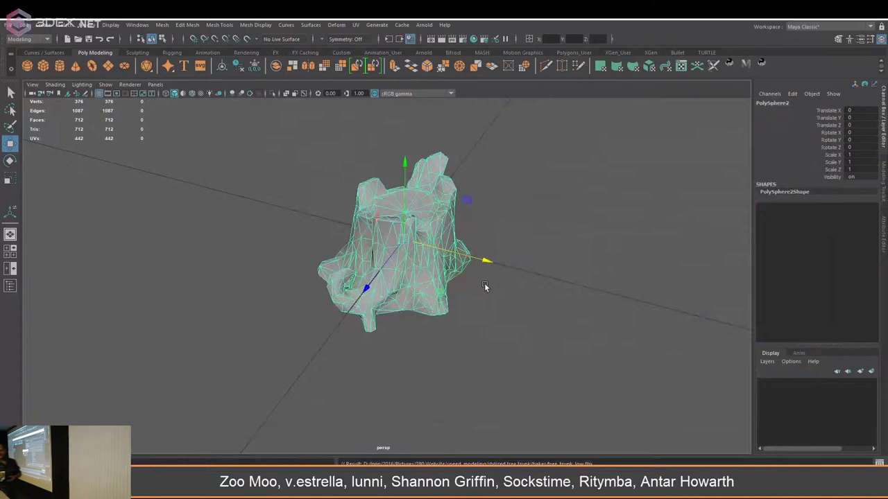
left_click(485, 283)
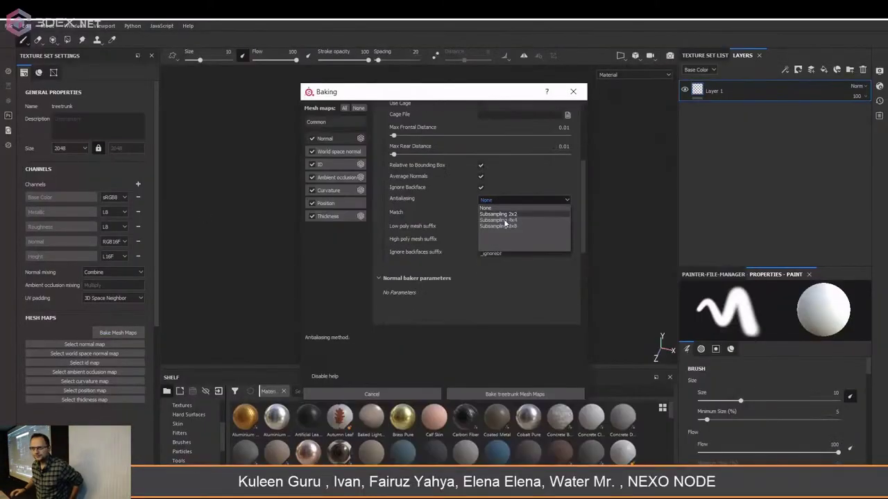
- Bake the treetrunk mesh maps in Substance Painter with Subsampling 4x4 antialiasing, and bake them once more
left_click(505, 219)
scroll(416, 222, "up", 2)
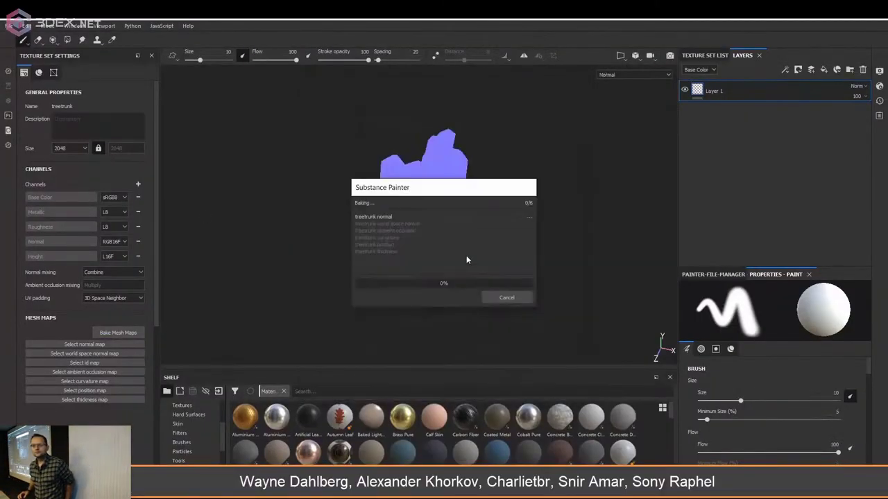
left_click(509, 335)
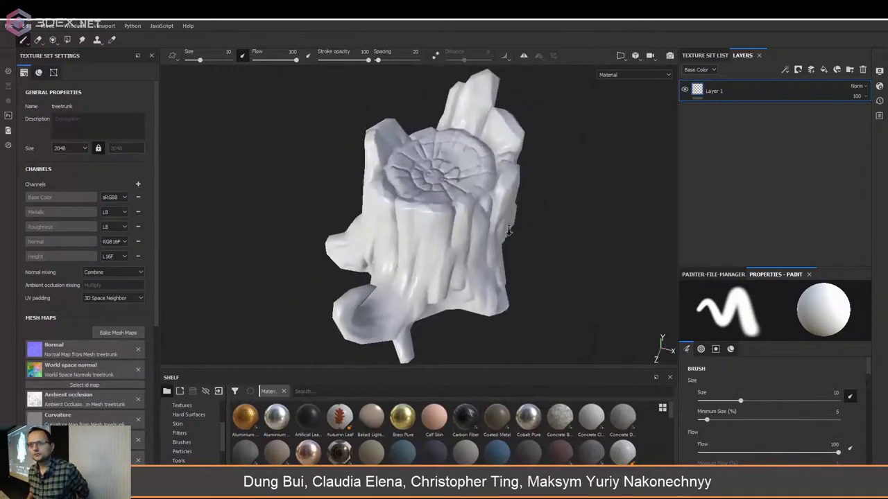
left_click(118, 332)
left_click(556, 397)
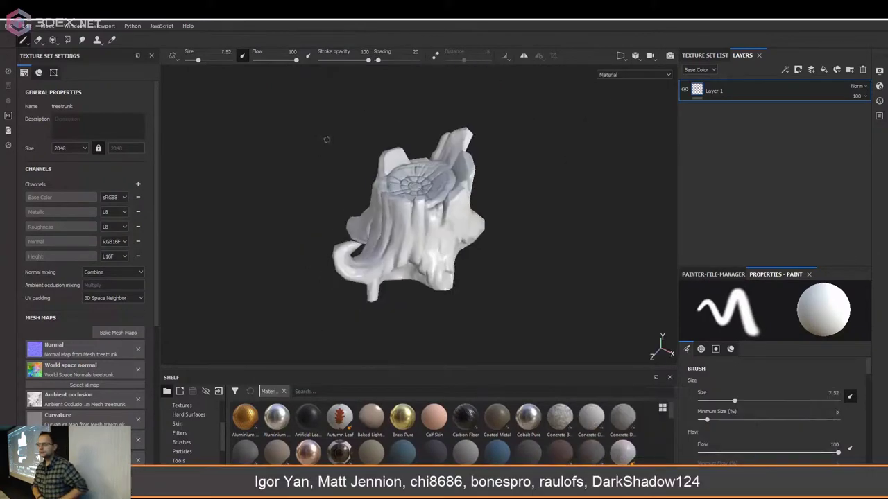
- Apply the 3dEx stylized smart material to the tree stump
scroll(195, 437, "down", 2)
left_click(190, 452)
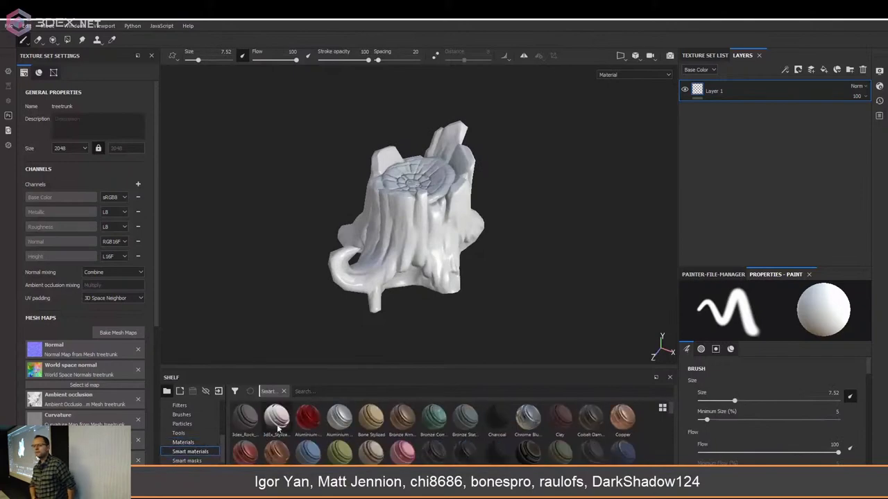
left_click_drag(276, 416, 487, 188)
- Recolour the Base_Color layer orange-brown, hide Edges_On_or_Off and set the Color_Variation_Up_Lighting opacity to 9
scroll(749, 159, "down", 1)
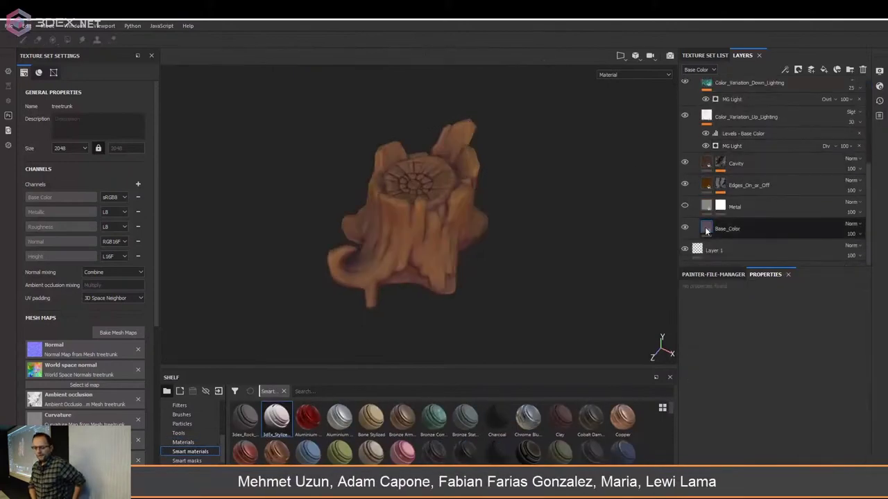
left_click(735, 229)
left_click(778, 394)
left_click_drag(810, 329, 839, 298)
left_click_drag(851, 150, 840, 166)
left_click(679, 109)
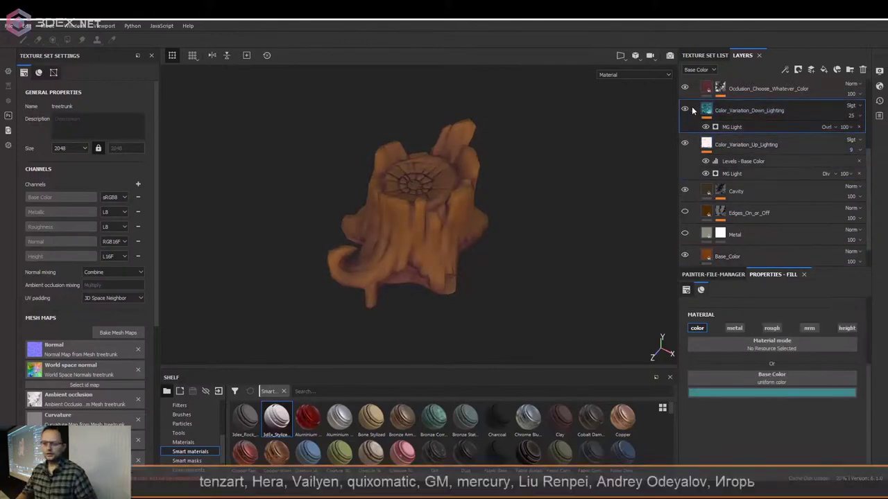
- Pause the tree stump video, leave full screen and switch to Maya
left_click(508, 308)
key("Escape")
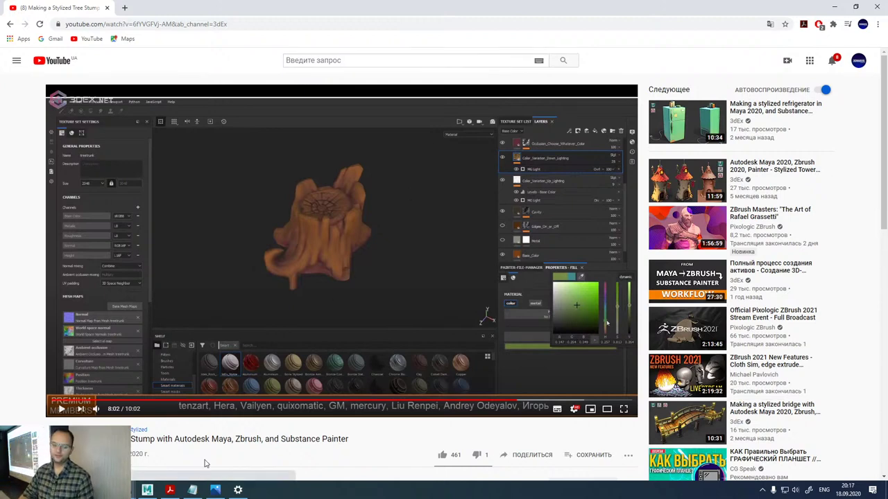
left_click(147, 490)
- Delete the existing model from the Maya scene, show the grid and activate the Select tool
right_click_drag(363, 239, 412, 222)
key("Delete")
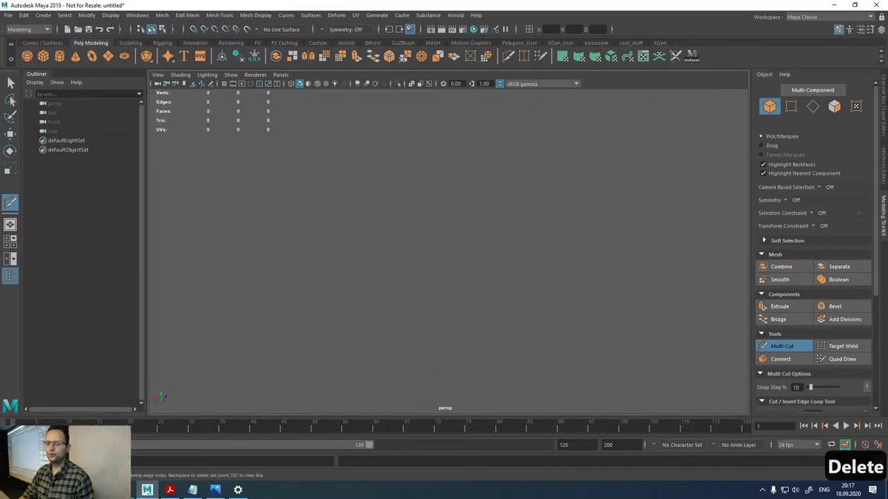
left_click(226, 83)
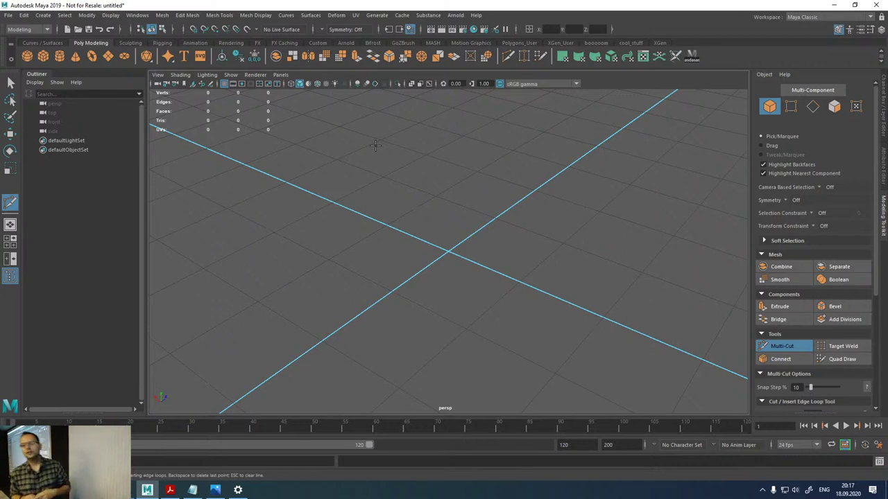
key("q")
scroll(378, 194, "down", 3)
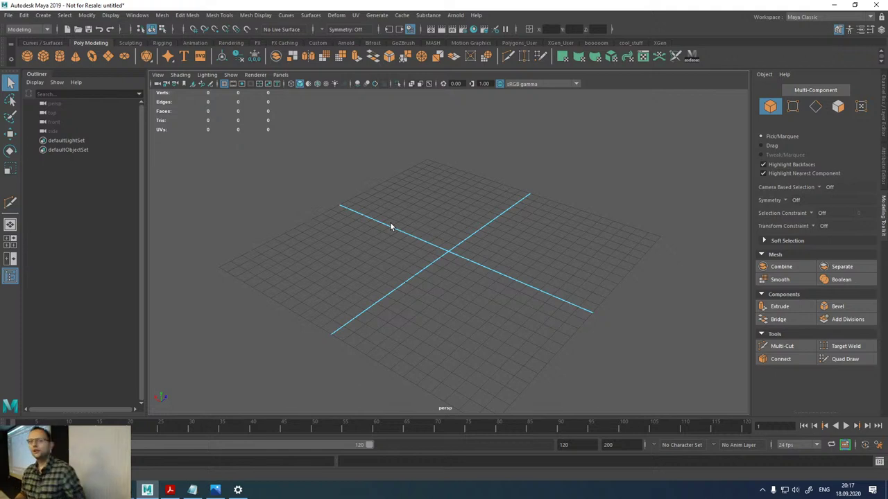
- Review the pipeline diagram image, close it and switch to the Chrome window with the Diablo 3 article
left_click(211, 489)
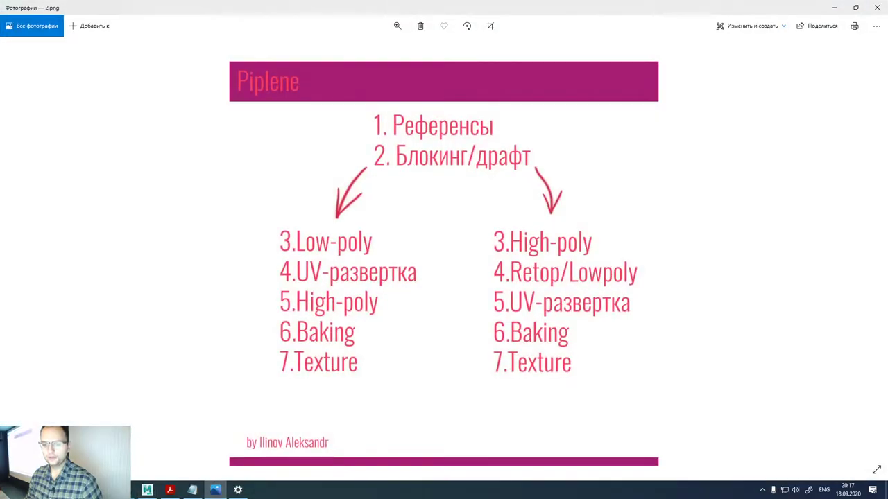
left_click(876, 7)
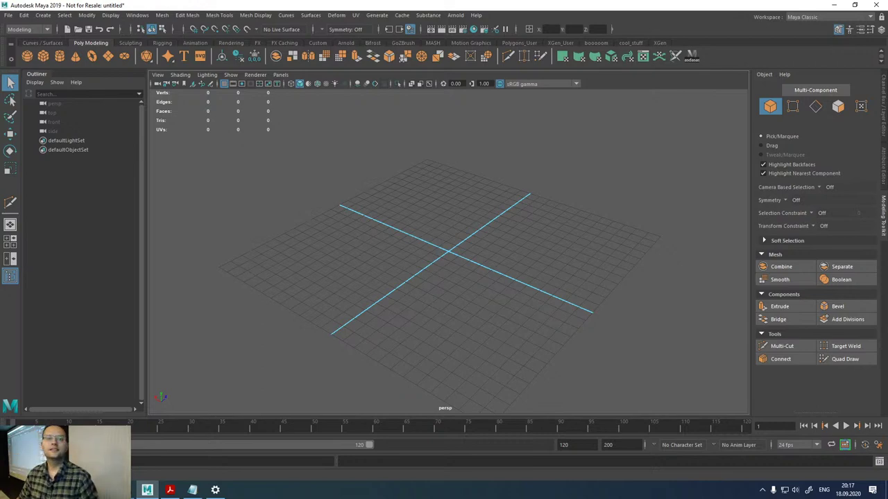
mouse_move(128, 490)
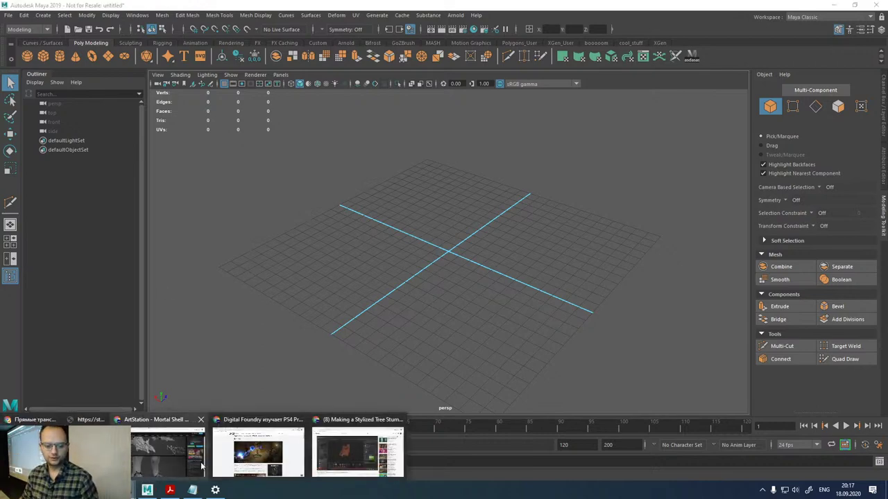
left_click(243, 464)
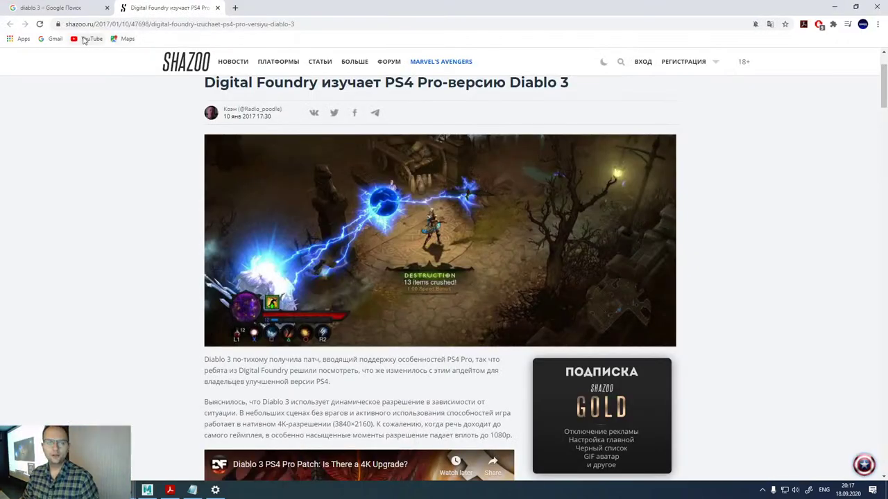
- Search the web for 3dex, open the 3dEx YouTube channel and look over its home page
left_click(87, 39)
left_click(148, 25)
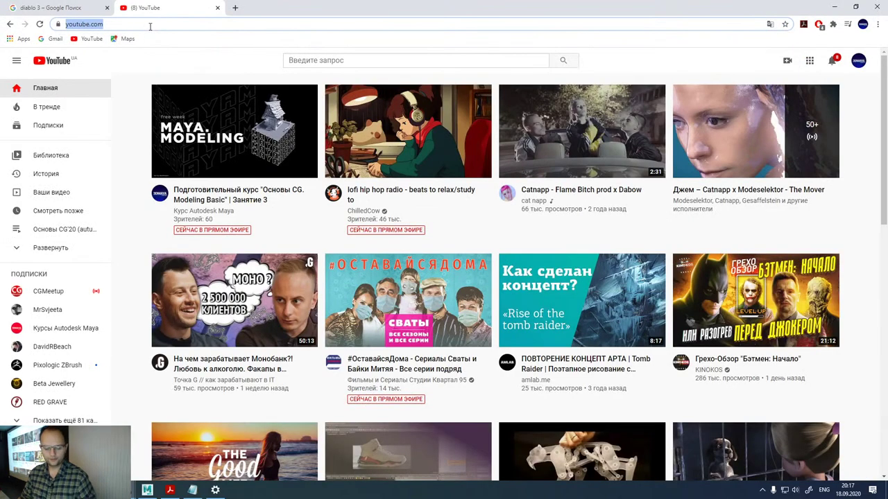
type("3dex")
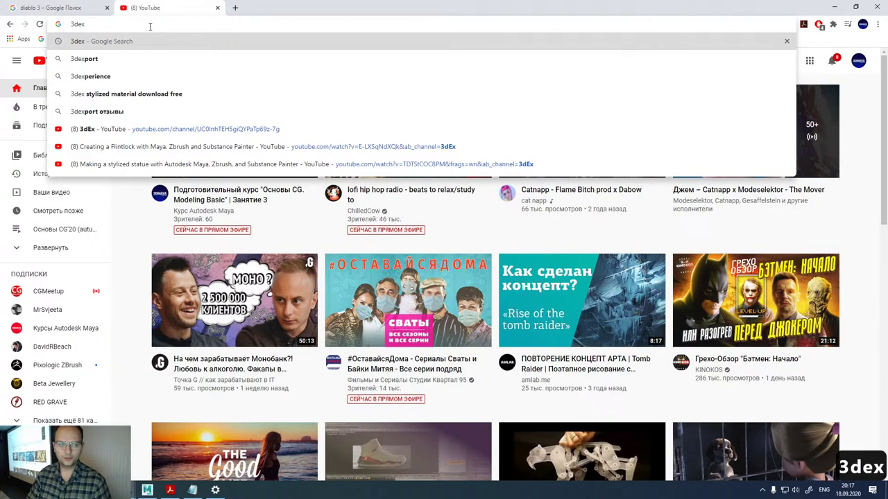
key("Return")
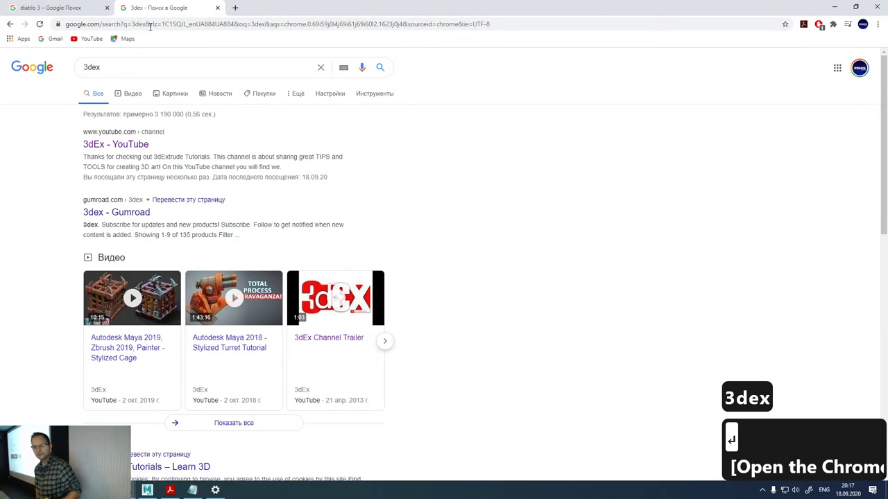
left_click(126, 150)
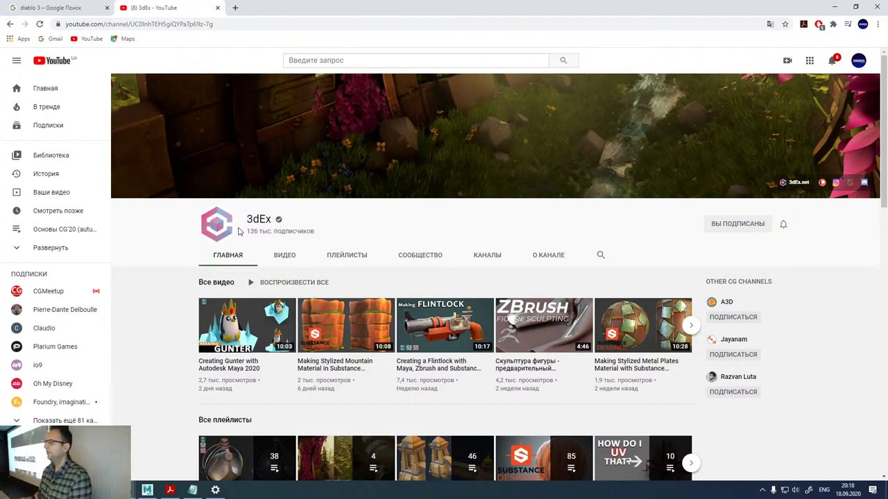
scroll(239, 230, "down", 2)
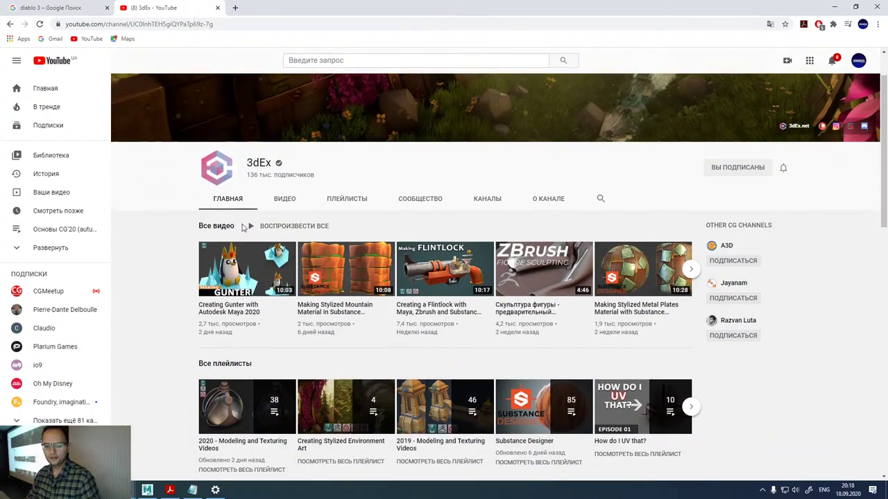
scroll(390, 273, "up", 1)
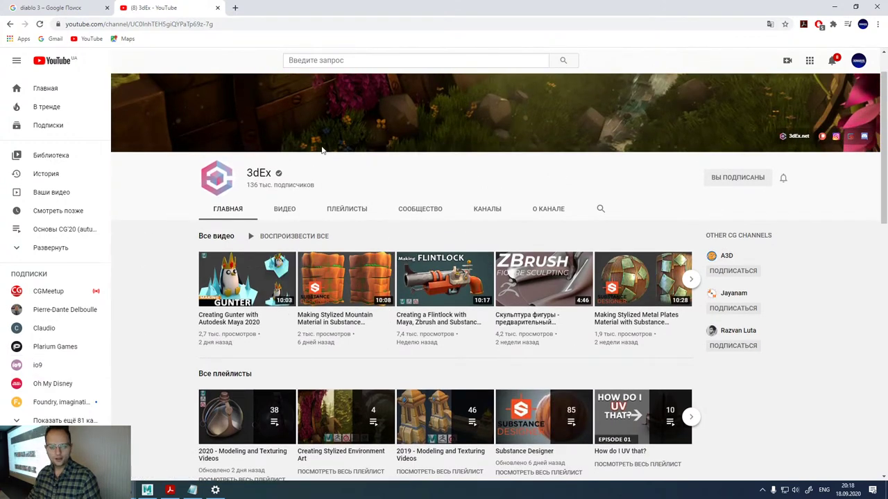
- Search YouTube for elementza, open the Elementza channel and pause its trailer video
left_click(377, 61)
type("elem")
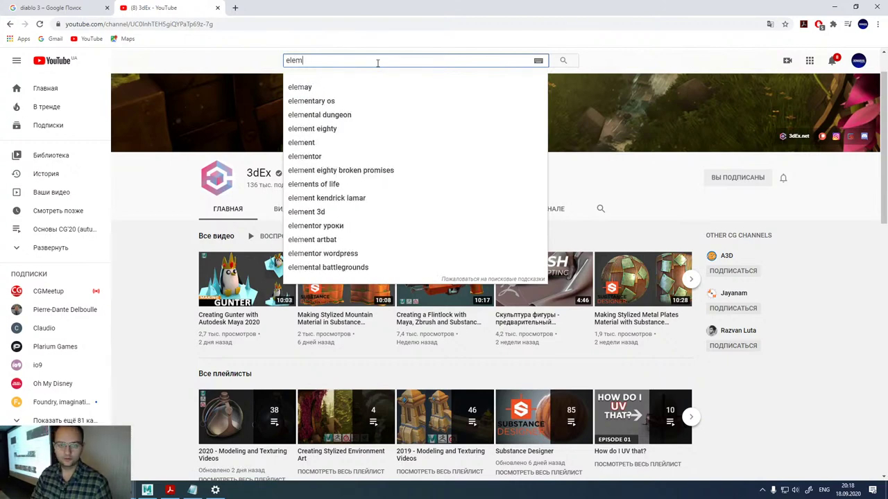
type("entza")
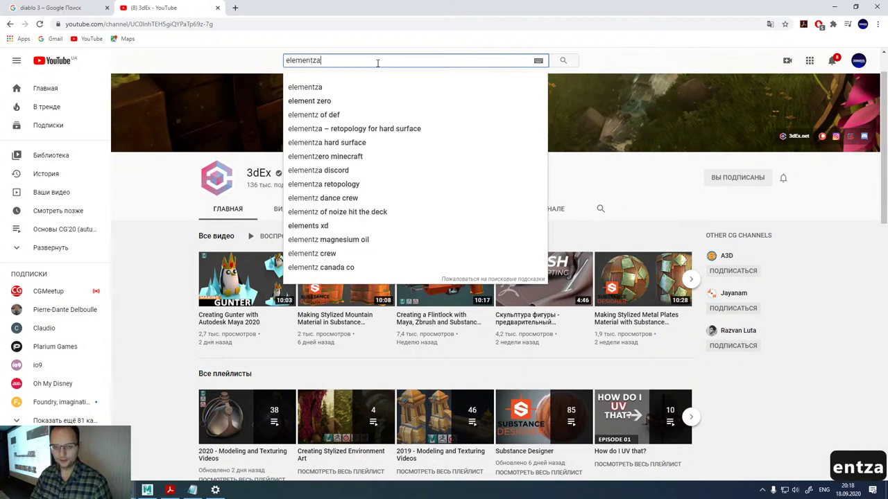
key("Return")
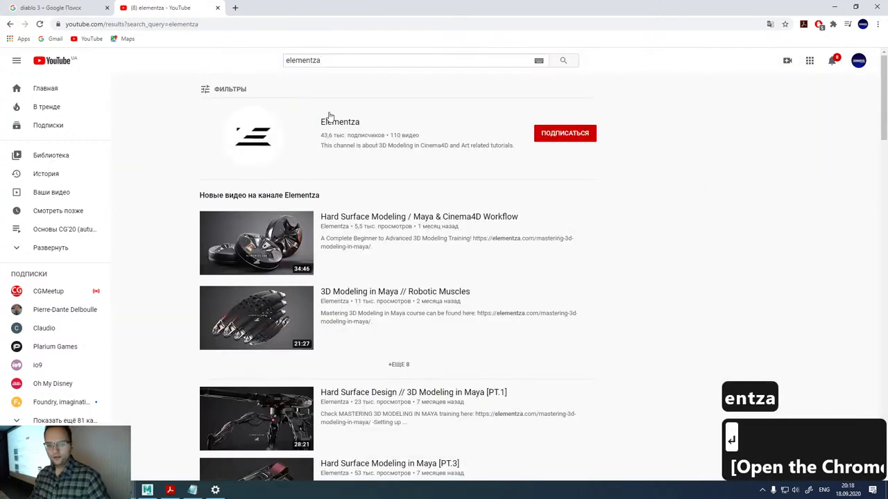
left_click(276, 140)
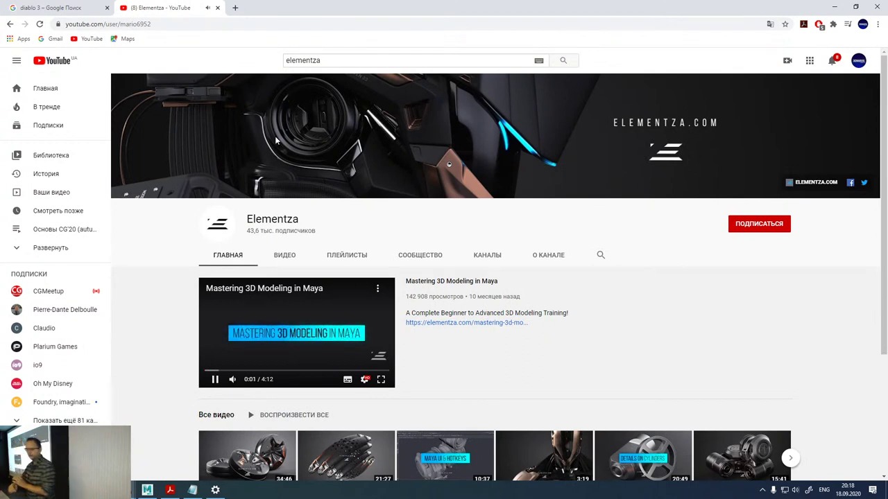
left_click(282, 342)
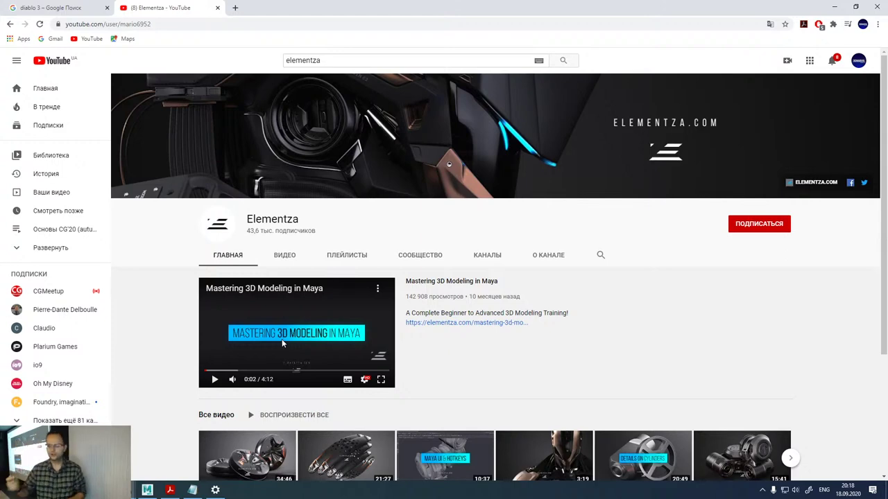
- Look over the Elementza channel's video row and browse the expanded list of YouTube subscriptions
scroll(388, 332, "down", 2)
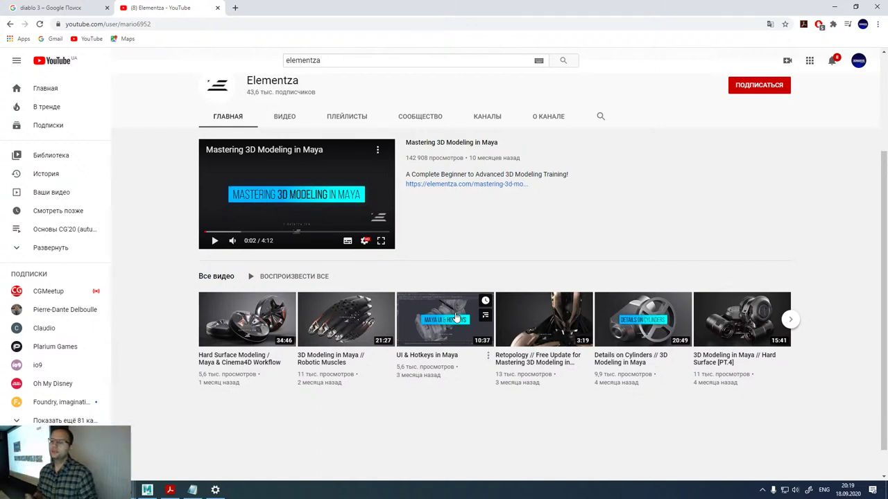
scroll(432, 254, "up", 2)
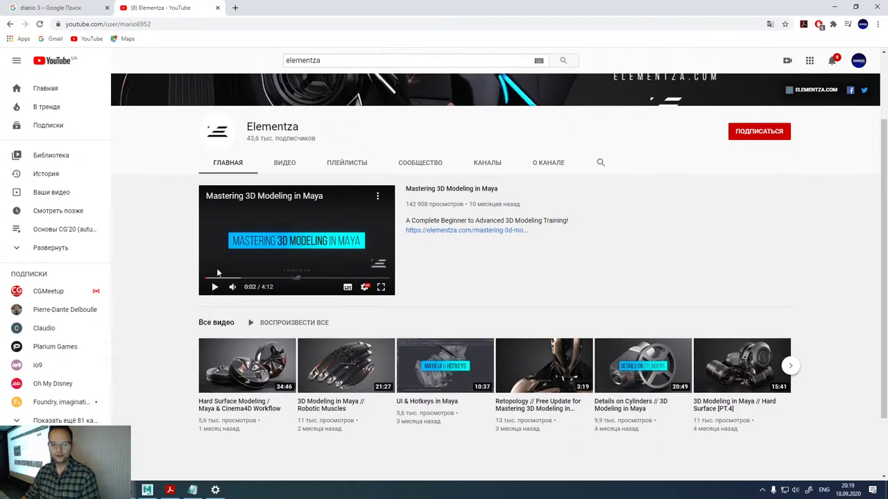
scroll(175, 301, "up", 2)
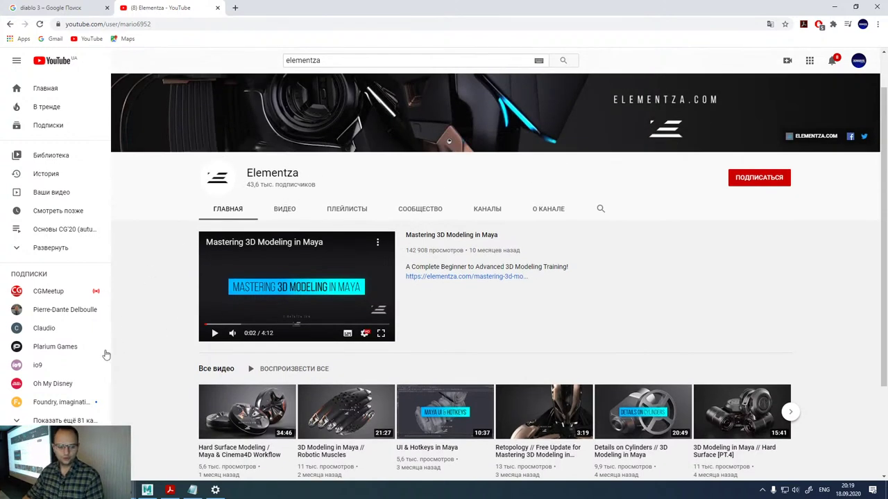
left_click(69, 420)
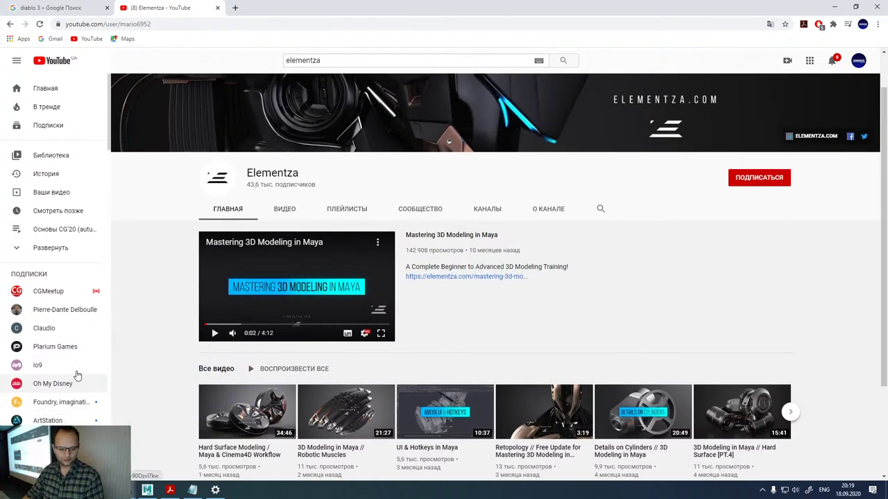
scroll(75, 368, "down", 4)
scroll(75, 367, "down", 2)
scroll(79, 367, "up", 4)
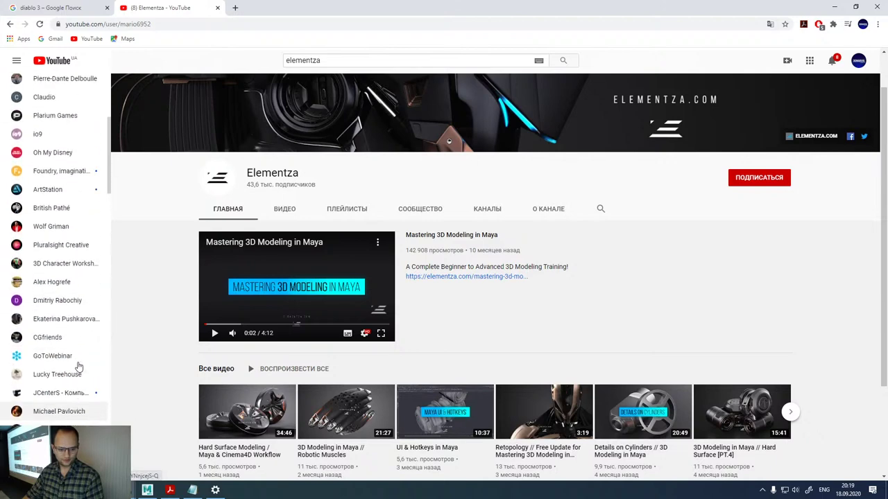
- Search YouTube for flippednormals, open the FlippedNormals channel and look over its home page
left_click(324, 59)
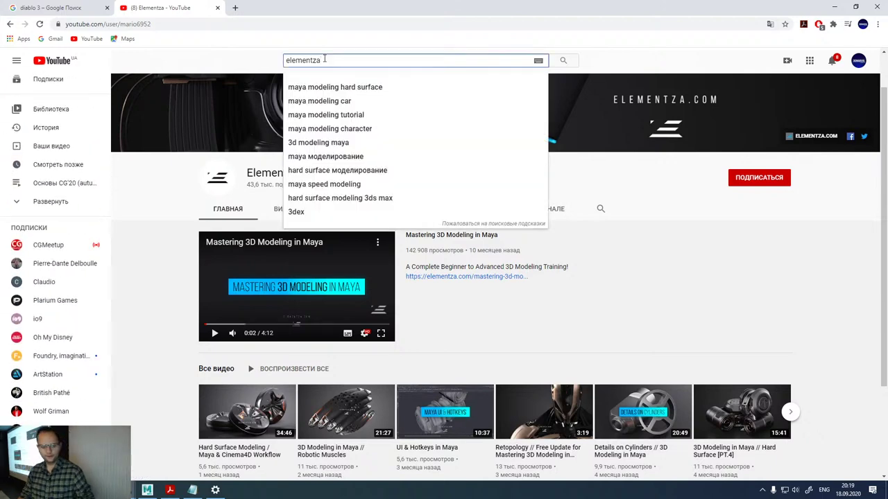
type("flappe")
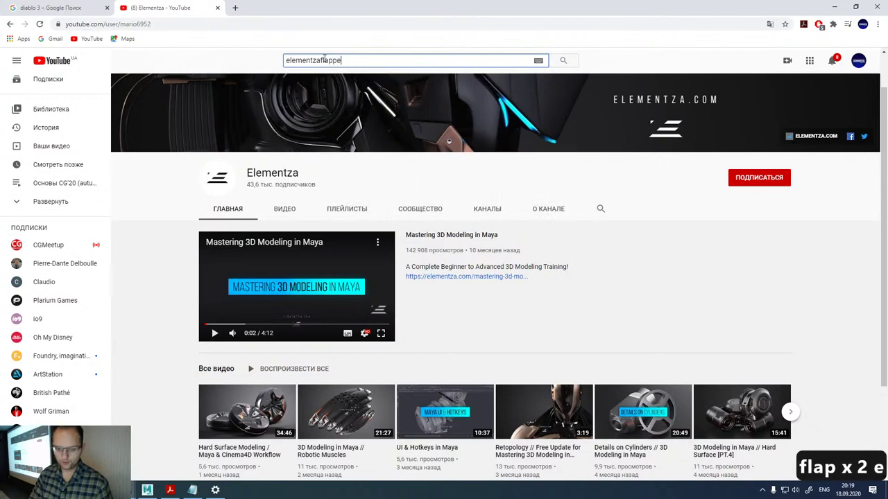
key("BackSpace")
key("BackSpace")
key("BackSpace")
key("BackSpace")
key("BackSpace")
key("BackSpace")
key("BackSpace")
key("BackSpace")
key("BackSpace")
key("BackSpace")
key("BackSpace")
key("BackSpace")
key("BackSpace")
key("BackSpace")
key("BackSpace")
key("BackSpace")
key("BackSpace")
key("BackSpace")
key("BackSpace")
key("BackSpace")
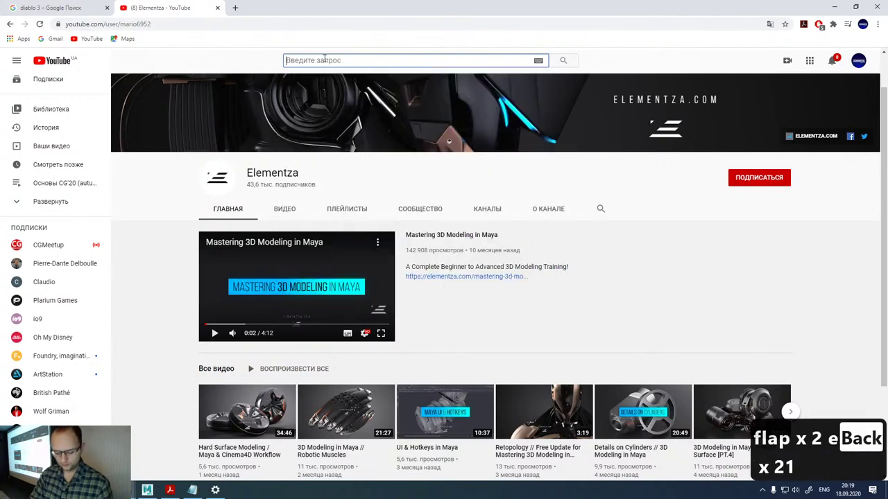
type("flipp")
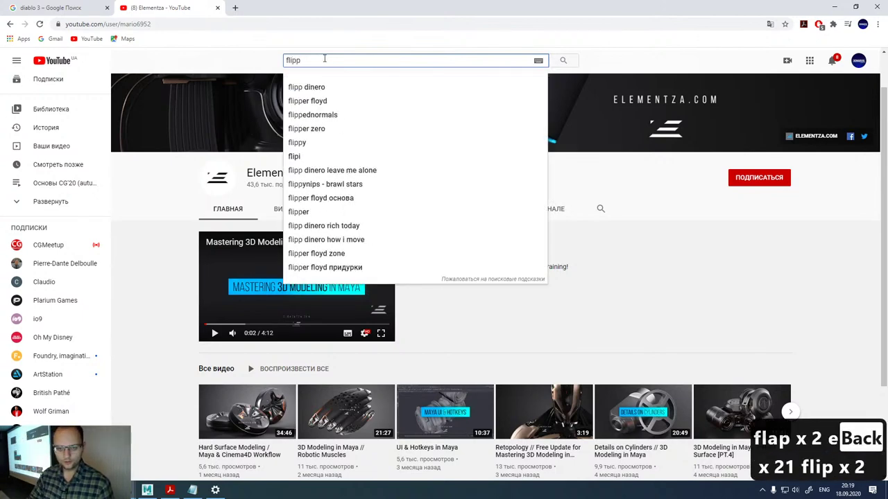
type("ed normal")
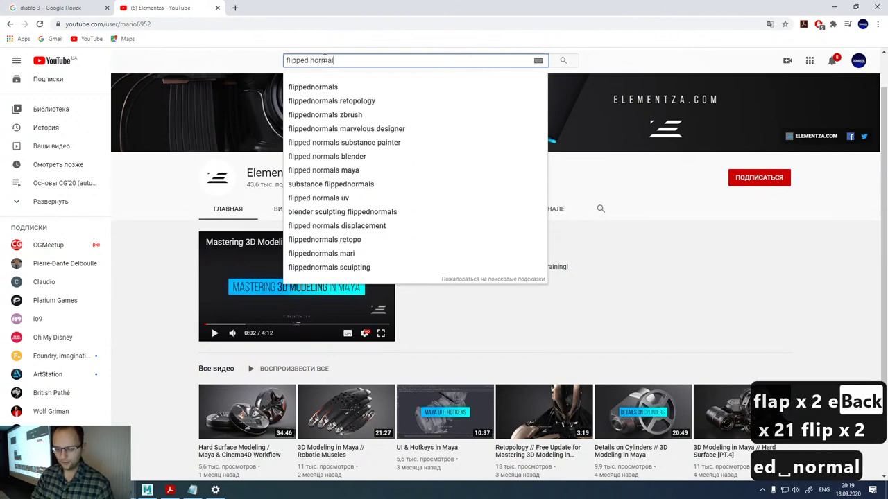
key("Down")
key("Return")
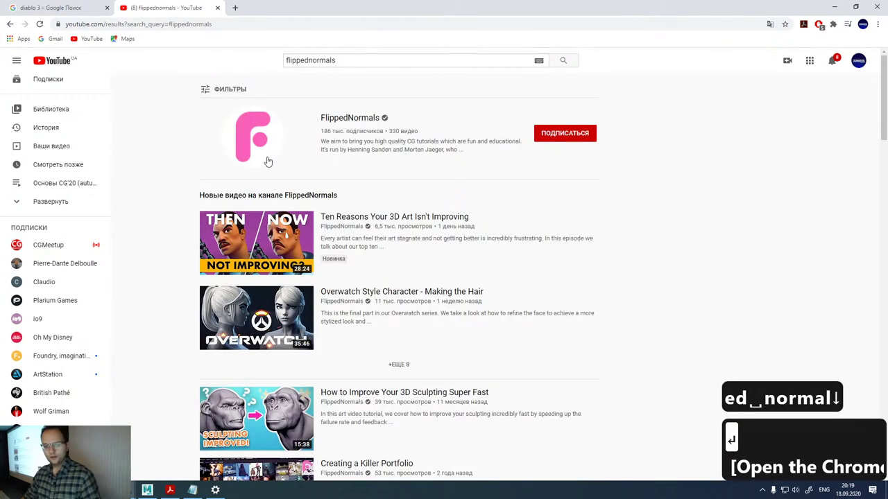
left_click(252, 139)
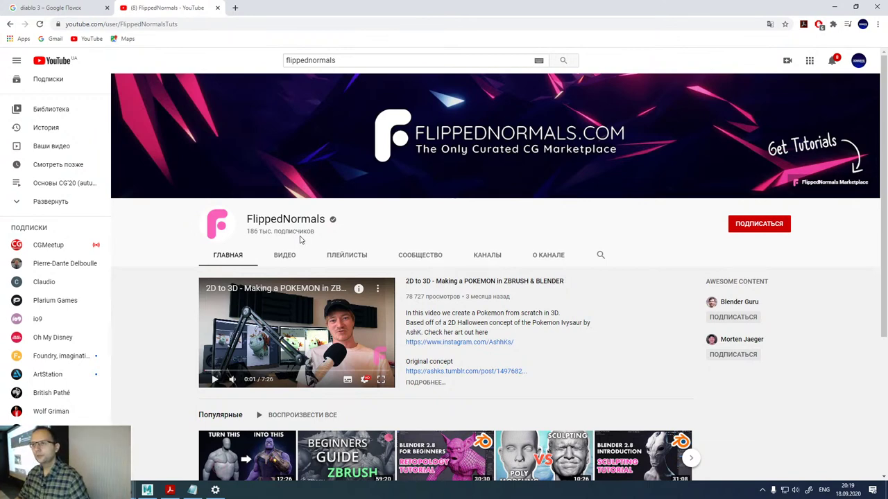
scroll(370, 235, "down", 1)
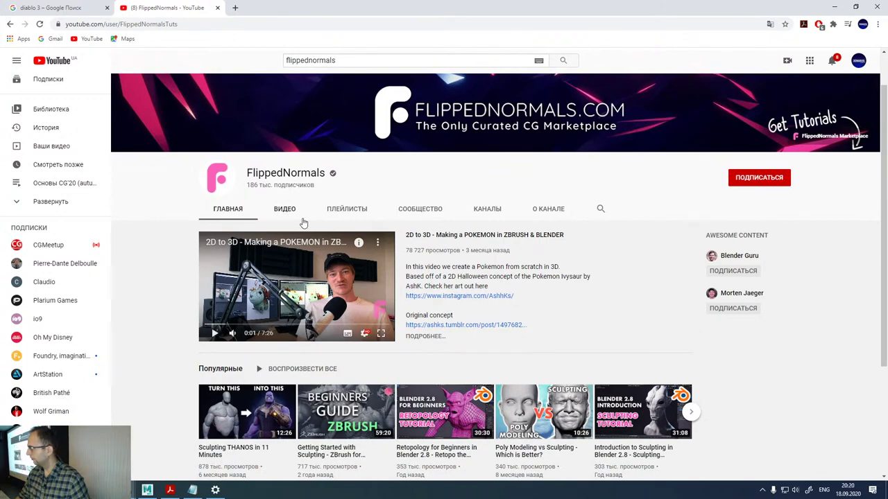
- Search YouTube for cgspeak
left_click(417, 63)
key("BackSpace")
key("BackSpace")
key("BackSpace")
key("BackSpace")
key("BackSpace")
key("BackSpace")
key("BackSpace")
key("BackSpace")
key("BackSpace")
key("BackSpace")
key("BackSpace")
key("BackSpace")
type("cg")
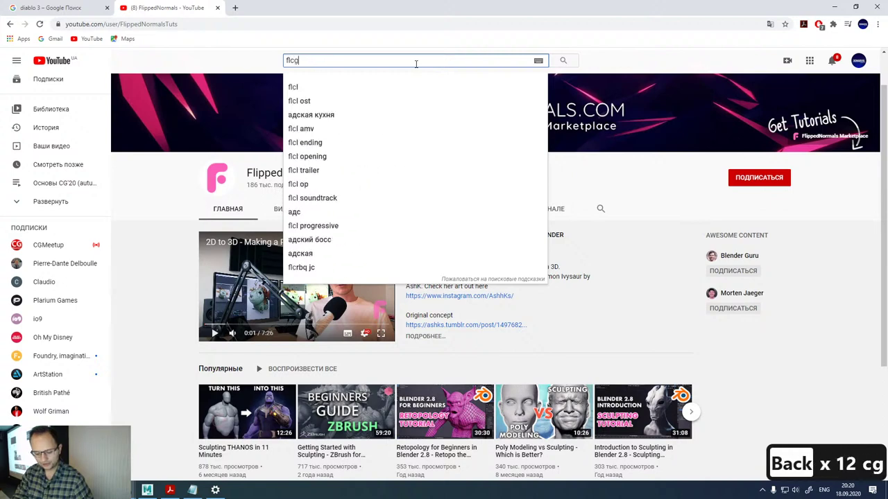
type("speak")
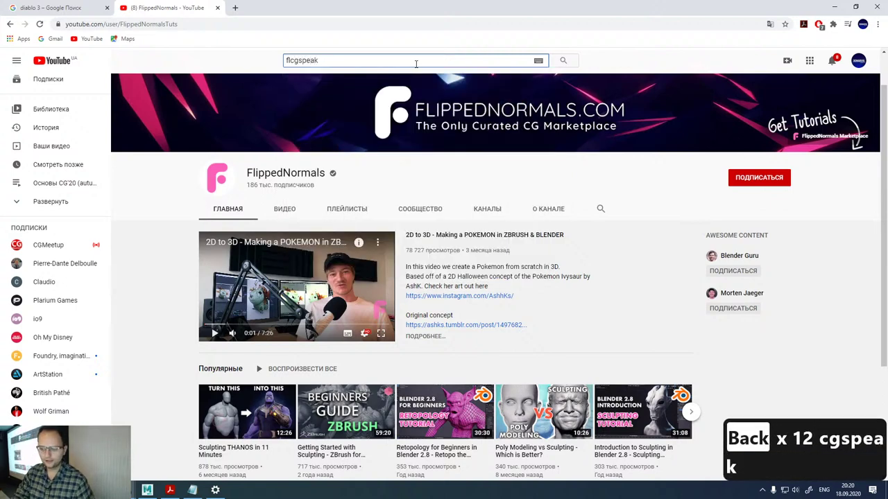
key("Left")
key("Left")
key("Left")
key("Left")
key("Left")
key("Left")
key("Left")
key("Left")
key("Left")
key("Left")
key("Left")
key("Left")
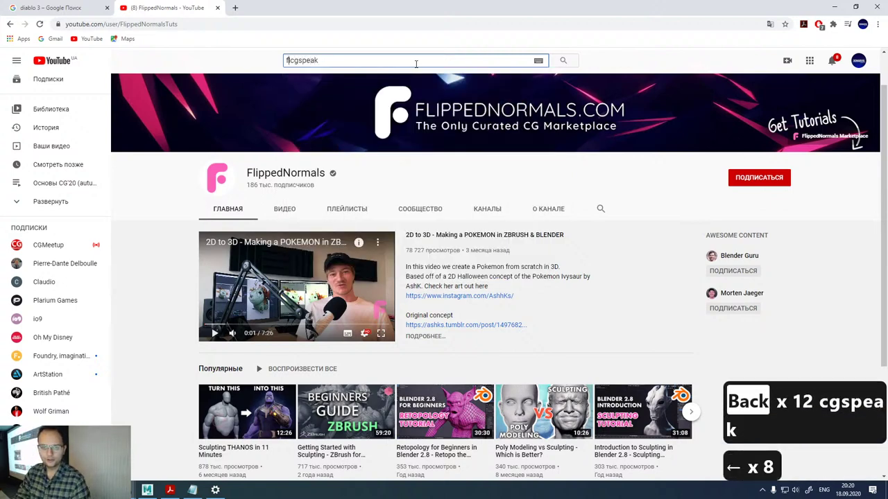
key("Delete")
key("Delete")
key("Return")
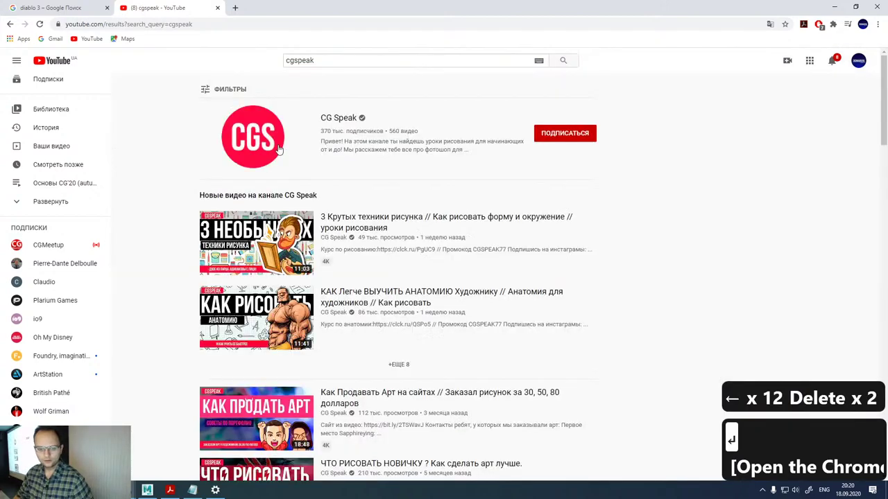
- Open the CG Speak channel, look over its videos and playlists, and return to the search results
left_click(279, 147)
scroll(316, 263, "down", 5)
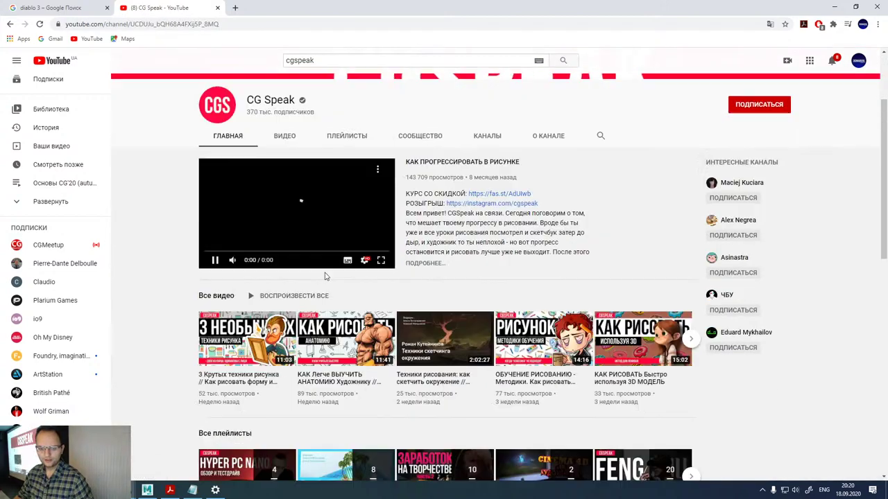
scroll(325, 276, "up", 3)
scroll(325, 276, "down", 2)
scroll(319, 277, "up", 5)
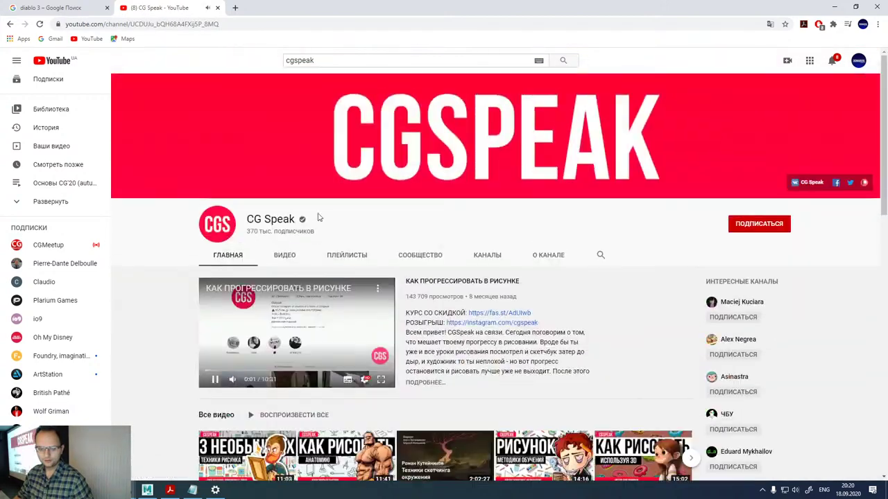
scroll(310, 316, "down", 9)
scroll(310, 317, "down", 2)
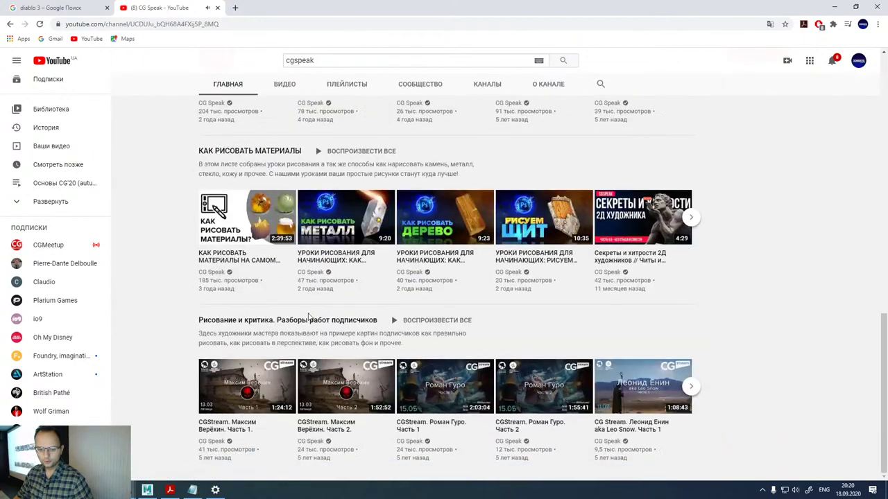
scroll(310, 316, "up", 11)
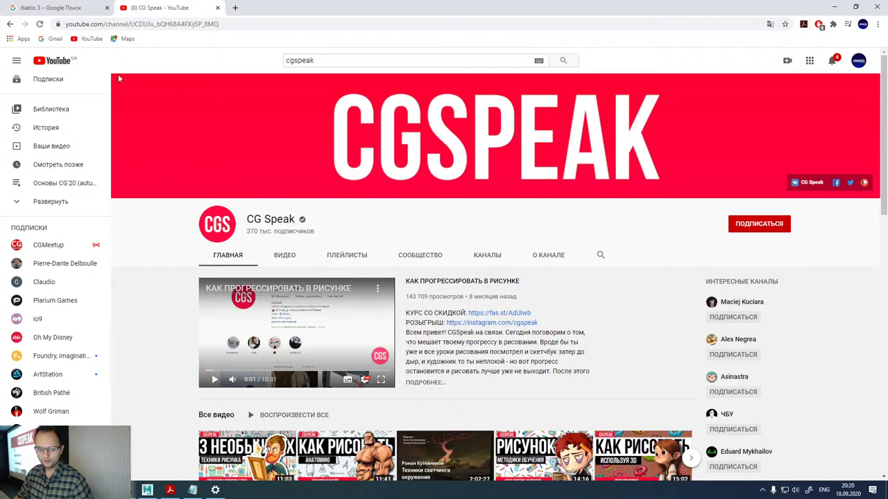
left_click(10, 26)
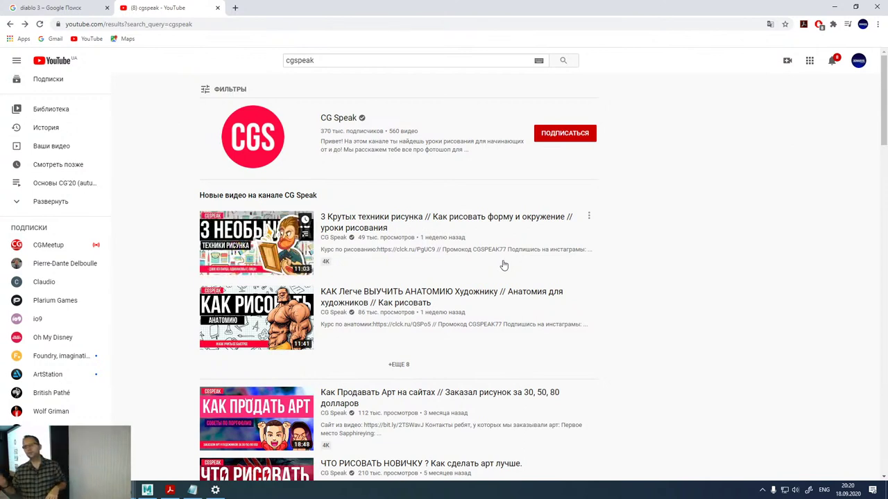
- Search YouTube for "gamedev for girls" and open the GameDev from Girl channel
left_click(345, 60)
key("BackSpace")
key("BackSpace")
key("BackSpace")
key("BackSpace")
key("BackSpace")
key("BackSpace")
key("BackSpace")
key("BackSpace")
key("BackSpace")
key("BackSpace")
key("BackSpace")
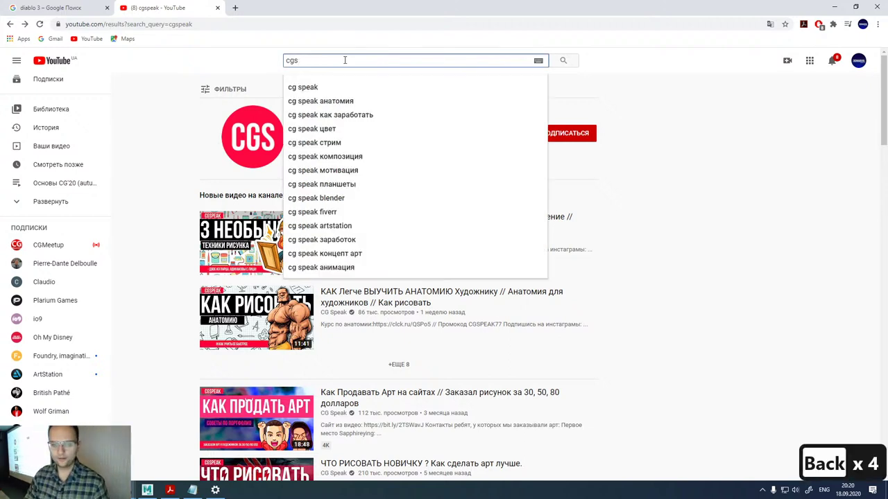
type("ads")
key("BackSpace")
key("BackSpace")
key("BackSpace")
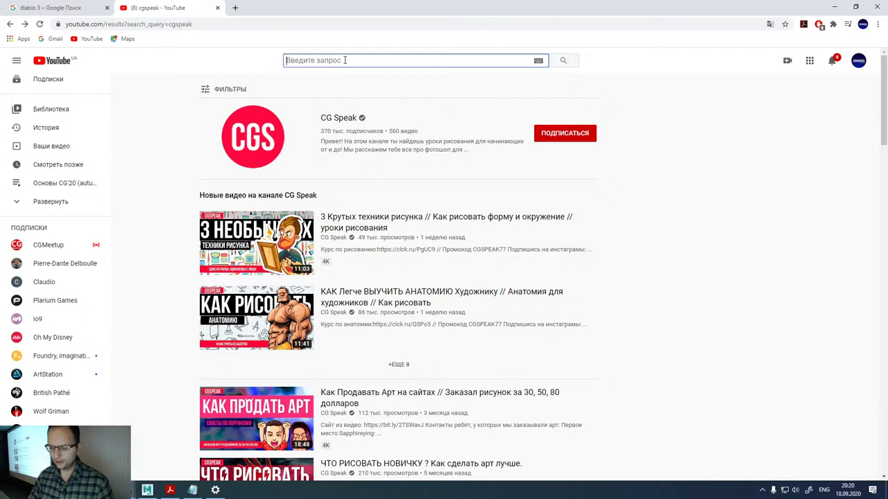
type("ga")
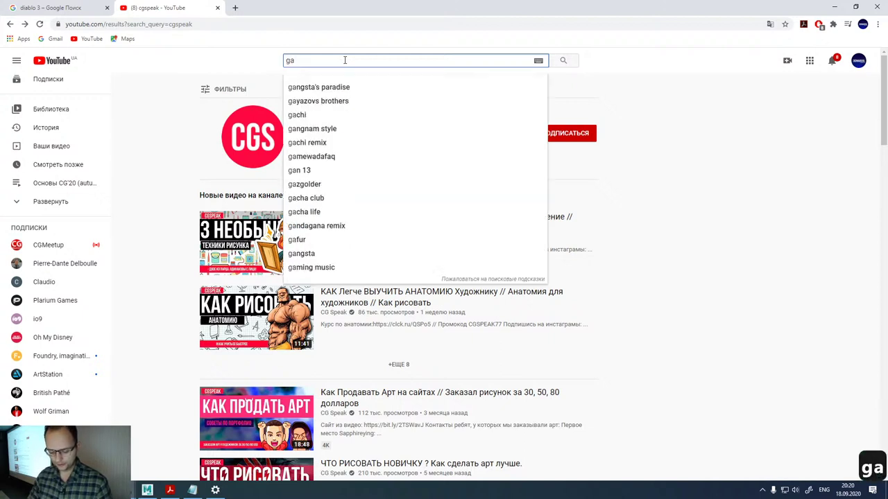
type("medev")
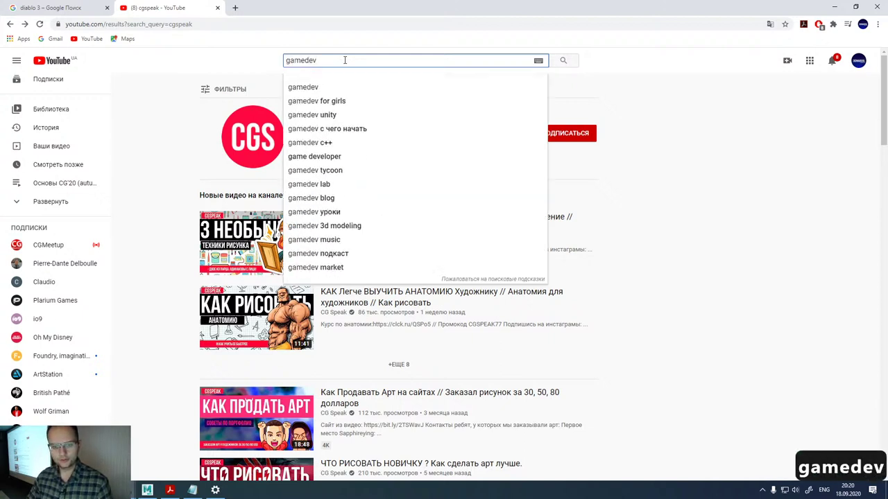
key("Down")
key("Down")
key("Return")
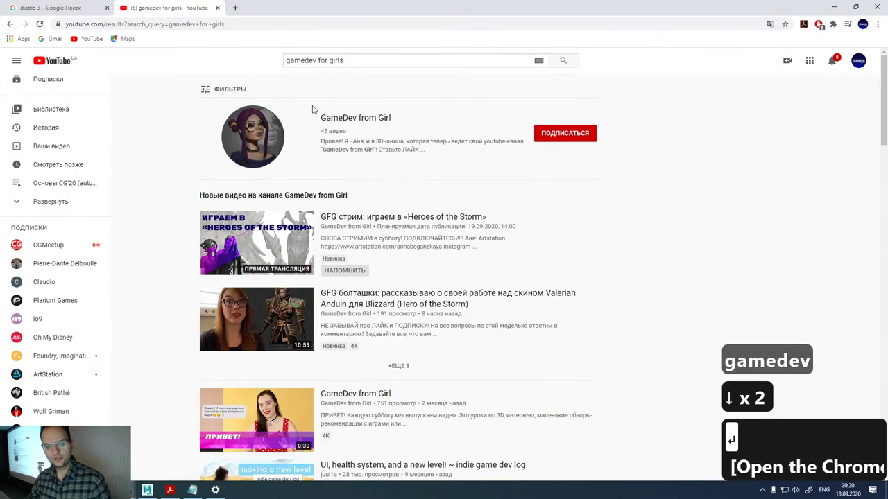
left_click(263, 140)
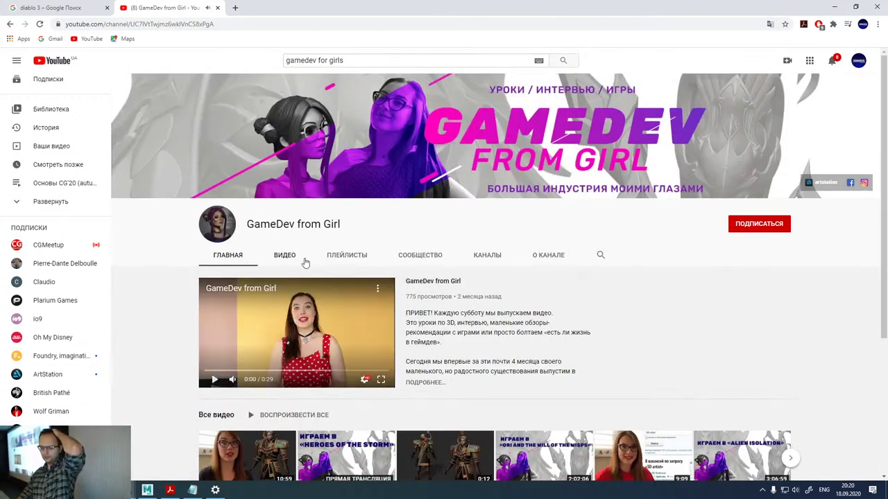
- Look over the GameDev from Girl channel page and the list of subscribed channels
scroll(506, 367, "down", 1)
scroll(505, 367, "up", 1)
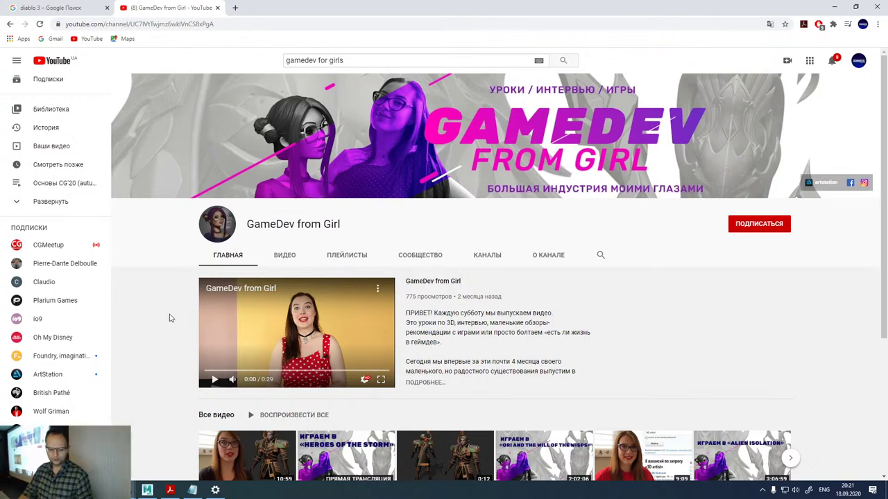
scroll(95, 357, "down", 2)
scroll(368, 364, "down", 1)
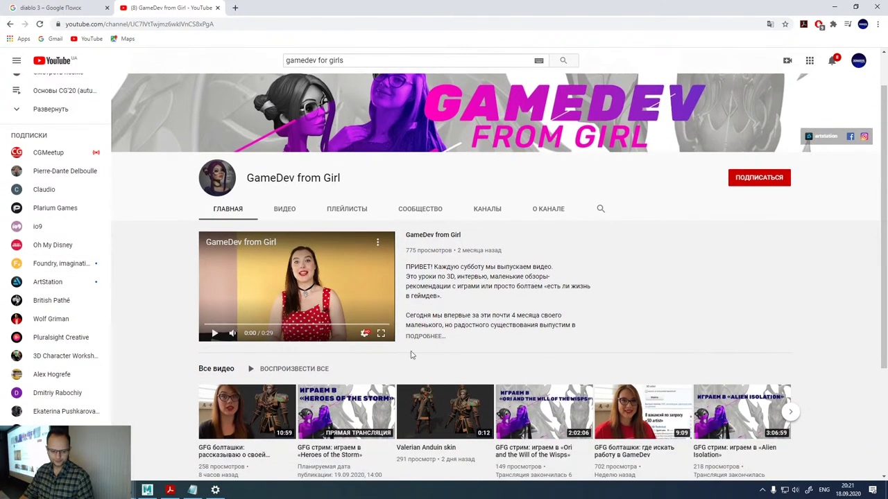
scroll(368, 364, "up", 1)
scroll(16, 347, "down", 2)
scroll(16, 347, "down", 2)
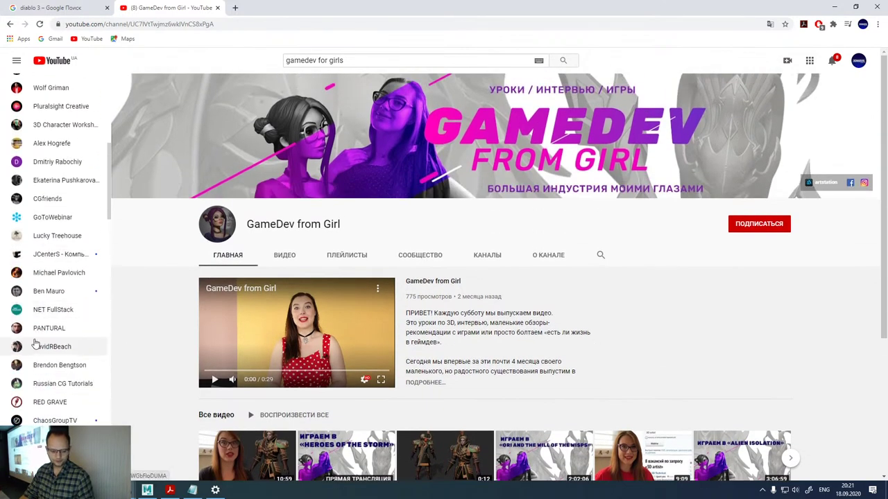
scroll(41, 339, "down", 1)
scroll(42, 339, "up", 6)
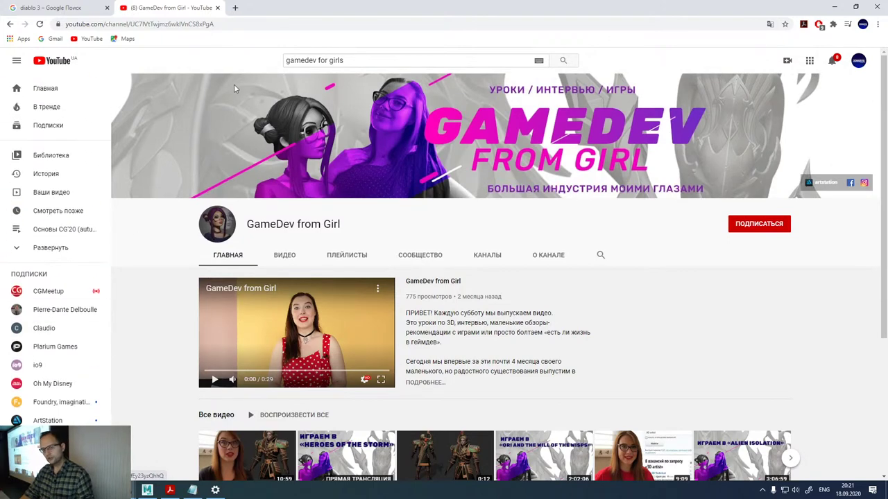
- Close the "diablo 3" Google search page, keeping the YouTube channel open
left_click(86, 9)
left_click(118, 9)
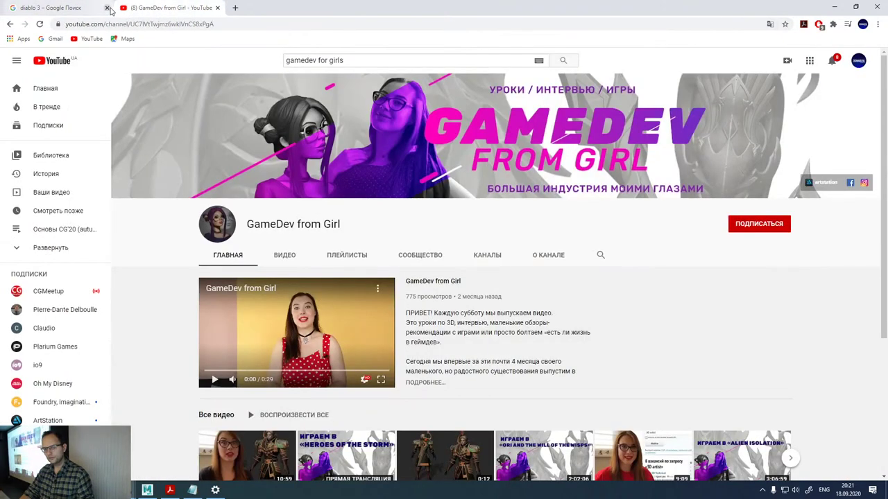
left_click(107, 8)
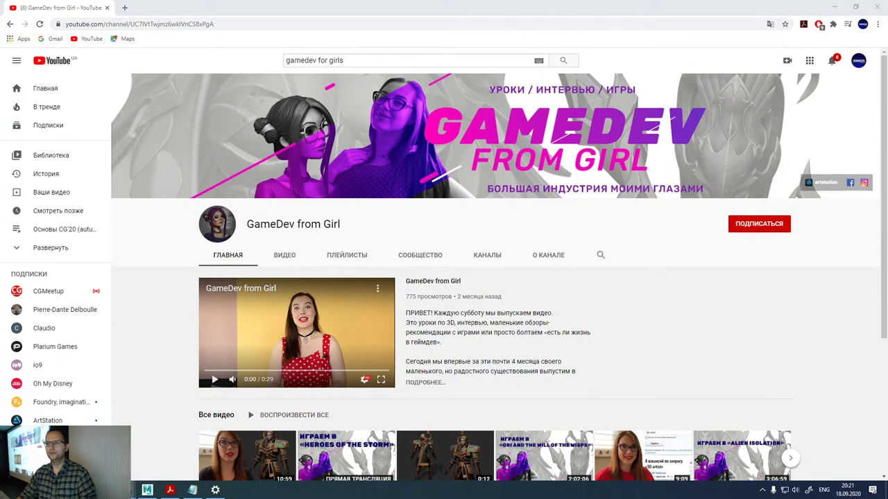
- Look through the results of a YouTube search for "cg allies" and close the page
key("ctrl+c")
left_click(359, 61)
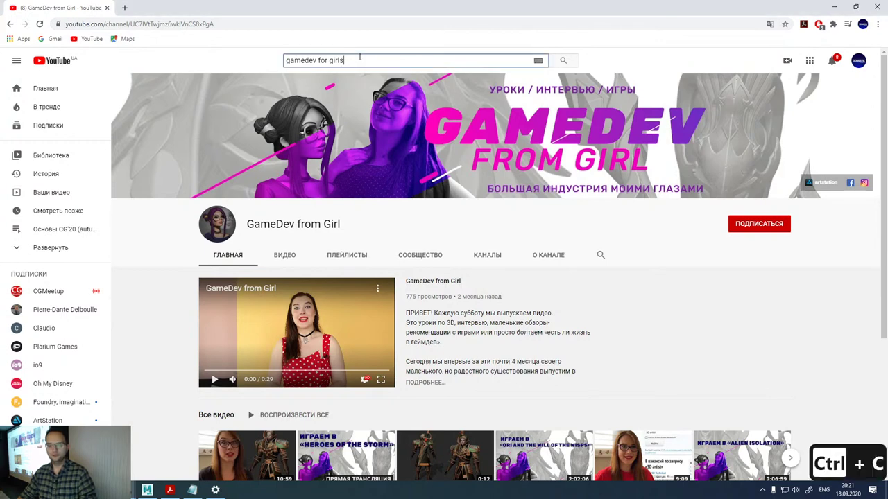
key("ctrl+a")
key("ctrl+v")
key("Return")
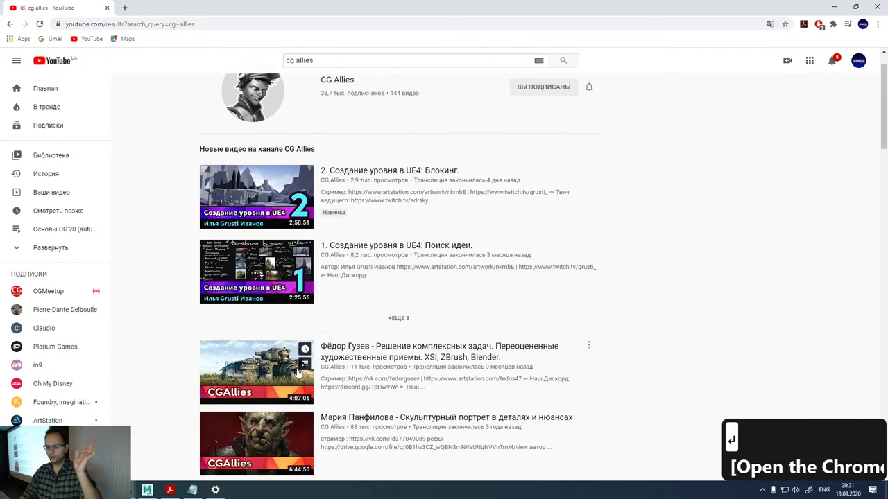
scroll(444, 313, "down", 2)
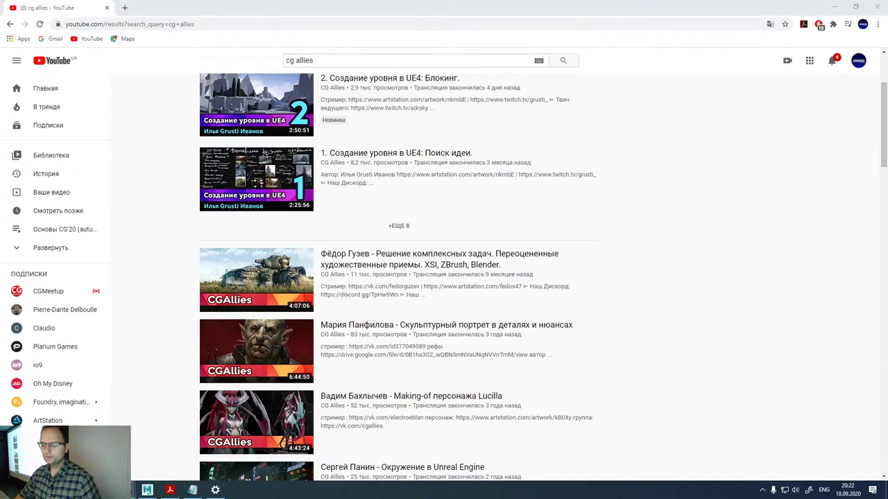
left_click(107, 8)
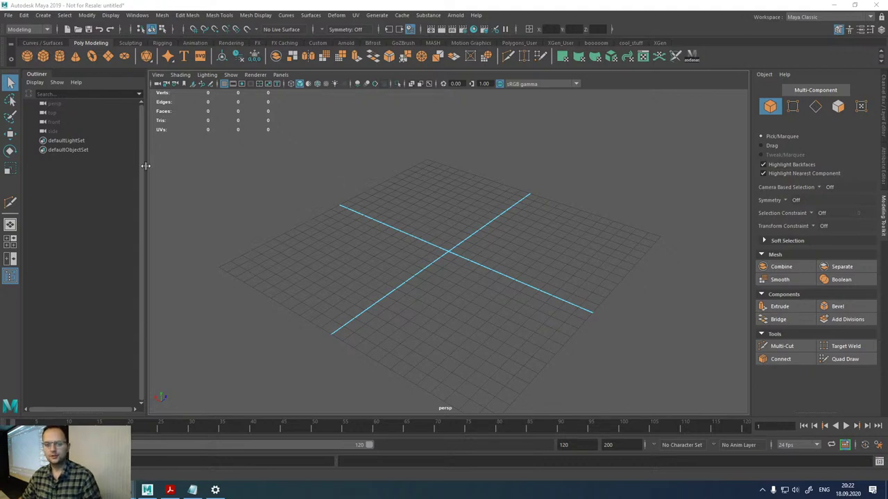
- In Maya, create a polygon cube at the origin and frame it in the perspective view
left_click(43, 56)
key("f")
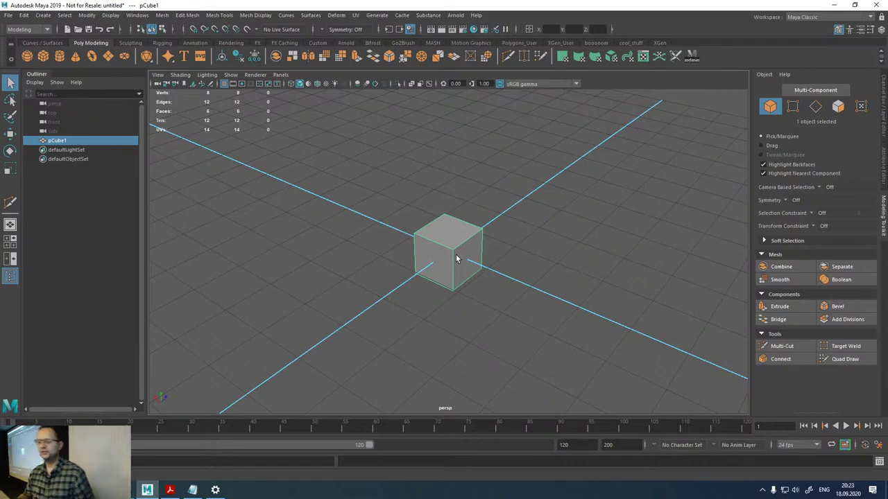
left_click_drag(394, 224, 447, 254, "alt")
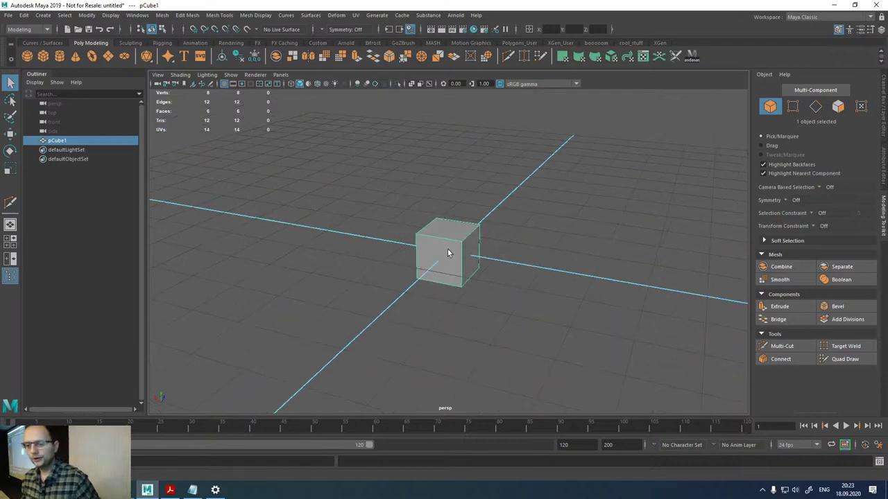
- Detach the list of polygon primitives as a floating window and place it over the viewport's edge
left_click(47, 16)
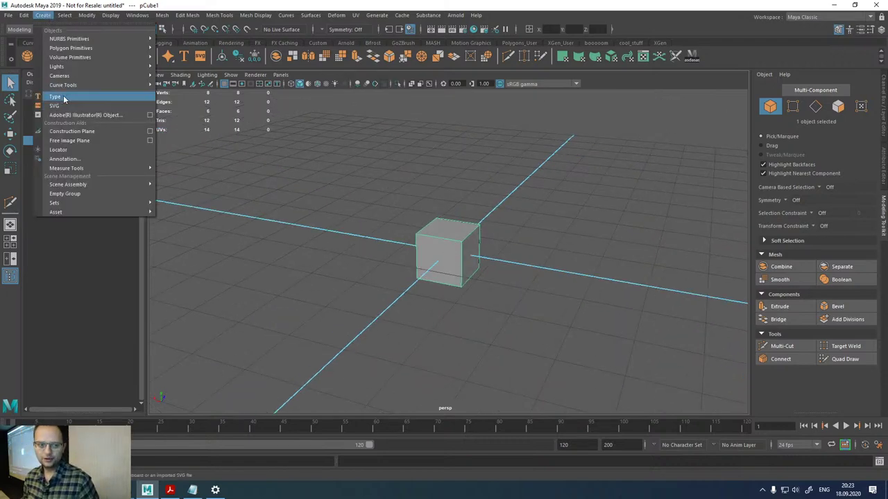
mouse_move(74, 49)
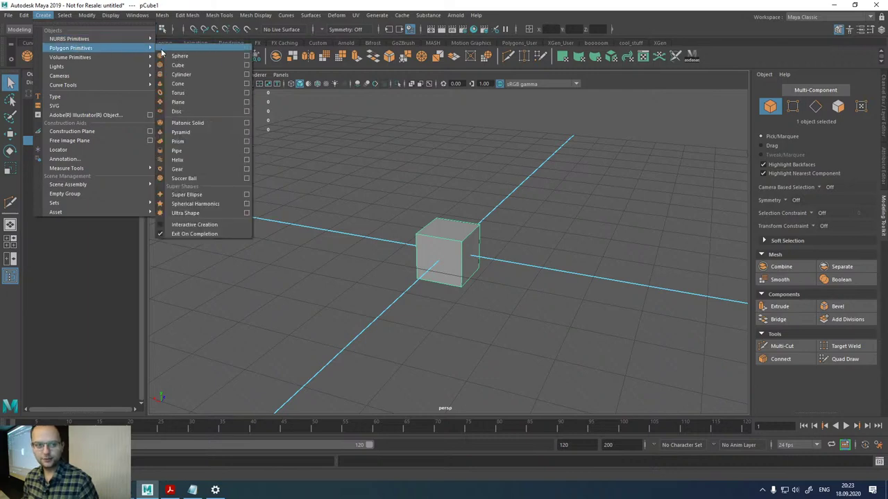
left_click(169, 50)
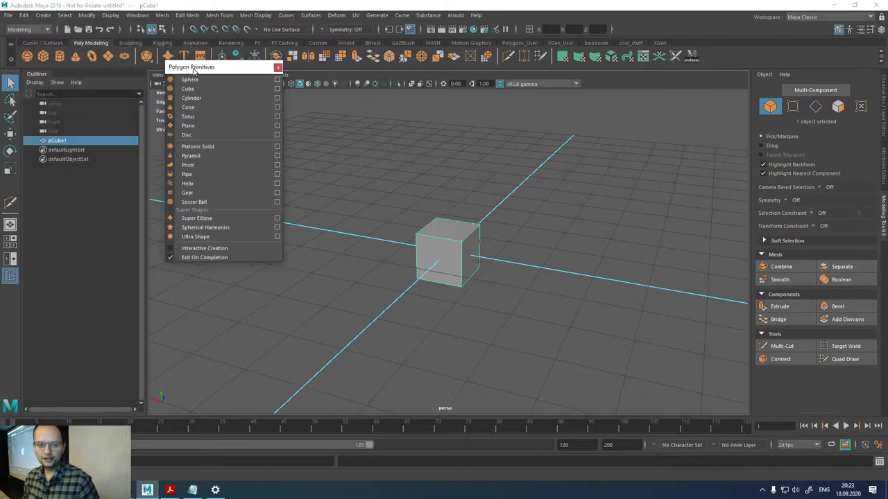
left_click_drag(201, 68, 204, 103)
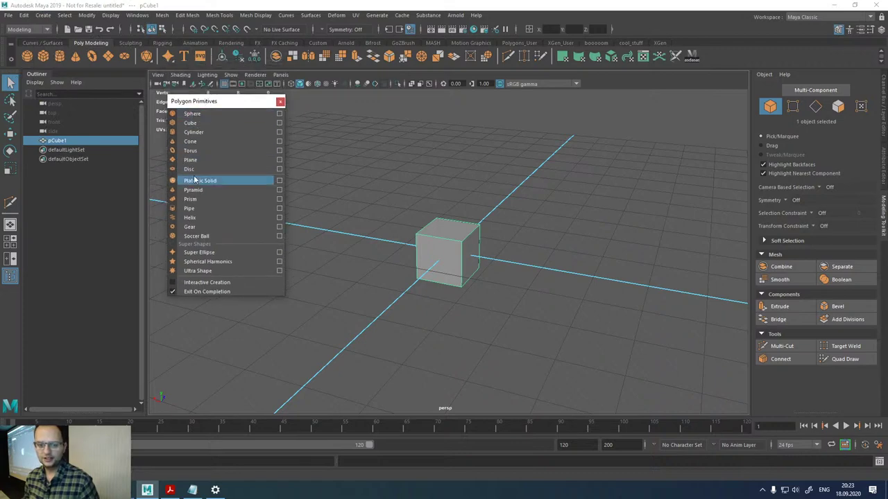
- Create a polygon helix and a polygon gear, and move the gear beside the helix
left_click(200, 217)
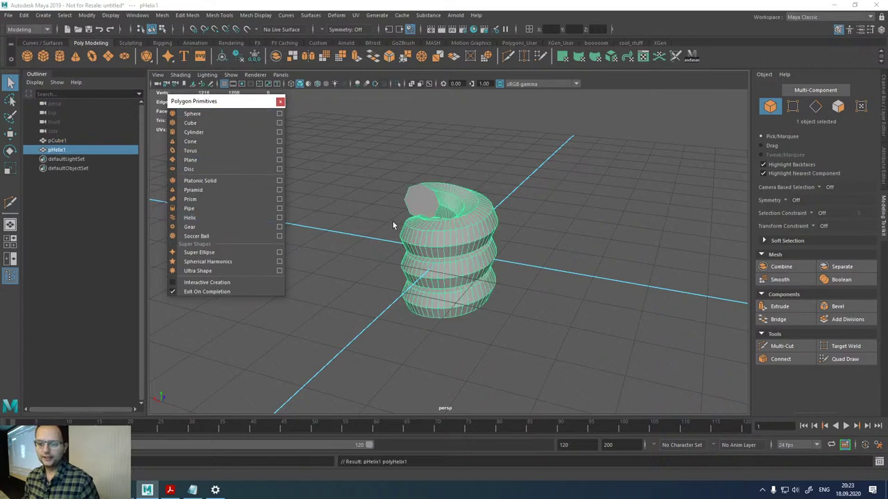
left_click(191, 227)
key("w")
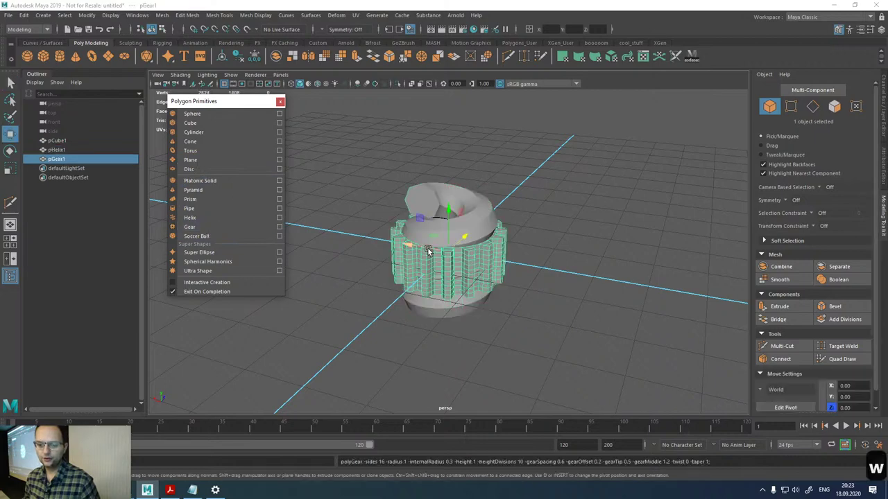
left_click_drag(428, 251, 558, 263)
- Set the gear's number of sides to 7 in its construction history
left_click(882, 156)
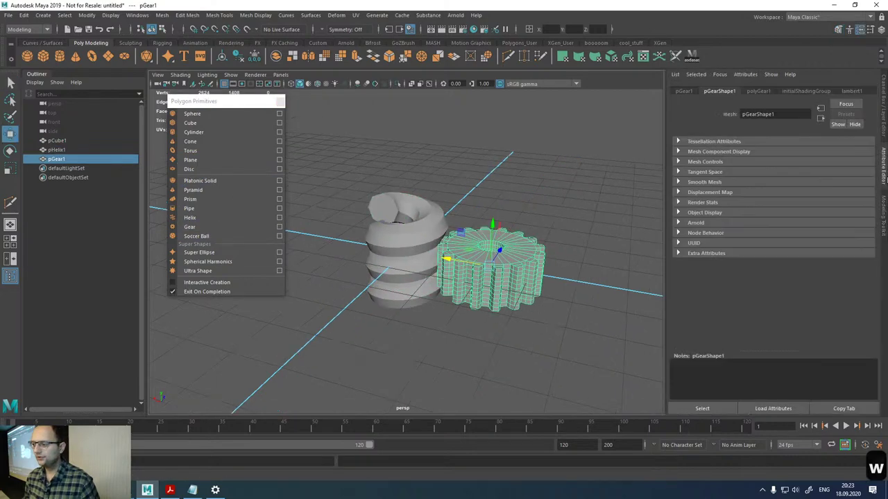
left_click(760, 91)
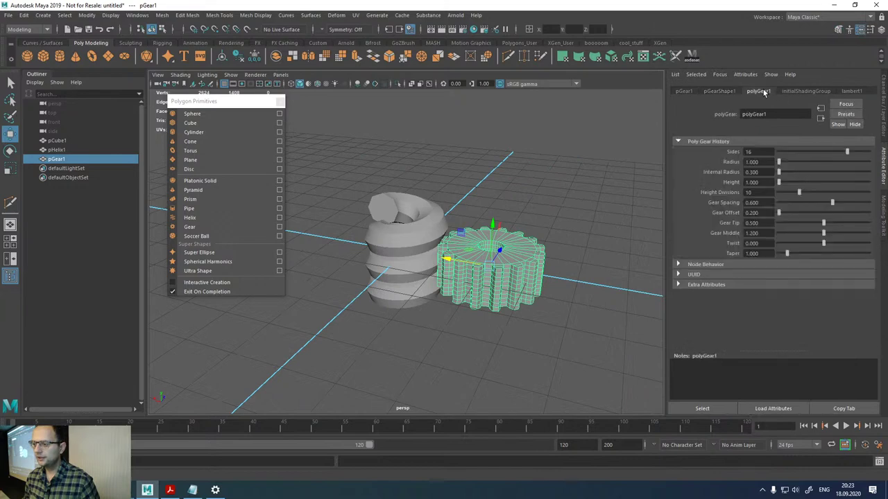
left_click_drag(839, 151, 798, 151)
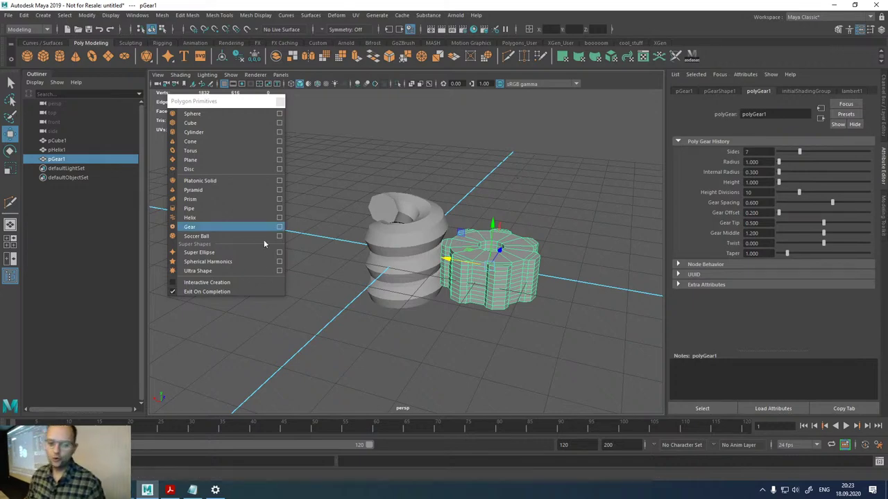
- Create another polygon cube and move it to the side of the helix opposite the gear
scroll(495, 301, "down", 3)
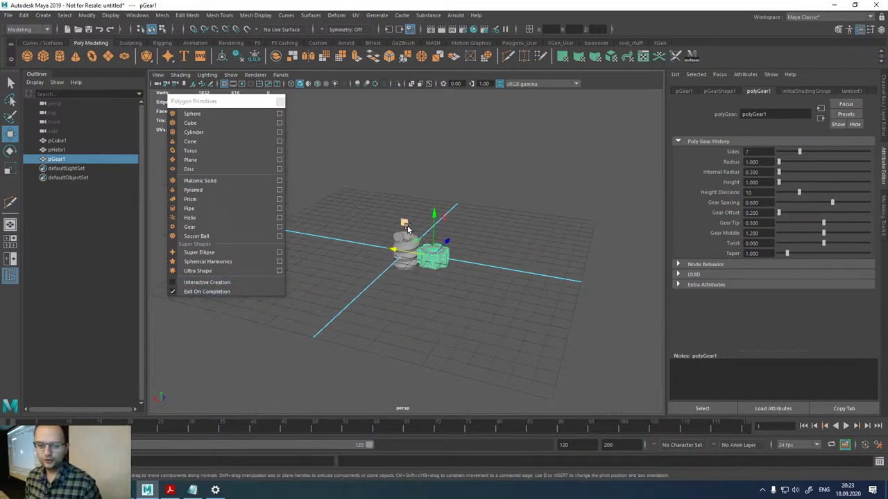
left_click_drag(495, 301, 471, 298, "alt")
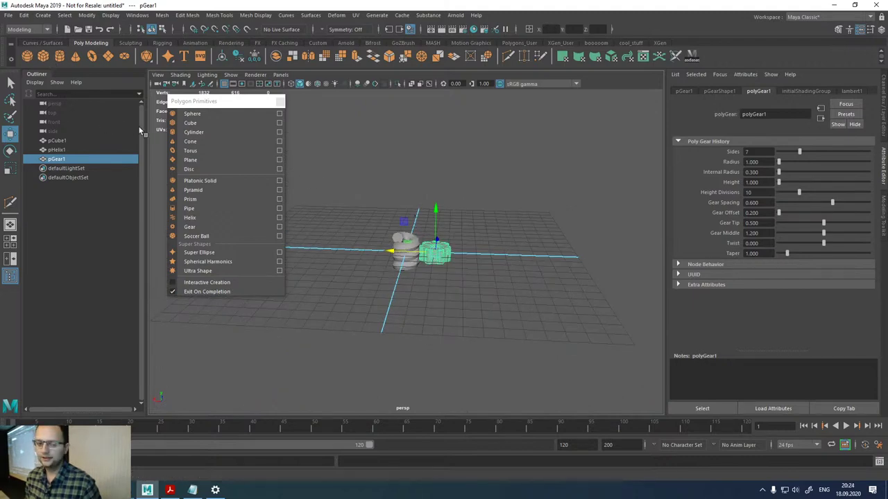
left_click(192, 122)
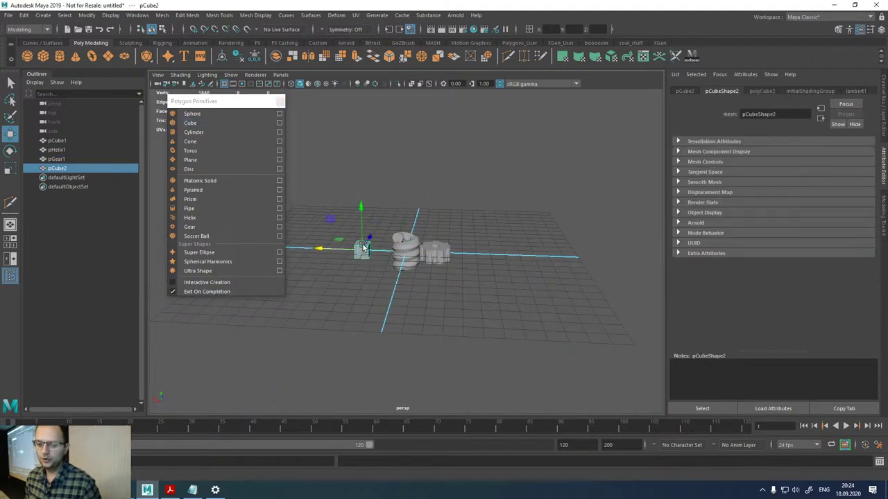
left_click(338, 243)
- Delete all objects from the scene and turn on Interactive Creation for polygon primitives
left_click_drag(338, 243, 531, 349)
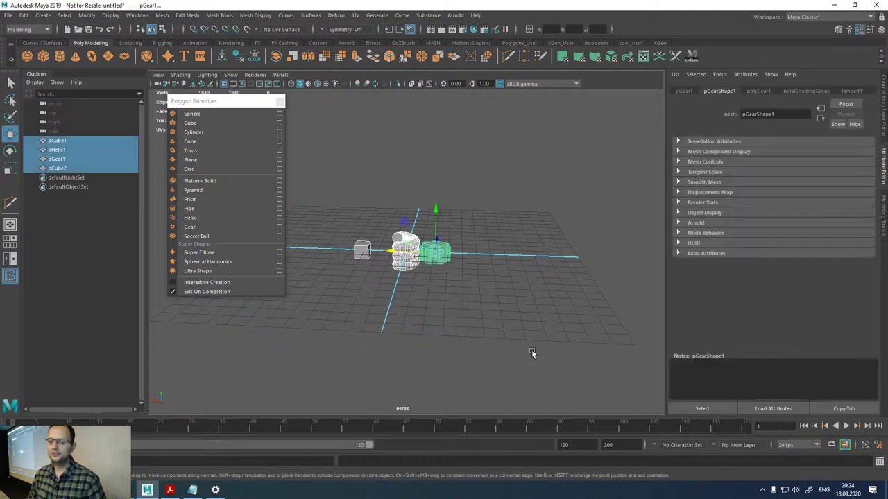
key("Delete")
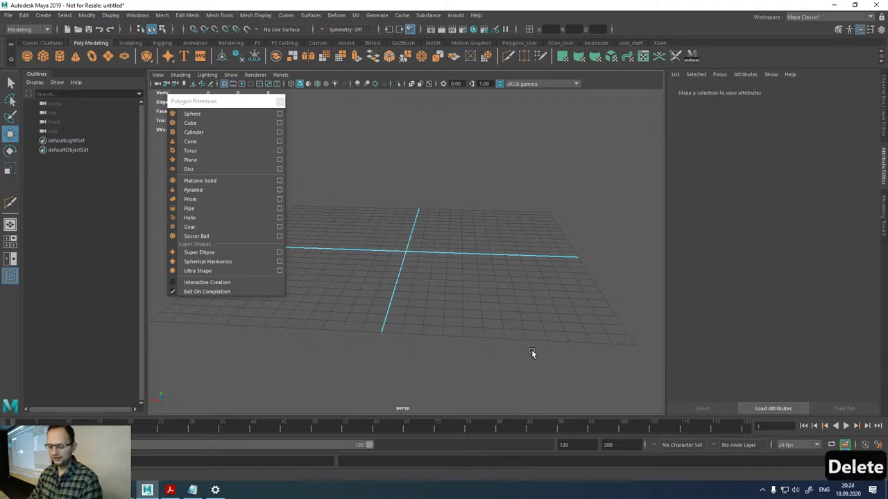
left_click(207, 282)
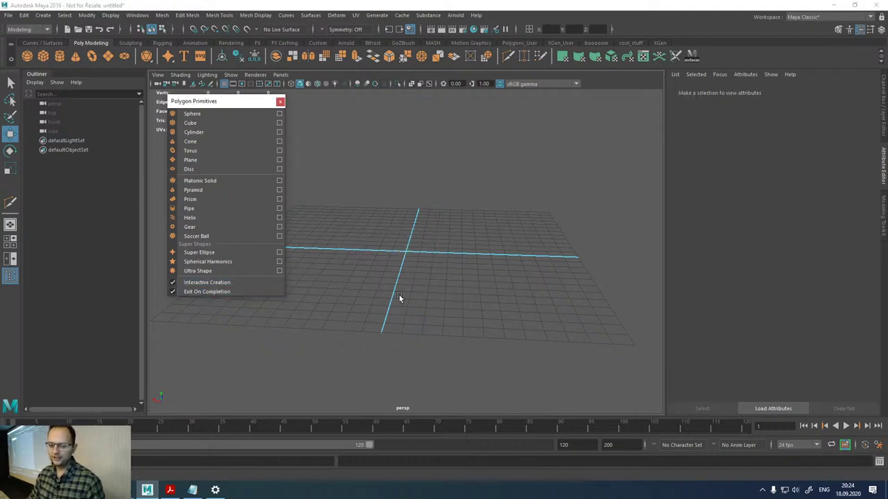
- Draw a polygon cube interactively around the grid's centre, setting its base first and its height second
left_click_drag(390, 237, 424, 271)
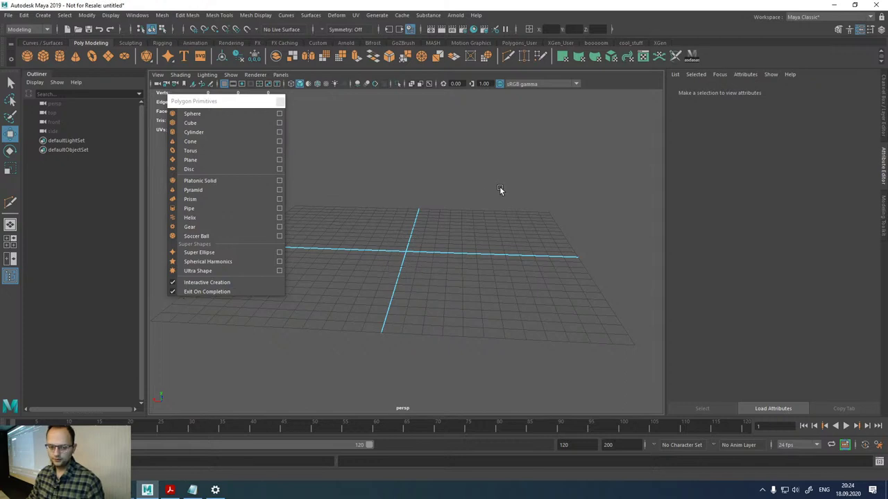
left_click_drag(500, 187, 496, 208, "alt")
left_click(217, 123)
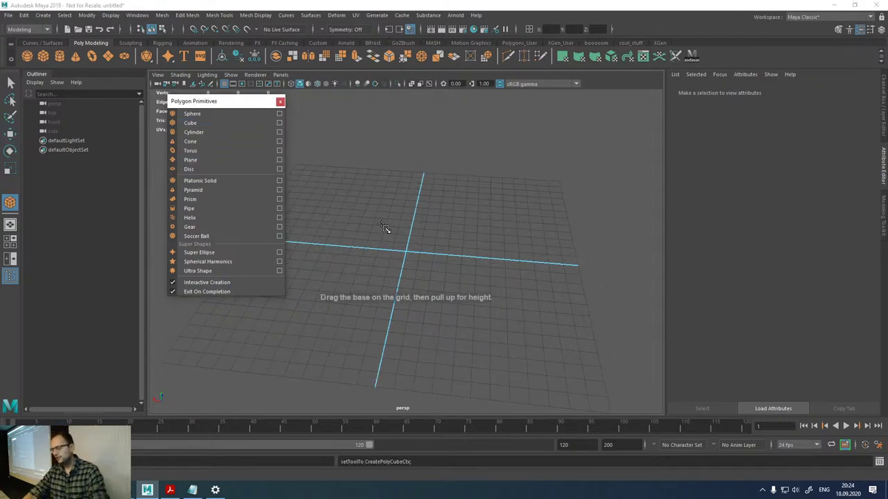
left_click_drag(382, 213, 474, 286)
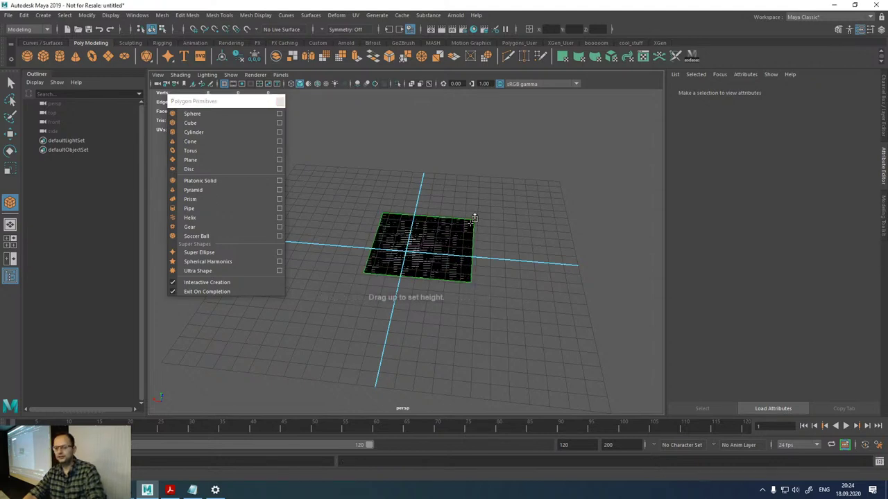
left_click_drag(457, 267, 455, 202)
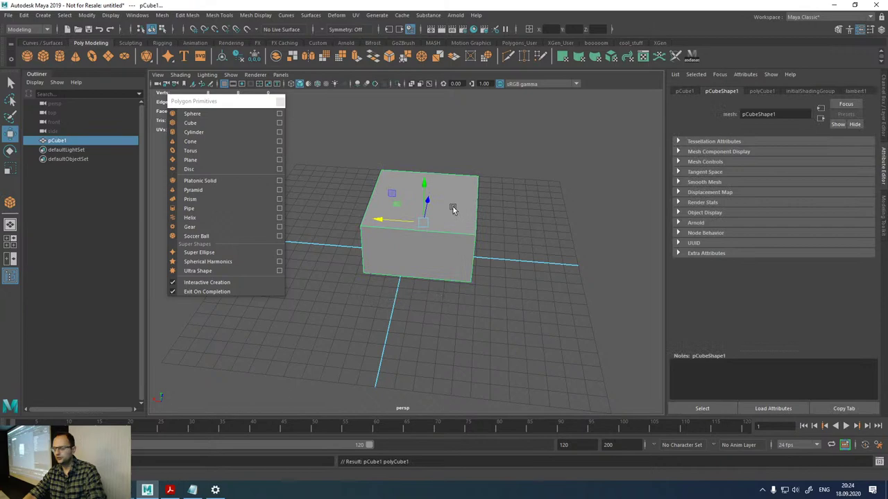
- Draw a large polygon sphere interactively on the grid beside the box
left_click_drag(403, 218, 433, 217, "alt")
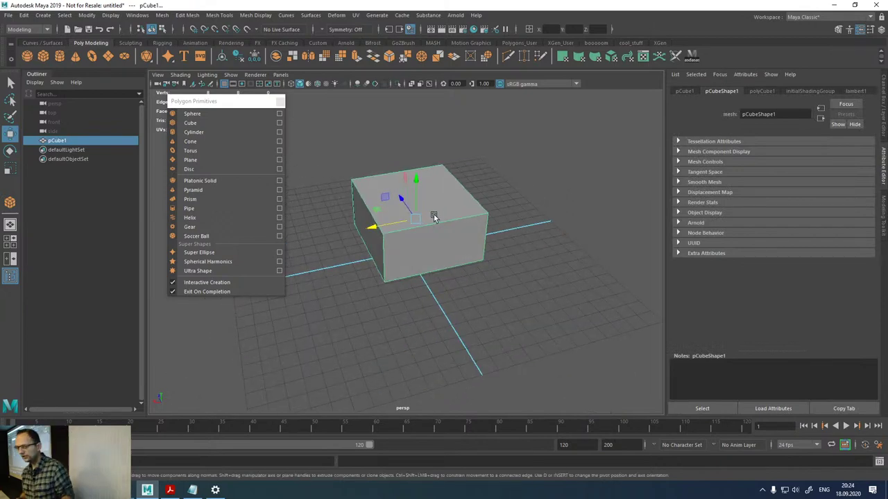
left_click(216, 113)
left_click_drag(546, 305, 594, 339)
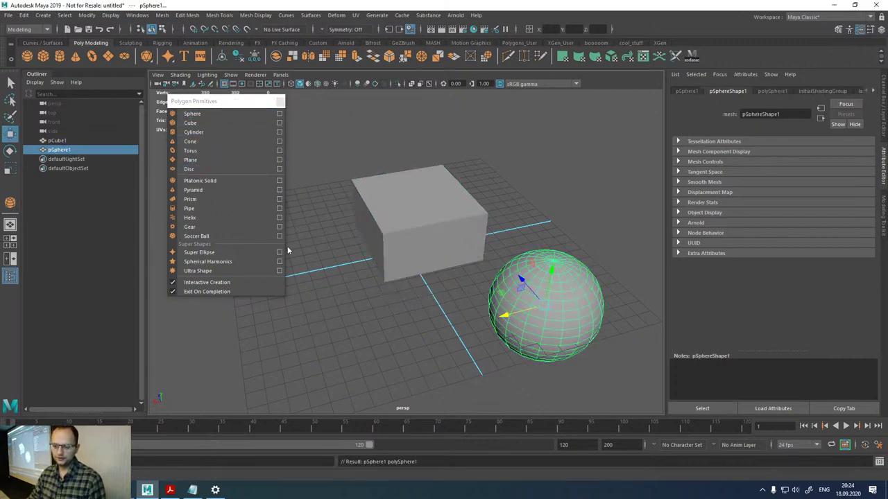
- Look briefly at the four-view layout and draw a polygon torus on the other side of the box from the sphere
key("space")
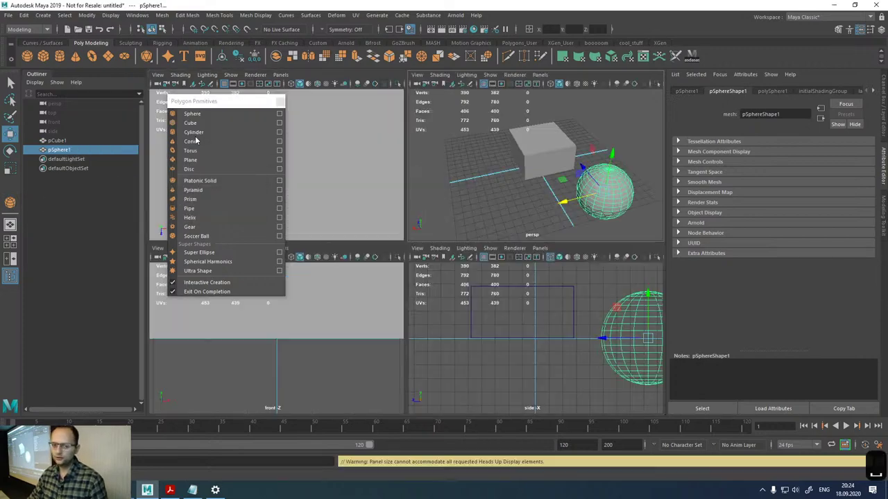
key("space")
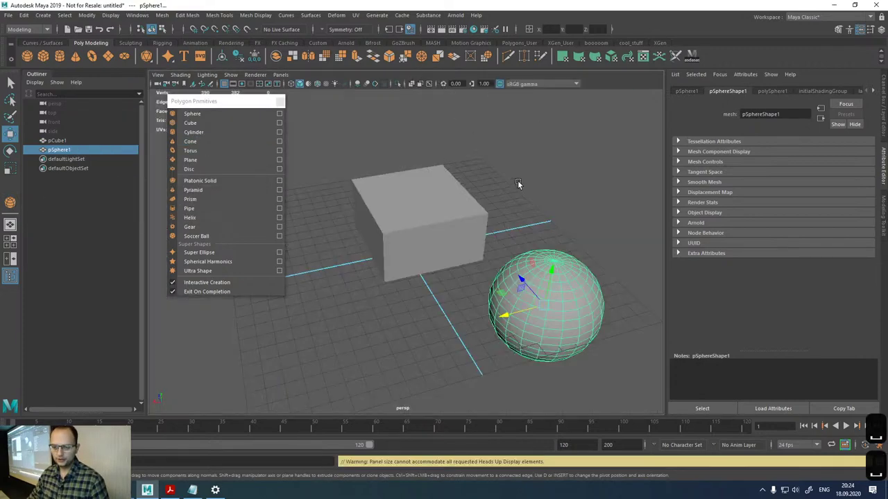
left_click(218, 152)
left_click_drag(308, 291, 340, 300)
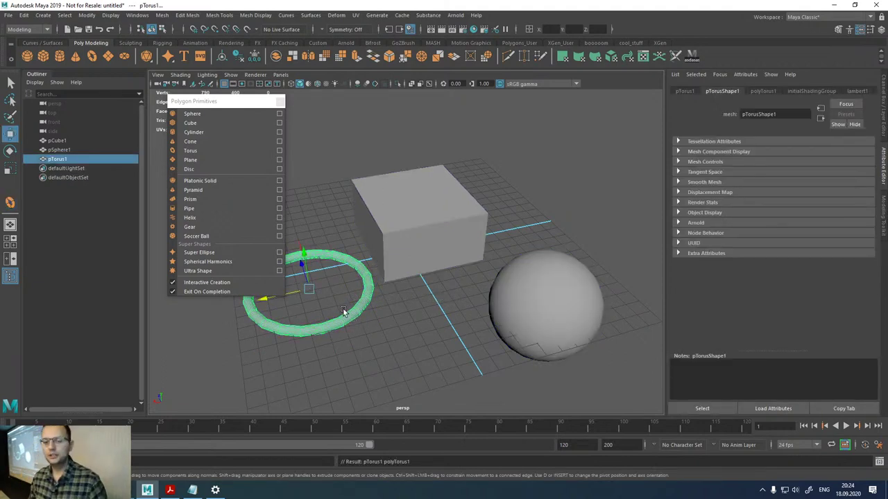
scroll(344, 312, "down", 2)
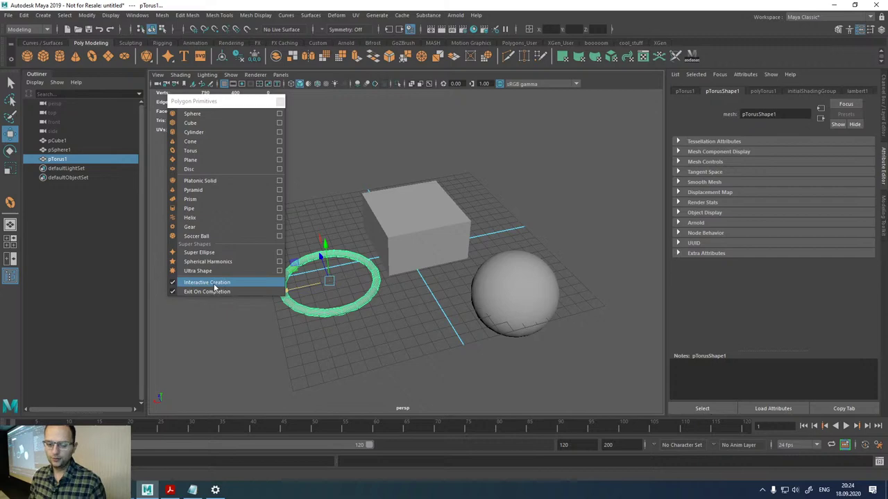
- Select the box, sphere and torus together and delete them
left_click(365, 329)
left_click_drag(347, 198, 575, 423)
key("Delete")
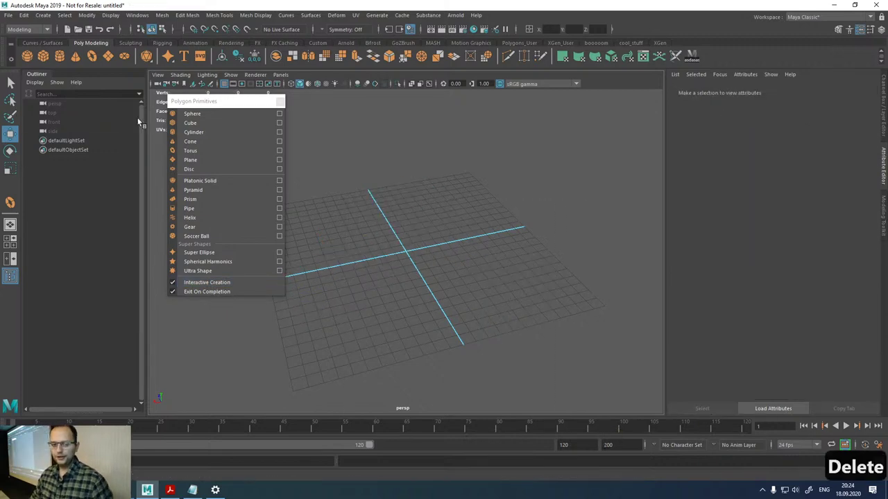
- Turn off Interactive Creation for polygon primitives
left_click(42, 56)
scroll(443, 229, "up", 2)
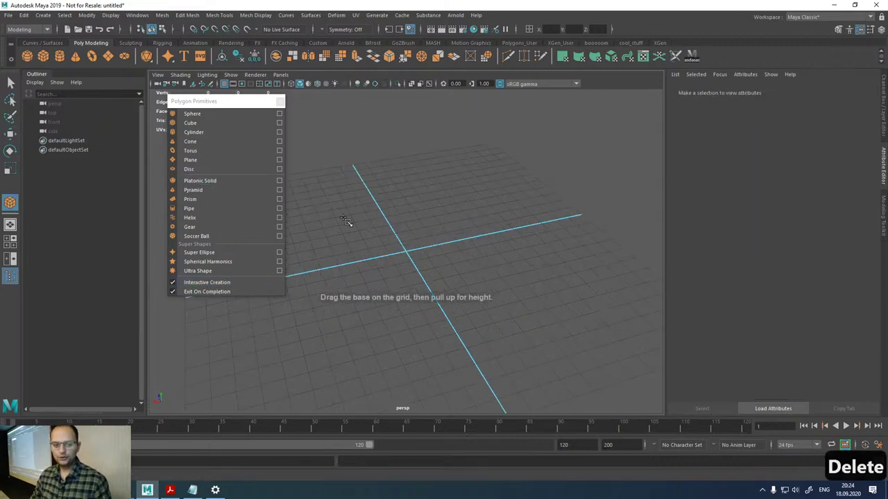
left_click(203, 283)
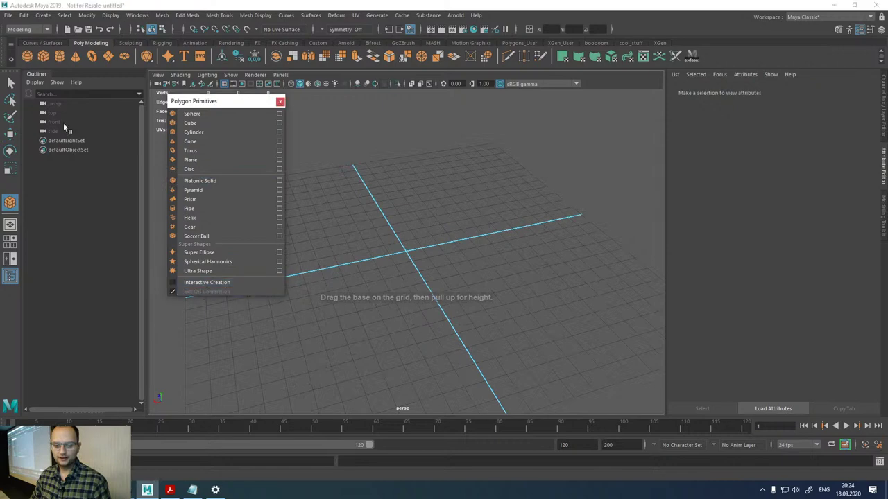
- Create a polygon cube and a polygon cylinder at the origin and move the cylinder beside the cube
left_click(43, 56)
left_click(59, 56)
scroll(389, 224, "up", 2)
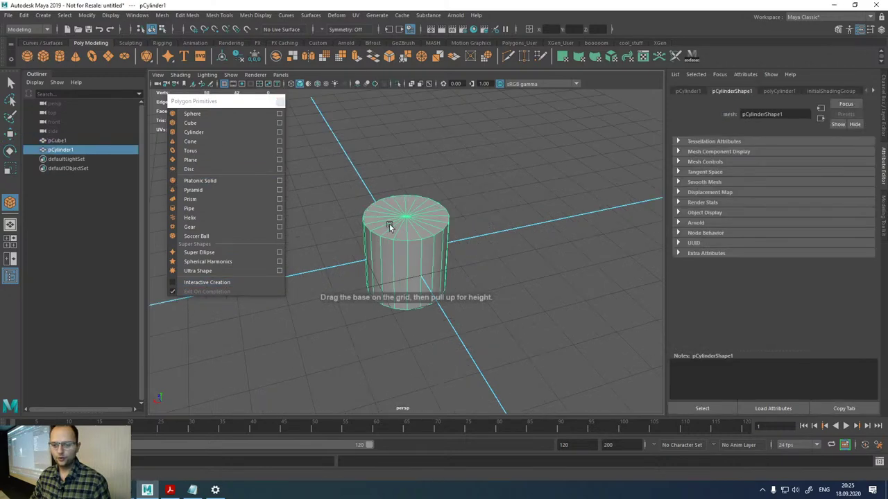
key("w")
left_click_drag(378, 251, 470, 248)
scroll(424, 302, "up", 2)
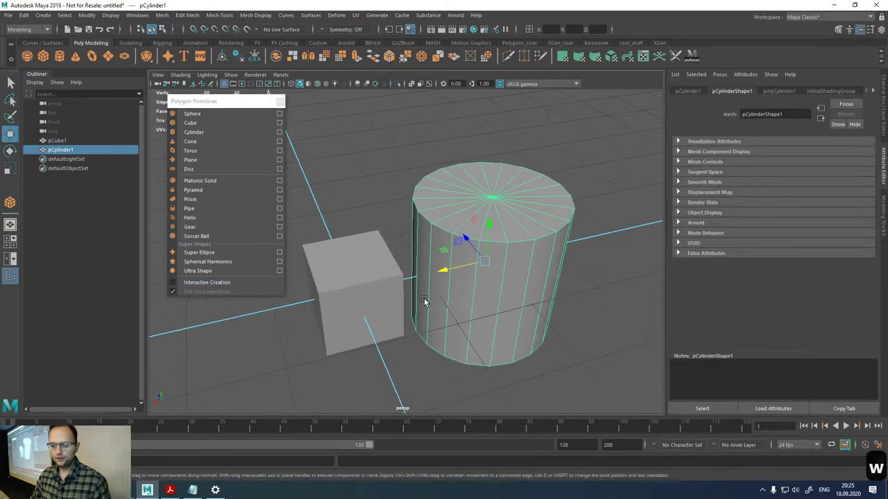
- Select the cylinder and switch it to edge selection mode
left_click(389, 172)
scroll(416, 195, "down", 2)
left_click(439, 214)
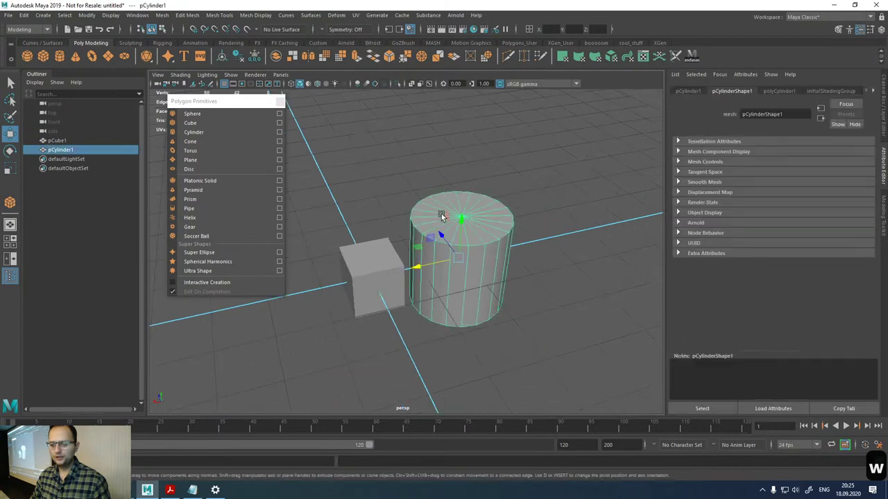
right_click(494, 218)
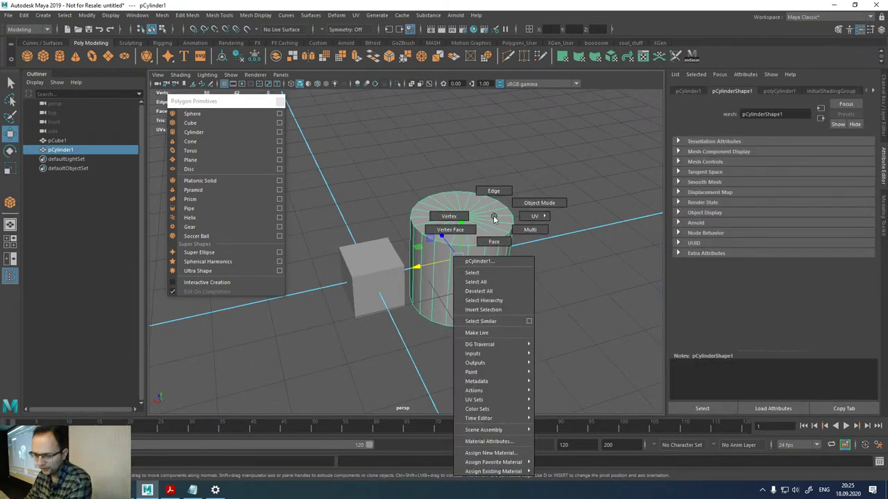
right_click_drag(496, 201, 493, 192)
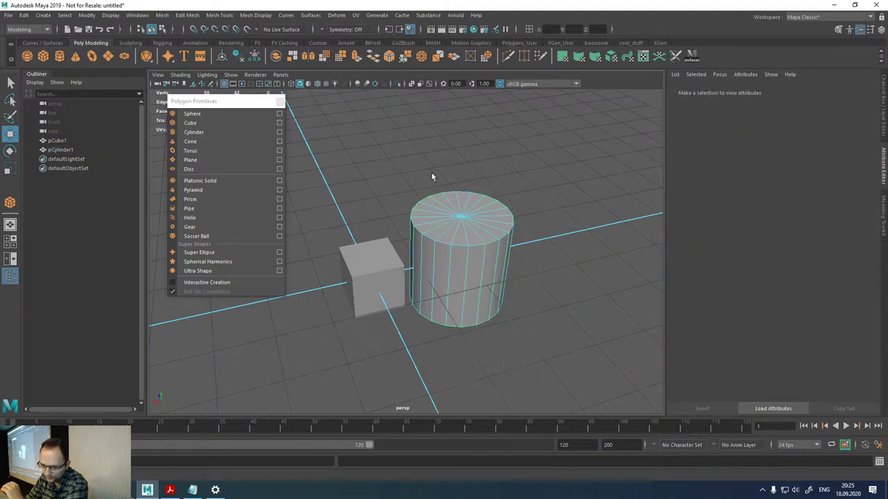
- Switch the cylinder to vertex selection mode and select all of its vertices
left_click(444, 236)
right_click_drag(445, 235, 393, 182)
key("w")
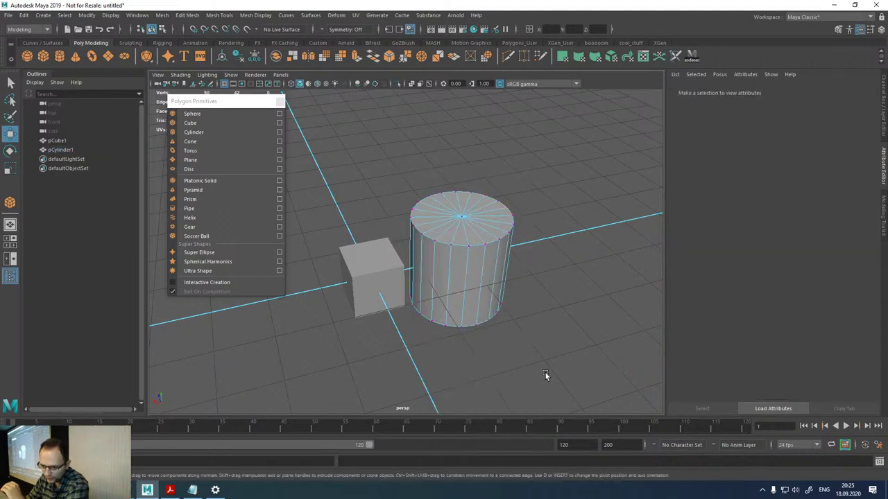
left_click_drag(545, 372, 398, 177)
- Switch the cylinder to face selection mode and from there to vertex face mode
right_click(484, 209)
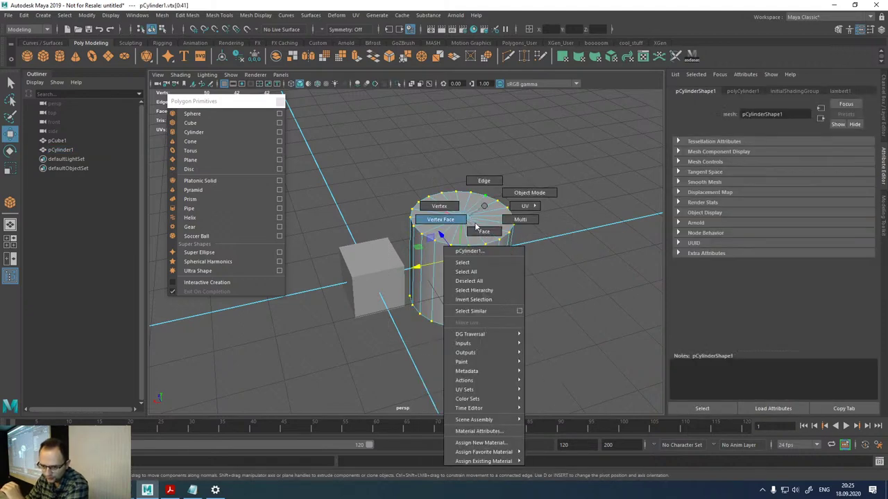
left_click(483, 232)
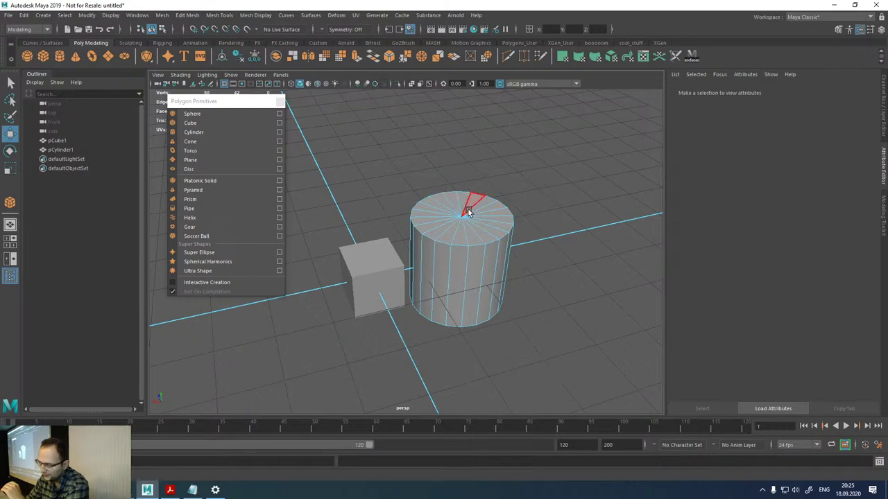
right_click(469, 210)
left_click(427, 223)
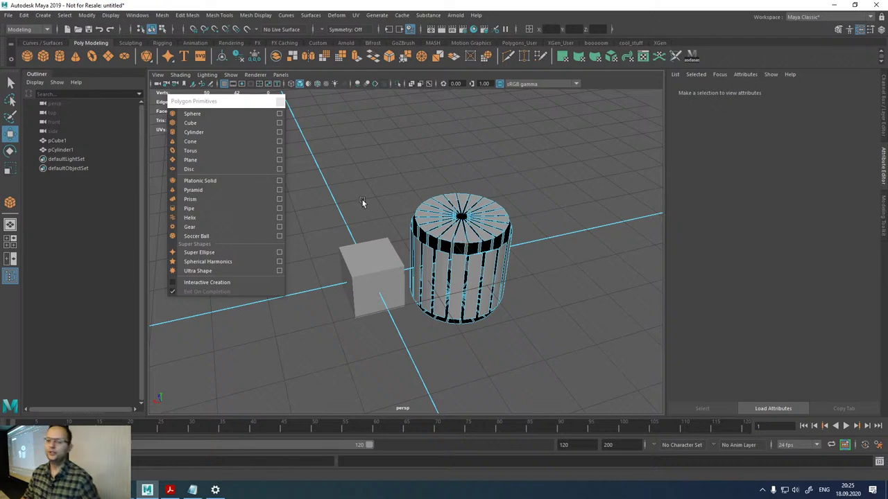
- Return the cylinder to object mode and select the top face of the cube
key("F8")
left_click(374, 255)
right_click_drag(375, 256, 373, 272)
left_click(373, 256)
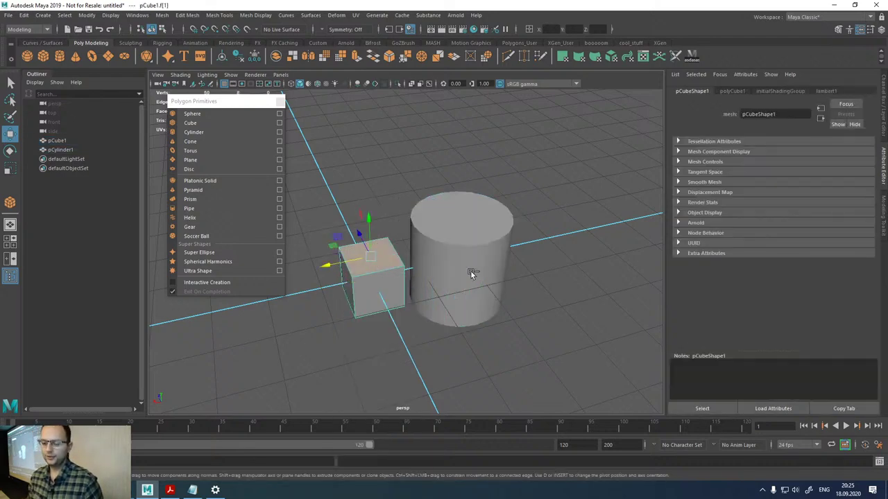
- Show the Modeling Toolkit and apply Extrude to the cube's top face
left_click(885, 130)
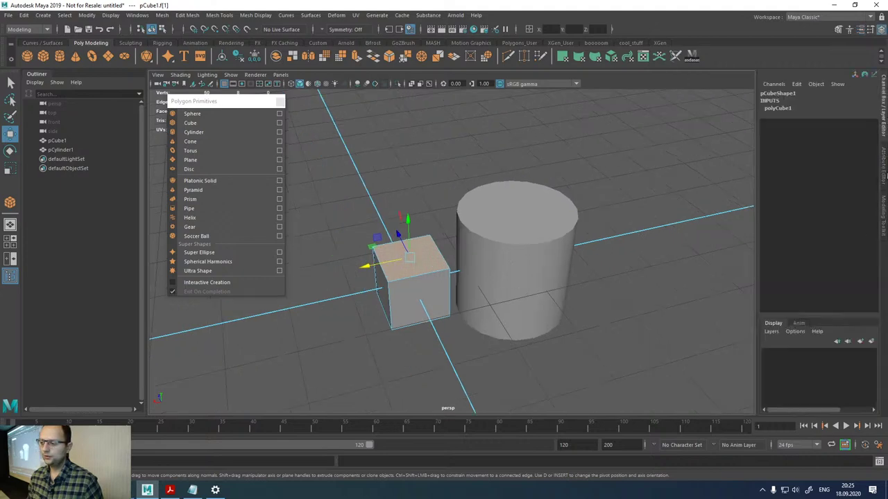
left_click(883, 176)
left_click(883, 215)
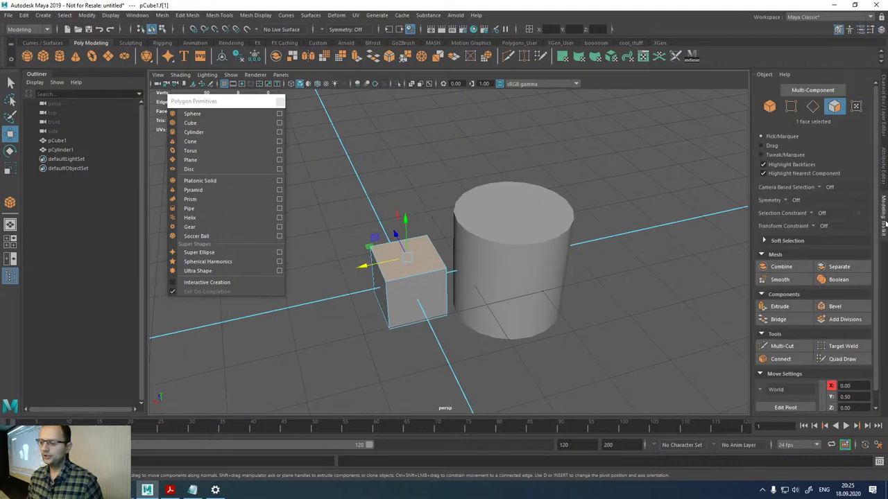
left_click(794, 305)
- Return the cube to object mode and move the floating Polygon Primitives window clear of the polygon count display
right_click_drag(424, 239, 489, 212)
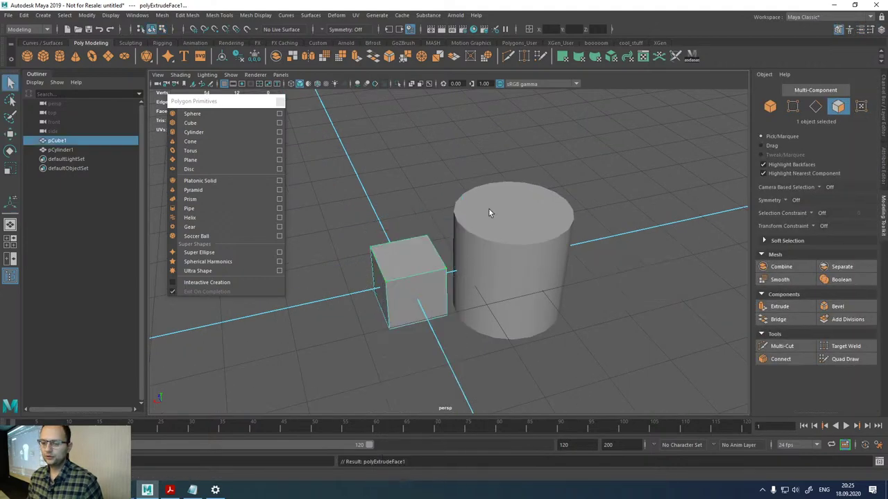
left_click(437, 258)
left_click_drag(231, 105, 233, 180)
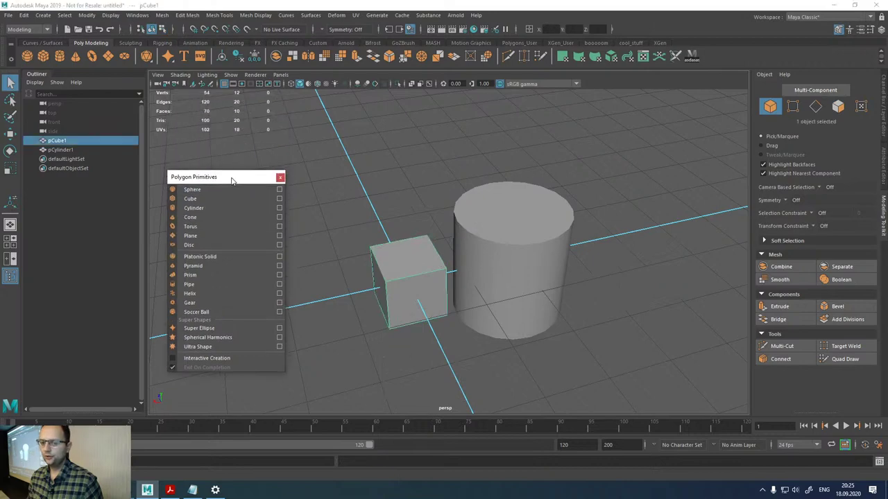
- Switch the cube to vertex face mode and view its extruded top edge up close
right_click(415, 256)
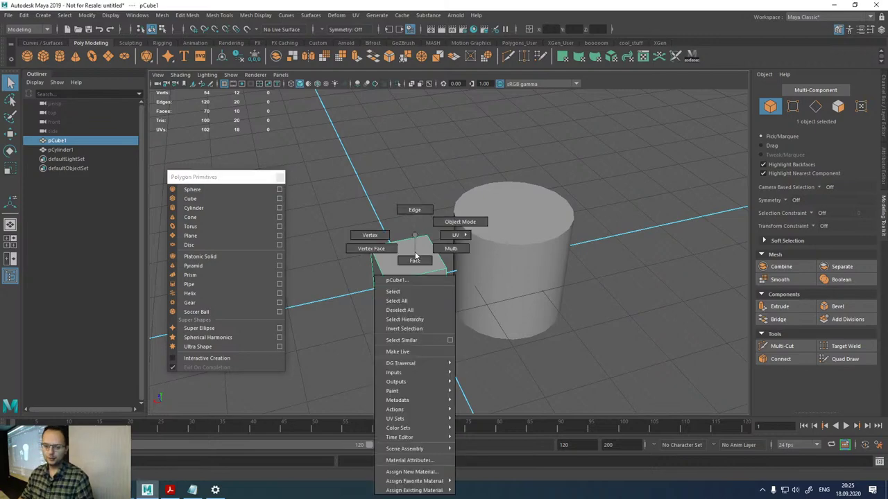
left_click(415, 260)
scroll(423, 282, "up", 5)
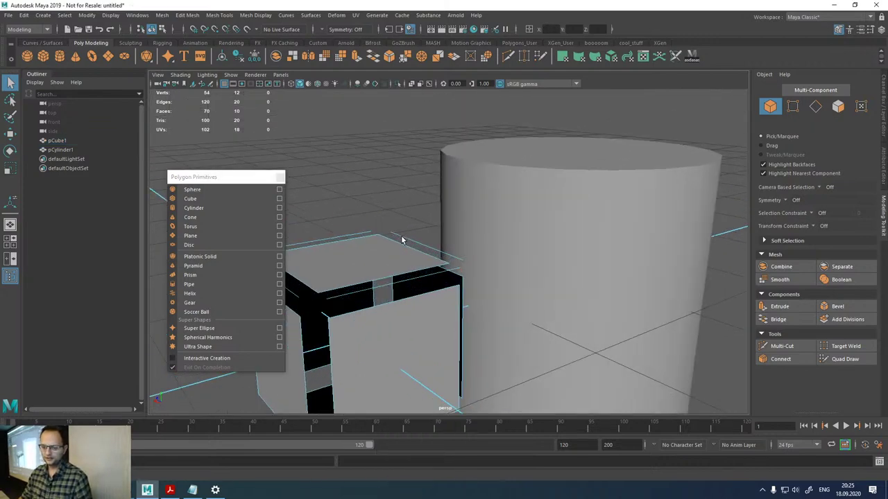
- Return the cube to object mode and display it with smooth mesh preview
left_click_drag(403, 240, 469, 261, "alt")
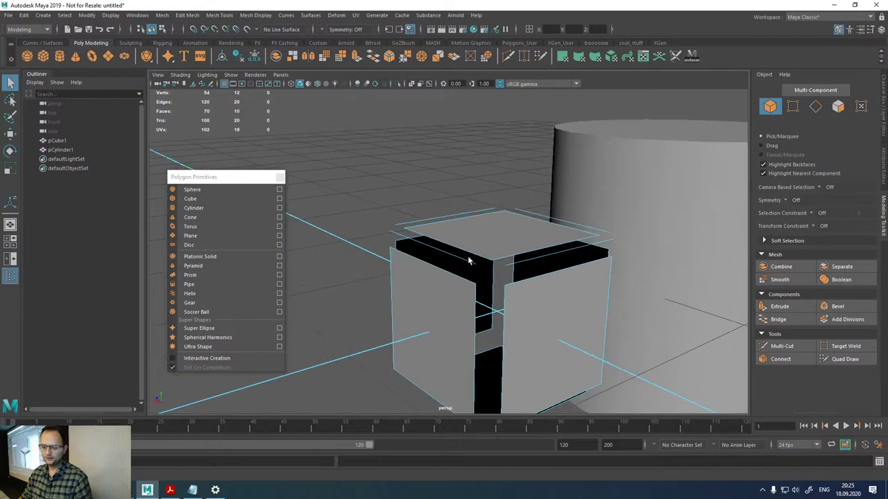
right_click(531, 235)
left_click(565, 213)
left_click(503, 262)
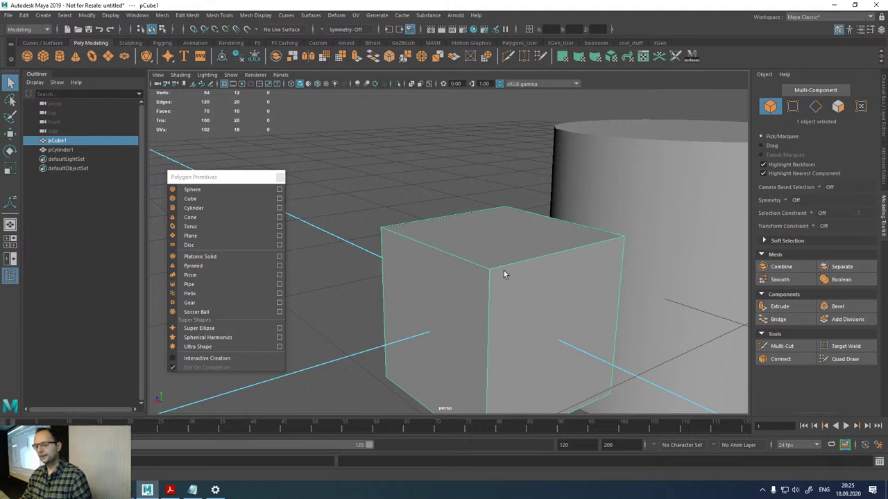
key("3")
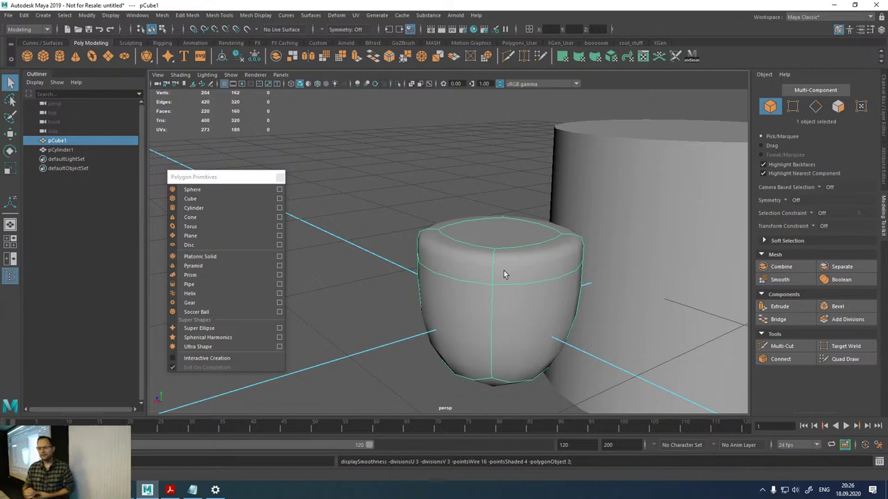
right_click_drag(503, 270, 436, 287, "alt")
left_click_drag(488, 278, 538, 311, "alt")
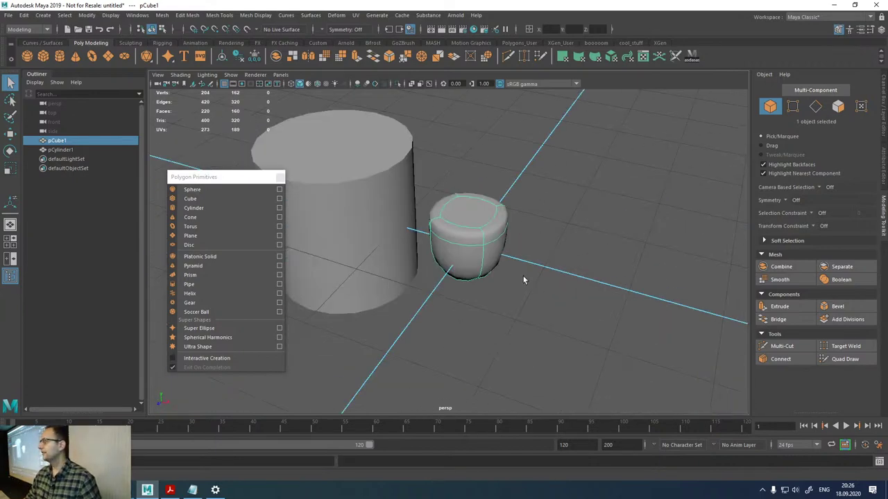
- Compare the cube's original and smoothed displays from several angles, ending with smooth preview off
left_click_drag(523, 276, 527, 288, "alt")
key("1")
left_click_drag(620, 209, 395, 253, "alt")
key("3")
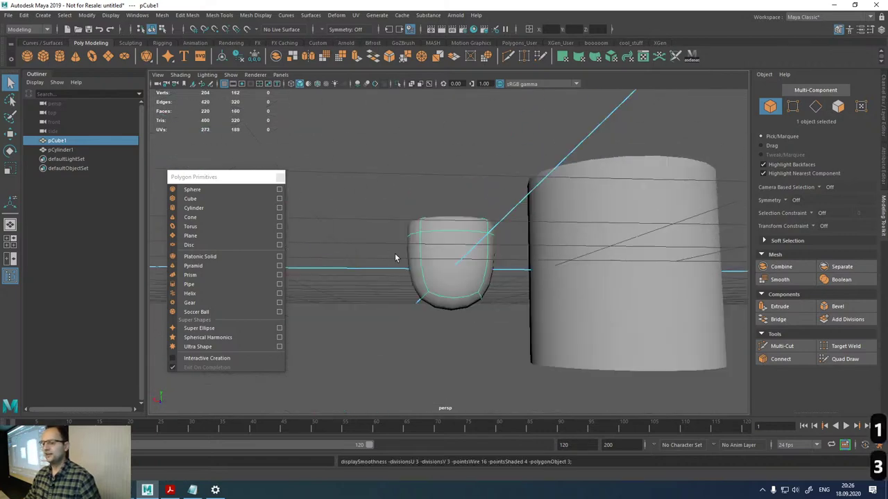
key("1")
key("3")
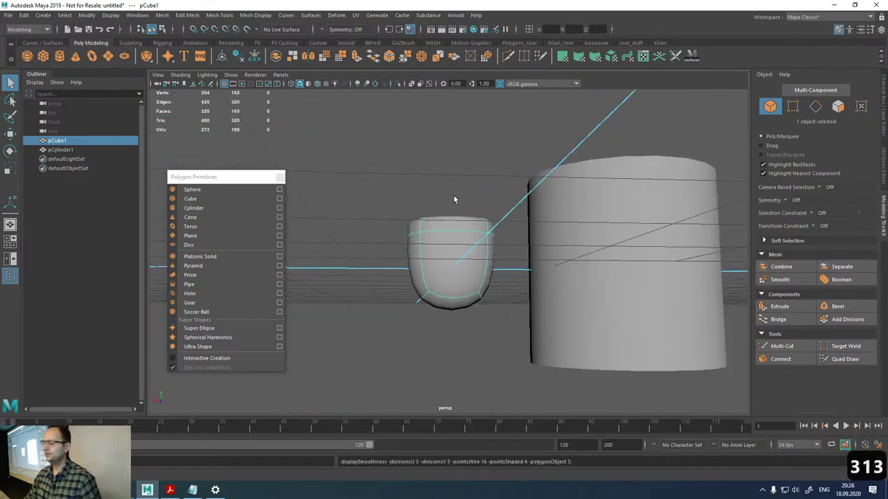
key("1")
left_click_drag(495, 226, 509, 270, "alt")
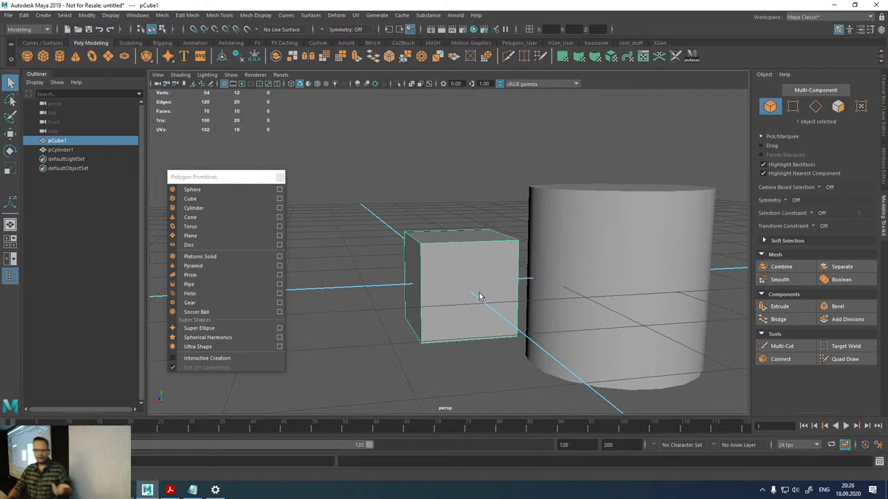
- Switch the cube to vertex mode and select the overlapping vertices at its upper back corner
right_click_drag(480, 296, 392, 227)
left_click_drag(361, 214, 408, 248)
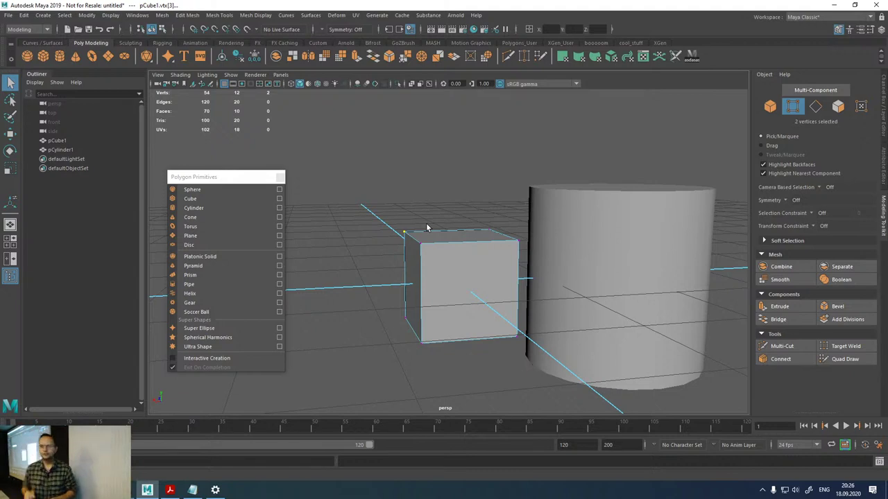
scroll(428, 228, "down", 5)
- Return the cube to object mode and close the floating Polygon Primitives window
right_click_drag(430, 236, 481, 220)
key("a")
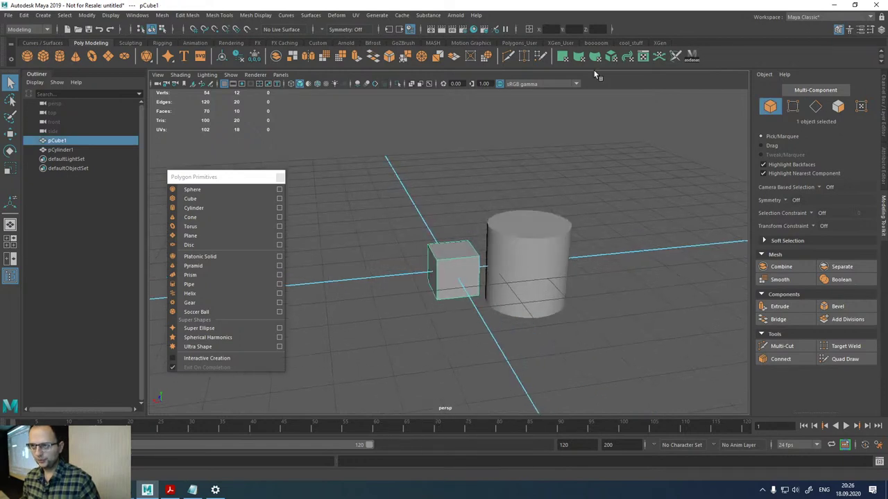
left_click(280, 177)
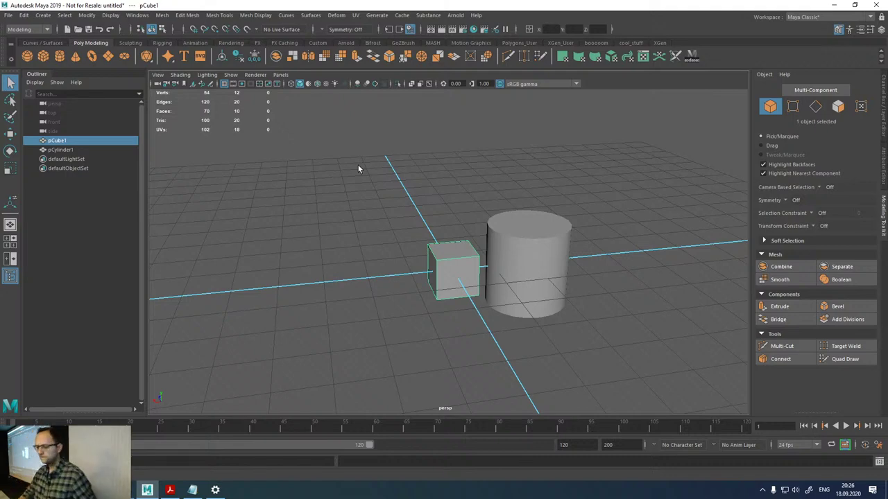
- Select all of the cube's vertices and merge them with a distance threshold of 0.01
right_click_drag(451, 244, 411, 246)
scroll(452, 256, "up", 3)
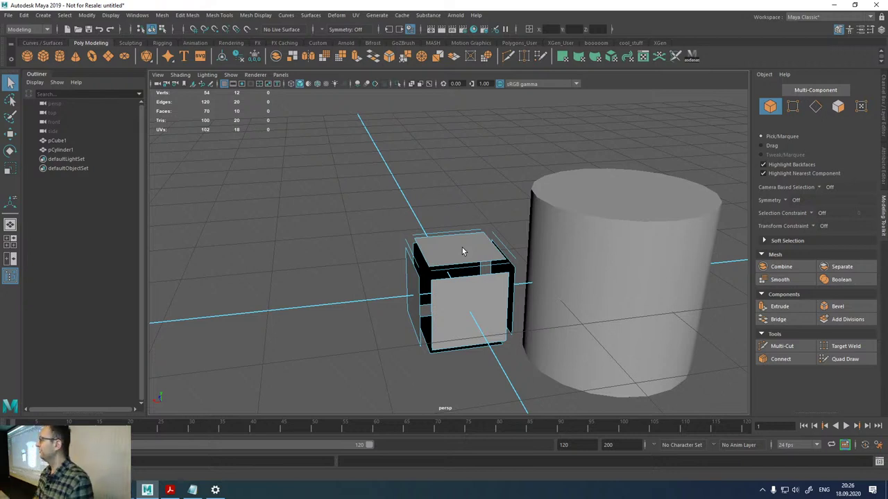
right_click_drag(461, 247, 416, 235)
left_click_drag(331, 189, 680, 391)
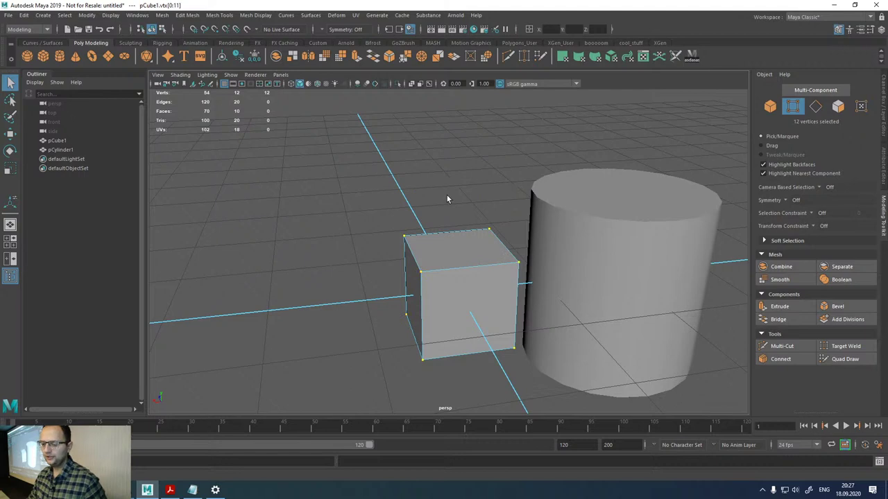
right_click_drag(447, 195, 525, 168, "shift")
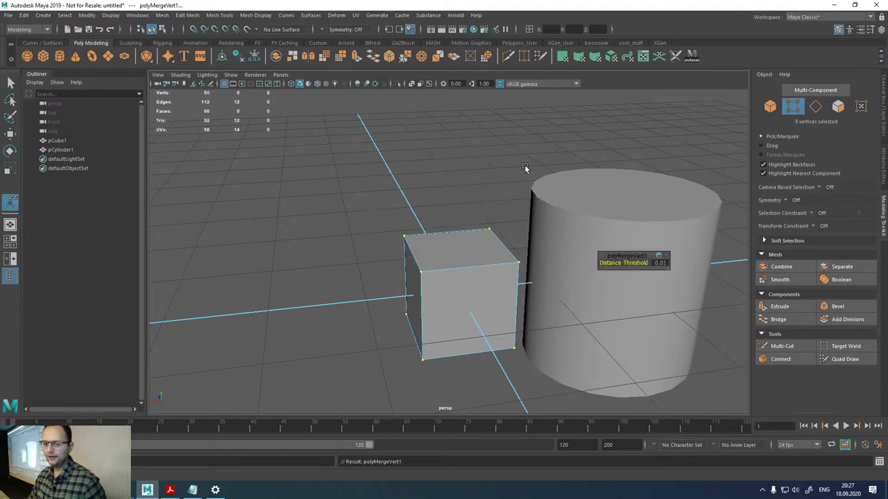
- Try deleting the cube's top face, and undo the deletion
right_click_drag(439, 253, 441, 267)
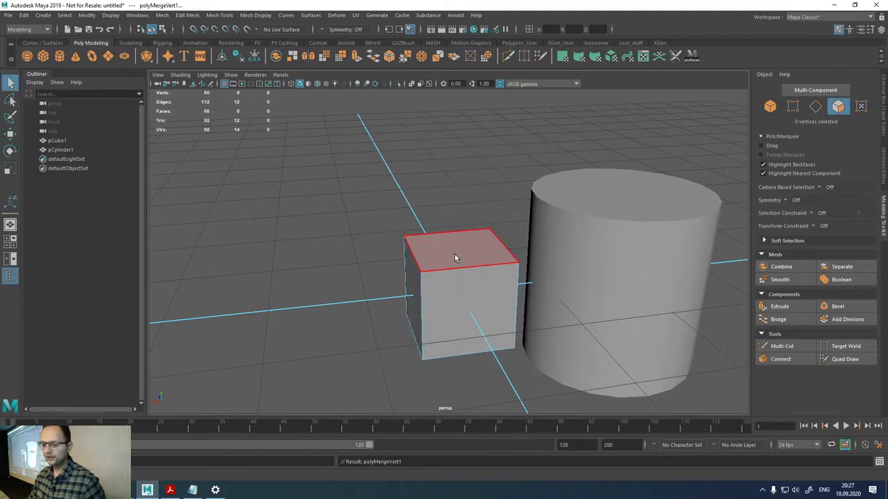
left_click(454, 254)
key("Delete")
key("ctrl+z")
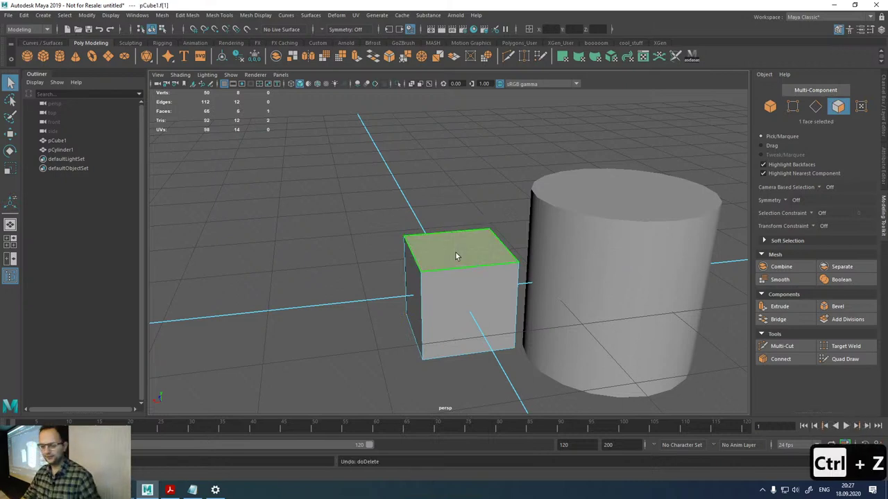
- Scale the cube flat along its vertical axis, leaving it in object mode
mouse_move(455, 253)
right_mouse_down()
mouse_move(491, 238)
mouse_move(452, 252)
mouse_move(453, 263)
right_mouse_up()
key("r")
left_click_drag(466, 269, 460, 286)
key("F8")
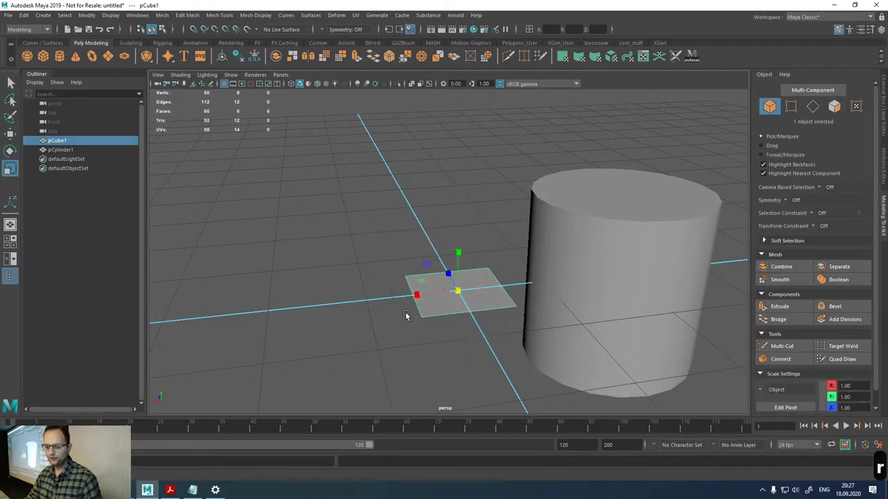
left_click_drag(405, 312, 423, 315, "alt")
- Select all vertices of the flattened cube and merge them with a distance threshold of 0.01
key("q")
right_click_drag(451, 292, 407, 235)
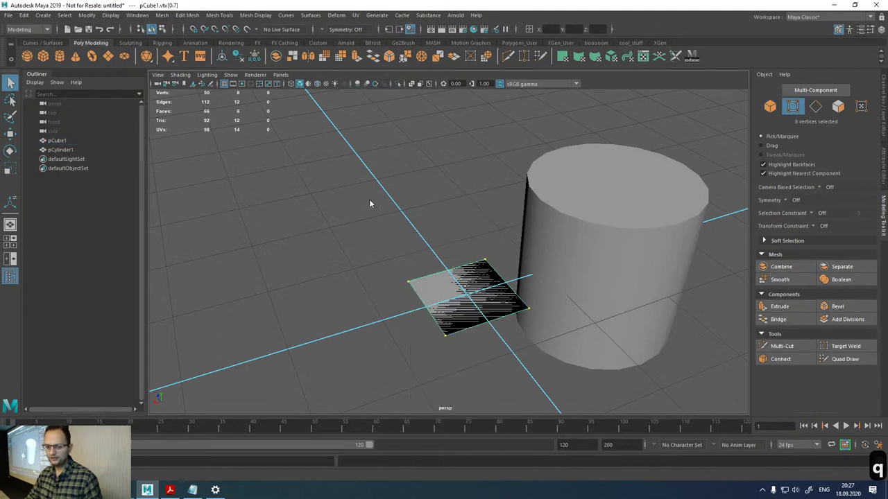
right_click_drag(369, 200, 366, 160, "shift")
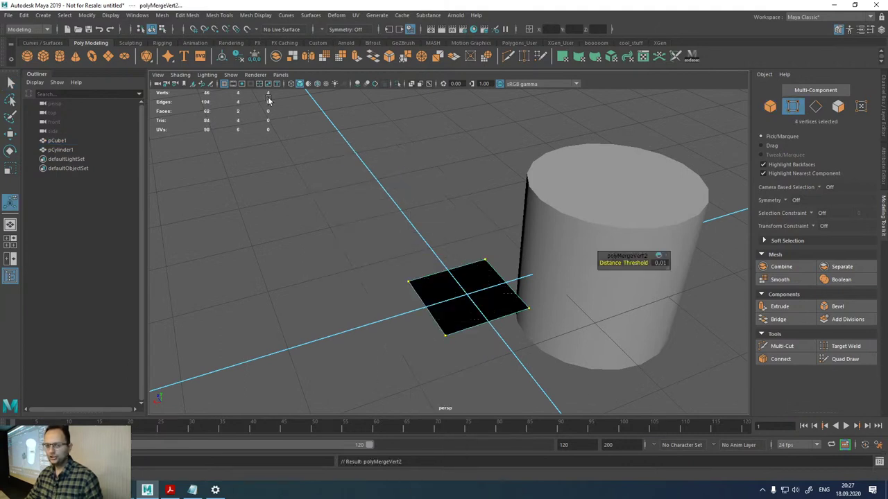
mouse_move(414, 257)
left_mouse_down("alt")
mouse_move(423, 208)
mouse_move(419, 241)
left_mouse_up("alt")
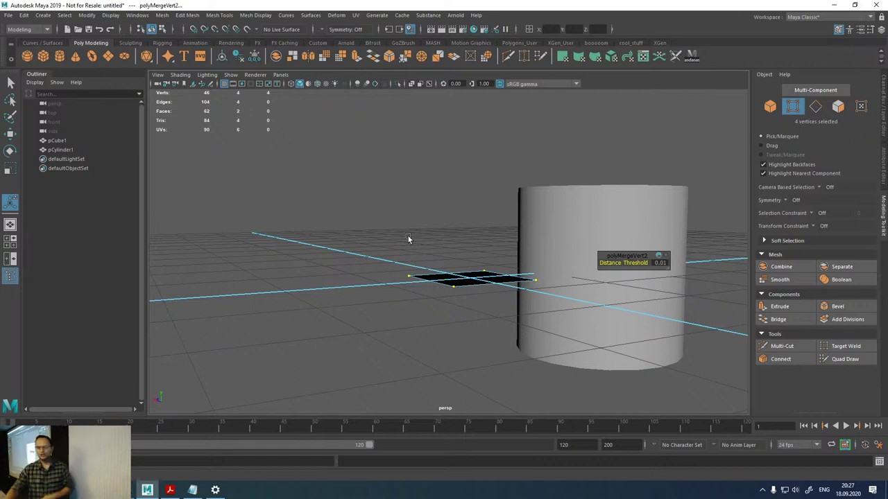
- Select both overlapping faces of the flattened cube in face mode, and reduce the selection to one face
key("F8")
scroll(444, 251, "up", 3)
left_click_drag(485, 236, 579, 363)
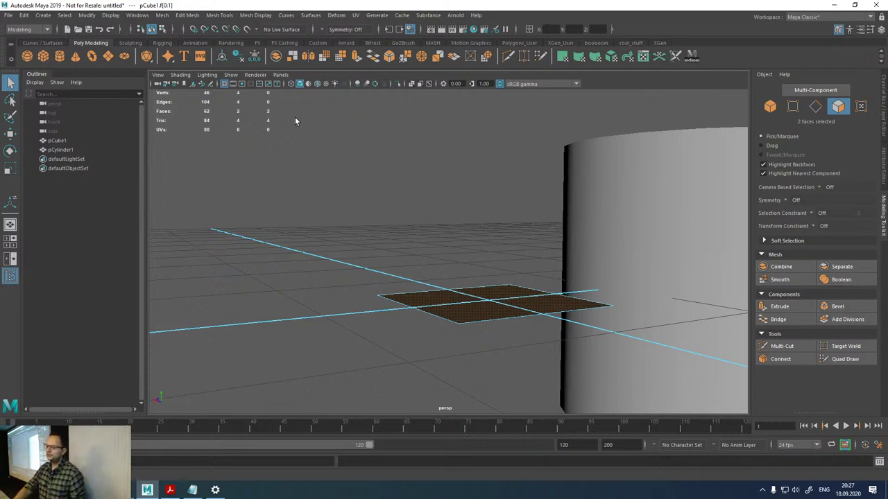
left_click(457, 298)
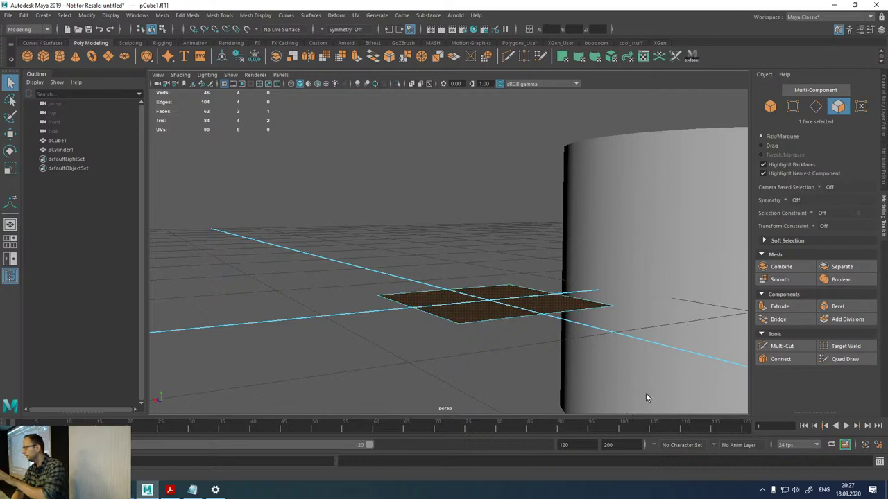
- Inspect the flattened cube's overlapping faces up close, select one of them, and clear the selection
scroll(645, 392, "down", 5)
scroll(466, 279, "up", 5)
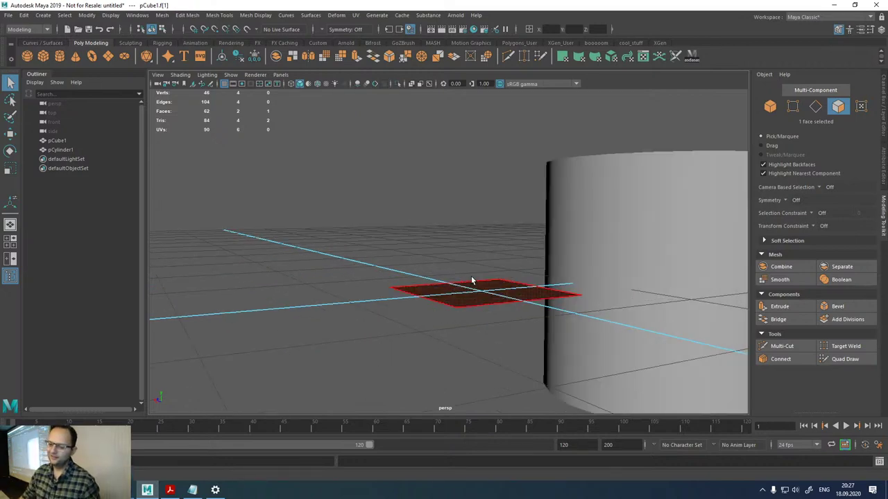
right_click_drag(471, 280, 467, 282)
left_click_drag(439, 260, 525, 323)
scroll(514, 359, "up", 3)
left_click_drag(531, 287, 436, 261, "alt")
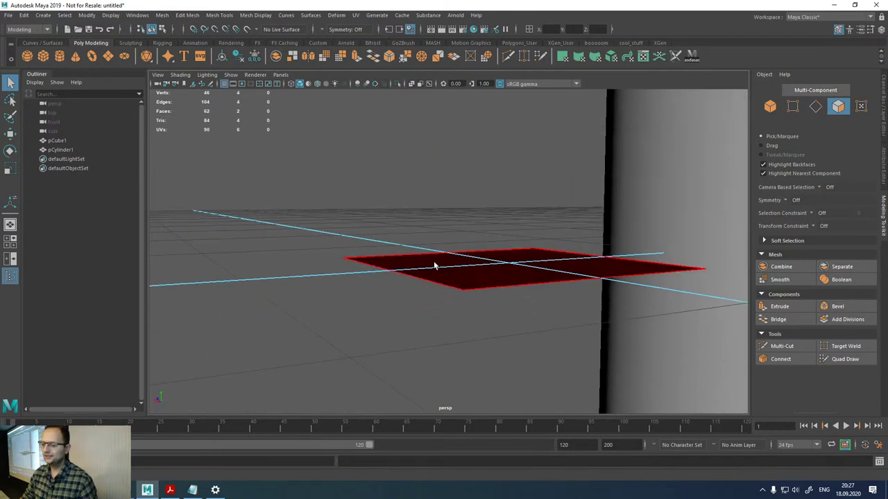
left_click(476, 275)
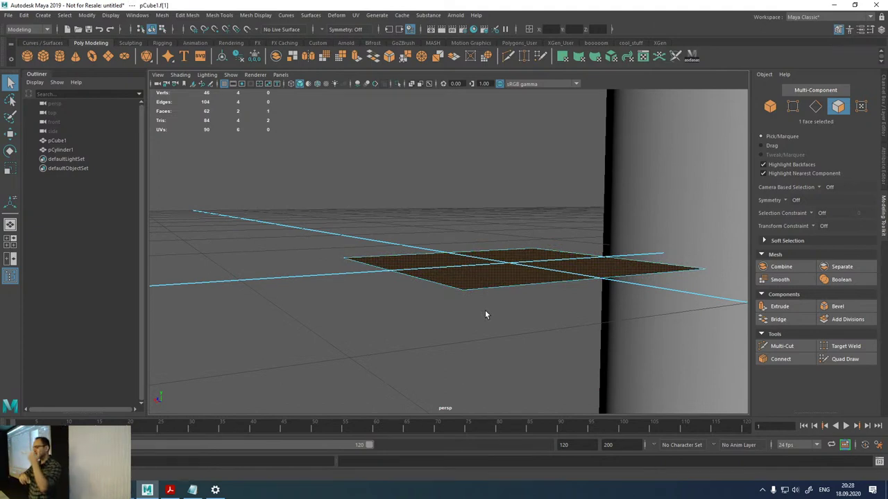
left_click(486, 310)
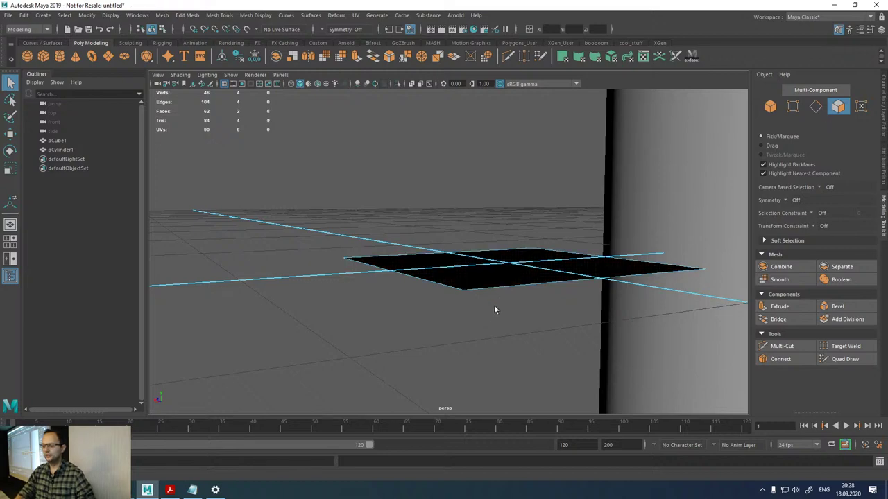
- Select the flattened cube's face from underneath, return to object mode, and examine the mesh from above
left_click_drag(494, 305, 515, 257, "alt")
left_click(515, 257)
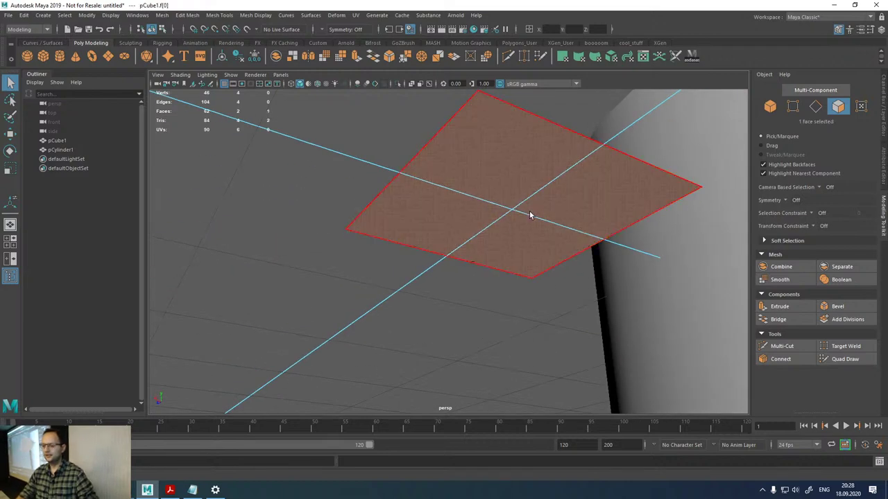
left_click_drag(491, 197, 487, 263, "alt")
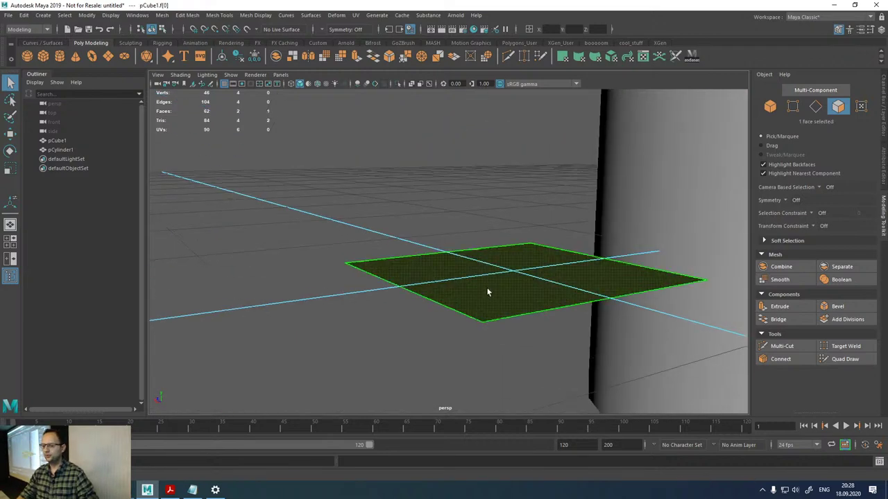
right_click_drag(529, 233, 558, 215)
left_click_drag(559, 215, 435, 272, "alt")
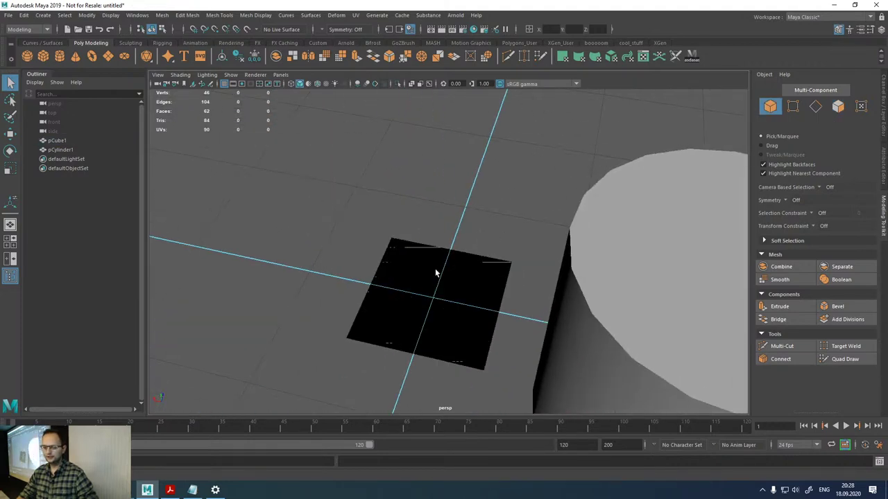
left_click_drag(418, 239, 511, 242, "alt")
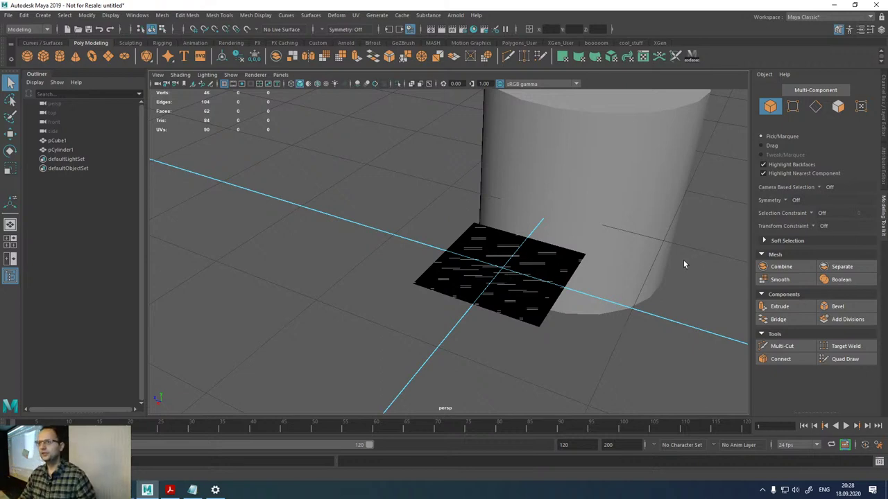
scroll(683, 263, "down", 3)
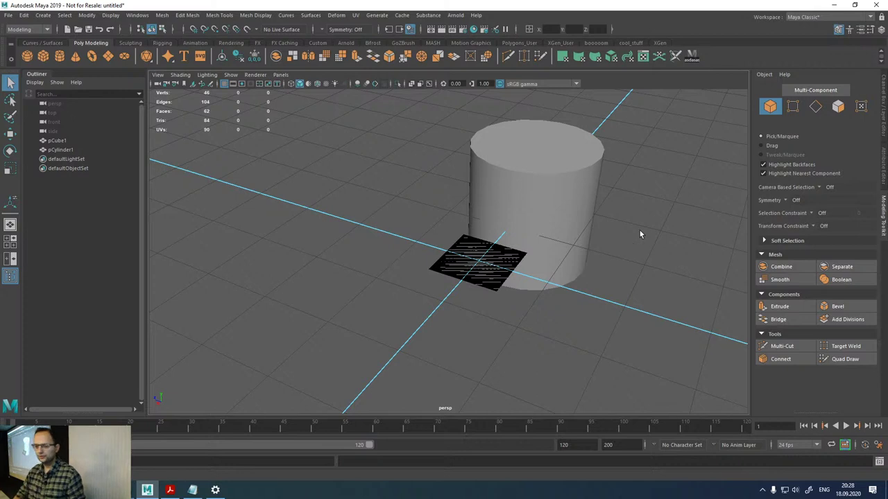
- Select the cylinder and assign it a new Lambert material
left_click(509, 194)
right_click_drag(508, 192, 583, 322)
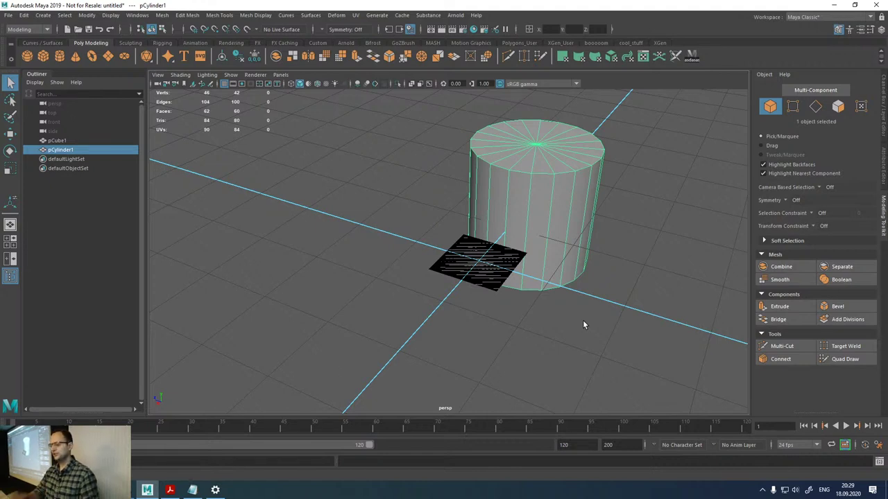
right_click_drag(540, 151, 601, 407)
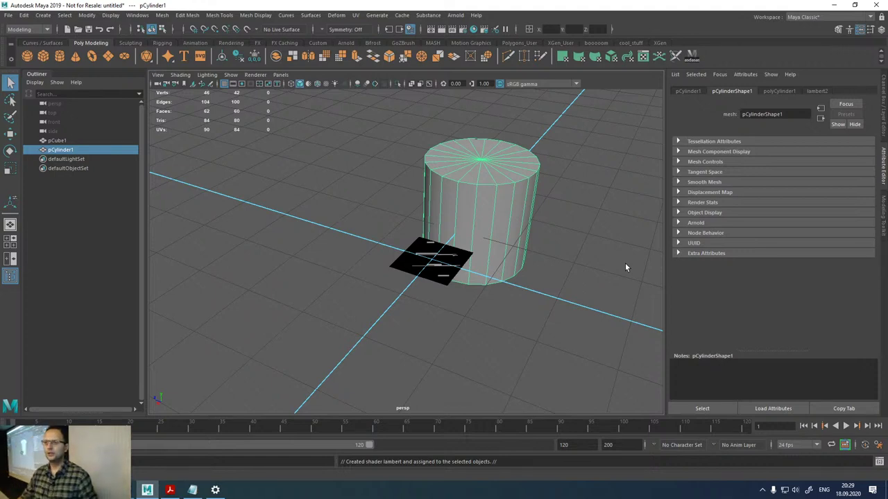
right_click(438, 164)
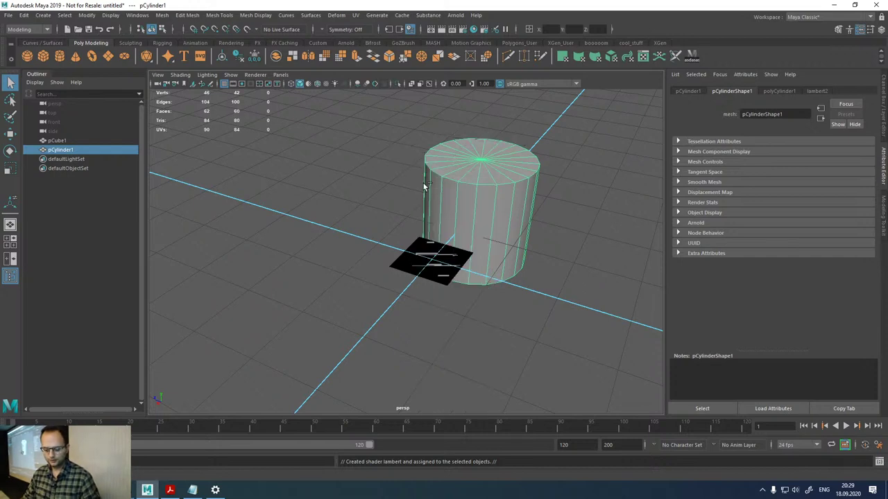
- Start a new scene without saving the current one, create a polygon cube, and frame it in view
key("ctrl+n")
left_click(442, 249)
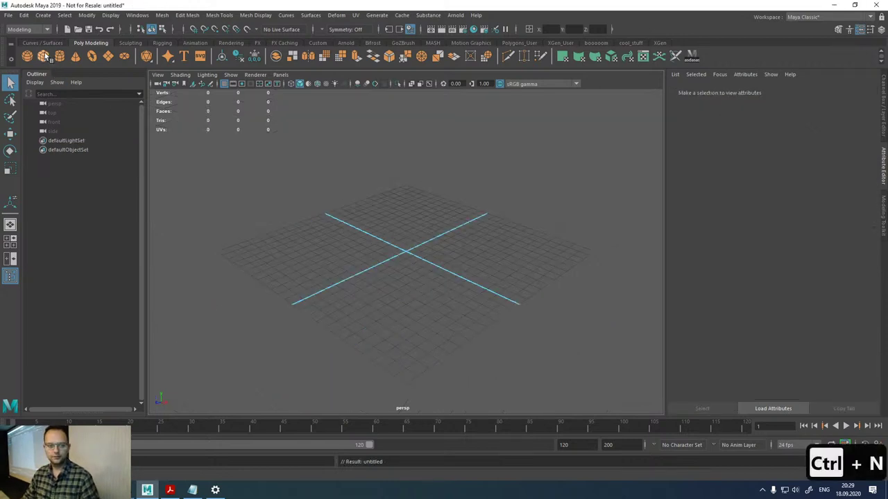
left_click(43, 56)
key("f")
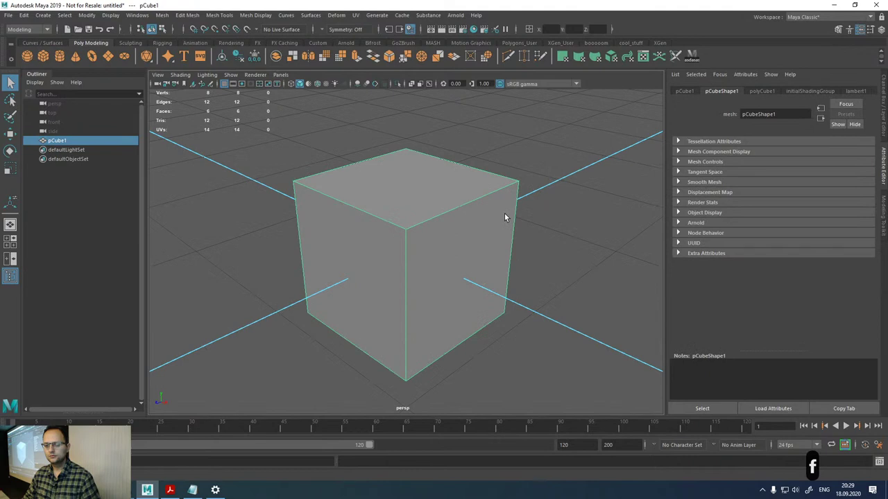
- Show the cube's creation attributes, try a depth of 0.010, and set the depth back to 1
left_click(884, 202)
left_click(885, 177)
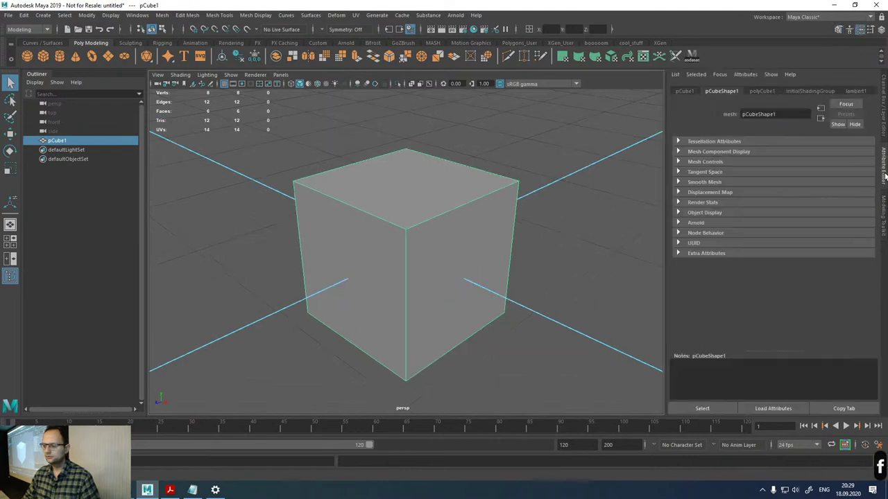
left_click(761, 91)
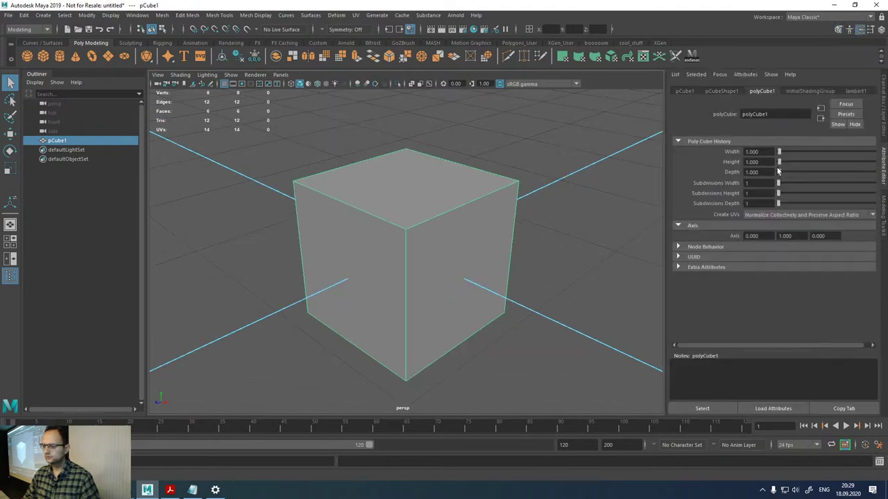
mouse_move(778, 171)
left_mouse_down()
mouse_move(787, 174)
mouse_move(777, 176)
left_mouse_up()
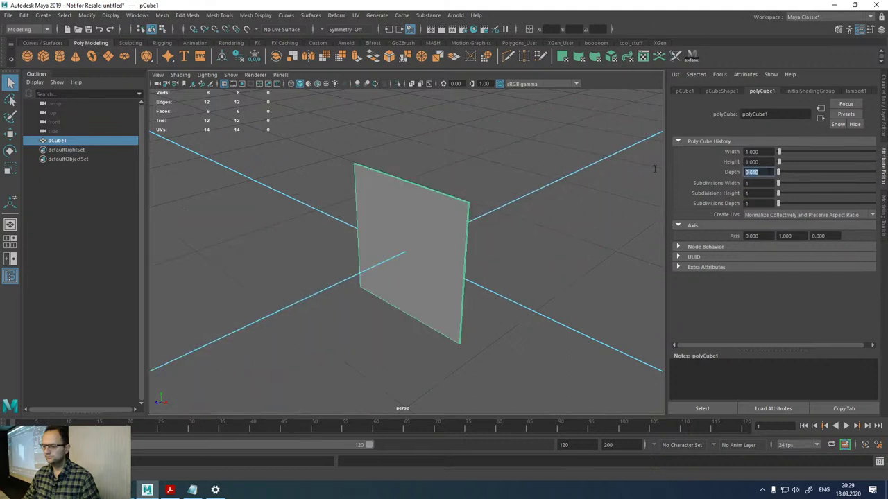
type("1")
key("Return")
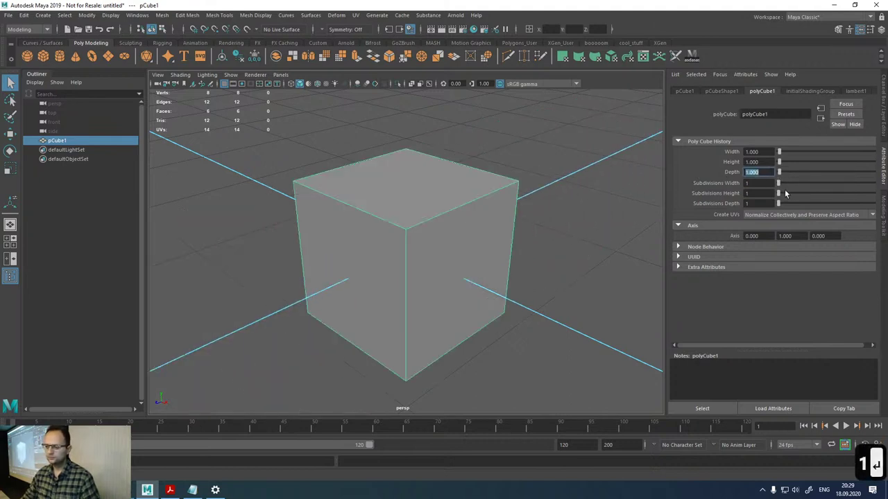
- Set the cube's width, height and depth subdivisions to 3 each, then deselect and reselect the cube
key("Tab")
type("3")
key("Tab")
type("2")
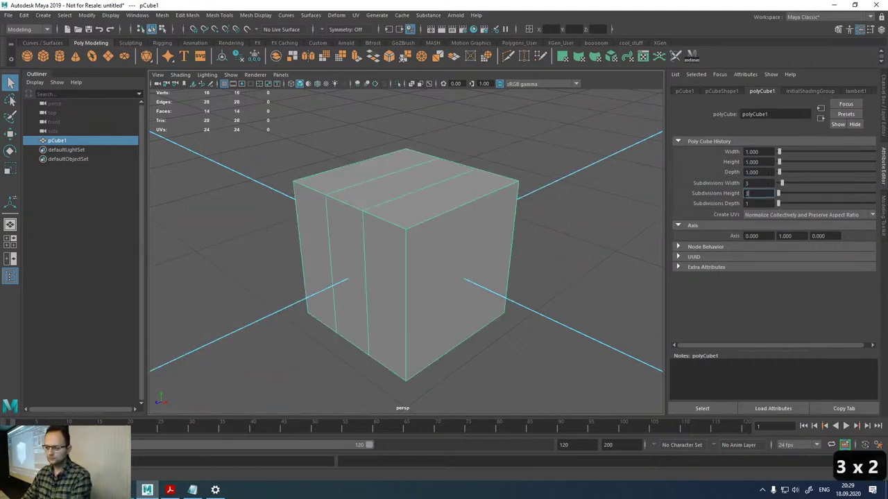
key("Tab")
type("3")
left_click(526, 231)
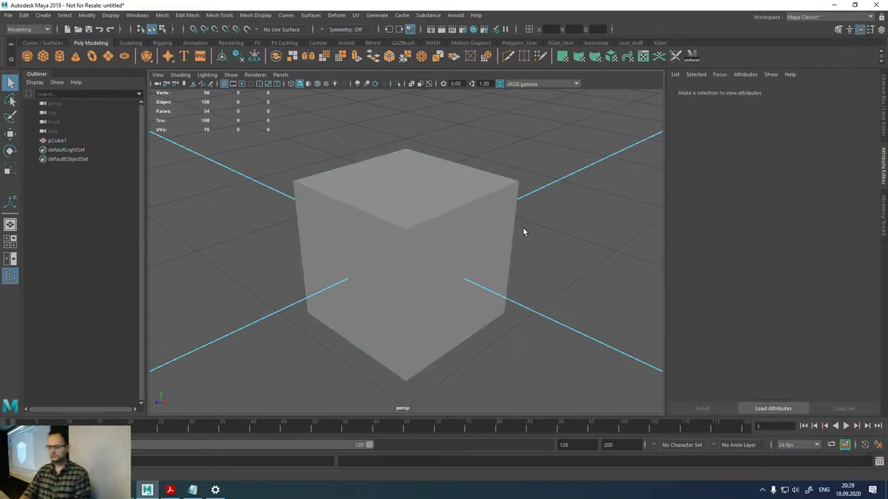
left_click(504, 235)
scroll(503, 237, "down", 3)
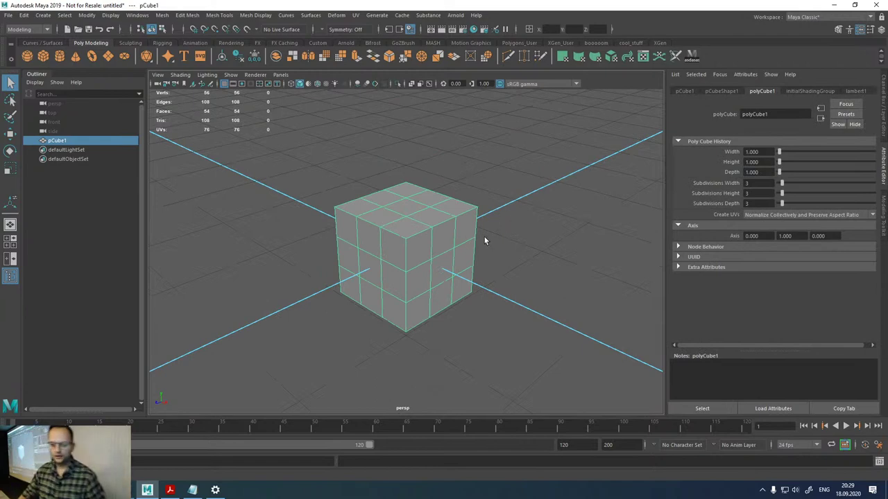
- Open the scene city_in_the_desert_v2.ma from the E:\trash folder and dismiss the What's New Highlight Settings dialog
scroll(485, 237, "down", 10)
key("super")
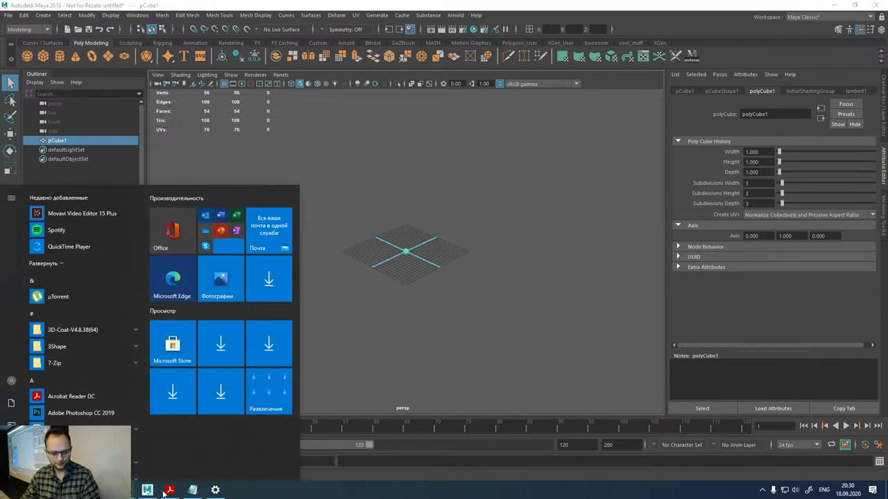
key("Escape")
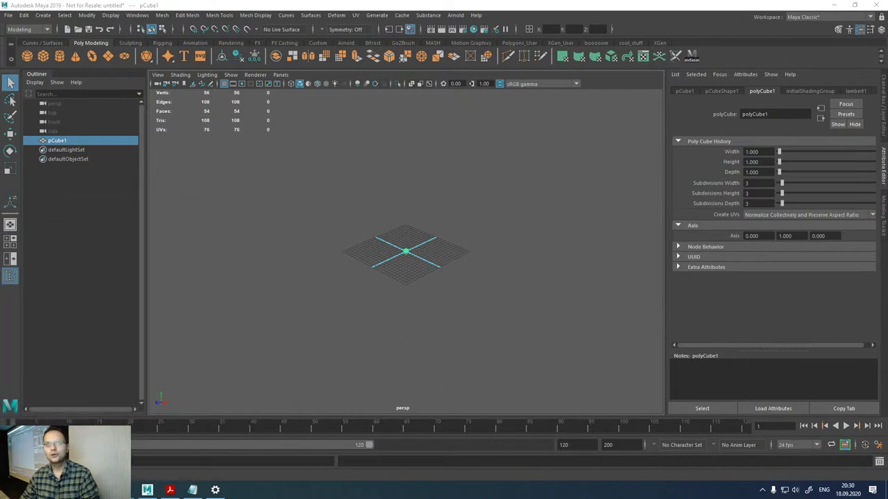
key("super+e")
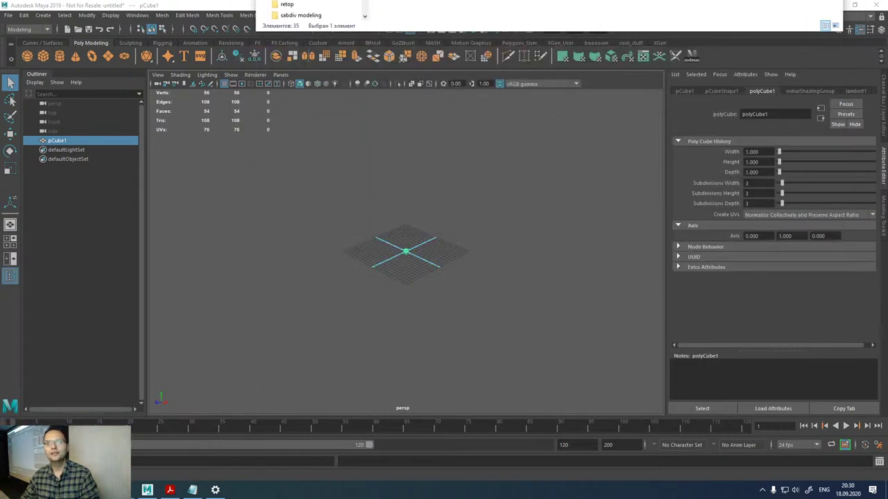
key("Return")
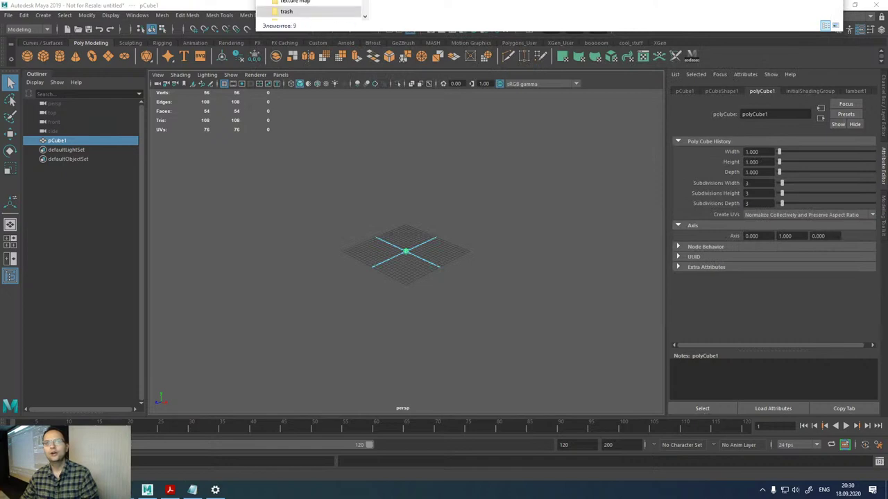
key("Down")
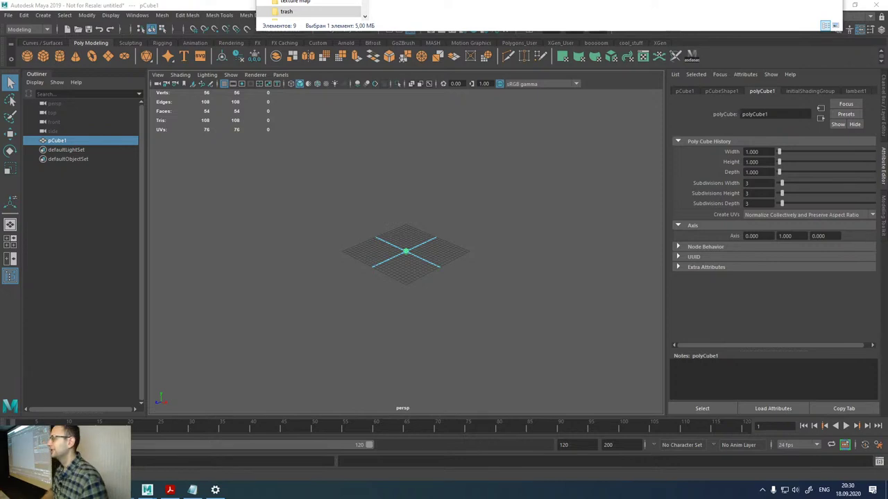
key("Return")
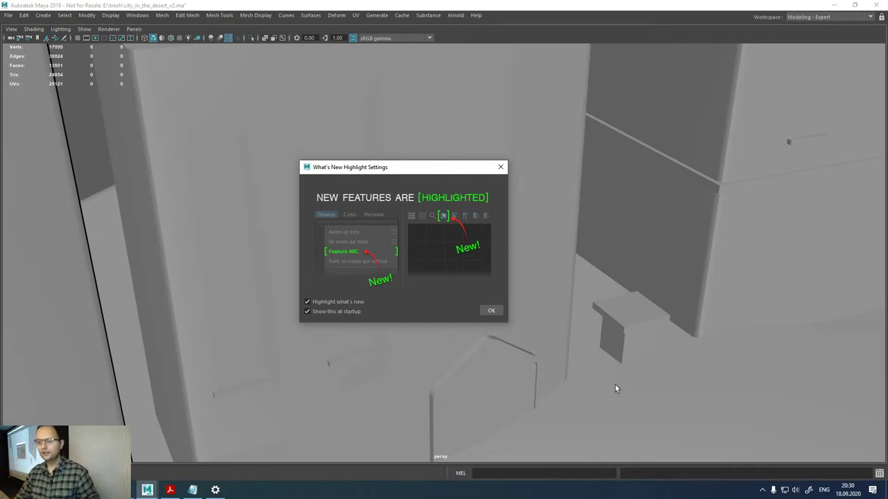
left_click(500, 166)
- Switch the workspace to Modeling - Standard
scroll(495, 169, "down", 15)
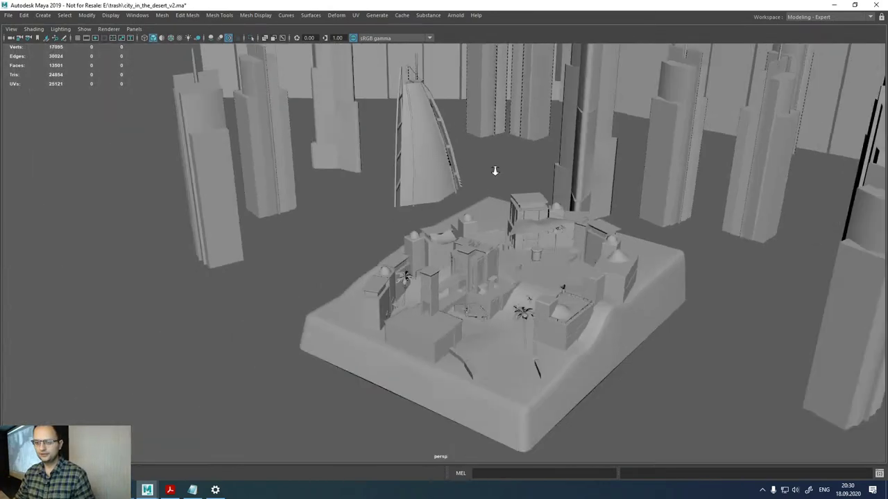
scroll(494, 169, "down", 10)
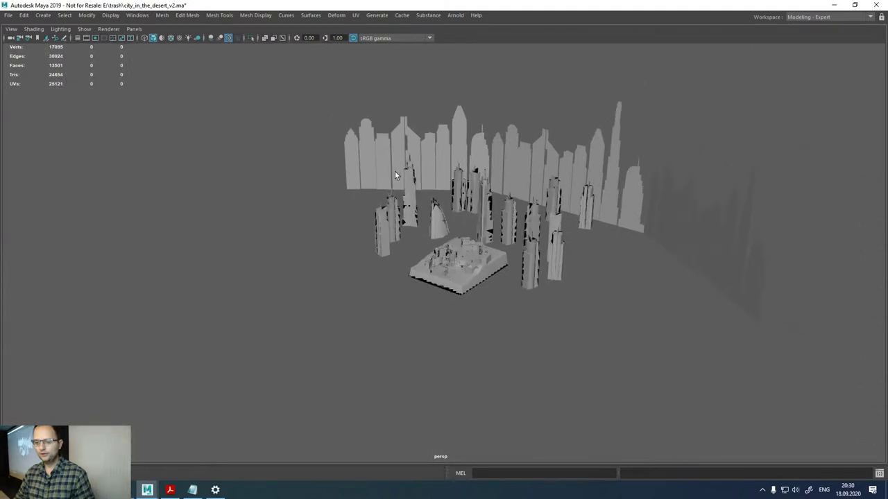
left_click_drag(296, 213, 329, 212, "alt")
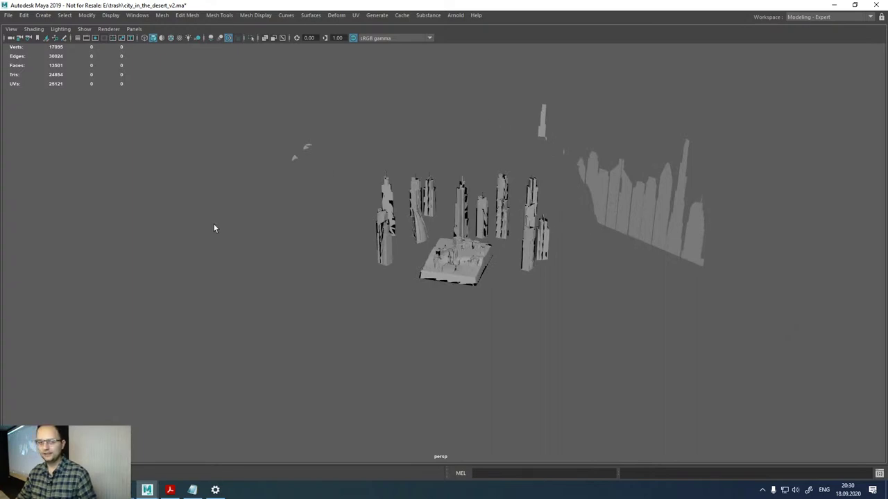
key("Tab")
left_click(858, 17)
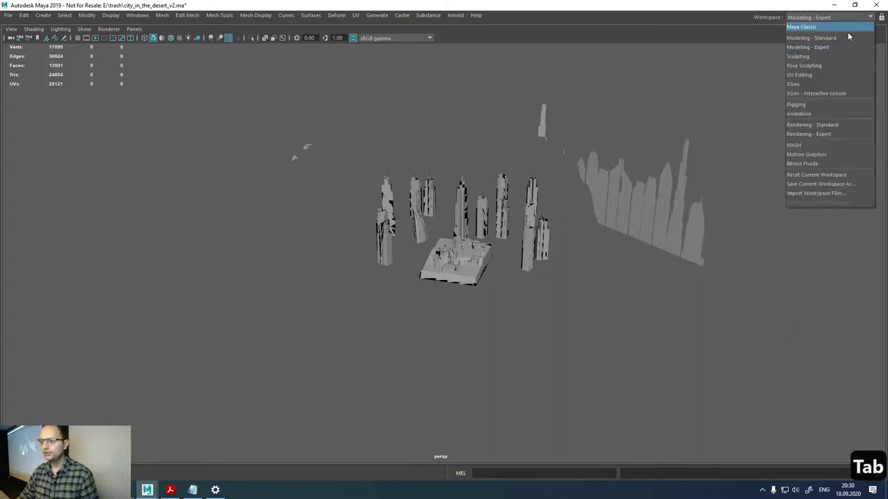
left_click(847, 36)
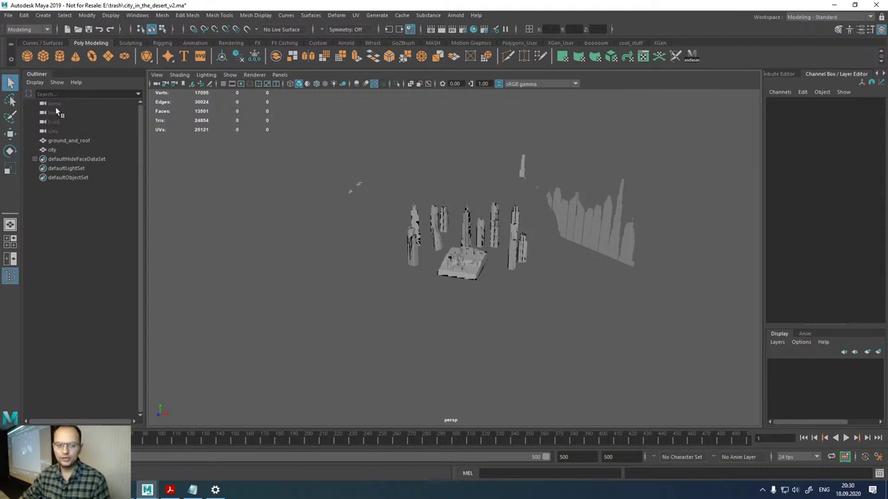
- Select the persp camera, show its attributes, and set its Far Clip Plane to 10000
left_click(57, 106)
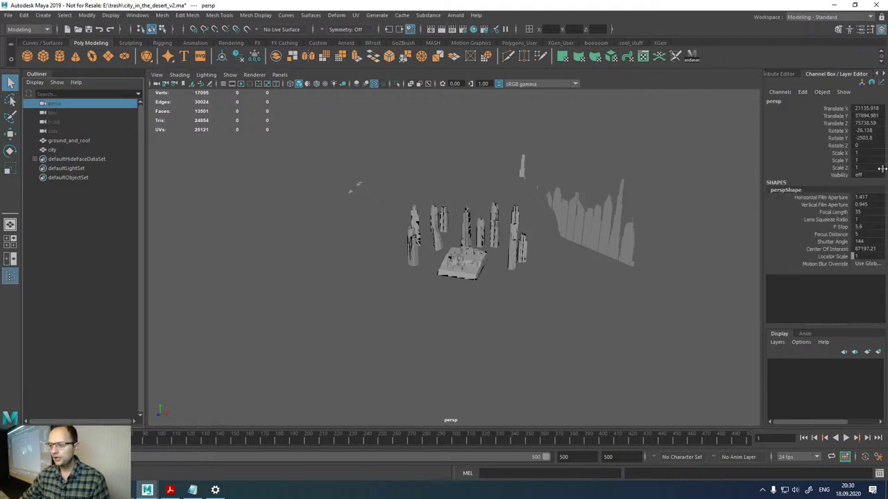
key("ctrl+a")
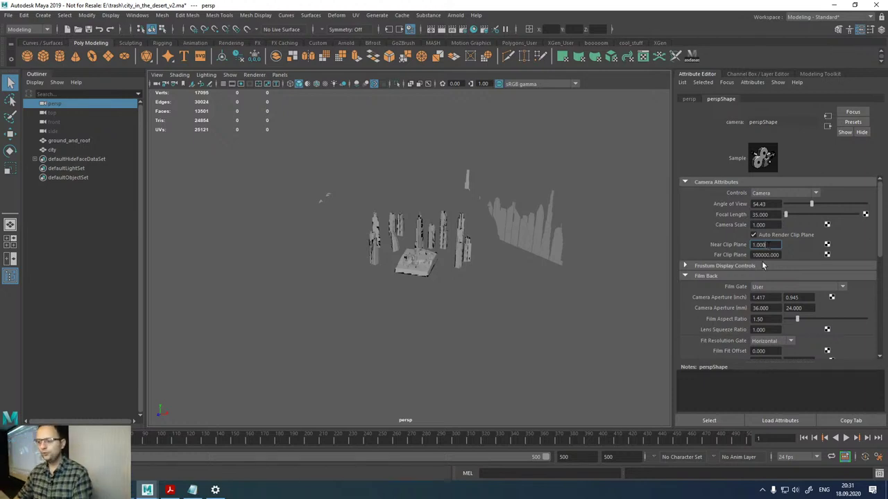
key("Delete")
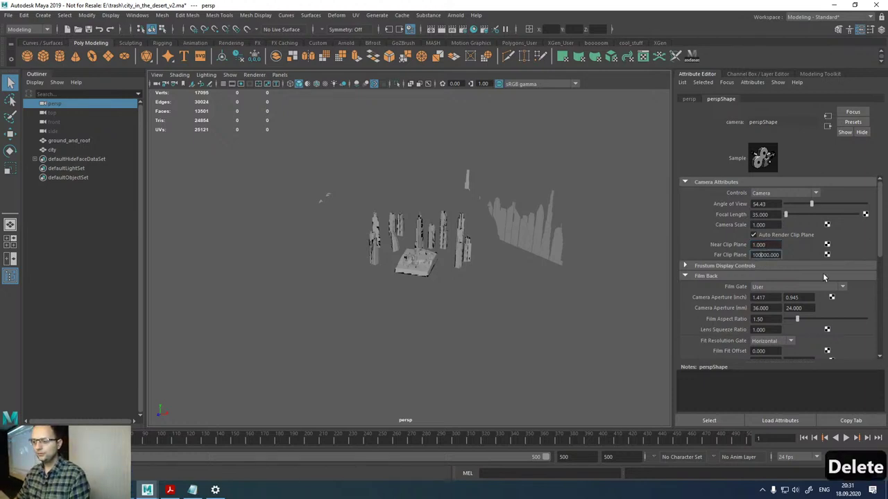
key("Return")
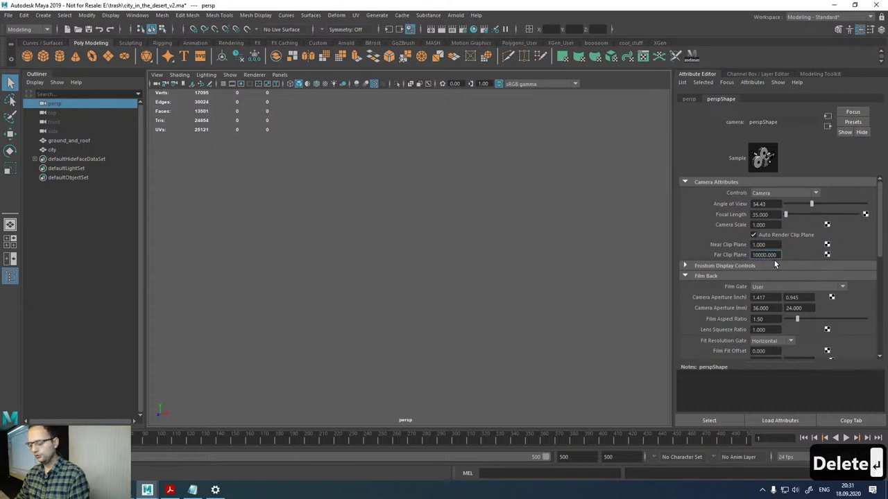
- Raise the persp camera's Far Clip Plane to 1000000, increase it further to 9000000, and examine the city
type("00")
key("Return")
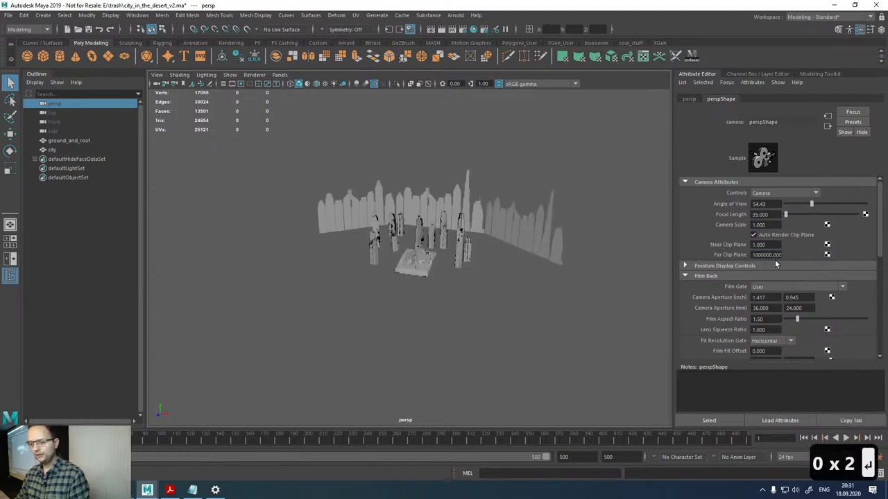
left_click(776, 256)
key("BackSpace")
type("9")
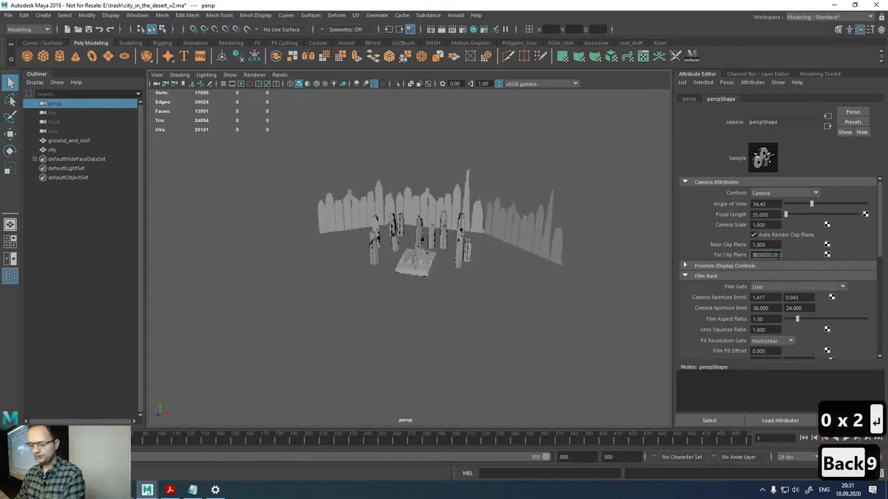
key("Return")
scroll(439, 263, "up", 5)
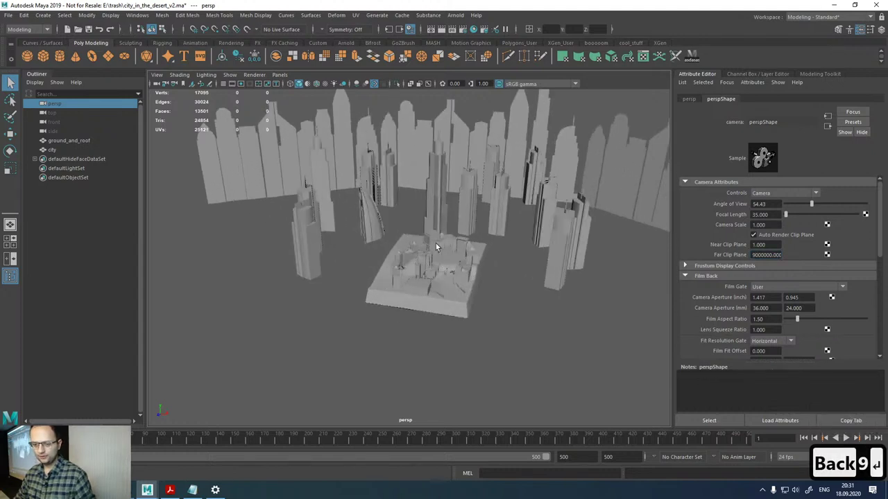
left_click_drag(436, 244, 504, 252, "alt")
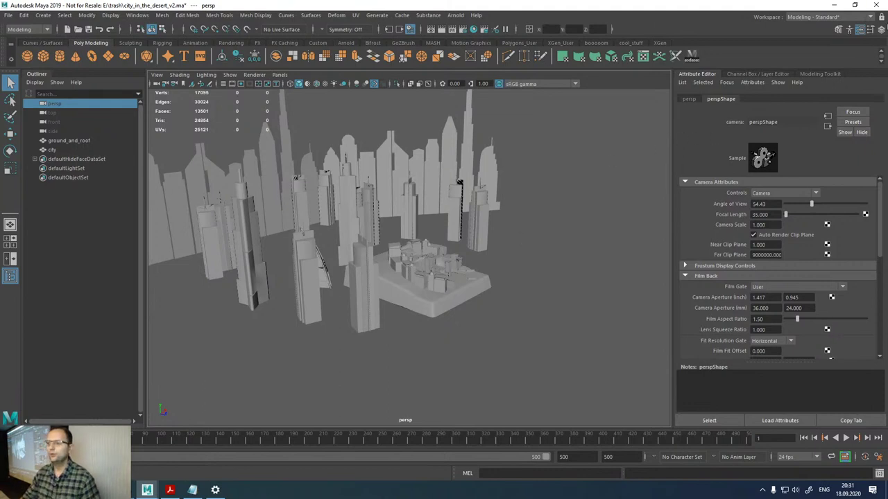
- Start a new scene without saving changes to the city scene, and create a polygon cube
key("ctrl+n")
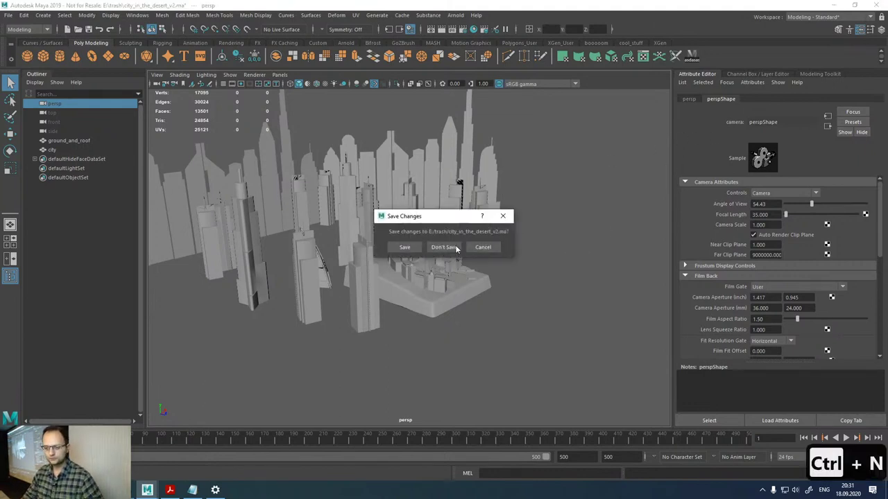
left_click(444, 247)
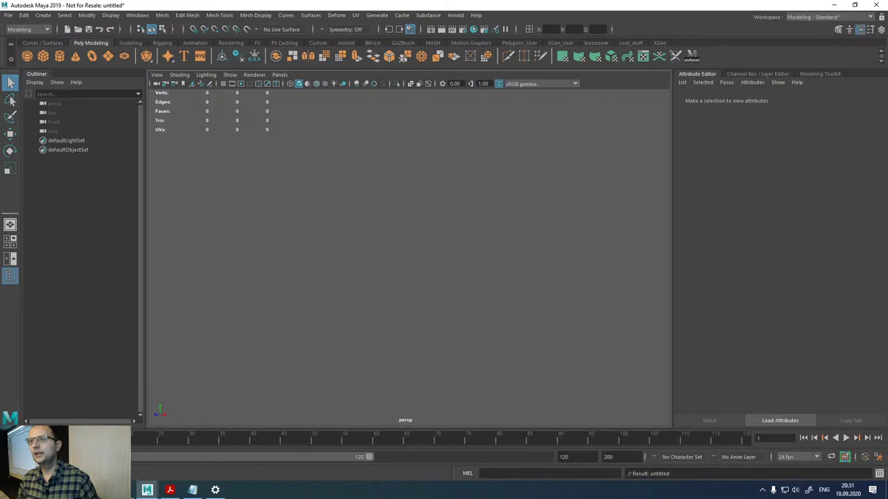
left_click(42, 56)
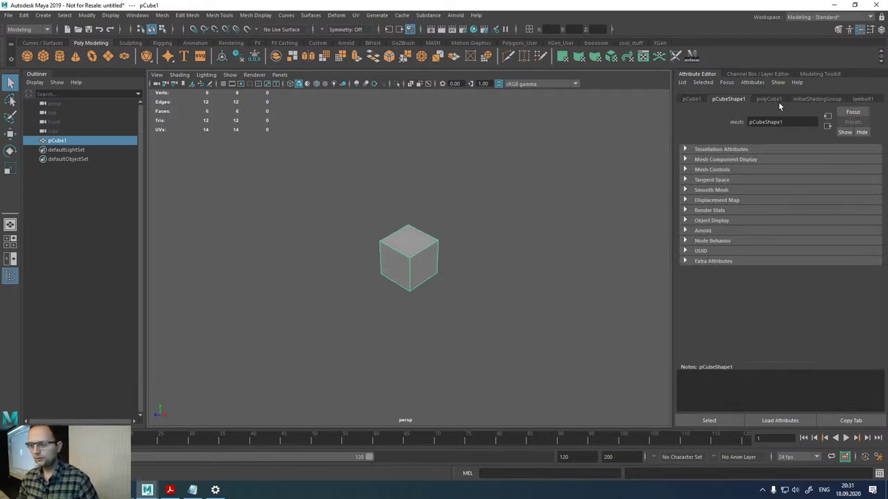
- Look at the cube's transform channels and bring up the Modeling Toolkit
left_click(733, 73)
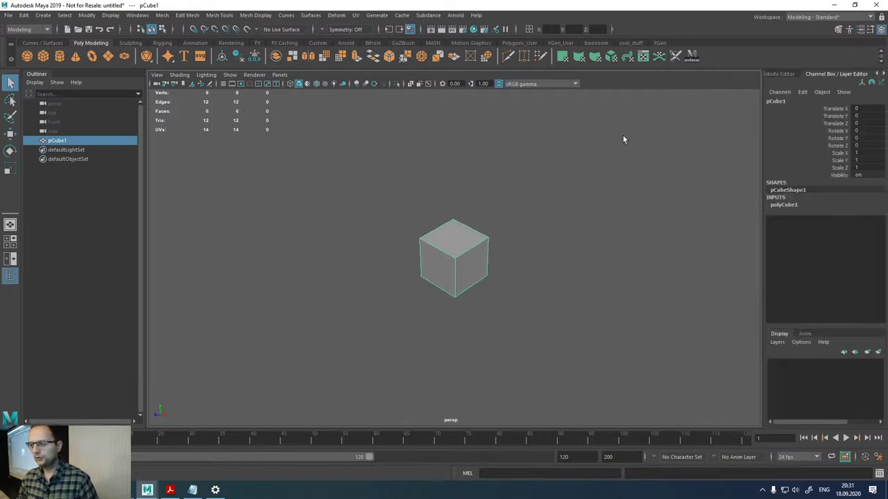
left_click(781, 73)
left_click(838, 29)
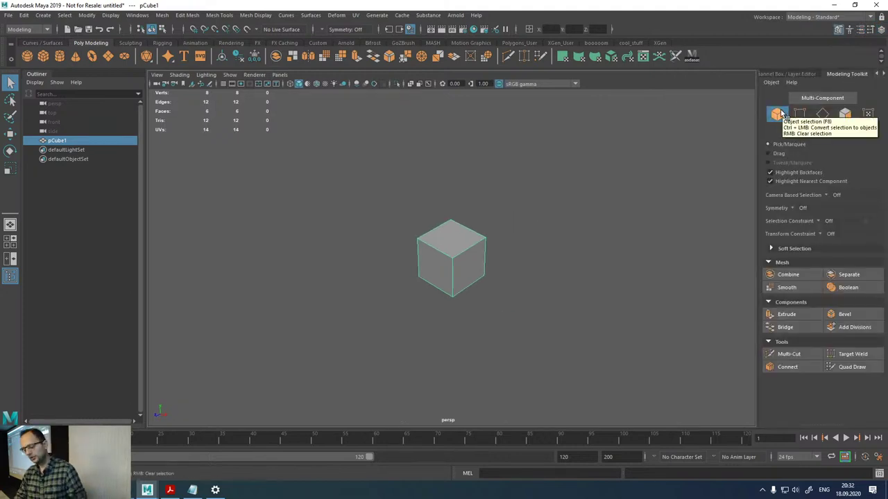
- Switch the cube to component selection and cycle through its vertex, edge and face selection modes
key("F8")
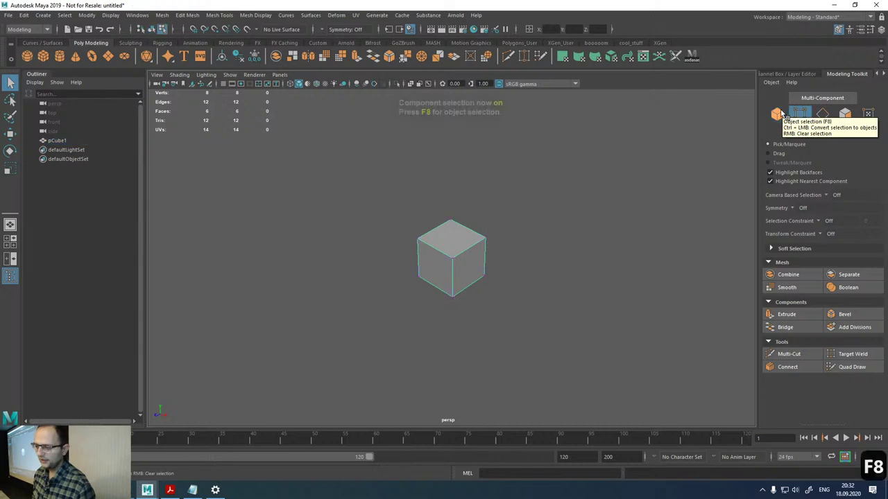
key("F9")
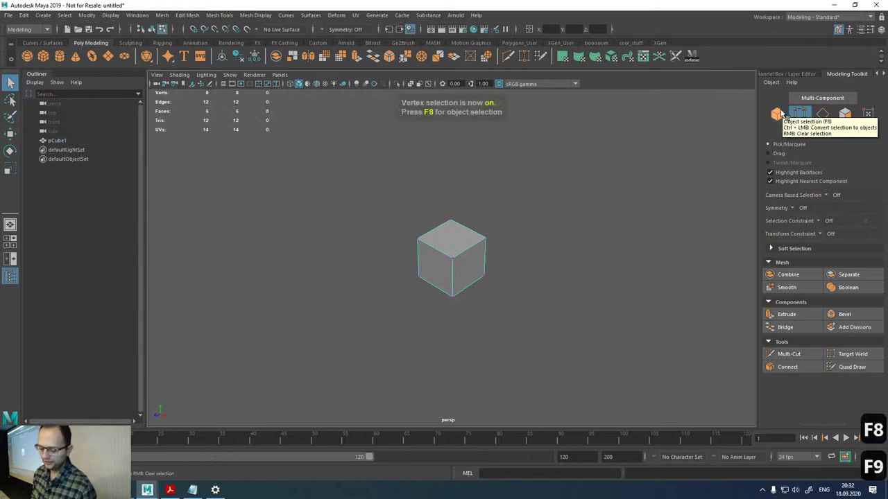
key("F10")
key("F11")
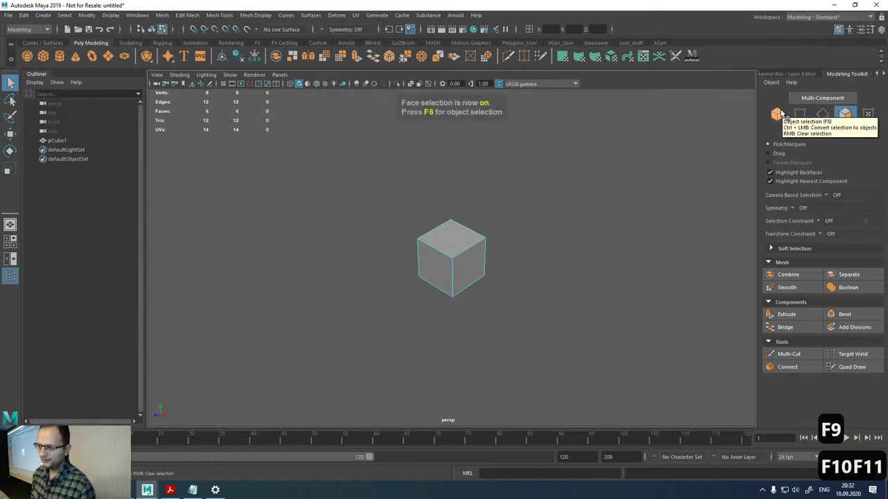
- Switch the cube from face selection to Multi-Component selection and try a marquee selection over it
right_click(449, 237)
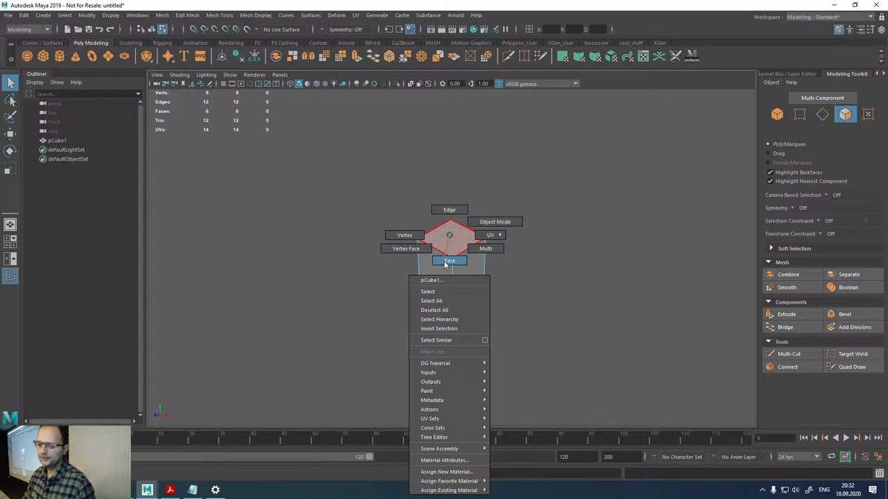
right_click_drag(477, 255, 477, 255)
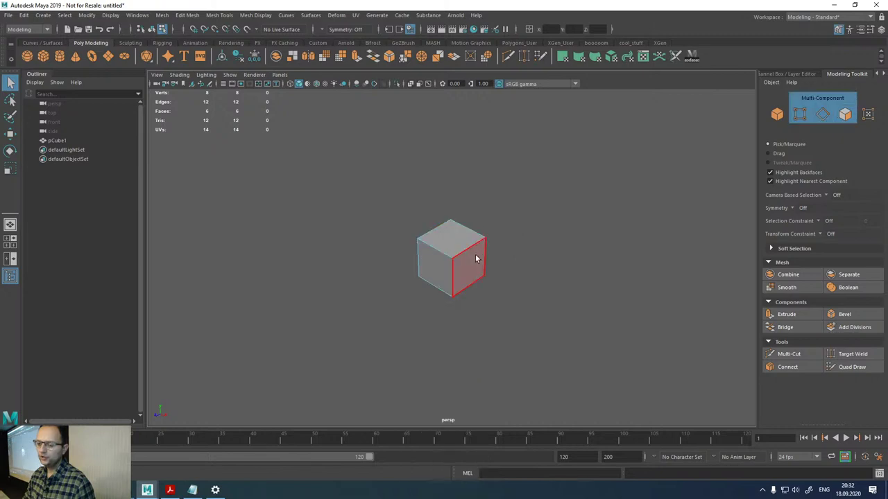
left_click_drag(469, 215, 494, 267)
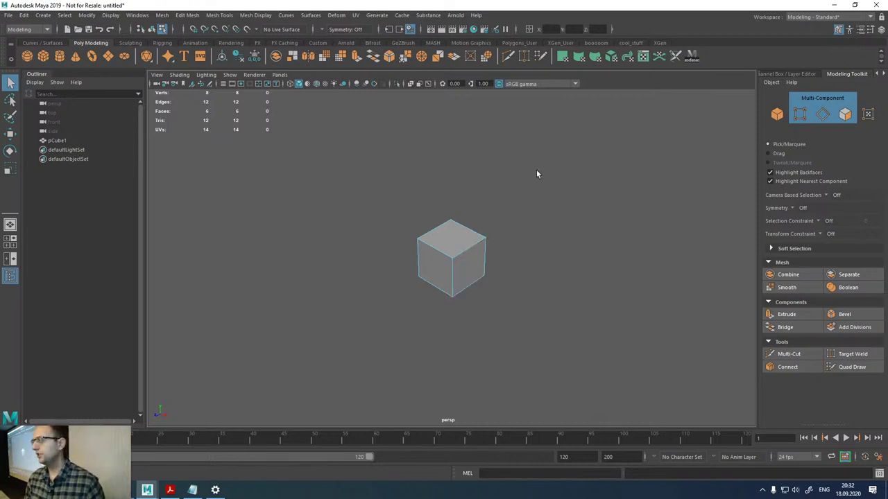
scroll(536, 173, "up", 5)
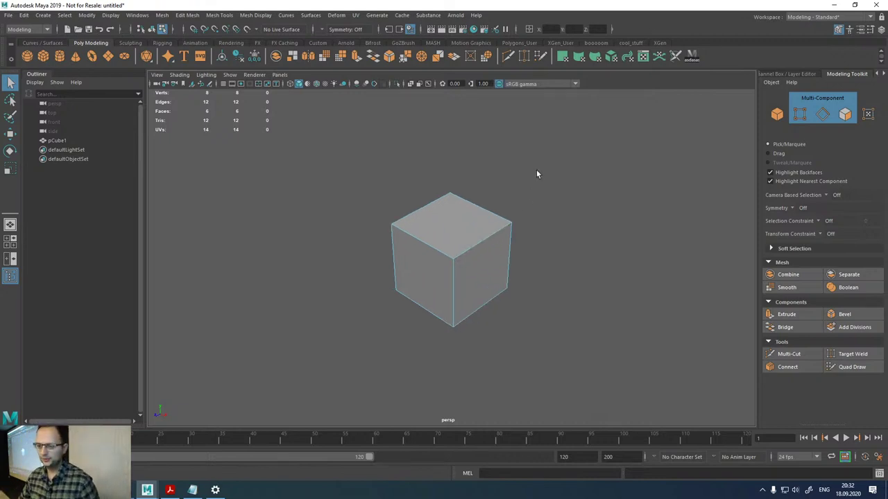
- Return the cube to object mode, duplicate it, and move the copy about 3.06 units along X
right_click_drag(506, 212, 532, 198)
right_click_drag(499, 224, 511, 227)
scroll(516, 225, "down", 4)
key("ctrl+d")
key("w")
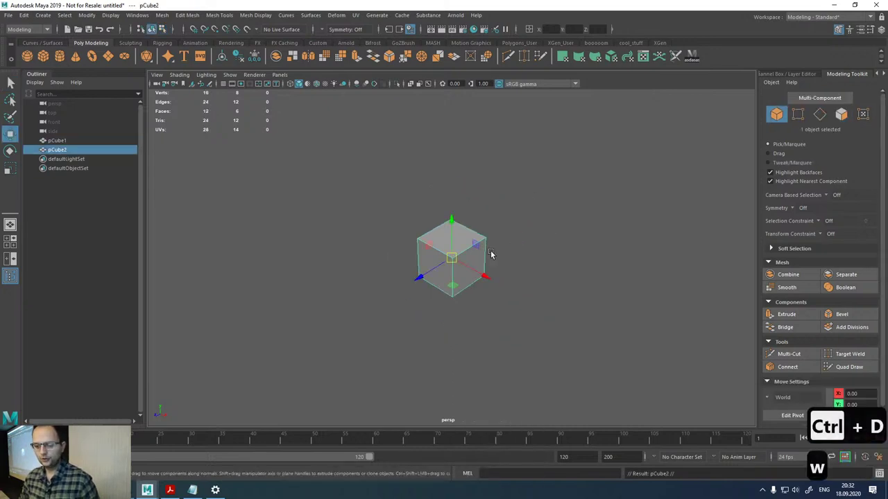
left_click_drag(479, 276, 655, 292)
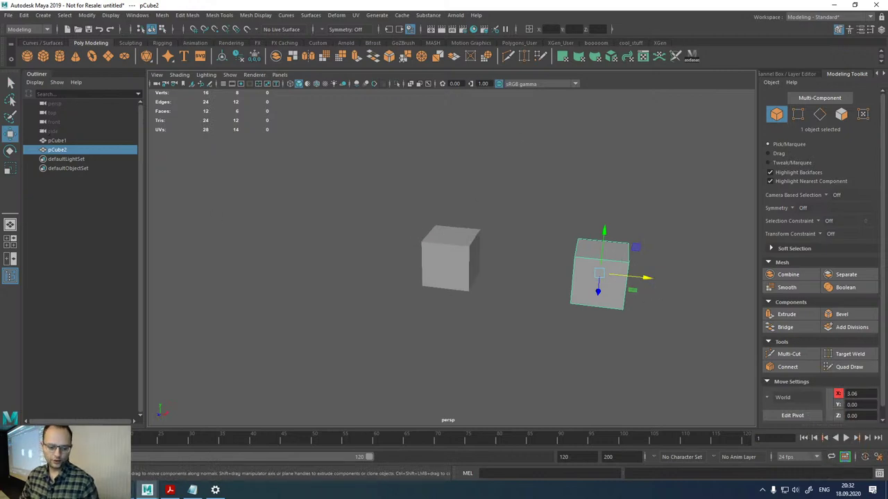
- Import the Man model from the file explorer into the scene, and extend the selection to both cubes
left_click(193, 489)
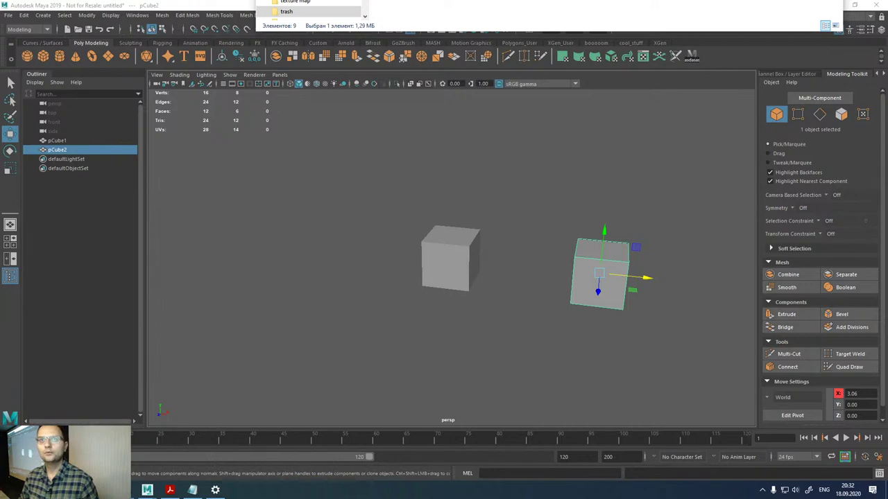
left_click_drag(298, 7, 310, 211)
left_click(453, 248)
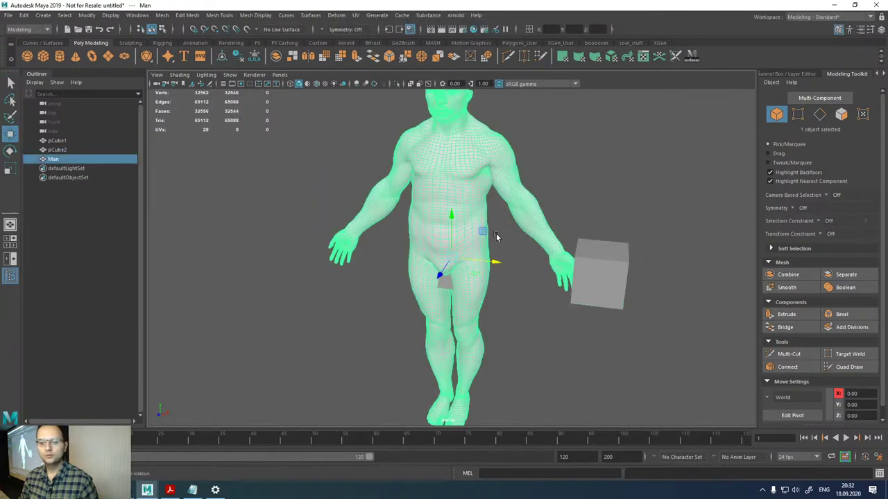
left_click_drag(453, 247, 427, 230, "alt")
left_click(585, 306, "shift")
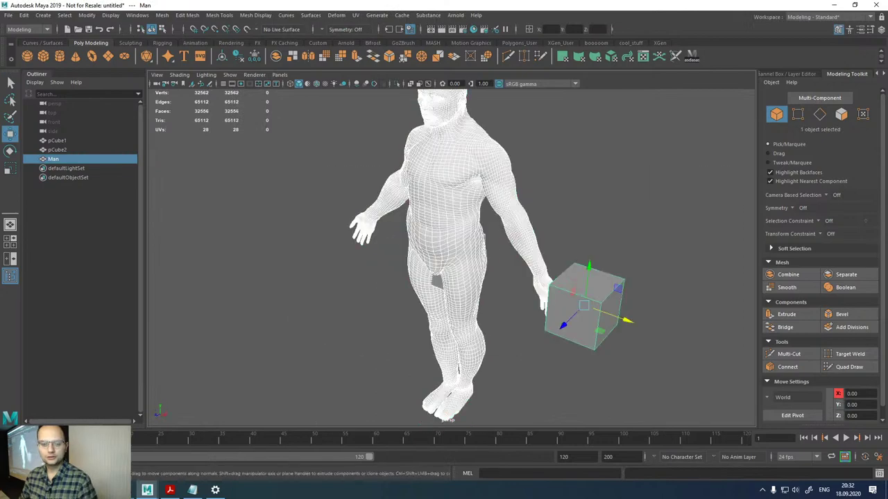
- Import the turtle model from the file explorer and separate its mesh into individual pieces
key("End")
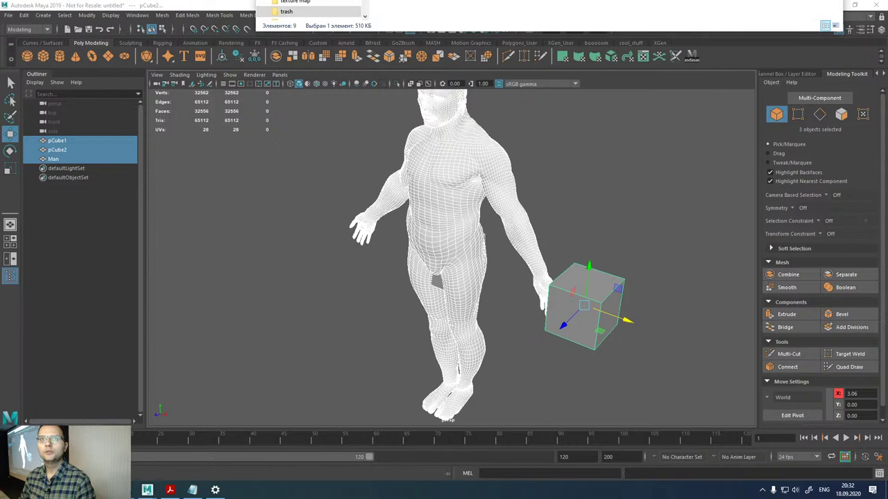
left_click_drag(312, 7, 343, 167)
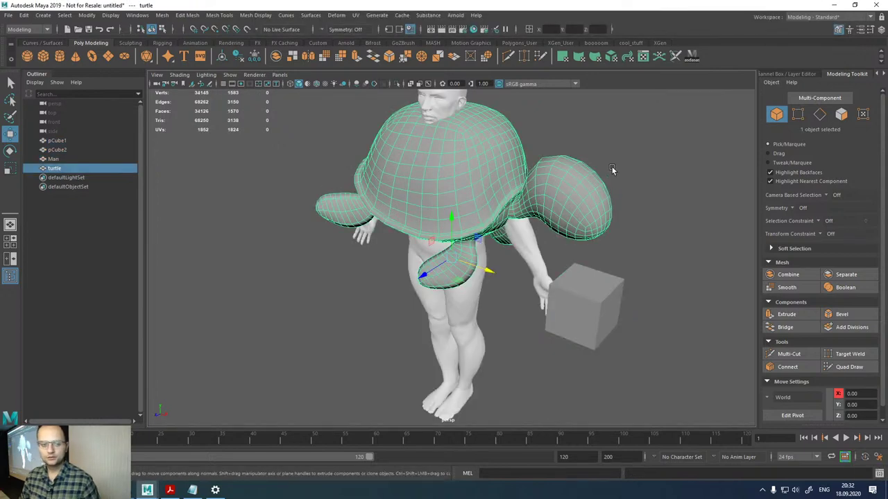
right_click_drag(615, 170, 603, 325, "shift")
left_click(534, 222, "shift")
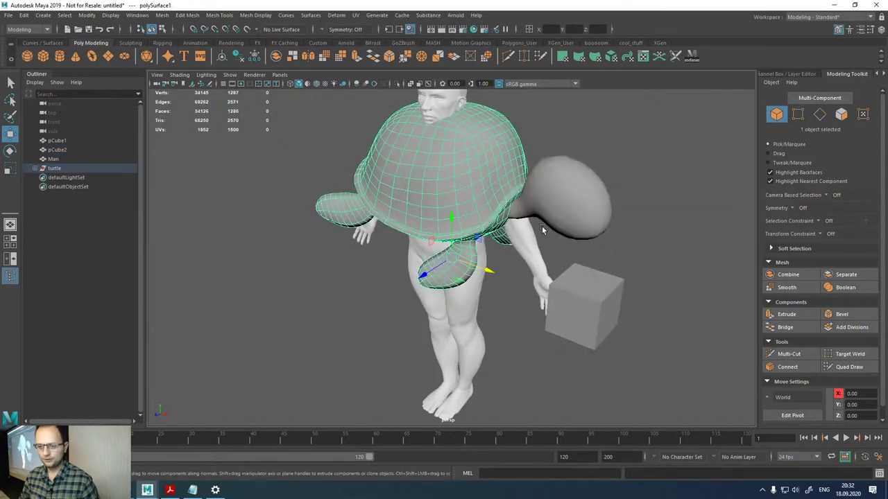
- Delete the Man model and both cubes, leaving only the turtle in the scene
scroll(542, 225, "down", 5)
left_click_drag(61, 160, 72, 142)
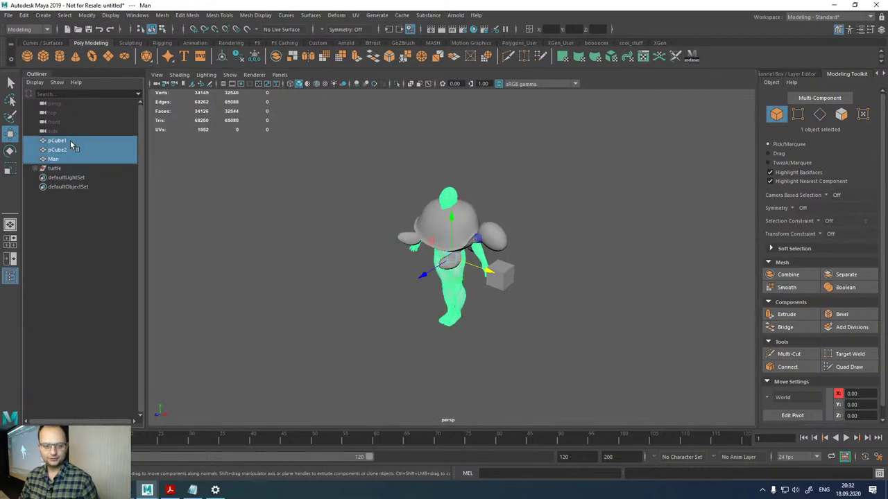
key("Delete")
- Combine all the turtle pieces into one mesh and delete its construction history
left_click_drag(376, 194, 555, 298)
right_click_drag(583, 189, 558, 333, "shift")
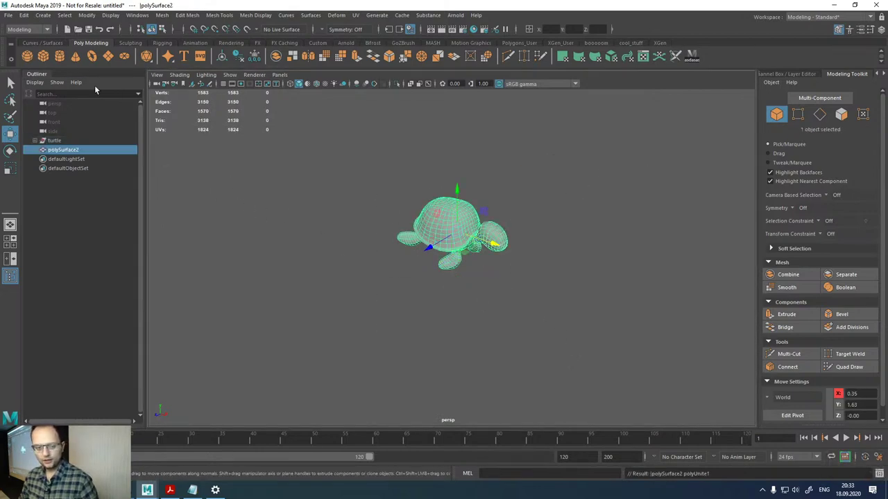
key("alt+shift+d")
left_click(399, 178)
- Select the combined turtle, switch it to face mode, and select all connected faces of the shell piece
left_click_drag(399, 178, 561, 146, "alt")
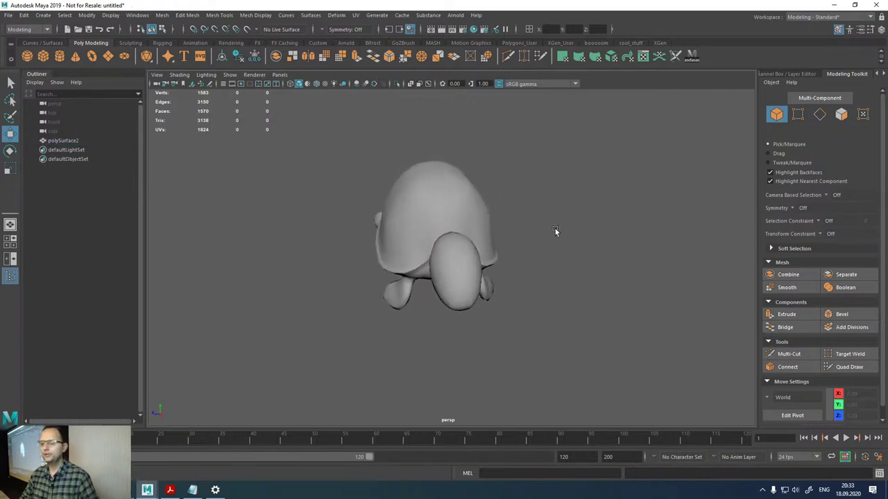
left_click_drag(555, 230, 603, 327, "alt")
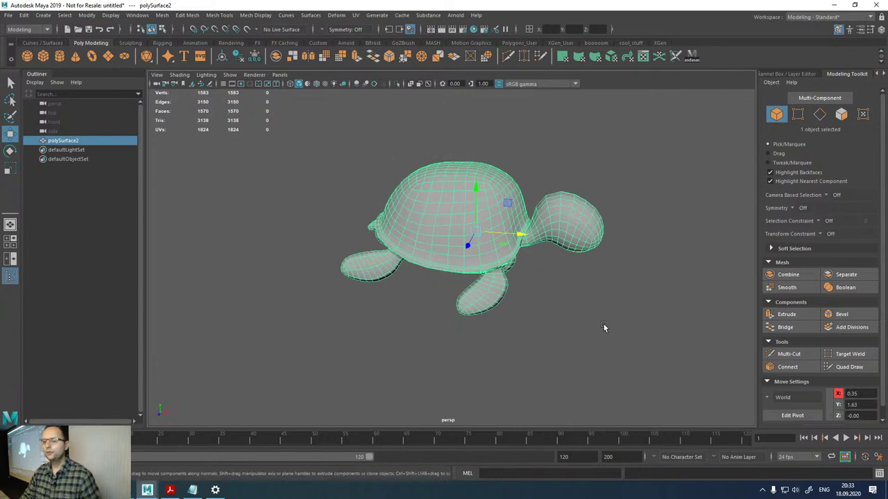
key("q")
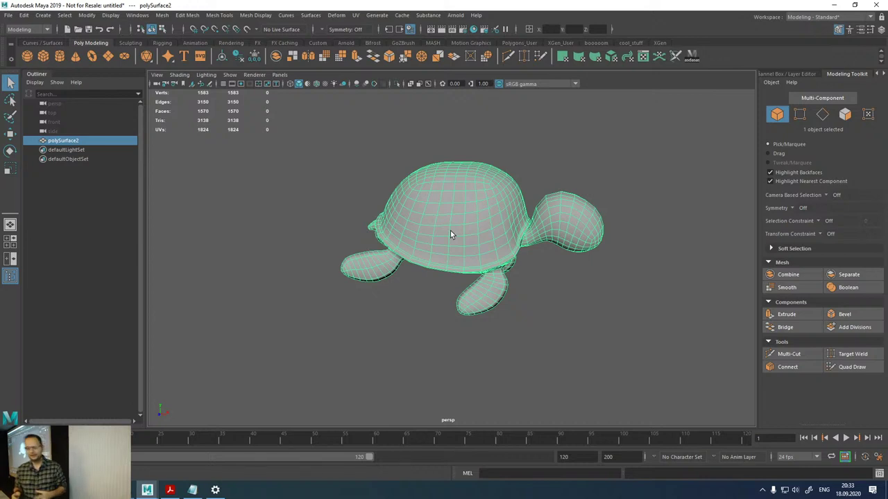
left_click_drag(477, 216, 492, 237, "alt")
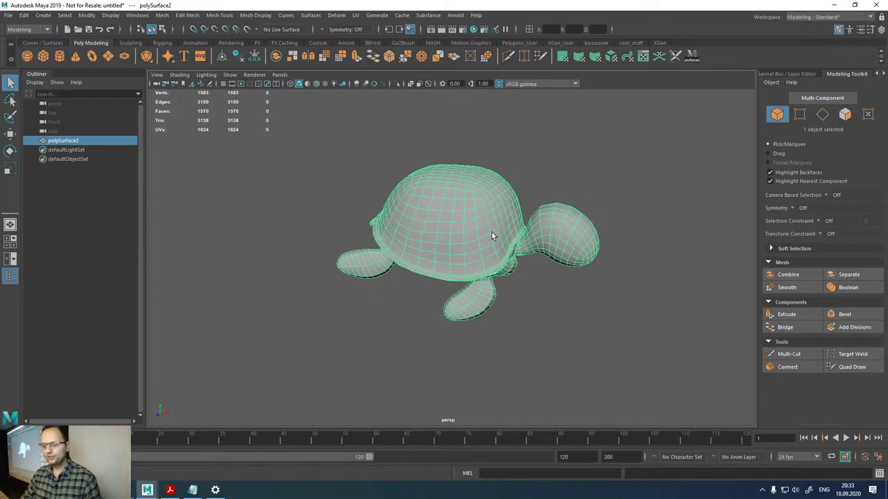
right_click(487, 186)
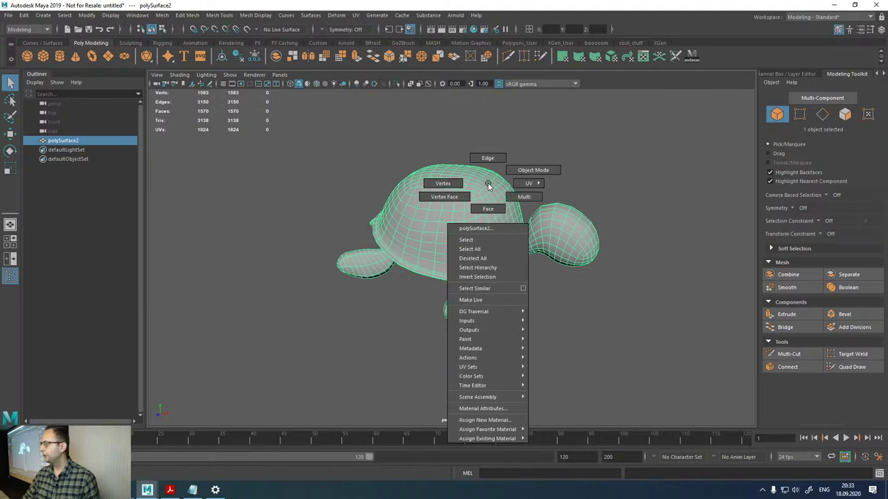
left_click(487, 206)
left_click(445, 229)
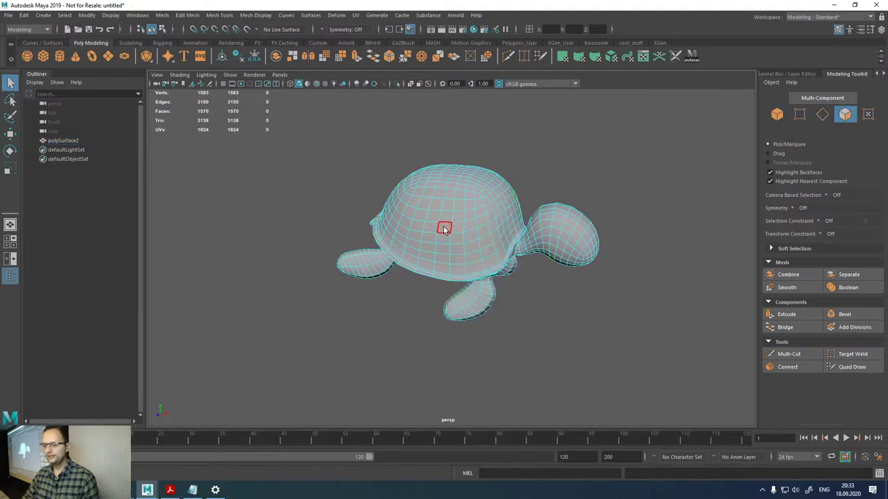
double_click(445, 228)
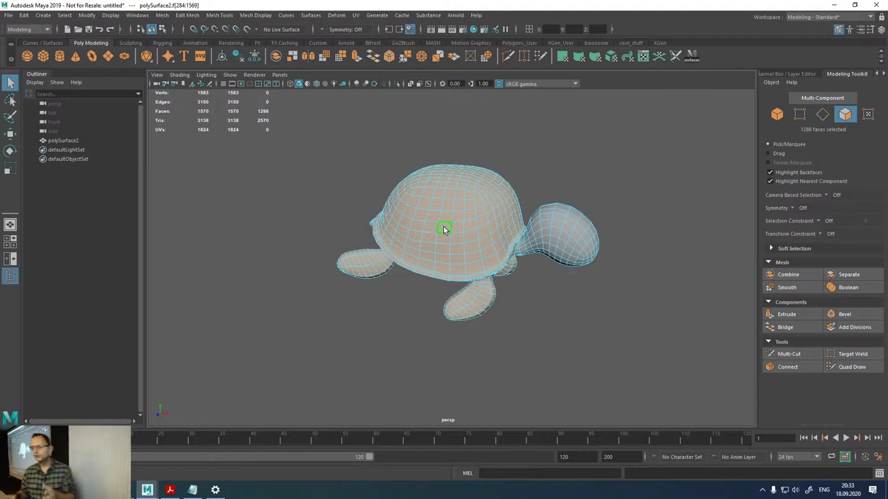
left_click_drag(445, 229, 505, 241, "alt")
- Return the turtle to object mode and separate the combined mesh into its pieces
key("q")
right_click_drag(505, 216, 528, 204)
left_click(400, 161)
right_click_drag(559, 143, 549, 304)
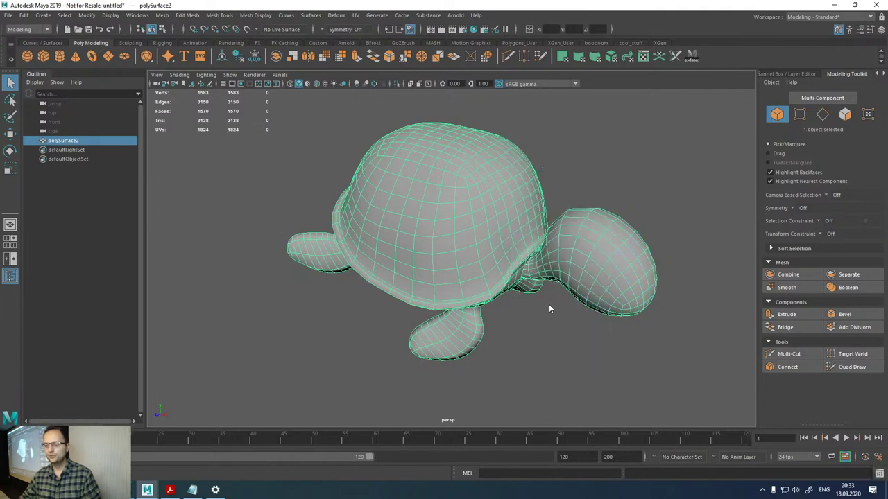
- Move the turtle's head about 1.07 units along X, away from the body
left_click(604, 253)
scroll(604, 254, "down", 3)
key("w")
left_click_drag(501, 296, 554, 312)
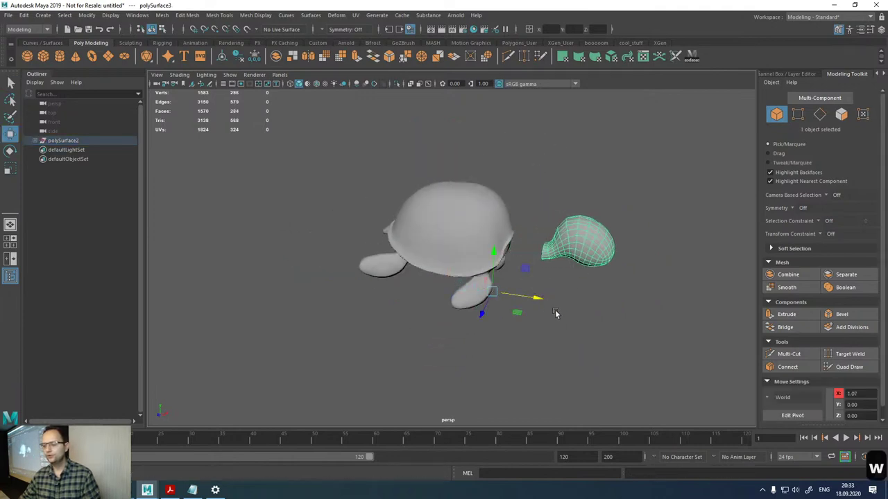
- Select the turtle's body as a separate object, and undo the selection changes
left_click(565, 279)
left_click(548, 264)
left_click(508, 277)
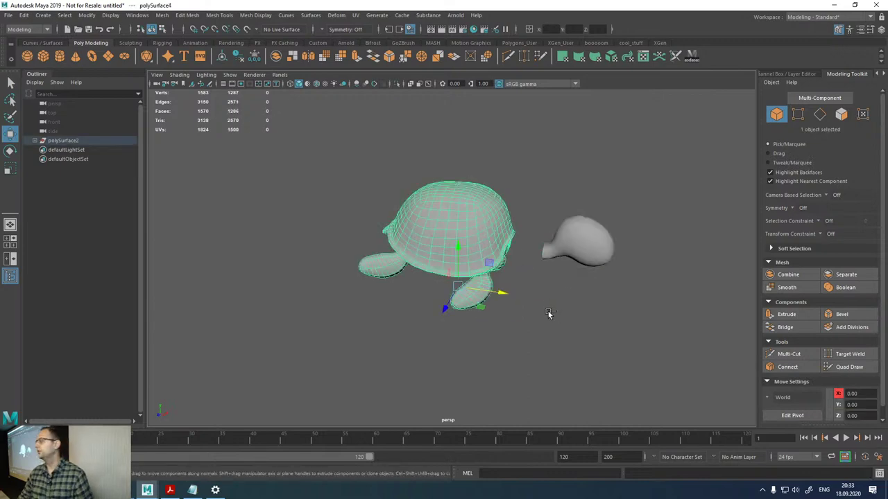
key("ctrl+z")
key("ctrl+z")
- Expand the turtle group in the Outliner, select the head and body, and combine them into one mesh
left_click(36, 140)
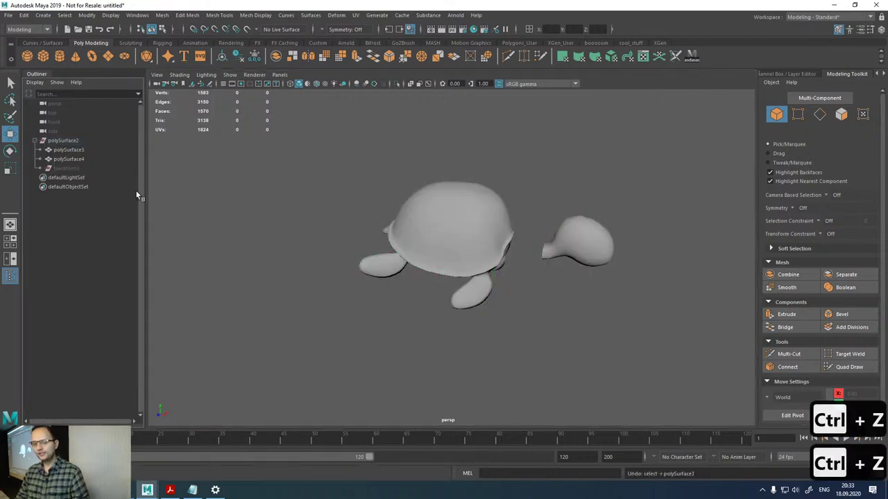
left_click(579, 243)
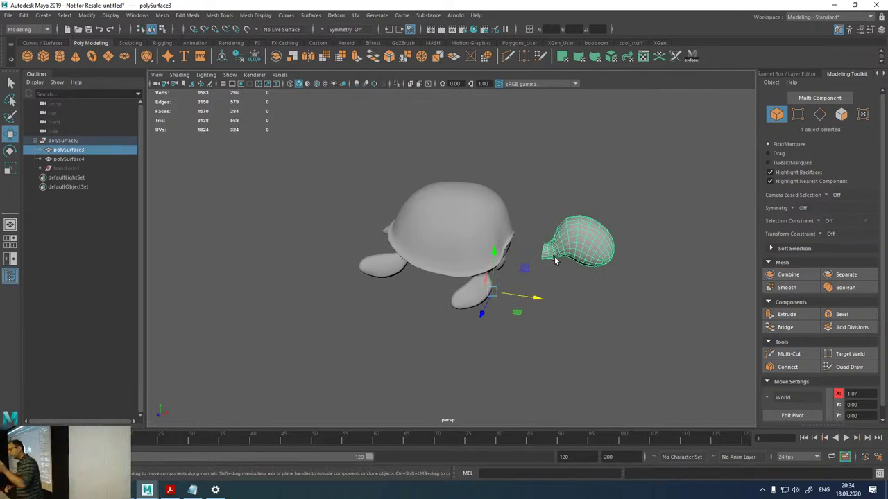
left_click(481, 200, "shift")
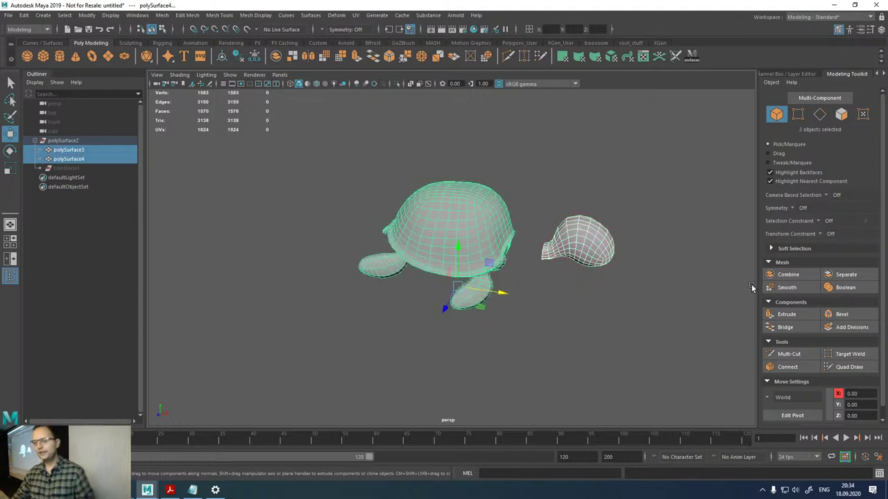
left_click(799, 275)
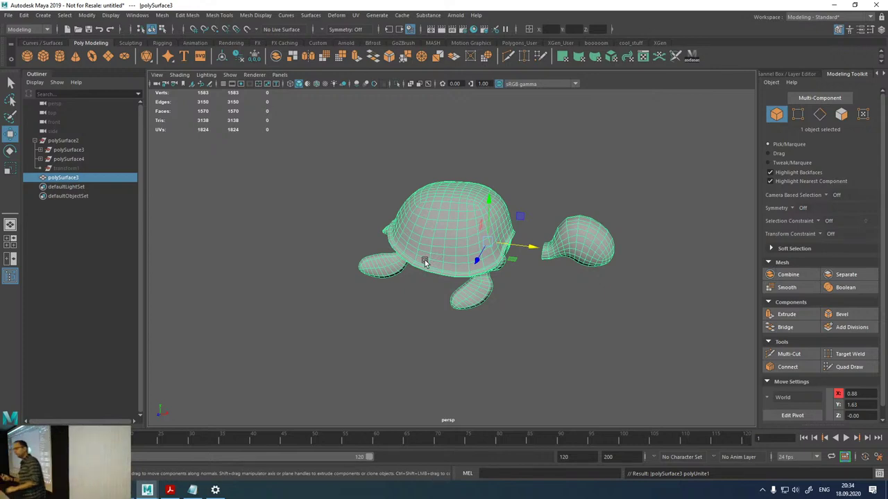
- Switch to the file manager, open the dungeon_blockout.ma scene in Maya and dismiss the What's New dialog
scroll(425, 262, "up", 2)
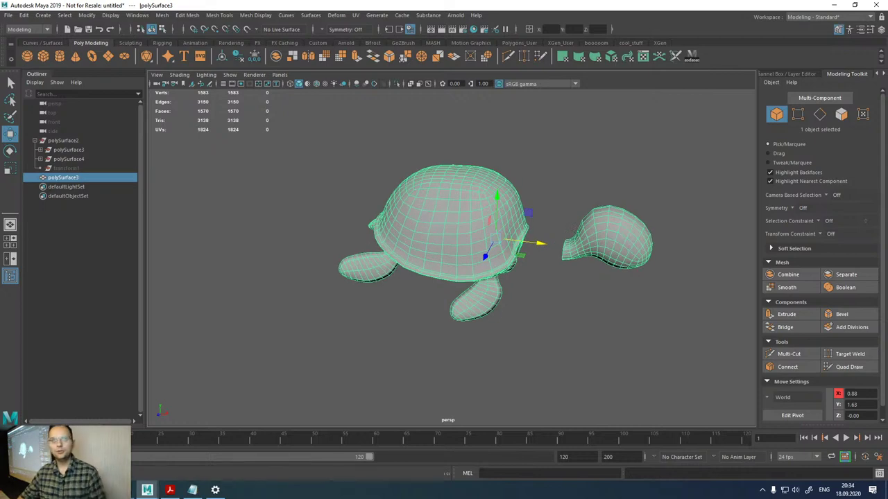
key("alt+Tab")
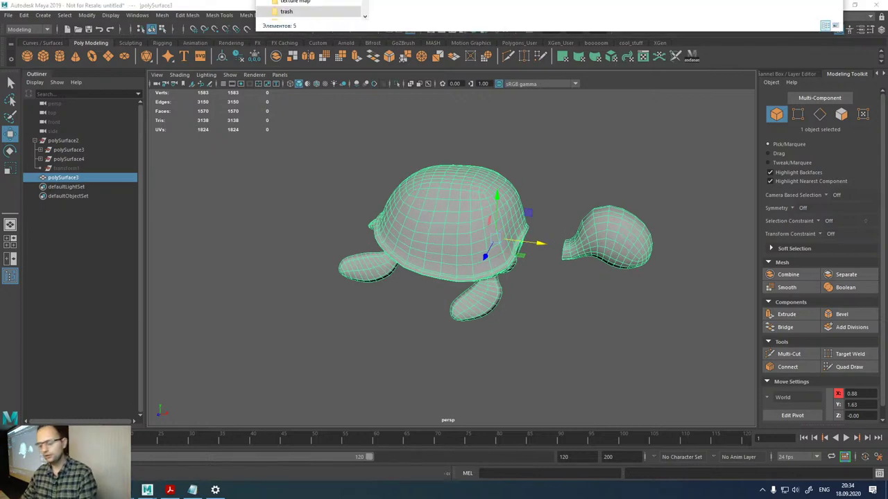
key("BackSpace")
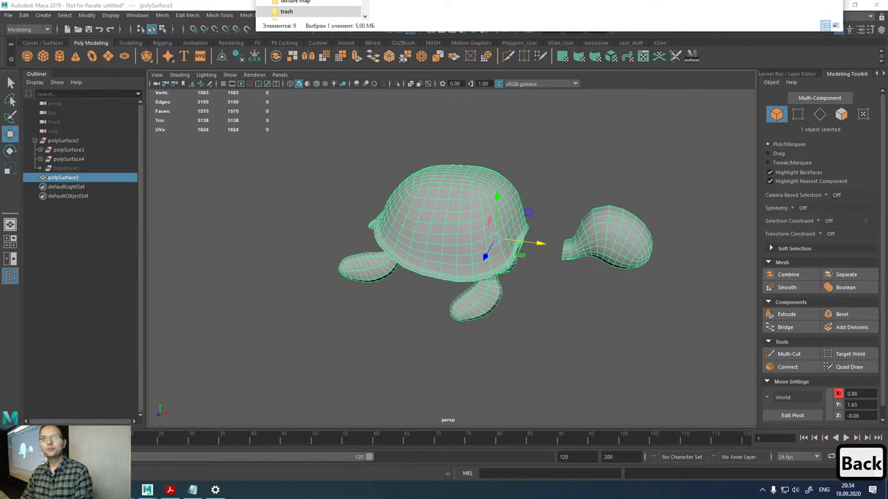
key("Return")
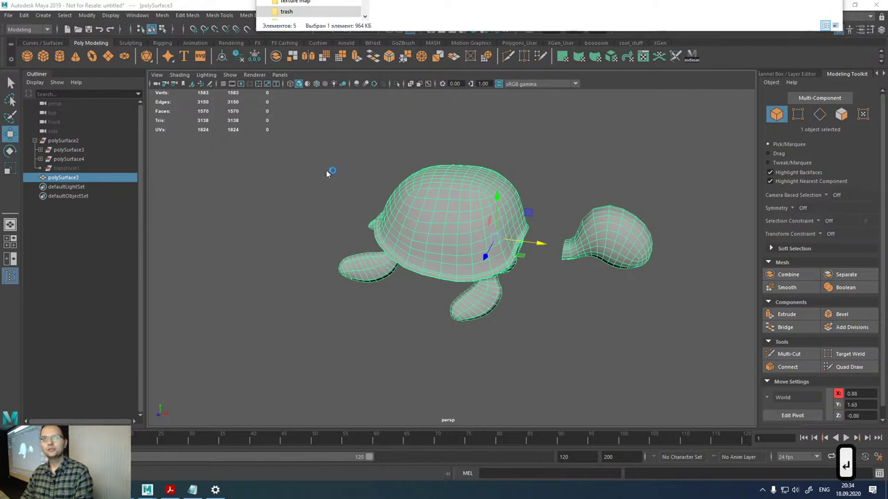
left_click_drag(312, 13, 326, 220)
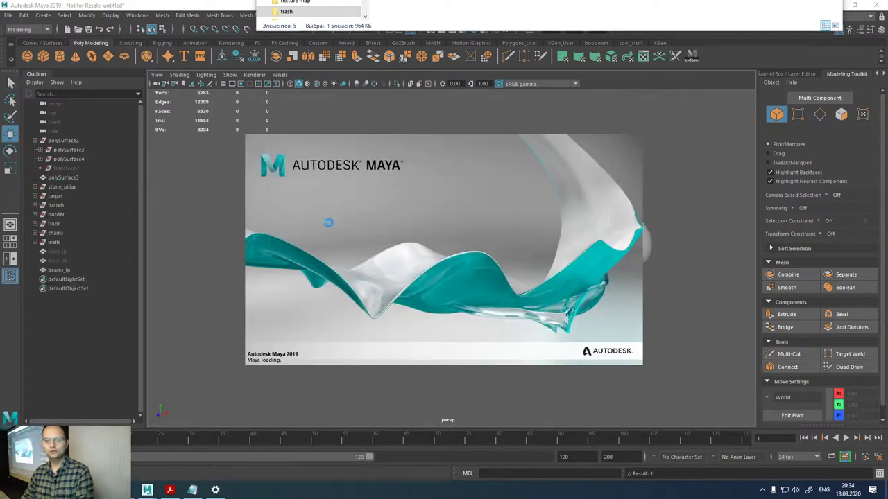
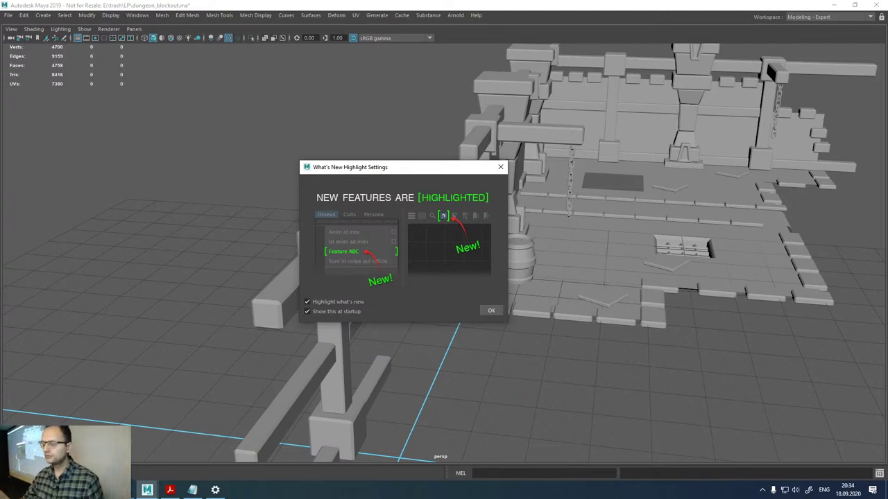
left_click(500, 167)
- Select the beams_lp mesh standing in front of the dungeon and frame it for inspection
scroll(109, 176, "down", 5)
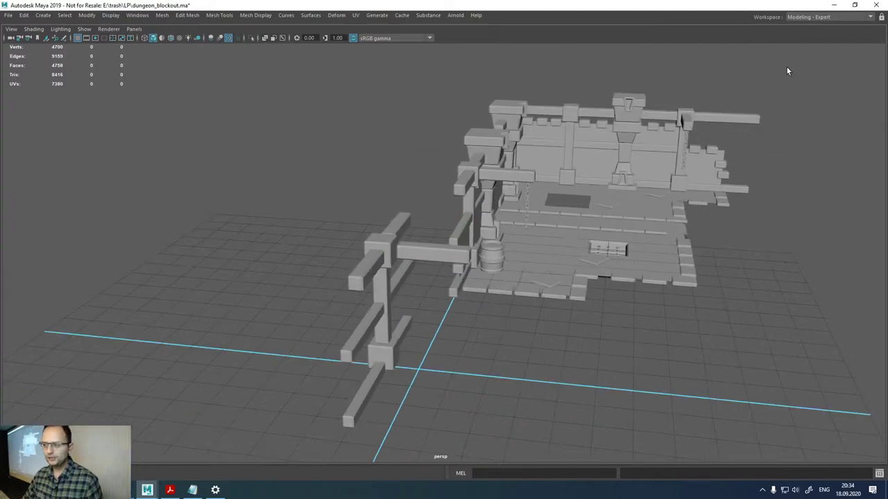
left_click_drag(787, 71, 307, 137, "alt")
left_click(410, 211)
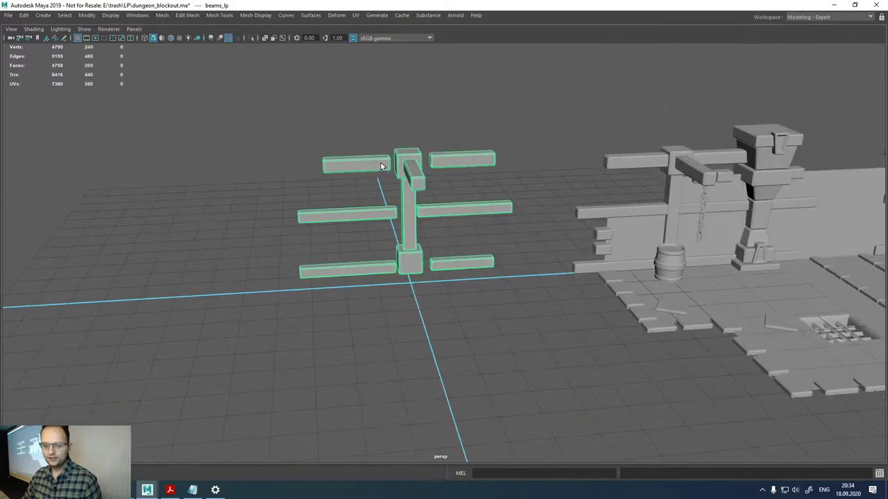
left_click_drag(386, 138, 419, 173, "alt")
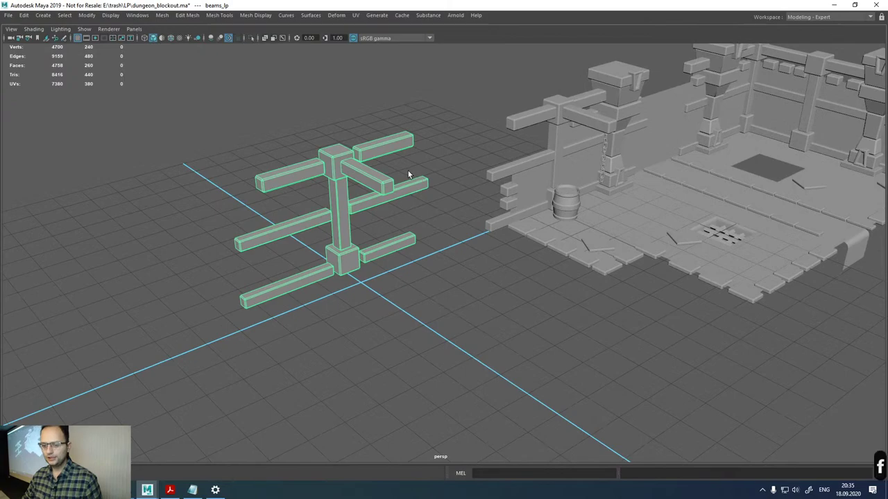
key("f")
left_click_drag(331, 191, 381, 184, "alt")
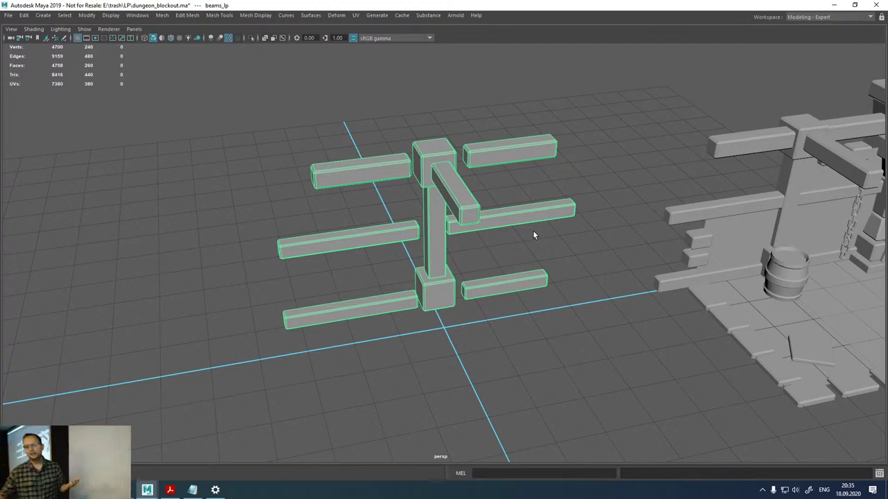
- Switch the beams mesh to face mode and select all faces of the short beam projecting from the upper block
right_click(435, 183)
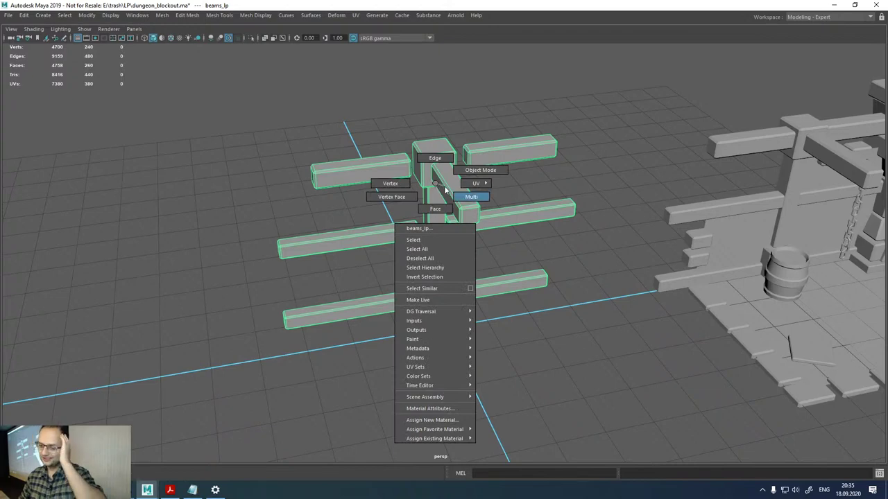
left_click(435, 208)
left_click_drag(435, 208, 477, 198, "alt")
left_click(477, 199)
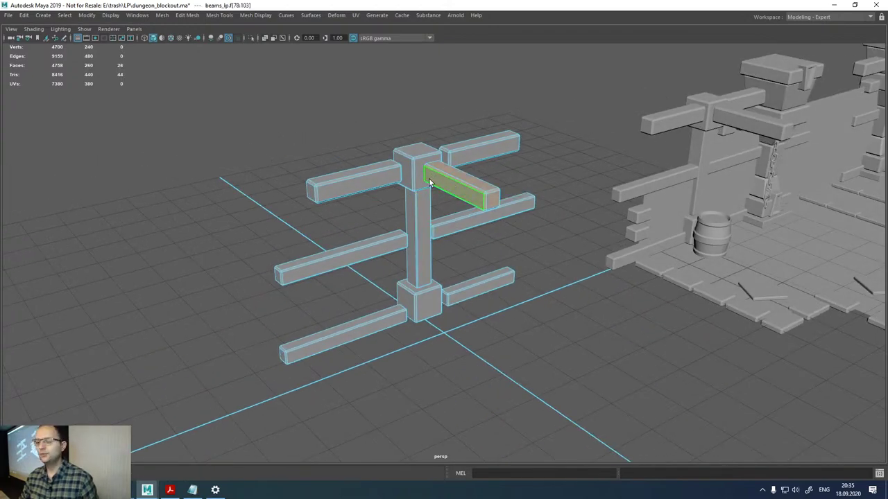
- Return the beams mesh to object mode, reselect it as one object and clear the selection
right_click_drag(434, 173, 463, 154)
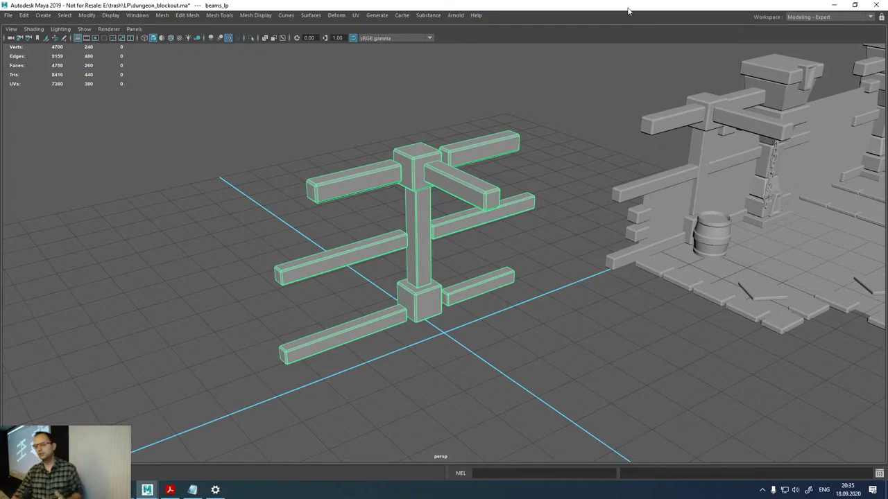
left_click(516, 169)
left_click(476, 186)
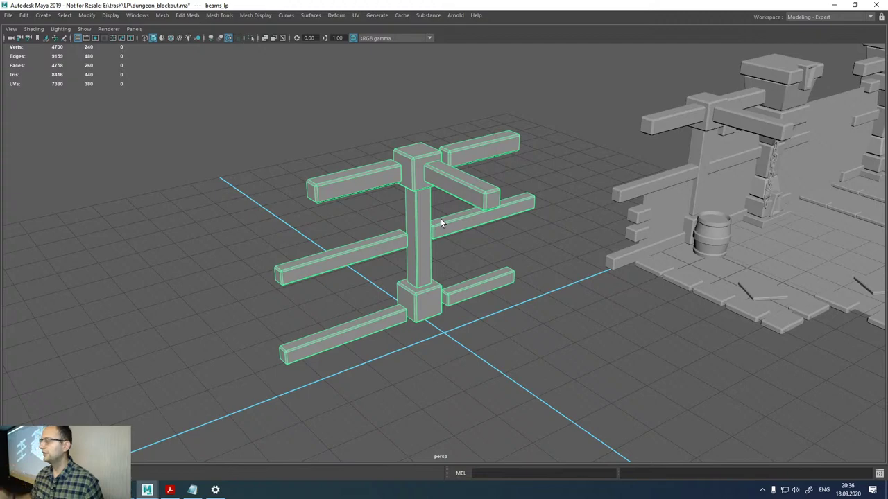
left_click(587, 160)
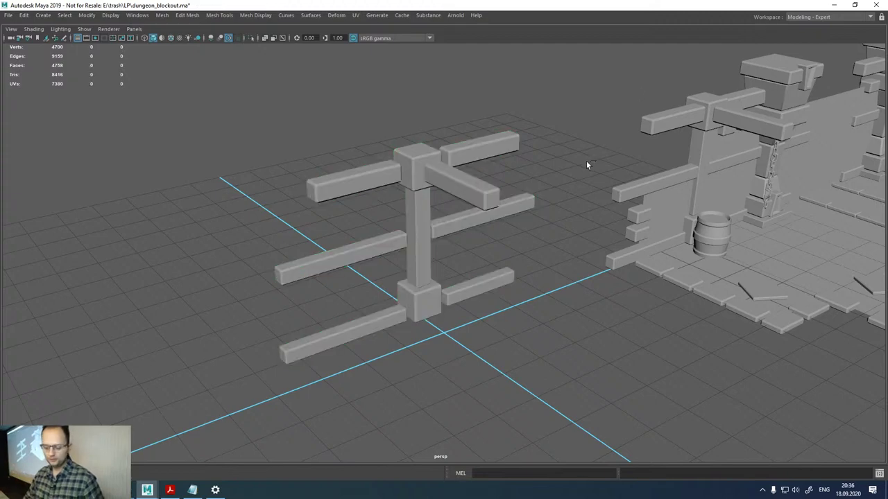
- Start a new empty scene without saving and switch the workspace to Modeling - Standard
key("ctrl+n")
left_click(442, 248)
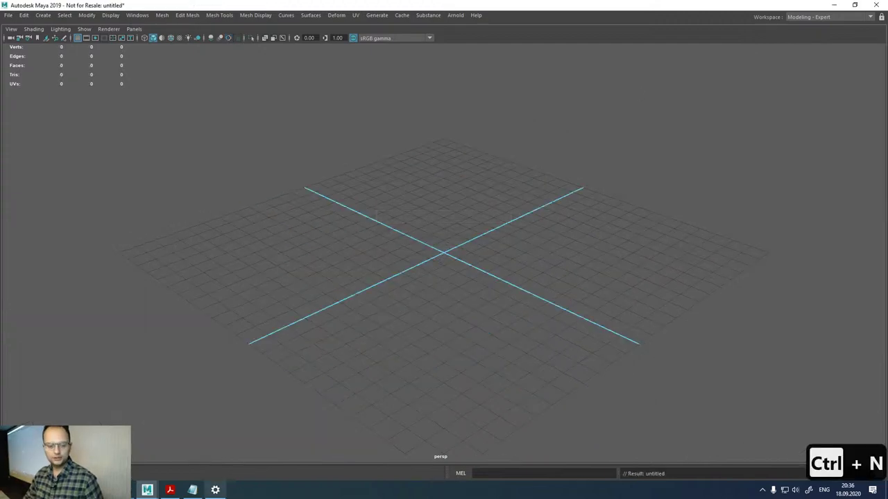
left_click(817, 17)
left_click(820, 38)
left_click_drag(468, 243, 466, 262, "alt")
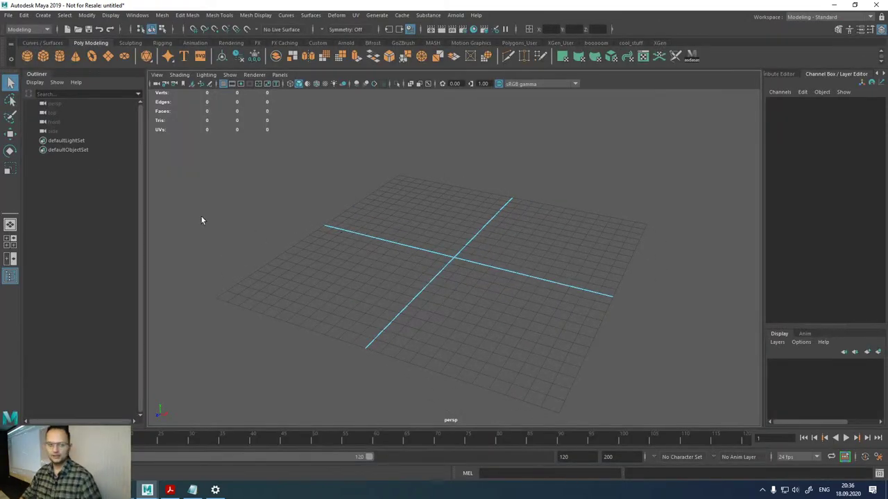
- Create a polygon cube at the origin, activate the Move tool and show the cube's attributes in the Attribute Editor
left_click(43, 56)
scroll(389, 209, "up", 3)
key("w")
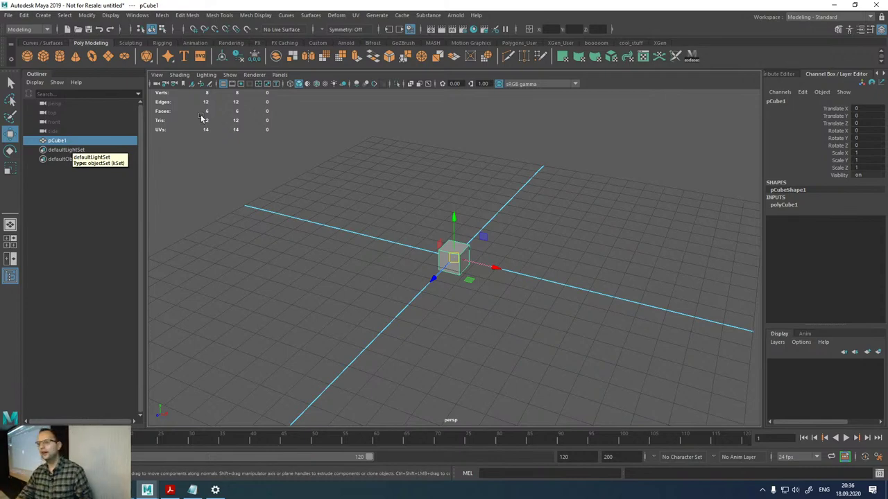
left_click(884, 76)
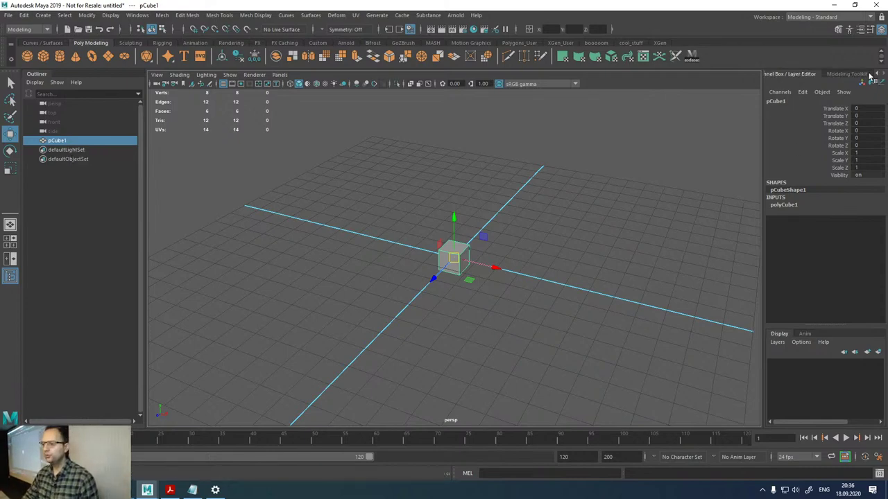
left_click(781, 74)
left_click(778, 73)
left_click(774, 74)
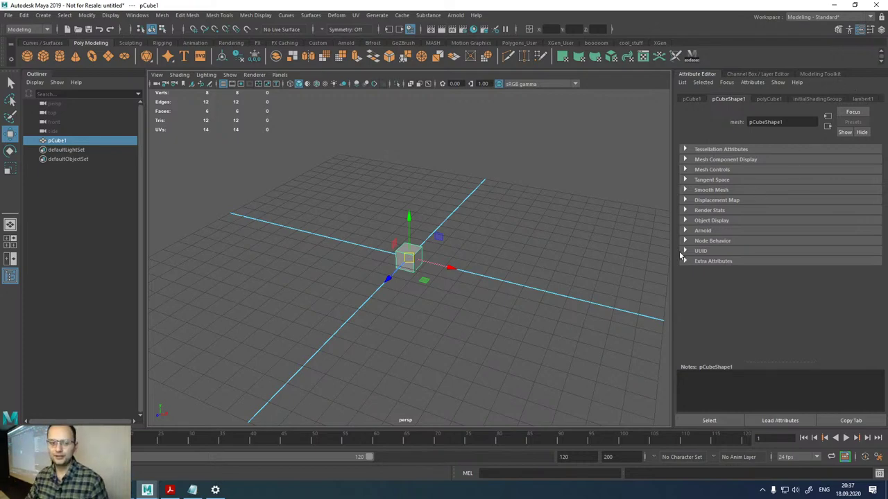
- Duplicate the cube, and move and rotate the copy away from the original
left_click_drag(521, 270, 516, 280, "alt")
key("ctrl+d")
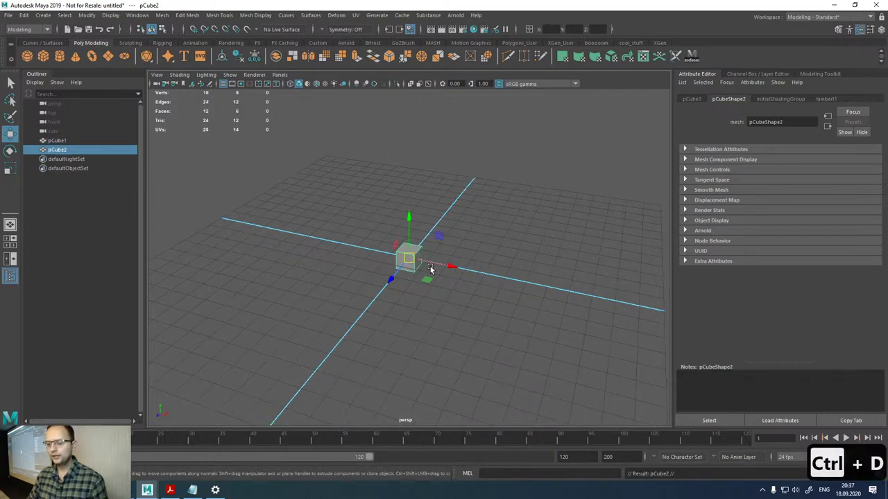
left_click_drag(430, 269, 576, 263)
key("e")
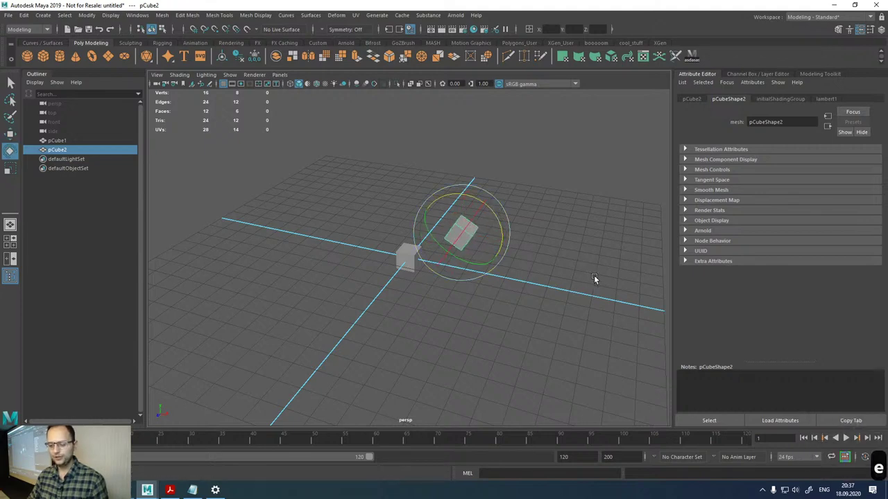
- Repeat Duplicate with Transform twelve times on the moved and rotated cube to form a curved chain of cubes
key("shift+d")
key("shift+d")
key("shift+d")
key("shift+d")
key("shift+d")
key("shift+d")
key("shift+d")
key("shift+d")
key("shift+d")
key("shift+d")
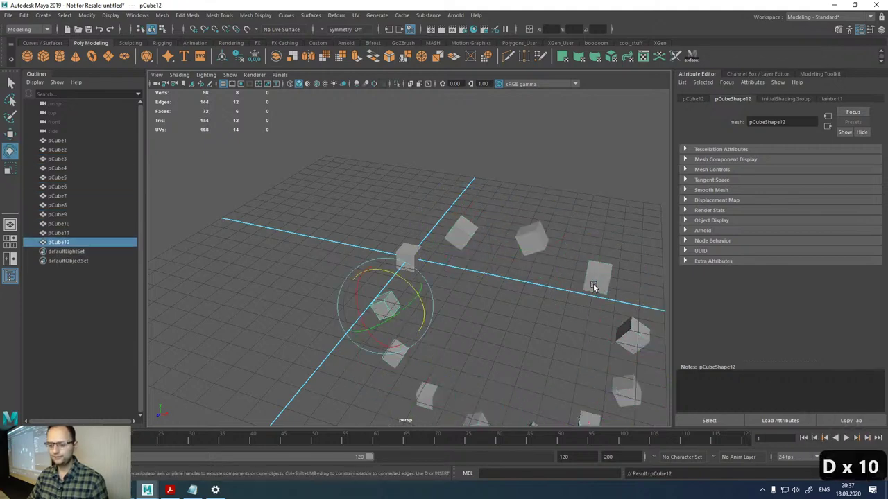
key("shift+d")
key("shift+d")
- Undo the last eleven transformed duplicates and locate the Duplicate with Transform command among the edit commands
key("ctrl+z")
key("ctrl+z")
key("ctrl+z")
key("ctrl+z")
key("ctrl+z")
key("ctrl+z")
key("ctrl+z")
key("ctrl+z")
key("ctrl+z")
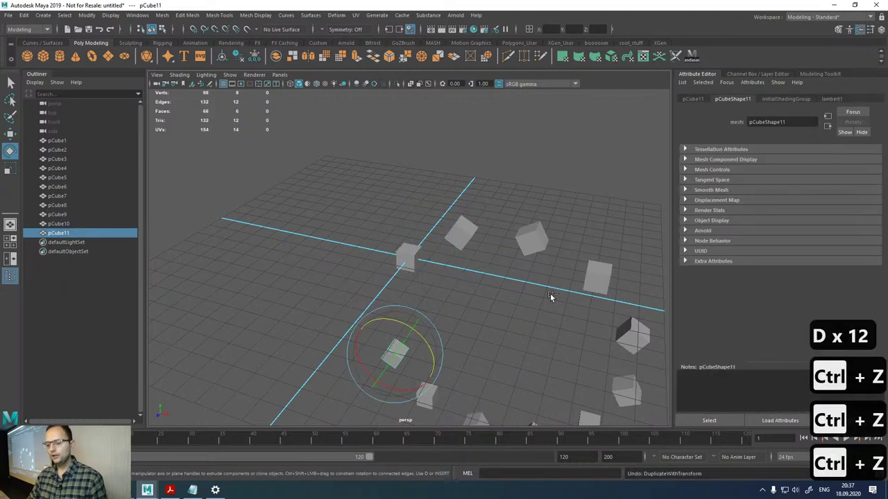
key("ctrl+z")
key("ctrl+z")
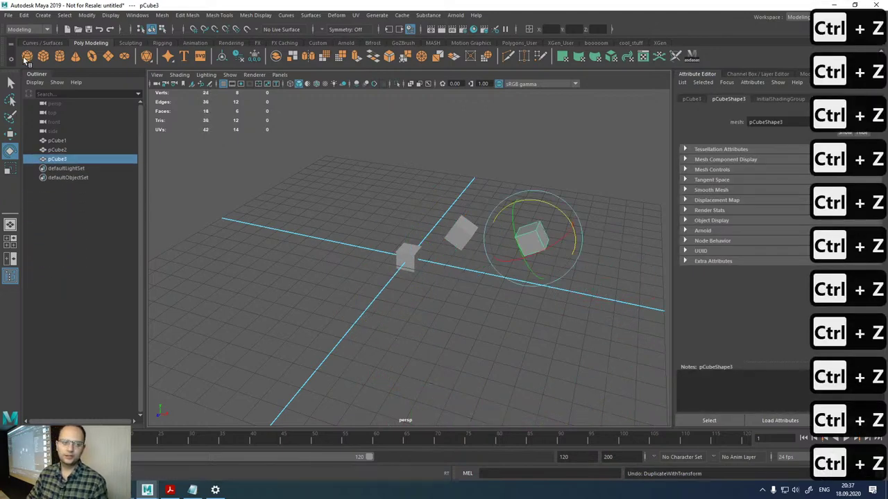
left_click(24, 14)
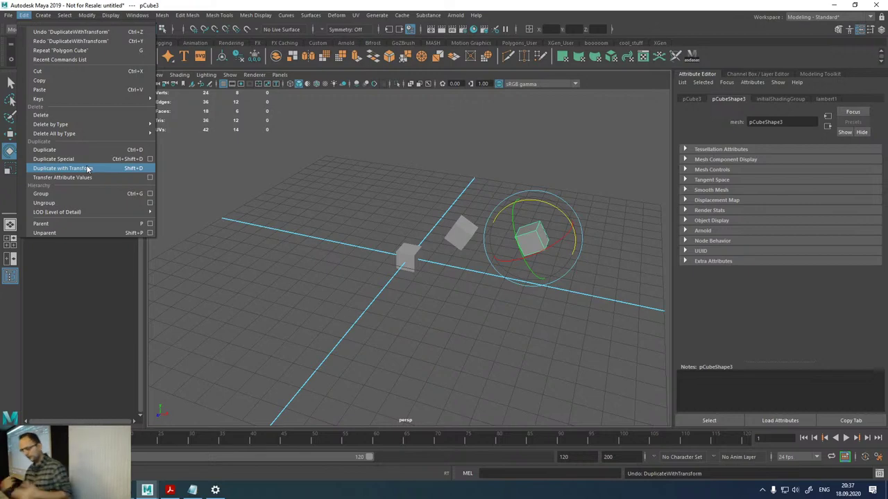
- Duplicate the original cube at the origin, and move, enlarge and rotate the copy
left_click(410, 259)
key("w")
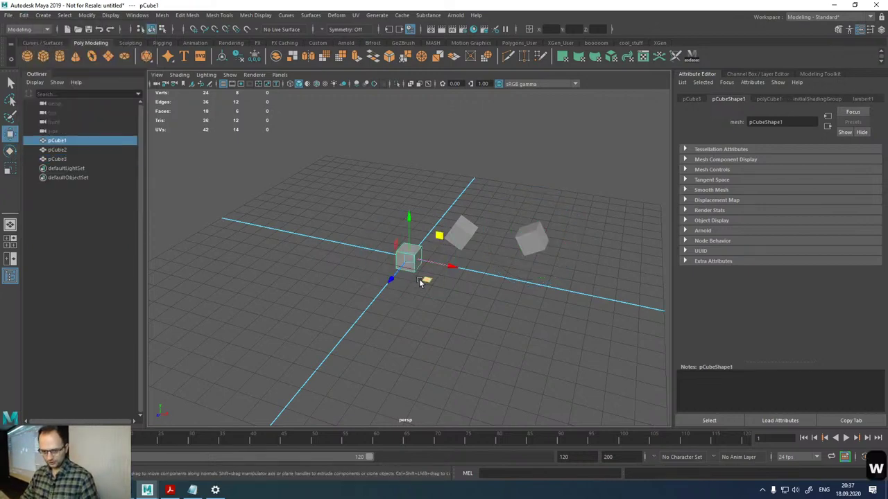
key("ctrl+d")
middle_click_drag(424, 282, 429, 322)
key("r")
key("e")
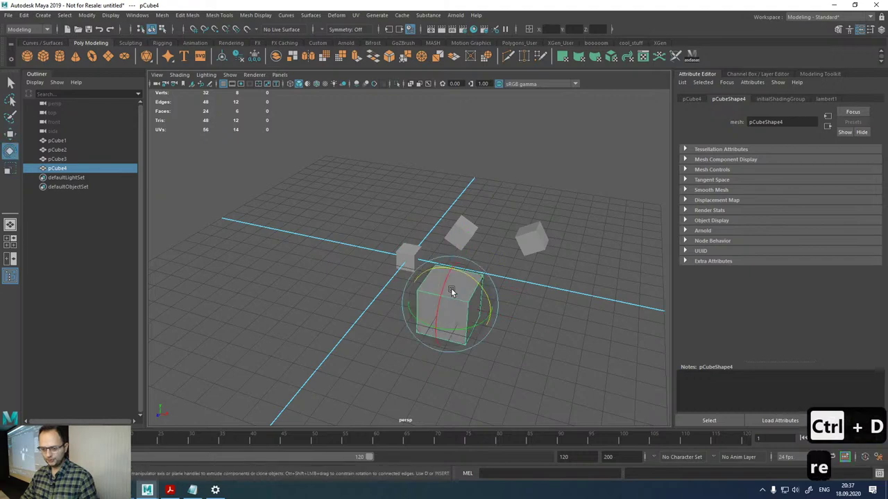
left_click_drag(451, 291, 491, 329)
key("w")
key("e")
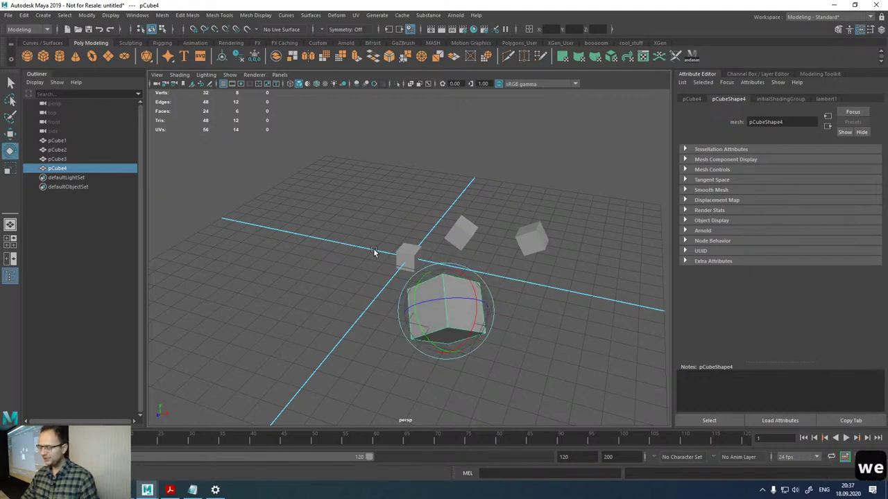
- Use Duplicate with Transform six times on the enlarged cube to repeat its move, rotation and scaling
key("shift+d")
key("shift+d")
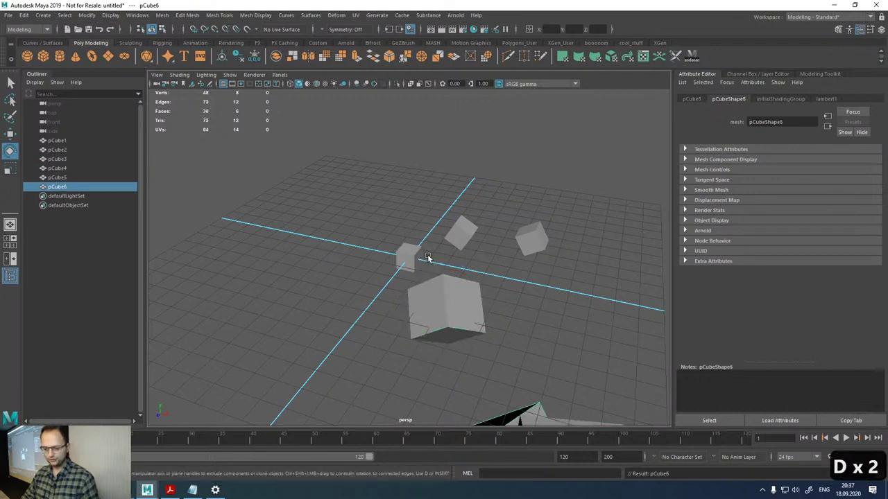
key("shift+d")
key("shift+d")
key("shift+d")
key("shift+d")
scroll(428, 260, "down", 5)
left_click_drag(428, 259, 370, 261, "alt")
- Start another new scene without saving, create a polygon cube at the origin and activate the Move tool
key("ctrl+n")
left_click(436, 246)
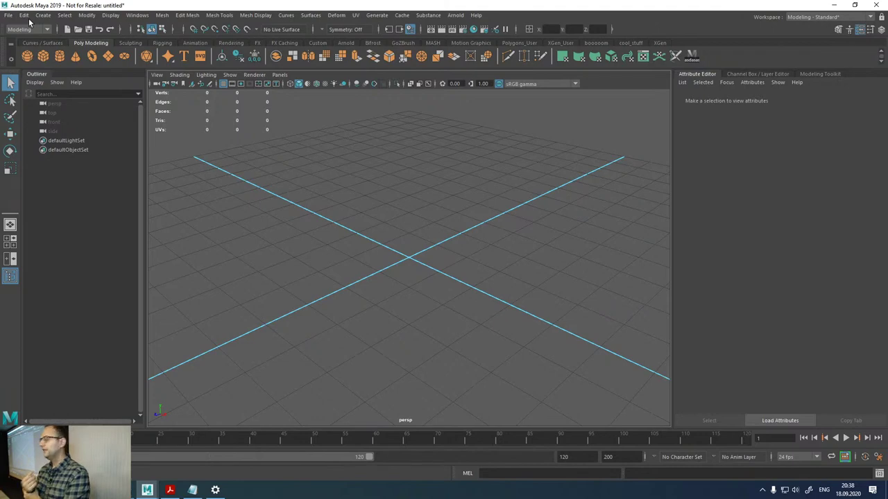
left_click(43, 56)
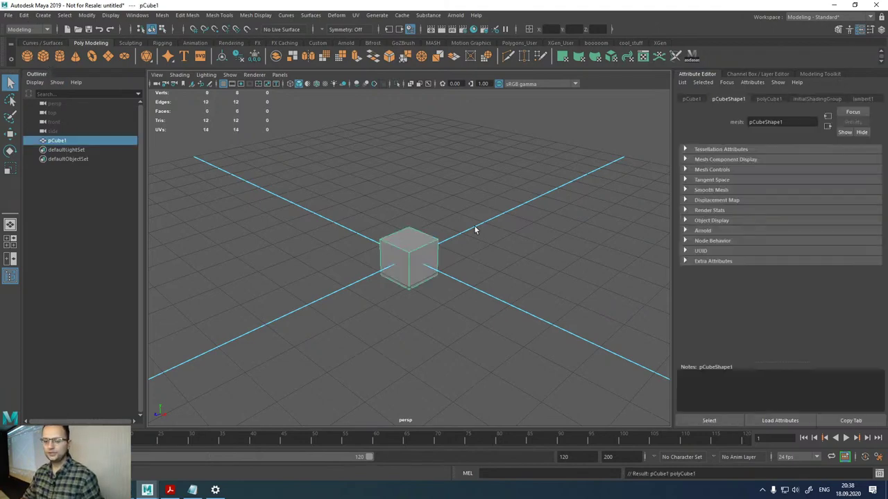
scroll(475, 235, "down", 3)
key("w")
- Duplicate the cube, move the copy along X and set its Translate X to 3
left_click_drag(475, 258, 599, 282, "alt")
key("ctrl+d")
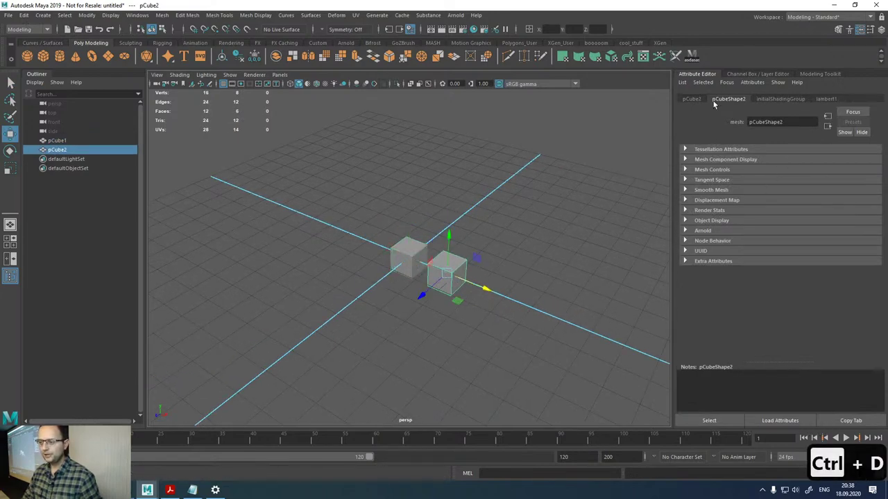
left_click(690, 99)
left_click(766, 159)
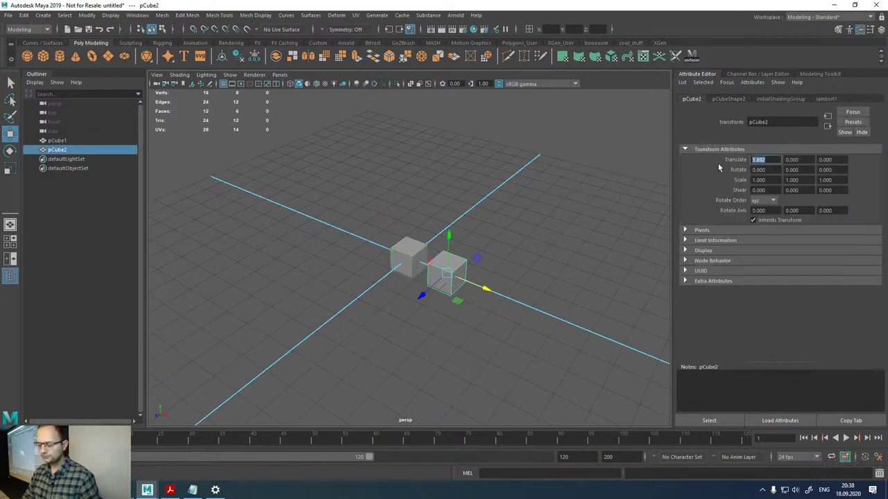
type("3")
key("Return")
- Use Duplicate with Transform five times on the offset cube to continue the evenly spaced row along X
key("d")
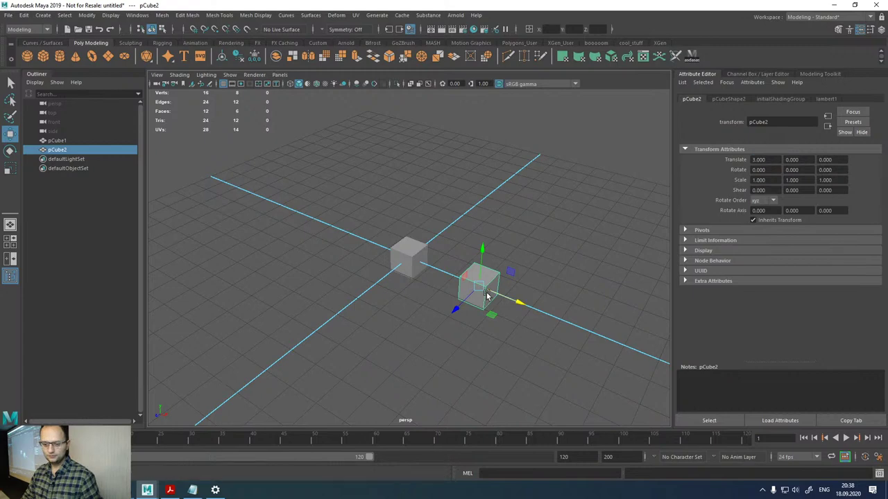
key("shift+d")
key("shift+d")
key("shift+d")
key("shift+d")
key("shift+d")
scroll(532, 294, "down", 5)
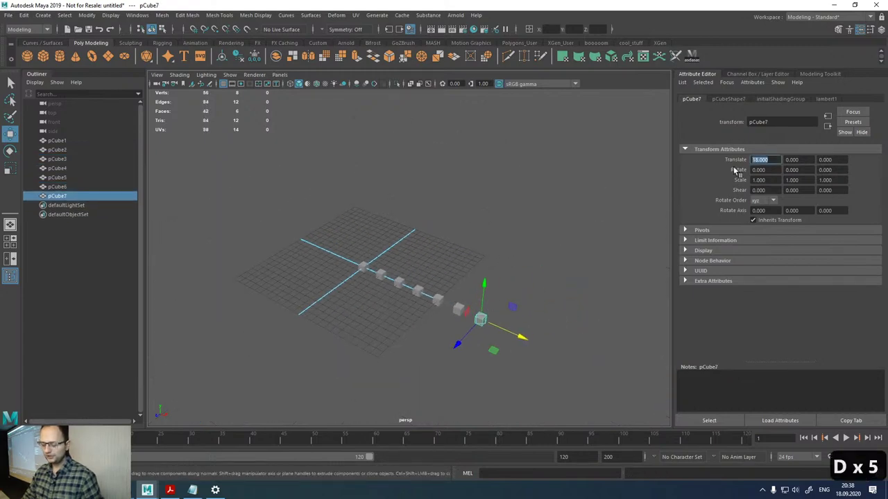
key("Escape")
scroll(483, 324, "up", 3)
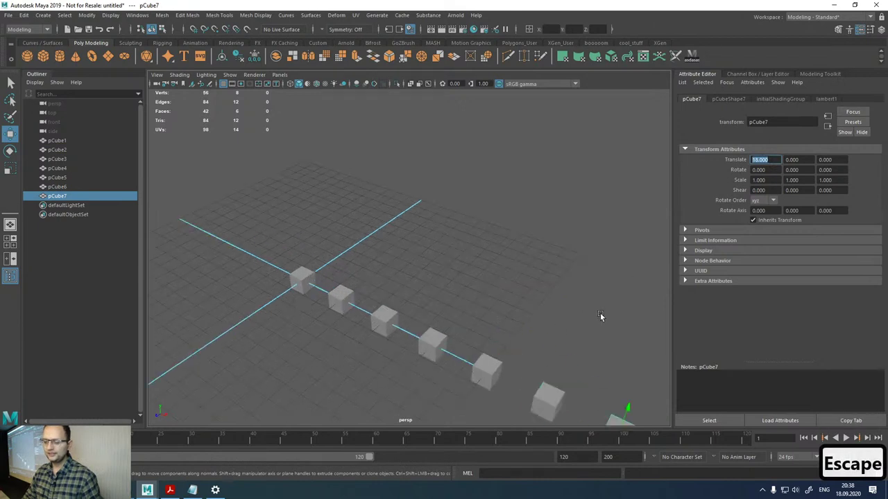
- Delete every duplicated cube in the row, keeping only the original cube at the origin
left_click_drag(601, 312, 414, 256, "alt")
left_click_drag(301, 231, 721, 390)
key("Delete")
- Duplicate the cube at the origin, move the copy about 3.6 along X and 2 along Y, and rotate it freely
left_click(258, 276)
key("ctrl+d")
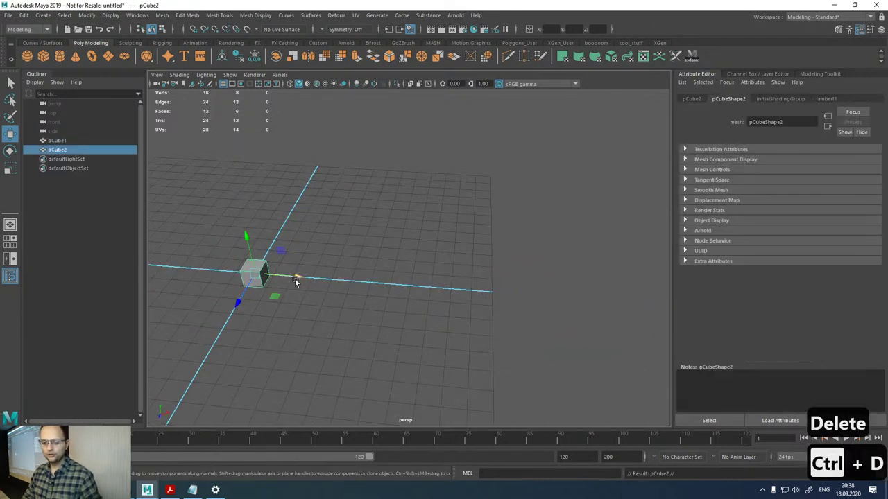
left_click_drag(295, 280, 349, 224)
key("e")
key("w")
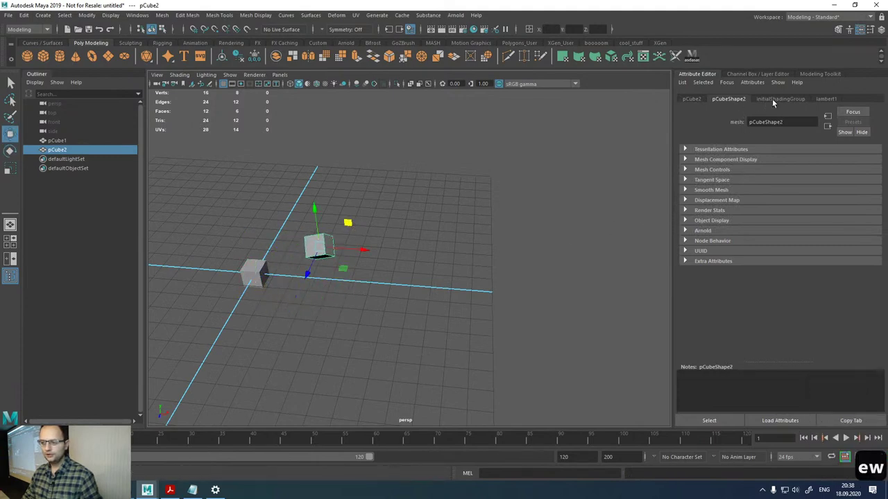
- Set the rotated copy's Translate X to 5 in its transform attributes
left_click(690, 99)
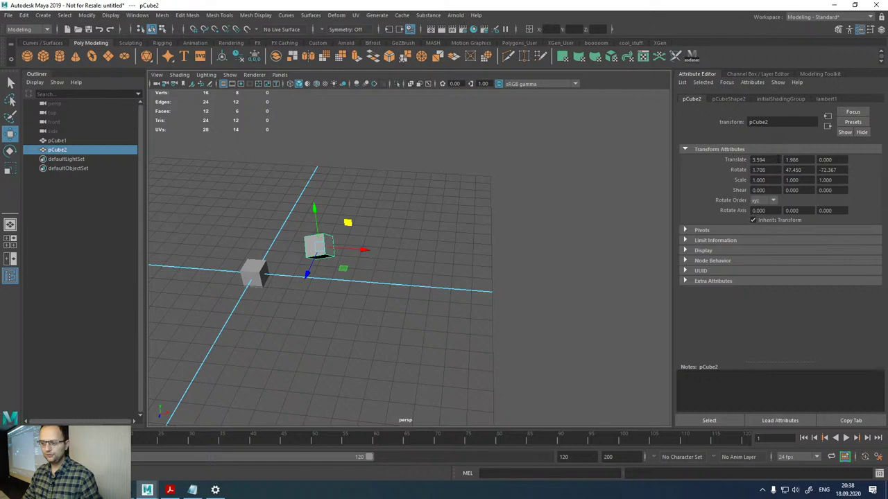
left_click_drag(777, 159, 730, 159)
type("5")
key("Return")
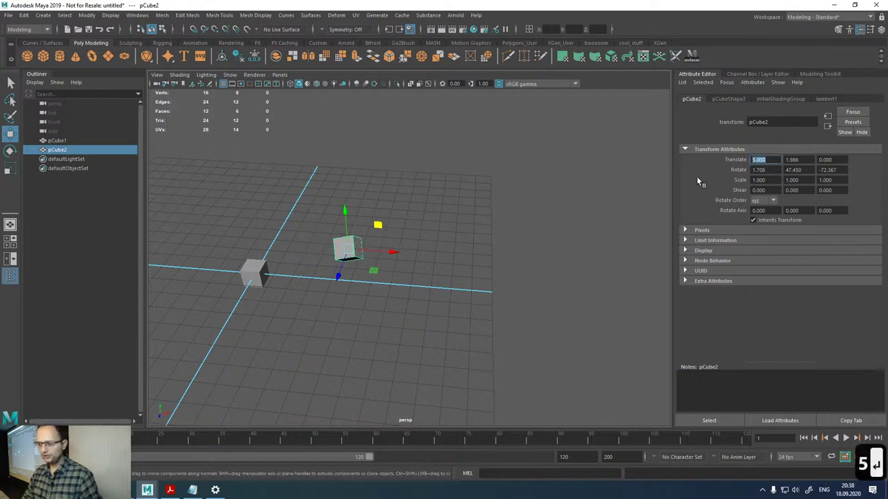
- Use Duplicate with Transform eight times on the rotated copy to repeat its movement and rotation
key("d")
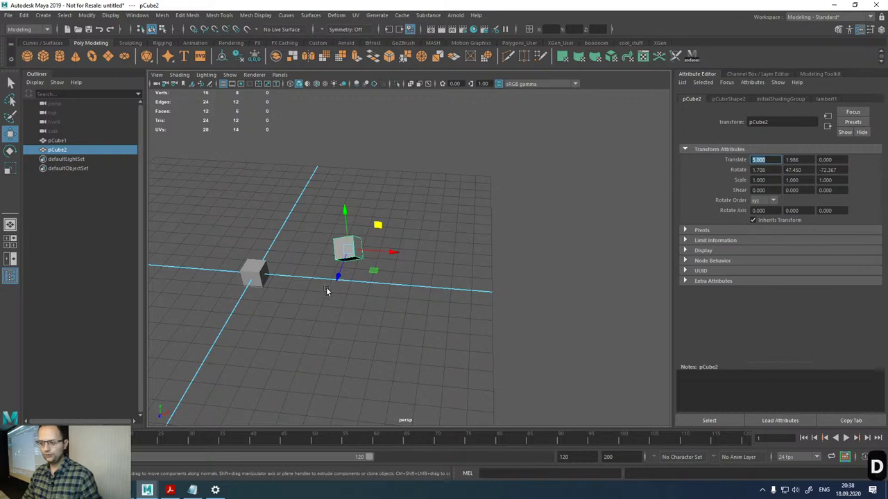
key("shift+d")
key("shift+d")
key("shift+d")
key("shift+d")
key("shift+d")
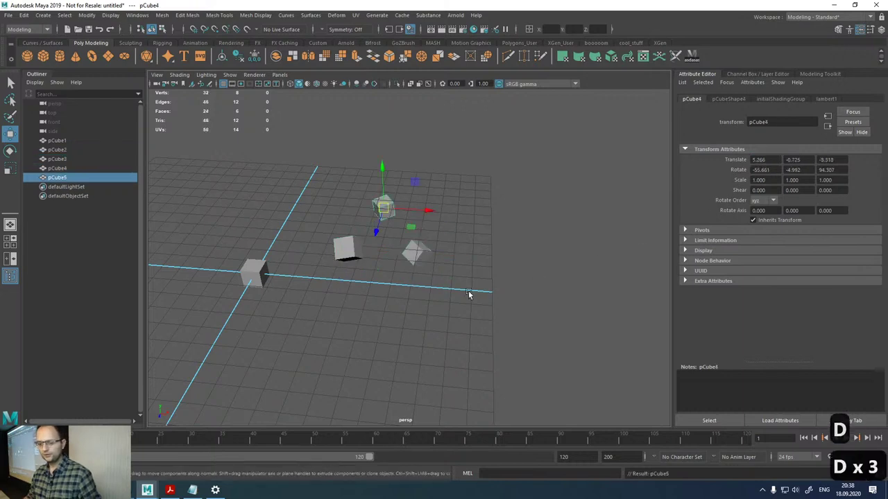
key("shift+d")
key("shift+d")
key("shift+d")
scroll(469, 277, "down", 8)
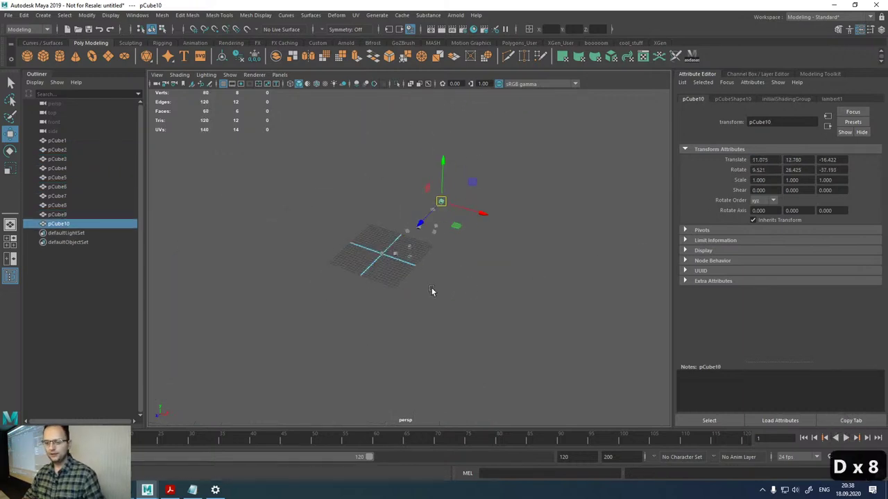
left_click_drag(432, 291, 409, 277, "alt")
- Undo the repeated duplications and the copy's rotation and movement, and delete the remaining copy
key("ctrl+z")
key("ctrl+z")
key("ctrl+z")
key("ctrl+z")
key("ctrl+z")
key("ctrl+z")
key("ctrl+z")
key("ctrl+z")
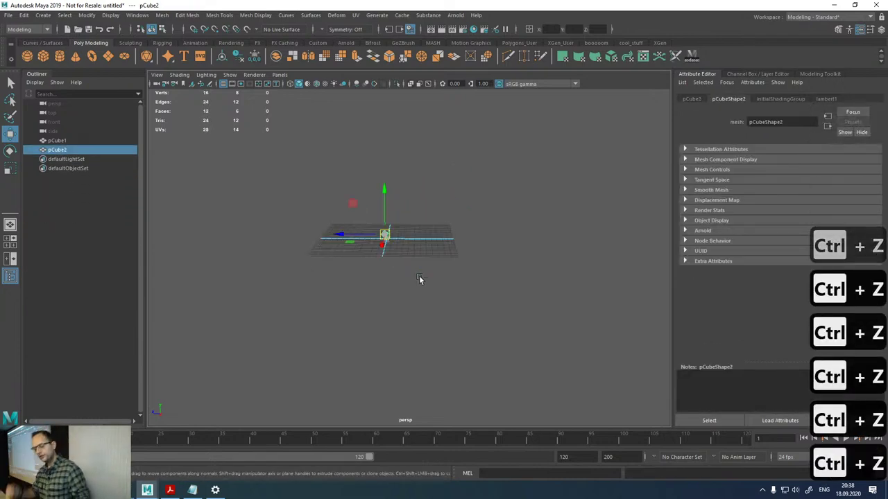
key("Delete")
- Open the Duplicate Special options, move the dialog clear of the model and select the cube at the origin
left_click(25, 16)
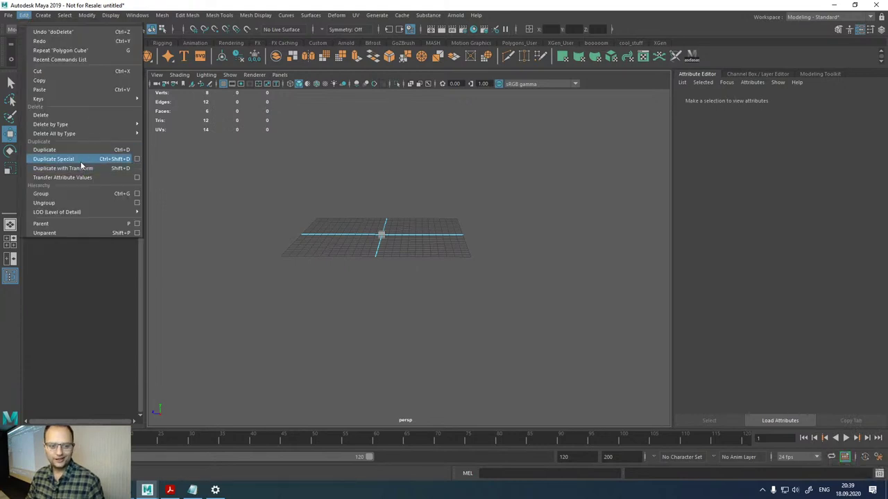
left_click(137, 159)
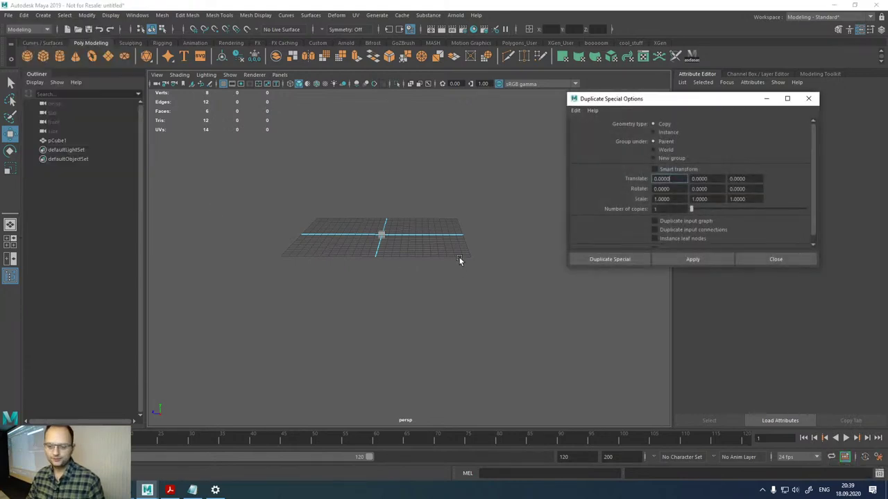
left_click_drag(460, 259, 449, 252, "alt")
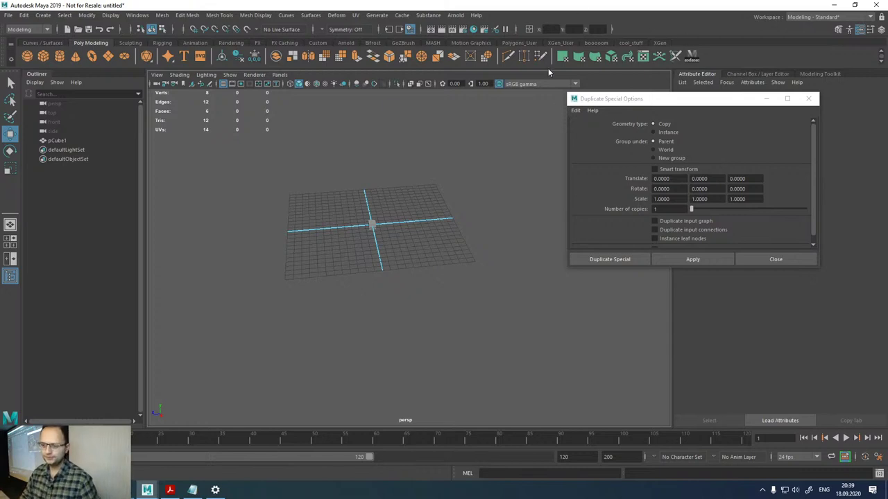
left_click_drag(653, 110, 613, 228)
left_click(373, 224)
left_click_drag(406, 233, 457, 229, "alt")
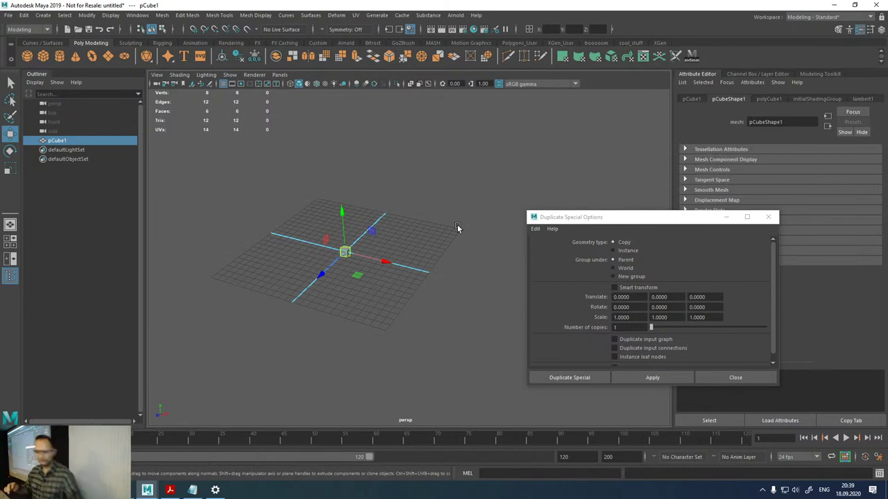
- Make a plain duplicate of the selected cube and move it a few units along X
key("ctrl+d")
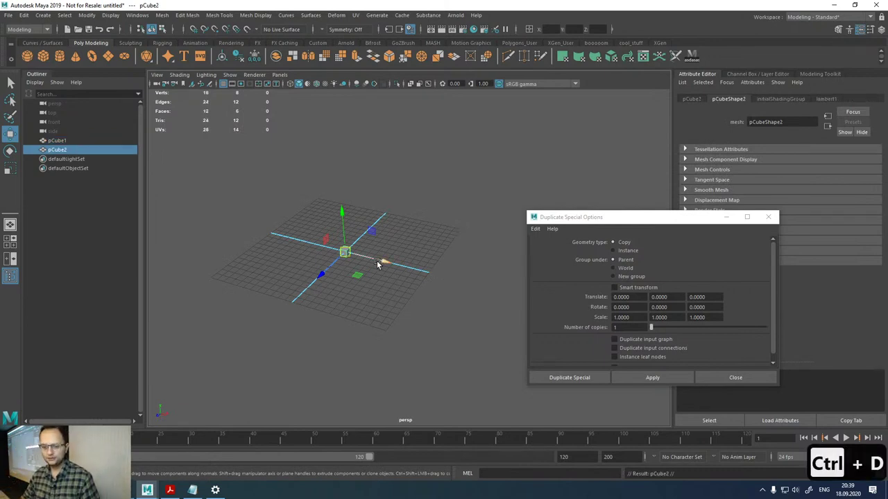
left_click_drag(378, 261, 414, 285)
- Select the original cube, delete its construction history, freeze its transformations and review its remaining attribute nodes
left_click(350, 254)
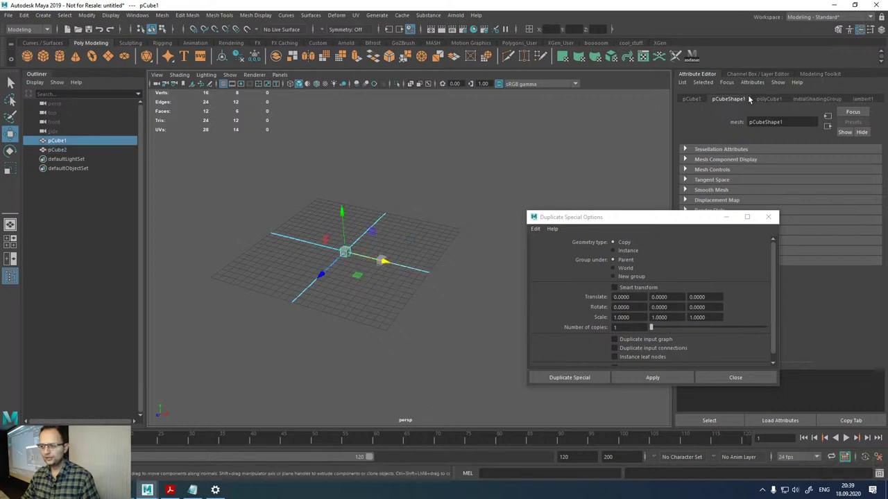
left_click(696, 101)
left_click(729, 99)
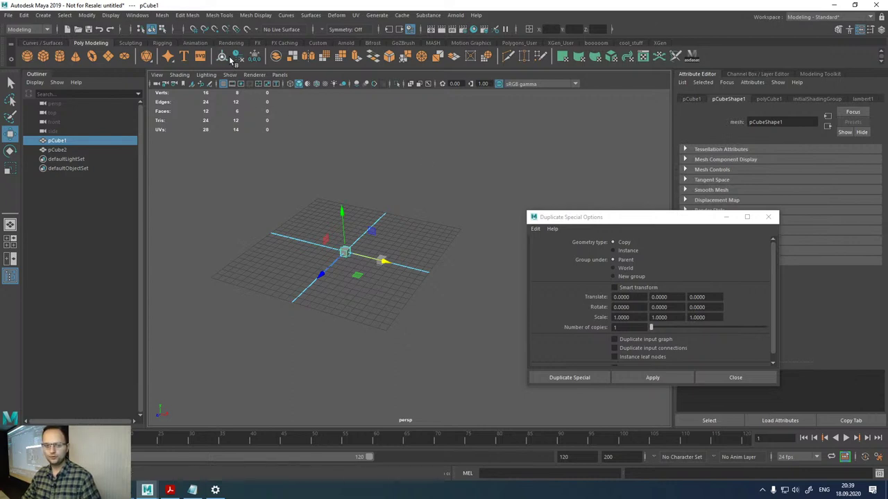
left_click(255, 56)
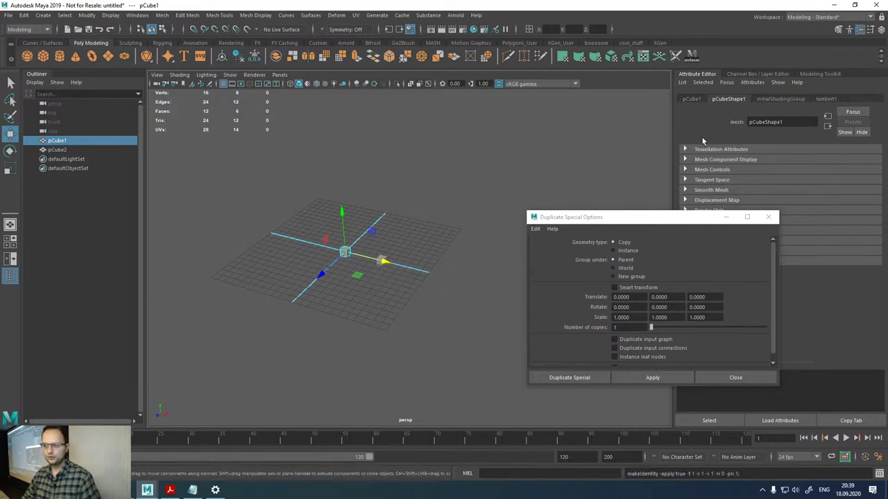
left_click(787, 99)
left_click(825, 99)
- Select the moved copy and reset the Duplicate Special options to their default settings
left_click(406, 258)
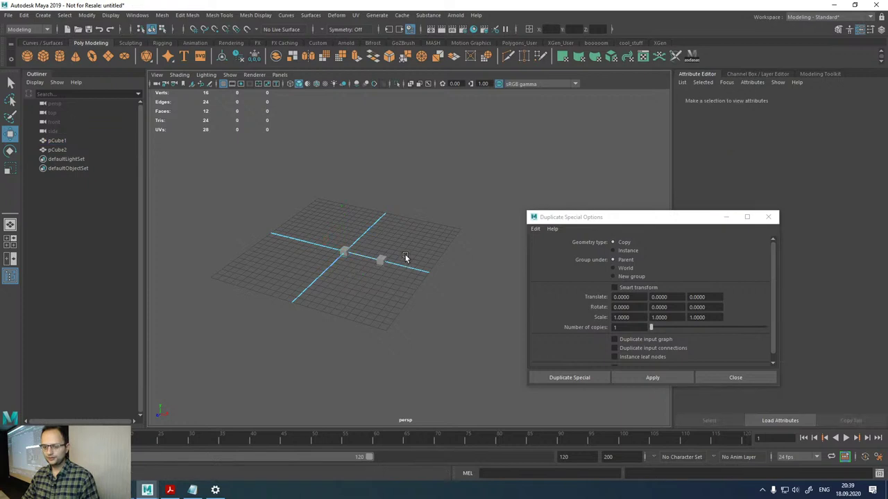
left_click(381, 261)
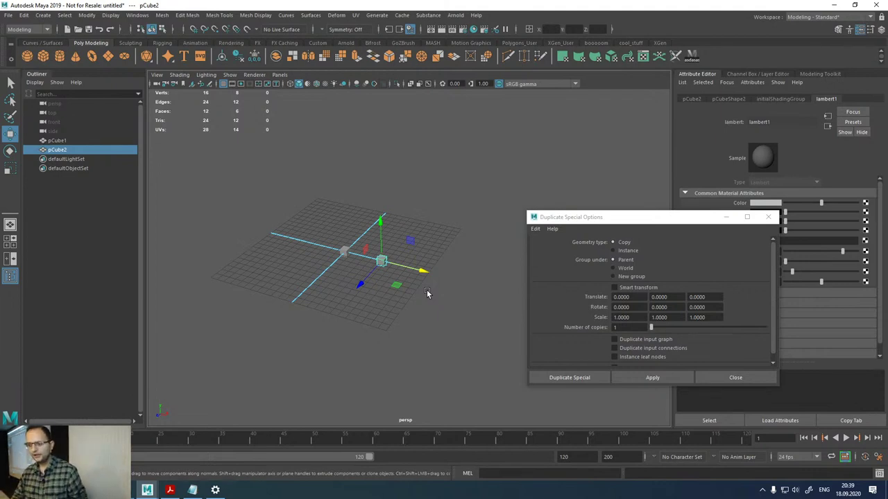
left_click_drag(669, 217, 665, 156)
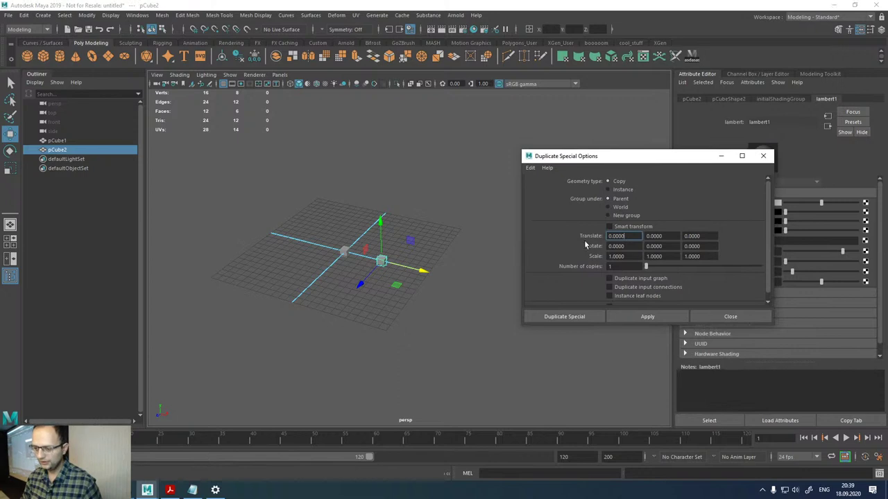
key("Delete")
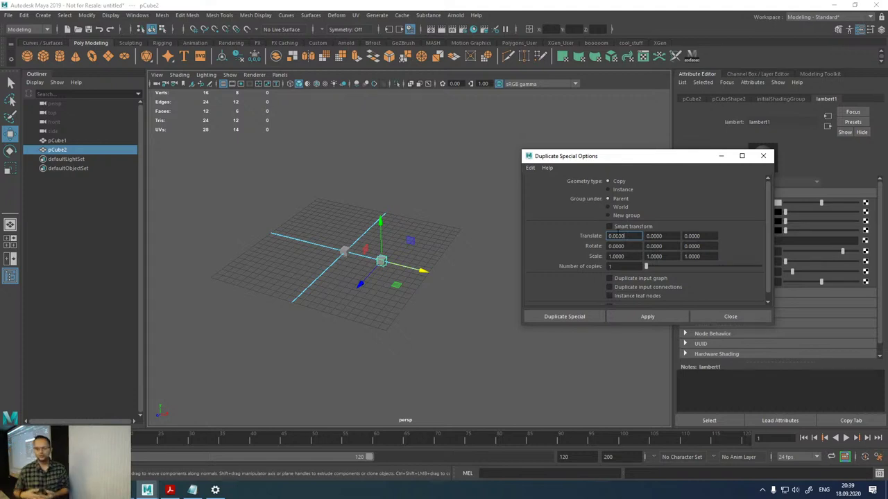
left_click_drag(412, 239, 484, 205, "alt")
left_click(530, 168)
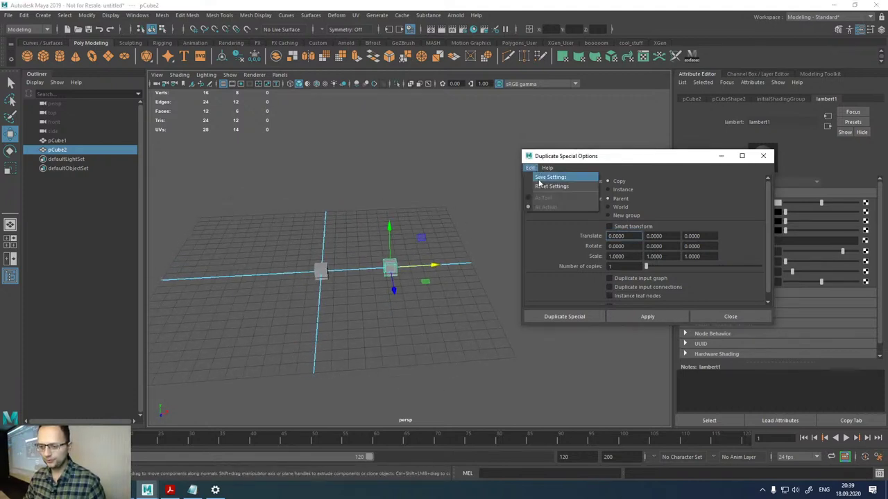
left_click(548, 188)
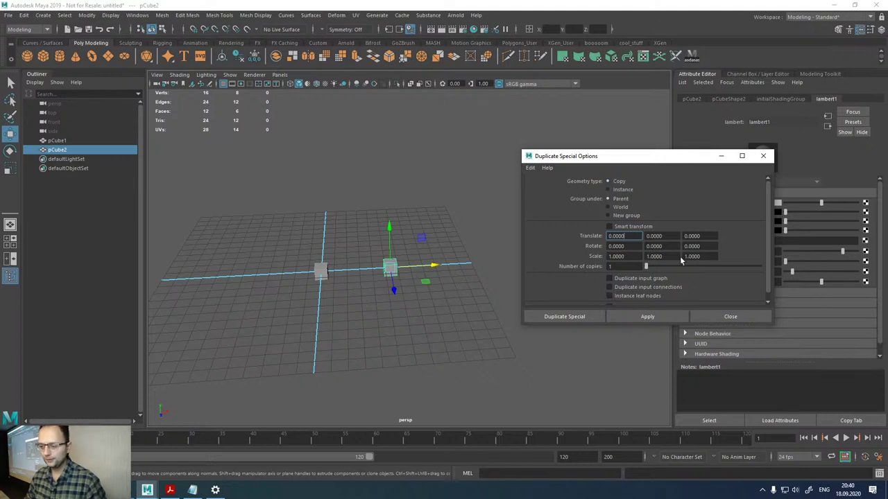
- Delete the moved copy and set the Duplicate Special Translate X offset to 1
left_click_drag(634, 240, 588, 237)
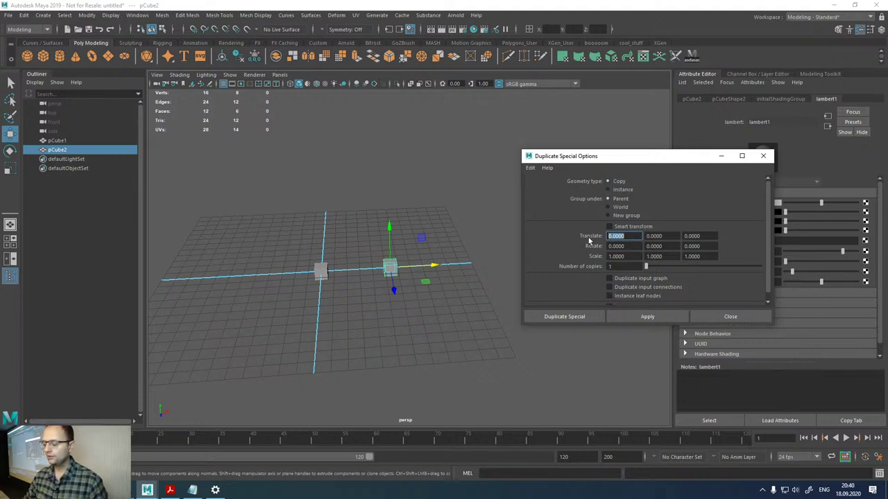
key("Delete")
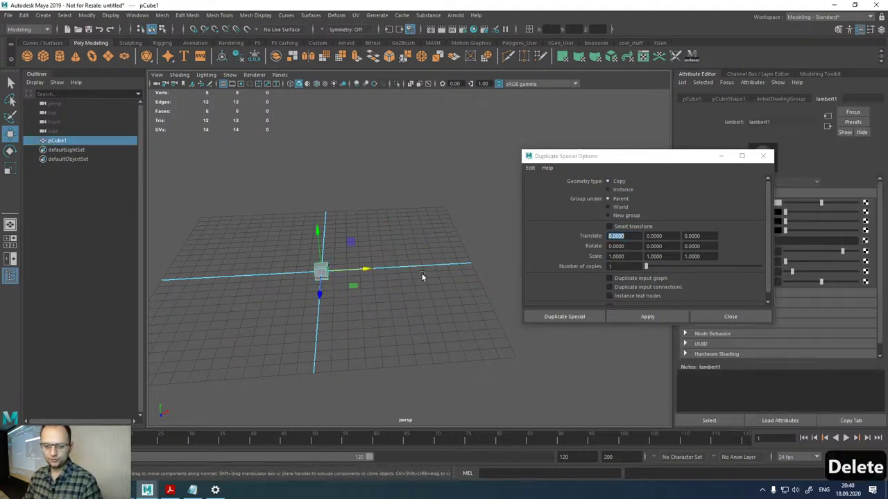
key("1")
left_click(637, 237)
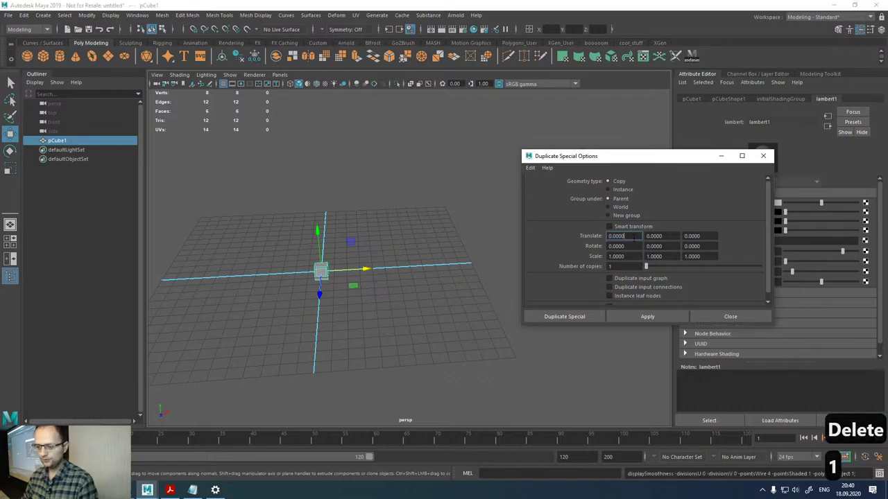
type("1")
key("ctrl+1")
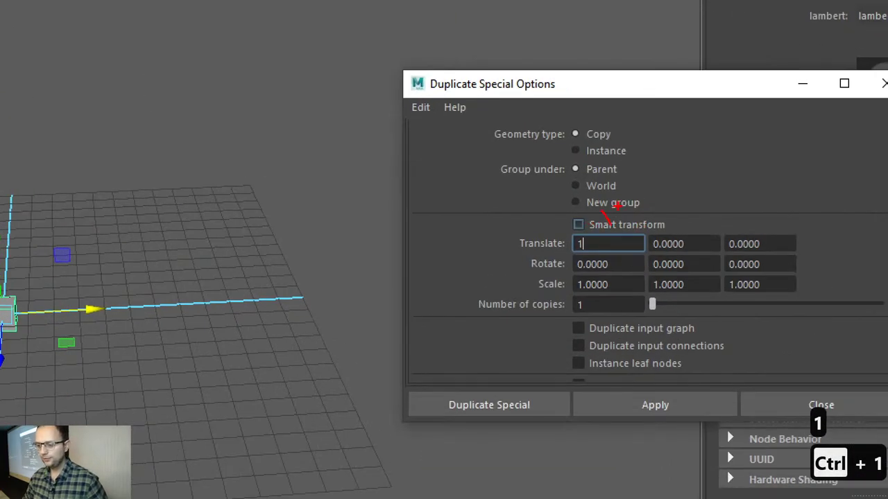
left_click_drag(617, 207, 587, 229)
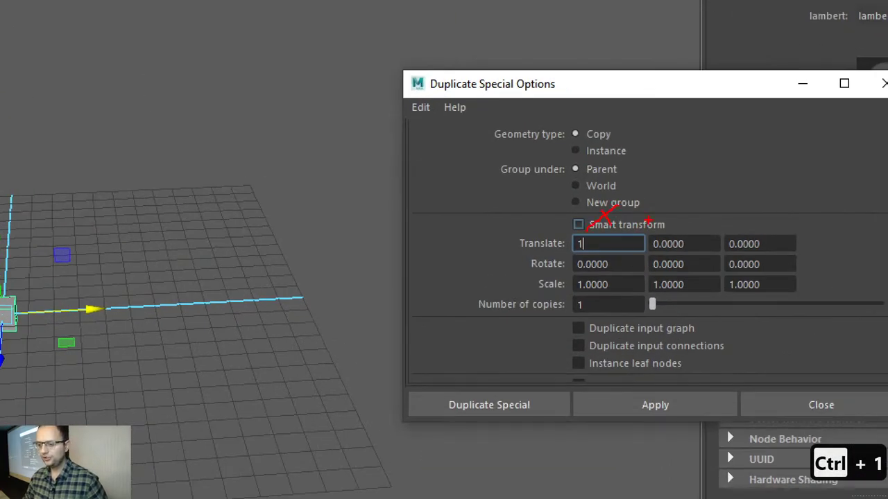
left_click_drag(674, 212, 676, 236)
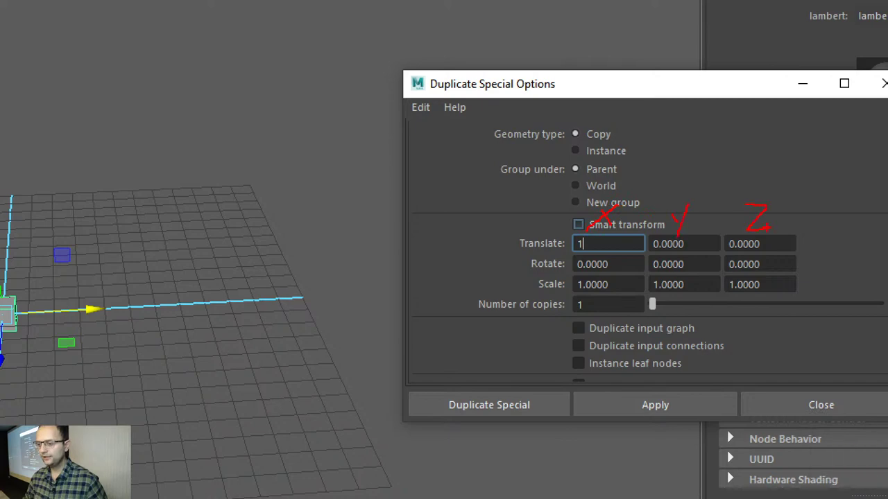
key("Escape")
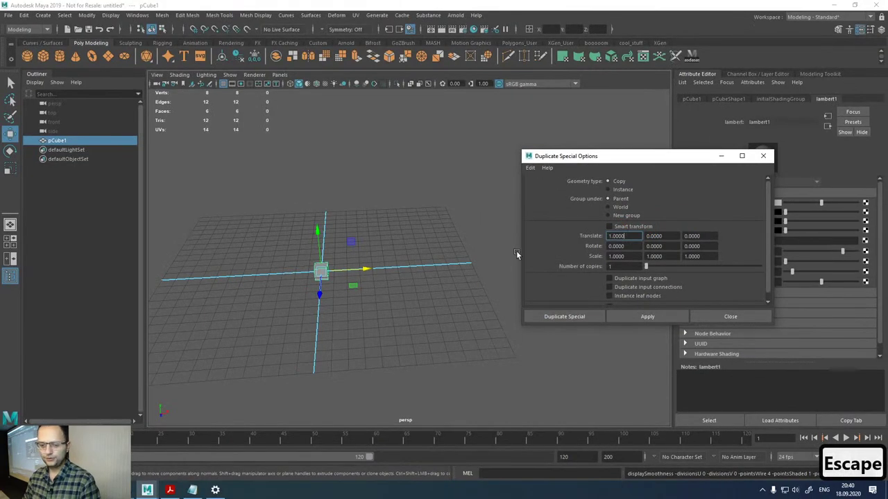
- Set the Duplicate Special options to Translate X 2 and Scale X 1.2
left_click_drag(329, 397, 258, 396, "alt")
double_click(615, 236)
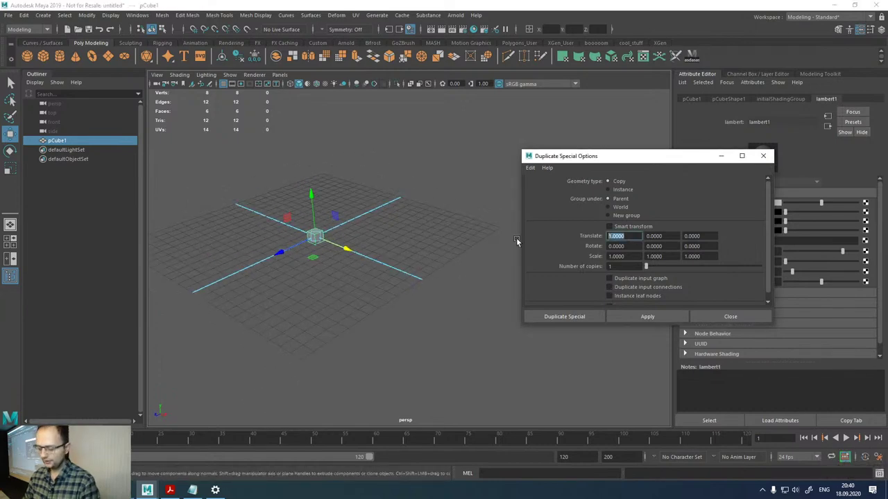
type("2")
key("Return")
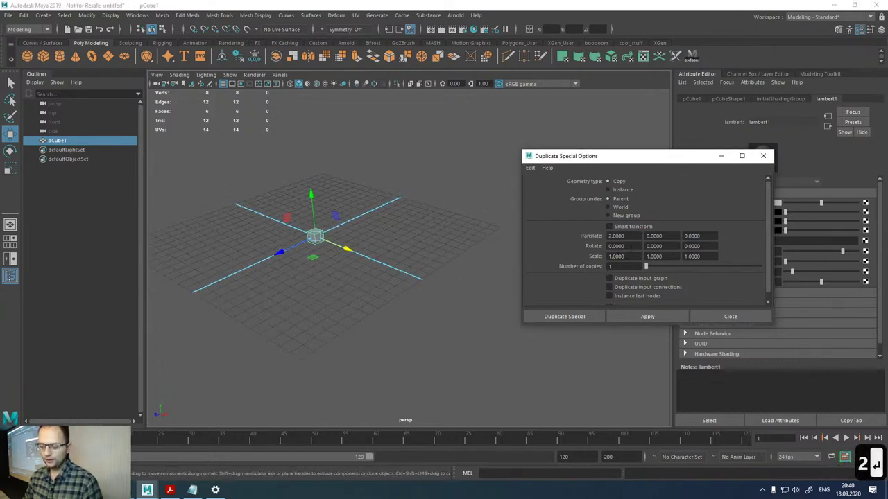
left_click_drag(632, 256, 568, 259)
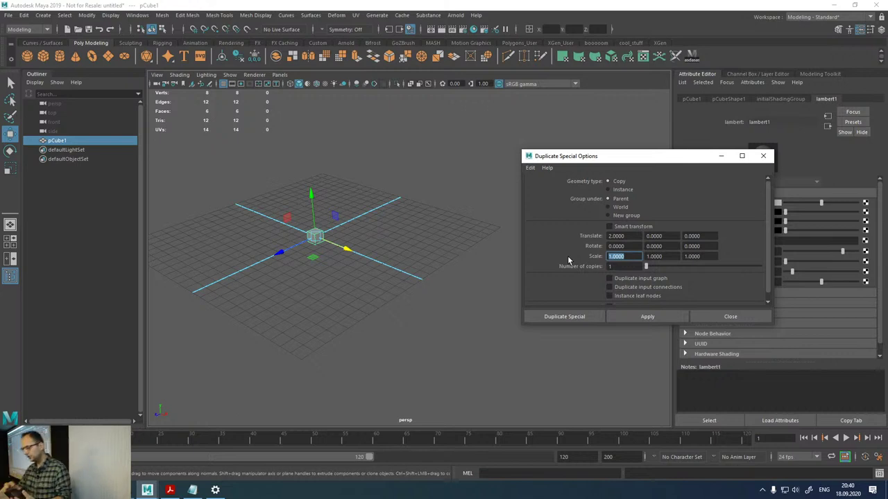
type("1.2")
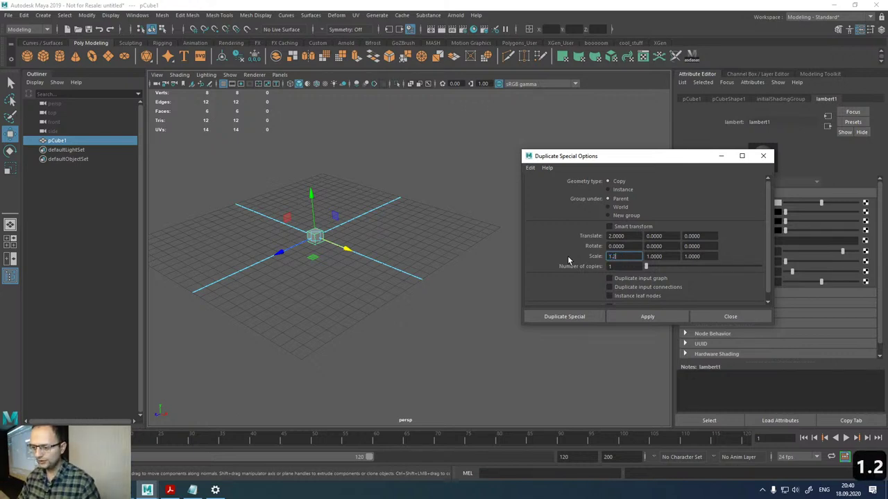
key("Return")
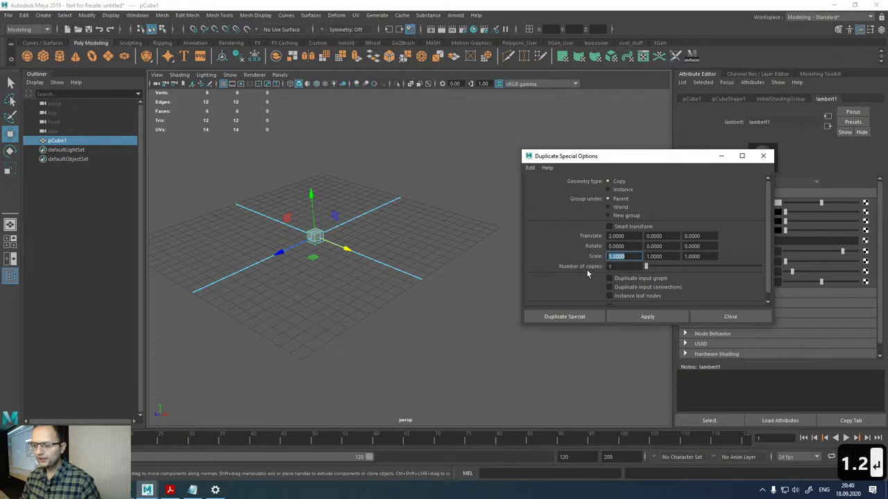
- Set the number of copies to 27, run Duplicate Special on the cube and inspect the resulting row
left_click_drag(646, 267, 677, 268)
left_click(550, 316)
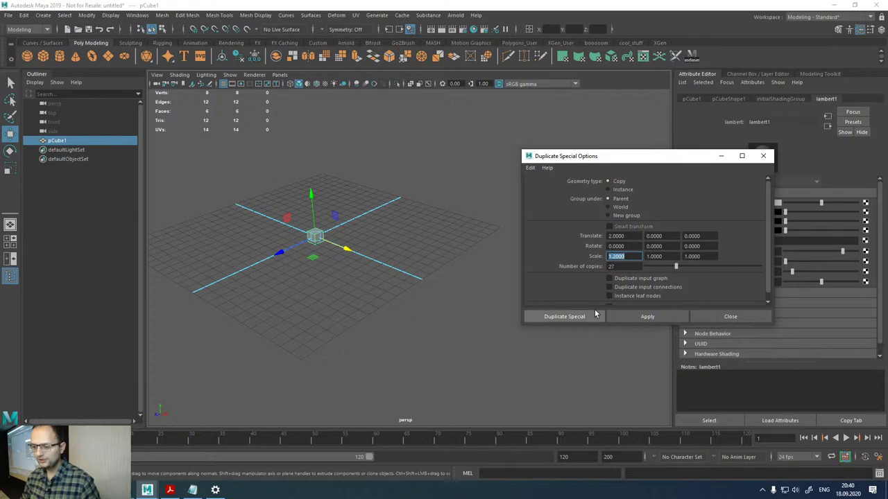
scroll(537, 305, "down", 10)
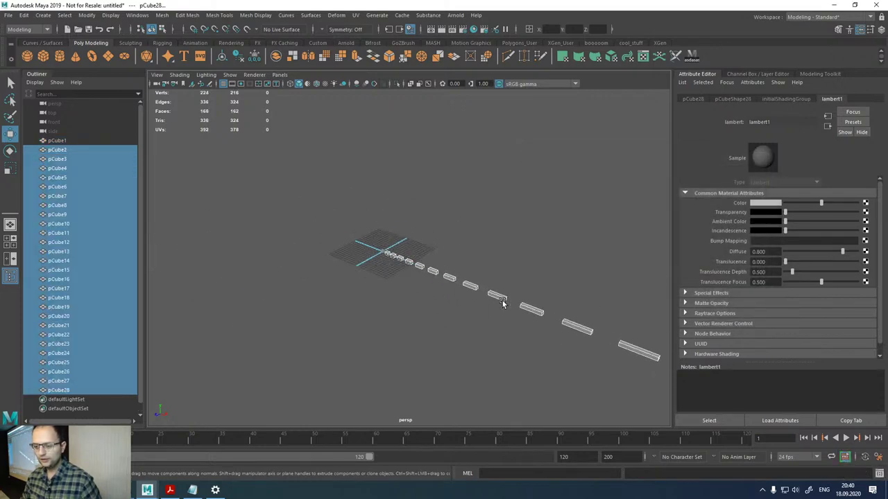
scroll(513, 290, "up", 5)
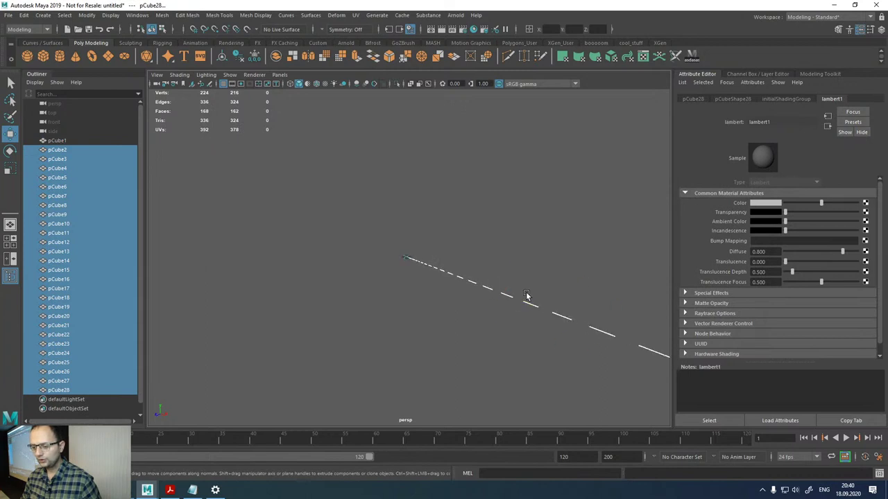
mouse_move(494, 281)
left_mouse_down("alt")
mouse_move(594, 270)
mouse_move(509, 283)
left_mouse_up("alt")
- Undo the row of copies, and run Duplicate Special once more with the same options and undo it too
key("ctrl+z")
key("ctrl+z")
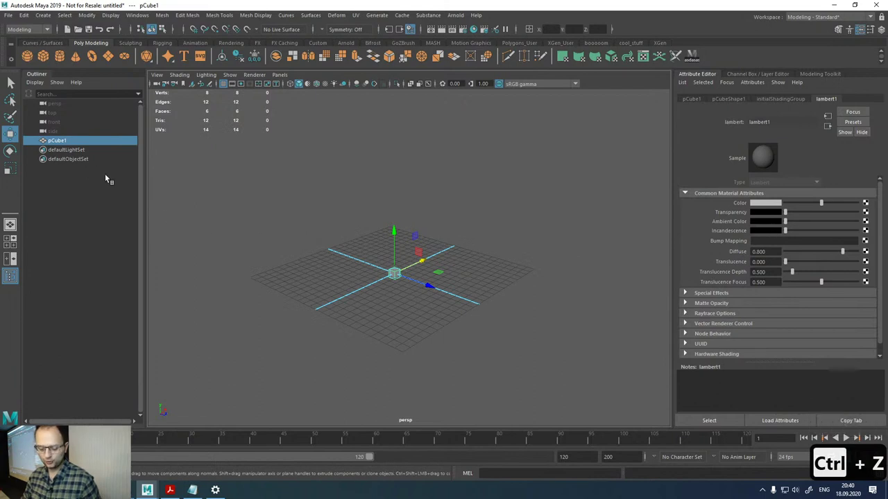
key("ctrl+shift+d")
key("ctrl+z")
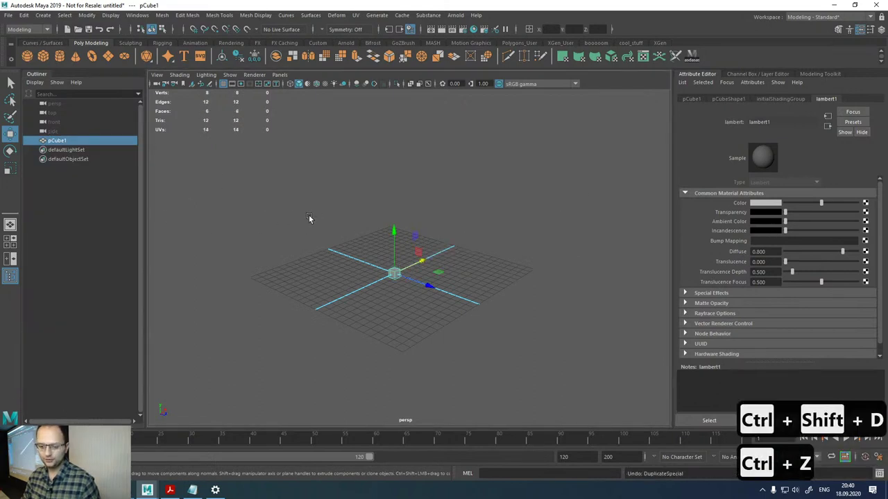
- Reopen the Duplicate Special options and reset them to their default settings
left_click(25, 16)
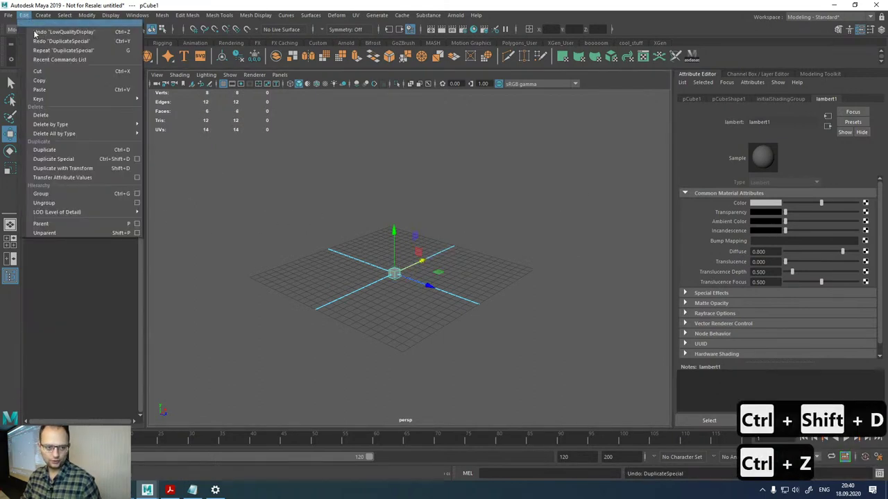
left_click(138, 159)
left_click(530, 168)
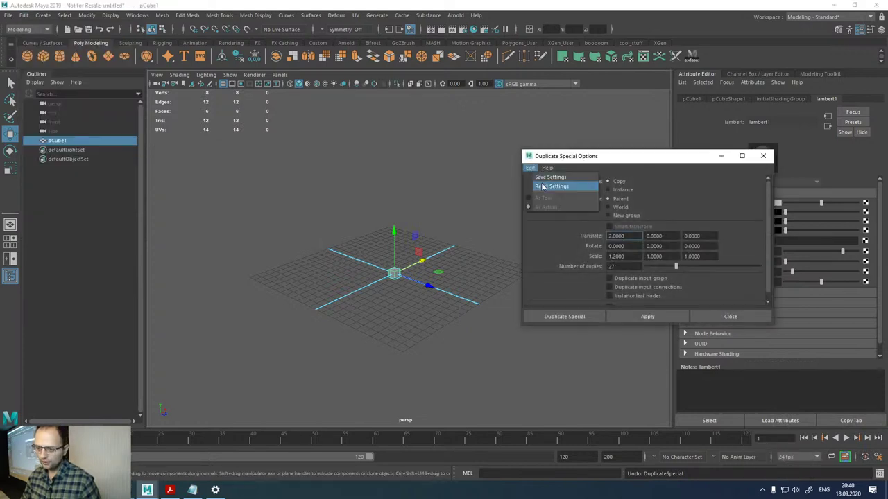
left_click(555, 187)
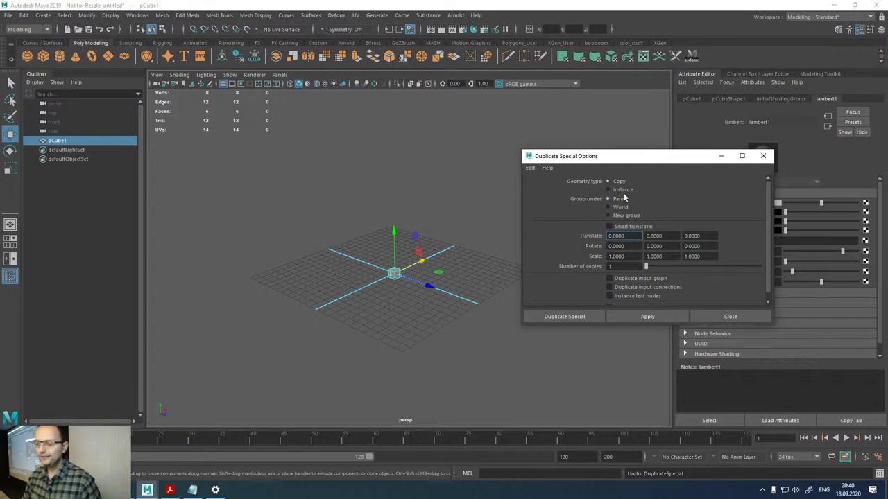
- Duplicate the cube as an Instance with a Translate X offset of 2 and move the instance farther along X
left_click(623, 191)
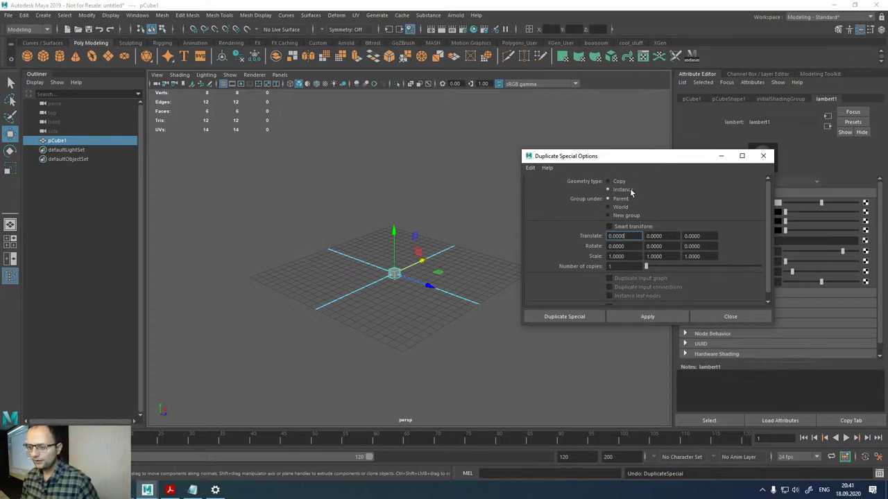
scroll(372, 264, "up", 2)
scroll(372, 264, "up", 2)
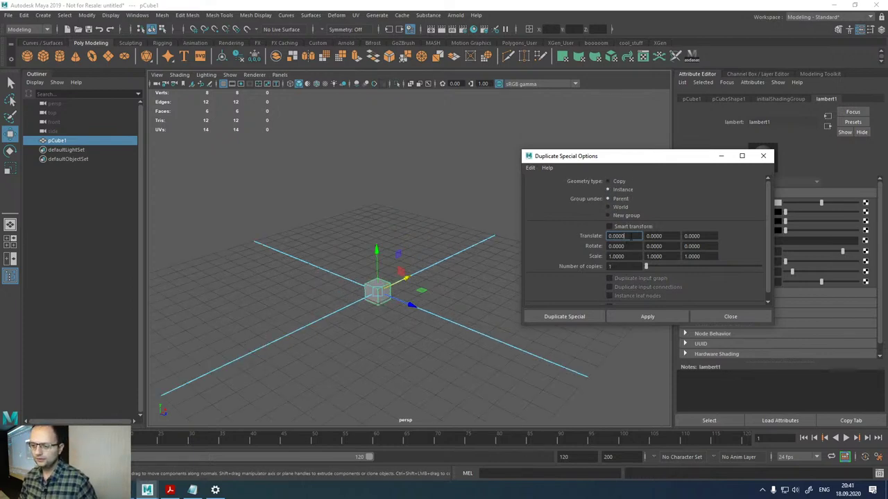
left_click_drag(624, 237, 545, 239)
type("2")
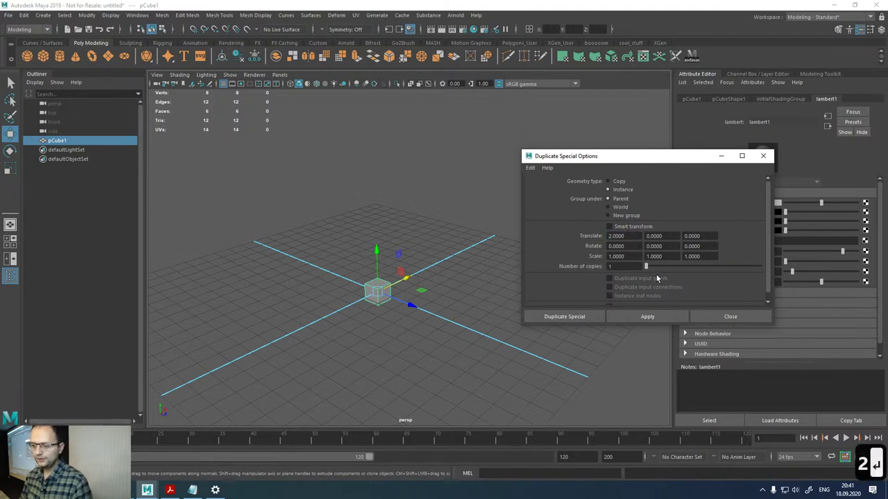
left_click(646, 316)
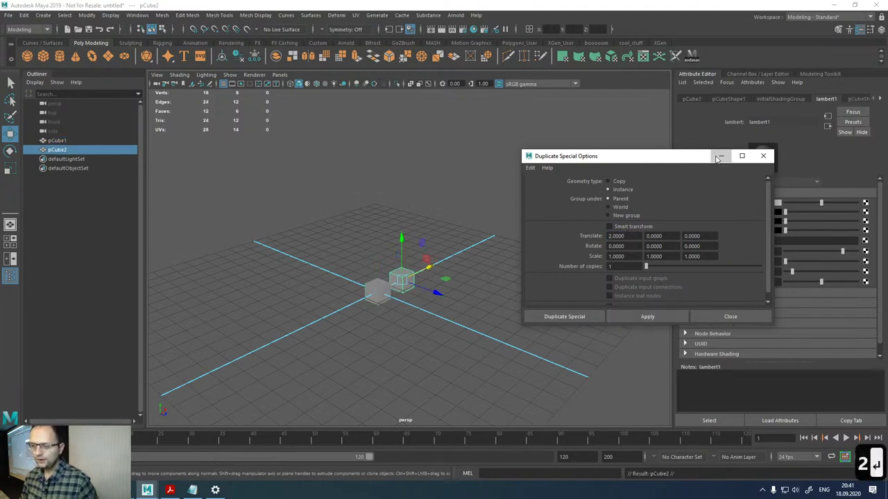
left_click(763, 155)
left_click_drag(465, 242, 498, 330, "alt")
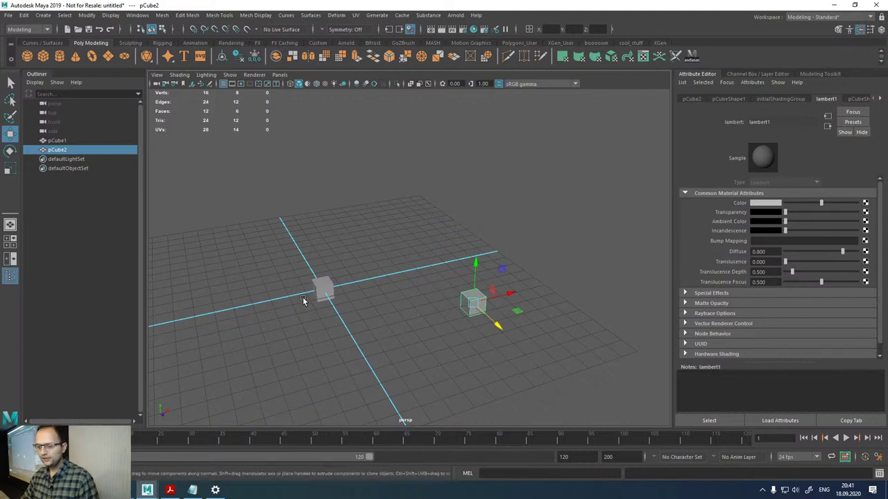
- Select the original cube and its instance in turn to compare their shape nodes in the Attribute Editor
left_click_drag(288, 275, 369, 326)
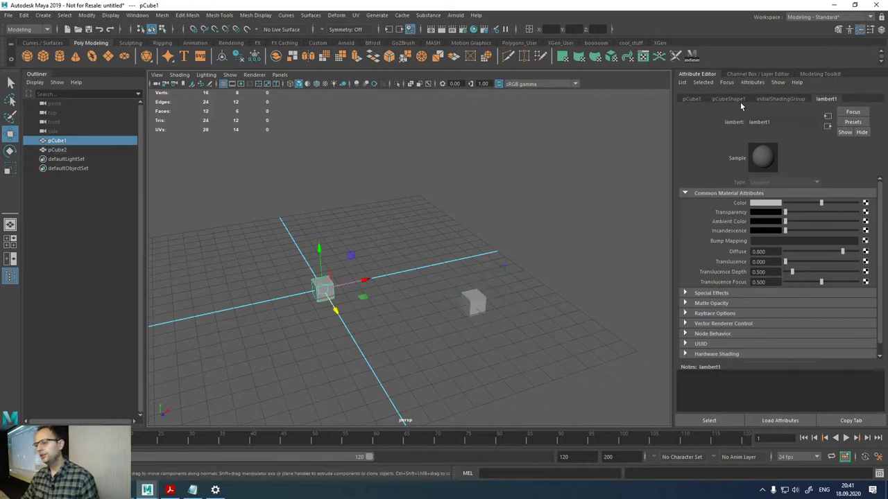
left_click(548, 359)
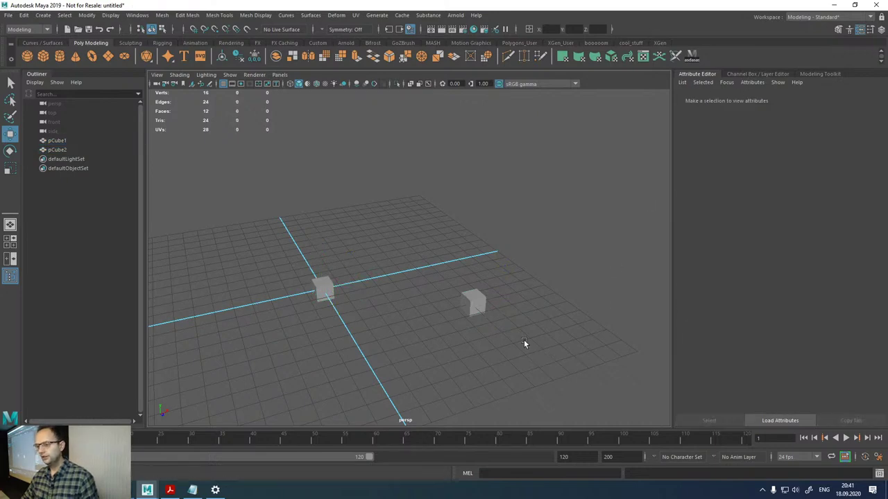
left_click_drag(451, 277, 527, 334)
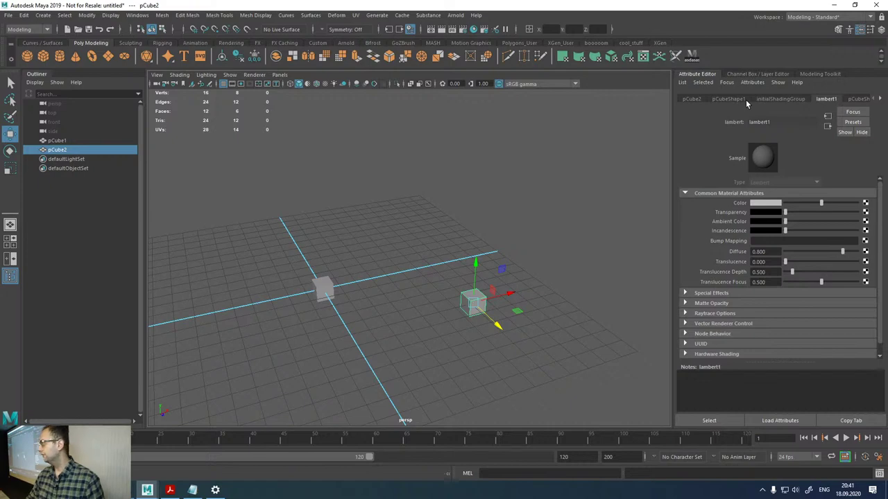
left_click(328, 296)
- Raise the original cube's top face by about 3.77 units to test the instance link, and undo the move
left_click_drag(337, 312, 266, 315, "alt")
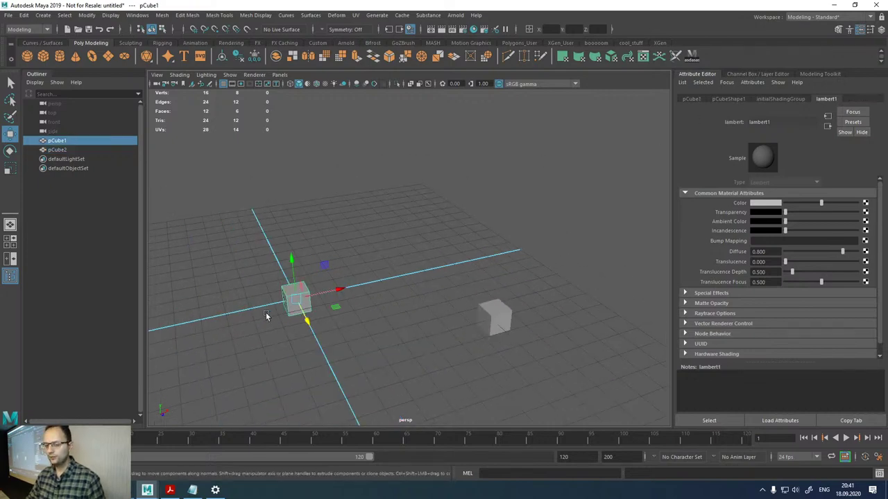
right_click_drag(294, 278, 300, 272)
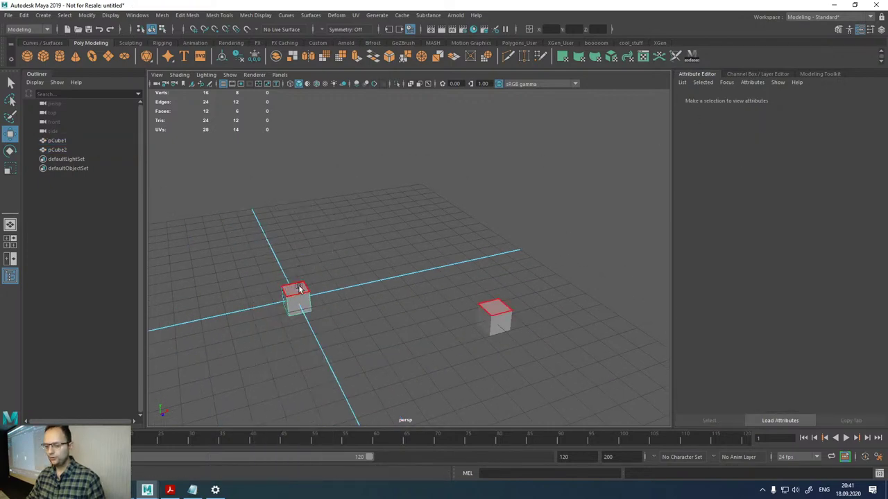
left_click(299, 290)
left_click_drag(295, 246, 292, 164)
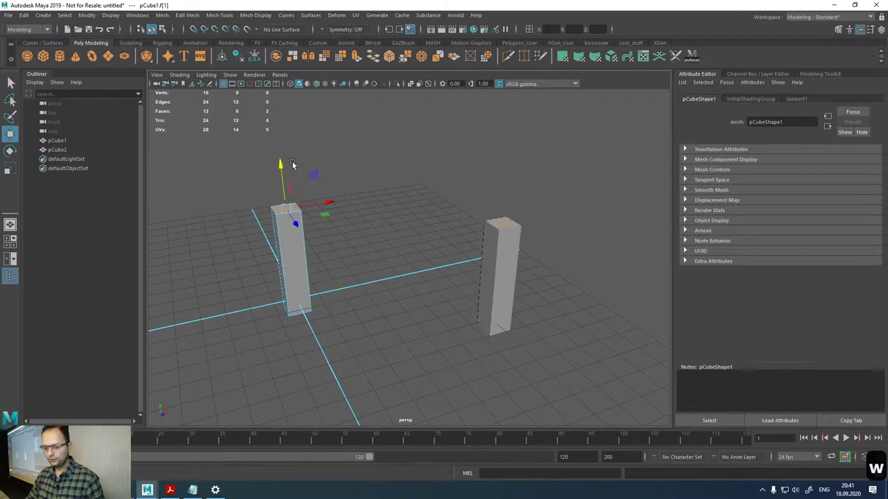
key("ctrl+z")
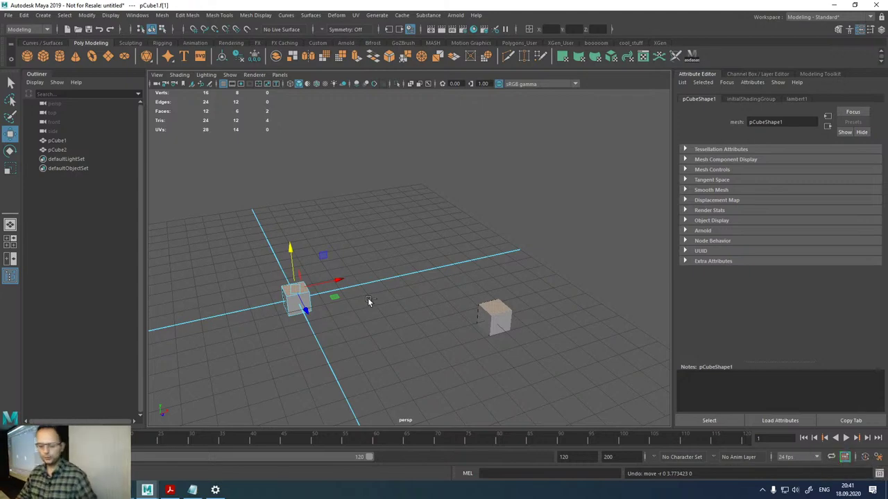
- Extrude the original cube's top face up by about 4.17 units and bevel the edges of the raised section
key("ctrl+e")
left_click_drag(297, 260, 417, 161)
right_click_drag(435, 163, 446, 136)
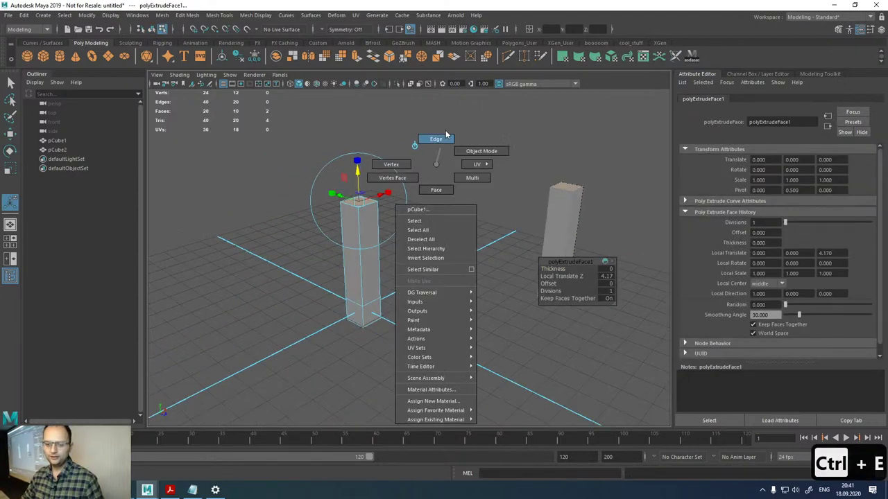
key("q")
key("ctrl+b")
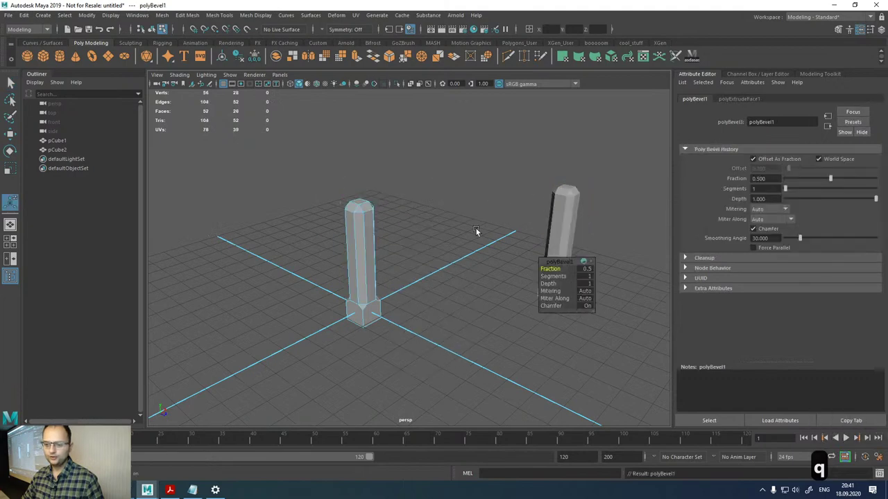
left_click(468, 229)
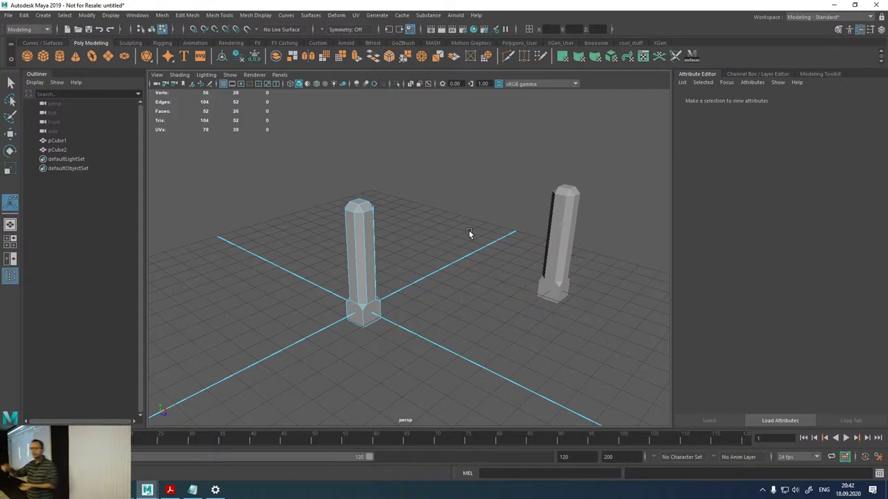
- Return to object mode and delete both the beveled column and its instance
right_click_drag(326, 242, 618, 232)
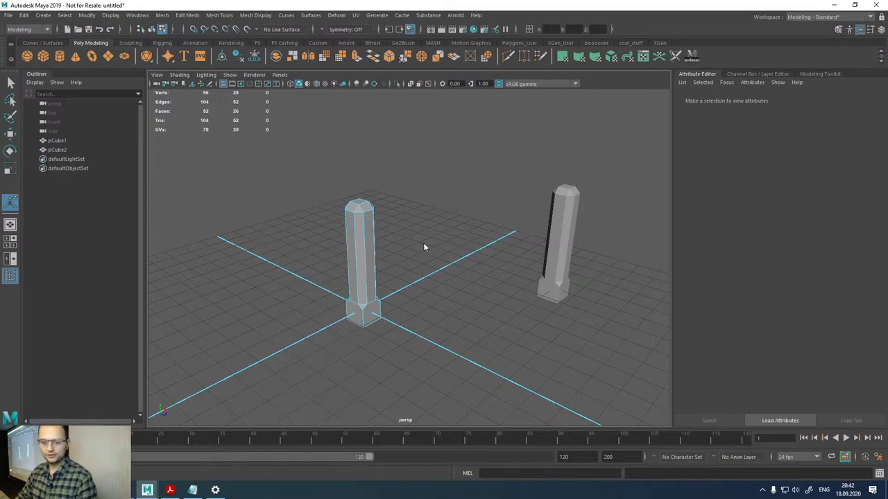
left_click_drag(258, 213, 647, 381)
key("Delete")
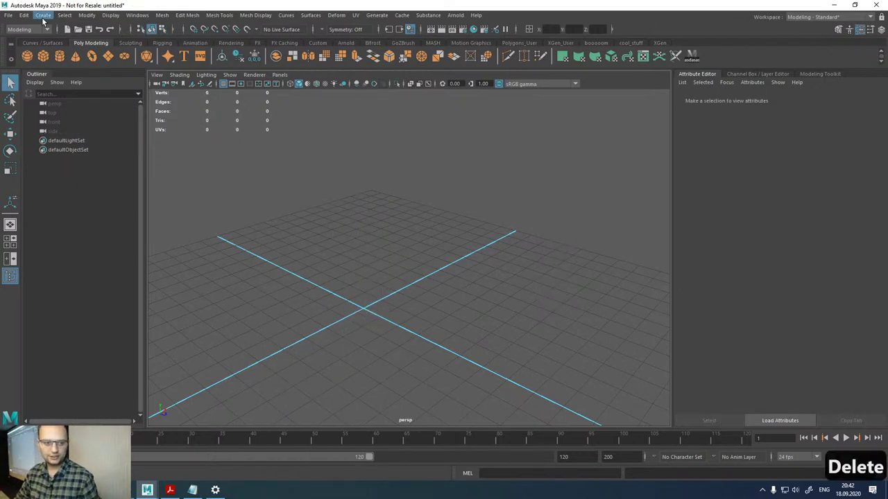
- Create a new polygon cube and move it a few units from the origin along Z
left_click(43, 55)
key("w")
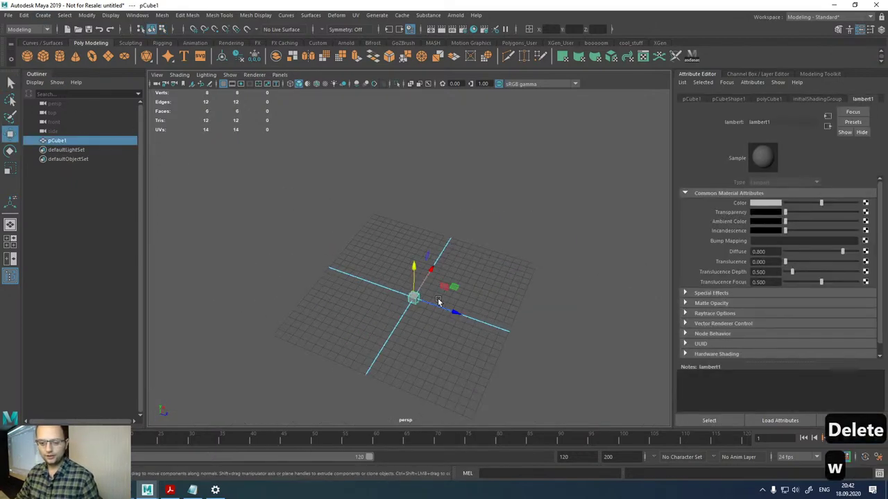
left_click_drag(441, 307, 498, 276, "alt")
- Move the cube's pivot to the center of the grid using grid snapping
key("d")
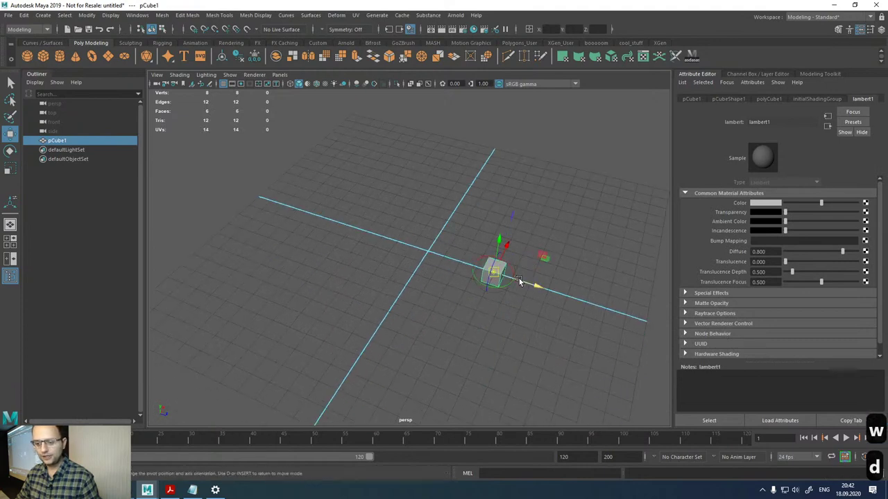
key("x")
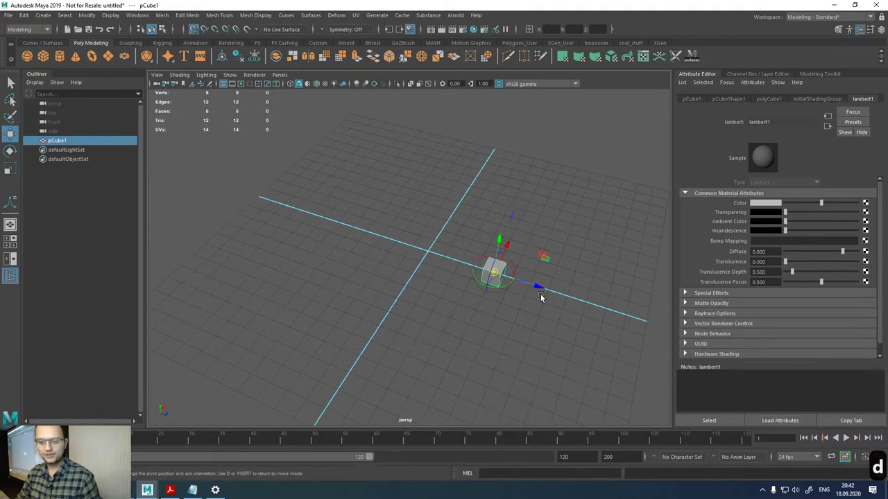
left_click_drag(498, 277, 430, 253)
key("w")
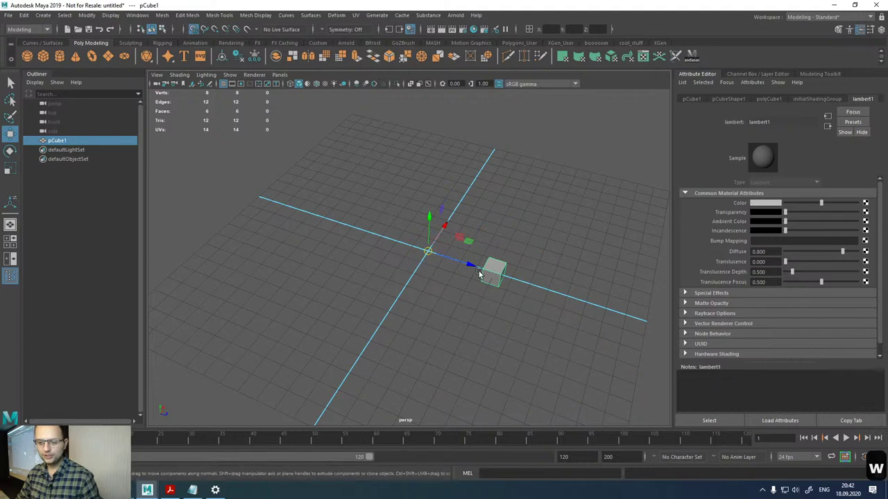
- Scale the cube along Y to stretch it into a tall column
left_click_drag(507, 272, 509, 265, "alt")
key("r")
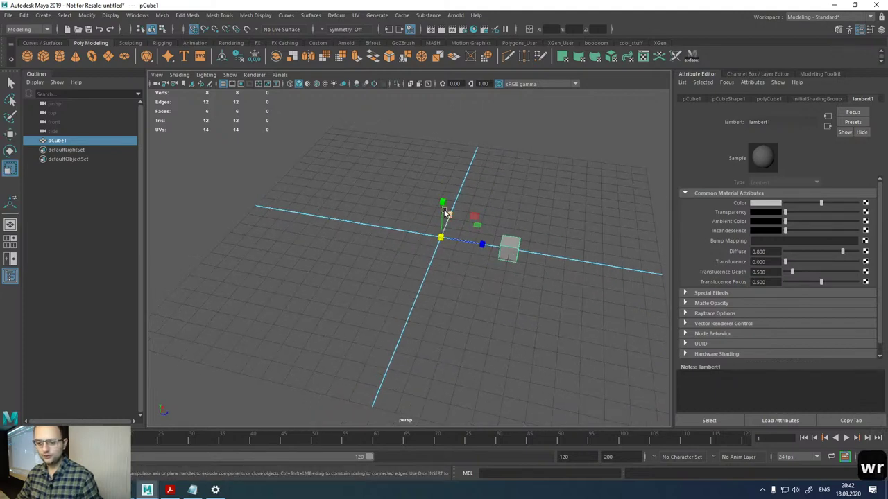
left_click_drag(442, 202, 446, 155)
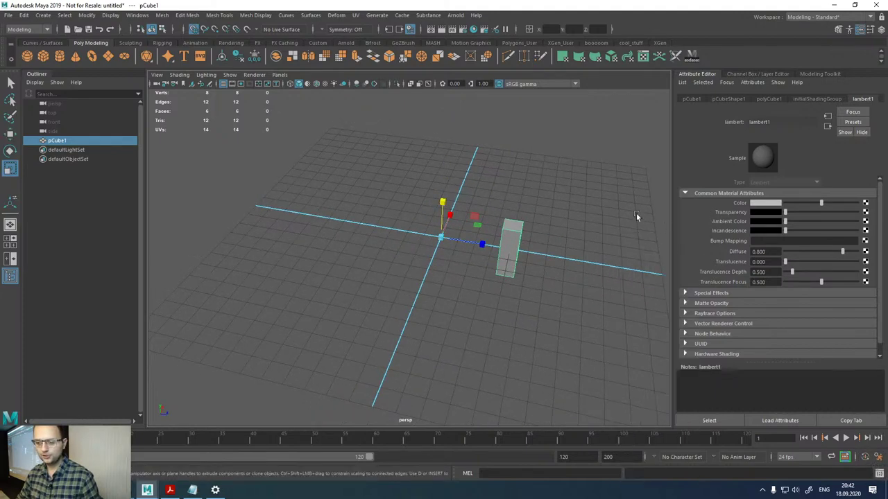
- Move the column's bottom vertices along Z toward the grid center so that the column leans outward
right_click_drag(593, 167, 560, 167)
left_click_drag(506, 182, 513, 93)
key("w")
left_click_drag(490, 198, 564, 257)
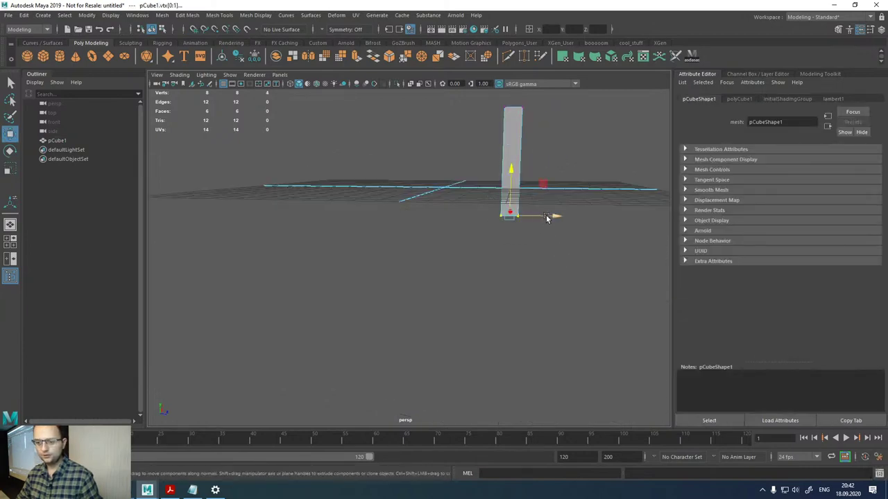
left_click_drag(551, 218, 519, 178)
- Try moving one of the leaning column's side faces along Z and undo that move
right_click_drag(520, 179, 480, 154)
left_click(479, 154)
left_click_drag(509, 170, 529, 179, "alt")
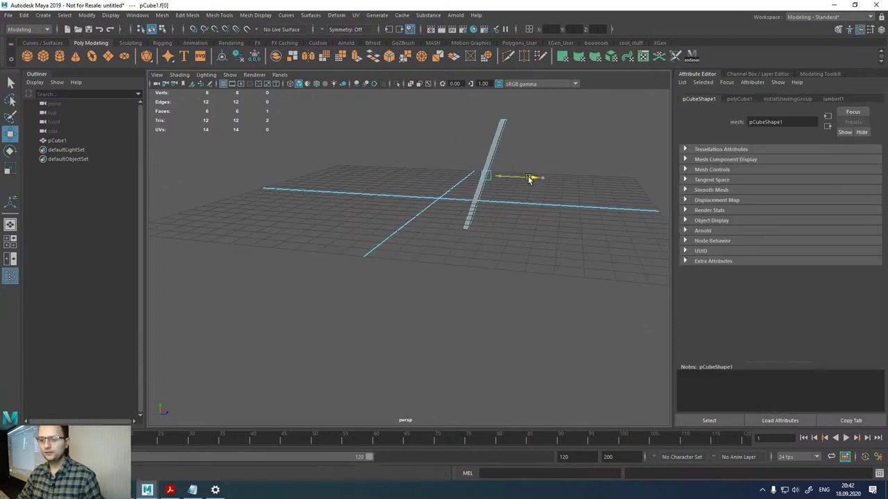
key("ctrl+z")
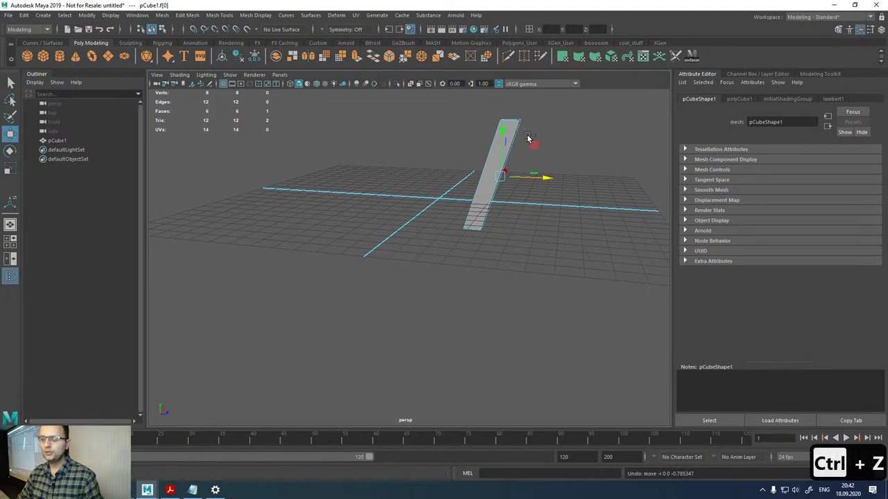
left_click(527, 135)
left_click(527, 135)
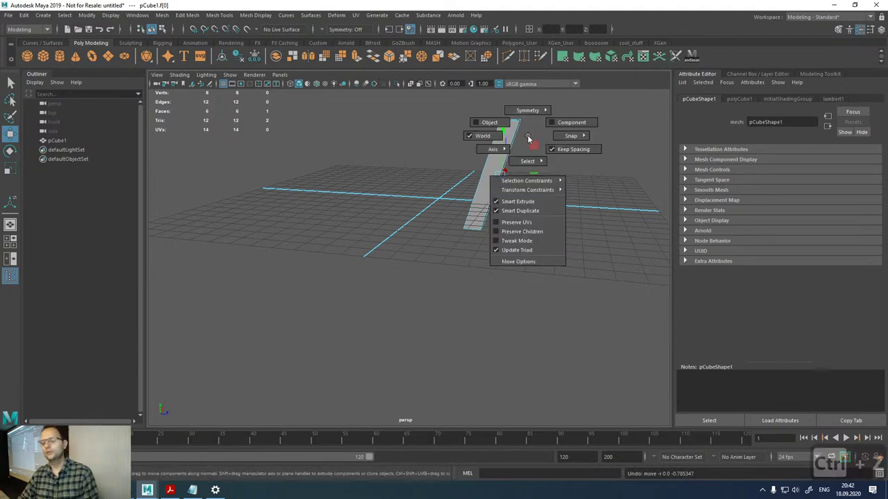
- Edit the selected side face's pivot, trying different orientations and positions by snapping it to the column's faces and edges
left_click_drag(532, 193, 420, 185, "alt")
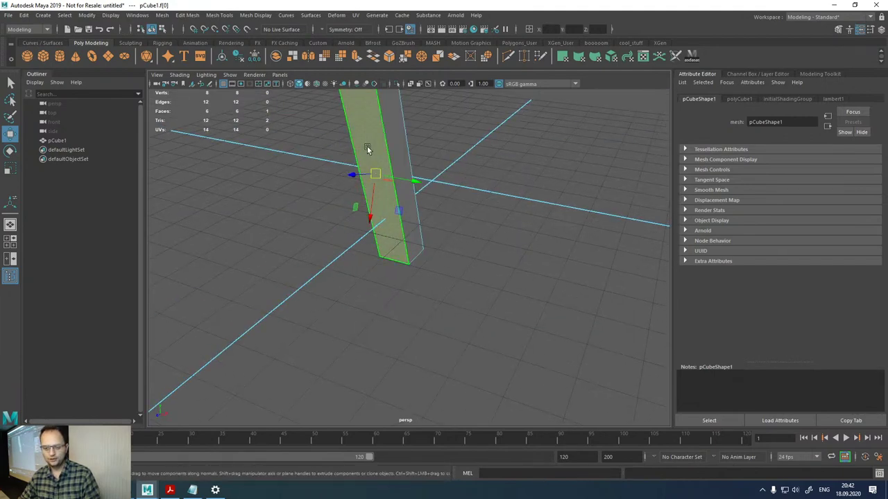
key("q")
key("w")
key("d")
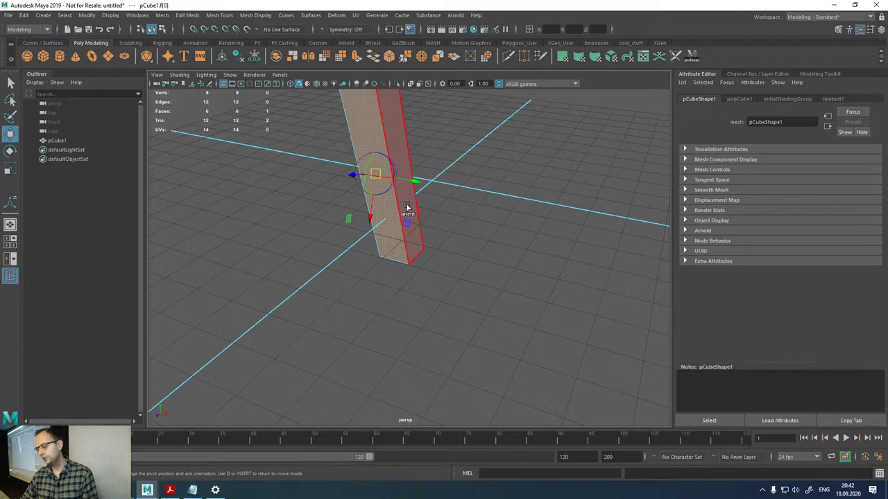
left_click(388, 215)
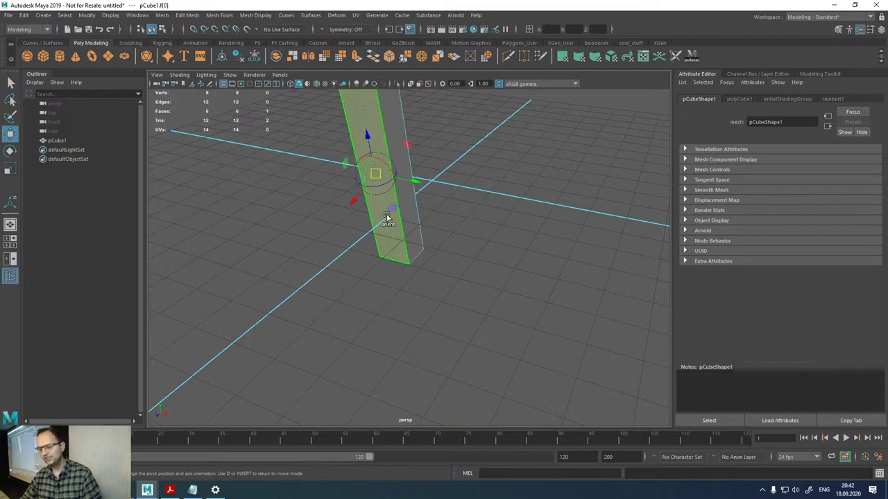
mouse_move(387, 217)
left_mouse_down("alt")
mouse_move(401, 214)
mouse_move(376, 217)
mouse_move(420, 211)
mouse_move(400, 214)
left_mouse_up("alt")
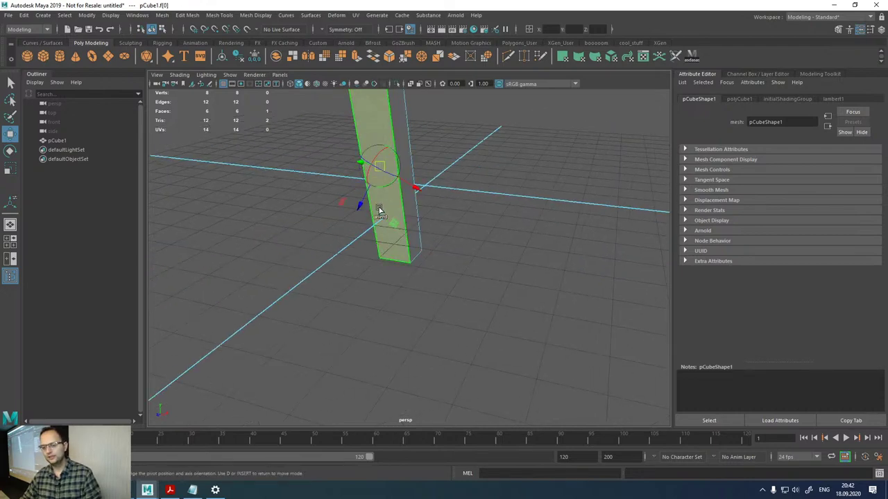
left_click(380, 212)
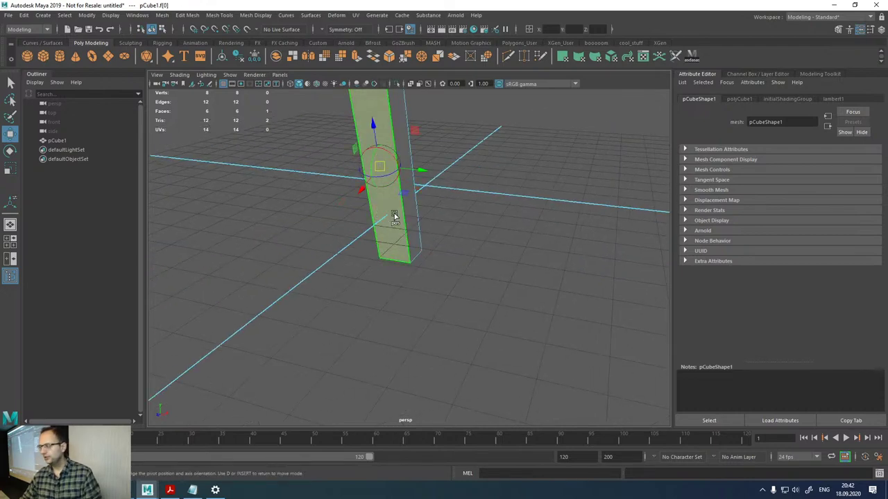
key("f")
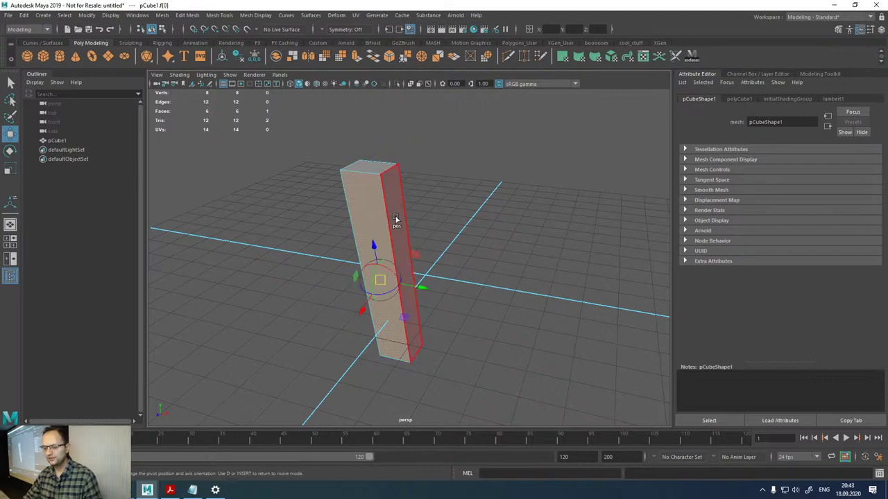
left_click(377, 167)
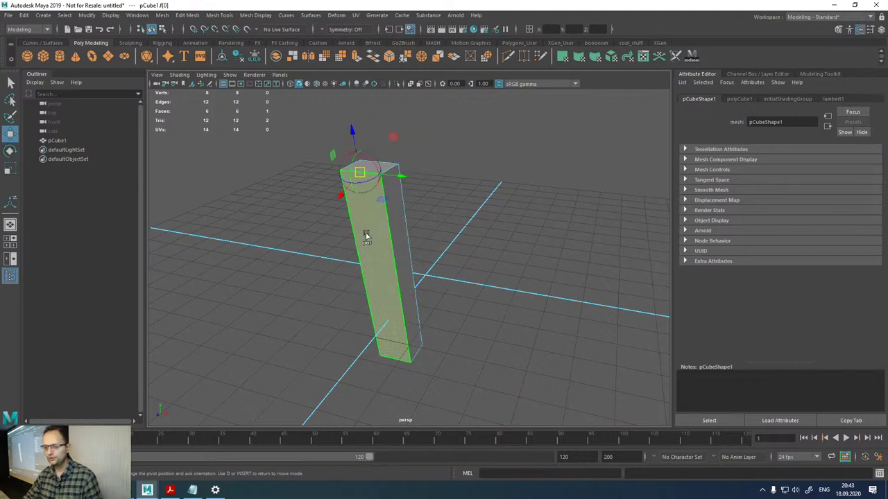
left_click(375, 267)
- Return to object mode, freeze the leaning column's transformations and restore the world-aligned move axes
left_click_drag(444, 300, 354, 221, "alt")
key("w")
key("q")
right_click_drag(362, 213, 397, 200)
key("w")
left_click_drag(397, 201, 358, 254, "alt")
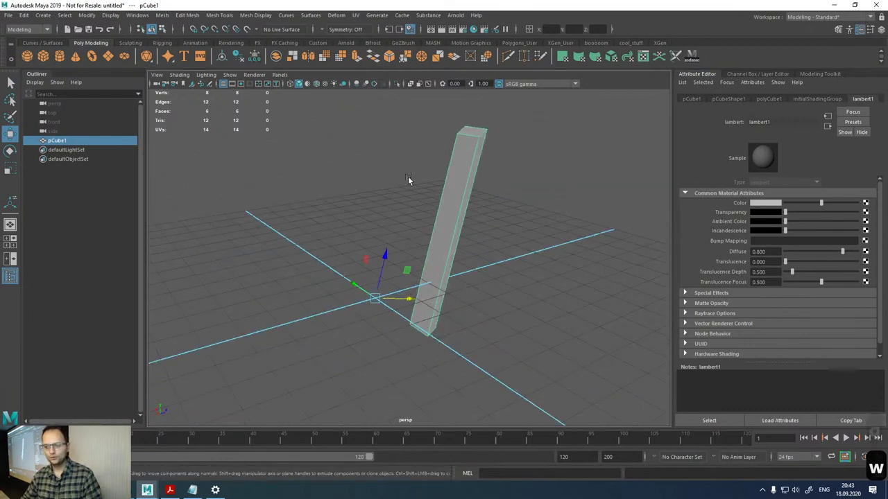
left_click(238, 57)
left_click(254, 58)
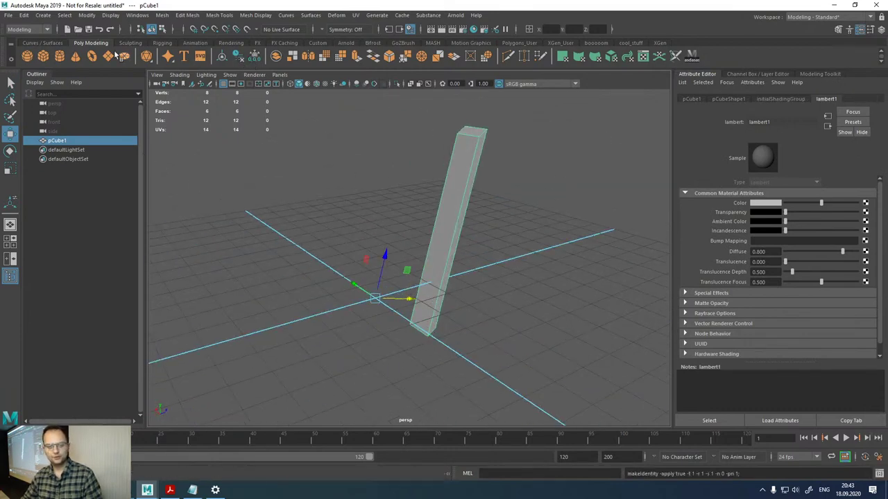
left_click_drag(305, 208, 368, 206, "alt")
key("w")
left_click(399, 208)
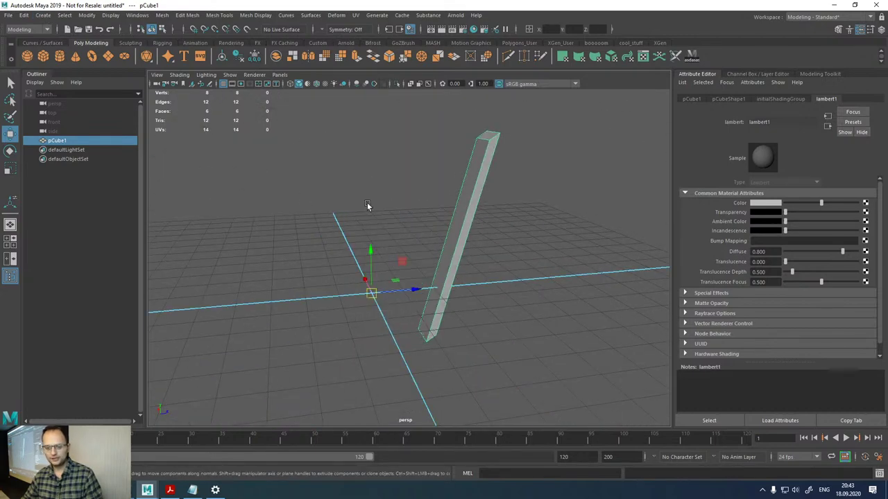
- Duplicate the column, rotate the copy about Y around the grid center, and delete the copy
key("ctrl+d")
key("e")
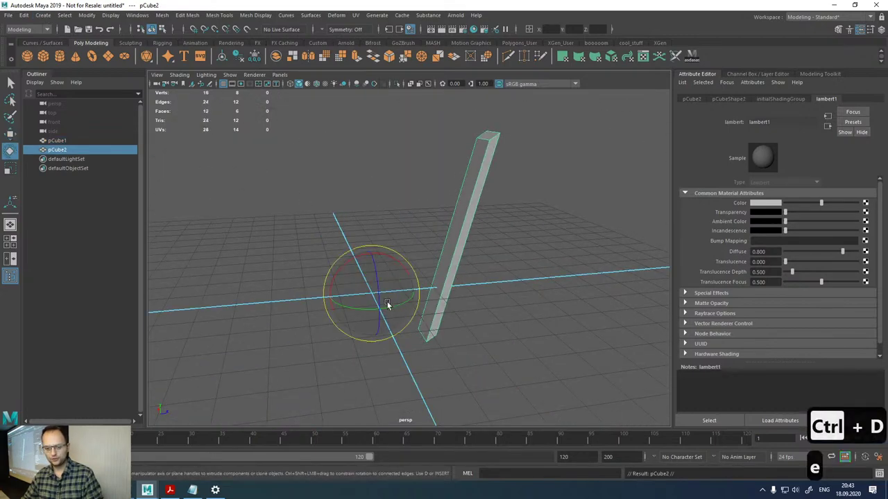
left_click_drag(368, 309, 549, 299)
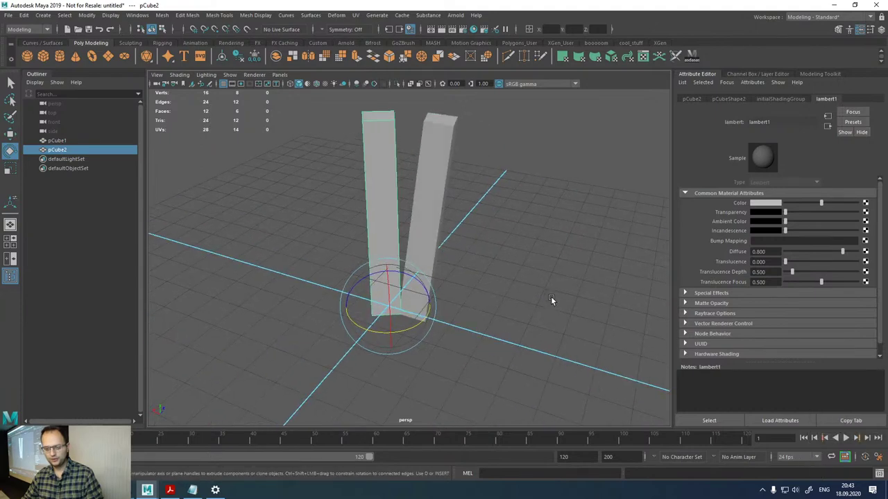
key("Delete")
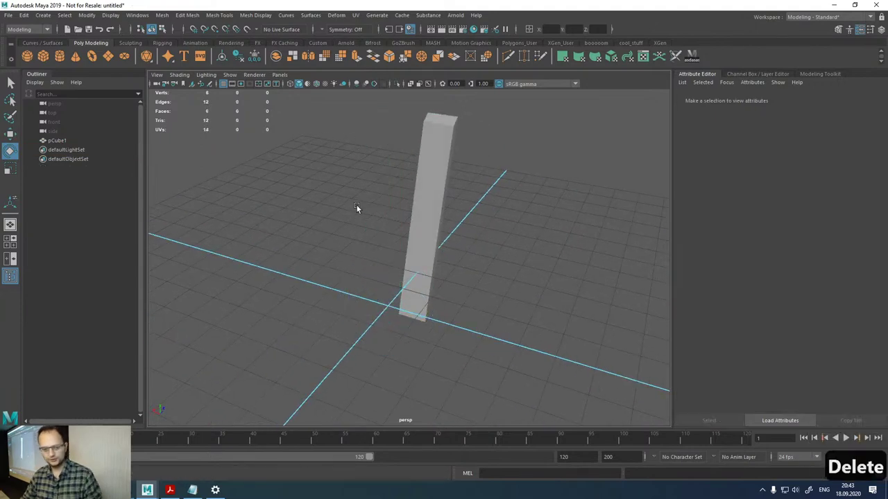
- Open the Duplicate Special options for the column, reset the settings and set the geometry type to Instance
left_click(434, 212)
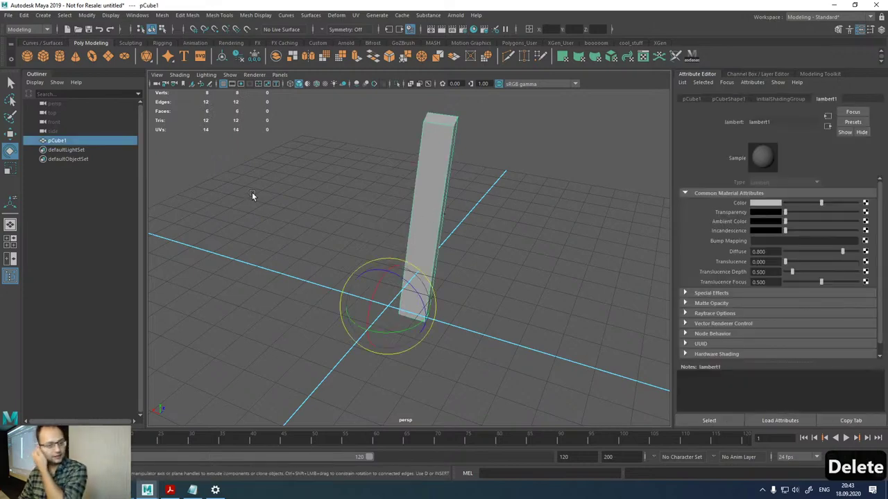
left_click(25, 15)
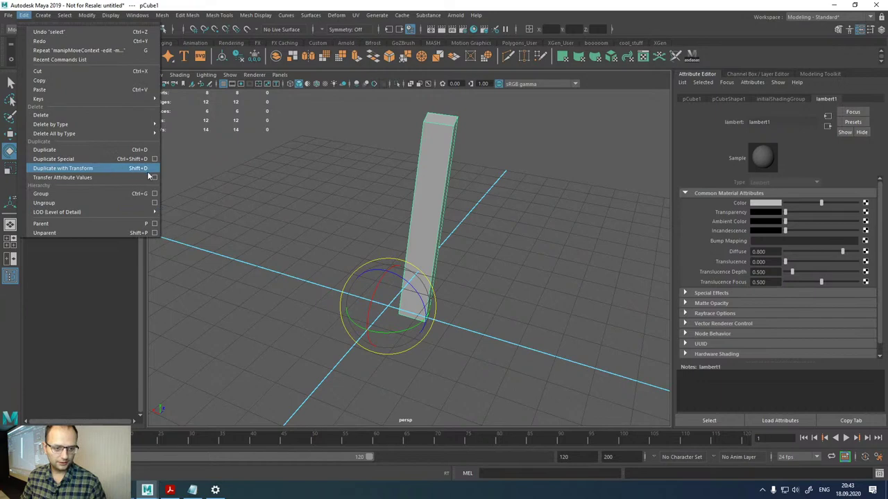
left_click(154, 159)
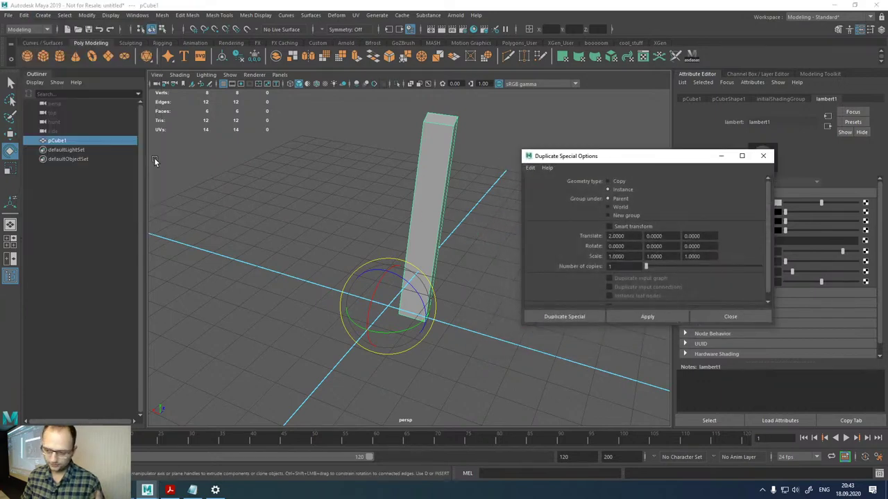
left_click(530, 168)
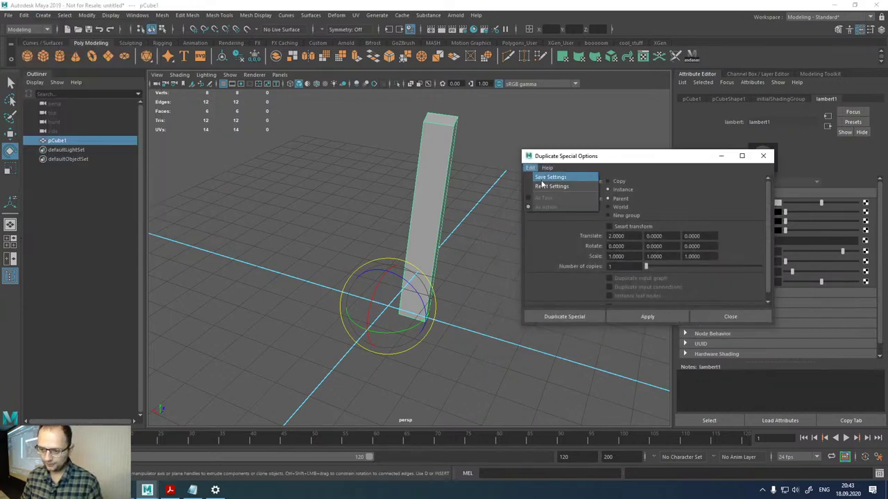
left_click(552, 182)
left_click(618, 191)
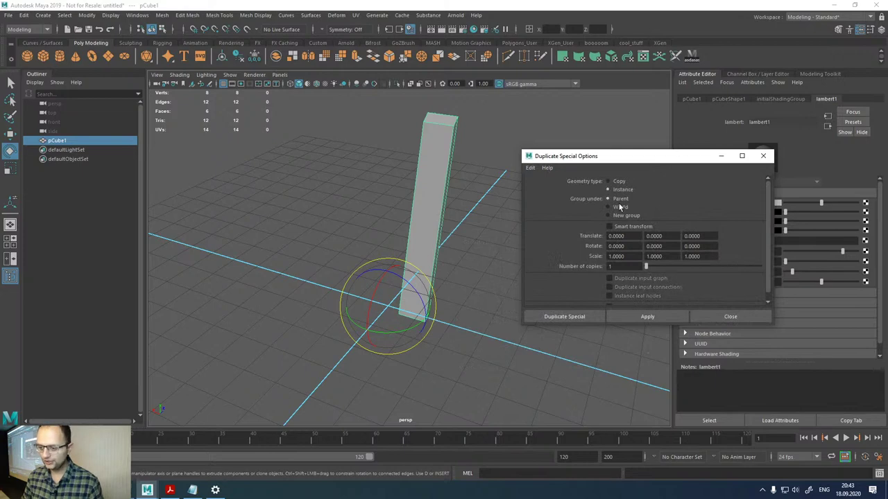
- Rotate the column about the grid center to identify its rotation axis, and undo the rotation
left_click_drag(454, 202, 479, 209, "alt")
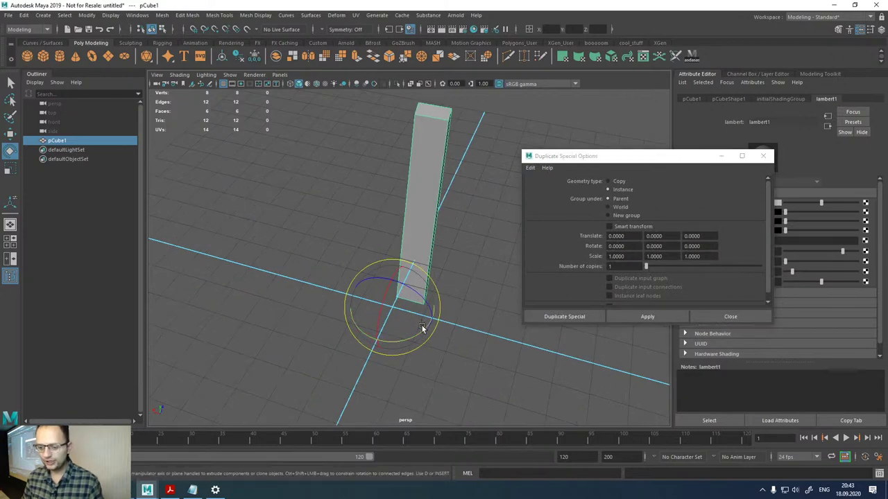
left_click_drag(416, 337, 456, 321)
left_click(742, 75)
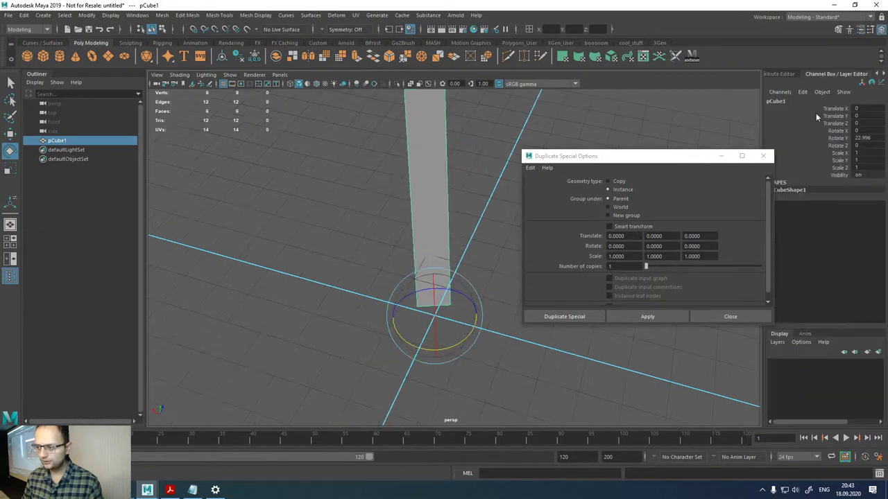
key("ctrl+z")
key("ctrl+z")
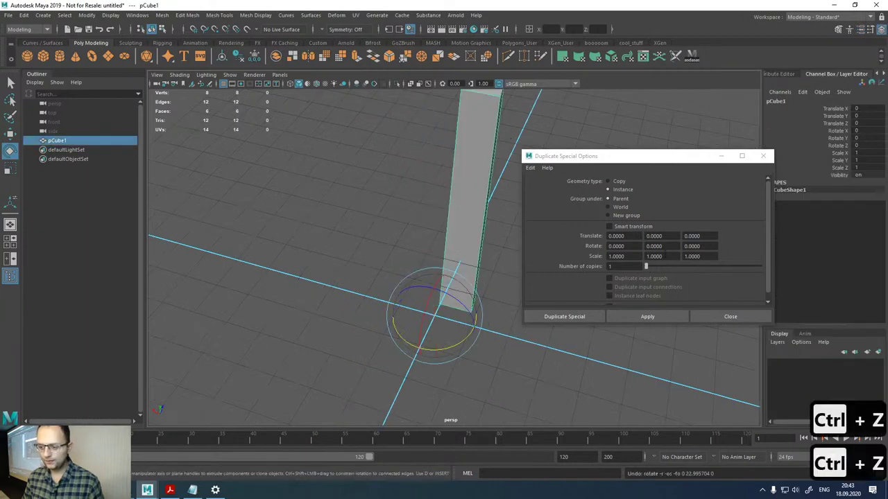
- Set the Duplicate Special Y rotation to 30 and the number of copies to 6
left_click(654, 246)
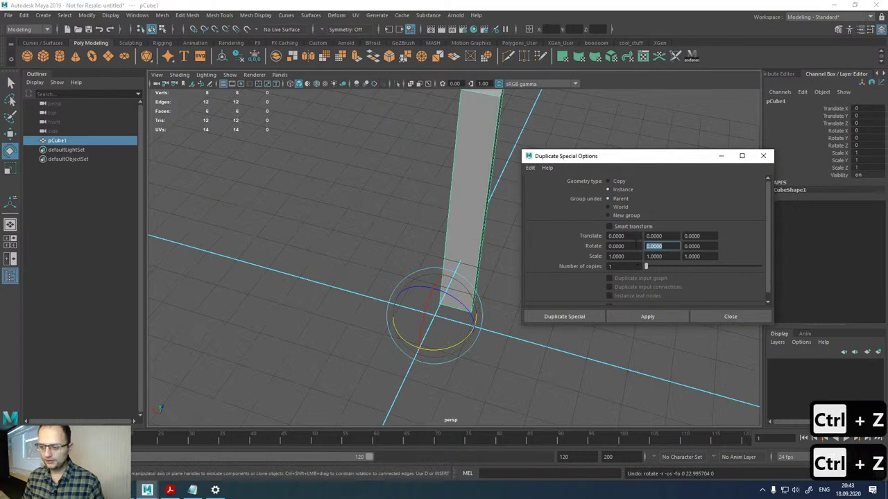
type("6")
key("Return")
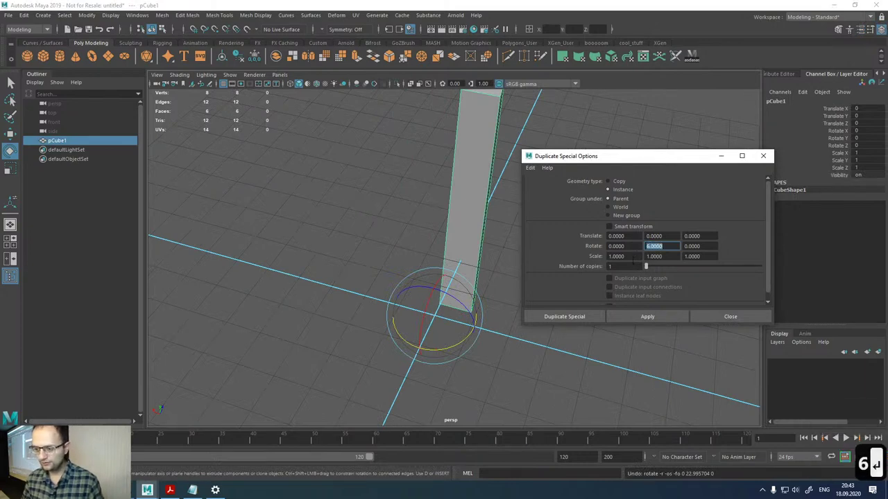
left_click(625, 267)
type("6")
key("Return")
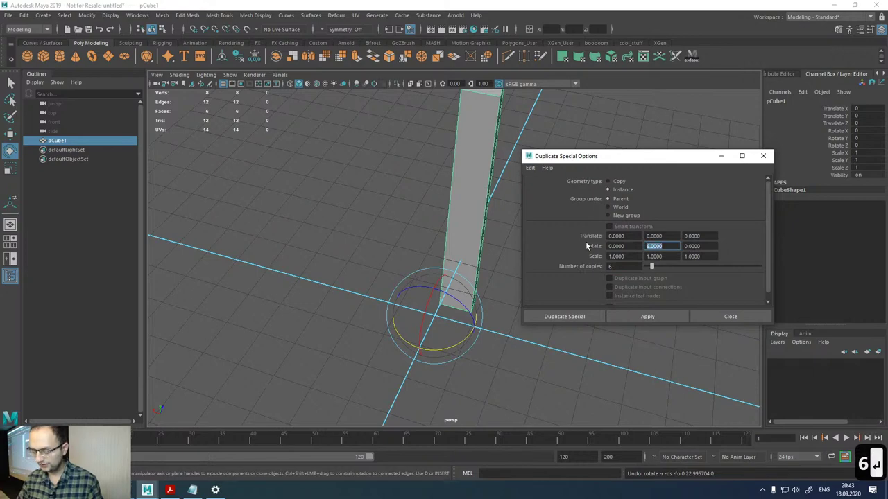
type("30")
key("Return")
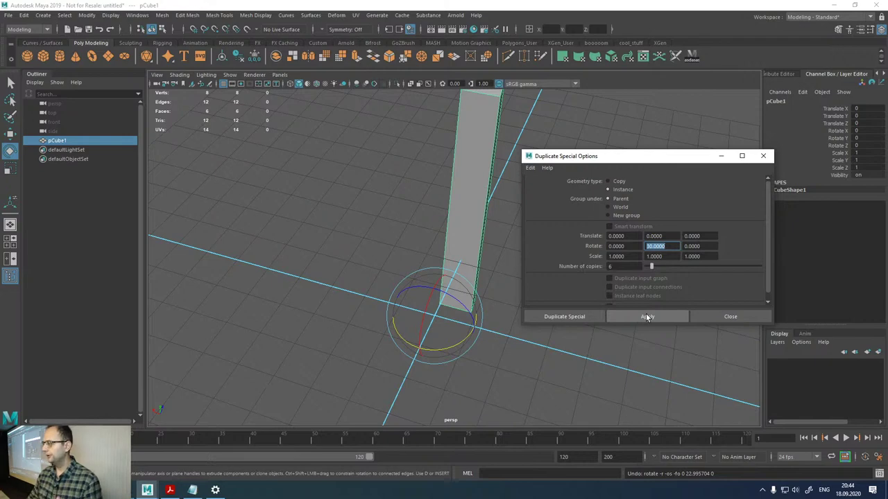
- Create the six rotated instances of the column, inspect the half ring and undo the duplication
left_click(646, 316)
scroll(496, 237, "down", 3)
left_click_drag(496, 236, 416, 236, "alt")
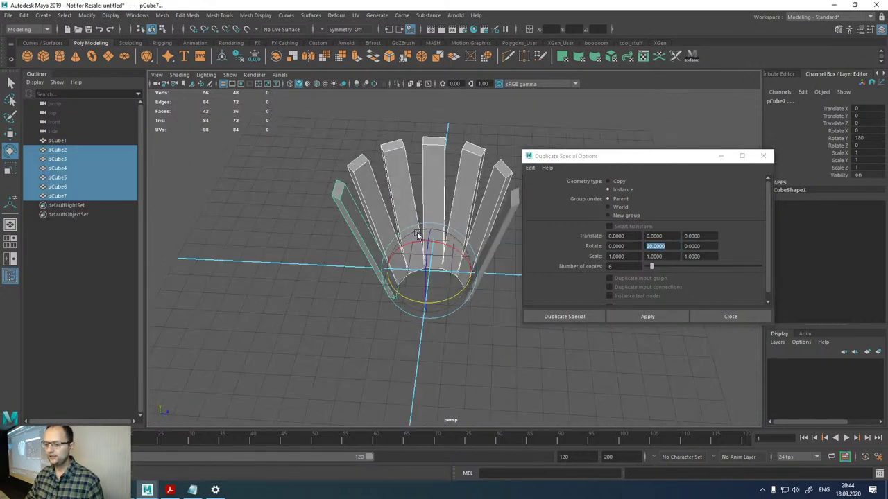
key("ctrl+z")
key("ctrl+z")
key("ctrl+z")
key("ctrl+z")
key("ctrl+z")
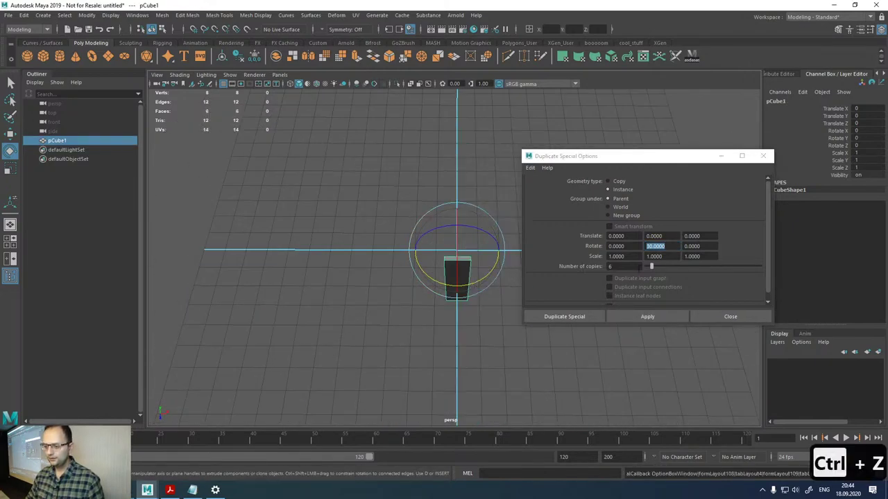
- Set the number of copies to 12 and create the instances around the grid center
left_click(621, 266)
type("12")
key("Return")
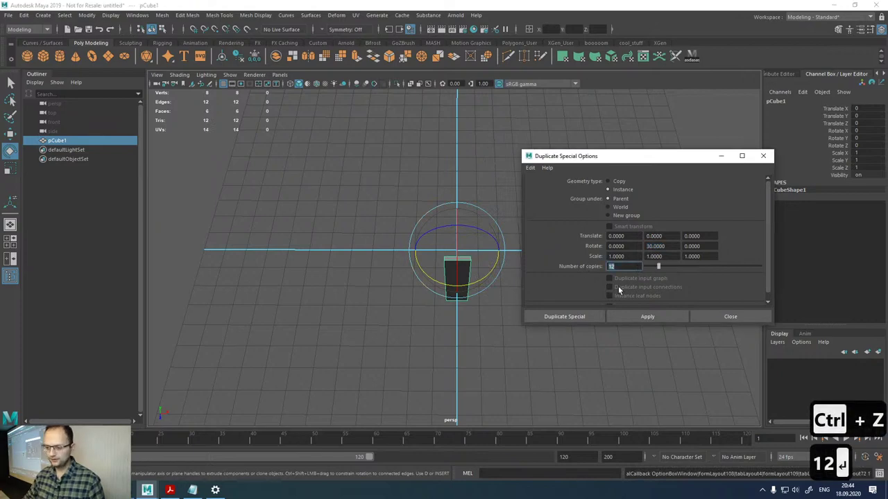
left_click(660, 314)
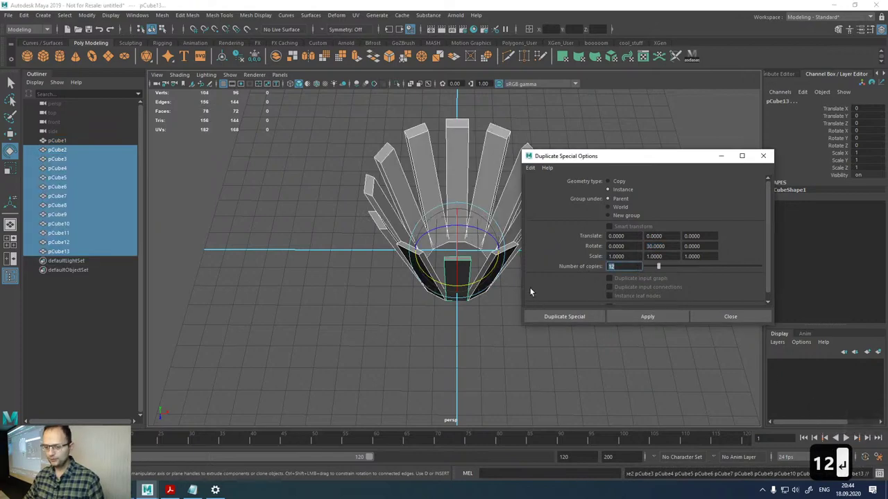
- Close the Duplicate Special options and select the two upper vertices along one side of the front column for moving
left_click(763, 155)
left_click_drag(624, 229, 541, 227, "alt")
key("q")
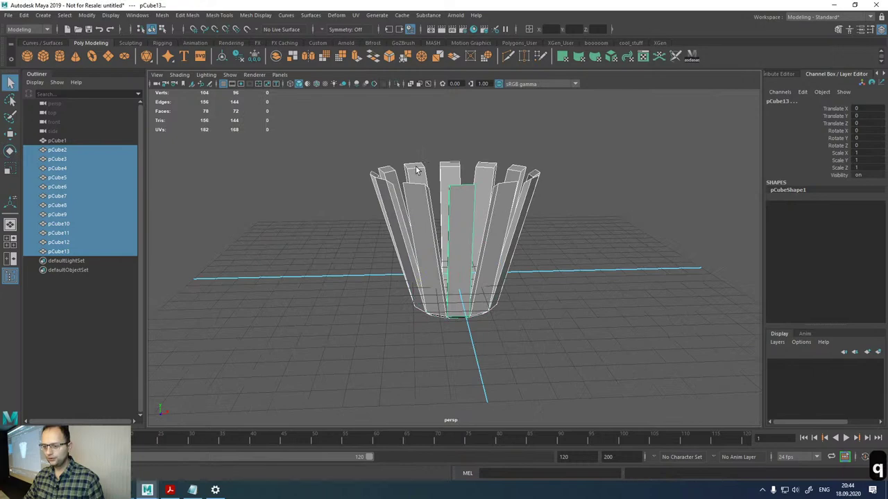
scroll(482, 207, "up", 2)
right_click_drag(469, 179, 451, 181)
mouse_move(477, 185)
left_mouse_down("alt")
mouse_move(481, 174)
mouse_move(467, 207)
mouse_move(476, 253)
mouse_move(567, 253)
mouse_move(527, 264)
mouse_move(485, 200)
left_mouse_up("alt")
left_click(476, 253, "shift")
key("w")
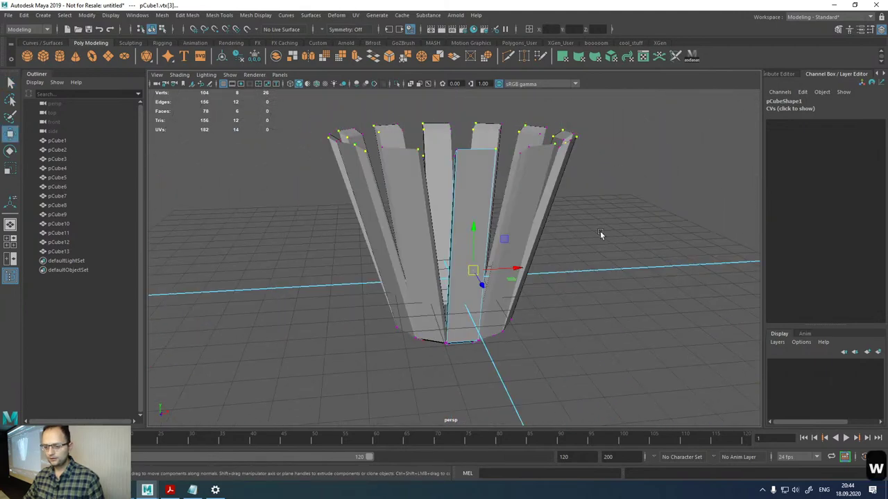
- Select a narrow side face on the front column instance and return to the two upper vertices on that side
key("ctrl+c")
left_click_drag(589, 217, 520, 208, "alt")
right_click_drag(437, 183, 459, 181)
left_click_drag(459, 182, 402, 231, "alt")
left_click(471, 196)
left_click(420, 249)
right_click(400, 217)
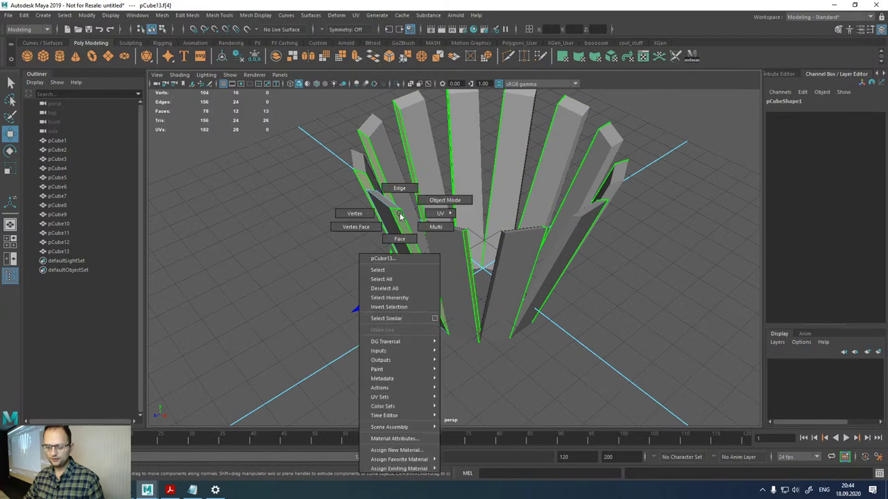
left_click(355, 213)
left_click_drag(355, 214, 483, 213, "alt")
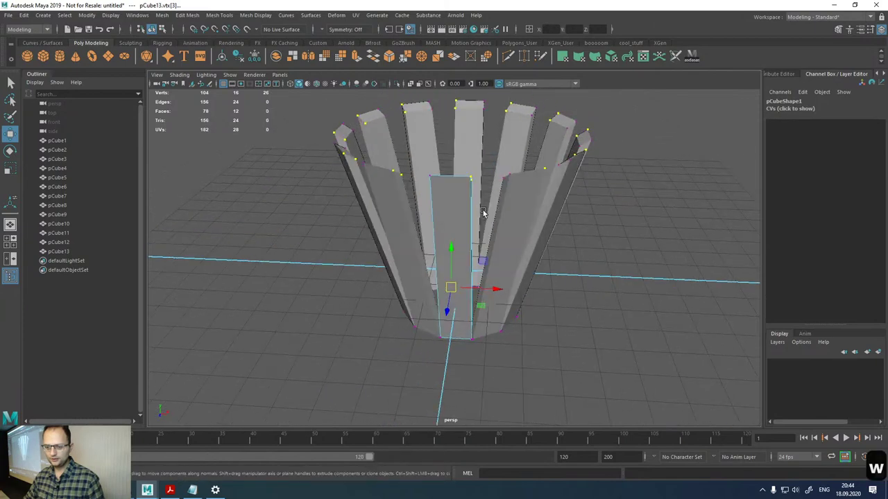
- Widen the column tops by shifting the selected upper side vertices sideways until the instances meet their neighbors around the ring
key("r")
left_click_drag(496, 289, 519, 323)
key("w")
key("d")
left_click_drag(591, 307, 511, 220, "alt")
key("w")
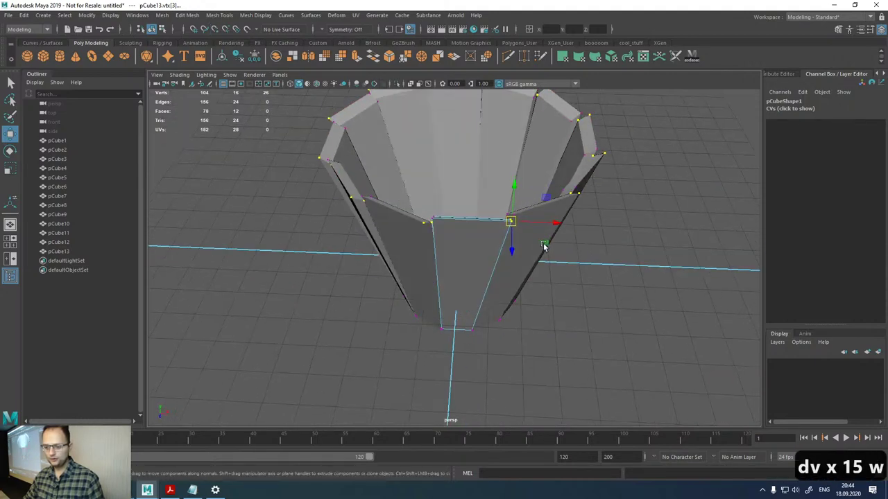
- Select a single top corner vertex beside the gap between neighboring columns and edit its move pivot
mouse_move(534, 237)
left_mouse_down("alt")
mouse_move(550, 240)
mouse_move(521, 234)
mouse_move(549, 238)
left_mouse_up("alt")
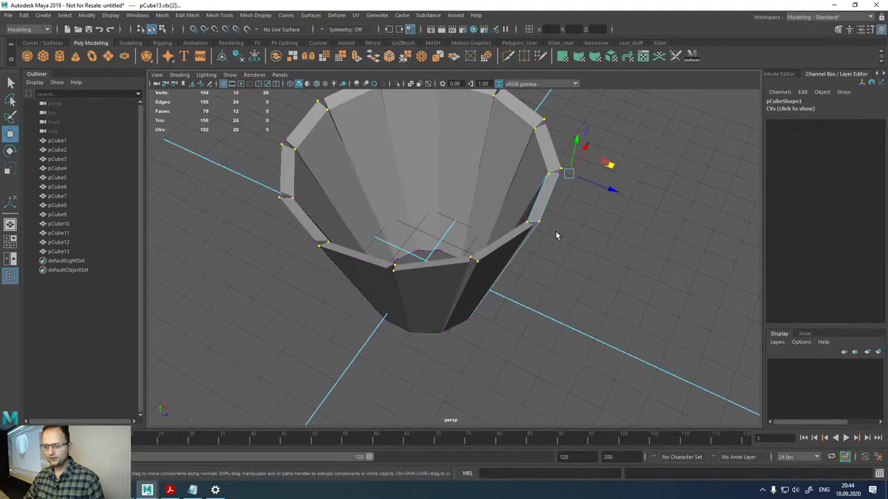
key("f")
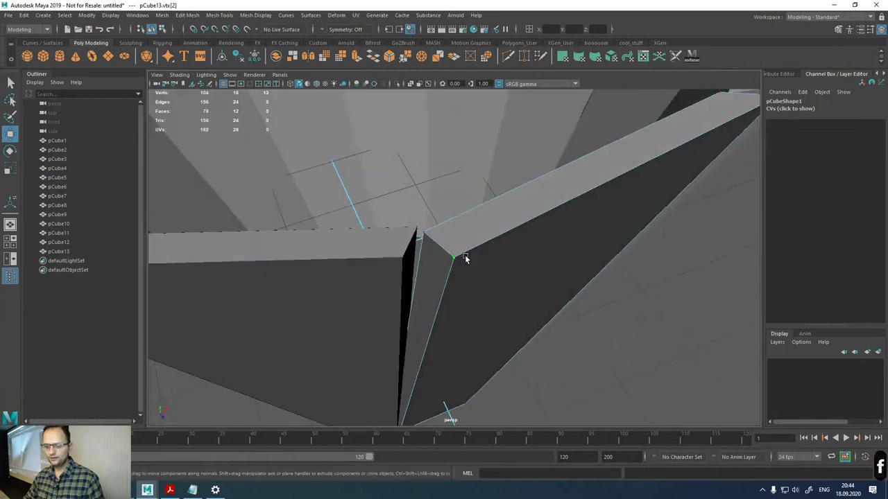
scroll(466, 259, "down", 5)
key("ctrl+c")
key("d")
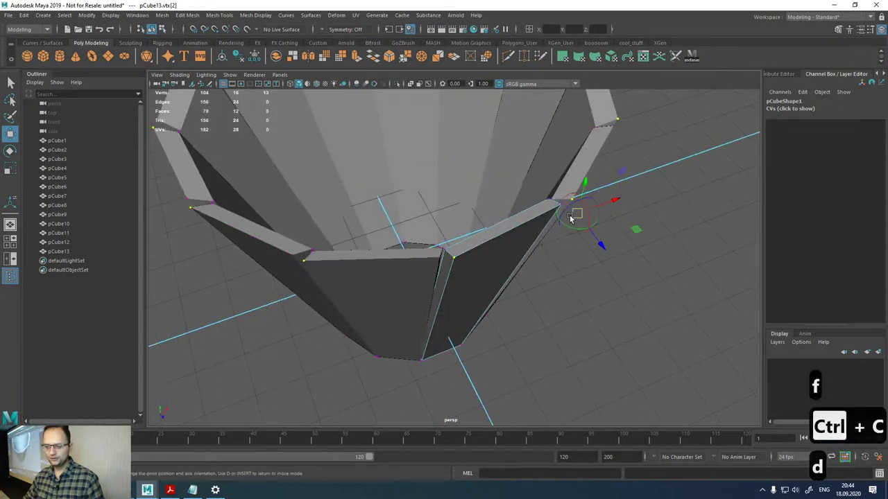
- Snap the selected rim vertices to the adjacent panel's corner to close the gap, and return to object selection mode
key("v")
left_click_drag(570, 218, 531, 254)
key("w")
scroll(491, 247, "up", 3)
key("q")
left_click(531, 234)
right_click_drag(531, 235, 586, 231)
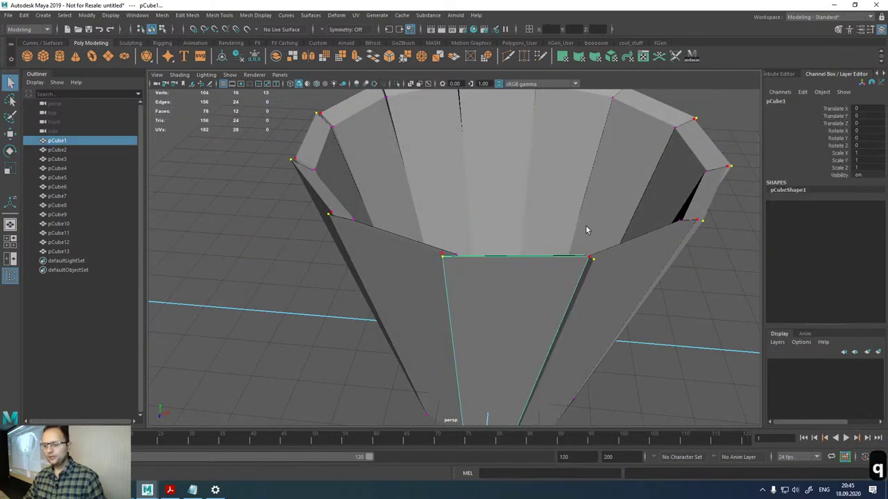
left_click(625, 342)
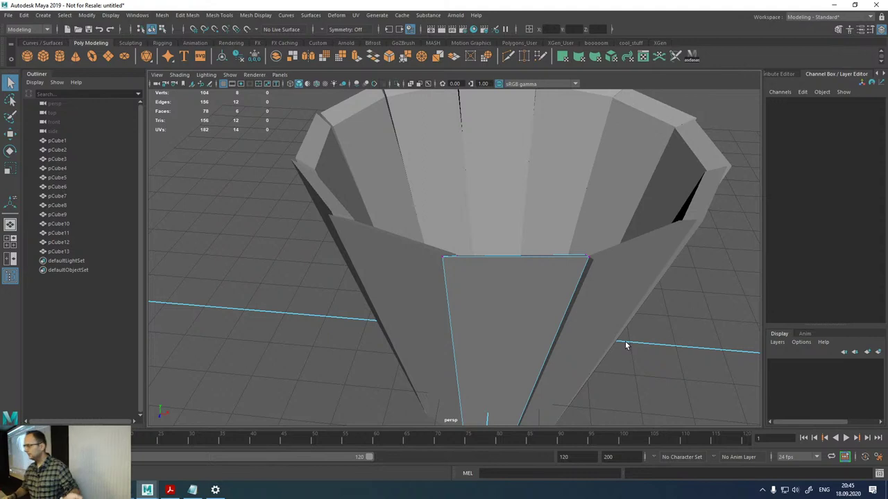
scroll(625, 341, "down", 5)
right_click_drag(563, 235, 614, 221)
- Select all the cup's panels and convert them from instances to independent objects
left_click(520, 265)
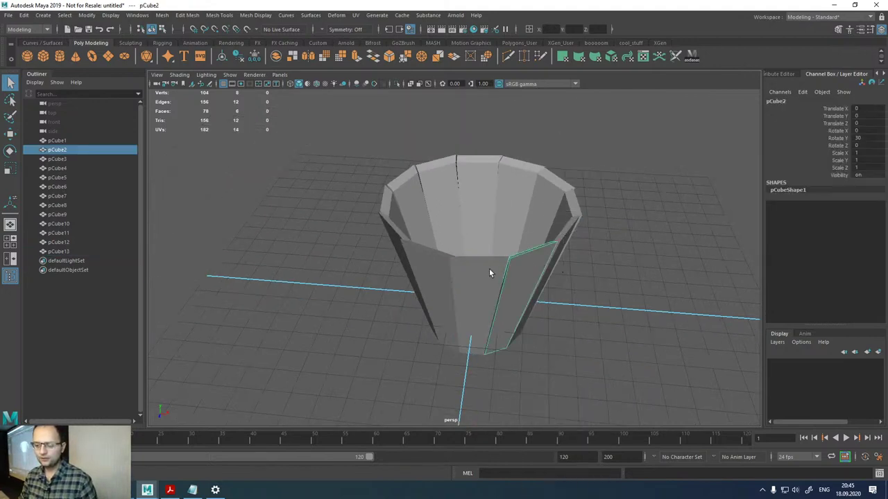
left_click_drag(489, 268, 390, 166, "alt")
key("ctrl+shift+a")
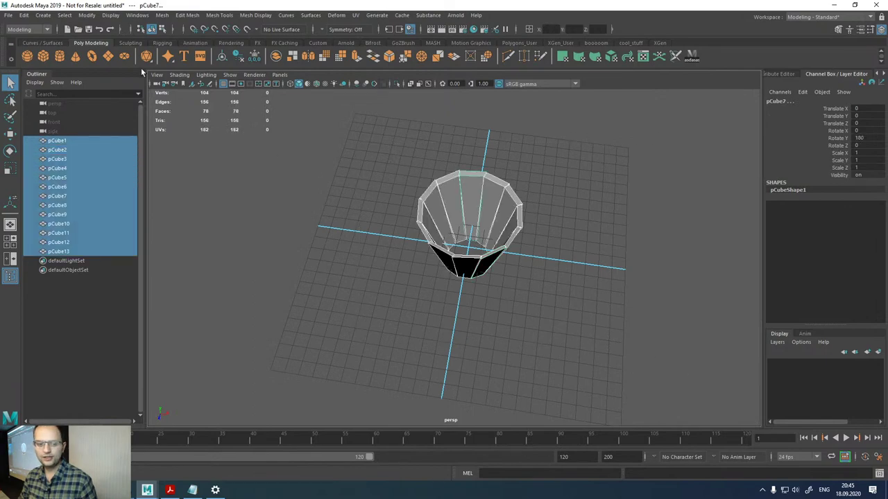
left_click(86, 14)
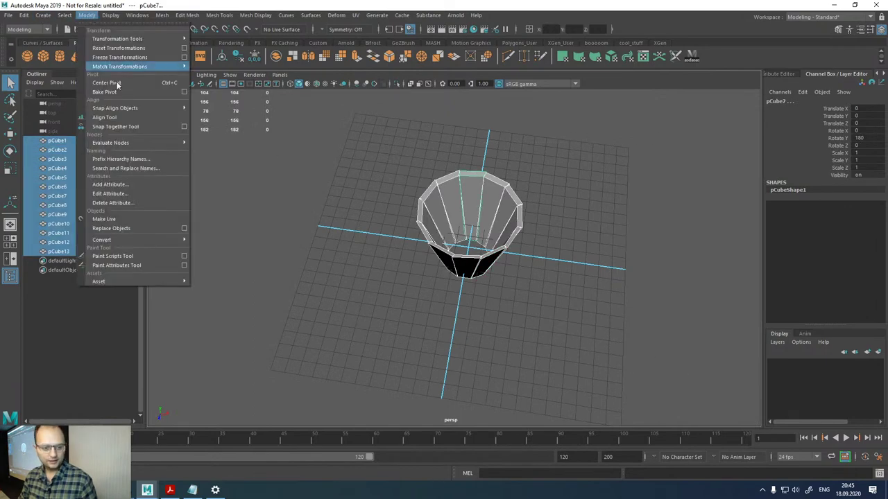
mouse_move(131, 240)
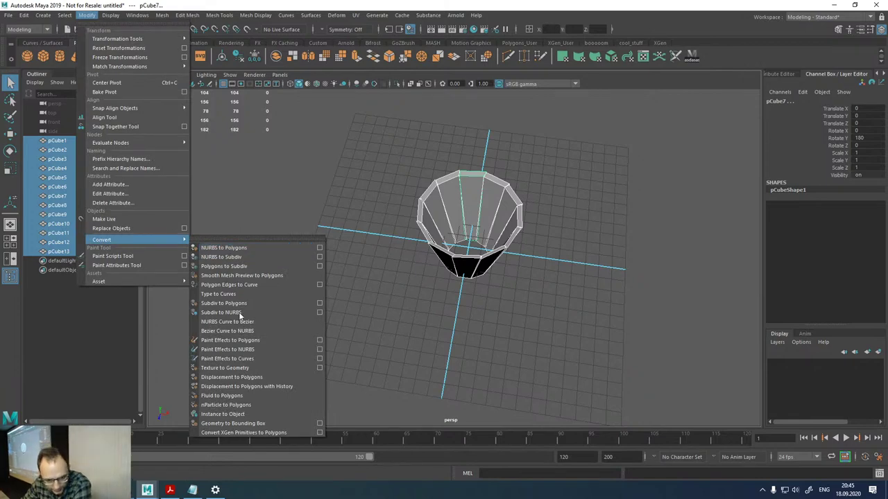
left_click(238, 414)
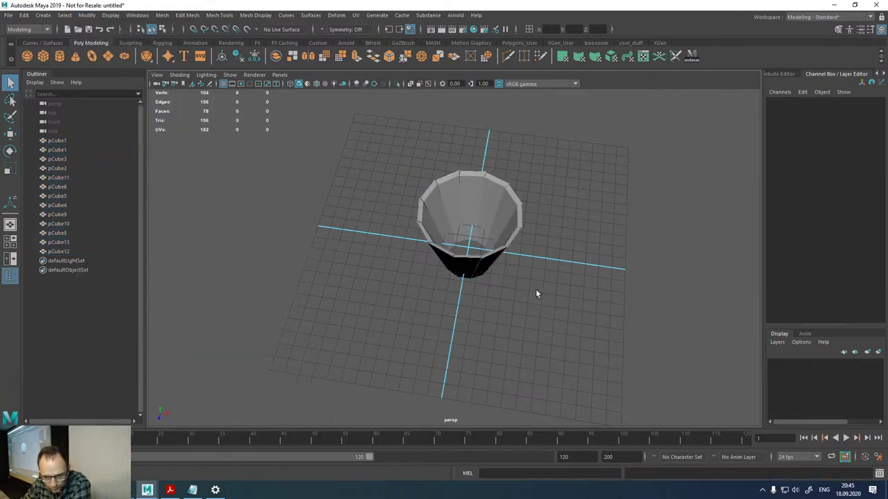
- Examine the shape node attributes of several cup panels to check that each has its own shape
left_click(489, 254)
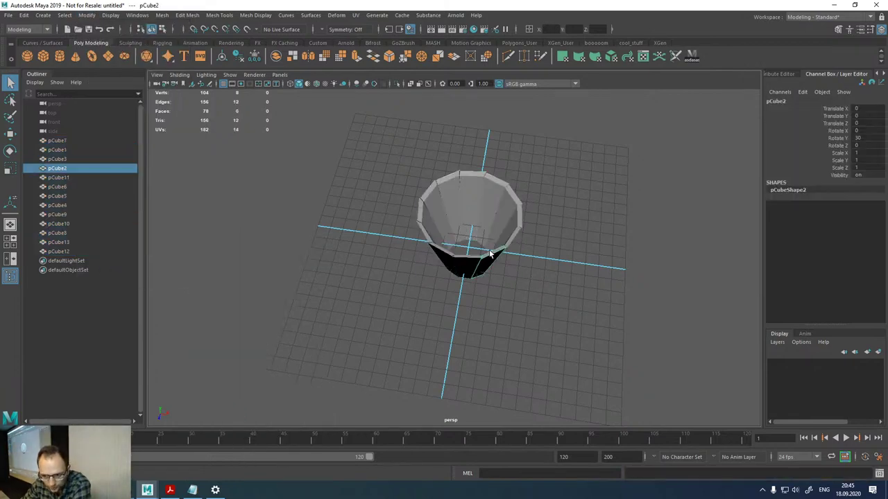
left_click(769, 73)
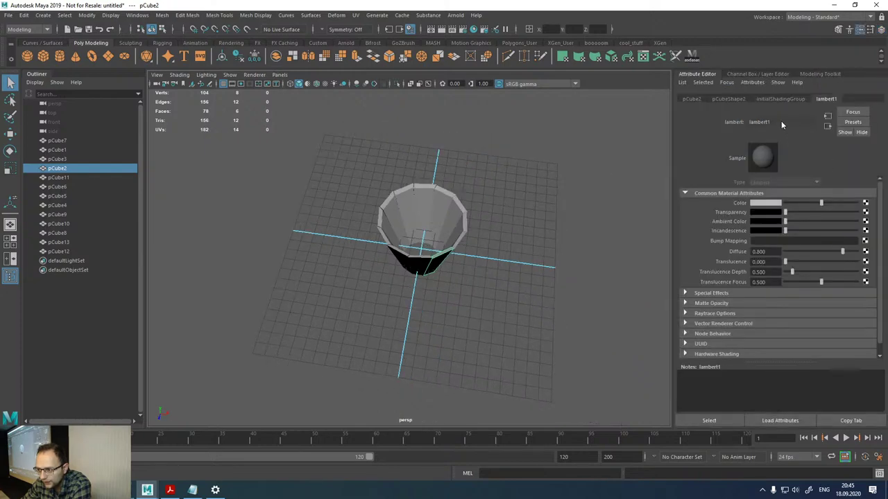
left_click(728, 99)
left_click(454, 240)
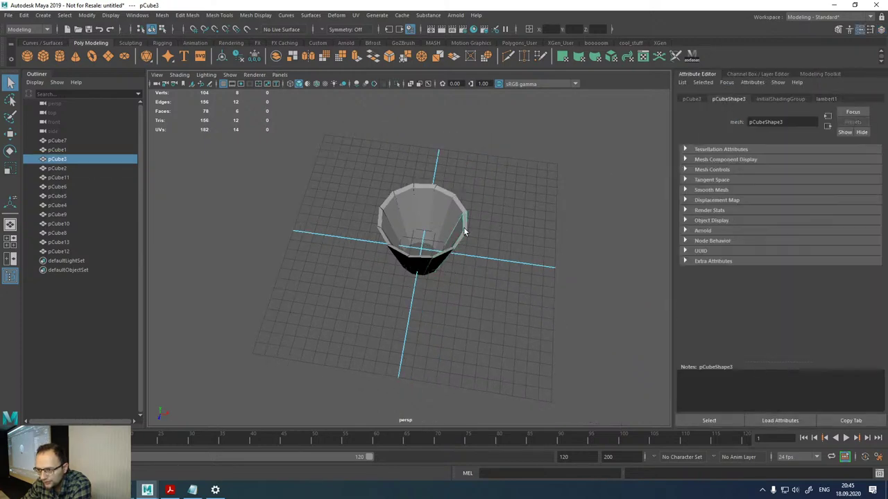
left_click(463, 212)
left_click(456, 208)
left_click(448, 204)
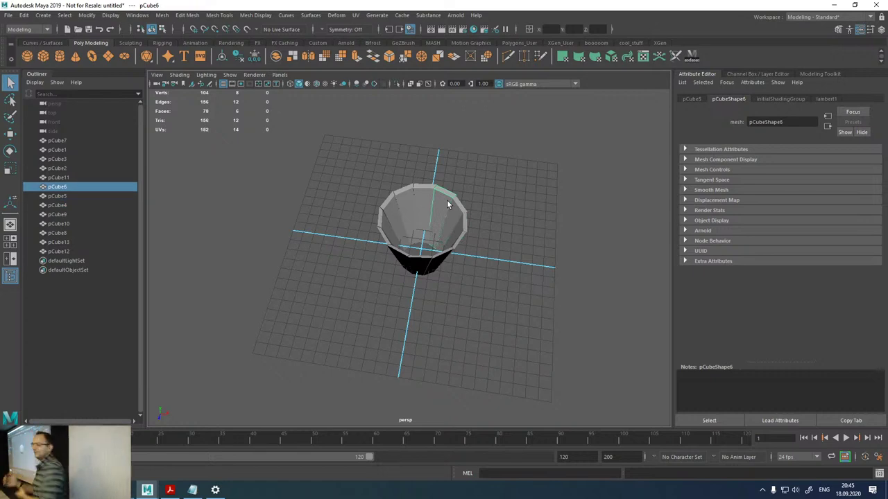
- Review the Duplicate Special options with the geometry type set to Copy, and close them without duplicating
left_click(595, 56)
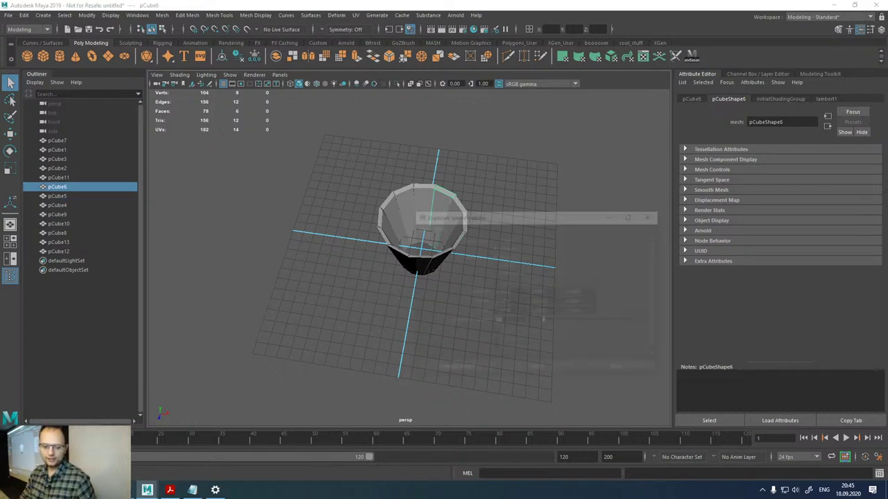
scroll(663, 231, "down", 1)
scroll(593, 205, "up", 1)
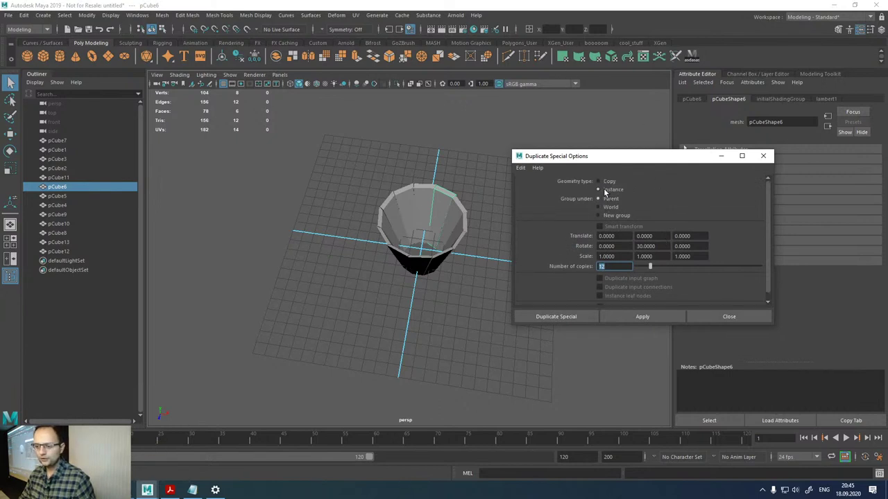
left_click(600, 181)
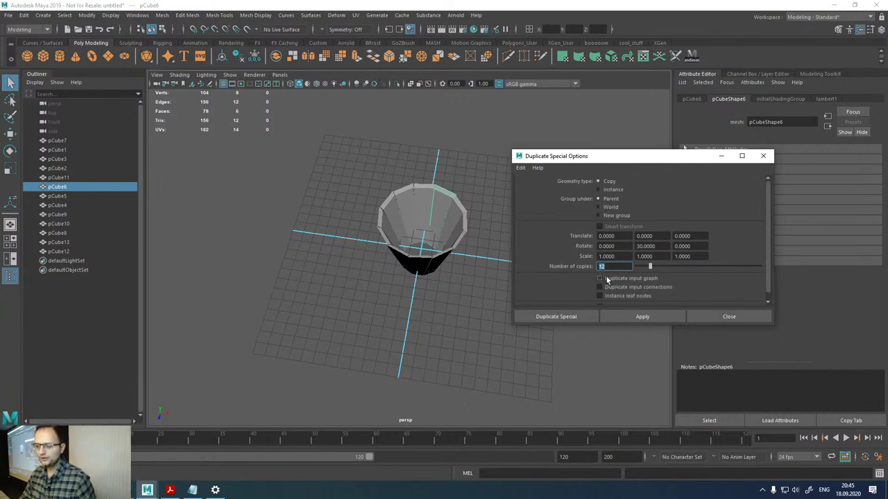
scroll(640, 282, "down", 1)
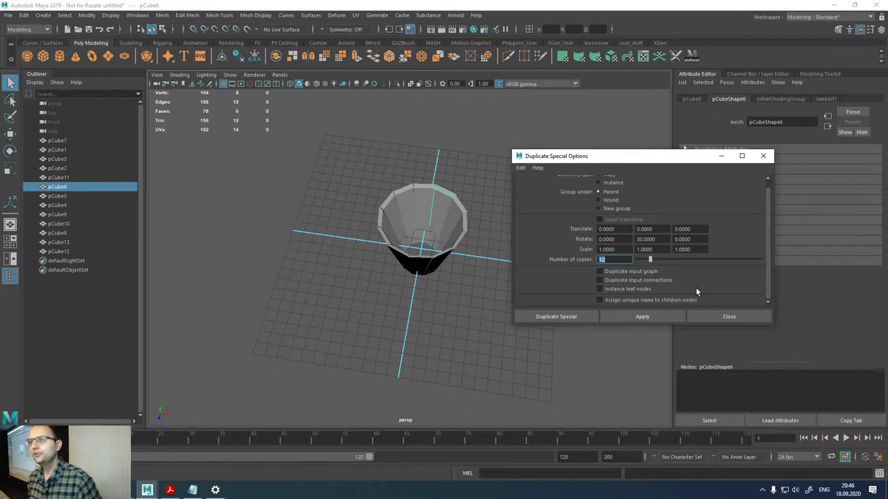
left_click(728, 160)
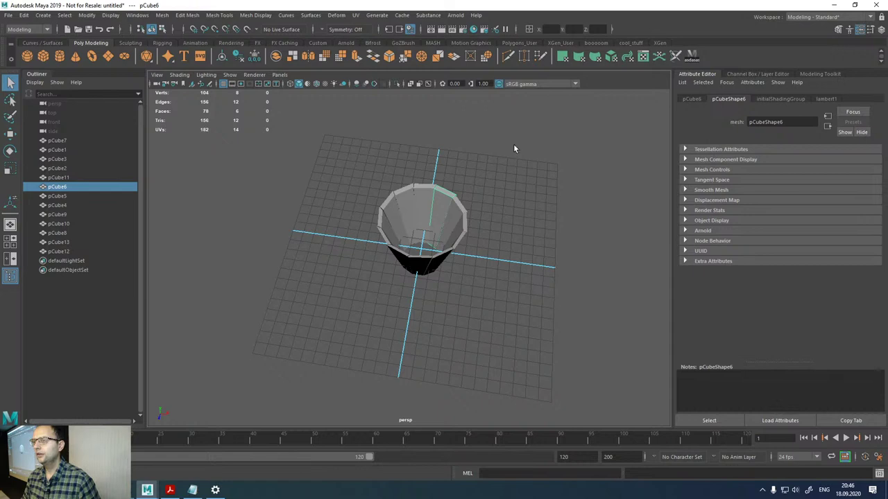
- Duplicate one side panel of the cup, move the copy outward along X, and check its shape node
right_click(447, 243)
left_click(470, 238)
key("ctrl+d")
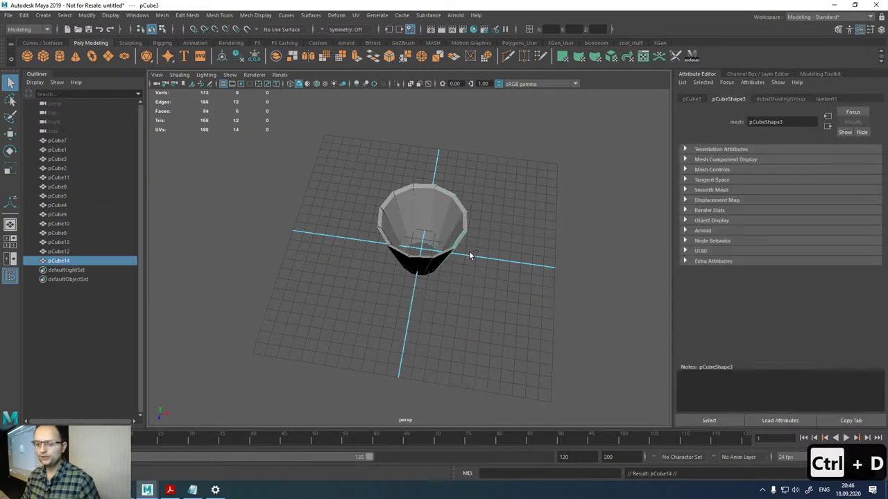
key("w")
left_click_drag(466, 254, 586, 269)
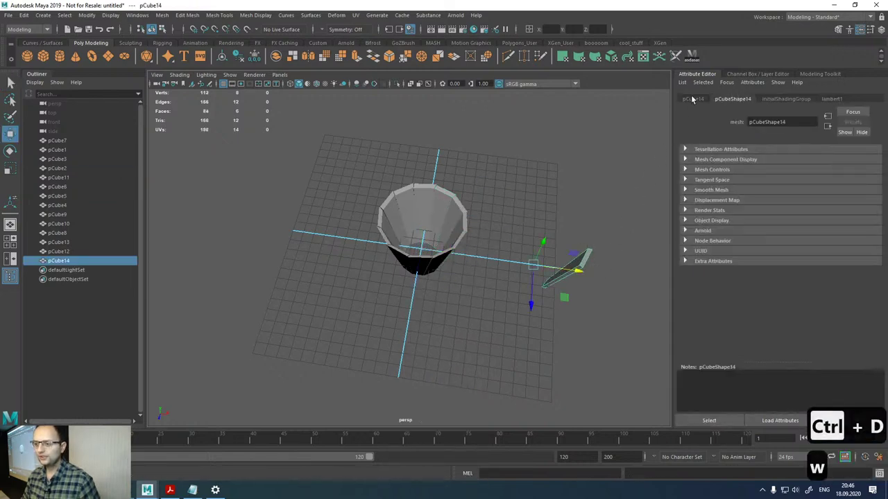
left_click(693, 99)
left_click(718, 100)
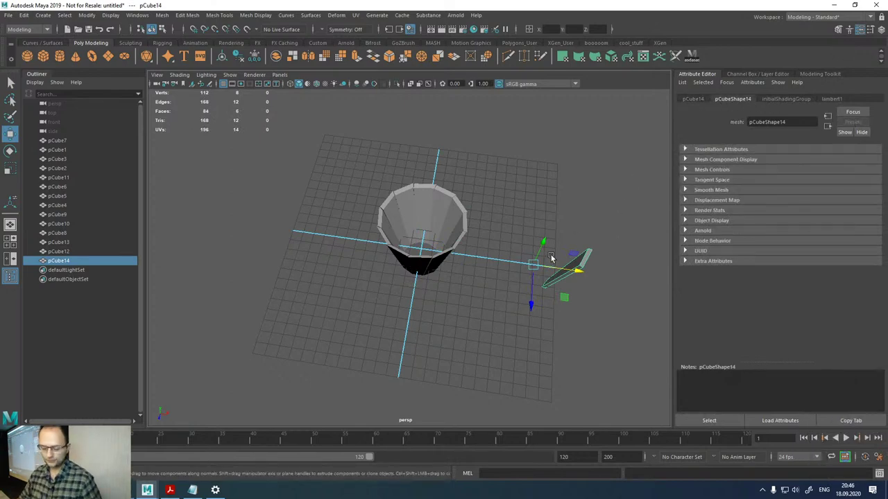
- Start a new empty scene, discarding the current cup model
key("ctrl+n")
left_click(441, 247)
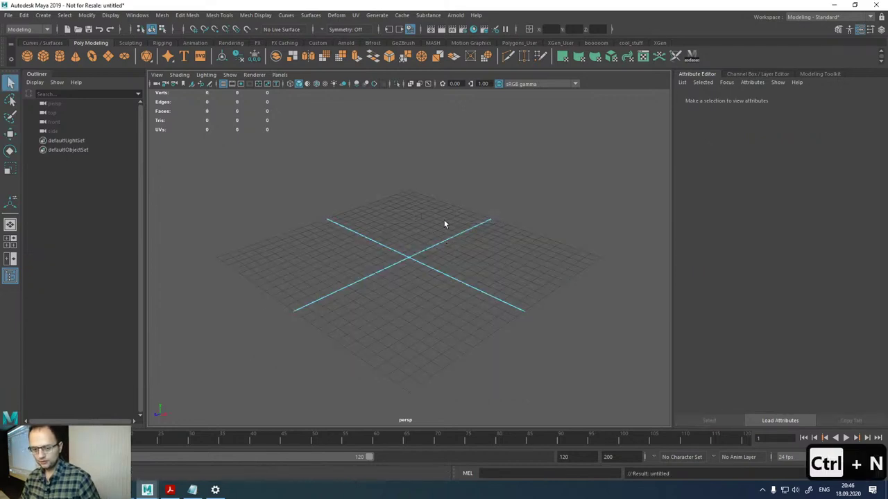
left_click(43, 56)
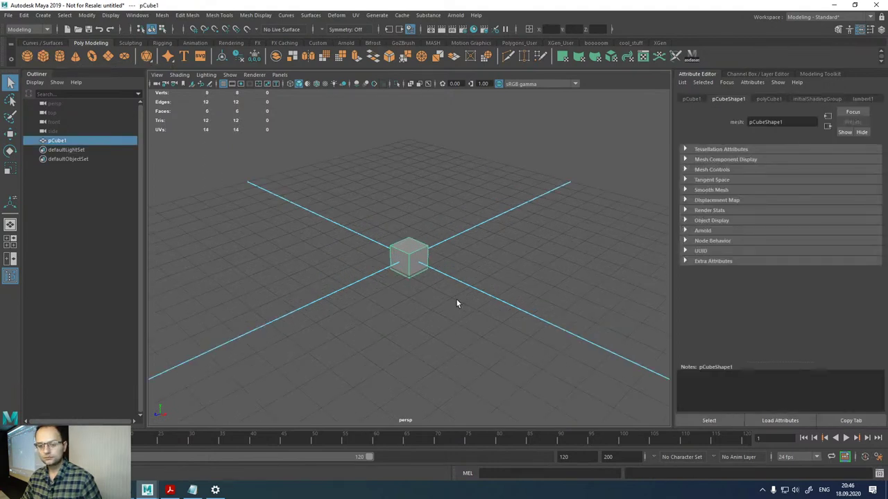
left_click_drag(456, 300, 430, 270, "alt")
scroll(425, 265, "up", 3)
key("w")
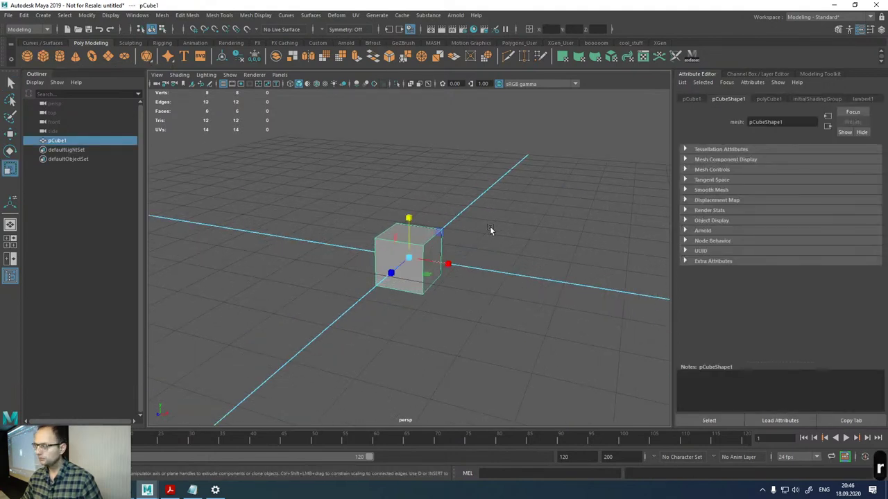
left_click_drag(488, 225, 444, 239, "alt")
key("w")
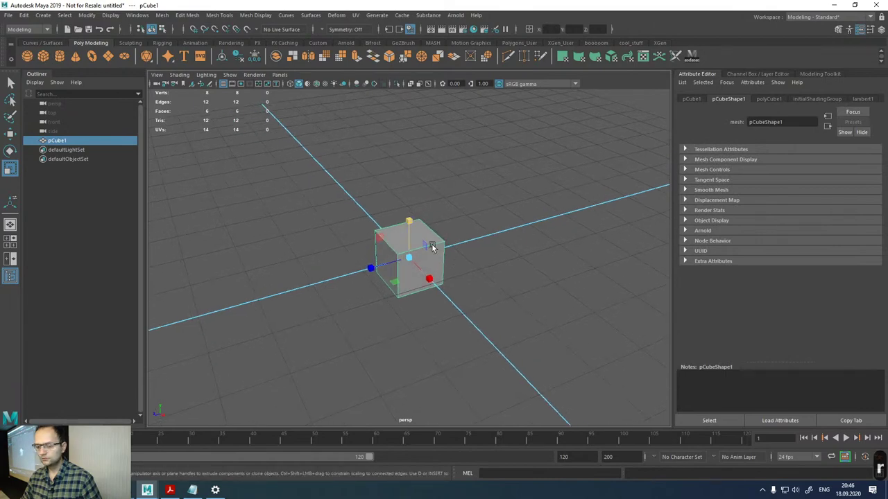
left_click_drag(410, 242, 469, 250)
key("r")
key("ctrl+z")
key("w")
scroll(472, 229, "down", 5)
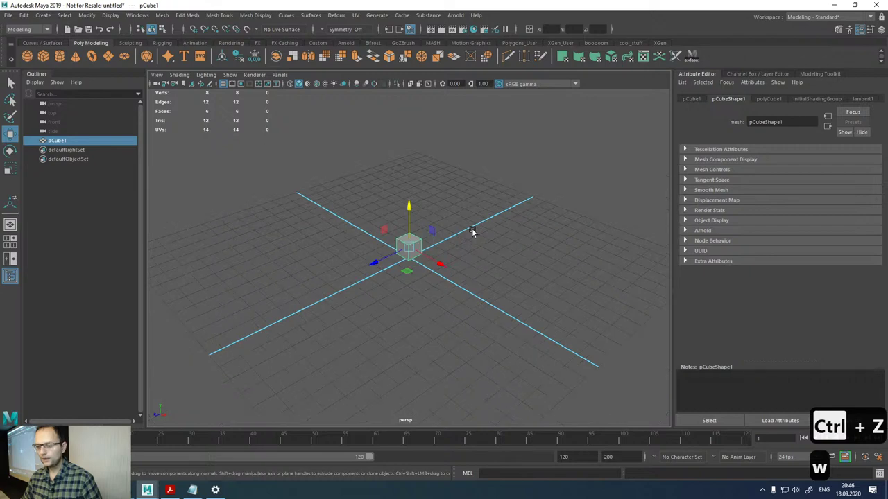
key("Delete")
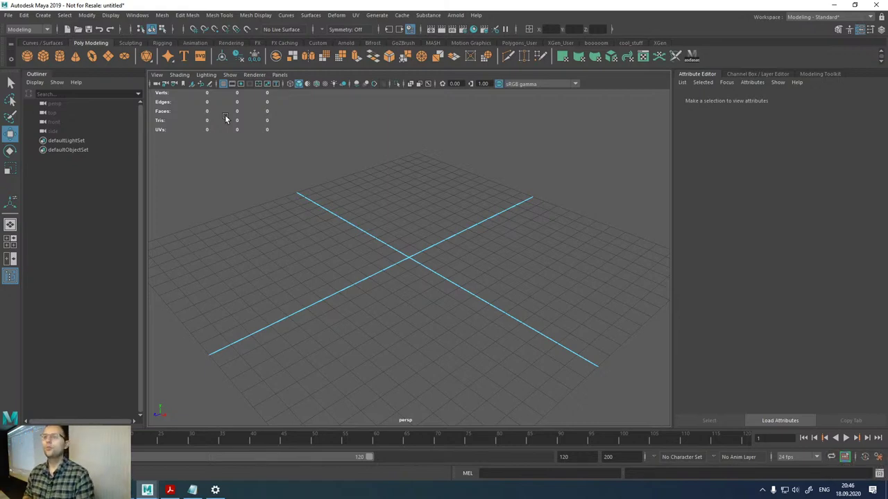
- Create a polygon cube and snap its pivot to a bottom corner vertex
scroll(416, 226, "down", 4)
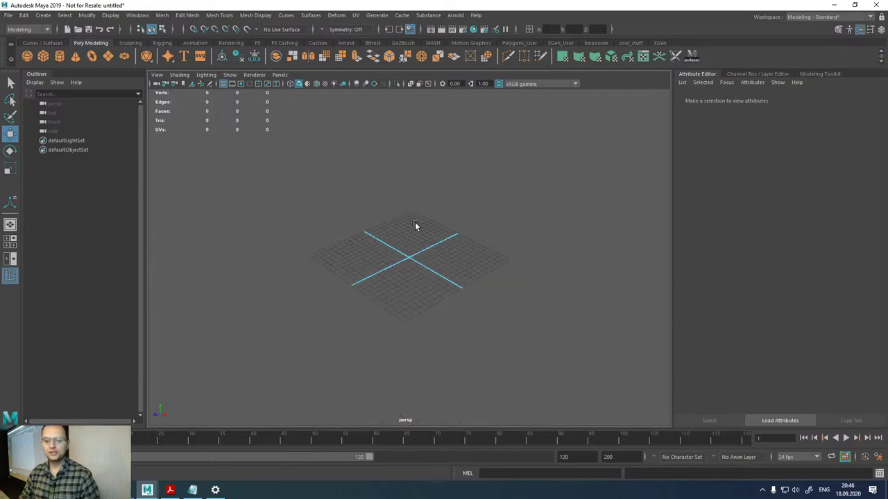
left_click_drag(416, 226, 430, 173, "alt")
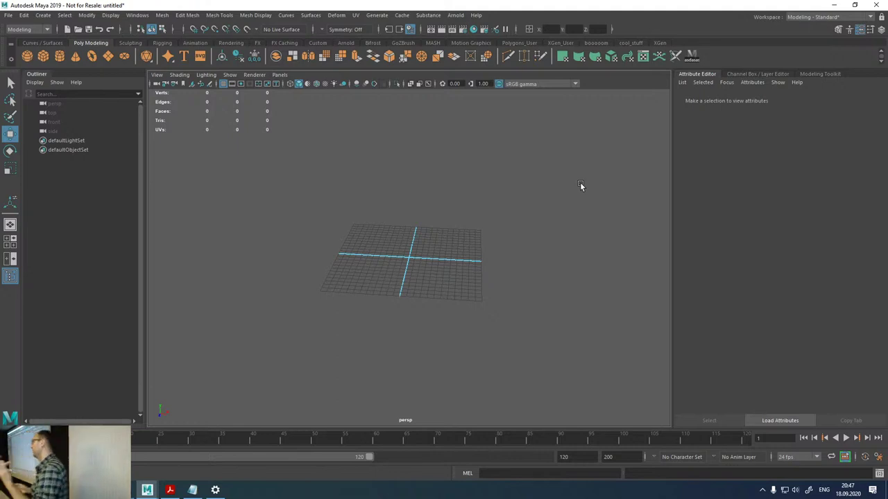
scroll(538, 156, "up", 3)
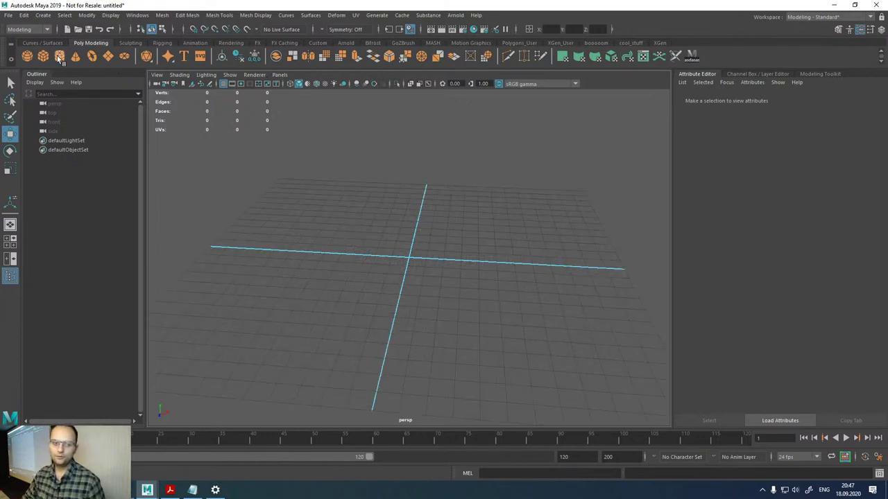
left_click(43, 56)
key("d")
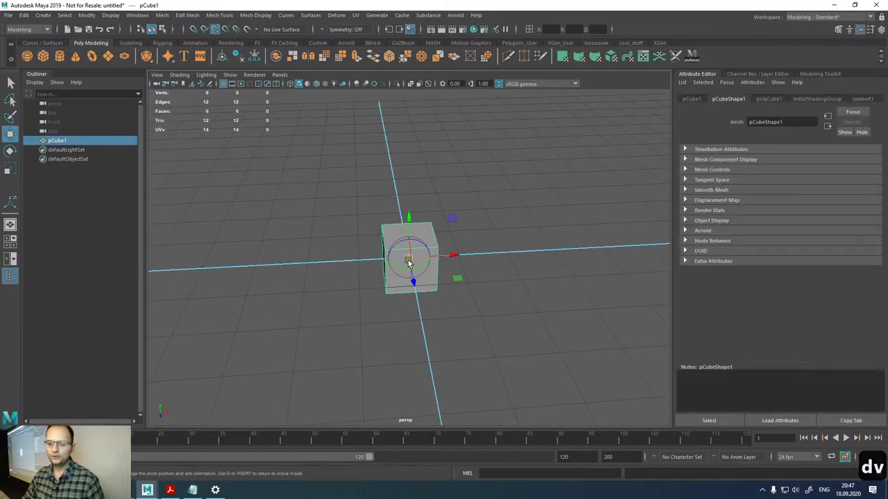
mouse_move(409, 258)
left_mouse_down()
mouse_move(389, 298)
mouse_move(410, 257)
left_mouse_up()
- Snap the cube's corner pivot to the grid origin and freeze its transformations
key("w")
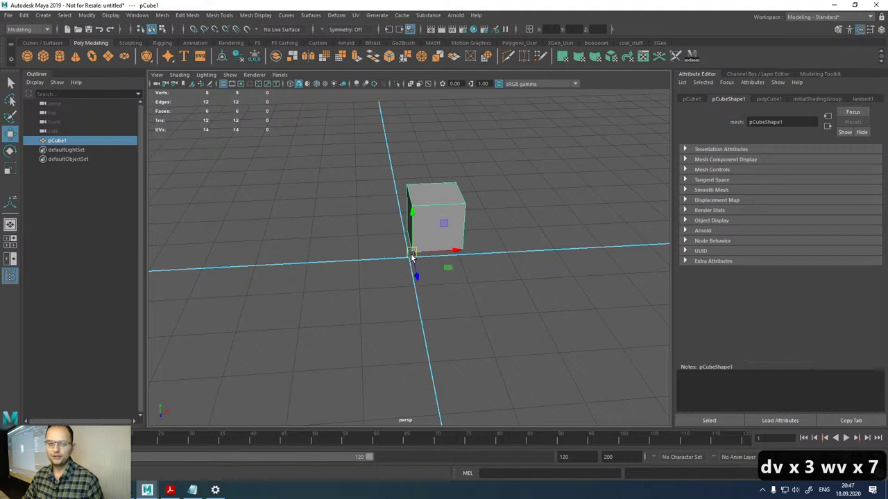
key("x")
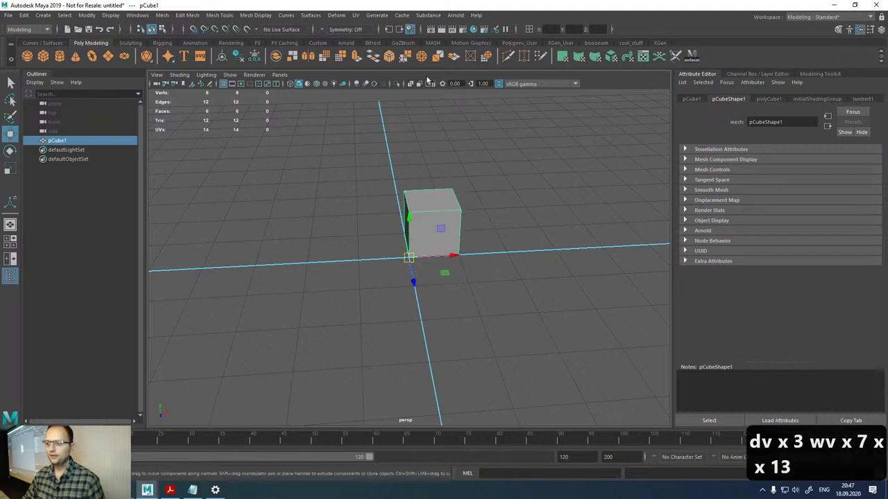
left_click(249, 58)
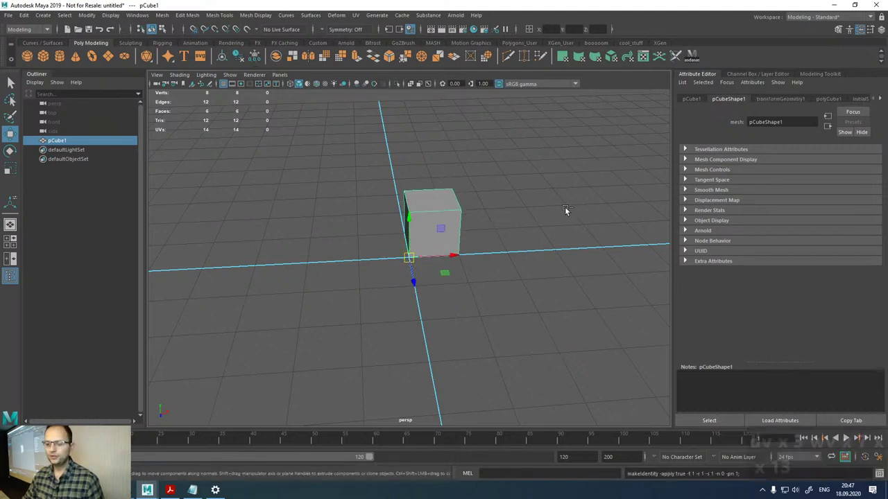
- Duplicate the cube and mirror the copy across the origin by setting its X scale to -1
key("ctrl+d")
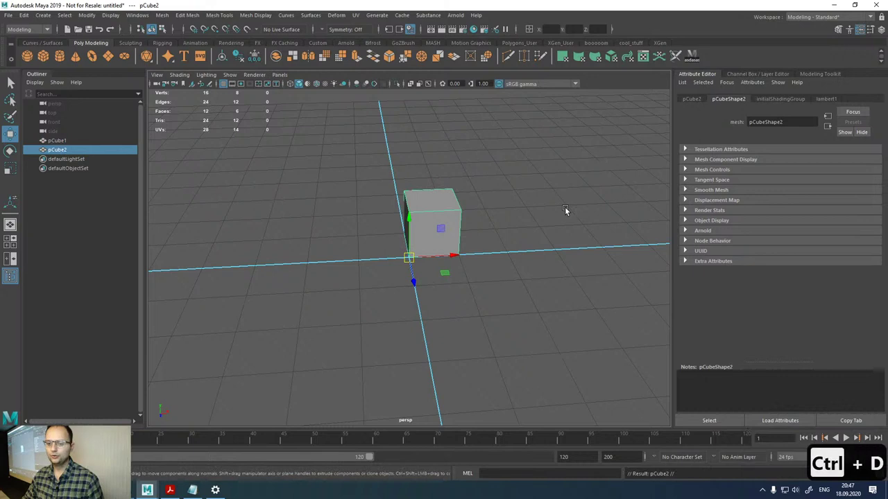
left_click(697, 101)
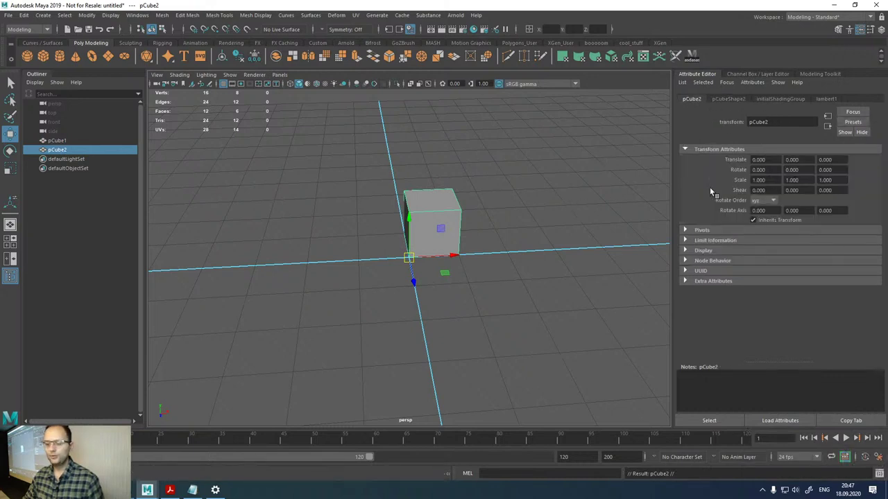
left_click(759, 180)
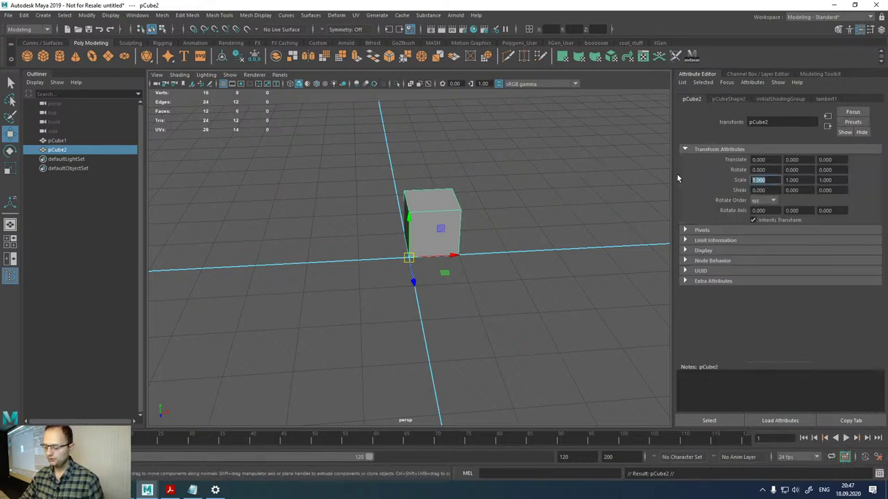
type("-1")
key("Return")
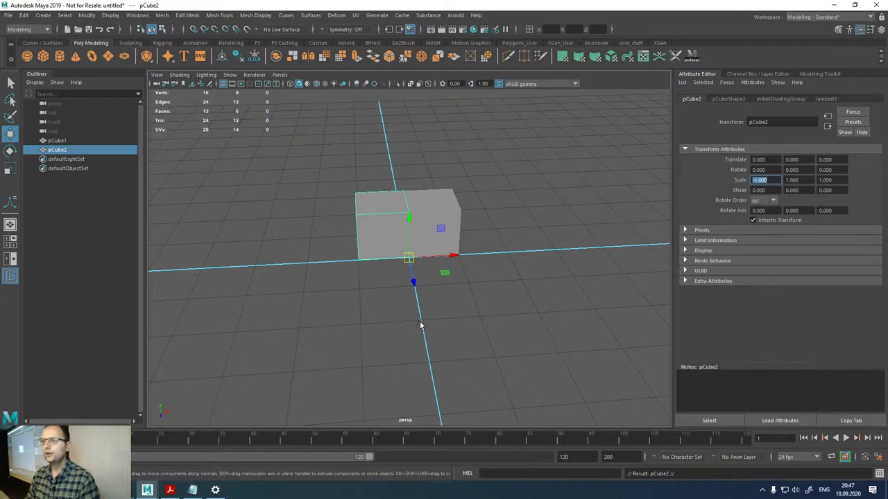
- Select both the original cube and its mirrored copy and delete them from the scene
left_click(433, 208)
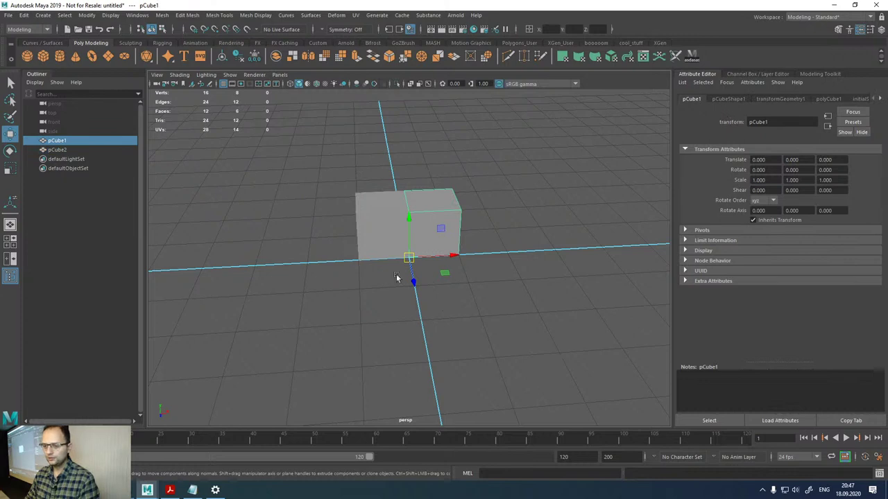
scroll(255, 211, "down", 3)
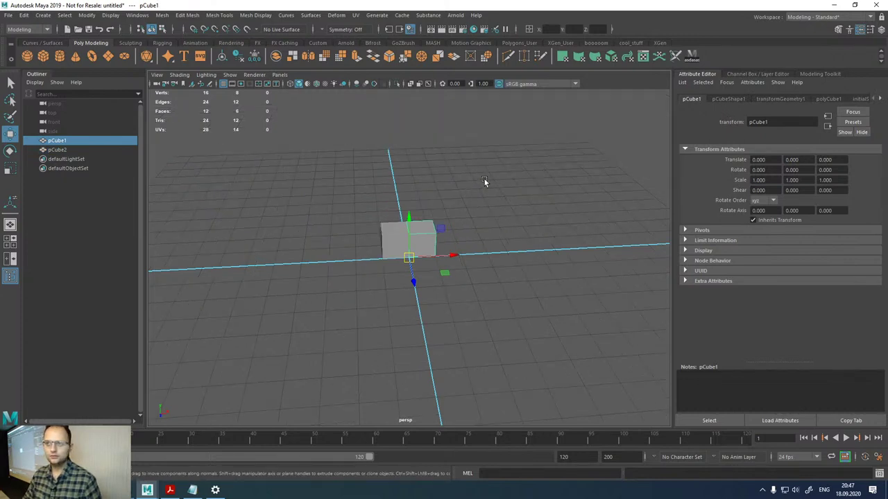
left_click_drag(486, 183, 462, 179, "alt")
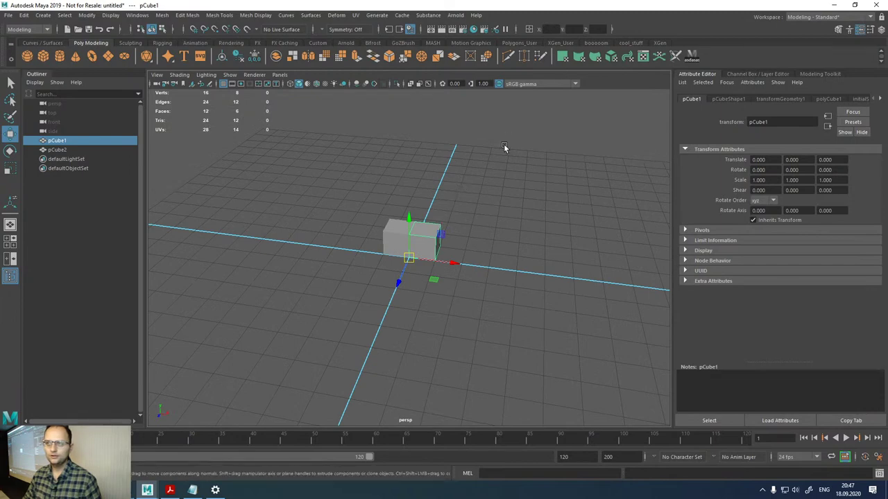
left_click_drag(392, 144, 564, 277)
key("Delete")
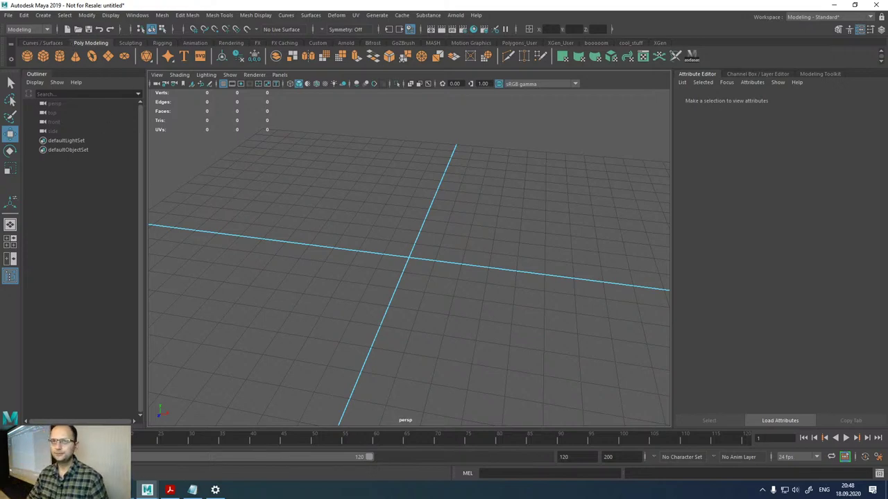
- Go through the folders in the file browser and open a reference image in the photo viewer
key("alt+Left")
key("alt+Left")
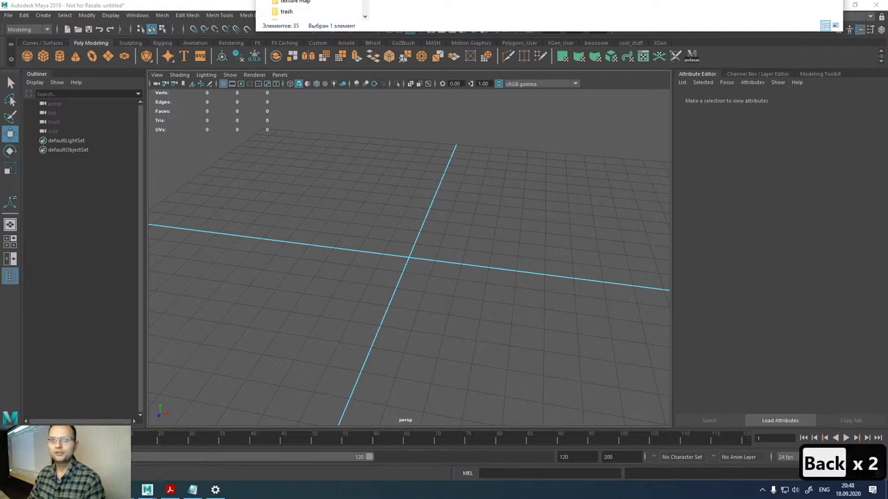
key("Up")
key("Up")
key("Up")
key("Return")
key("BackSpace")
key("Down")
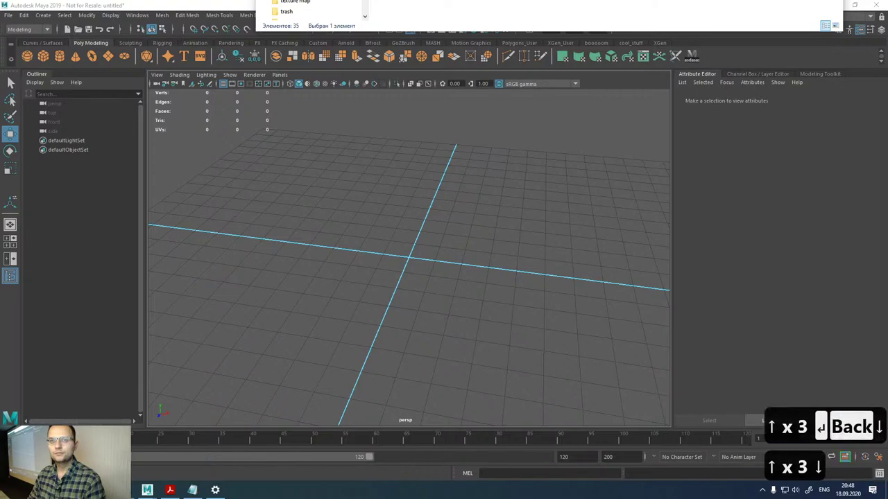
key("Return")
key("Down")
key("Return")
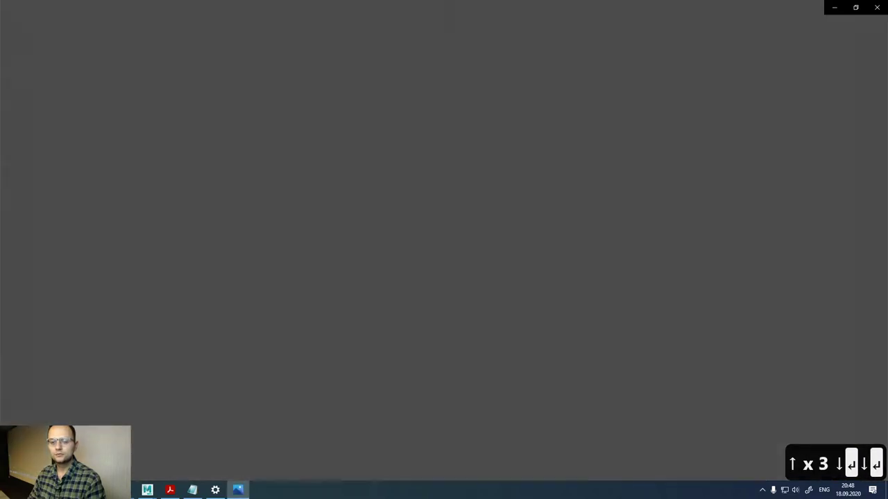
- Page through the reference images to the A-A section drawing 2074359-2.jpg
key("Right")
key("Left")
key("Right")
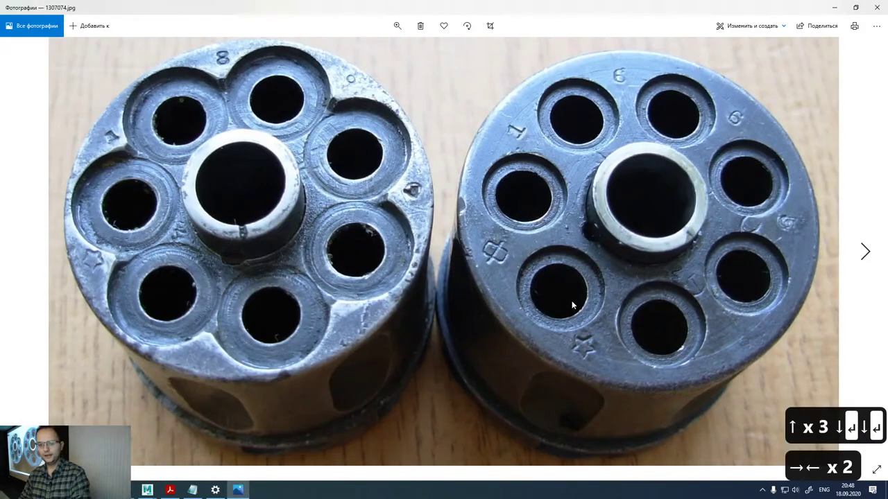
key("Left")
key("Right")
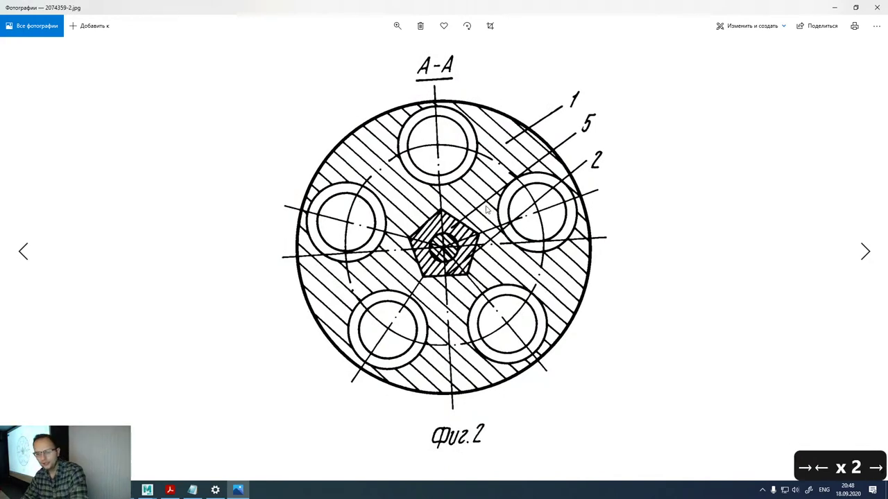
- Capture a 988x920 area around the section drawing and outline two mirrored red wedges from the centre over the uppermost chamber
key("Print")
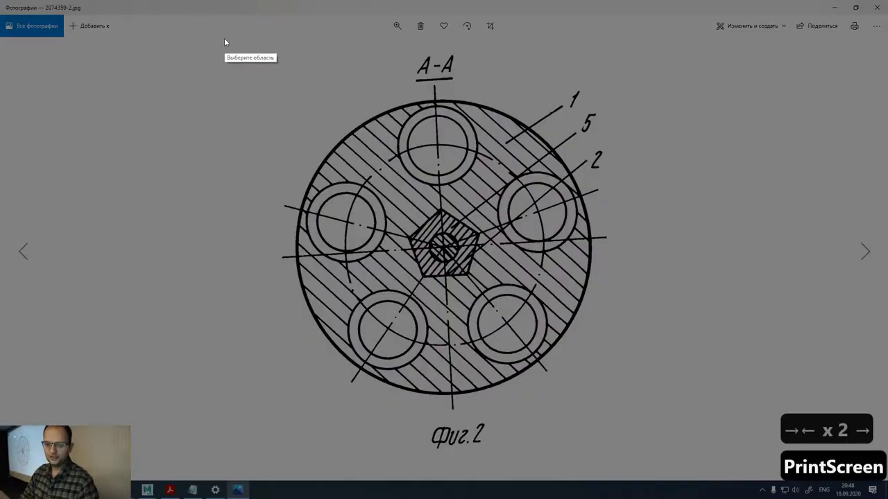
left_click_drag(224, 37, 681, 463)
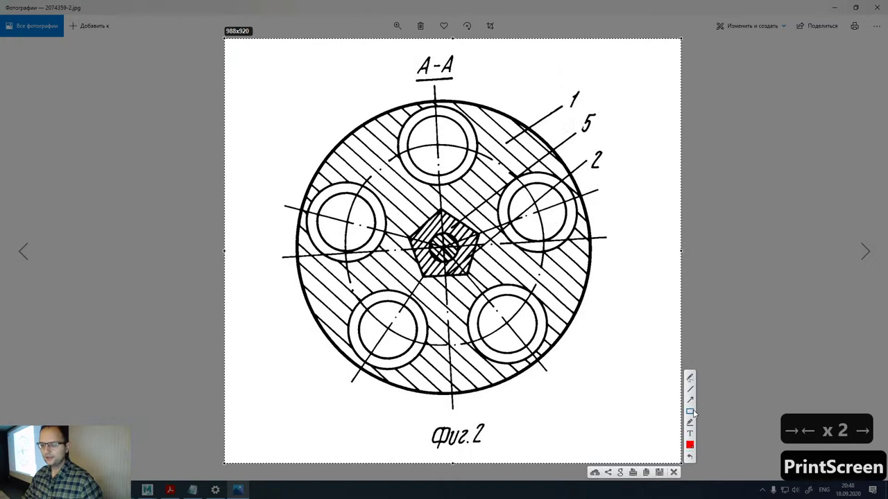
left_click(690, 412)
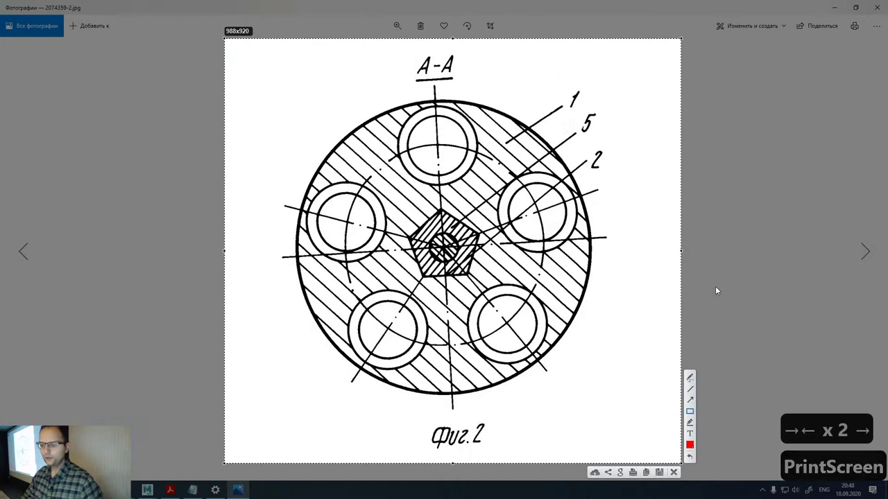
left_click(690, 389)
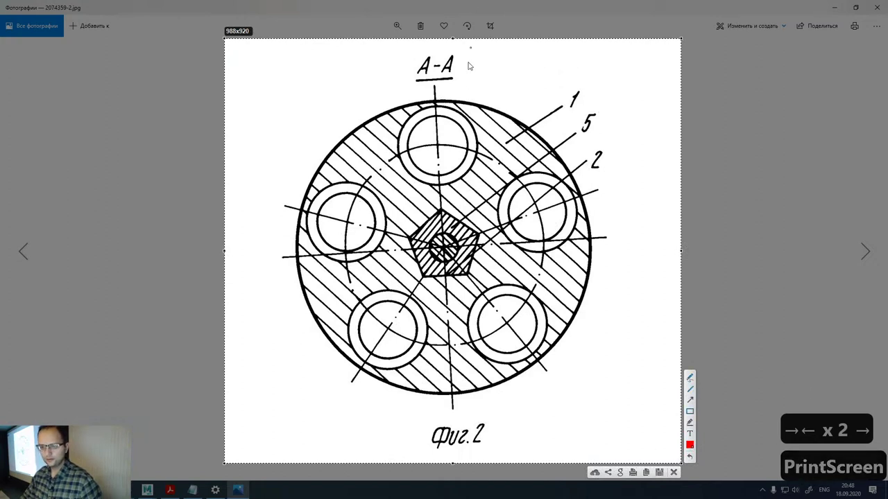
mouse_move(434, 88)
left_mouse_down()
mouse_move(444, 242)
mouse_move(501, 89)
mouse_move(437, 88)
left_mouse_up()
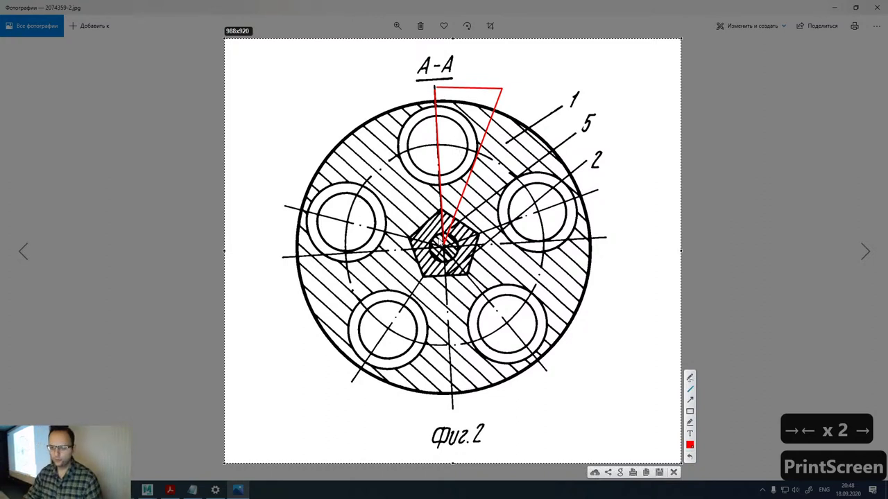
mouse_move(442, 243)
left_mouse_down()
mouse_move(434, 87)
mouse_move(356, 101)
mouse_move(416, 211)
mouse_move(444, 242)
left_mouse_up()
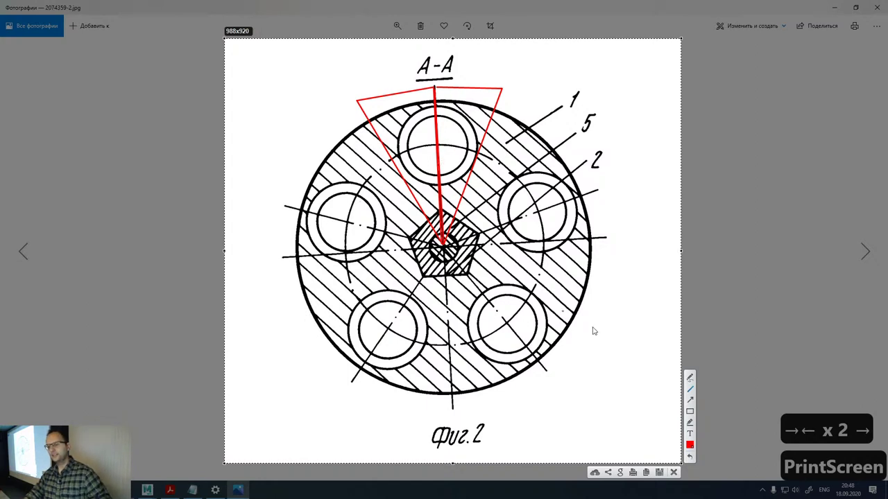
- Draw red radial lines from the centre on both sides of the remaining chambers to divide the disc into sectors
left_click_drag(328, 171, 439, 240)
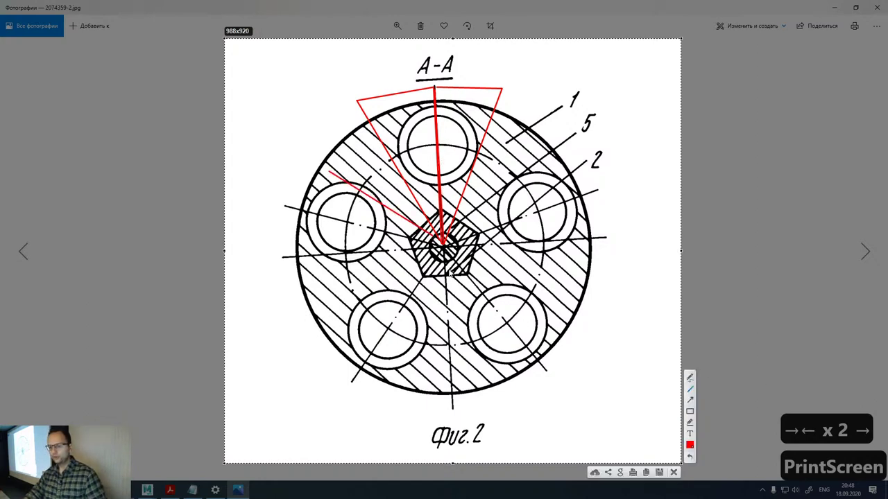
mouse_move(446, 272)
left_mouse_down()
mouse_move(327, 337)
mouse_move(268, 343)
mouse_move(397, 403)
mouse_move(524, 416)
mouse_move(671, 338)
left_mouse_up()
left_click_drag(435, 272, 615, 183)
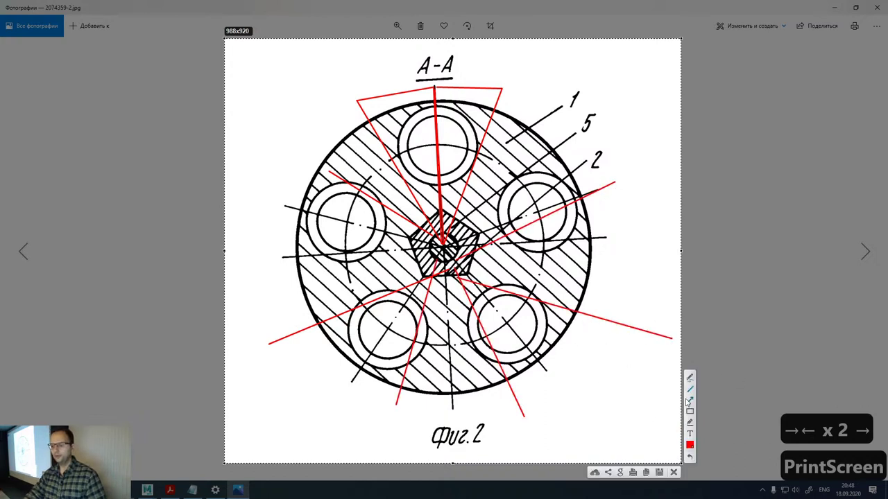
- Set the annotation colour to light green and sketch a freehand loop over one half of the uppermost chamber
left_click(689, 444)
left_click(607, 349)
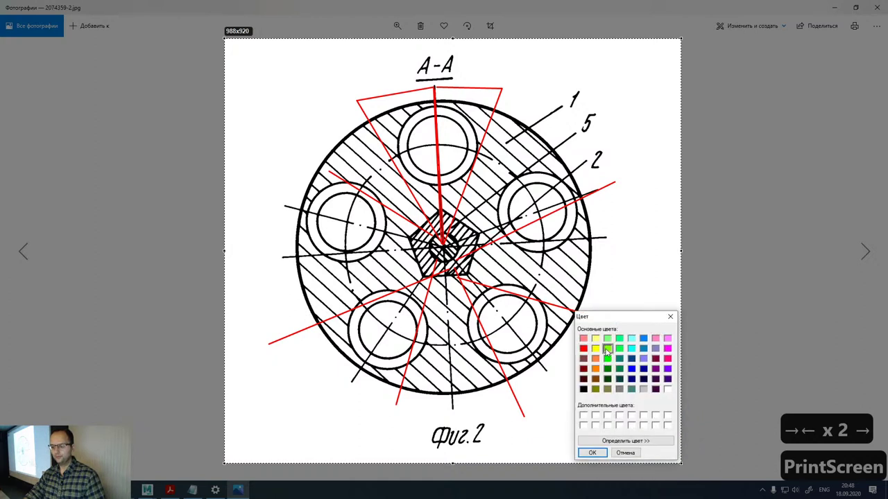
left_click(602, 452)
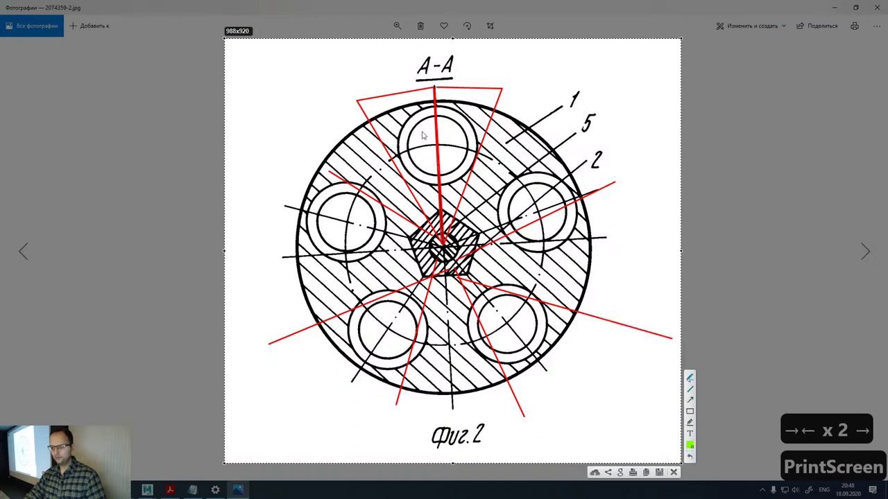
mouse_move(463, 118)
left_mouse_down()
mouse_move(443, 135)
mouse_move(454, 124)
left_mouse_up()
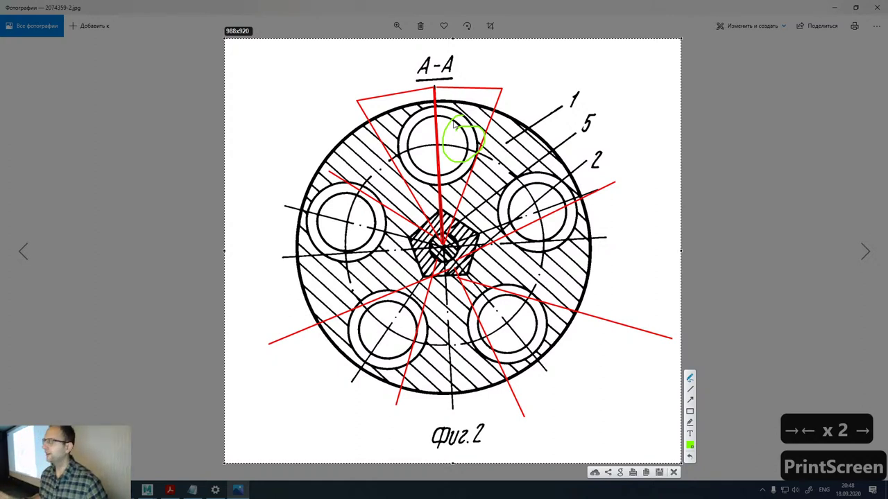
- Discard the annotated screen capture and minimise the photo viewer to return to Maya
key("Escape")
key("Escape")
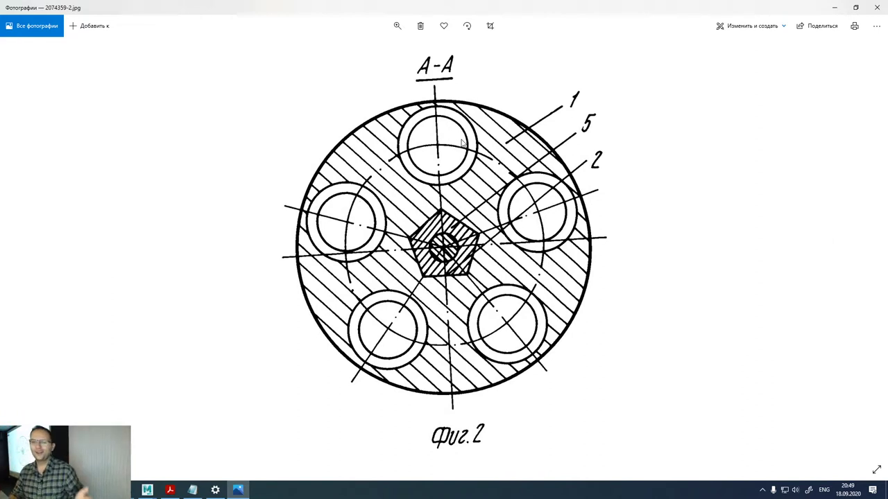
left_click(835, 7)
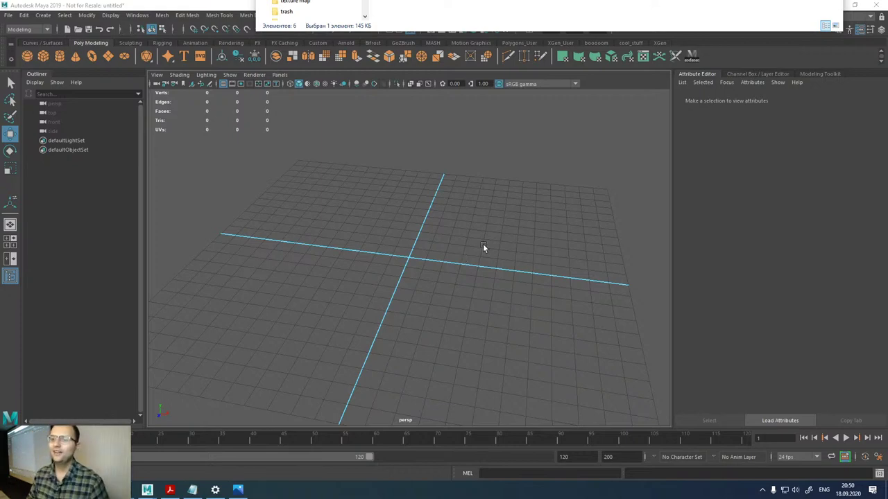
key("BackSpace")
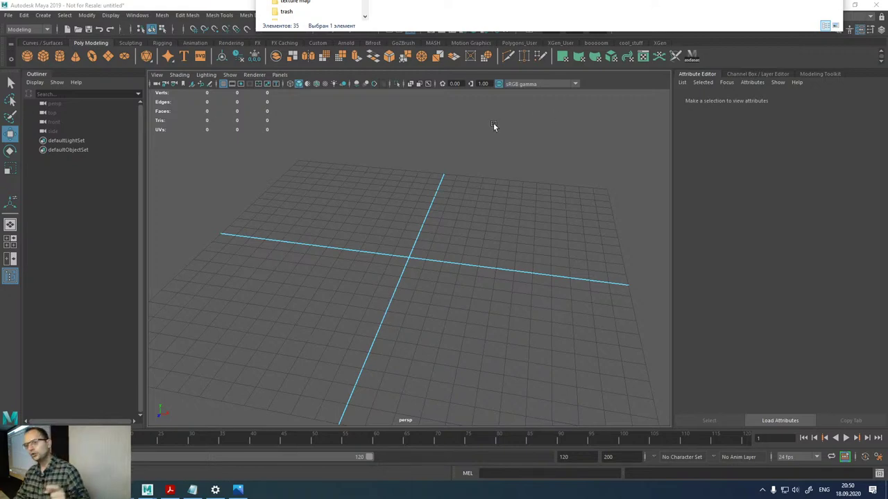
left_click(629, 44)
left_click(598, 43)
left_click(519, 43)
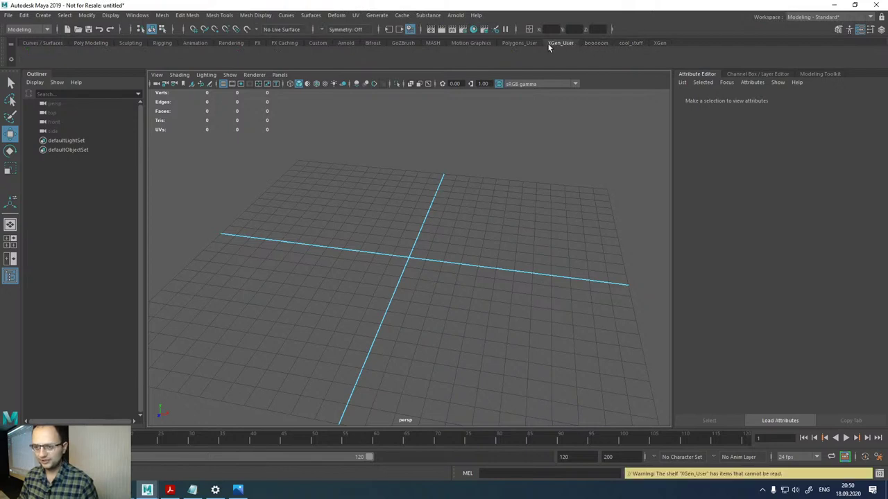
left_click(434, 43)
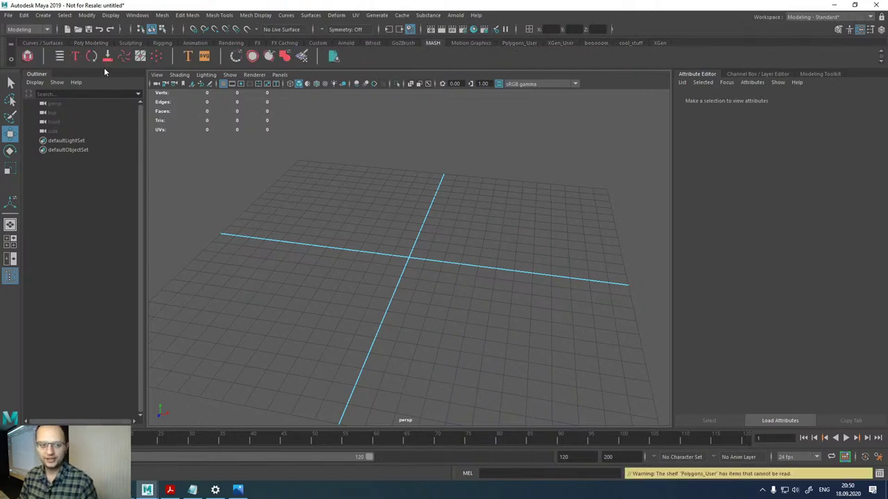
- Create a polygon cube and scale it into a flat box of about 5.37 x 2.33 x 5.37
left_click(90, 43)
left_click(43, 57)
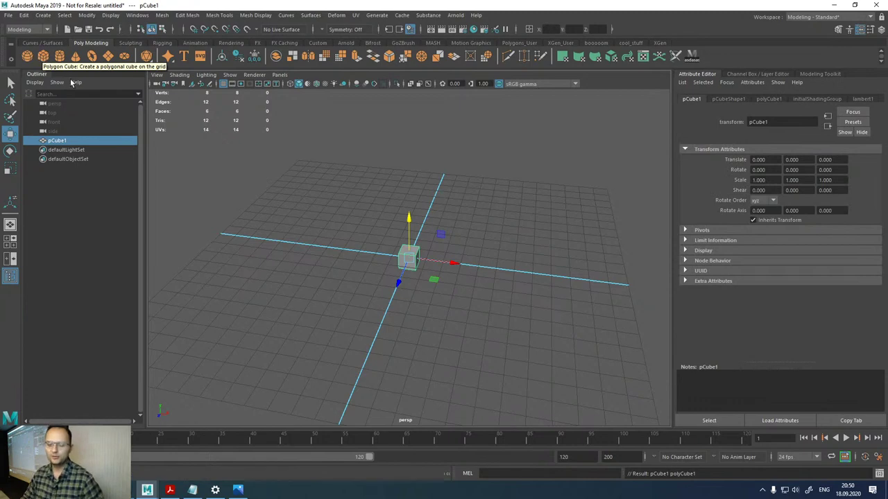
left_click_drag(416, 319, 469, 303, "alt")
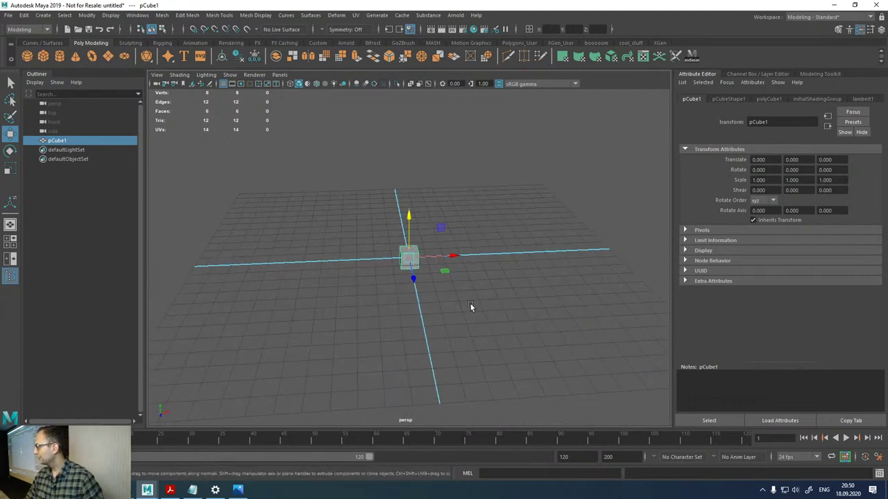
key("r")
left_click_drag(412, 221, 470, 261)
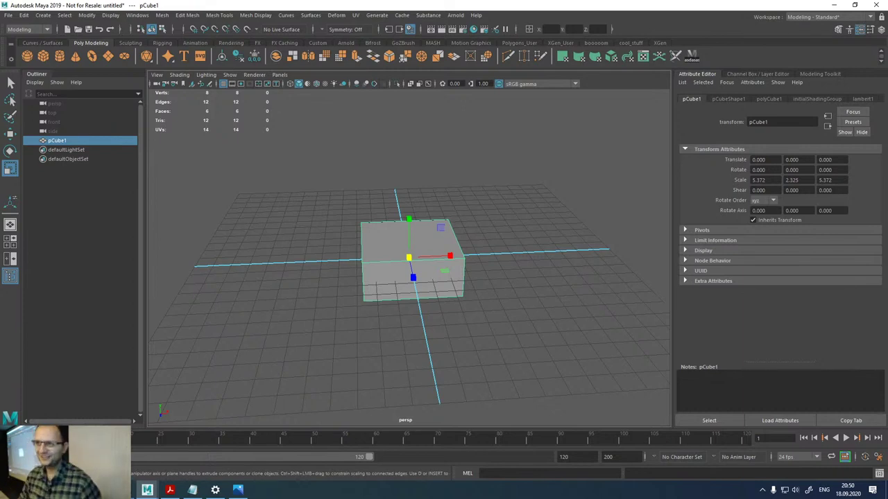
- Try another scale change on the flat box, undo it, and delete the box from the scene
left_click_drag(355, 371, 478, 317, "alt")
left_click_drag(416, 221, 398, 254)
key("ctrl+z")
key("Delete")
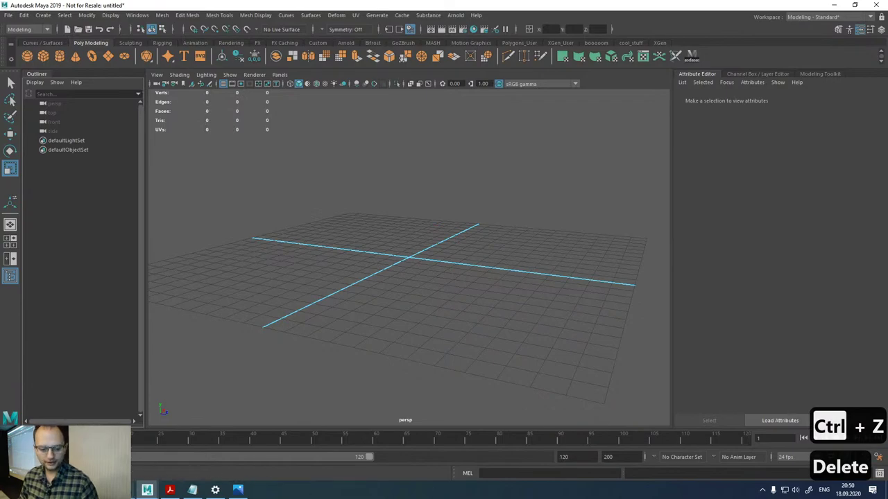
- Close the spare Maya windows, including the city_in_the_desert_v2 scene, and return to the empty untitled scene
mouse_move(147, 490)
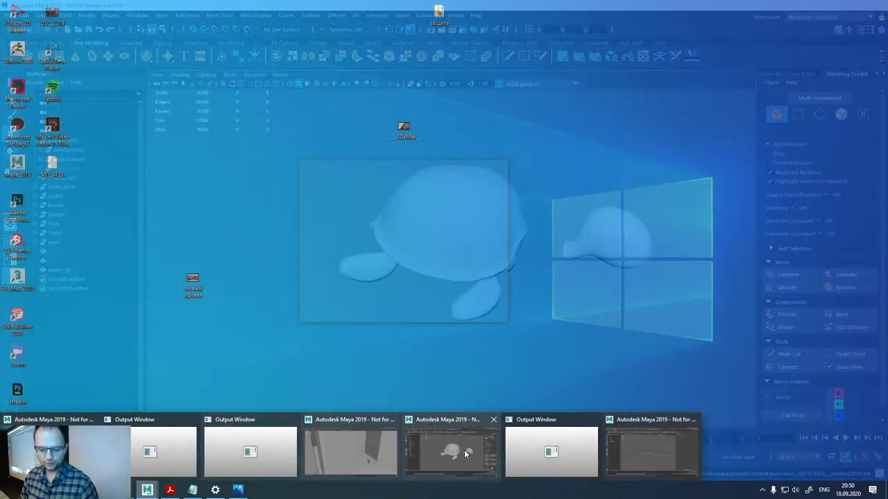
left_click(194, 421)
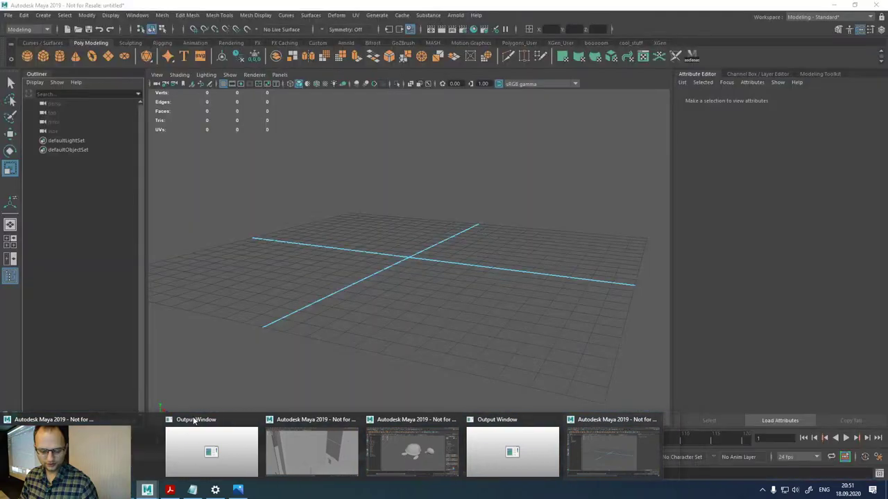
left_click(200, 421)
left_click(492, 312)
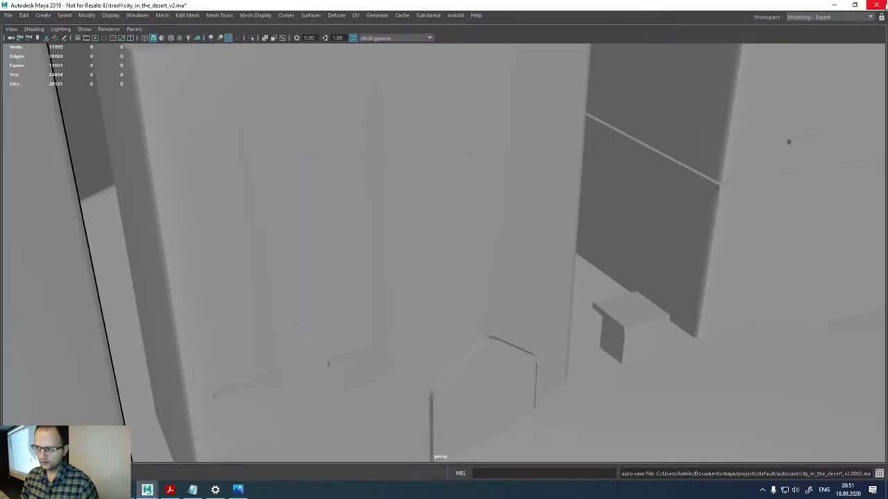
left_click(878, 5)
left_click(446, 250)
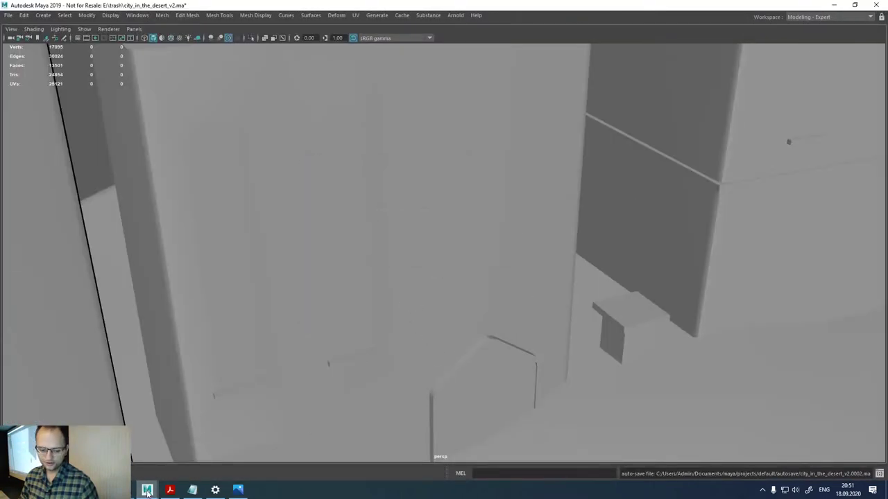
mouse_move(147, 491)
left_click(188, 420)
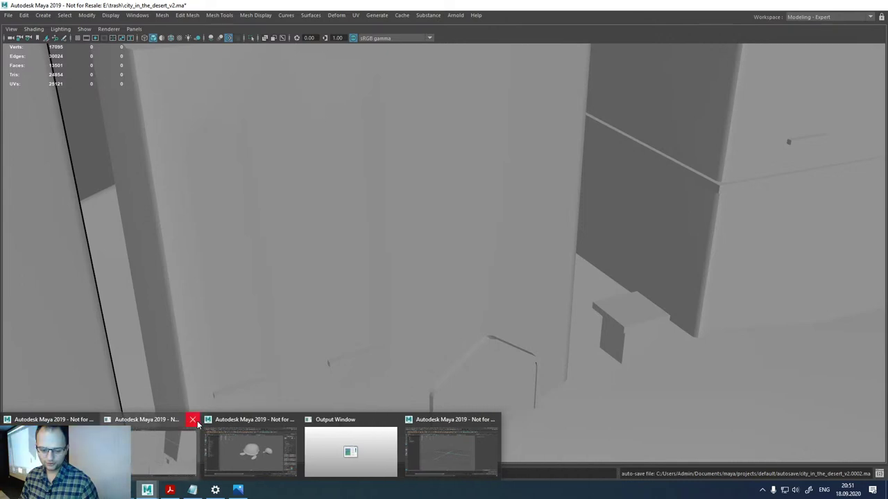
left_click(431, 455)
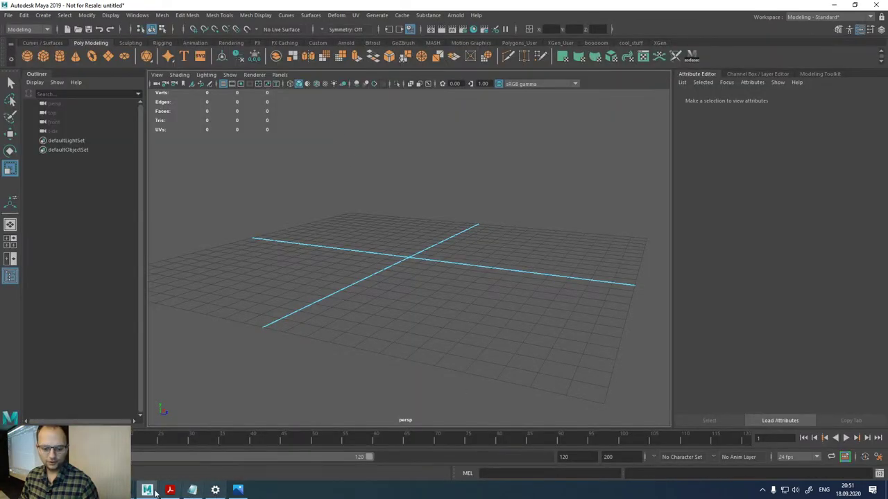
- Switch to the file manager and import the turtle model file into the empty scene
key("alt+Tab")
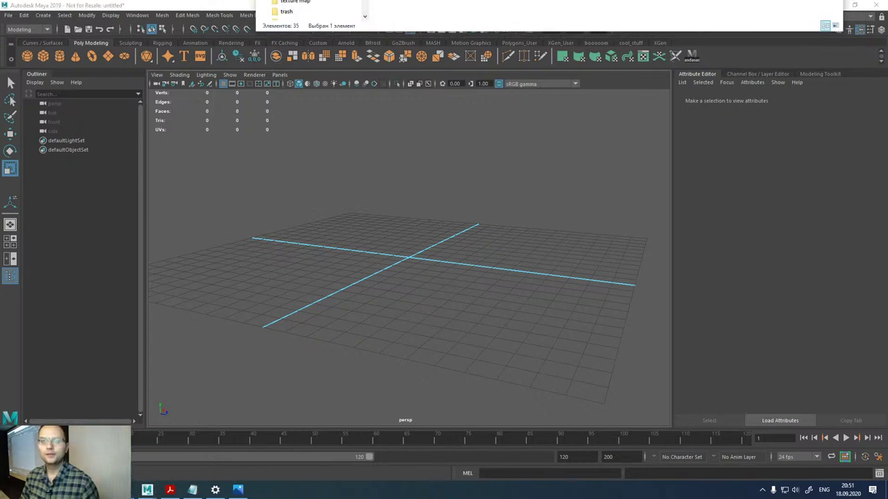
key("Return")
key("Down")
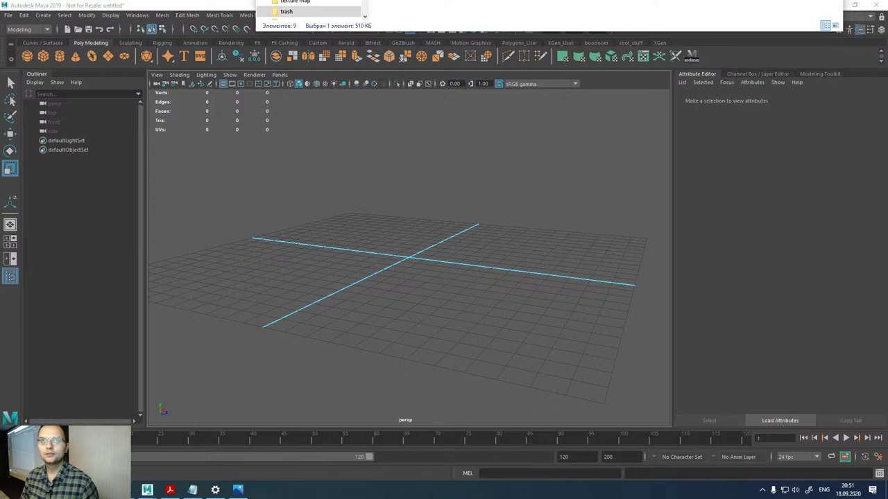
left_click_drag(387, 179, 412, 222)
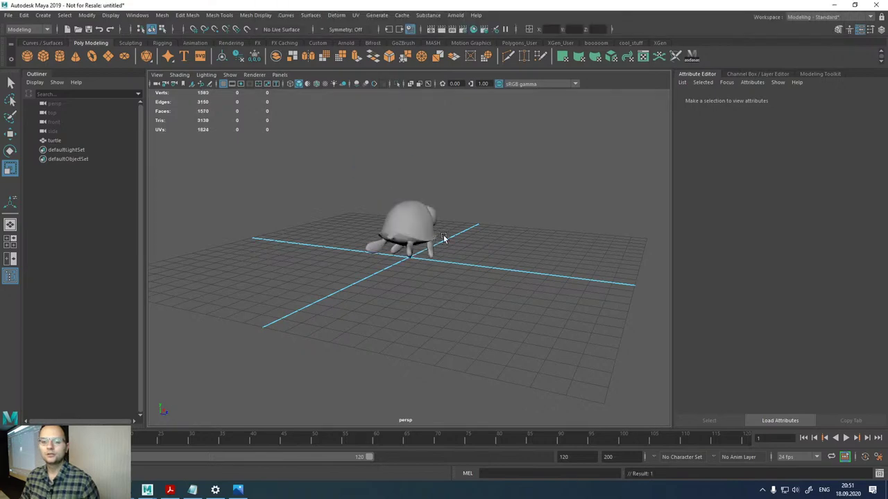
- Select the turtle and create a MASH network from it with the default distribution
left_click(429, 233)
scroll(534, 250, "down", 3)
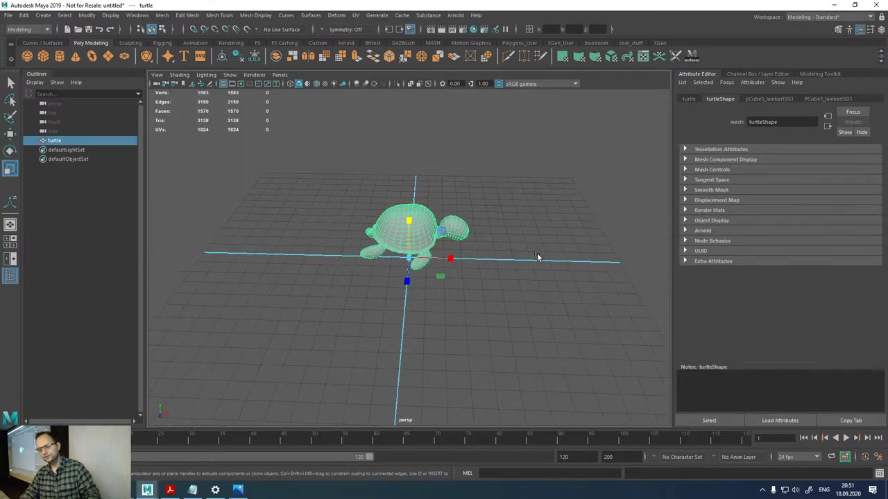
scroll(537, 247, "down", 2)
left_click_drag(535, 234, 516, 227, "alt")
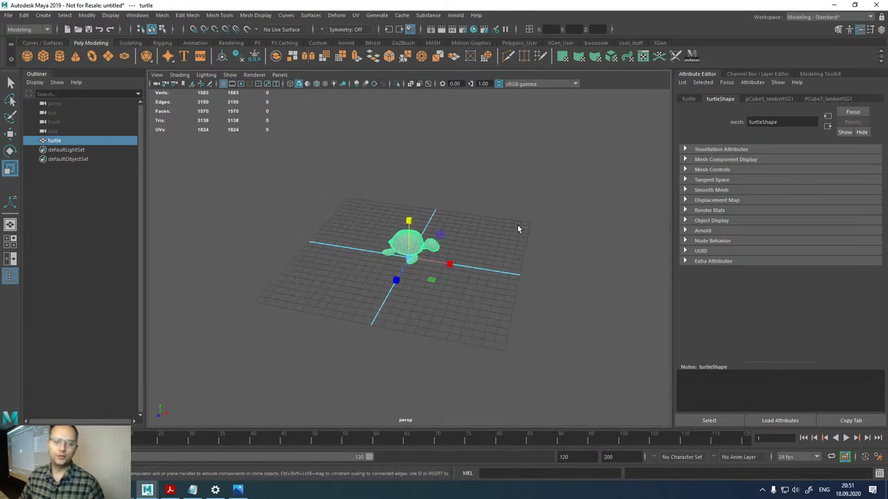
left_click(435, 43)
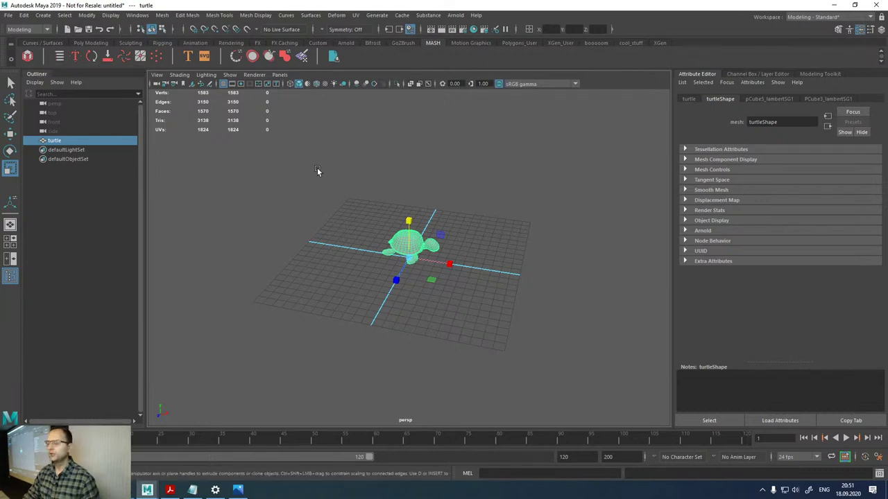
left_click(27, 57)
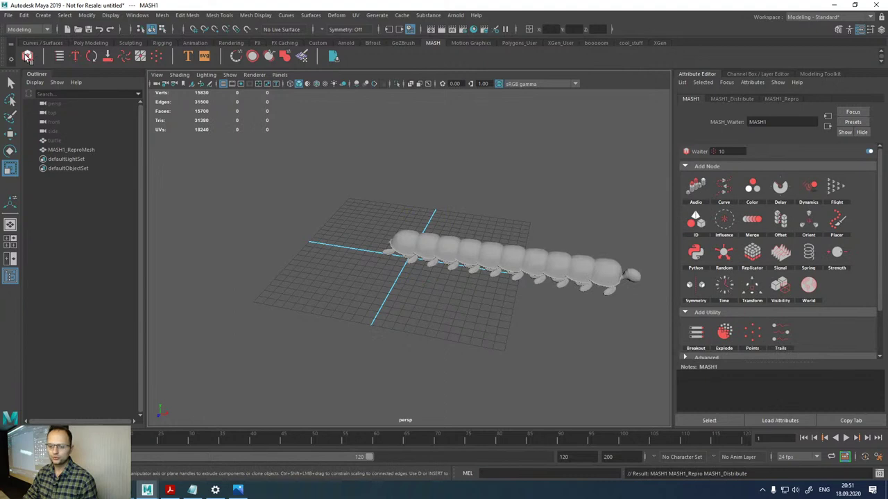
- Compare the hidden original turtle with the duplicated MASH1_ReproMesh, checking both in the Outliner and the viewport
left_click(83, 141)
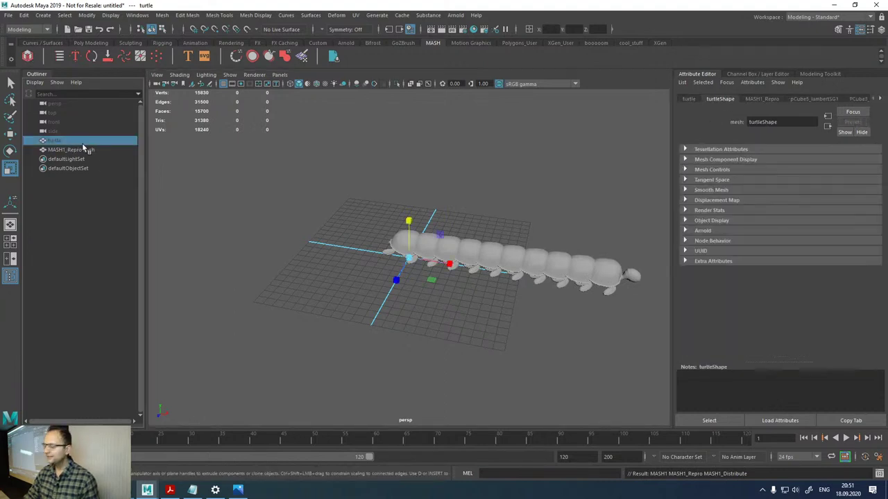
left_click(82, 150)
scroll(509, 288, "up", 3)
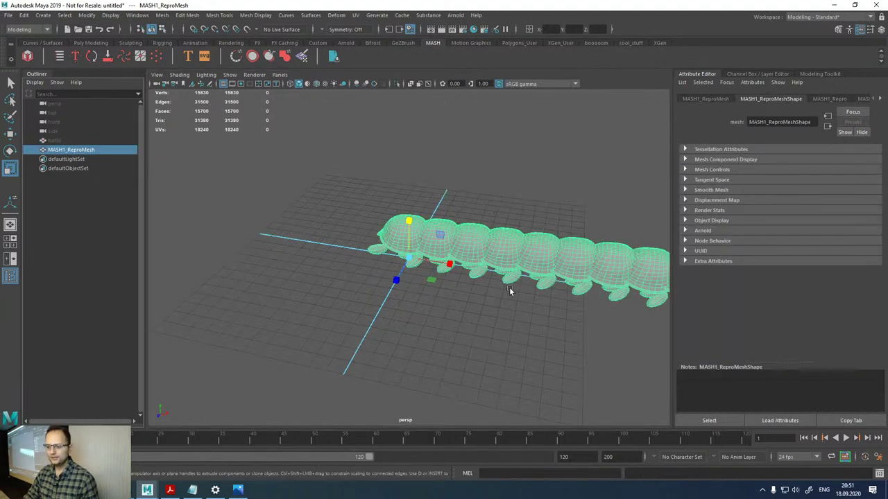
scroll(509, 290, "down", 3)
scroll(513, 180, "up", 2)
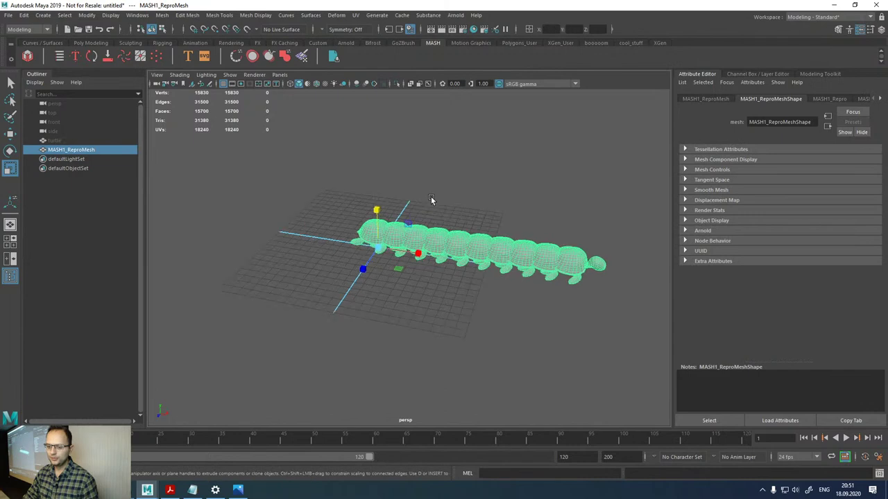
left_click(706, 99)
left_click(83, 213)
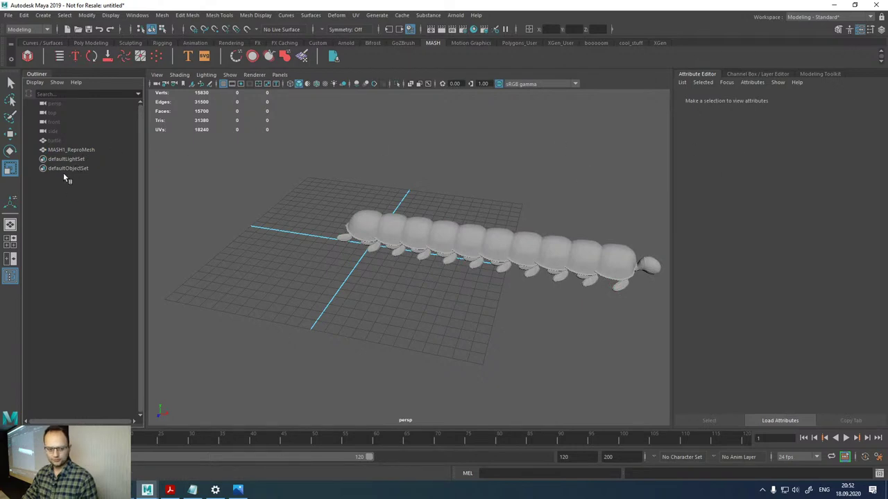
- Select MASH1_ReproMesh, show its MASH1_Repro attributes, and widen the Attribute Editor
left_click(69, 150)
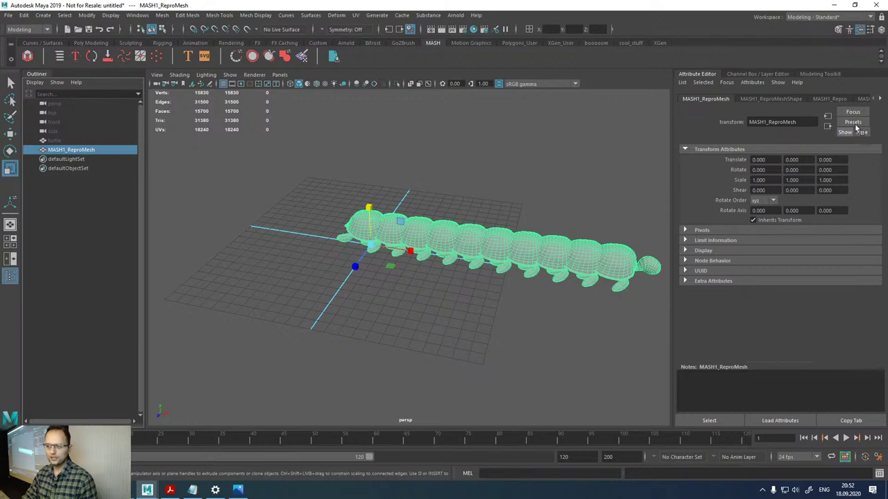
left_click(767, 99)
left_click(837, 99)
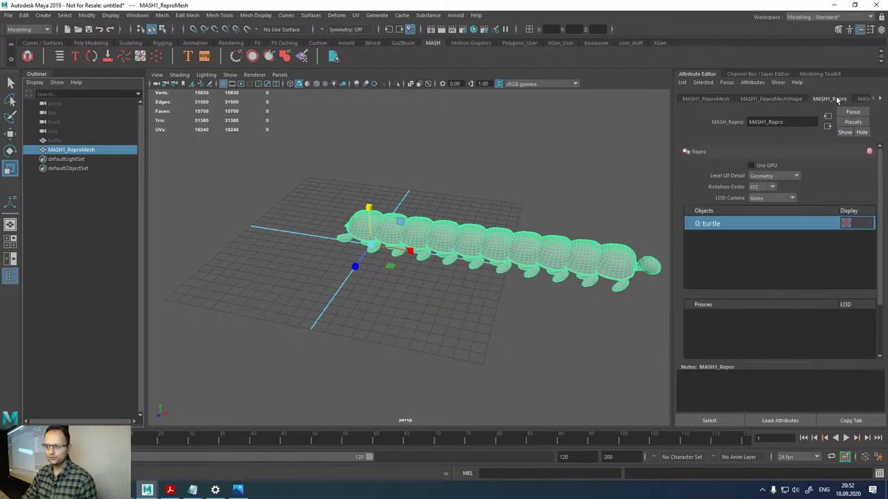
left_click_drag(674, 314, 614, 313)
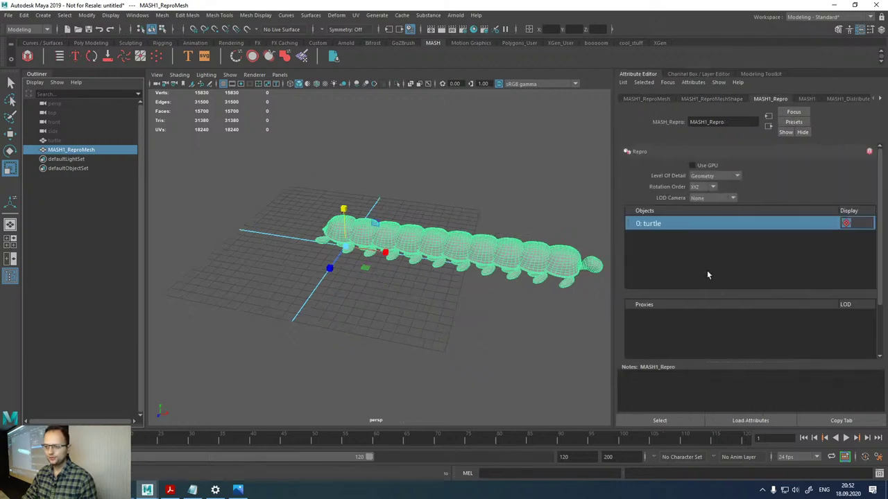
left_click(34, 82)
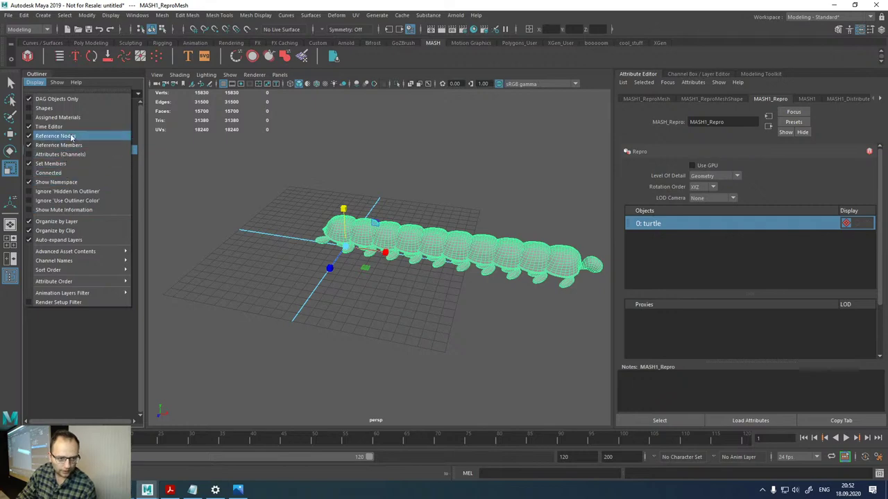
left_click(76, 82)
left_click(428, 196)
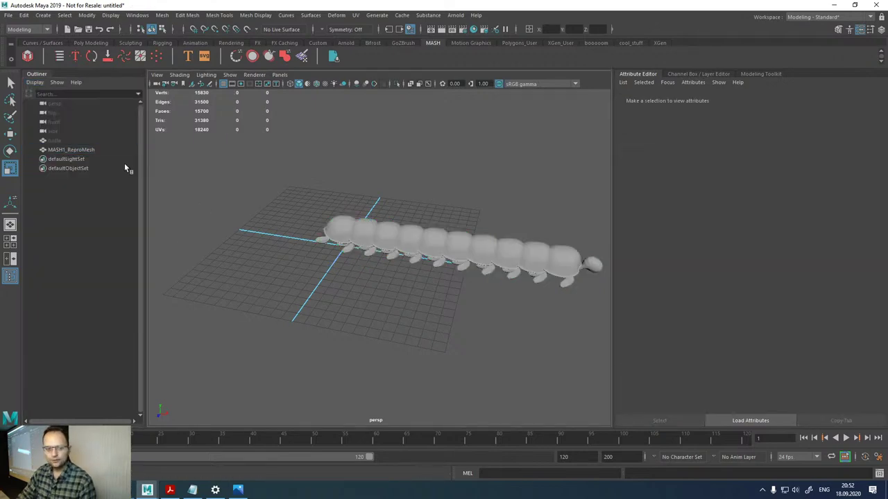
- Try moving MASH1_ReproMesh along X by about 6.05 units and undo the move
left_click(104, 151)
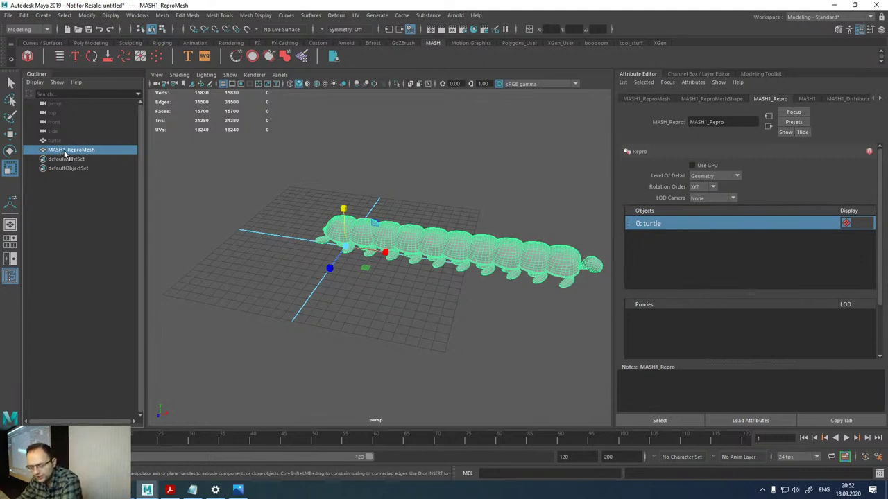
left_click(646, 99)
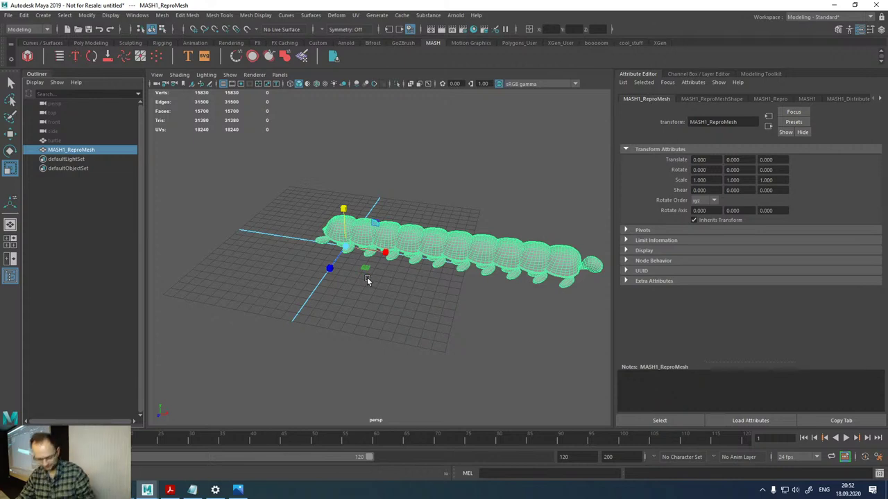
key("w")
key("ctrl+z")
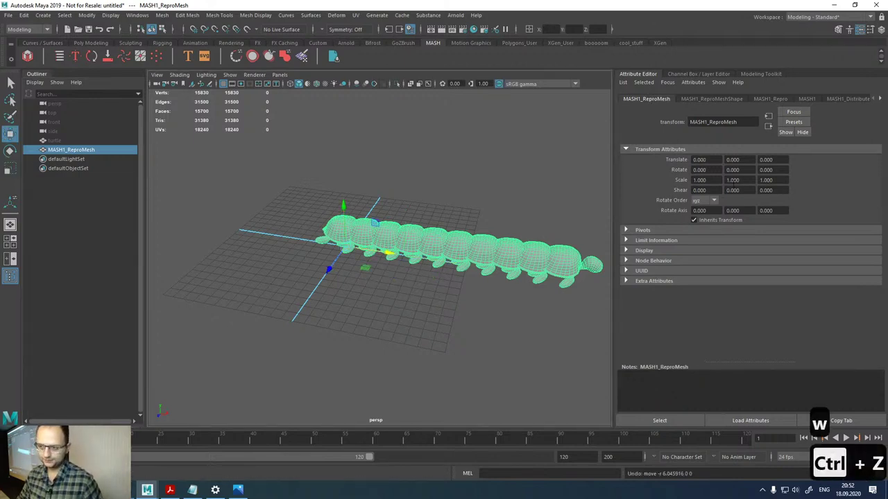
- Examine the MASH1_Repro and MASH1_Distribute attributes, finishing on the available nodes and utilities of MASH1
left_click(727, 102)
left_click(761, 101)
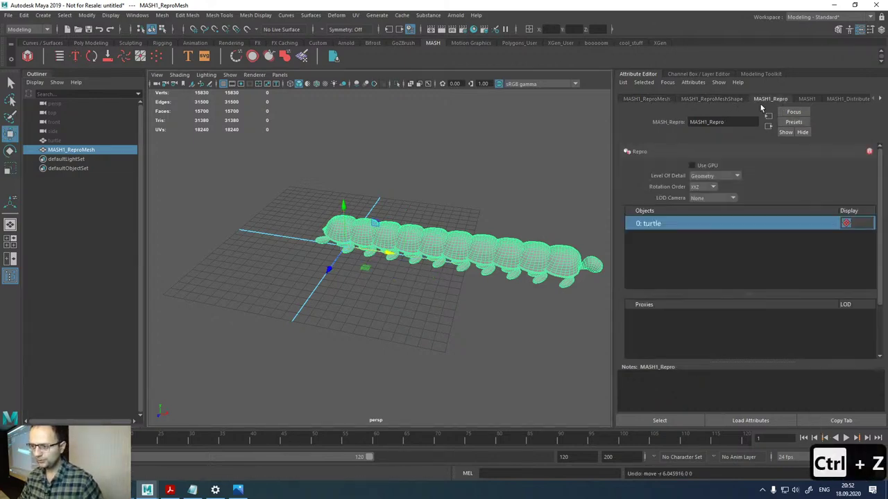
left_click(804, 99)
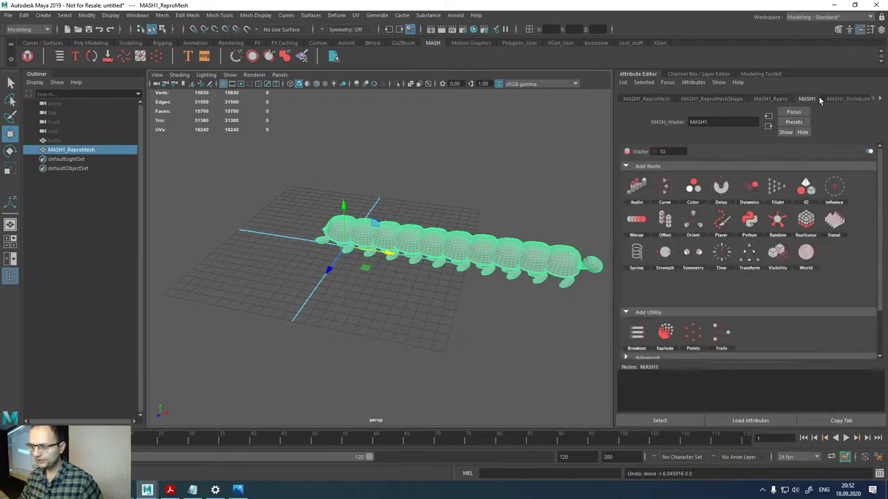
left_click(828, 97)
left_click(795, 100)
left_click(778, 101)
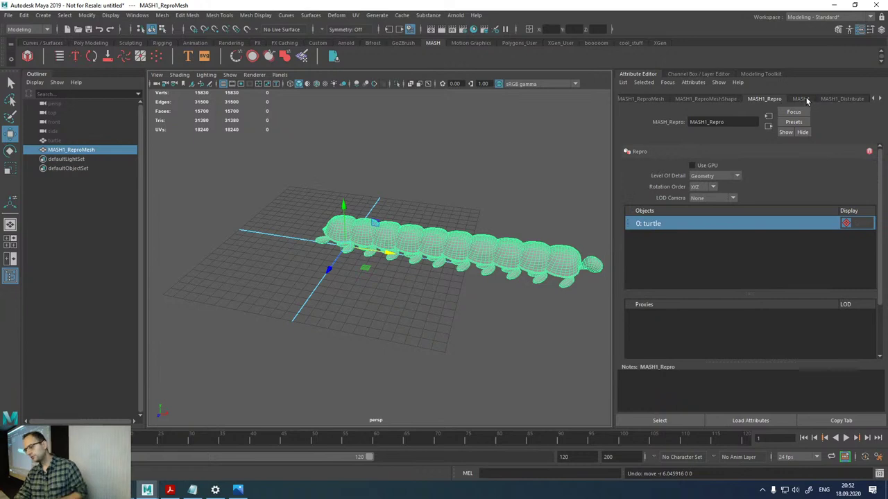
left_click(806, 101)
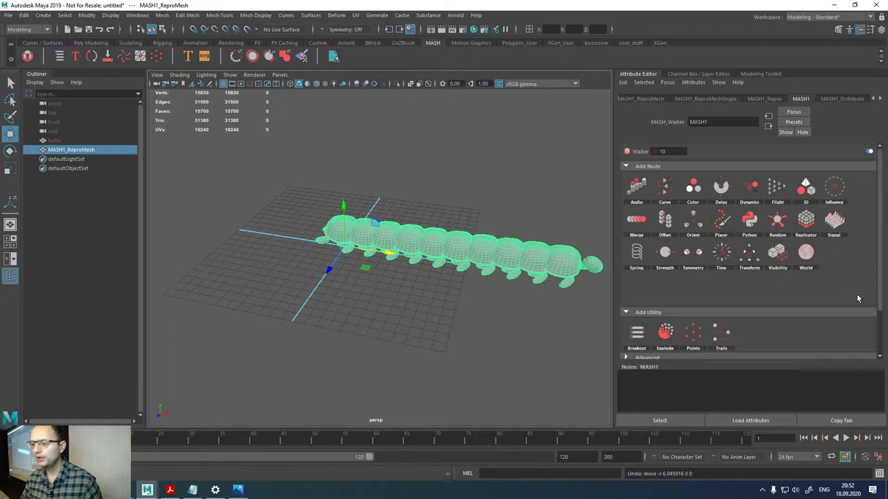
- Zoom the screen for annotation, circle the Curve, Placer and ID nodes in red, and leave the annotation
key("ctrl+1")
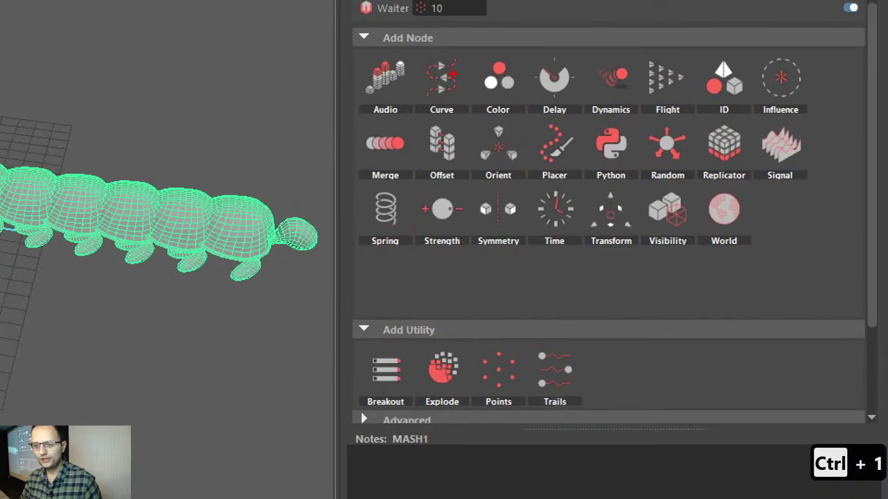
left_click_drag(454, 62, 463, 82)
mouse_move(566, 144)
left_mouse_down()
mouse_move(561, 150)
mouse_move(570, 141)
left_mouse_up()
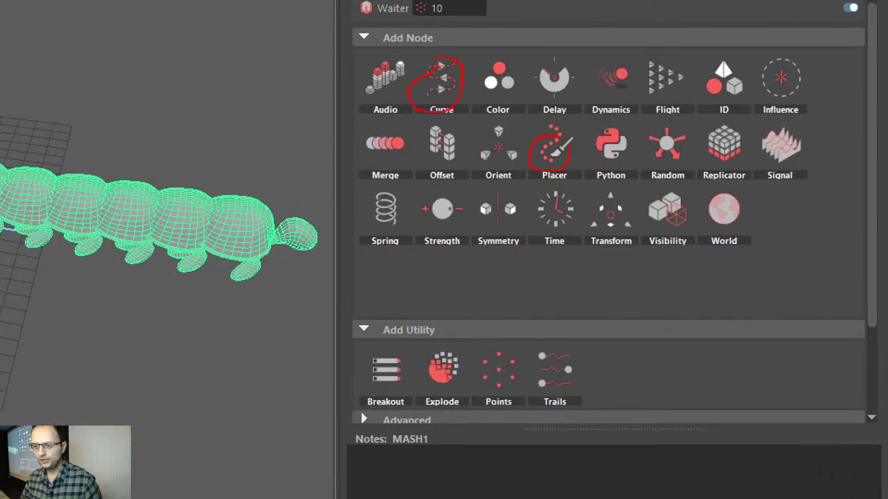
mouse_move(728, 66)
left_mouse_down()
mouse_move(708, 88)
mouse_move(738, 81)
left_mouse_up()
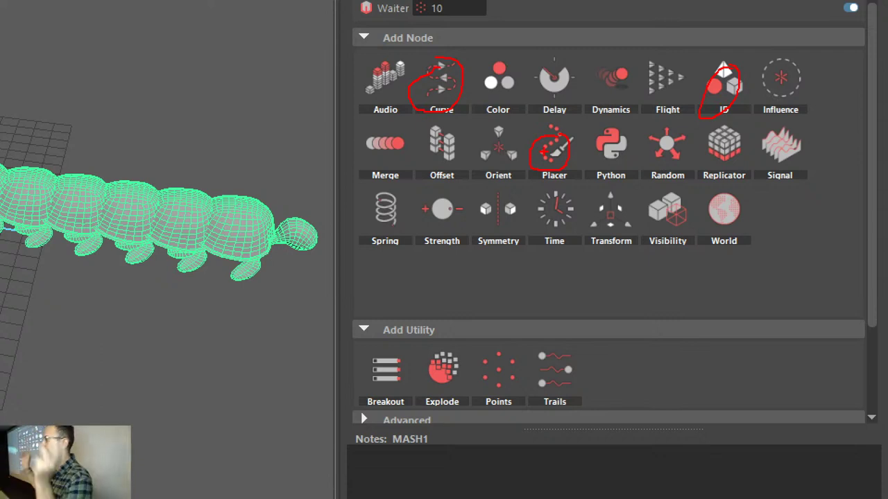
key("Escape")
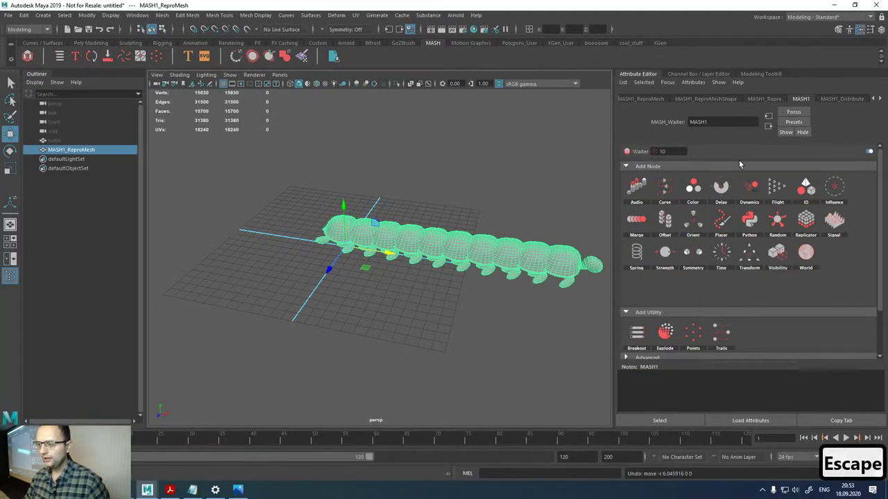
- Set the number of points in the MASH1_Distribute attributes to 7
left_click(837, 98)
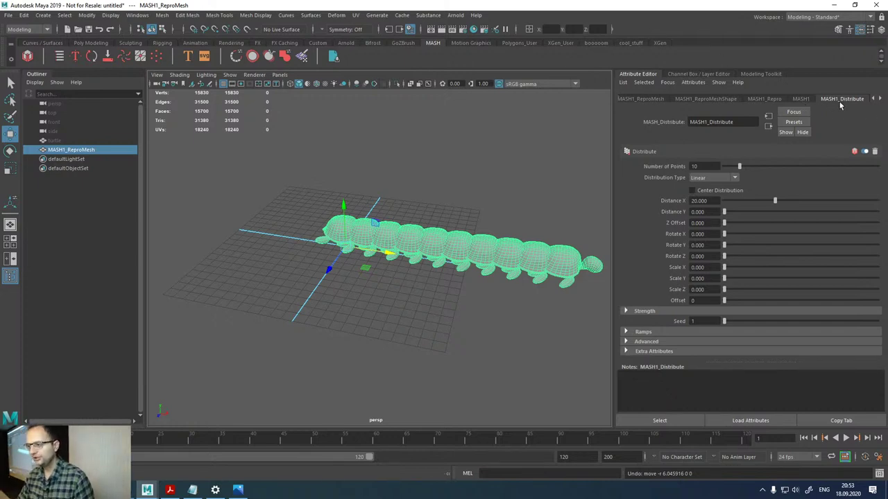
mouse_move(744, 167)
left_mouse_down()
mouse_move(785, 166)
mouse_move(723, 168)
mouse_move(734, 167)
left_mouse_up()
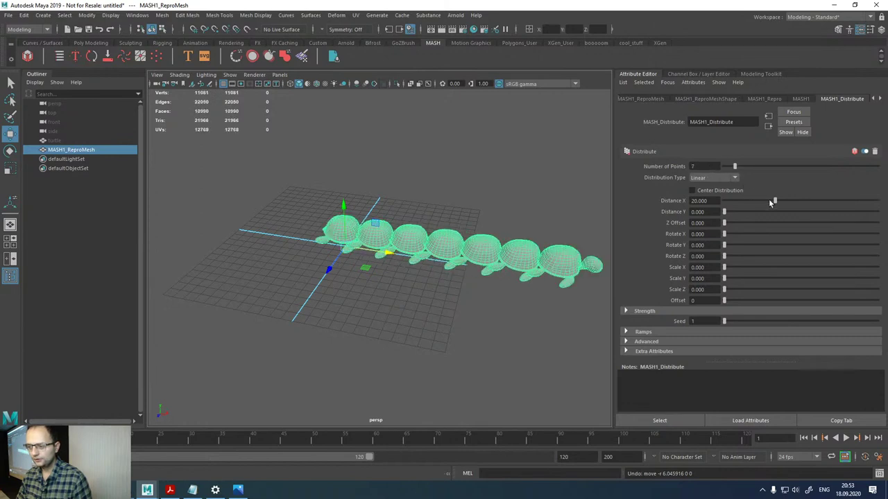
- Set Distance X to about 16.36 and try the Radial, Spherical and Mesh distribution types before returning to Linear
mouse_move(770, 202)
left_mouse_down()
mouse_move(745, 197)
mouse_move(821, 194)
mouse_move(769, 189)
left_mouse_up()
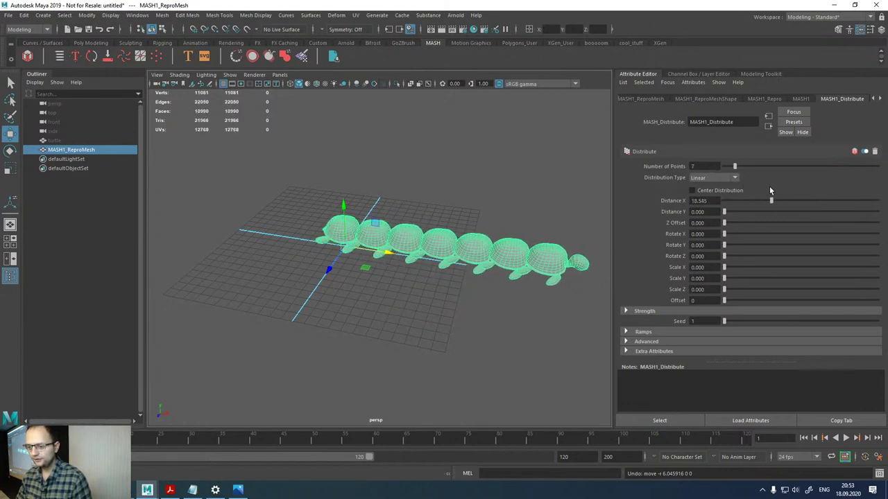
left_click(735, 177)
left_click(717, 189)
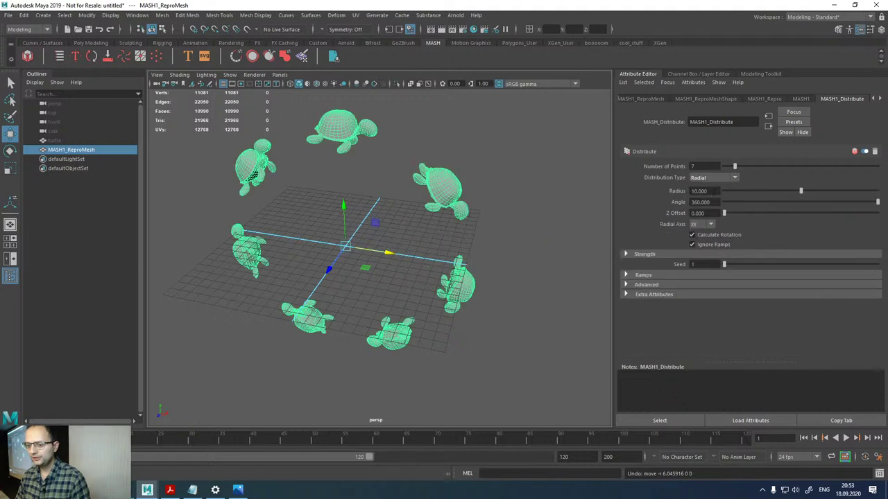
left_click(734, 178)
left_click(718, 202)
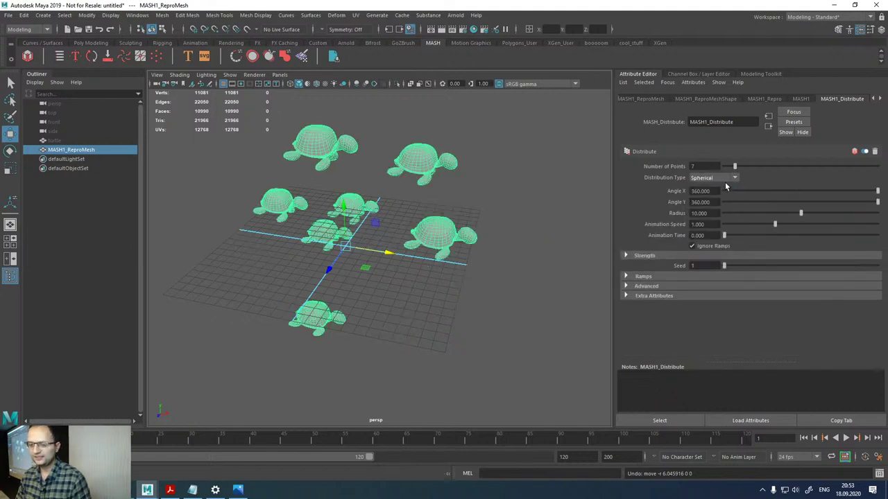
left_click(726, 180)
left_click(715, 216)
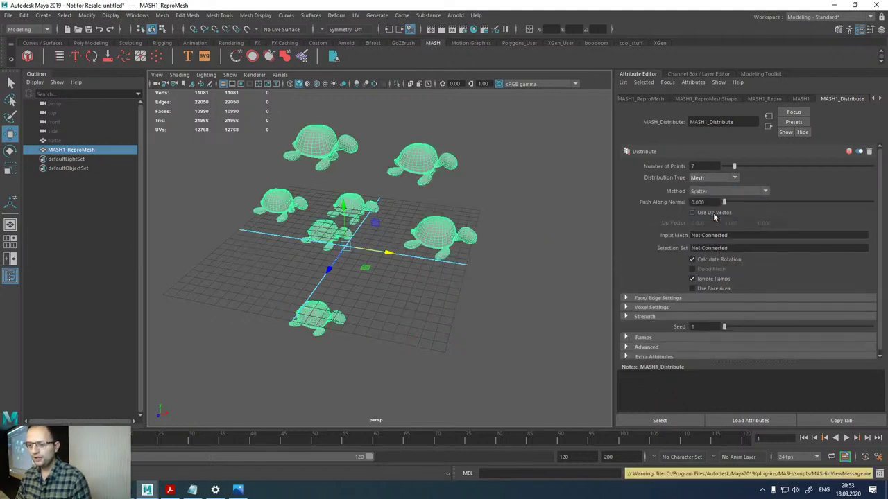
left_click(719, 178)
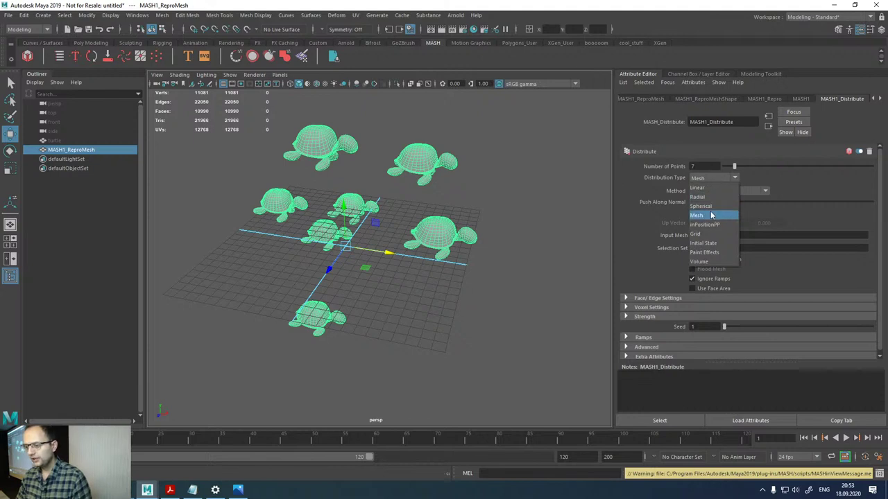
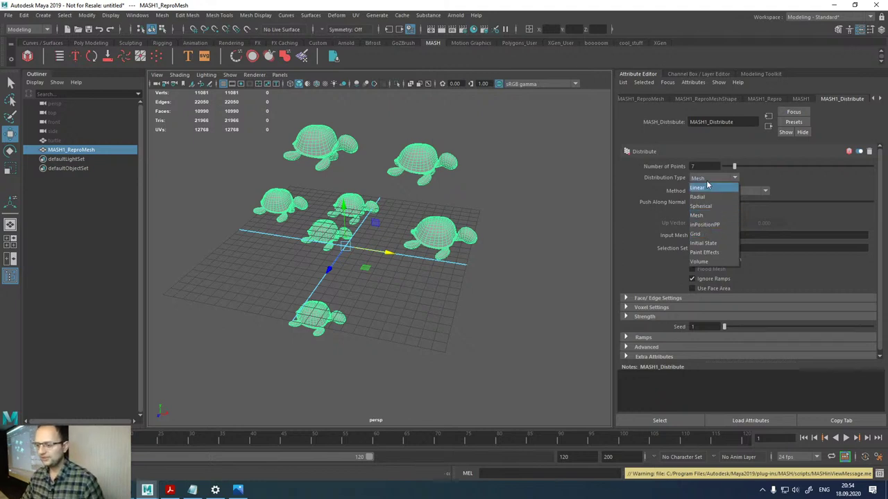
left_click(706, 187)
scroll(284, 361, "down", 5)
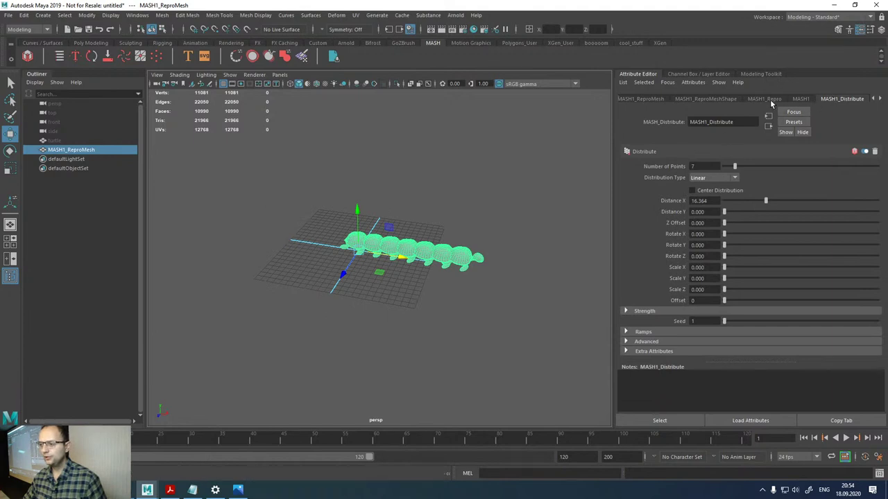
- Add a Curve node to the MASH1 network
left_click(792, 100)
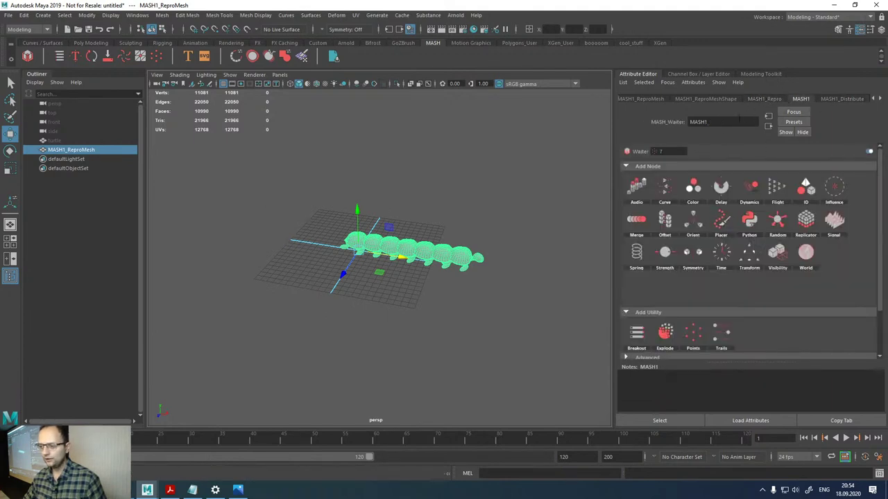
left_click(664, 188)
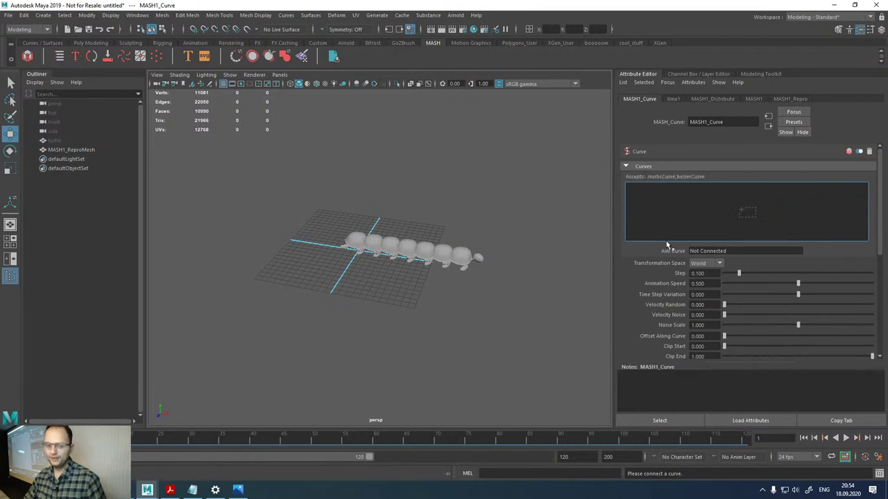
- Draw an open linear curve with 13 points, starting near the grid's centre and winding away around the scene
left_click_drag(368, 222, 396, 220, "alt")
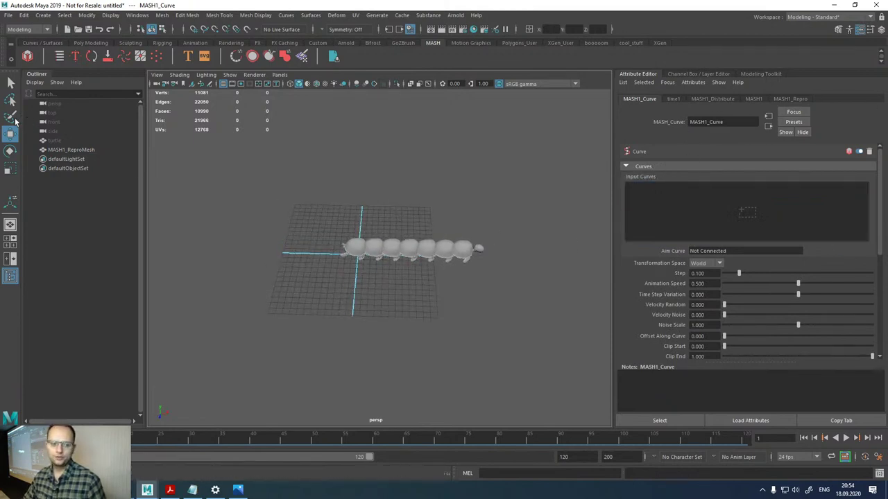
left_click(59, 43)
left_click(254, 57)
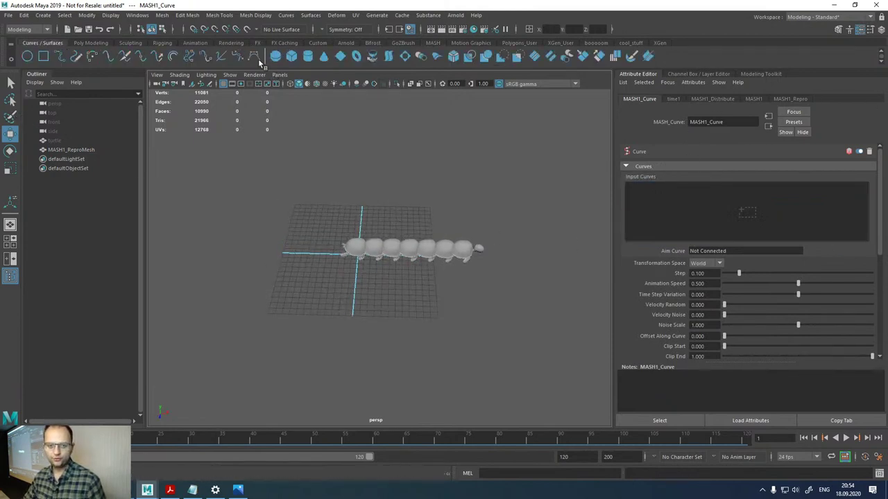
scroll(323, 205, "down", 5)
left_click(373, 262)
left_click(399, 272)
left_click(453, 257)
left_click(463, 225)
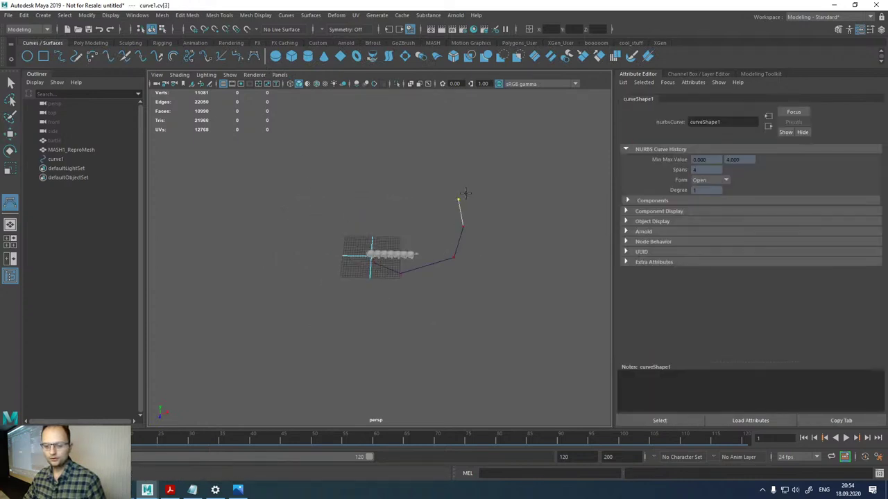
left_click(477, 185)
left_click(536, 151)
left_click(559, 134)
left_click(497, 109)
left_click(439, 116)
left_click(388, 130)
left_click(317, 154)
left_click(274, 142)
left_click(239, 147)
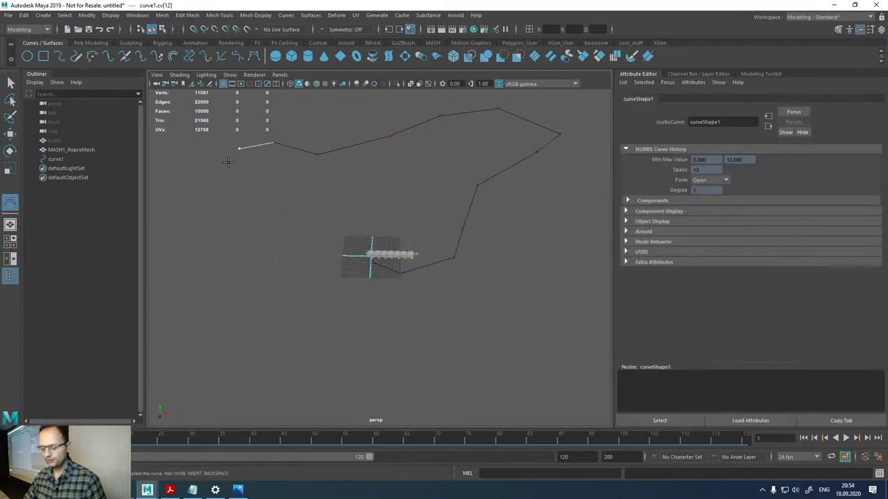
key("Return")
- Open the Rebuild Curve options for curve1 and look through the rebuild types, returning to Uniform
left_click_drag(307, 199, 433, 201, "alt")
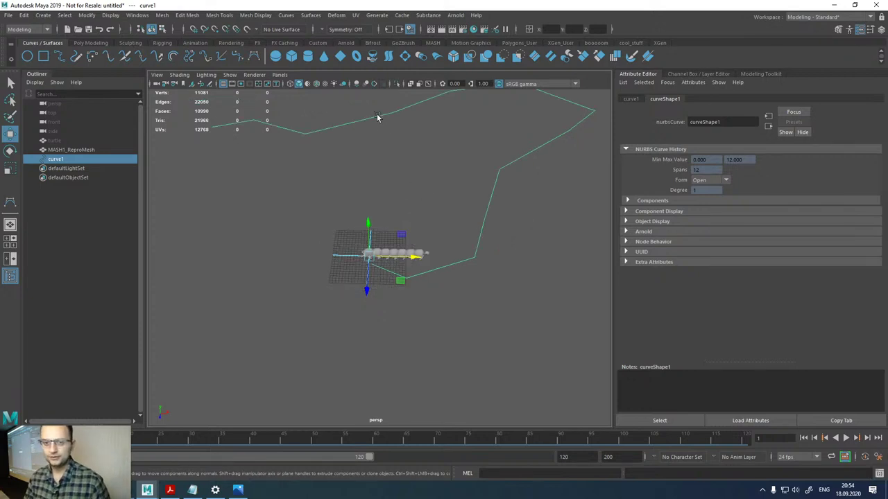
left_click(286, 14)
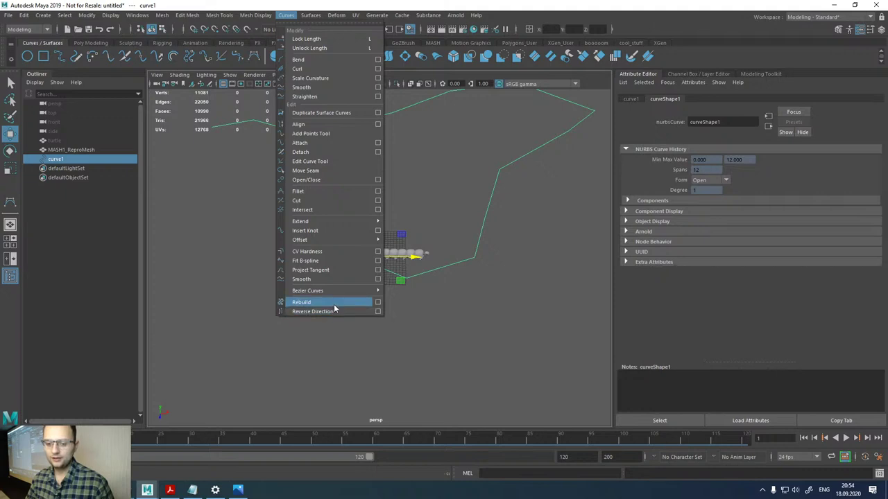
left_click(377, 302)
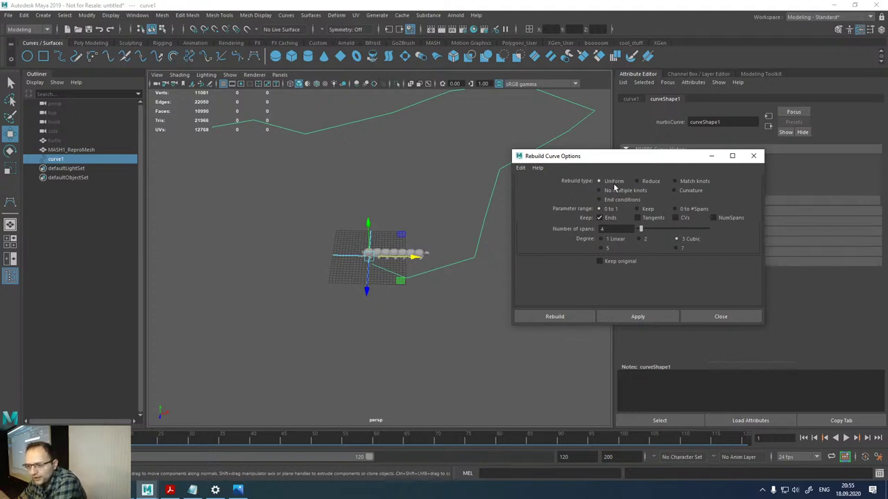
left_click(687, 182)
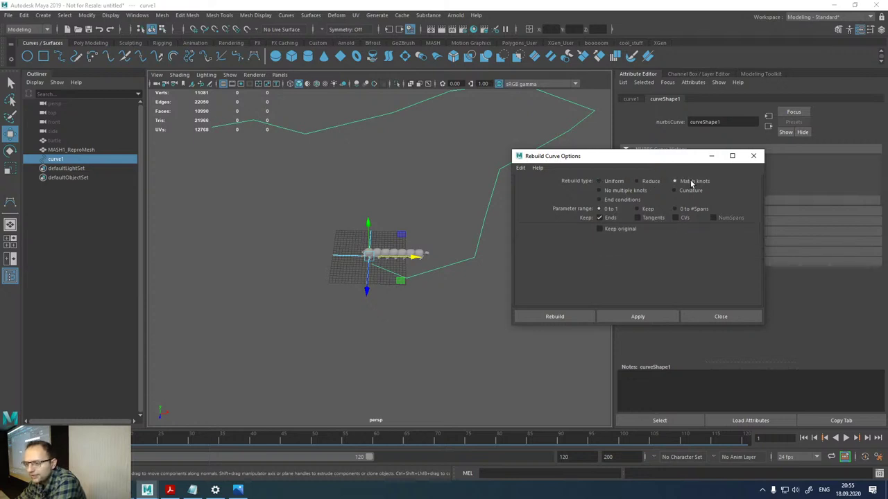
left_click(642, 192)
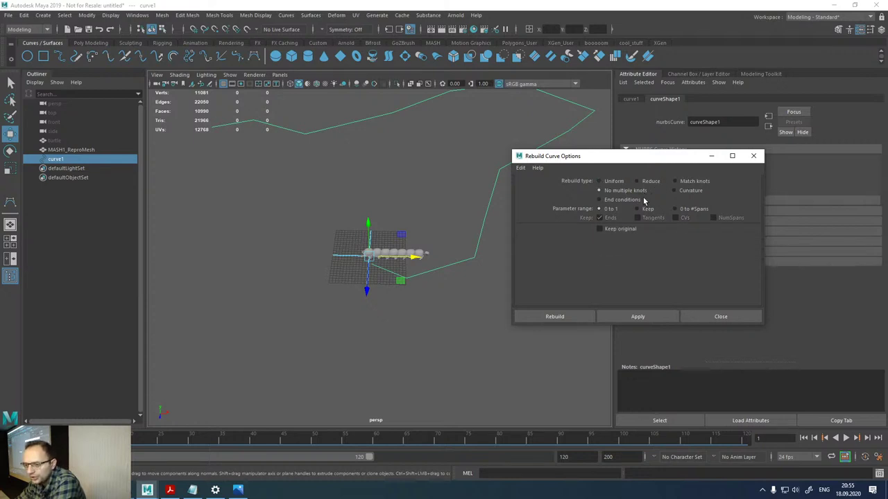
left_click(687, 192)
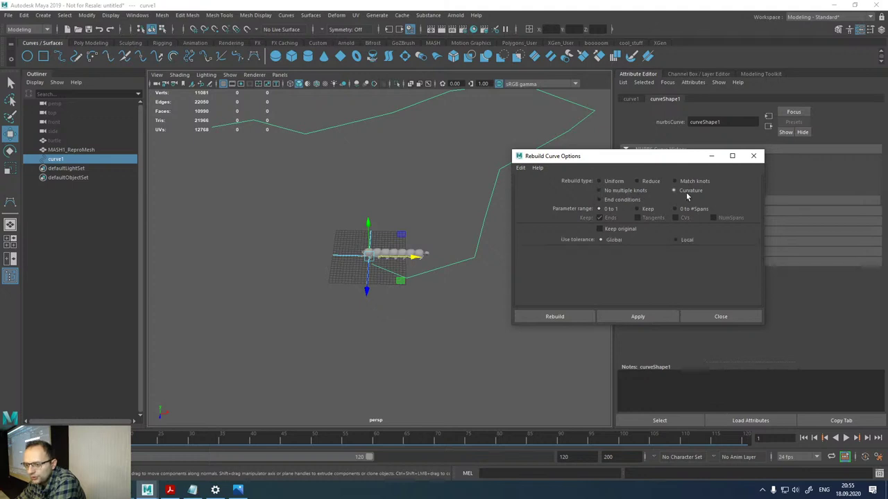
left_click(637, 201)
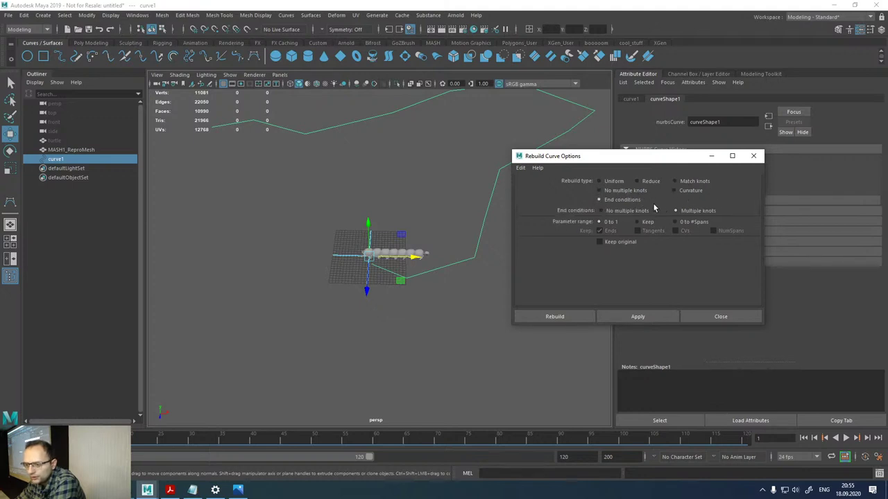
left_click(624, 183)
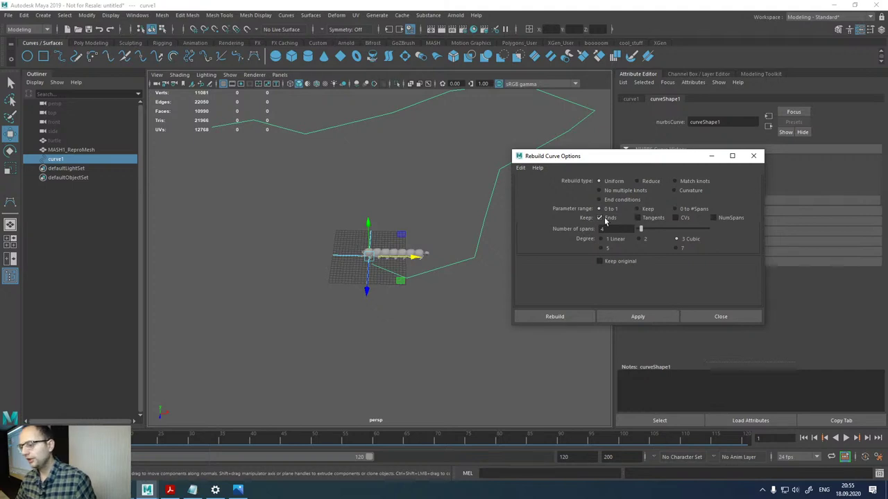
- Toggle the Keep CVs and NumSpans options on and off, and mark the curve's first segment in red with a temporary screen annotation
left_click(685, 220)
left_click(686, 220)
left_click(685, 220)
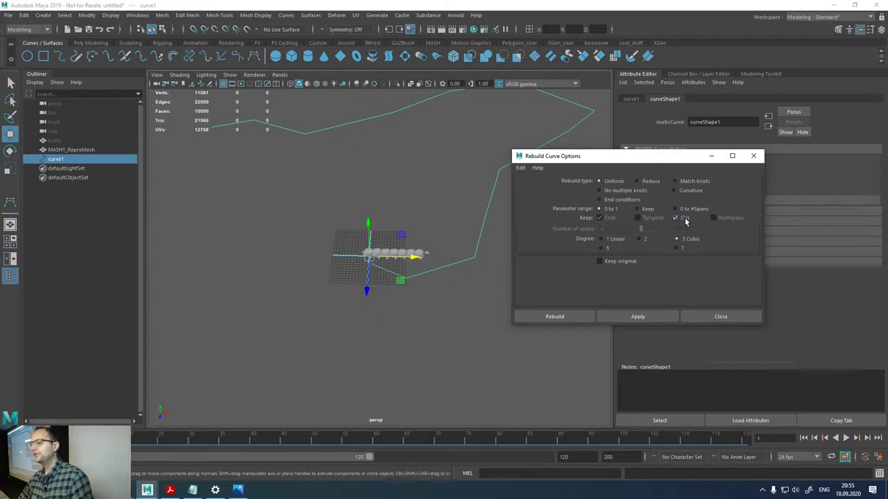
left_click(685, 220)
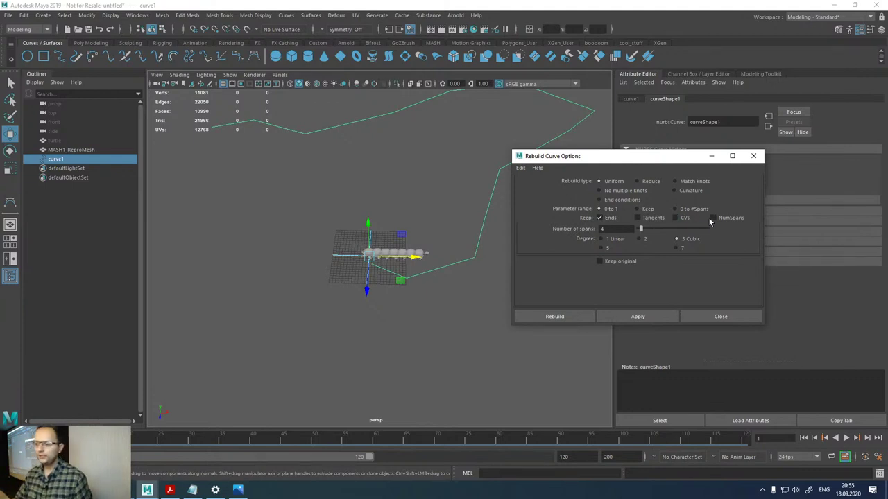
left_click(712, 218)
left_click(712, 218)
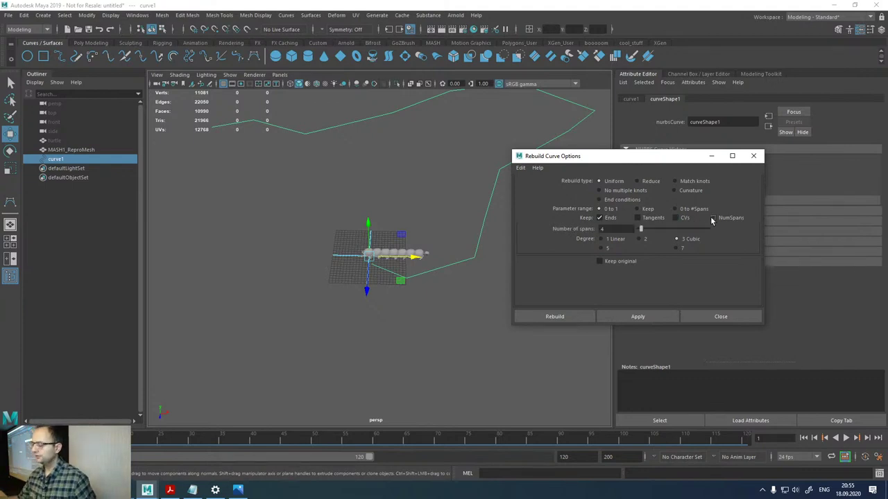
key("ctrl+1")
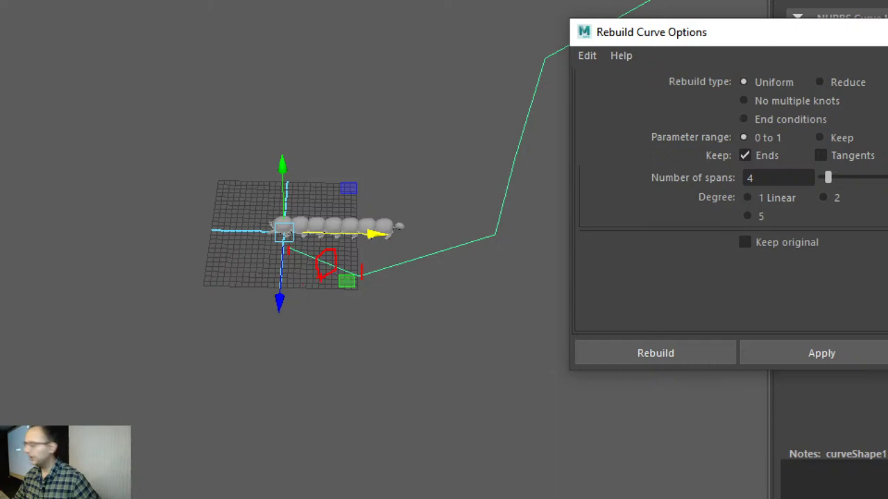
key("Escape")
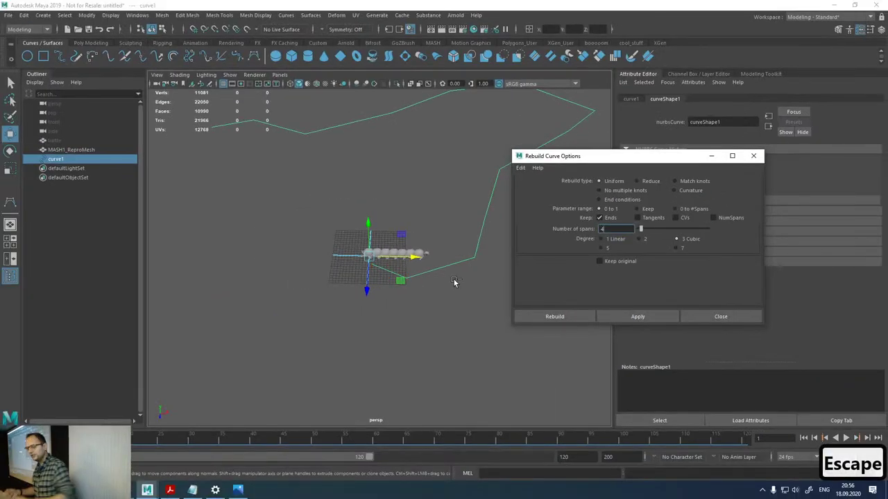
- Rebuild the curve uniformly with 20 spans and cubic degree, keeping the original
left_click_drag(640, 229, 654, 231)
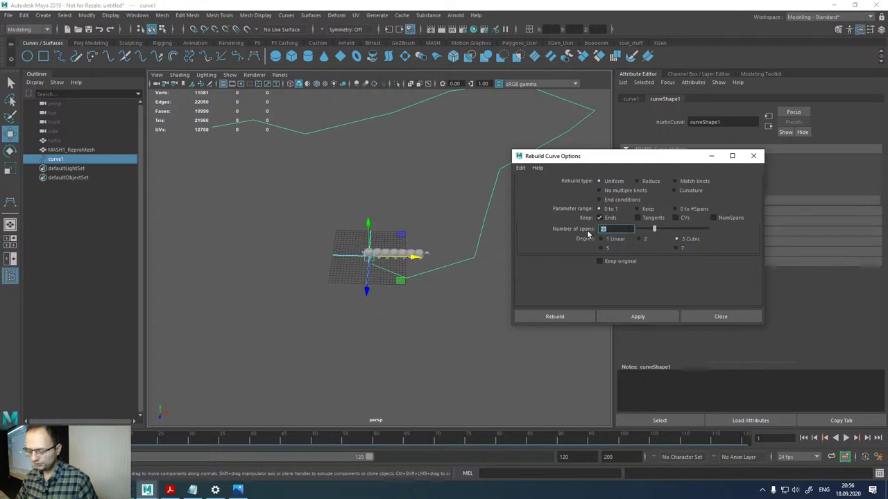
type("20")
key("Return")
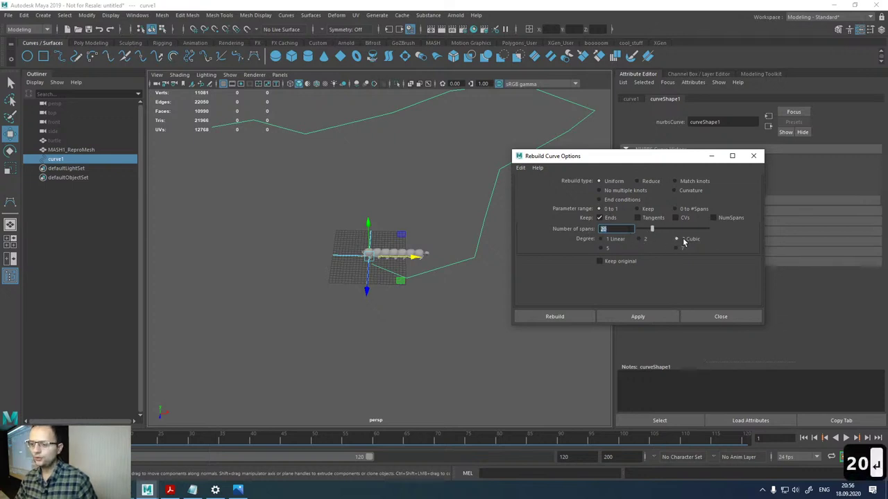
left_click(634, 262)
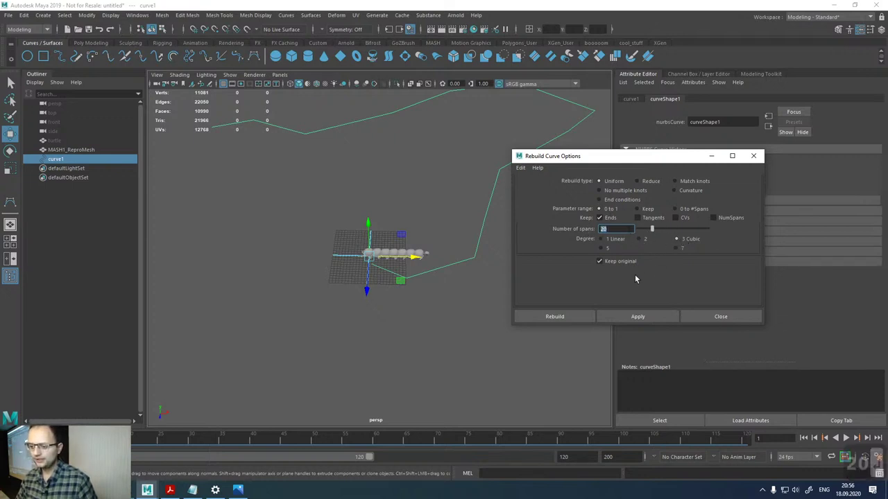
left_click(579, 318)
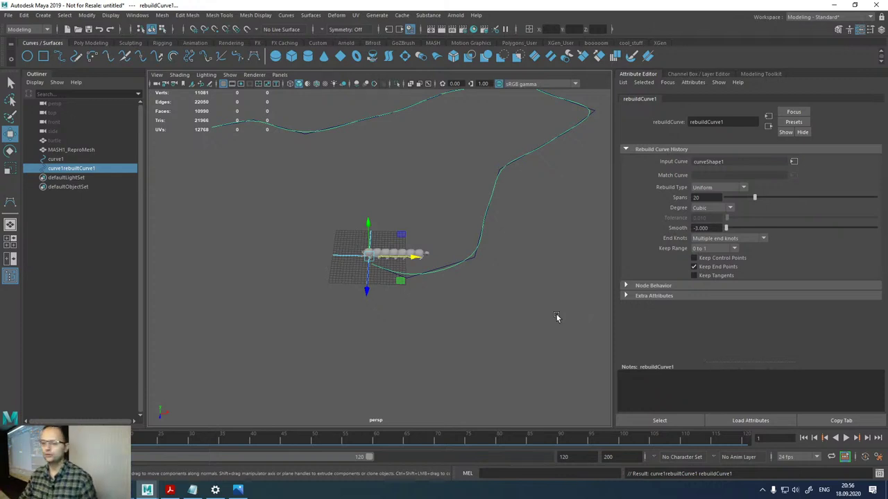
- Delete the original angular curve1, leaving only the rebuilt curve
scroll(513, 298, "up", 3)
left_click(452, 267)
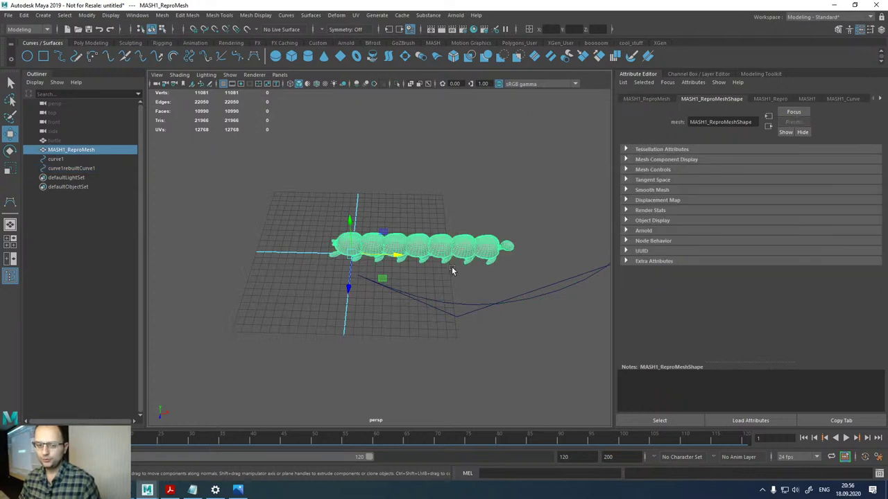
left_click(71, 160)
key("Delete")
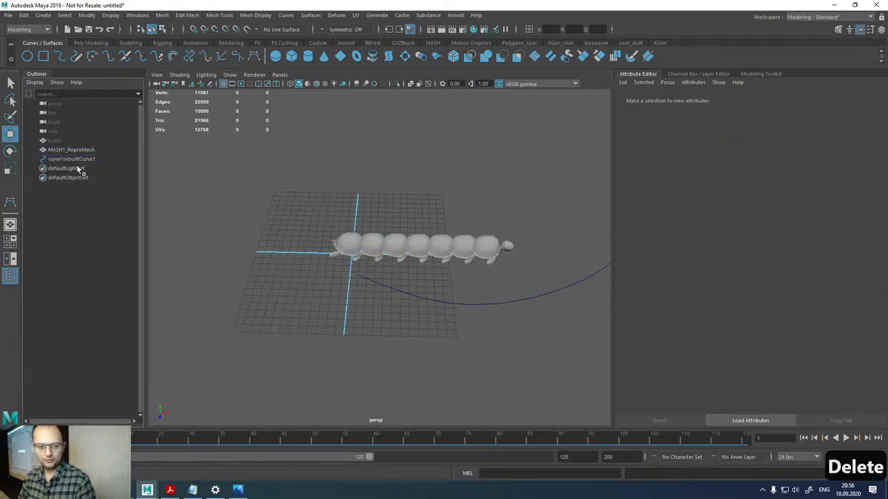
- Connect curve1rebuiltCurve1 as the input curve of the MASH1_Curve node on MASH1_ReproMesh
left_click(79, 165)
left_click(78, 150)
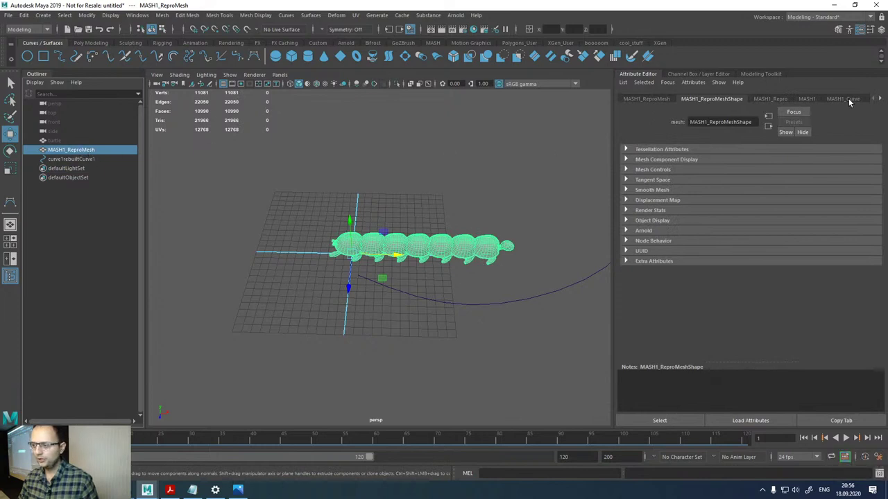
left_click(848, 99)
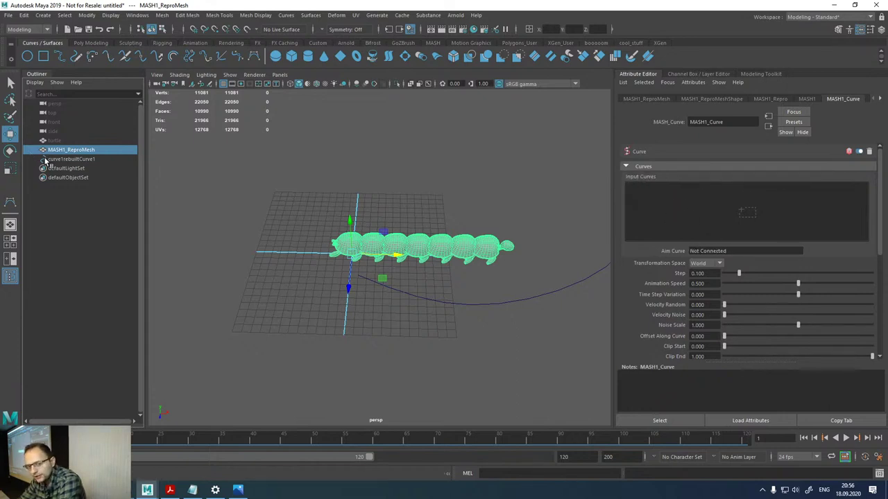
middle_click_drag(45, 161, 733, 223)
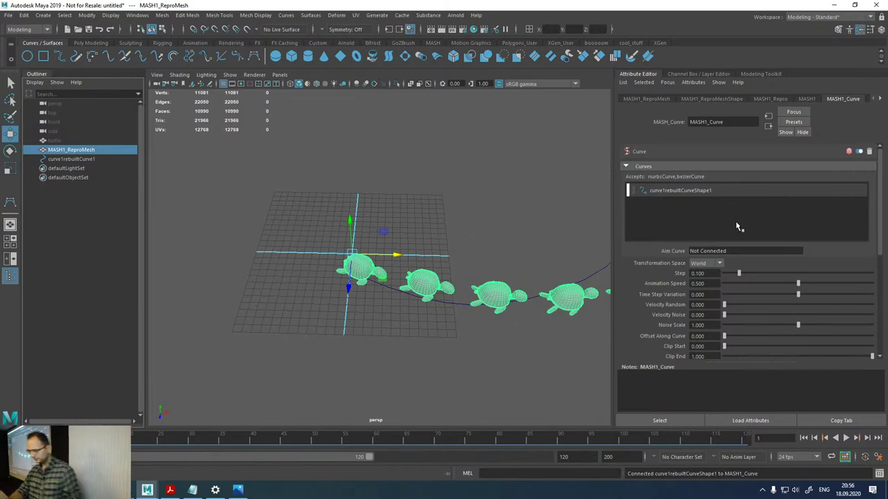
- Switch to the other Maya scene, select polySurface3 and inspect its history nodes and PCube3_lambertSG1 material attributes
left_click(836, 6)
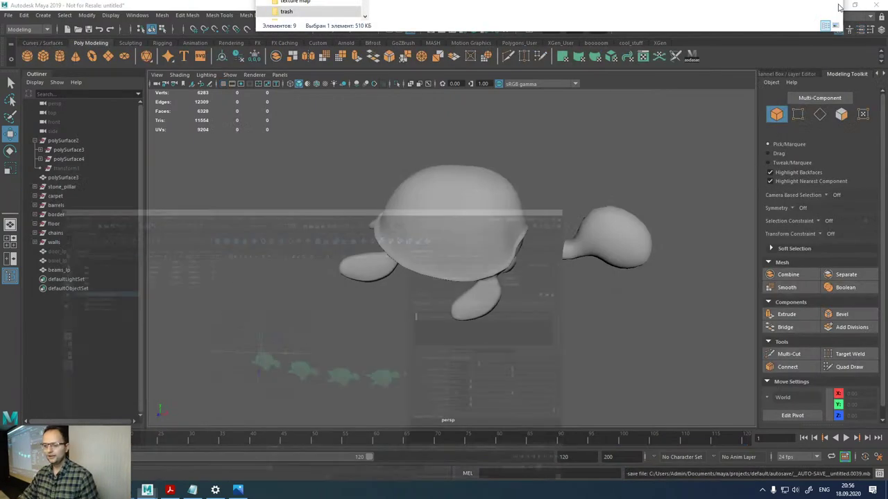
left_click(647, 227)
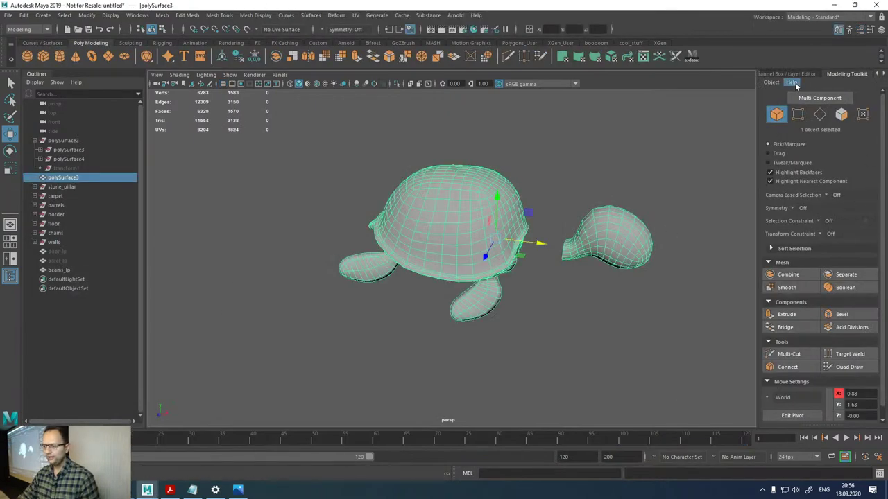
left_click(790, 74)
left_click(870, 77)
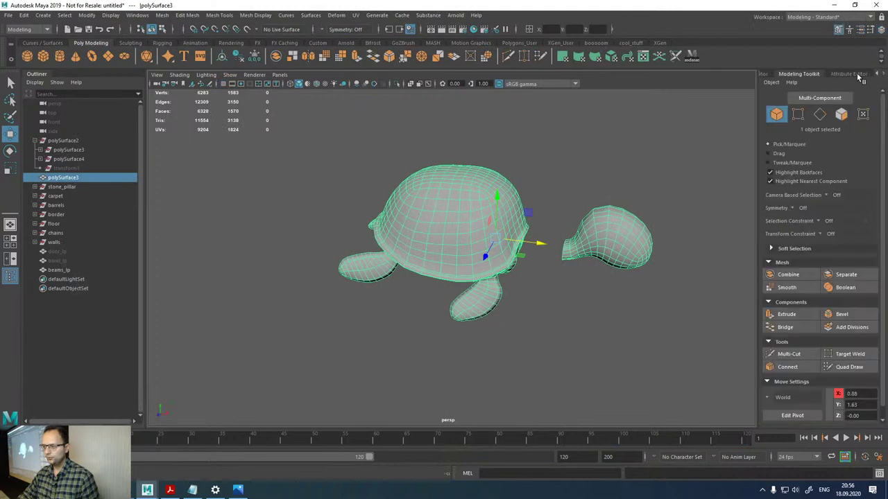
left_click(861, 77)
left_click(802, 99)
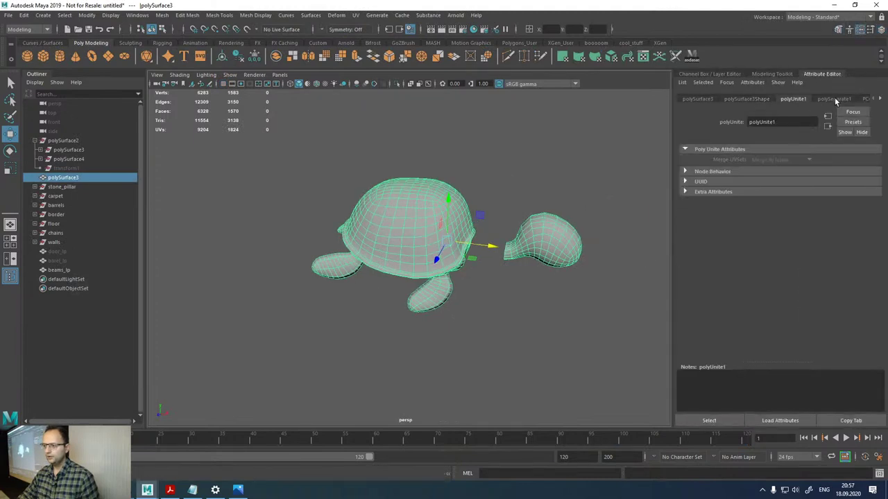
left_click(839, 99)
left_click(871, 99)
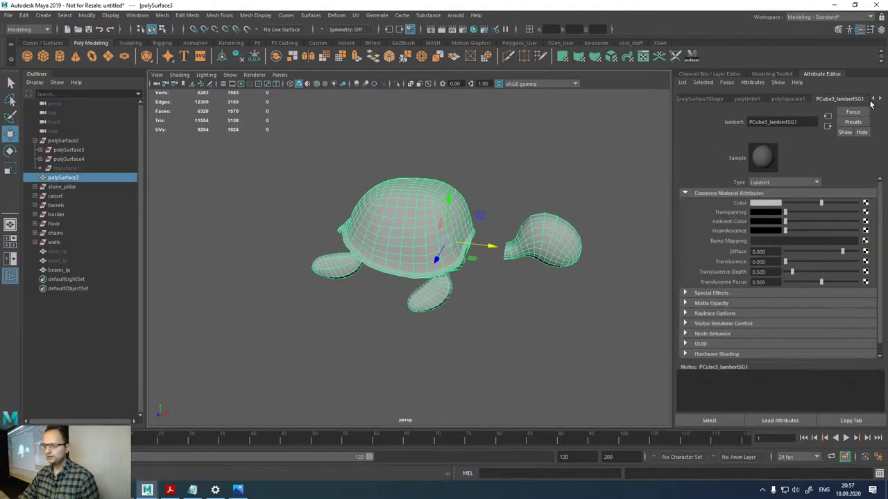
- View the texture choices for the material's Color attribute, then open and close the Hypershade
left_click(865, 203)
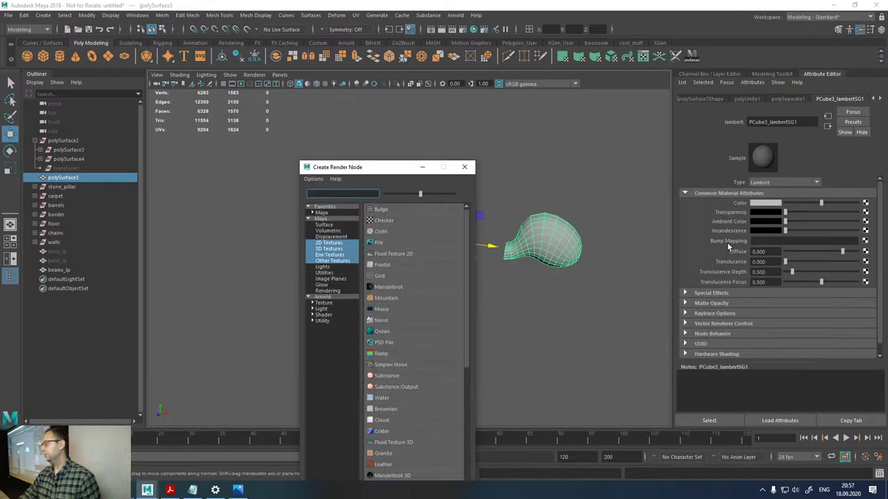
left_click(422, 167)
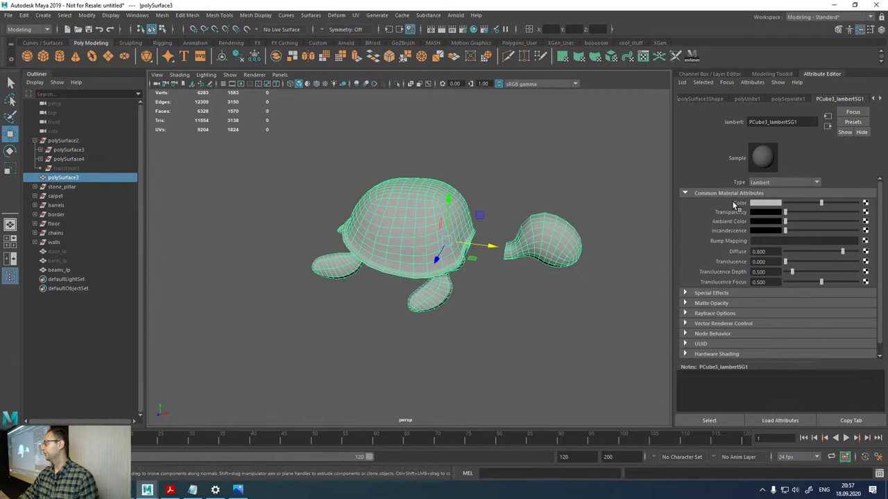
left_click(473, 29)
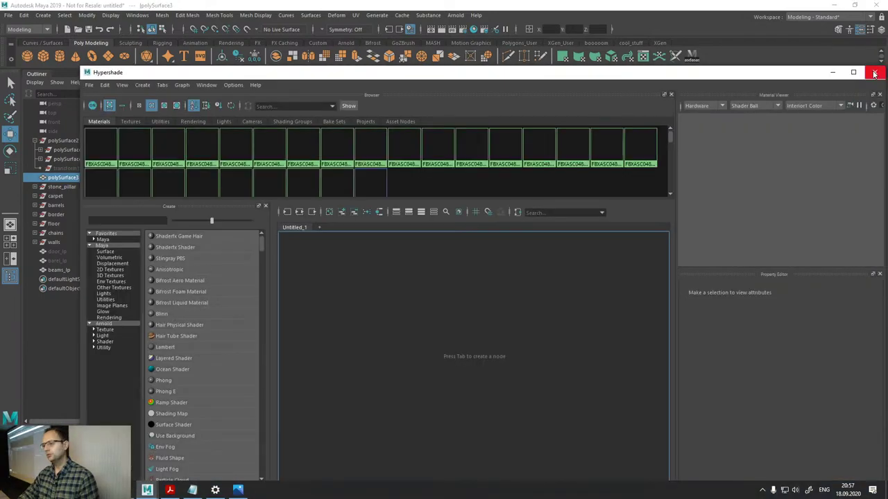
left_click(874, 72)
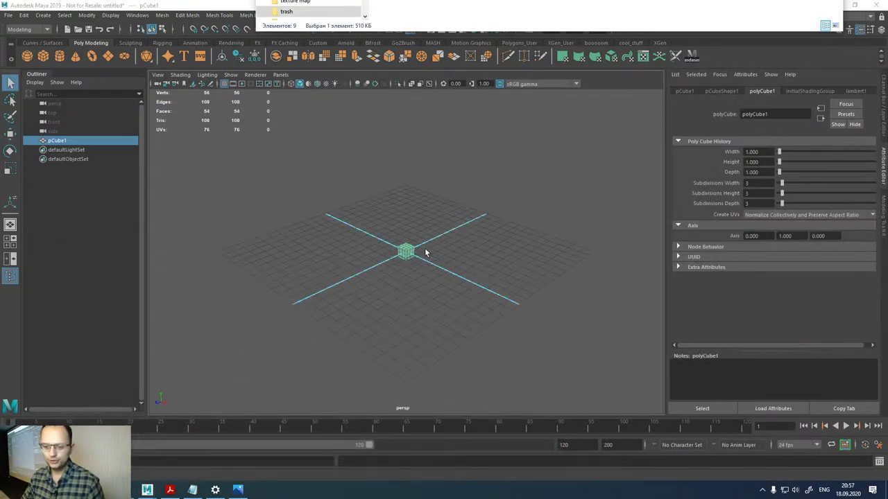
- Switch back to the turtle scene and view the MASH copies along the whole rebuilt curve
scroll(425, 253, "up", 3)
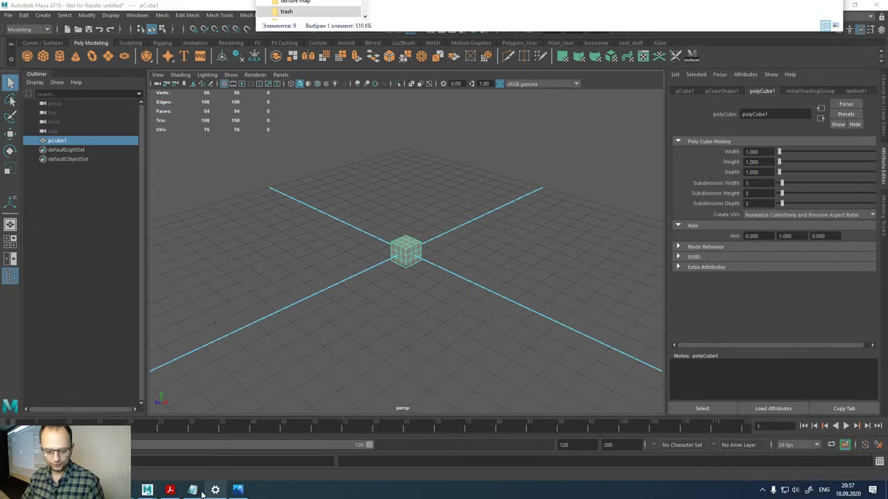
mouse_move(147, 489)
left_click(310, 460)
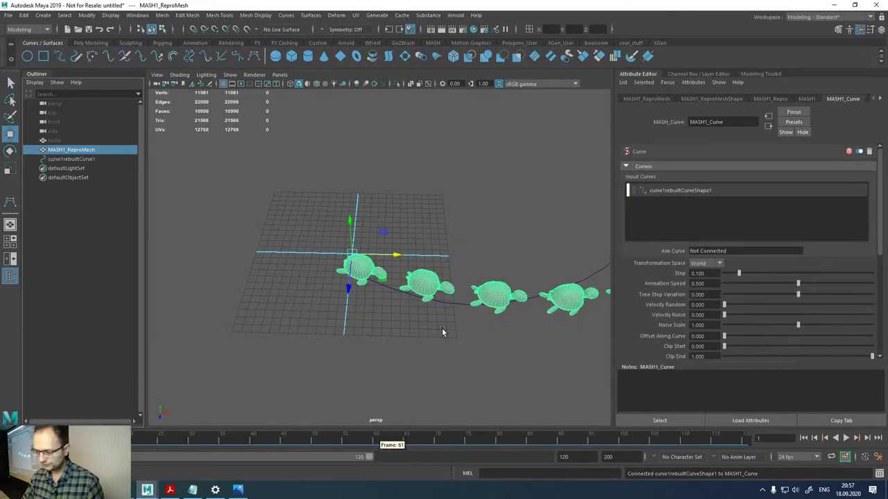
scroll(442, 328, "up", 3)
left_click_drag(396, 242, 457, 284, "alt")
scroll(457, 284, "down", 3)
left_click_drag(409, 298, 427, 294, "alt")
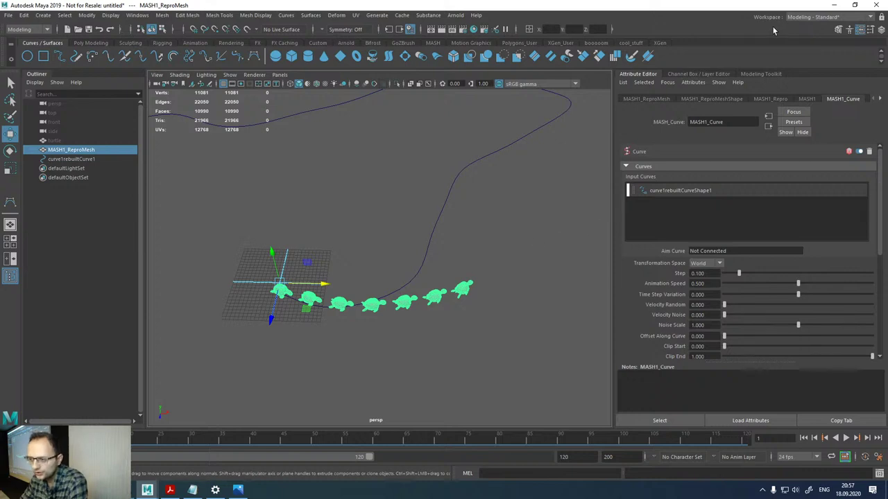
- Raise the Number of Points in the MASH1_Distribute node to 30
left_click(786, 100)
left_click(879, 99)
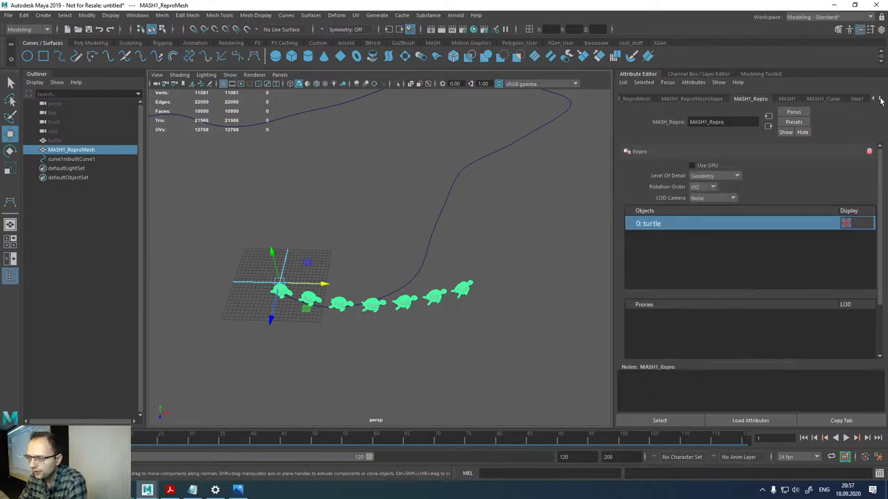
left_click(878, 99)
left_click(842, 99)
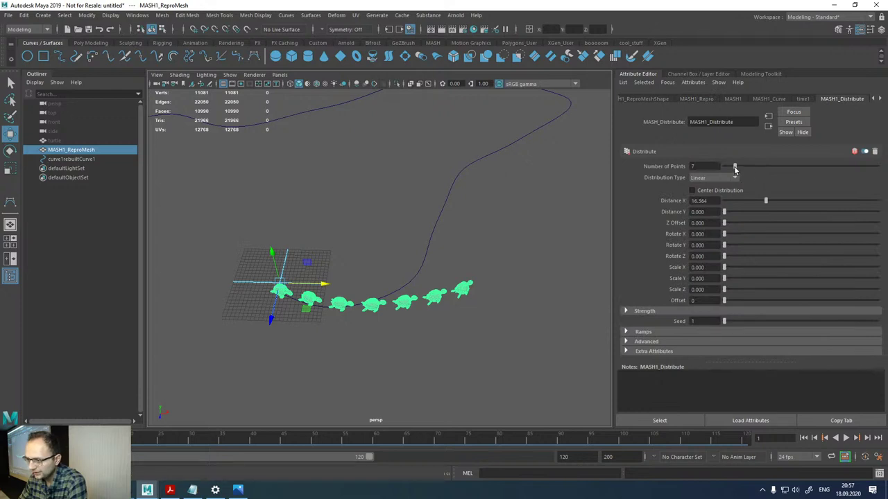
left_click_drag(735, 170, 770, 168)
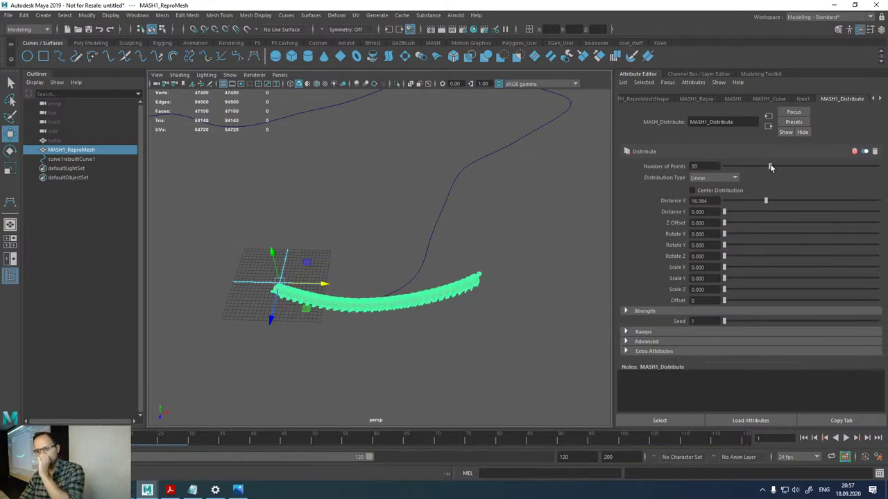
- Set the Step of the MASH1_Curve node to 1.000 to spread the turtles along the curve
left_click(771, 99)
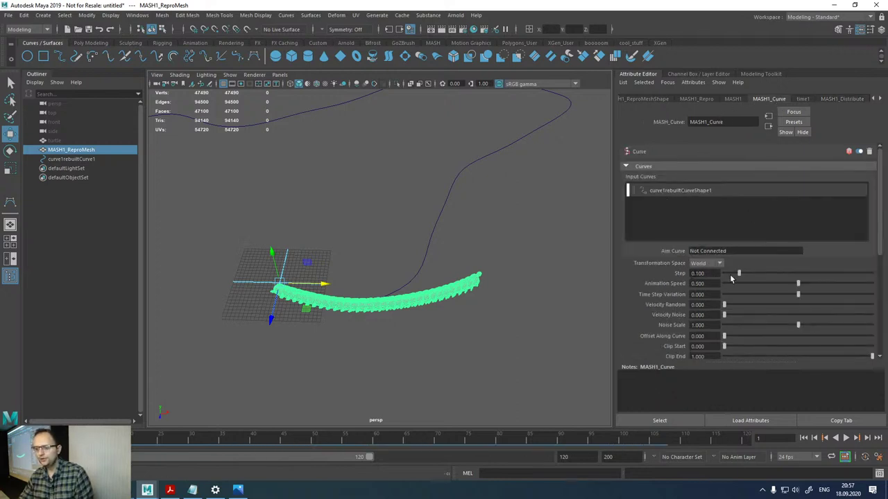
left_click_drag(737, 271, 872, 274)
mouse_move(269, 199)
left_mouse_down("alt")
mouse_move(208, 178)
mouse_move(269, 199)
left_mouse_up("alt")
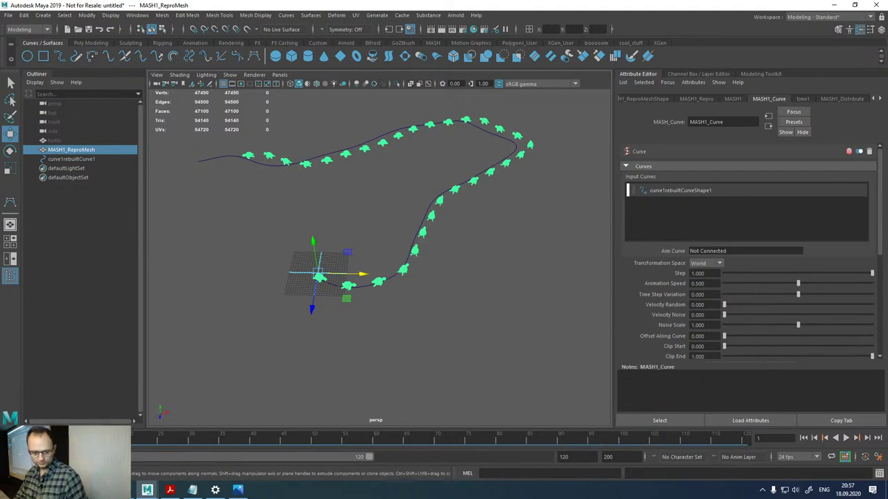
- Set Distance X of the MASH1_Distribute node to 0, then return to the MASH1_Curve settings
left_click(802, 99)
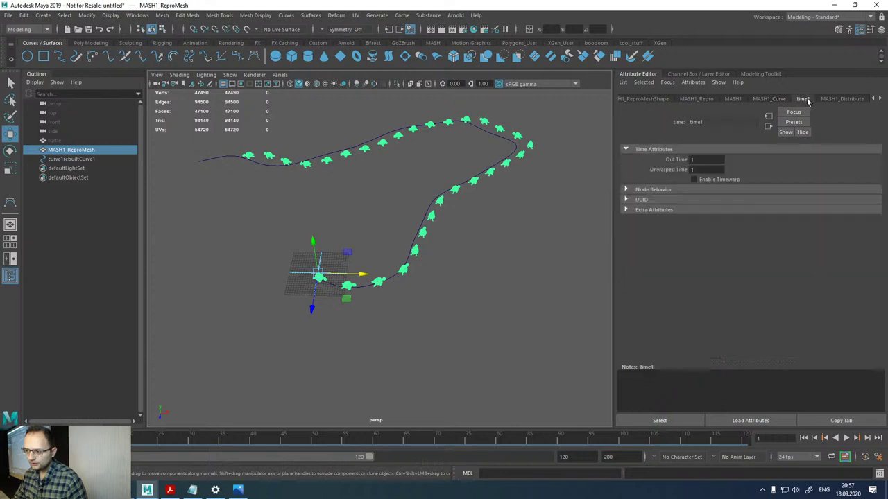
left_click(837, 101)
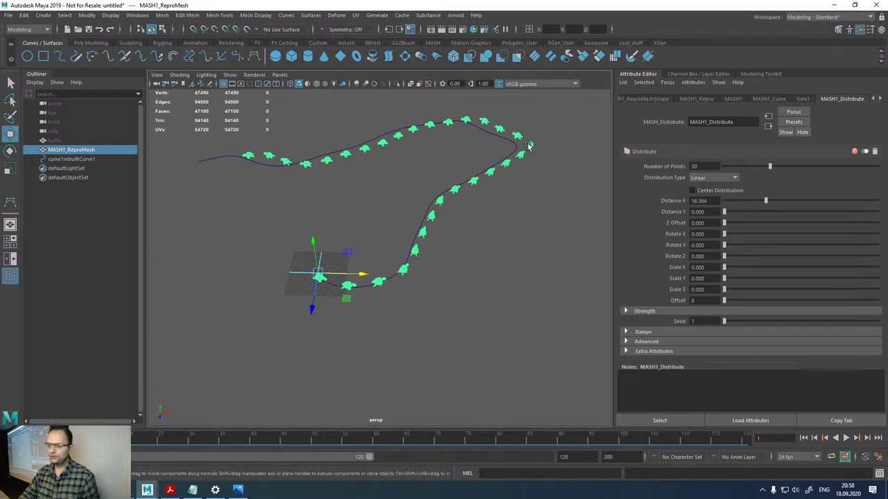
left_click_drag(764, 203, 685, 202)
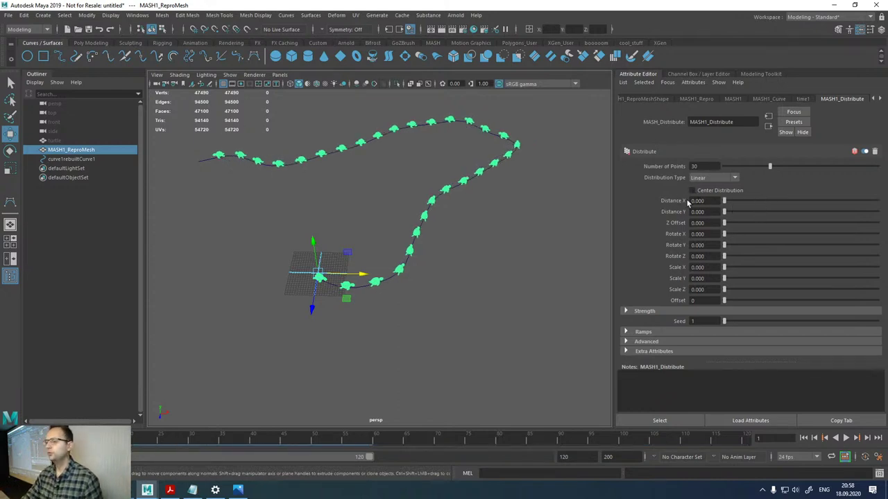
left_click(757, 101)
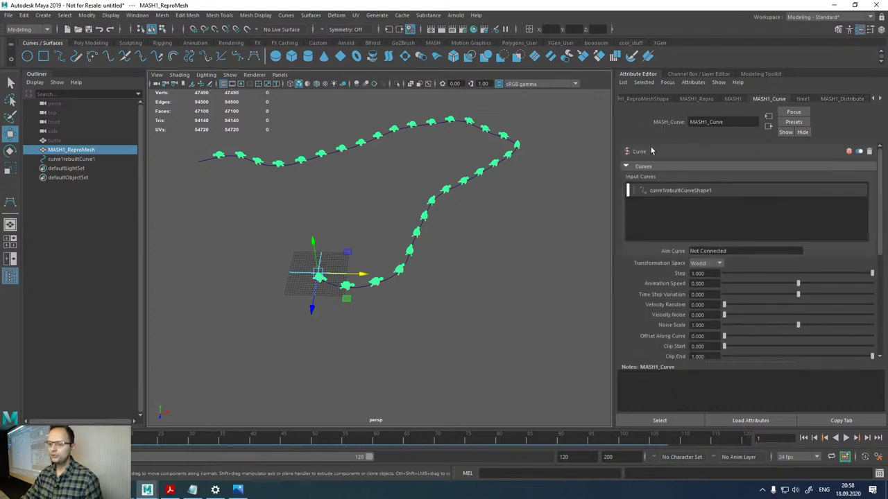
- Select curve1rebuiltCurve1 and raise a control vertex in its middle section
left_click(334, 190)
left_click_drag(335, 190, 320, 261, "alt")
left_click(295, 256)
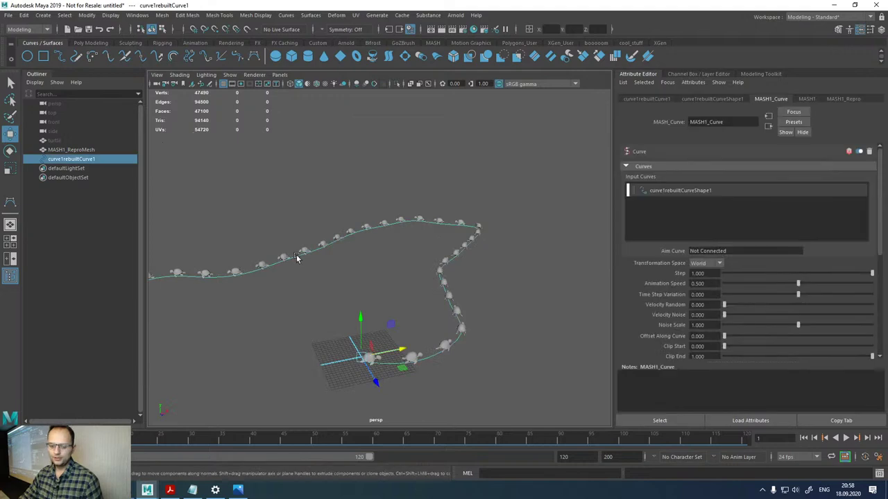
right_click_drag(295, 256, 340, 242)
left_click(317, 251)
left_click_drag(321, 255, 329, 228)
- Stretch the curve by its end control vertices, and undo the vertex moves to restore its original shape
key("ctrl+z")
key("ctrl+z")
key("ctrl+z")
key("ctrl+z")
key("ctrl+z")
key("ctrl+z")
key("ctrl+z")
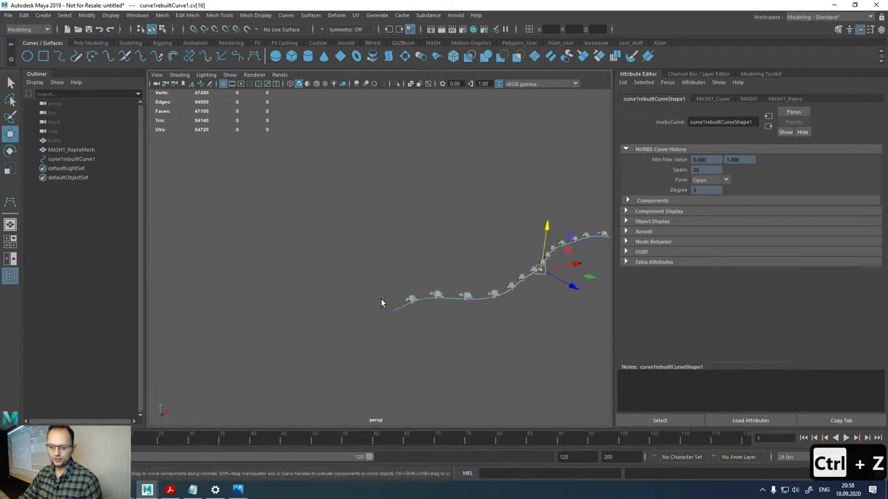
key("ctrl+z")
key("ctrl+z")
key("ctrl+z")
key("ctrl+z")
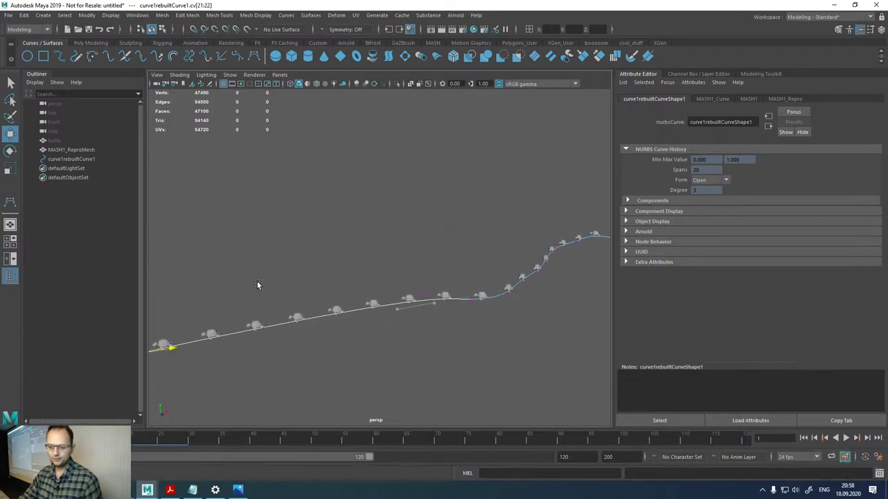
key("ctrl+z")
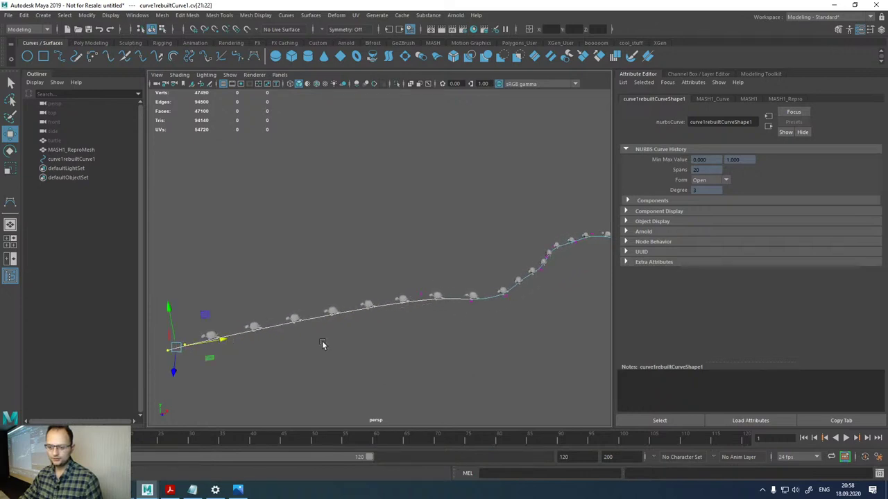
key("ctrl+z")
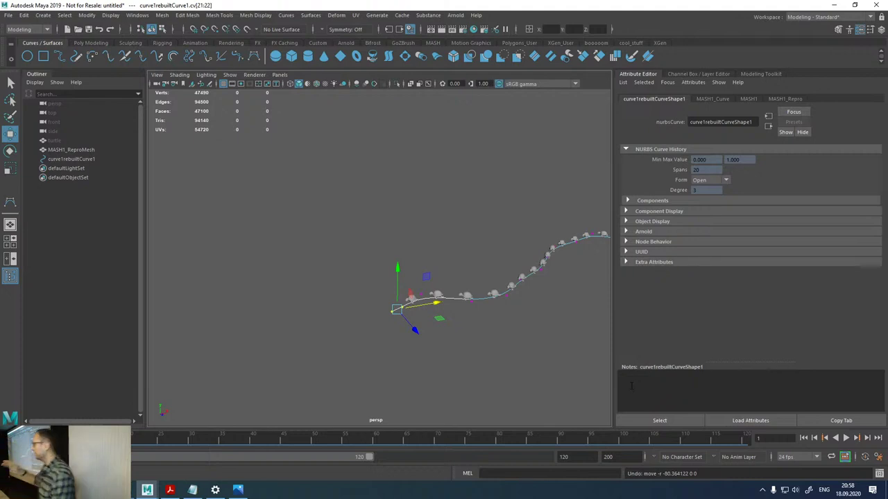
- Create a polygon cylinder at the origin and frame it in the perspective view
left_click(78, 44)
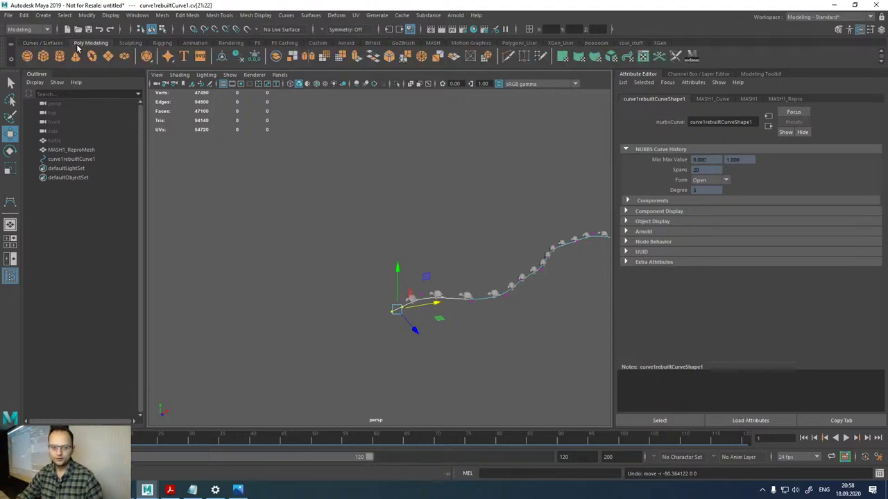
left_click(58, 57)
key("f")
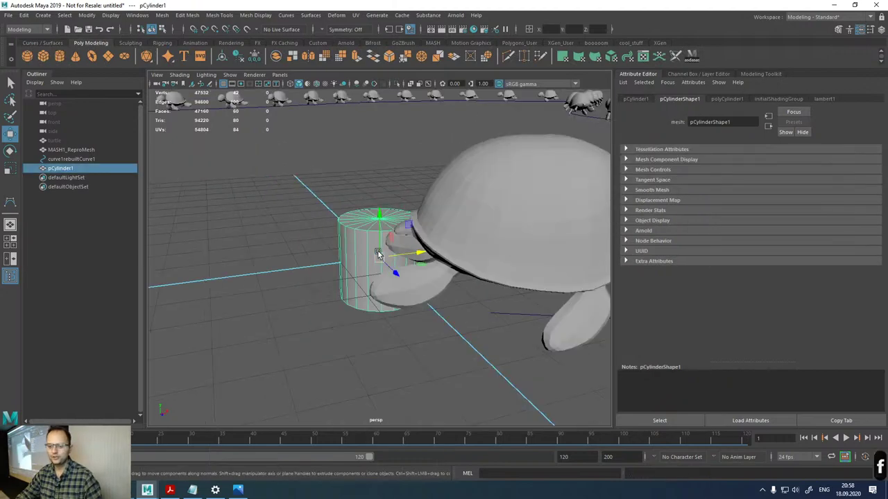
- Select the edge loop around the cylinder's top rim and convert it with Polygon Edges to Curve
right_click_drag(341, 234, 335, 192)
key("q")
double_click(332, 194)
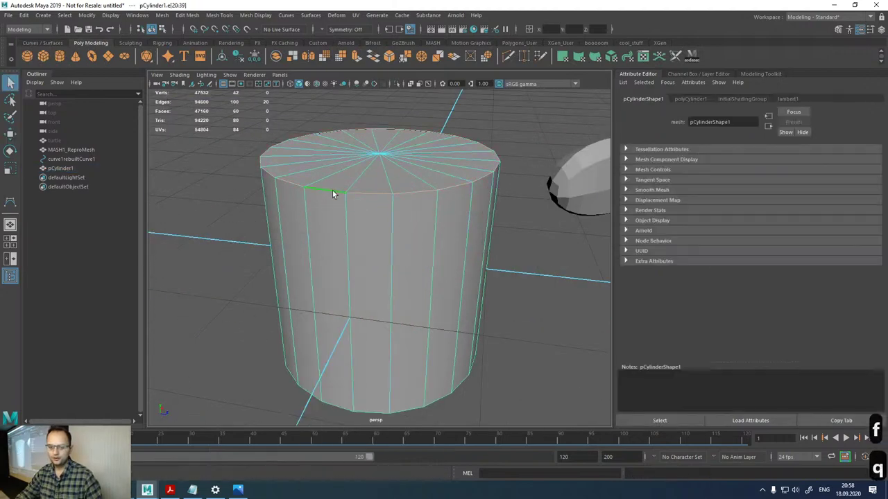
left_click(87, 15)
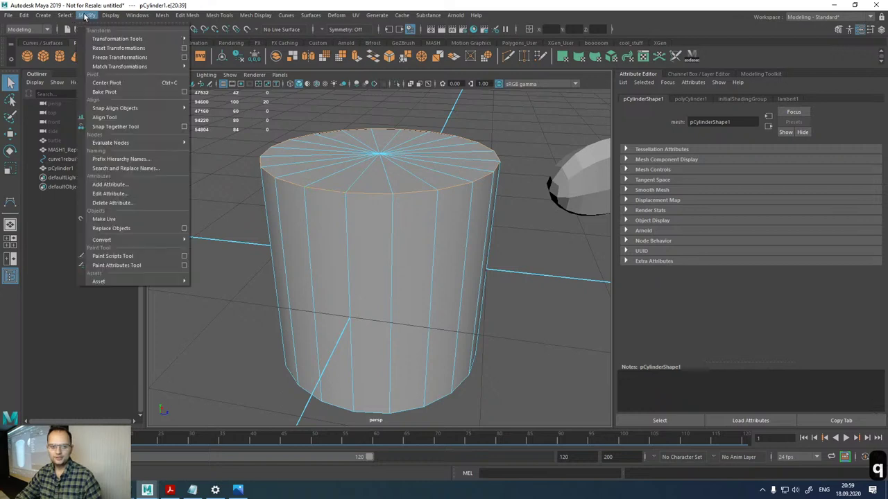
mouse_move(125, 241)
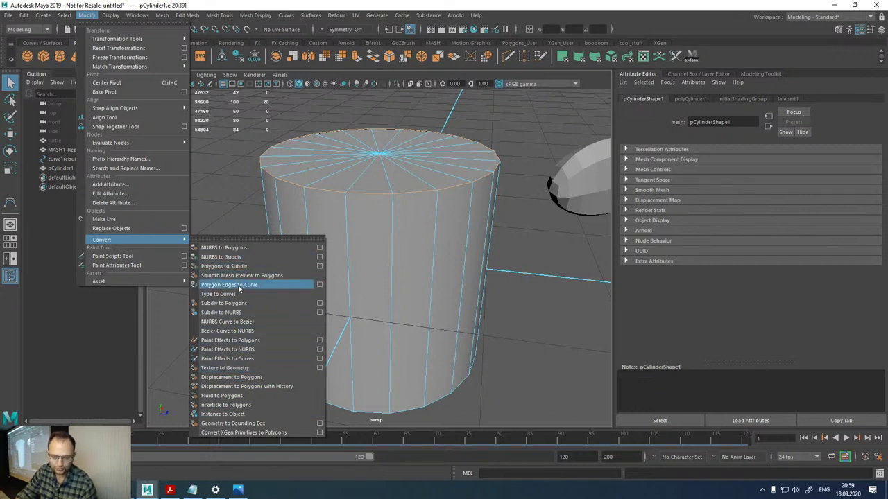
left_click(238, 285)
scroll(301, 266, "down", 5)
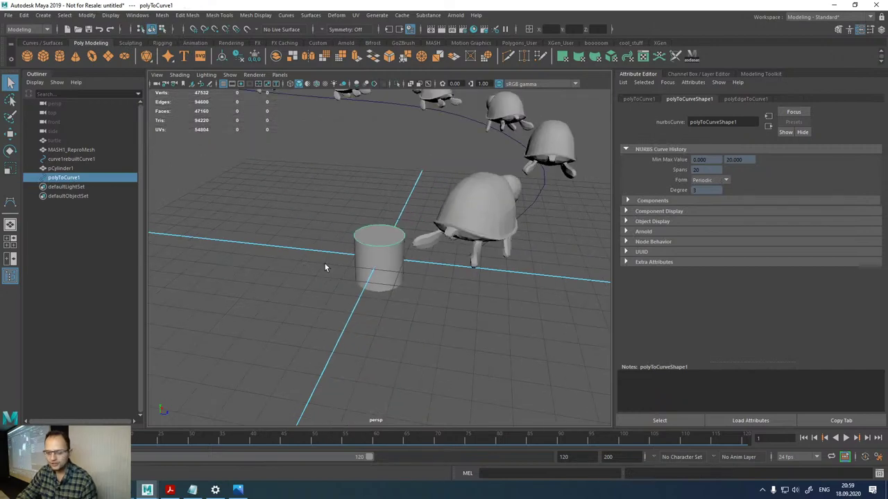
- Select the edge loop around the cylinder's bottom rim and extract its edges with Duplicate Surface Curves
scroll(325, 267, "up", 4)
left_click(380, 285)
left_click_drag(384, 288, 386, 234, "alt")
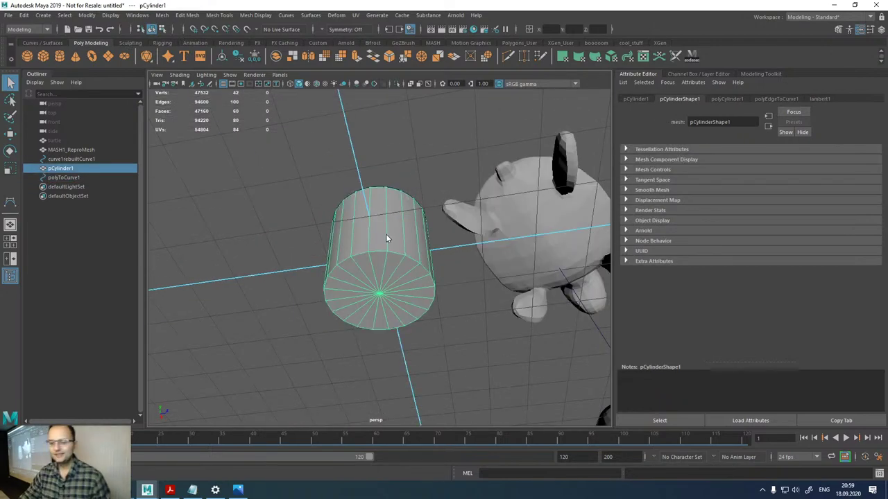
key("F10")
double_click(383, 250)
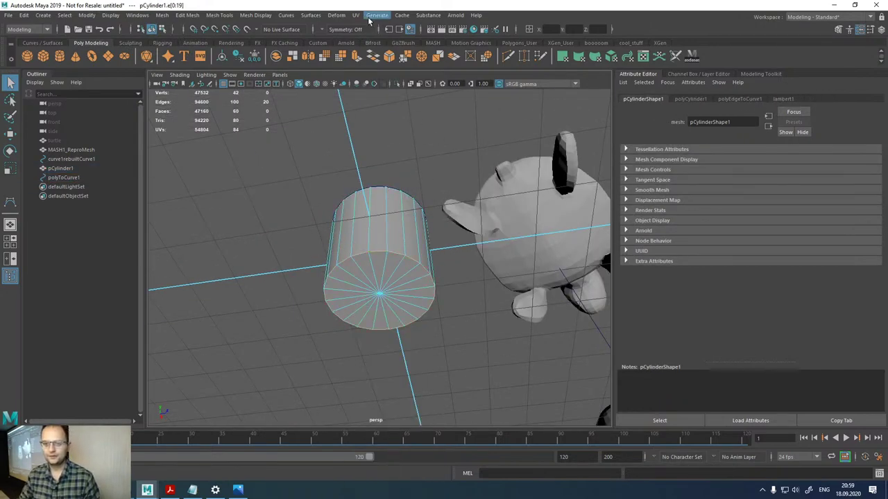
left_click(285, 15)
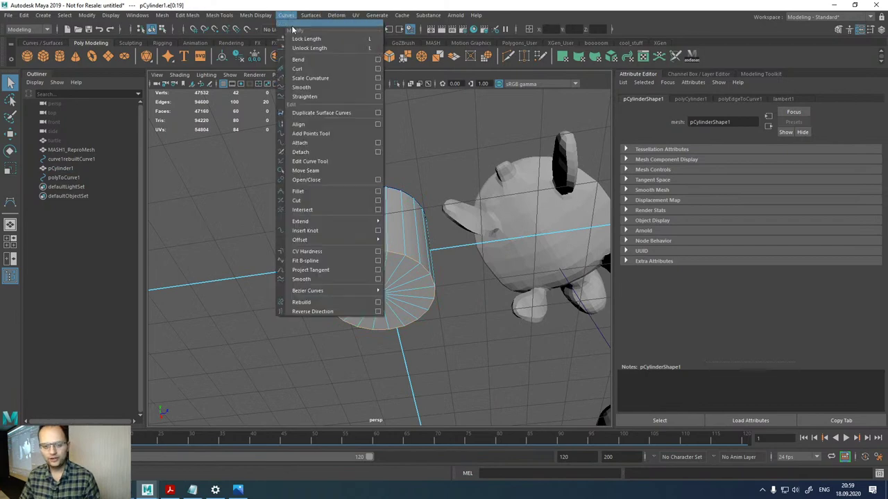
left_click(323, 112)
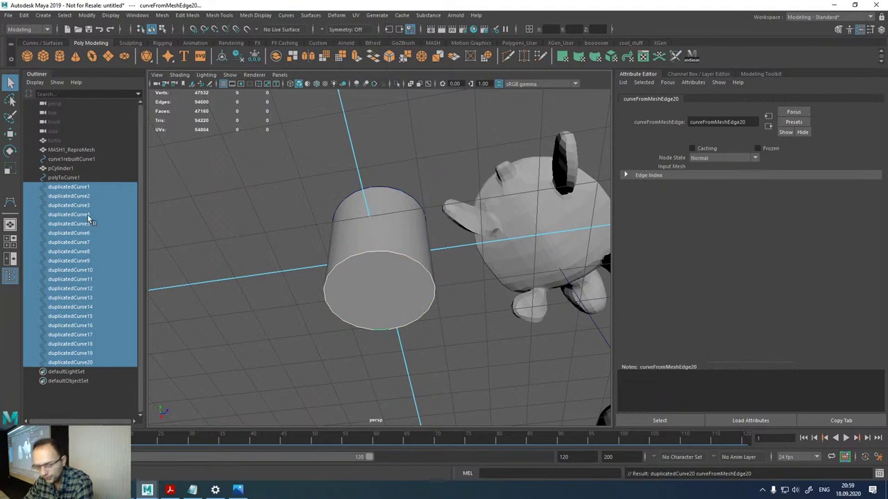
- Reselect the cylinder's bottom edge loop, show the available Convert commands, and return to object selection without converting
left_click(391, 255)
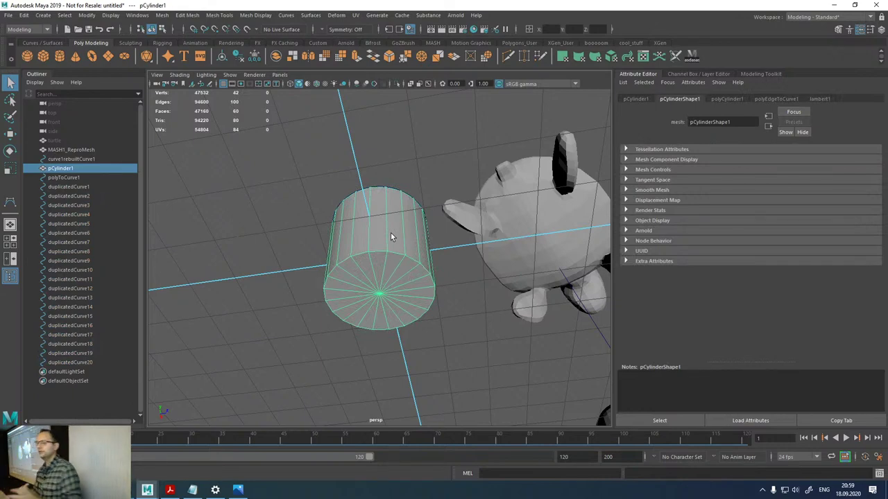
left_click_drag(337, 237, 383, 258, "alt")
right_click_drag(384, 258, 392, 196)
double_click(369, 247)
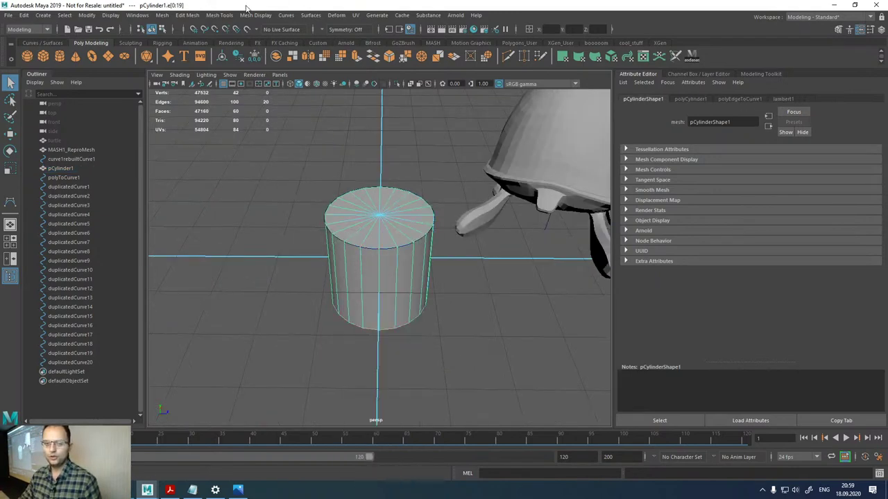
left_click(89, 15)
mouse_move(127, 239)
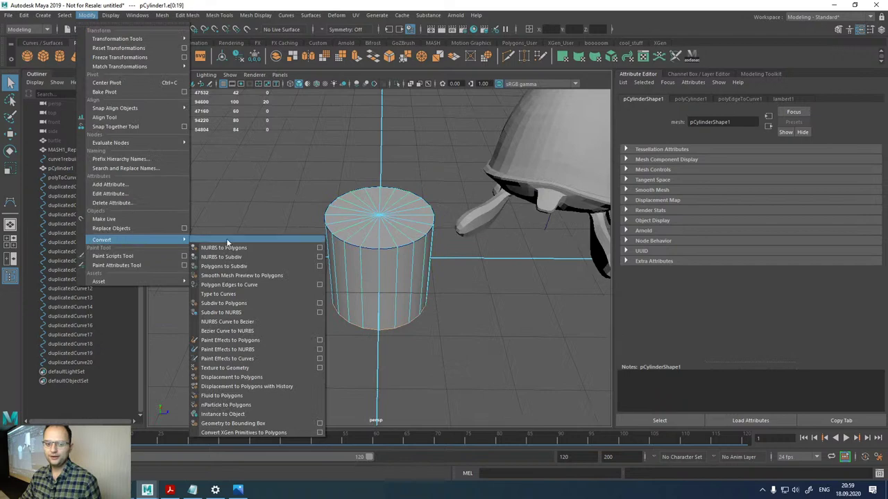
right_click_drag(399, 202, 438, 184)
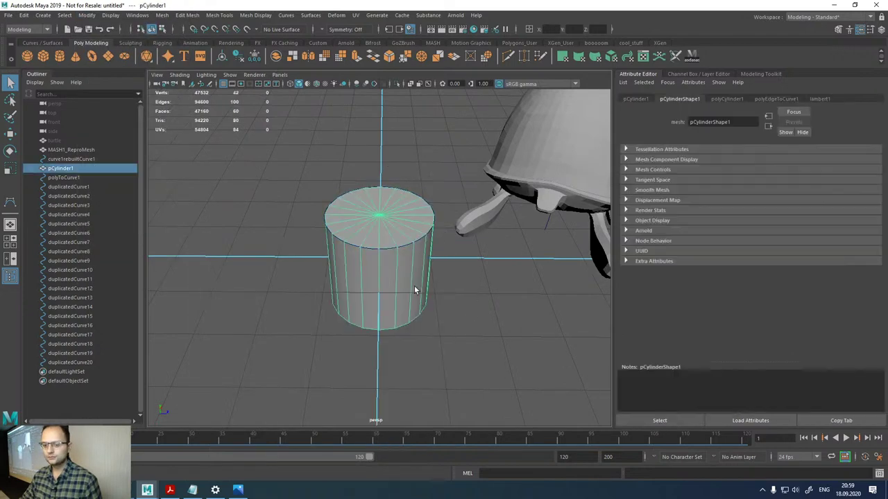
- Select the curve extracted from the cylinder's top rim and examine how it follows the edges
left_click_drag(416, 291, 381, 281, "alt")
scroll(381, 276, "up", 5)
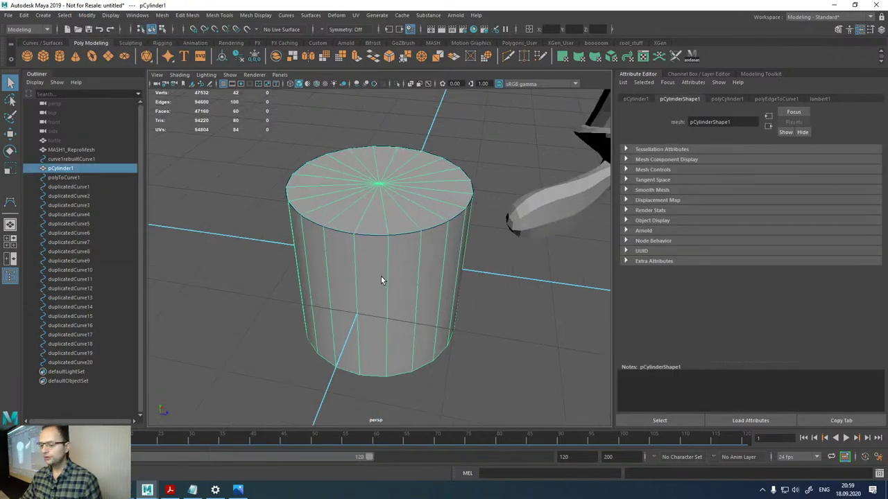
left_click(393, 197)
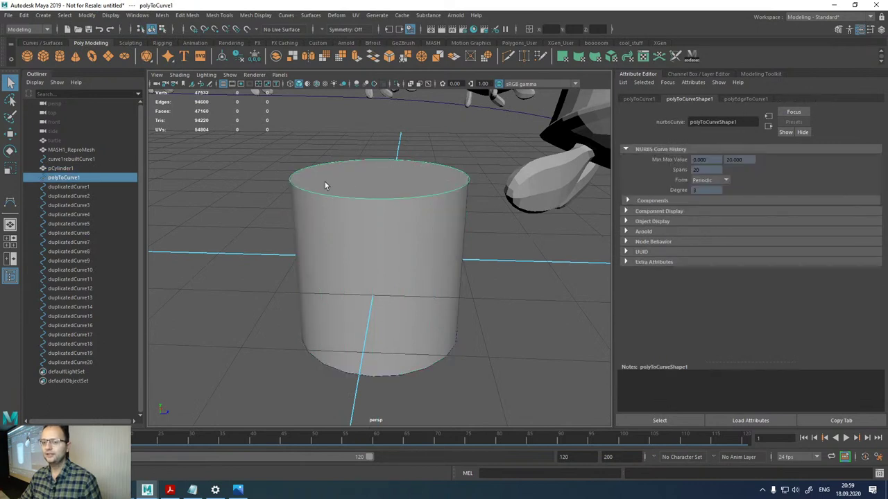
left_click_drag(392, 163, 413, 236, "alt")
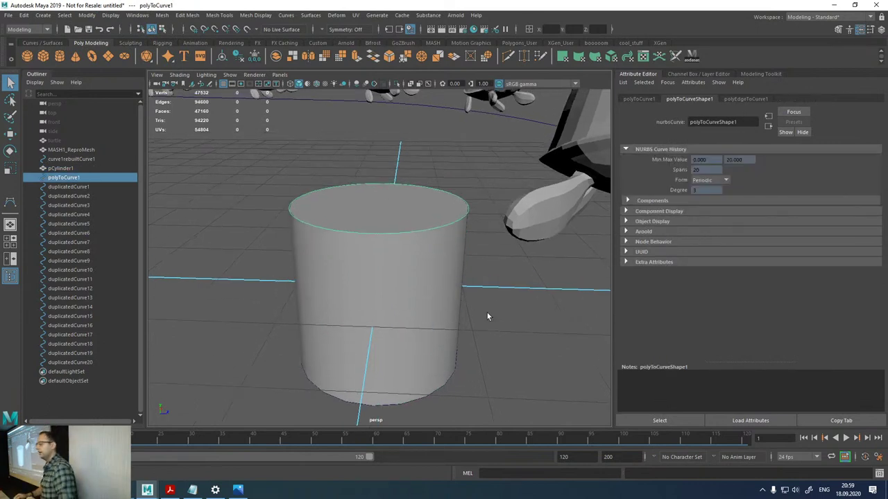
- Create a polygon cube and move it about 7.1 units along negative Z, away from the cylinder
scroll(479, 296, "down", 5)
left_click(43, 55)
scroll(377, 264, "down", 3)
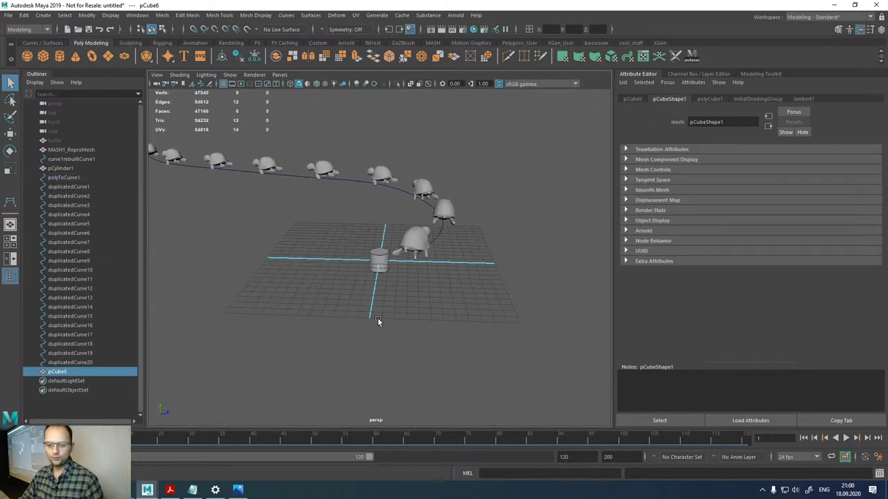
key("w")
left_click_drag(391, 262, 318, 261)
scroll(331, 264, "up", 3)
- Extrude the cube's face that points toward the cylinder about 1.85 units outward
right_click_drag(332, 265, 335, 284)
scroll(391, 261, "up", 3)
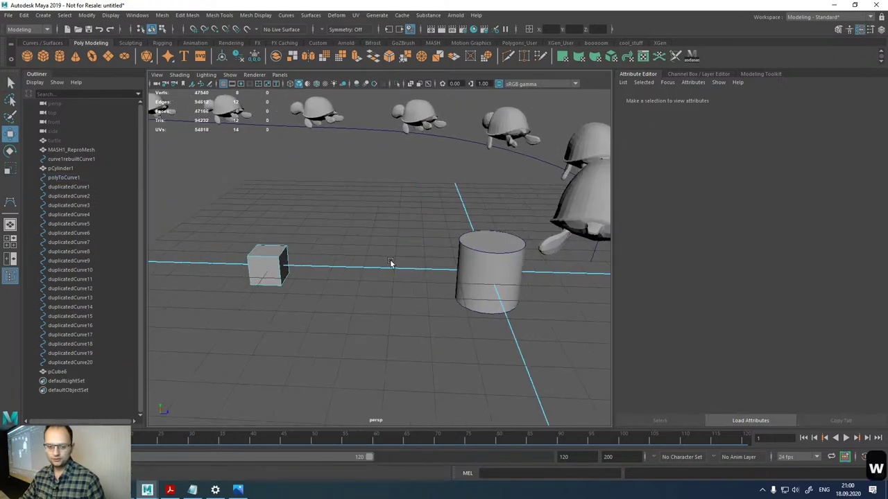
left_click(276, 265)
key("ctrl+e")
left_click_drag(310, 270, 368, 251)
key("r")
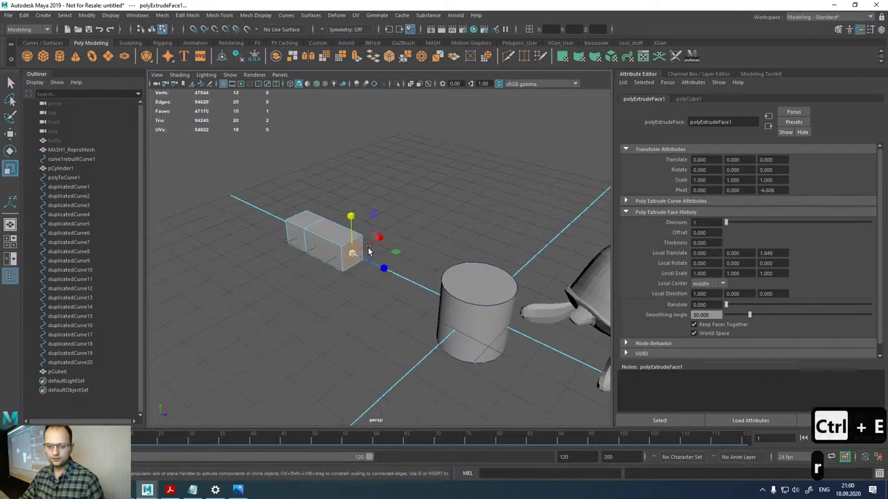
- Extrude the top face of the original cube section upward to form a tall boot shaft
left_click(322, 231)
left_click_drag(323, 231, 373, 209, "alt")
key("ctrl+d")
key("w")
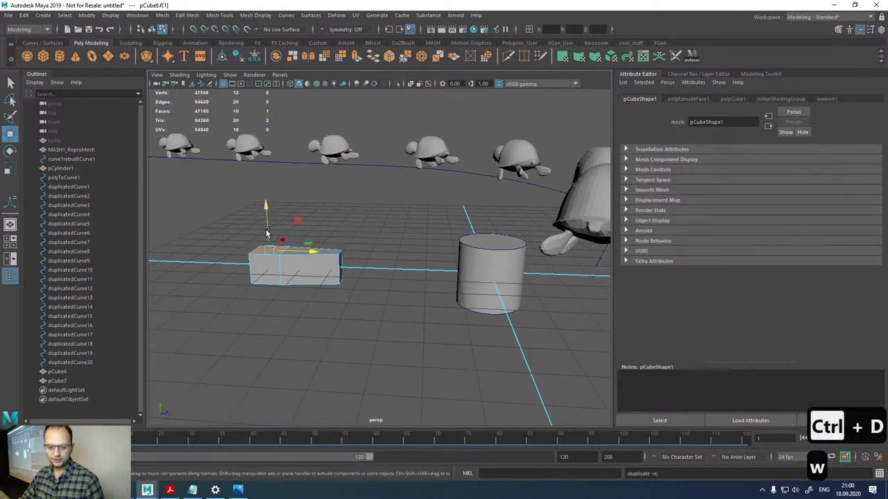
left_click_drag(274, 239, 275, 194)
key("ctrl+z")
key("ctrl+e")
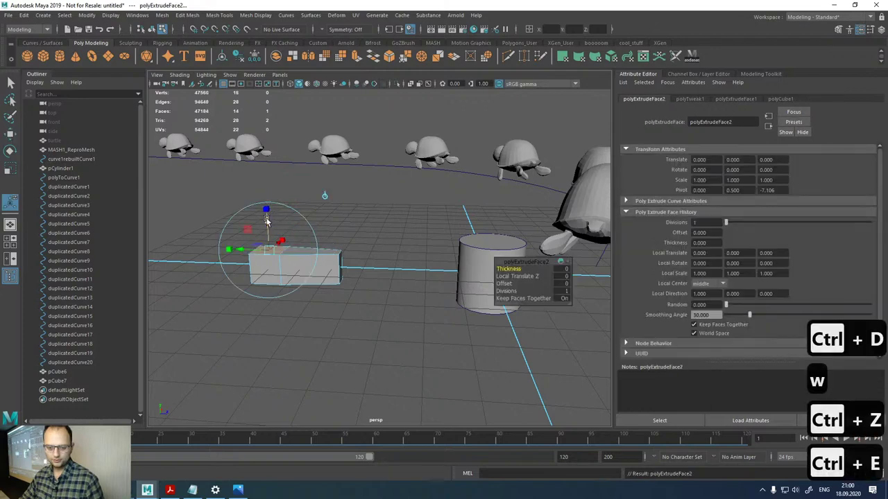
left_click_drag(268, 238, 270, 205)
- Extrude the end face below the shaft about 0.3 units outward, and shrink and lower it to taper the end
left_click_drag(257, 238, 216, 297, "alt")
left_click(307, 278)
key("ctrl+e")
key("r")
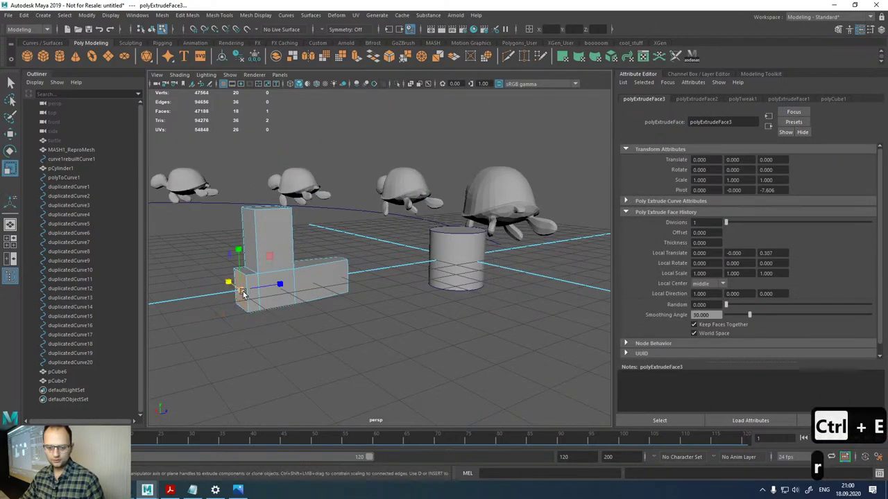
key("w")
key("q")
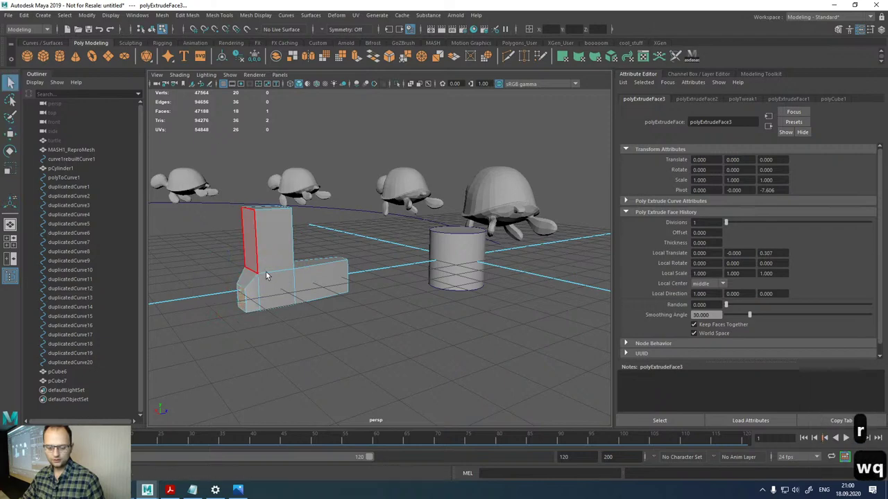
- Insert a horizontal edge loop around the boot shape just above its base with Multi-Cut
left_click(693, 99)
left_click(696, 74)
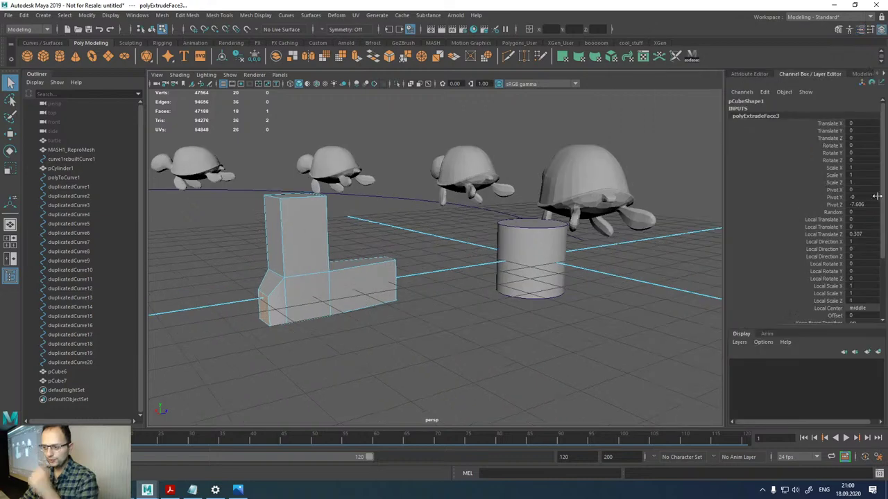
left_click(860, 73)
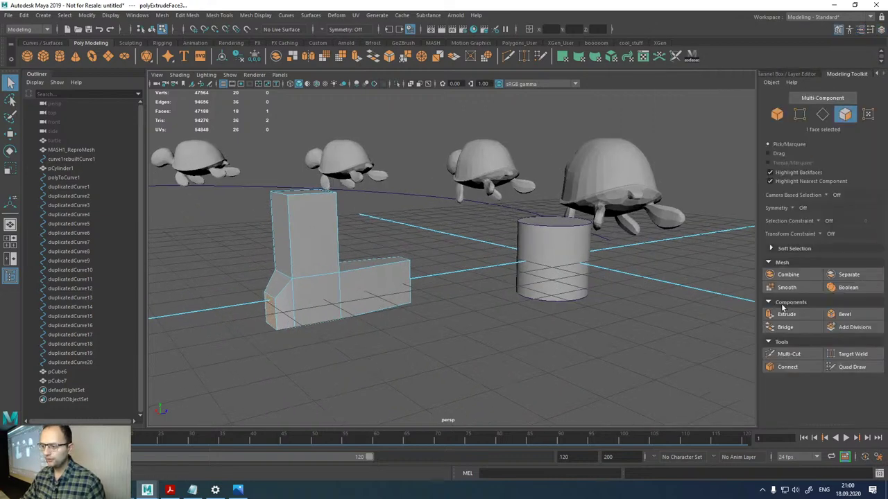
left_click(788, 353)
scroll(464, 224, "up", 5)
left_click_drag(464, 224, 369, 253, "alt")
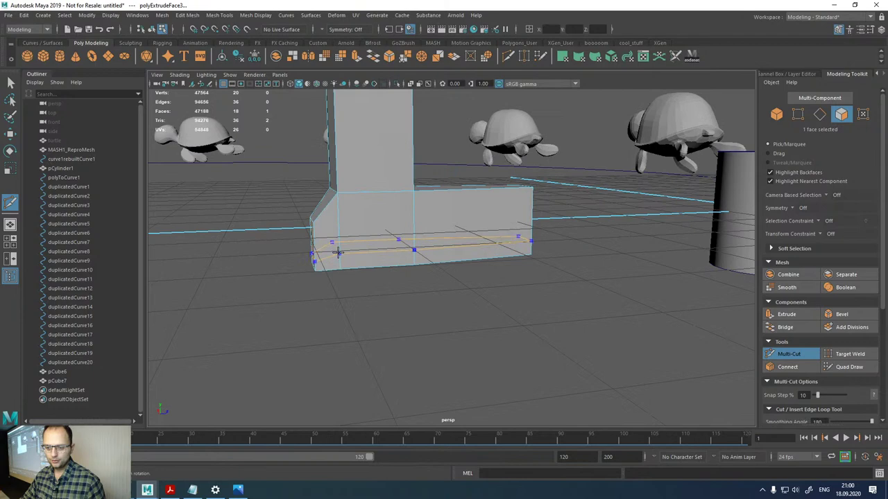
left_click(338, 253)
- Select the new edge loop around the boot's base and convert it with Polygon Edges to Curve
right_click_drag(430, 239, 432, 206)
key("q")
left_click_drag(425, 248, 334, 179, "alt")
double_click(391, 295)
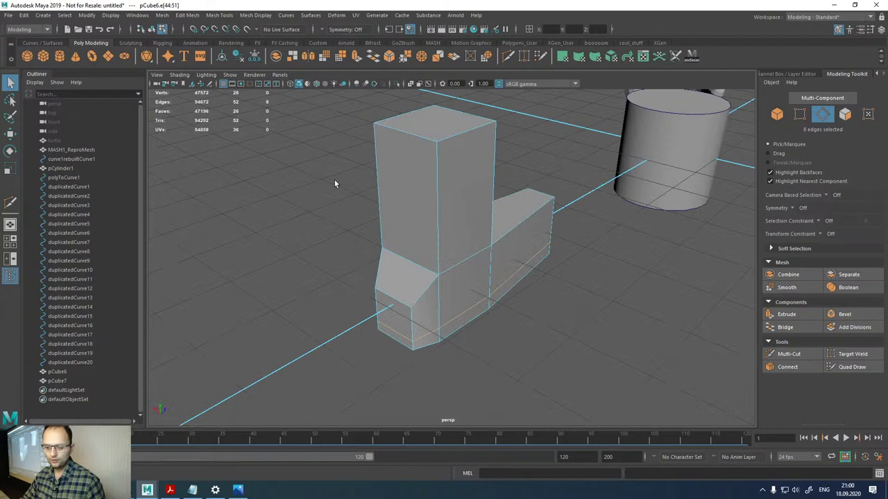
left_click(86, 16)
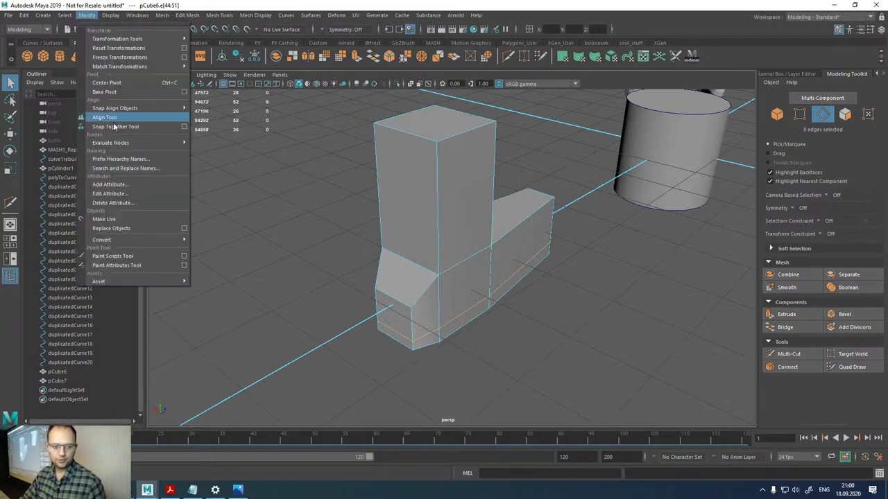
mouse_move(106, 240)
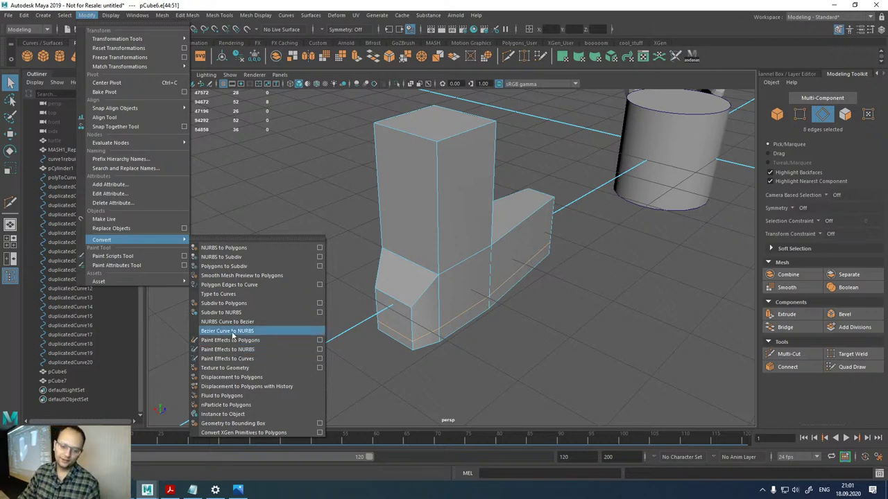
left_click(247, 286)
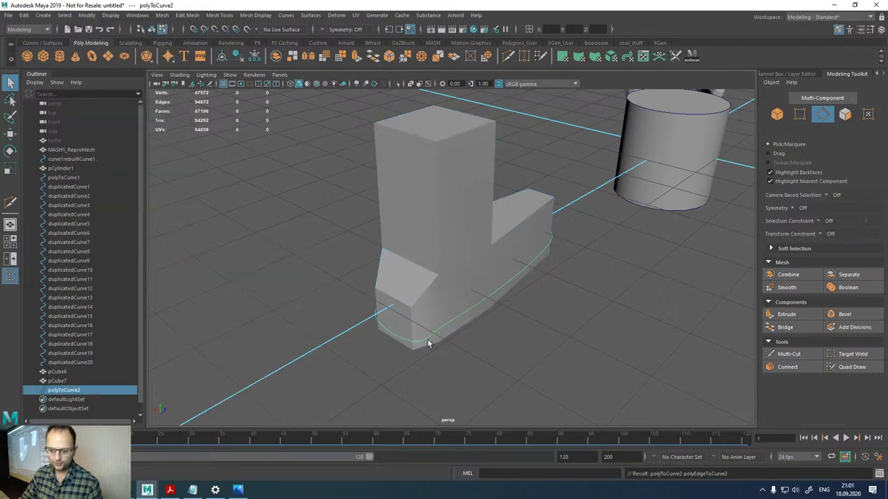
left_click_drag(428, 344, 566, 288, "alt")
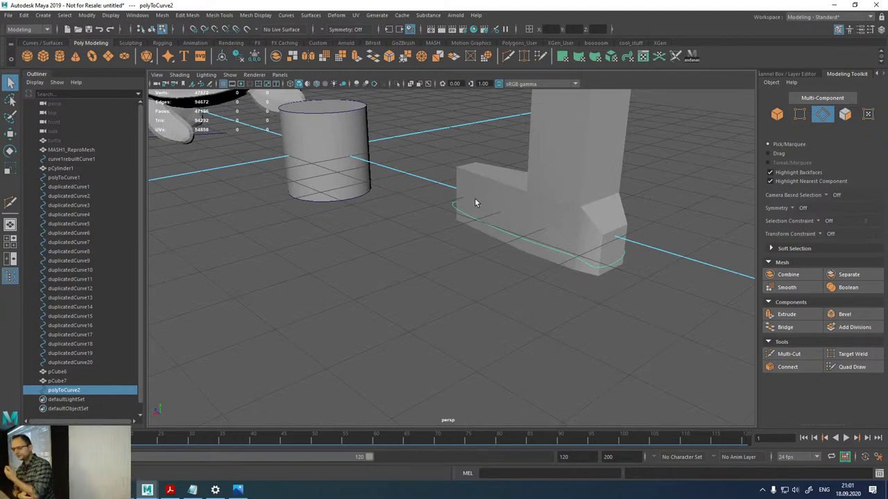
- Start a new scene without saving the current one and create a free image plane
key("ctrl+n")
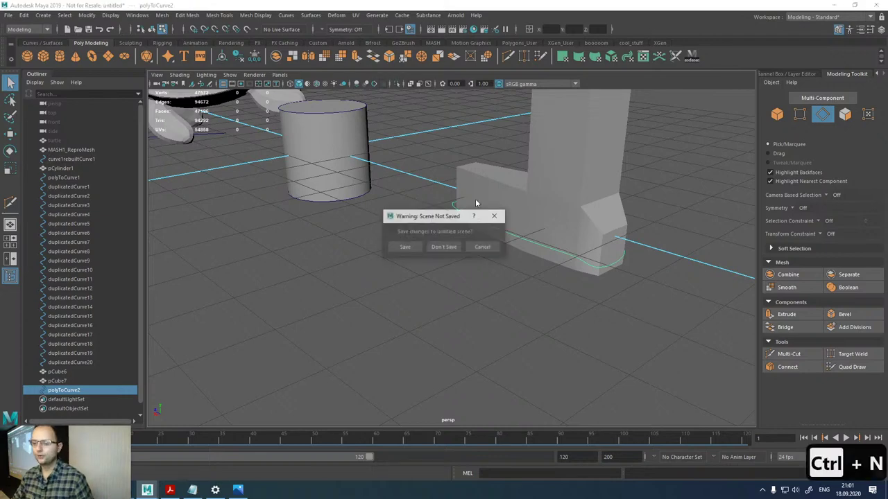
left_click(448, 248)
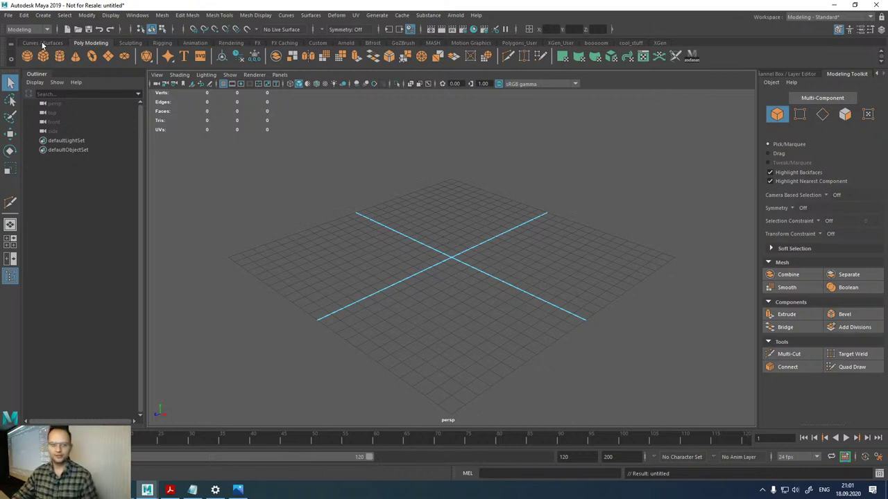
left_click(43, 15)
left_click(74, 142)
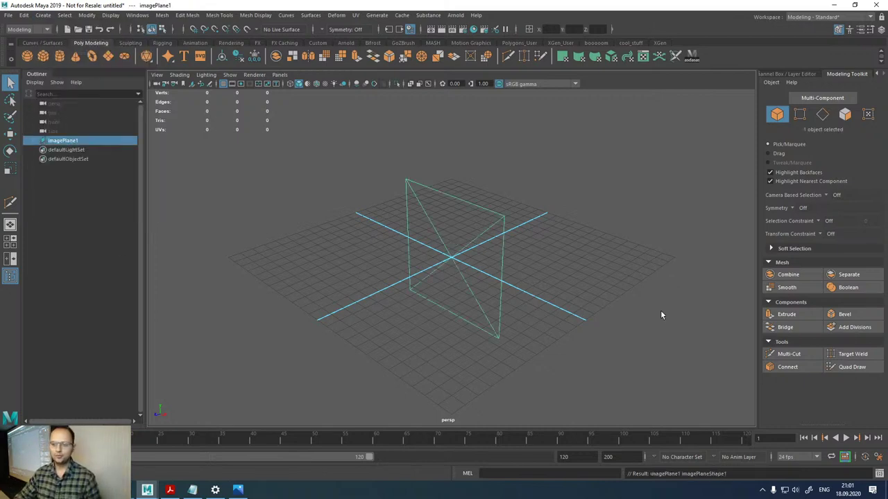
- Show the image plane's attributes and browse for its image file without choosing one
left_click(796, 74)
left_click(768, 74)
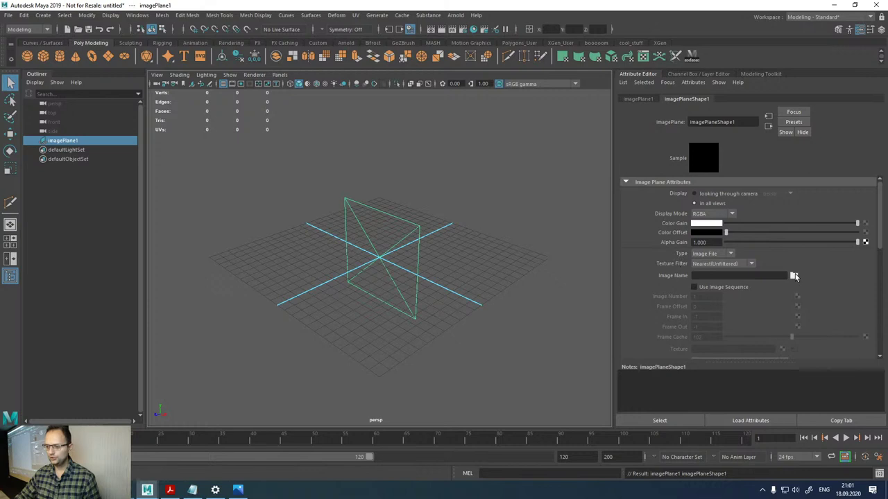
left_click(793, 276)
left_click(553, 103)
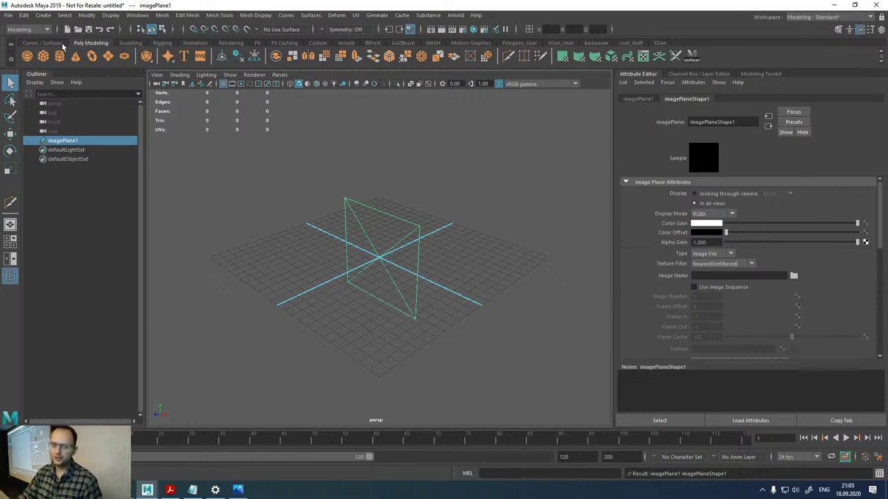
- Create a polygon cube at the origin and build a MASH network from it
left_click(138, 42)
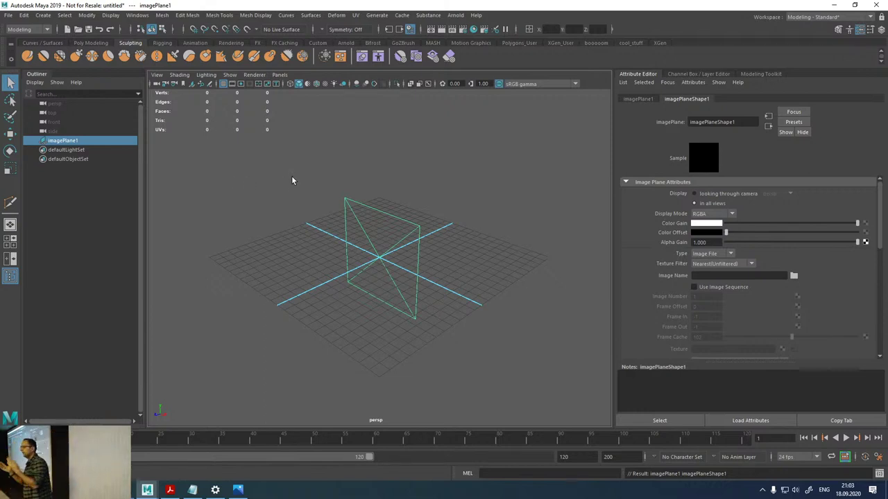
left_click(94, 43)
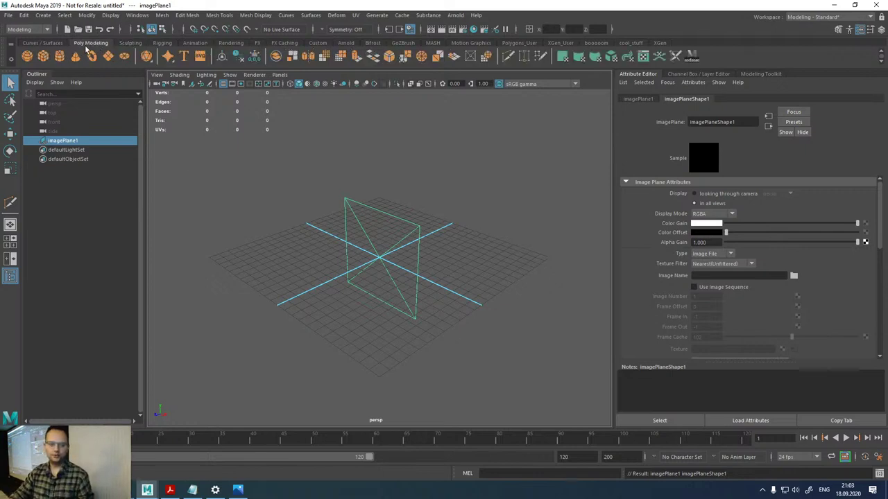
left_click(43, 55)
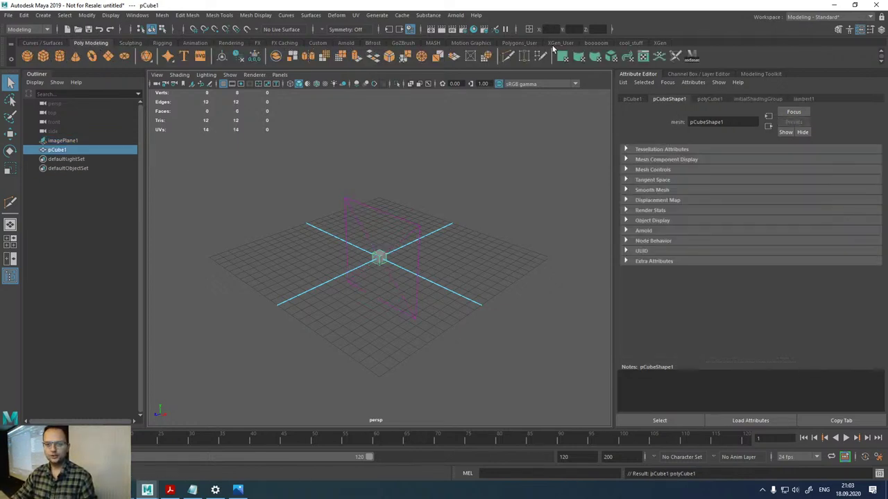
left_click(432, 43)
left_click(27, 56)
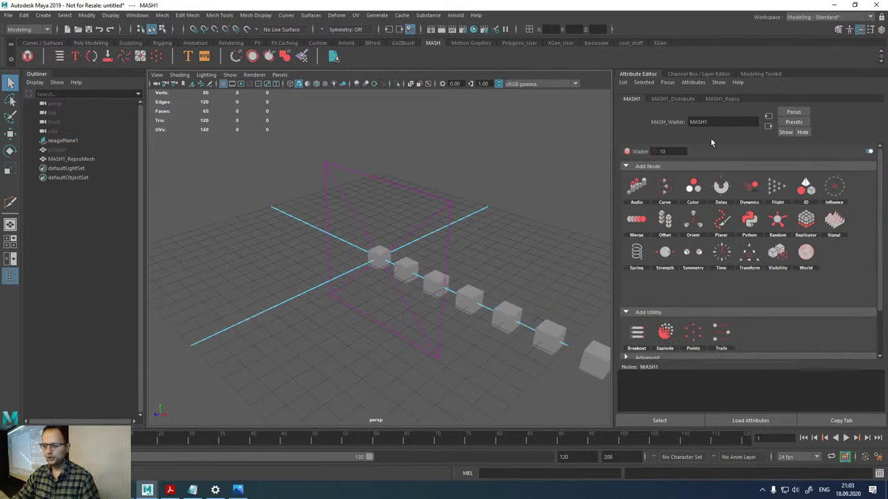
- Review the MASH1 network's Distribute and Repro settings and add an ID node to the network
left_click(719, 100)
left_click(683, 101)
left_click(729, 100)
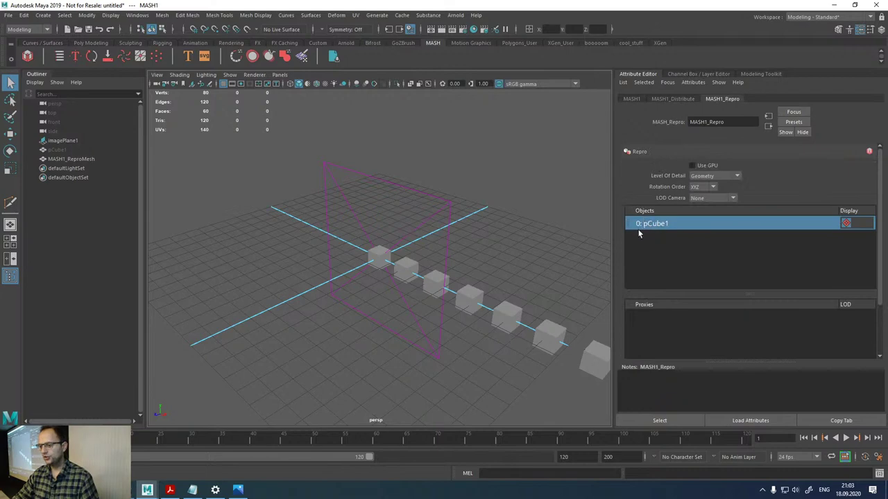
left_click(699, 74)
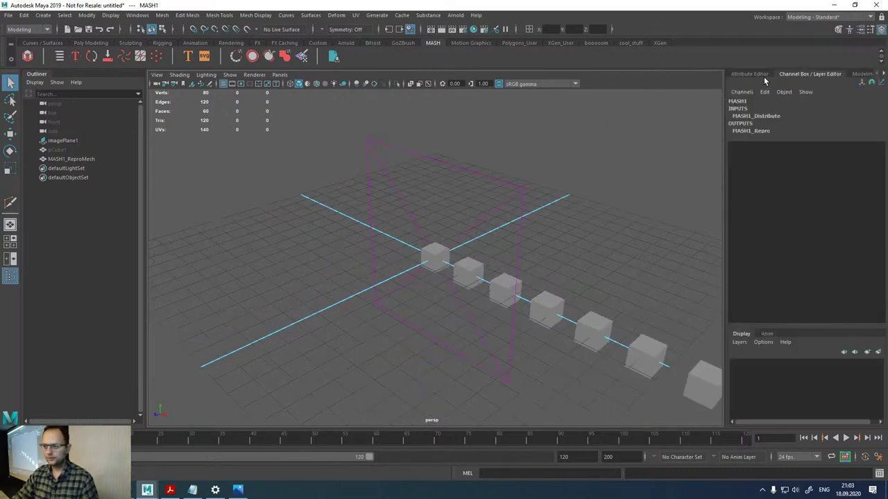
left_click(63, 159)
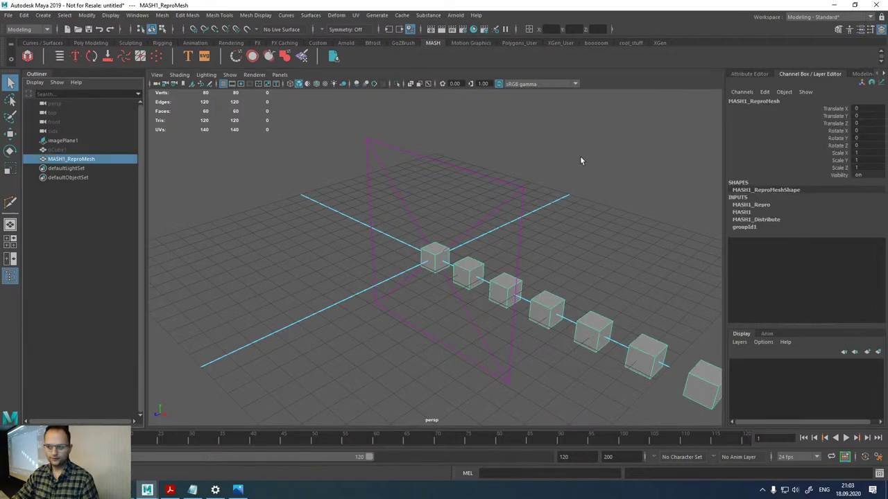
left_click(751, 74)
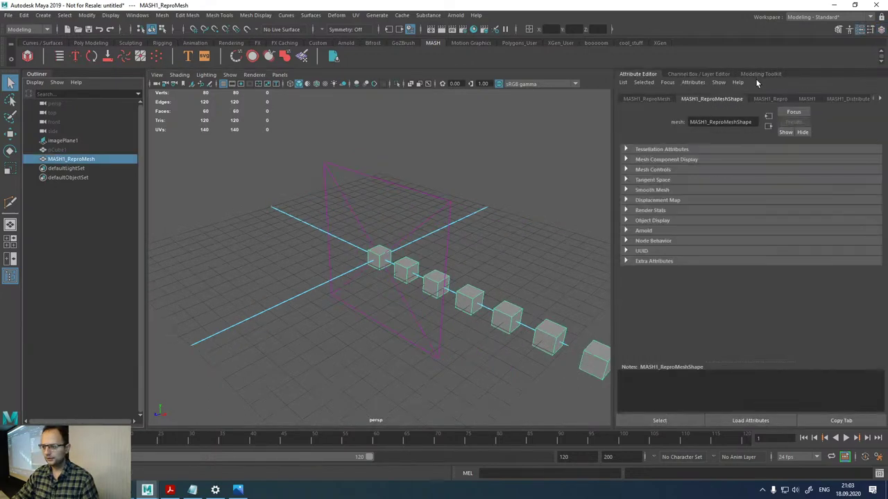
left_click(844, 103)
left_click(801, 100)
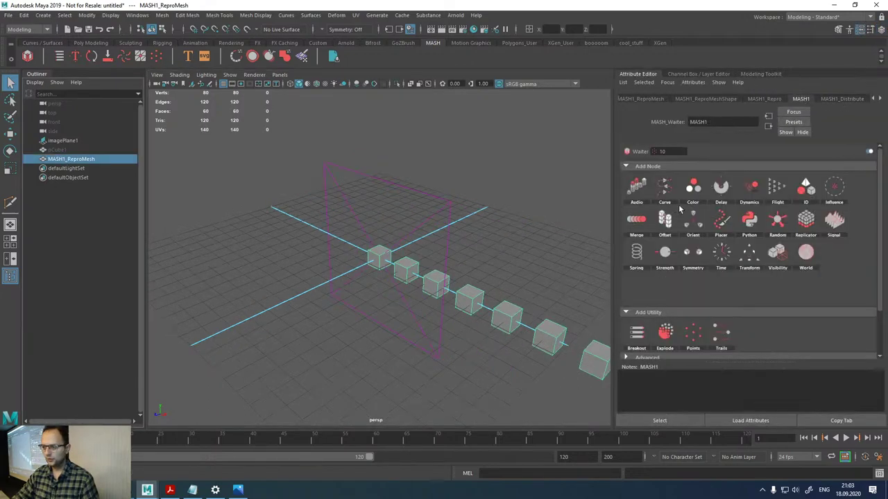
left_click(805, 188)
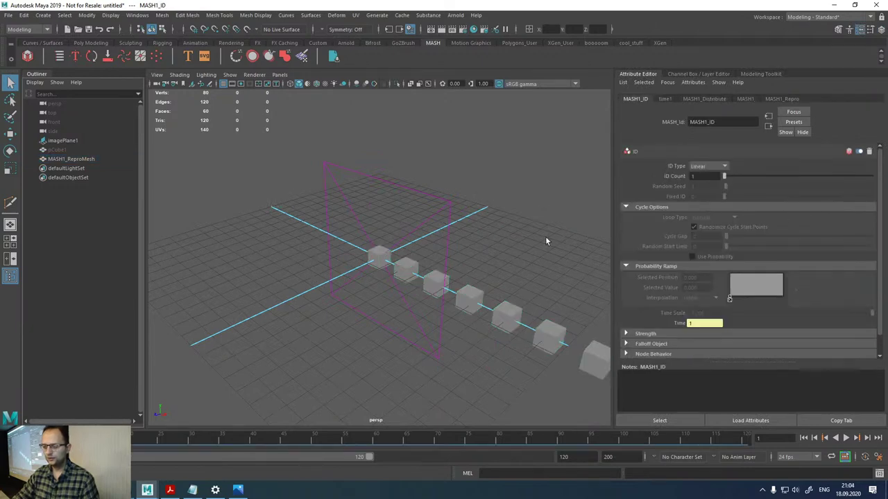
- Create a polygon cone at the origin as a second source object and scale it larger than the cubes
scroll(527, 246, "down", 2)
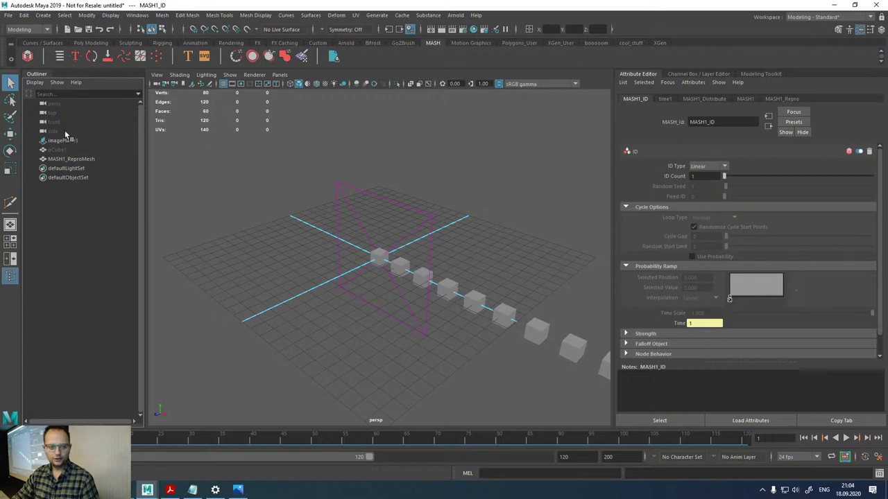
left_click(87, 43)
left_click(58, 57)
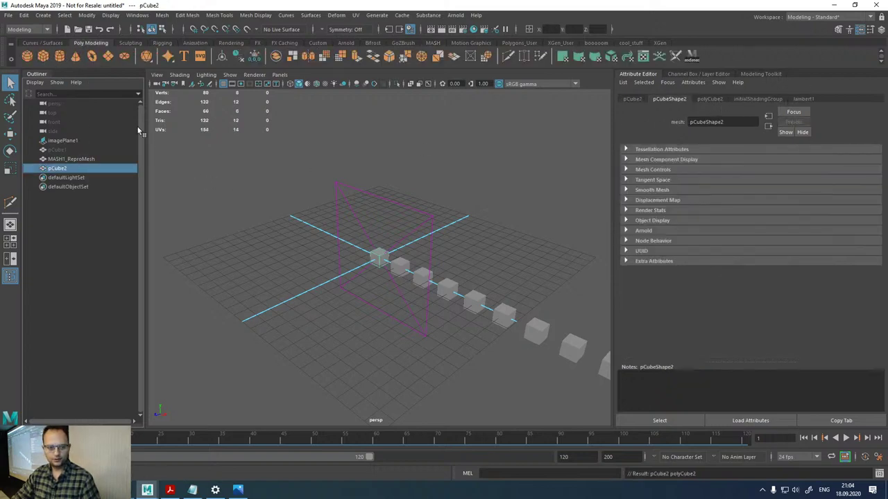
key("Delete")
left_click(75, 57)
key("r")
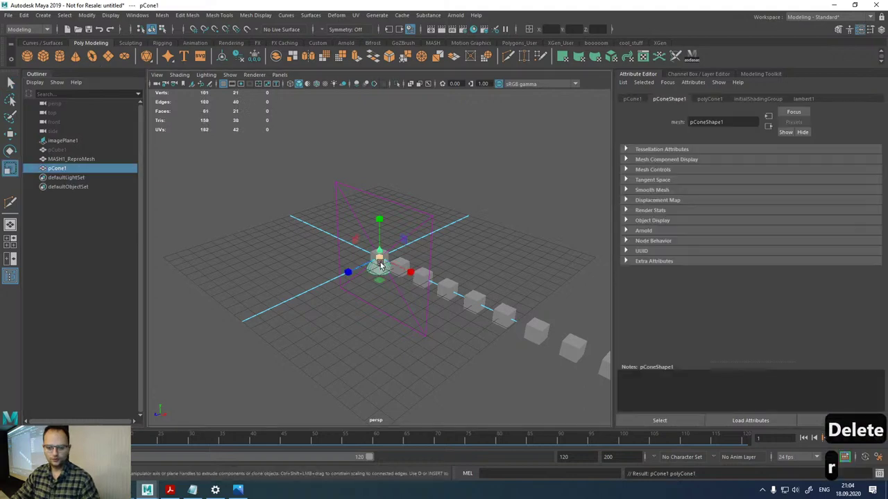
- Set the ID Count of the MASH1_ID node to 3
left_click(77, 159)
left_click(840, 99)
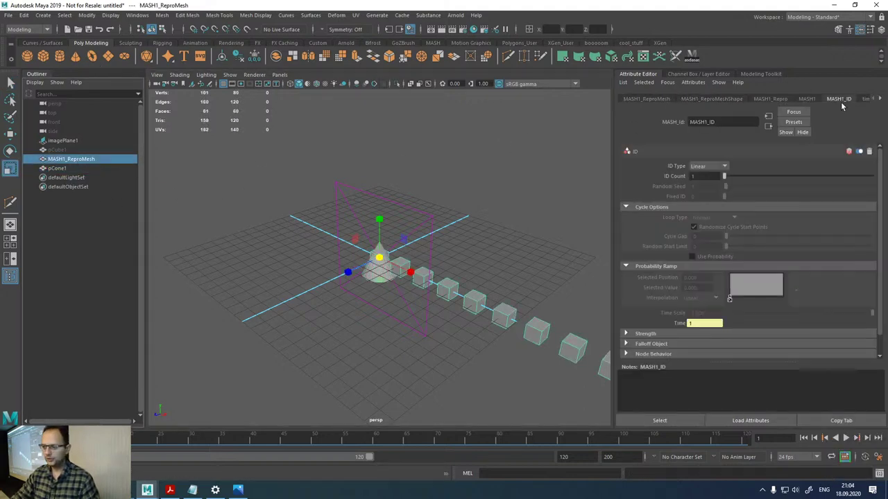
left_click(806, 99)
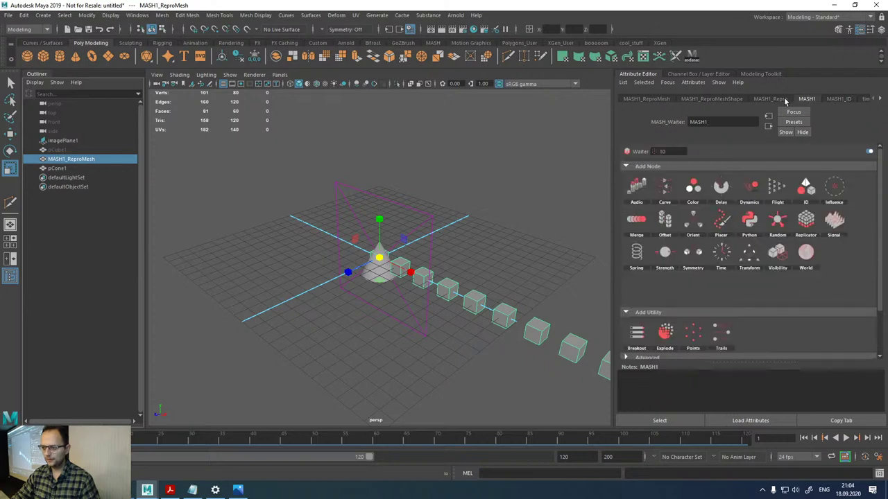
left_click(783, 100)
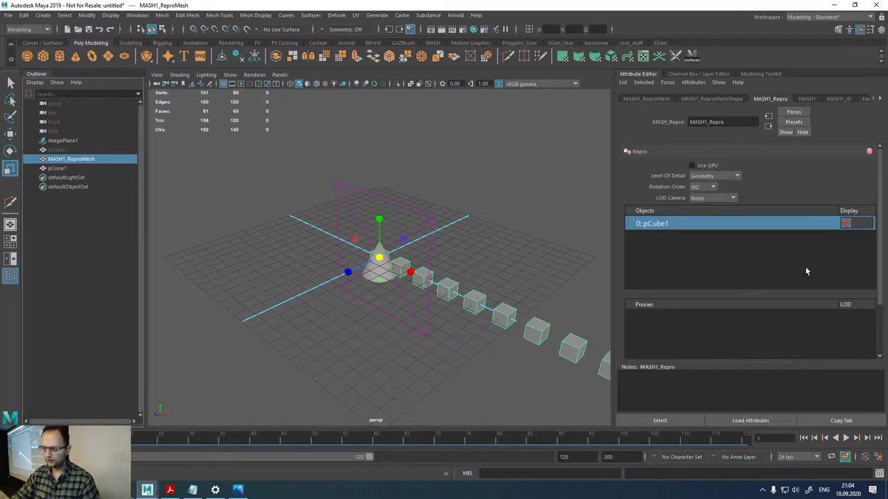
left_click(805, 102)
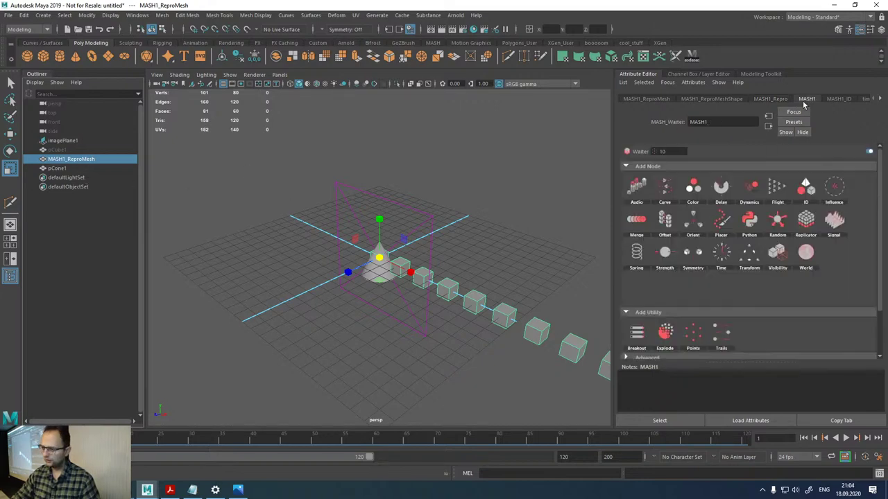
left_click(838, 98)
left_click_drag(726, 177, 730, 180)
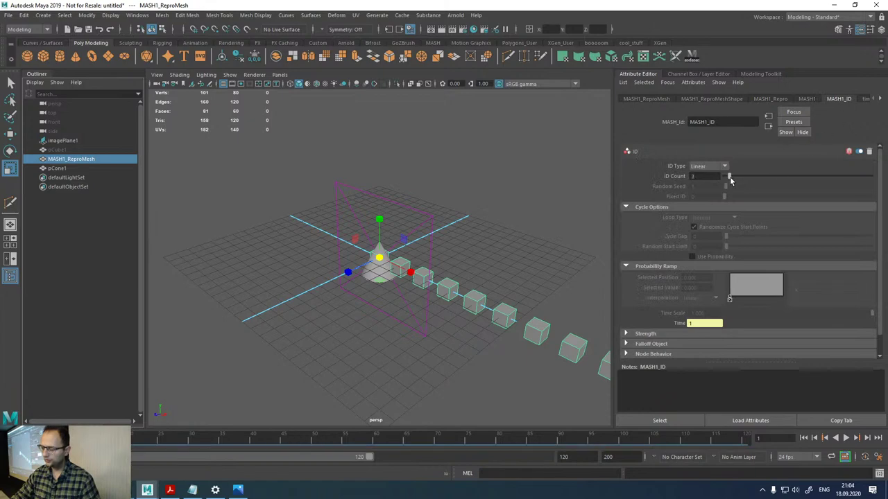
- Add pCone1 as a second object to the Objects list of MASH1_Repro
left_click(807, 99)
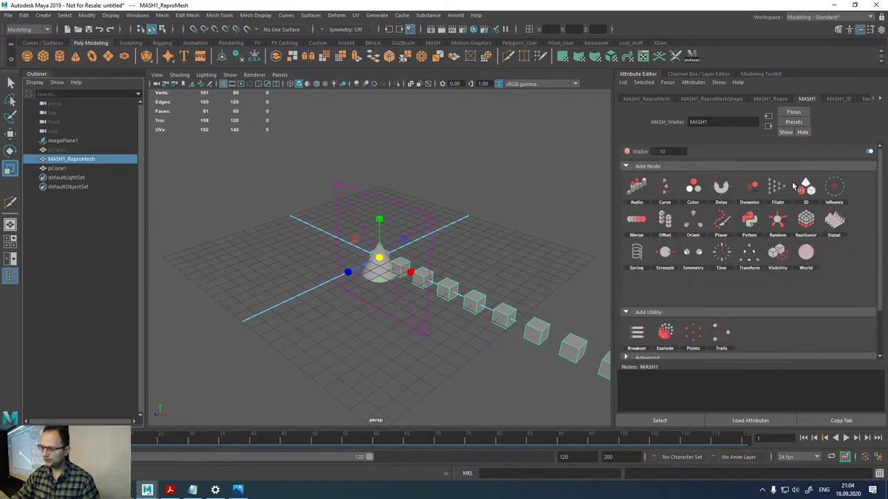
left_click(781, 100)
left_click(839, 99)
left_click(771, 99)
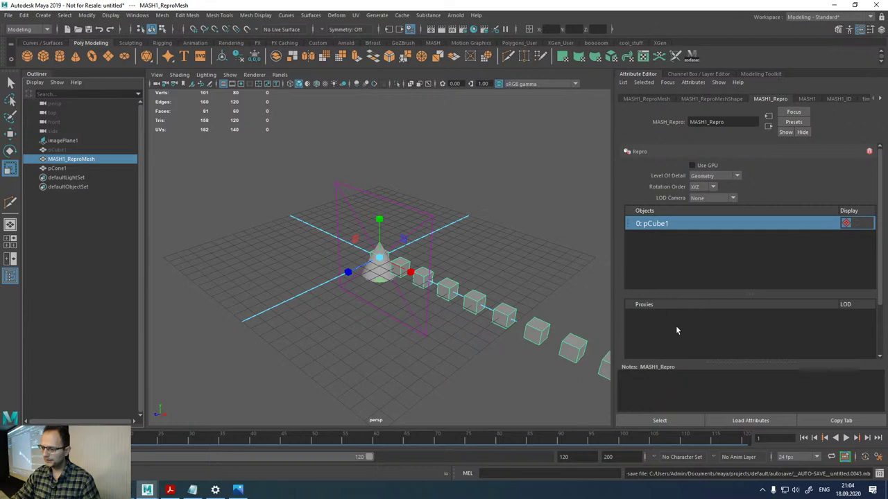
scroll(677, 330, "down", 2)
scroll(677, 330, "up", 2)
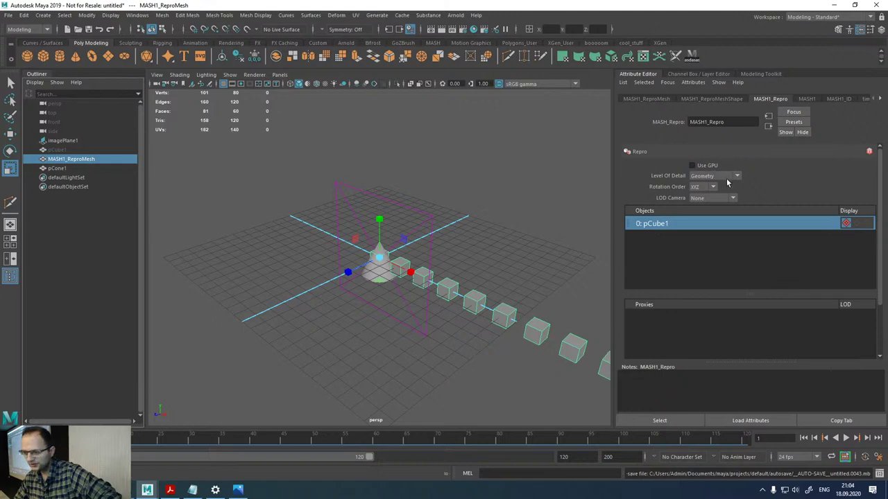
right_click(653, 229)
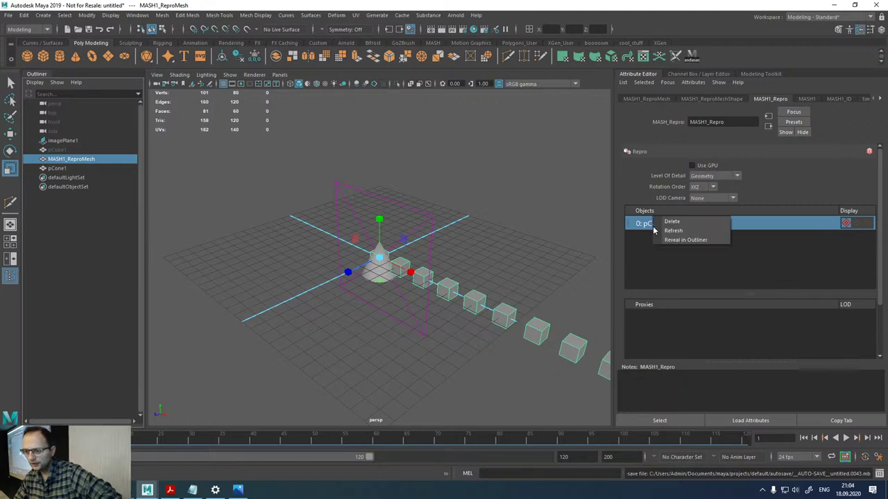
left_click(709, 253)
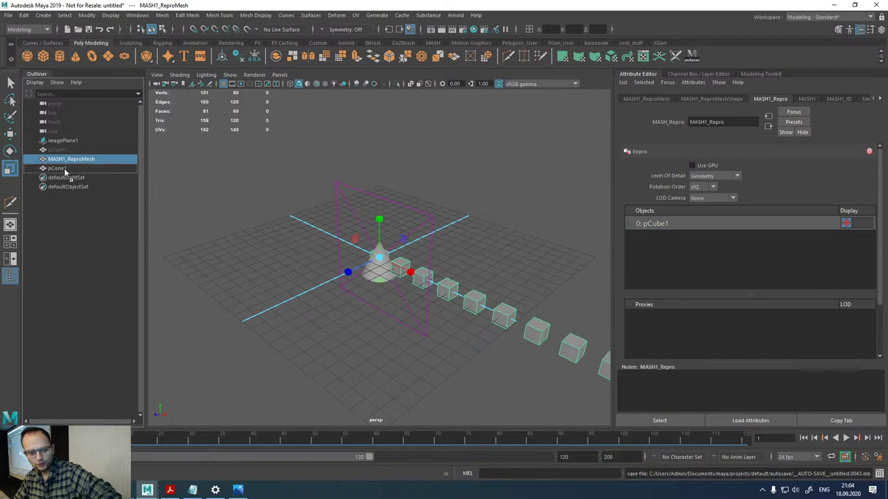
left_click_drag(64, 170, 778, 269)
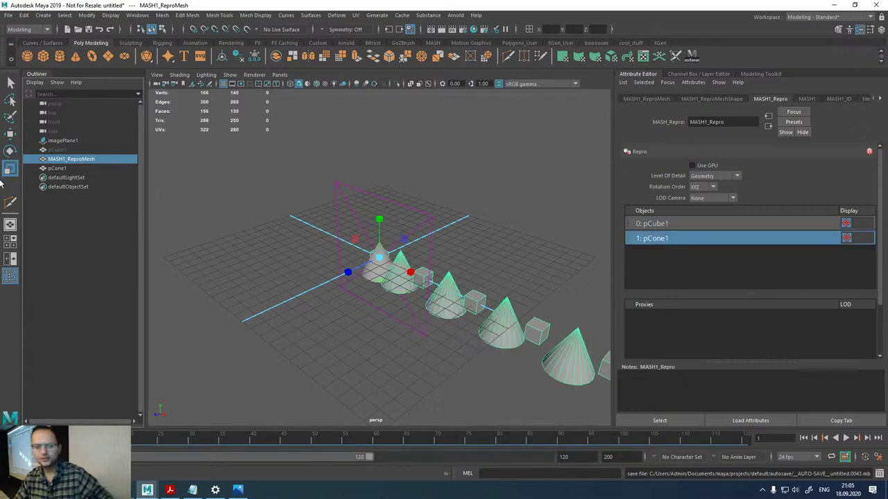
- Examine the source cone's attributes and the object entries of the MASH1_Repro node
left_click(65, 169)
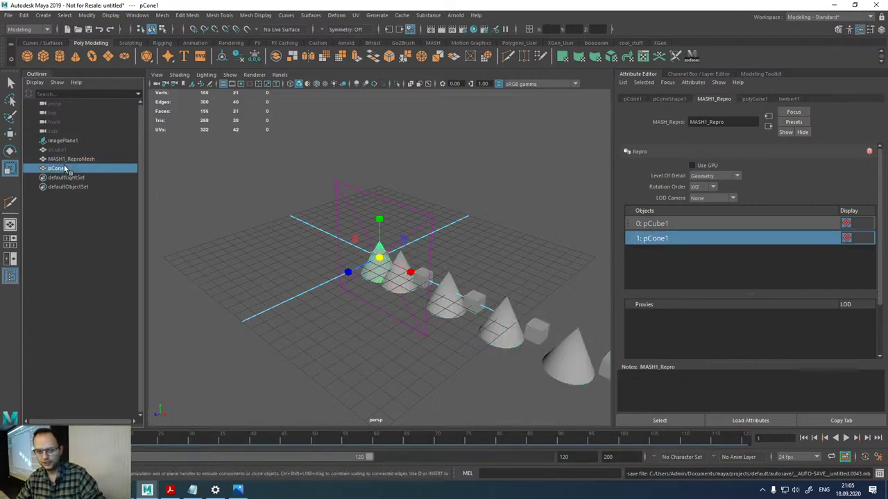
left_click(678, 223)
left_click(663, 237)
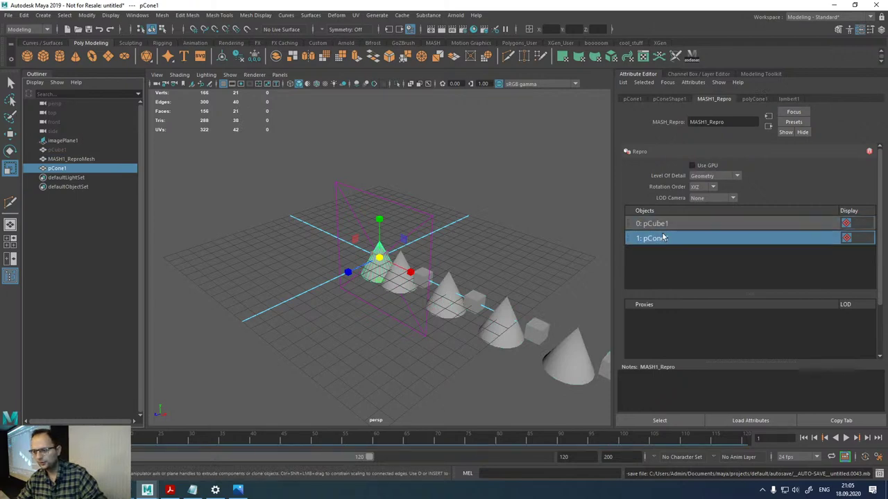
left_click(754, 99)
left_click(779, 99)
left_click(718, 100)
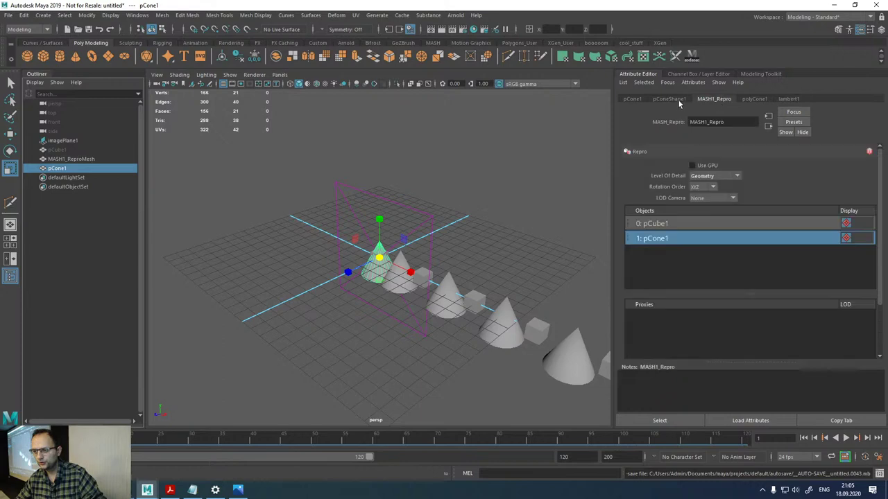
left_click(669, 99)
left_click(70, 158)
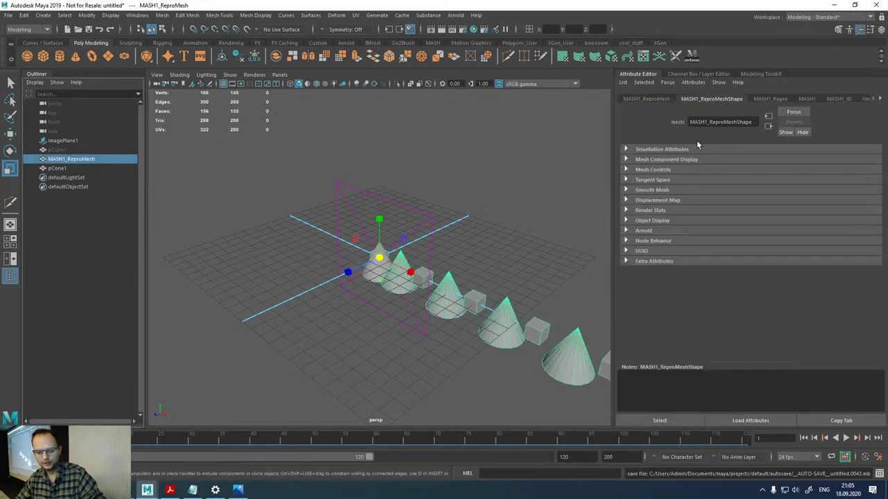
- Hide the original pCone1 so that only the MASH copies show, and select MASH1_ReproMesh
left_click(69, 169)
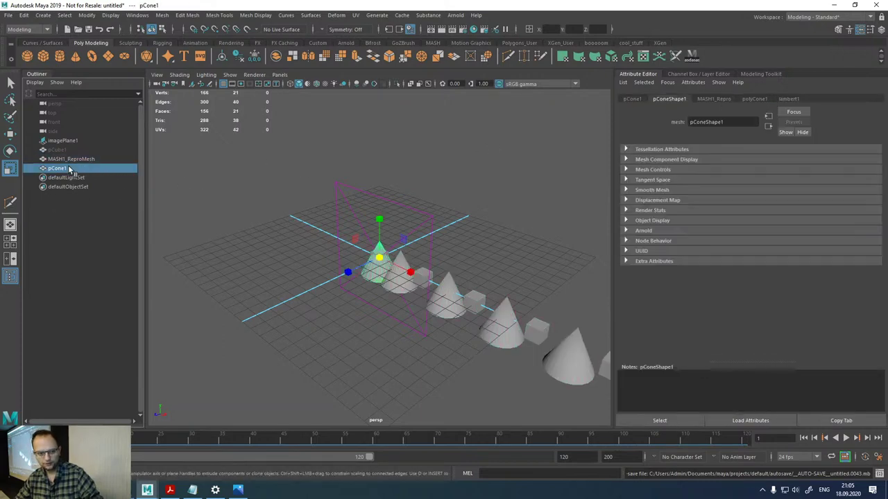
key("h")
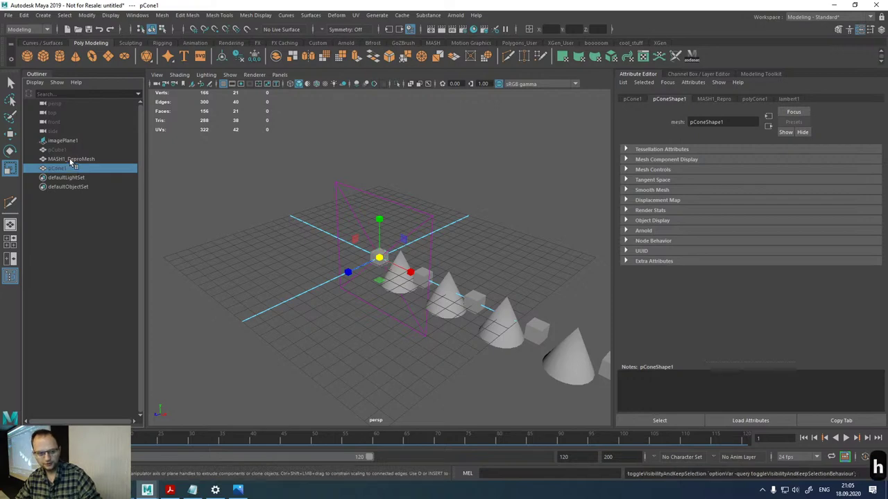
left_click(71, 159)
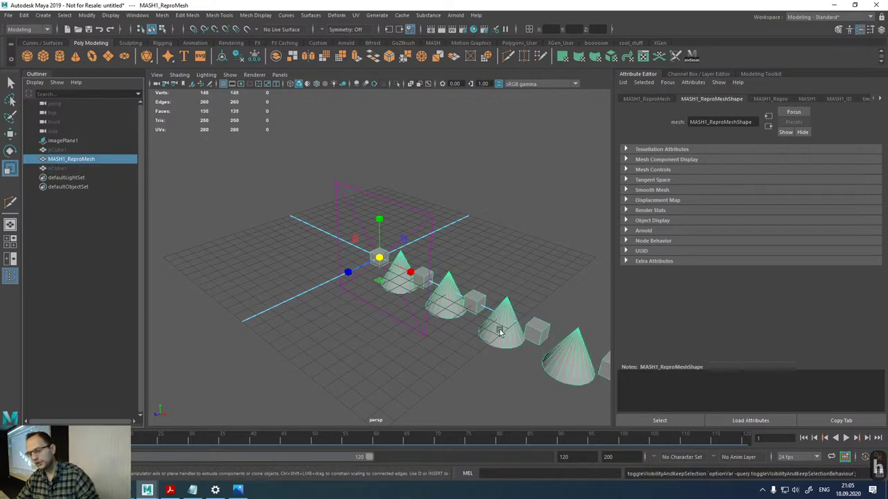
left_click_drag(500, 331, 527, 277, "alt")
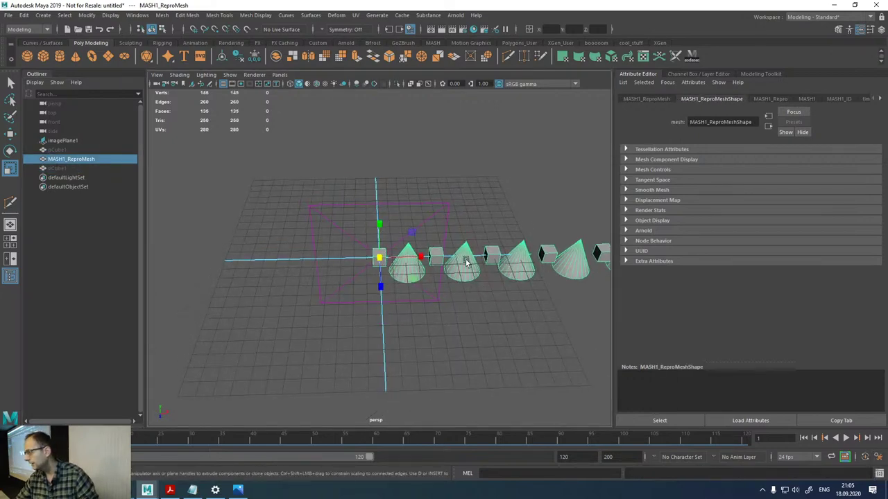
- Unhide the original pCube1 that feeds the MASH network
left_click(102, 150)
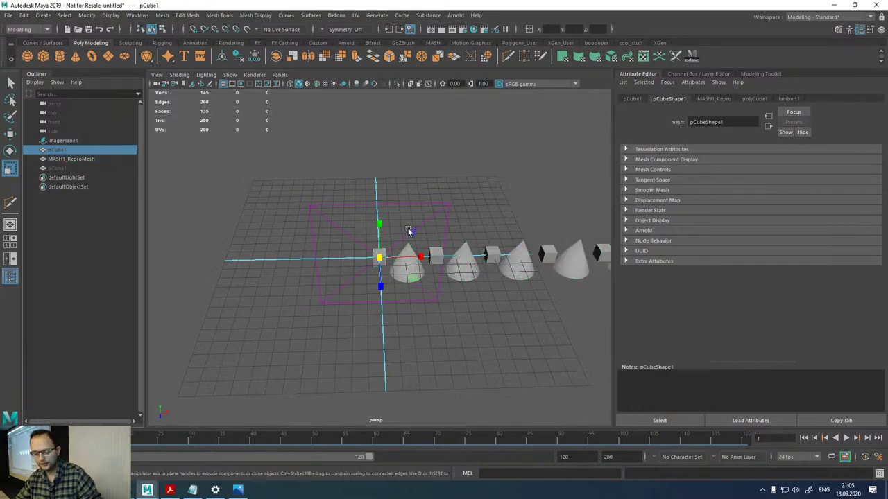
key("h")
scroll(416, 178, "up", 3)
- Extrude the source cube's top face, shift it sideways by about 5.4 units, and undo the shift
left_click(416, 178)
left_click(382, 244)
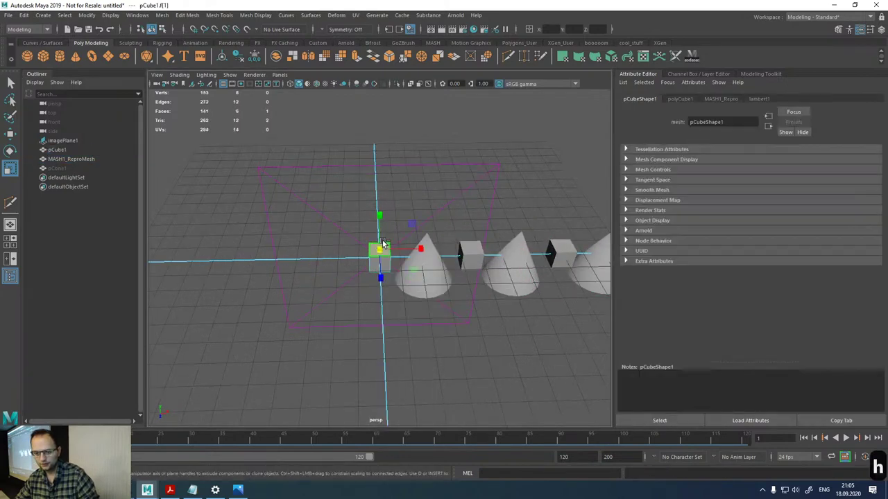
key("ctrl+e")
left_click_drag(378, 202, 447, 185)
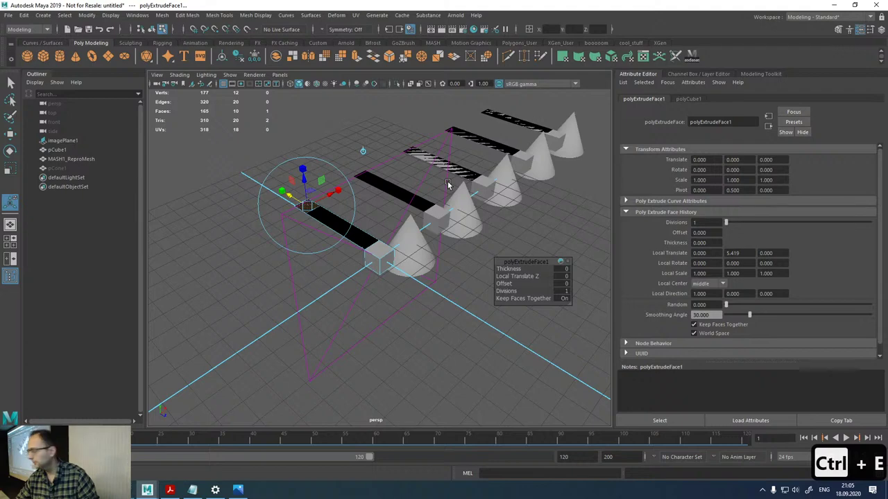
key("ctrl+z")
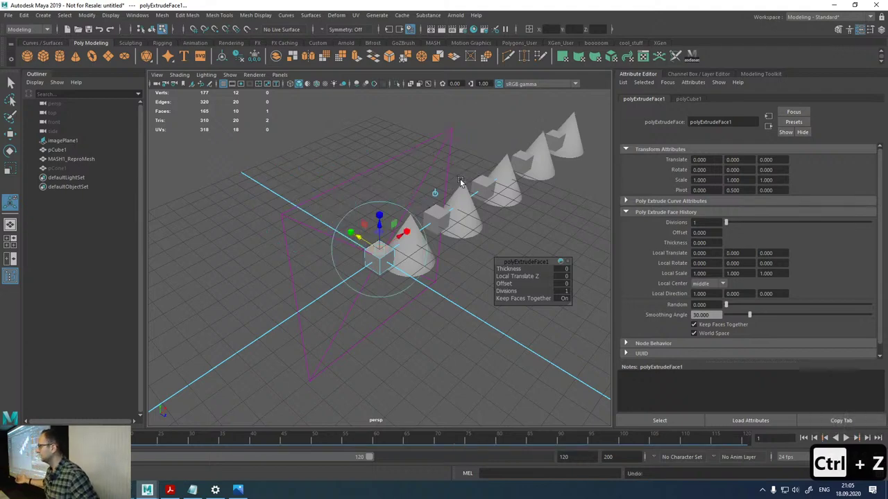
key("Escape")
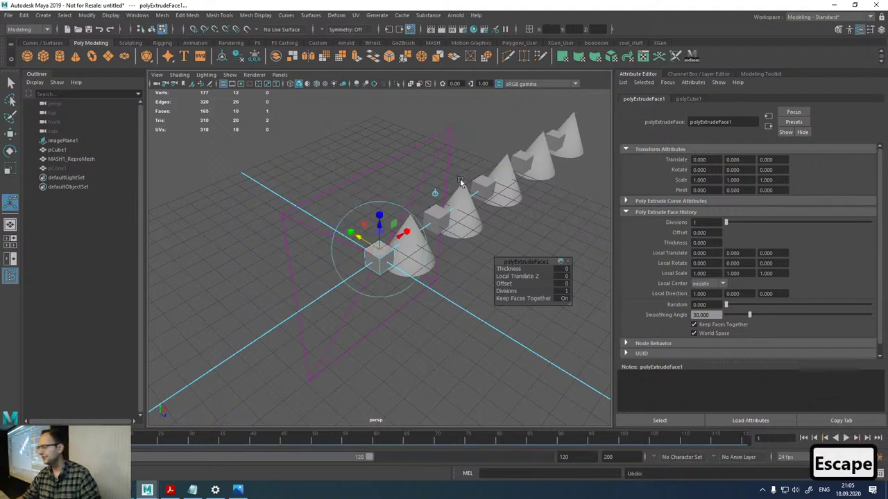
- Leave the extrude on the source cube pCube1, delete the cube, and undo the deletion
left_click(383, 254)
key("q")
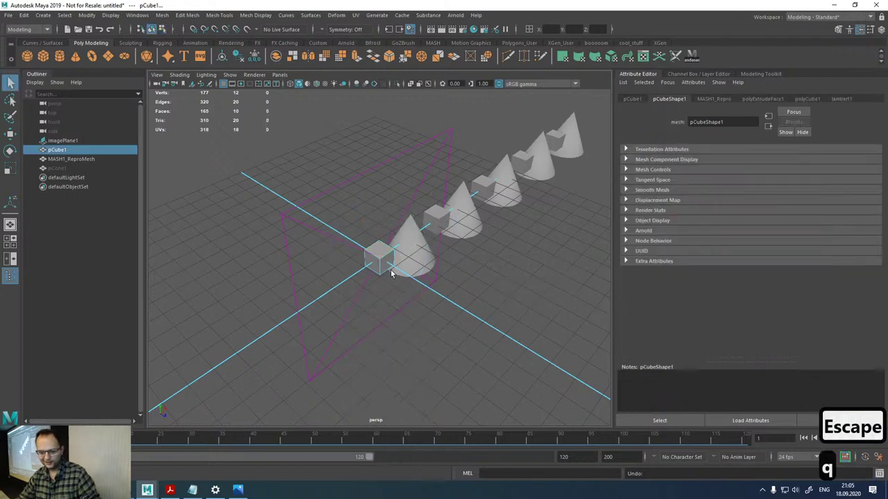
key("Delete")
key("ctrl+z")
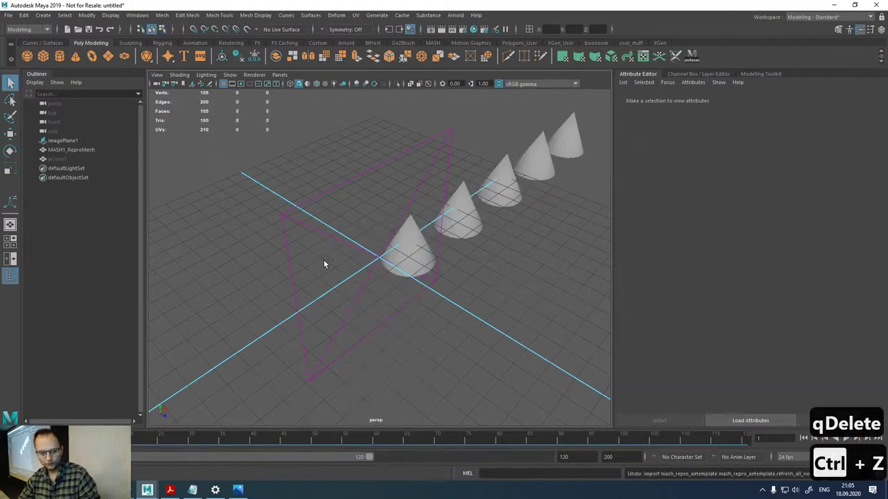
key("ctrl+z")
- Hide the original pCube1 and select MASH1_ReproMesh
key("h")
left_click_drag(478, 312, 182, 211, "alt")
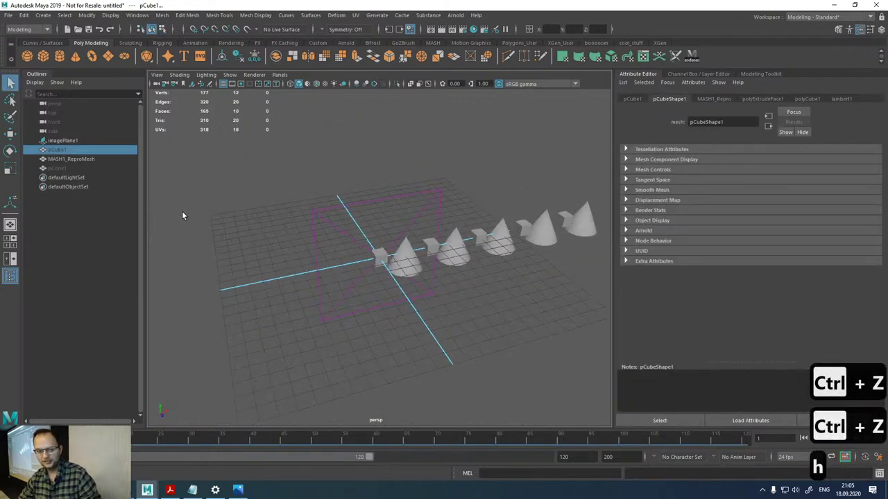
left_click(70, 159)
- Set the MASH1_ID node's ID Type to Random, with an ID Count of 6 and a Random Seed of 29
left_click(787, 101)
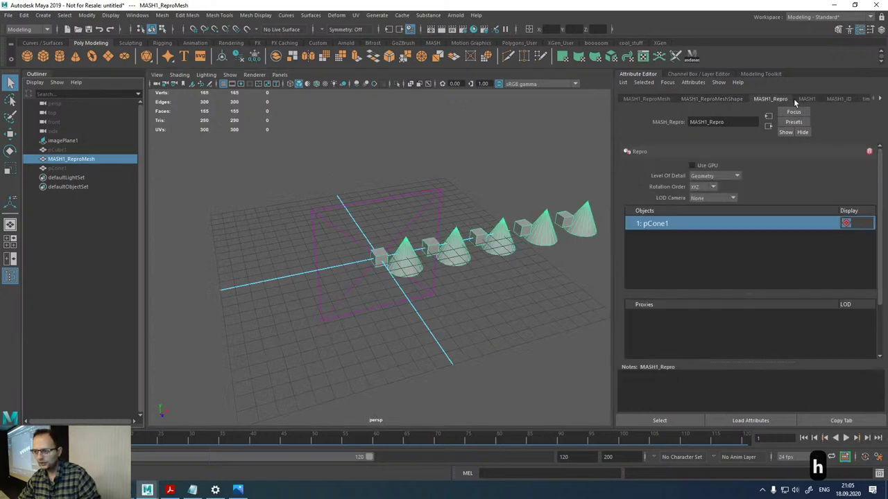
left_click(806, 100)
left_click(837, 99)
left_click(708, 166)
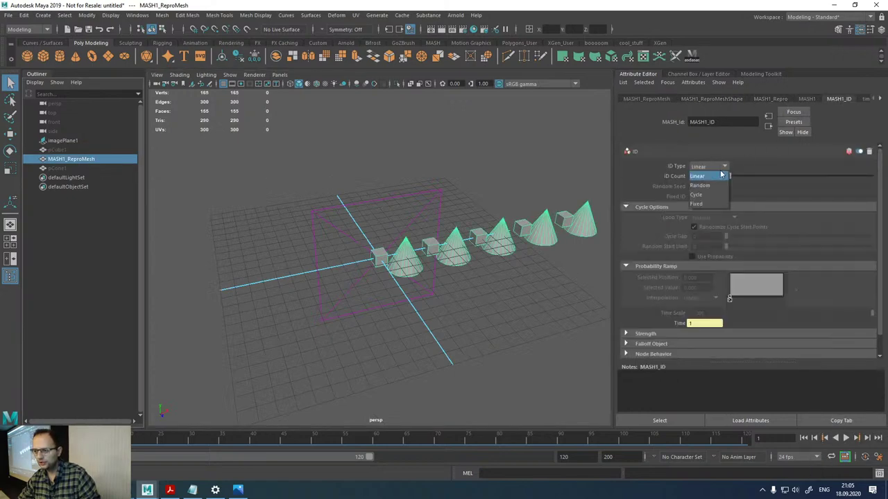
left_click(704, 179)
mouse_move(728, 177)
left_mouse_down()
mouse_move(749, 177)
mouse_move(741, 189)
mouse_move(766, 188)
left_mouse_up()
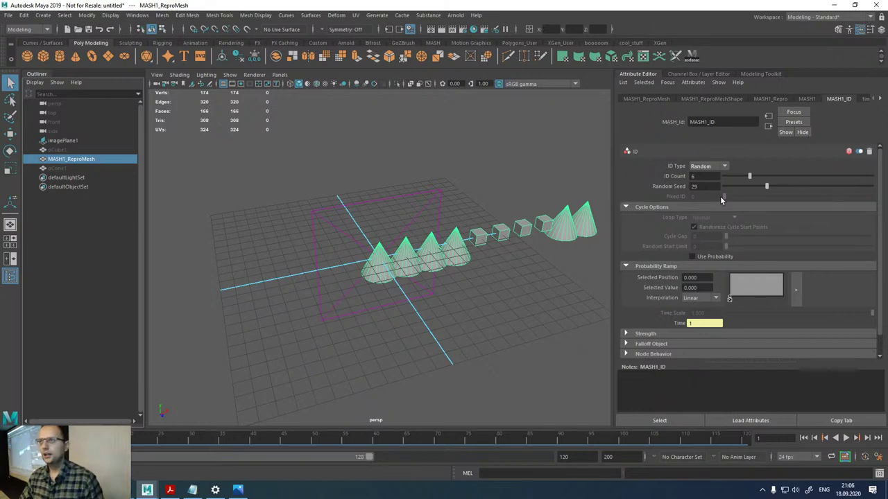
- Clear the selection and start a new empty scene
right_click_drag(422, 251, 464, 203)
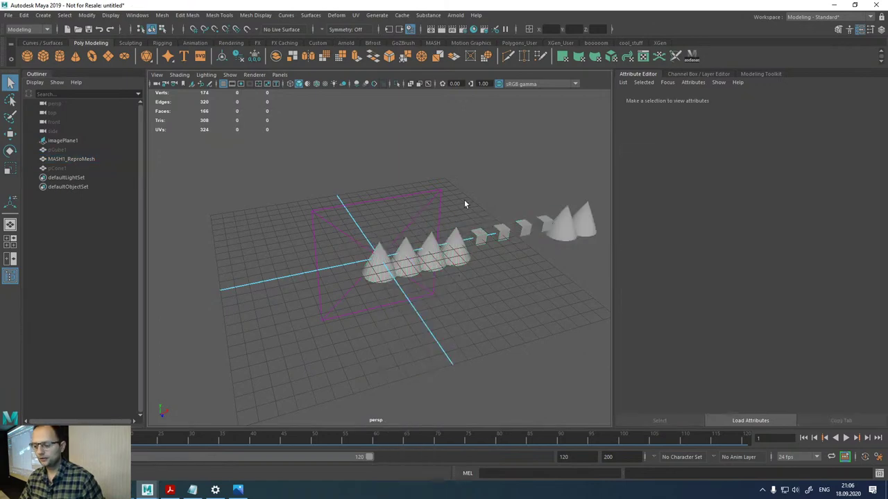
key("ctrl+n")
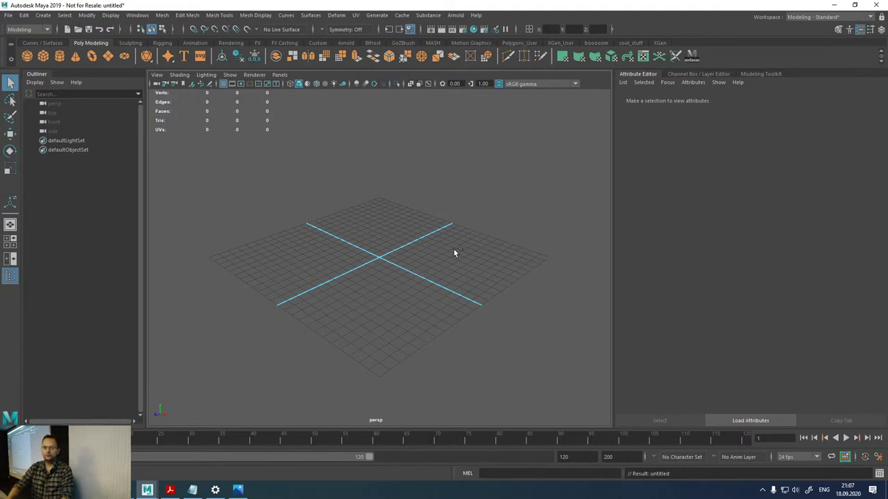
- Switch to Chrome, search Google for "3dex", and open the 3dEx YouTube channel
mouse_move(123, 490)
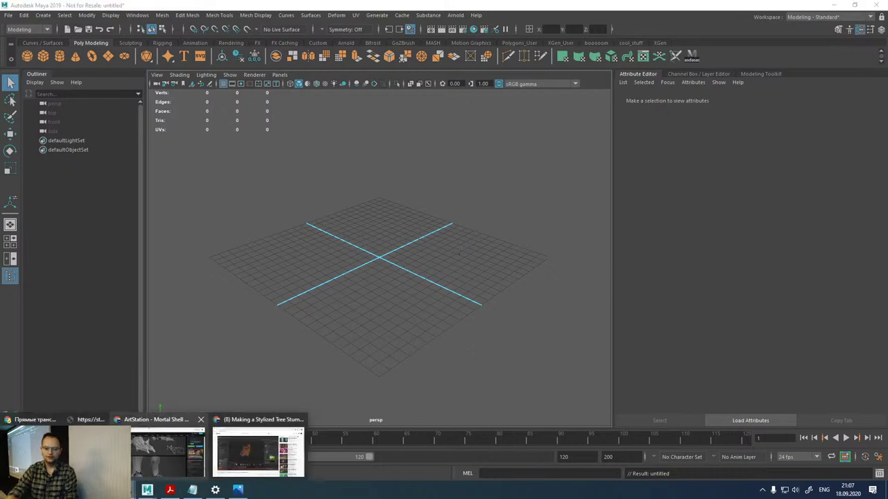
left_click(167, 450)
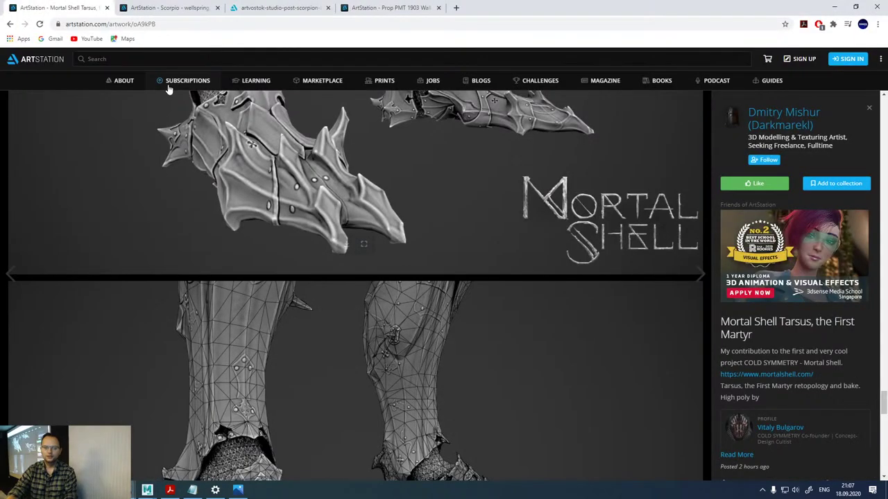
left_click(205, 23)
key("ctrl+a")
key("BackSpace")
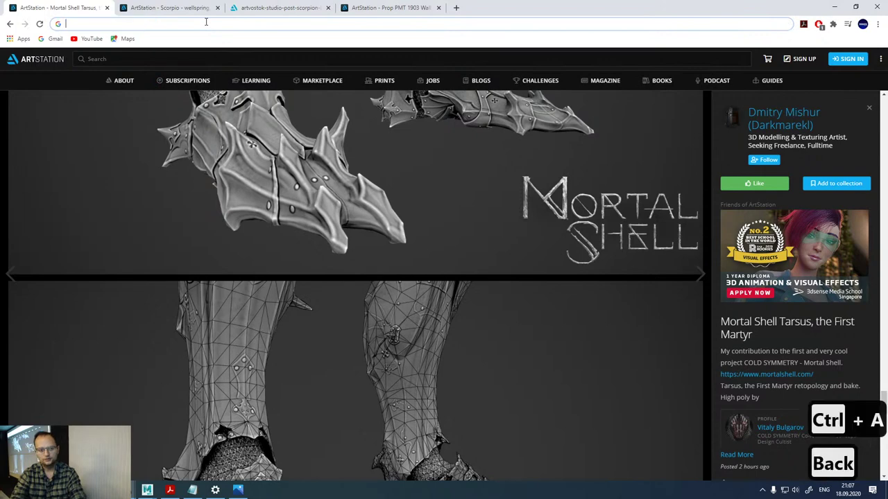
type("3dex")
key("Return")
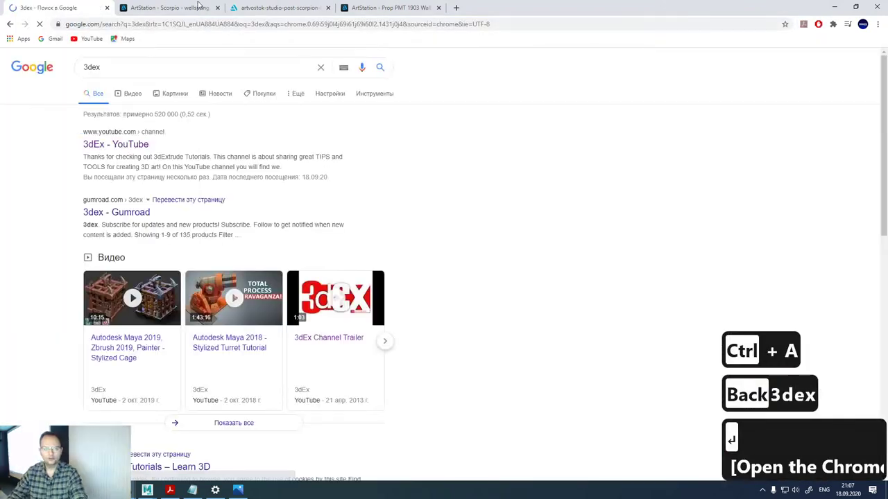
left_click(130, 145)
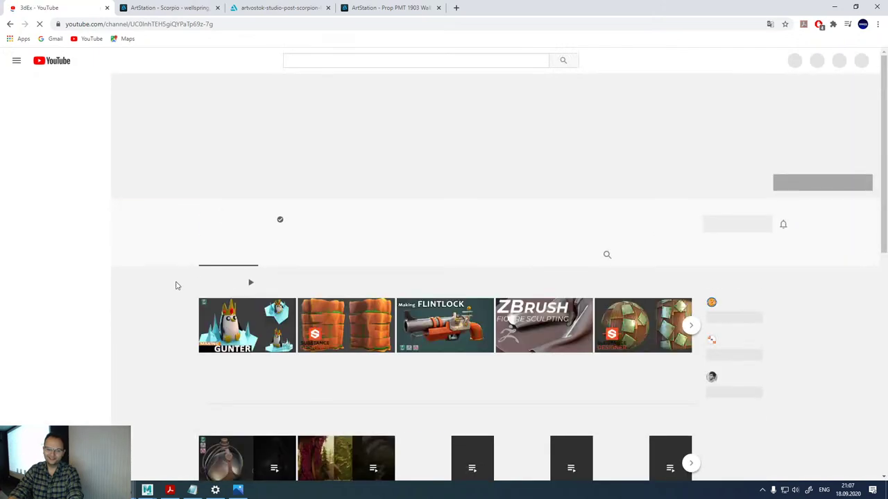
- Search YouTube for "wizix", view the results, and return to the 3dEx channel page
left_click(358, 62)
type("w")
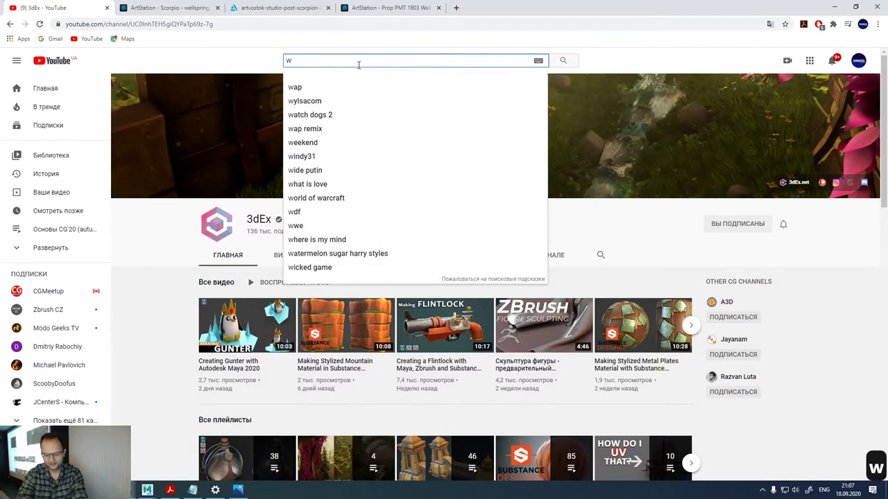
type("izix")
key("Return")
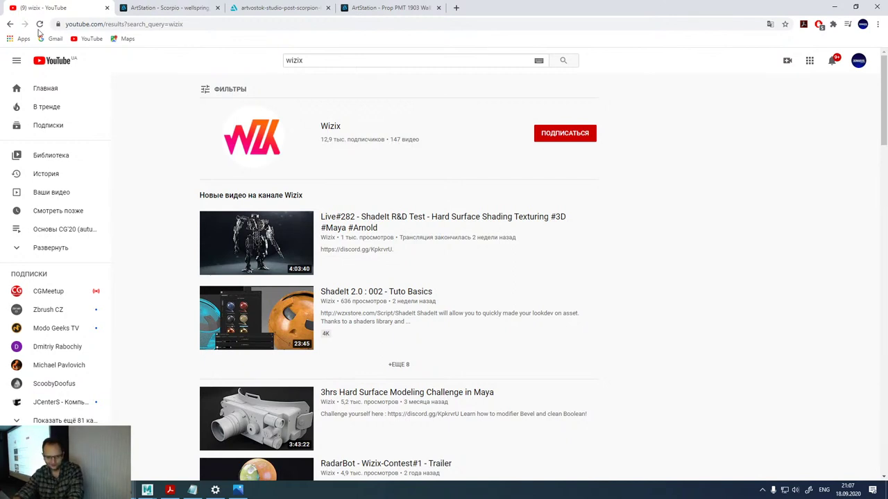
left_click(9, 24)
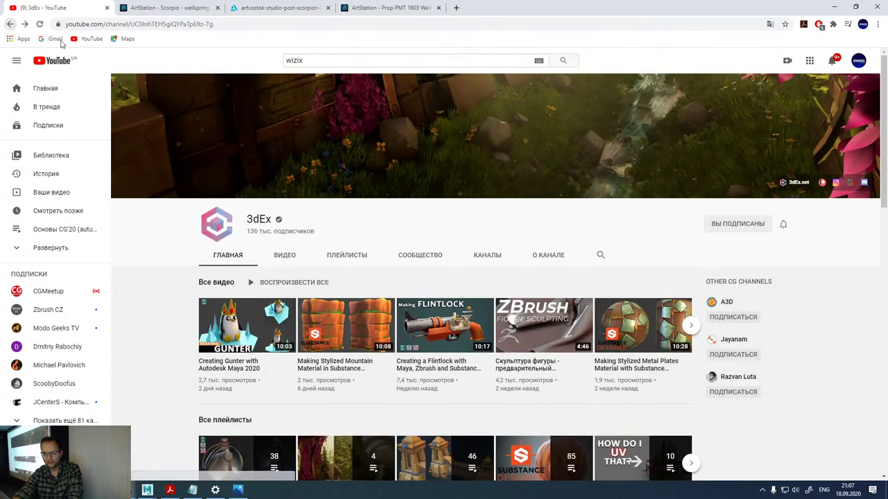
- Play the video "Creating Gunter with Autodesk Maya 2020" and expand it to its full watch page
left_click(286, 320)
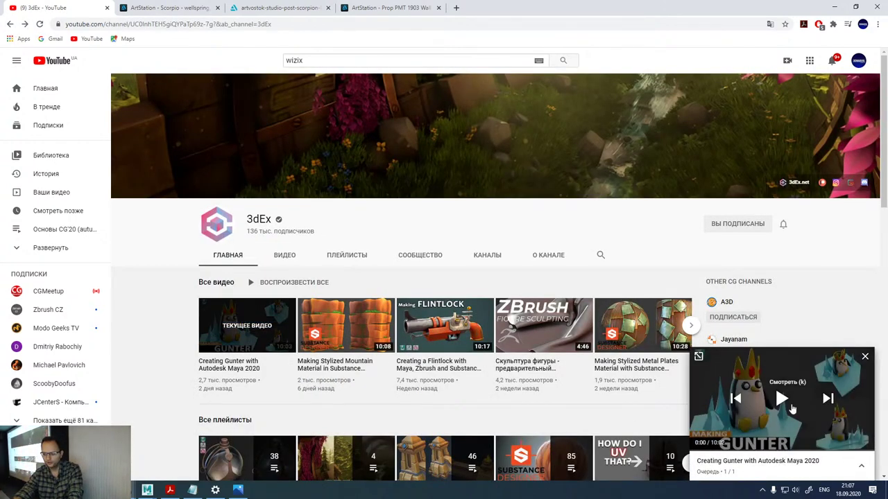
left_click(862, 467)
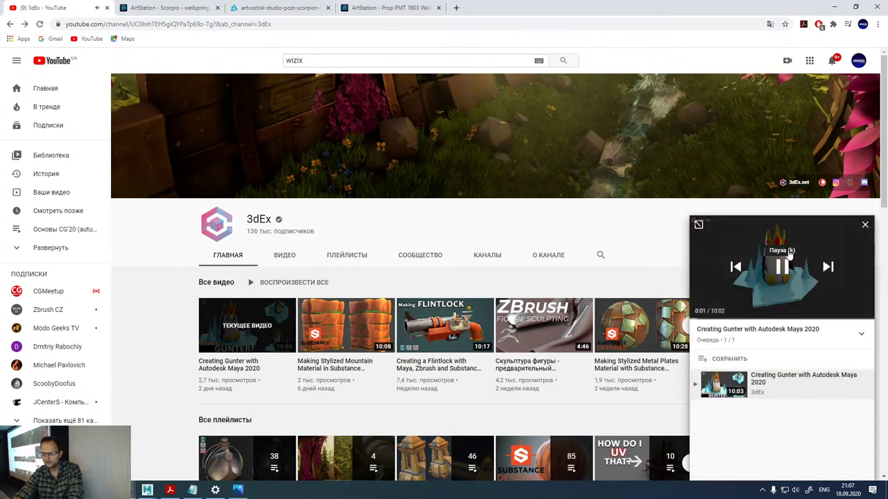
left_click(698, 224)
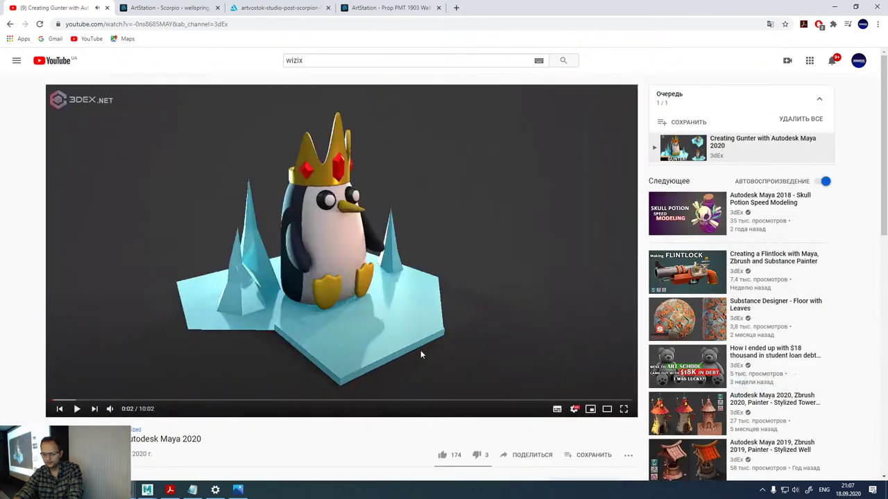
- Mute the Gunter video and skip forward through it to examine the modeling stages
left_click(110, 410)
left_click(269, 302)
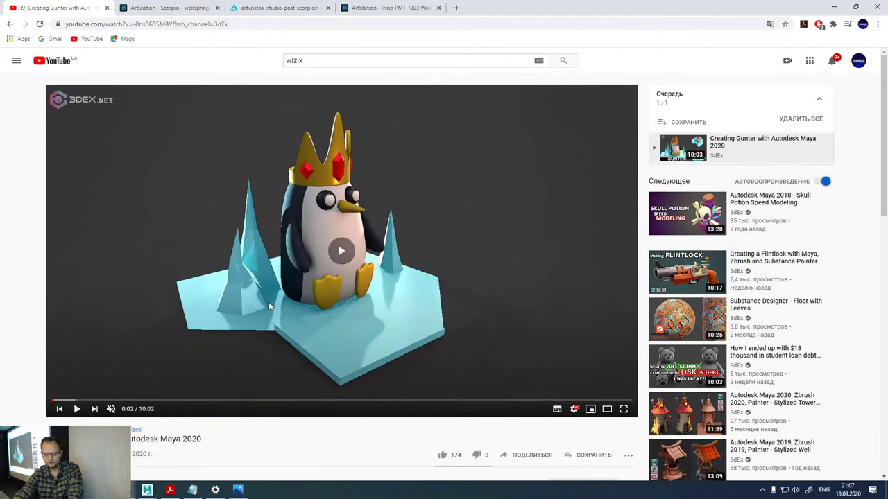
left_click(290, 402)
left_click(341, 402)
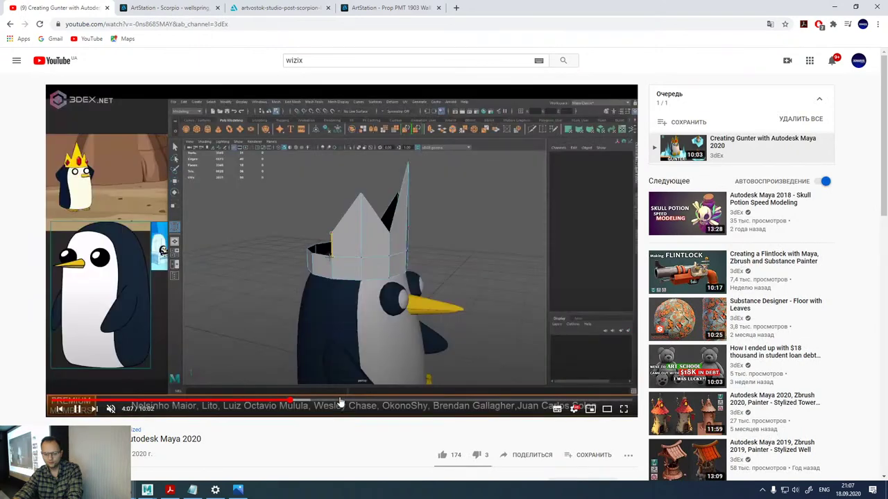
left_click(385, 402)
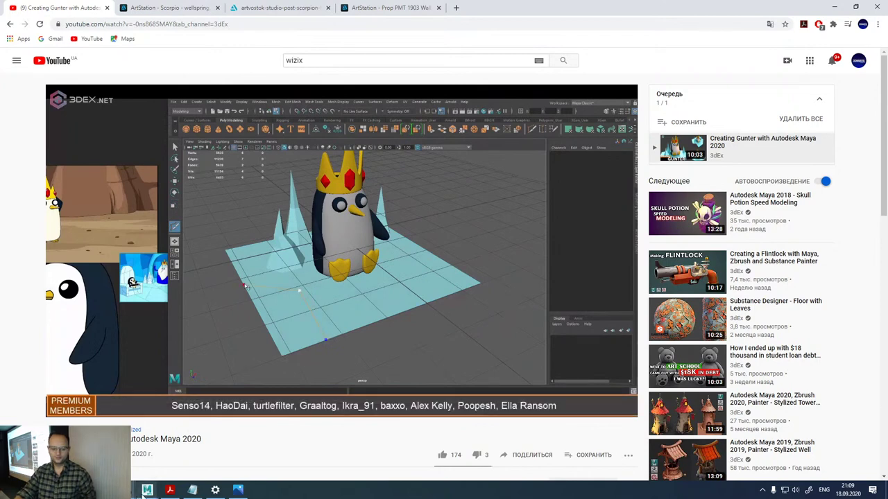
- Switch to the Maya session with the turtle model and close its Create Render Node window
mouse_move(147, 490)
left_click(56, 448)
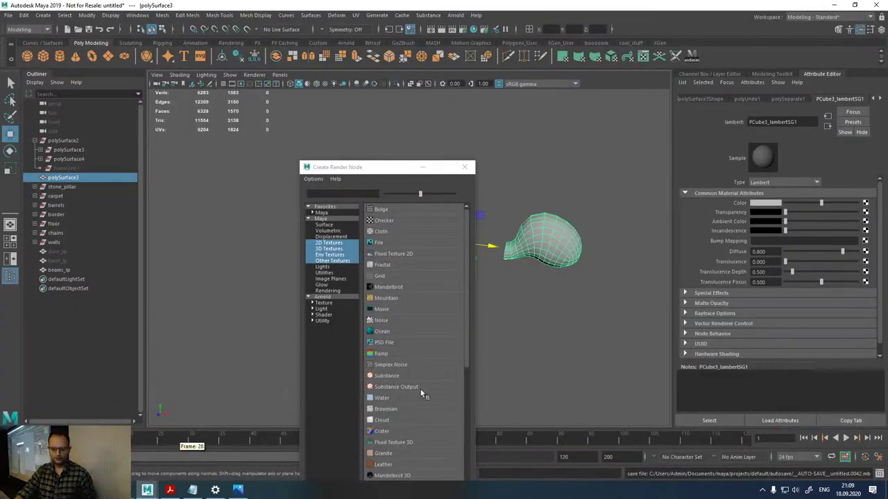
left_click(464, 167)
- Open the Playblast options and examine the available display sizes
right_click(575, 439)
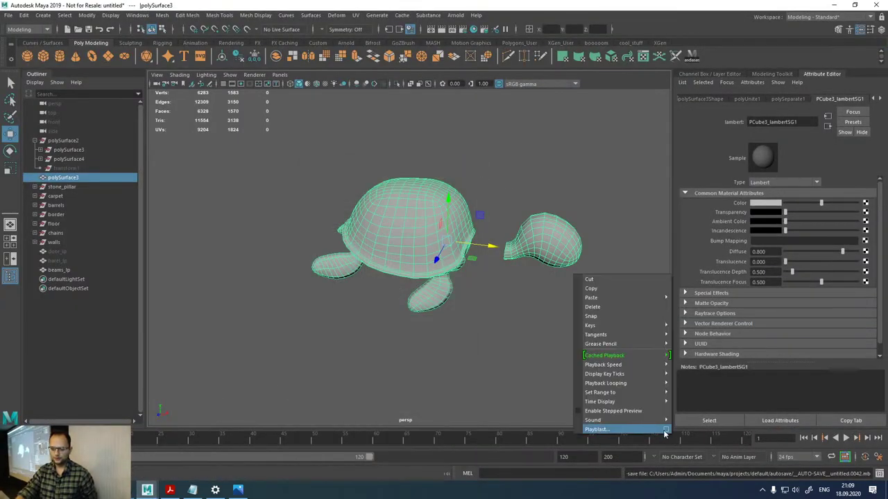
left_click(666, 429)
left_click(421, 254)
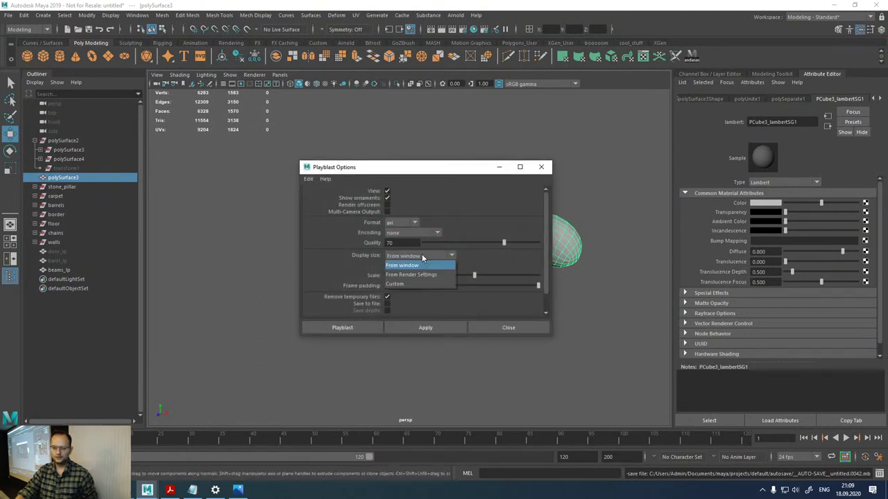
left_click(422, 254)
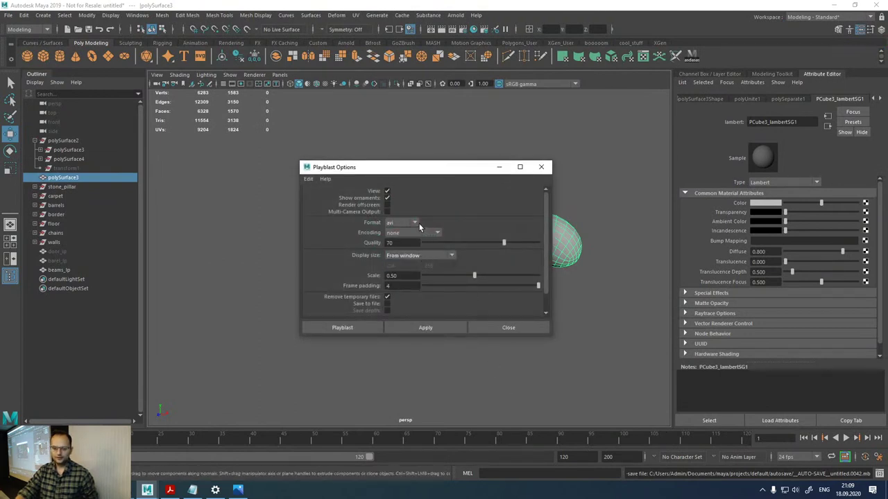
- Try the image format for the playblast, then switch the format to qt
left_click(414, 223)
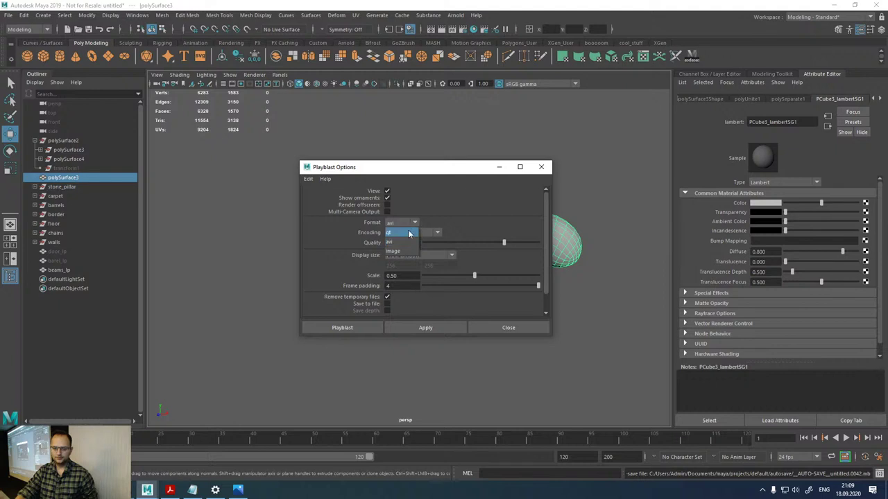
left_click(394, 232)
left_click(414, 222)
left_click(401, 234)
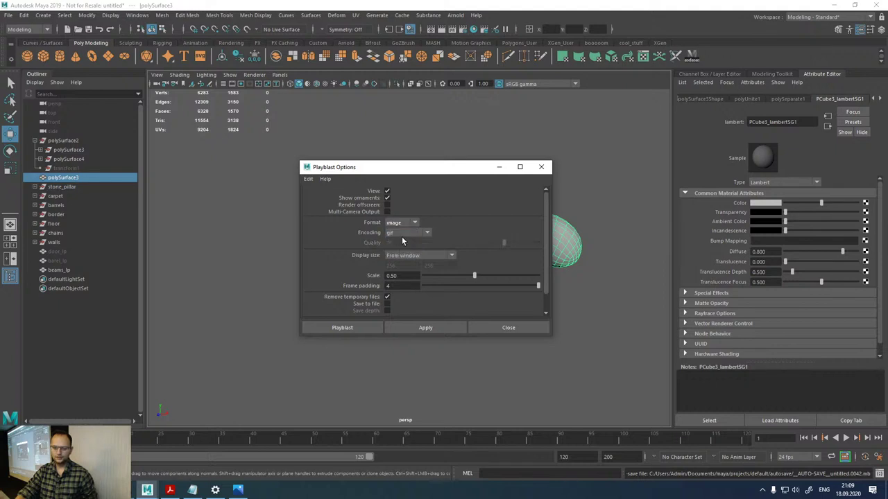
left_click(402, 223)
left_click(399, 233)
- Set the qt playblast encoding to H.263 and look through the remaining encodings
left_click(427, 232)
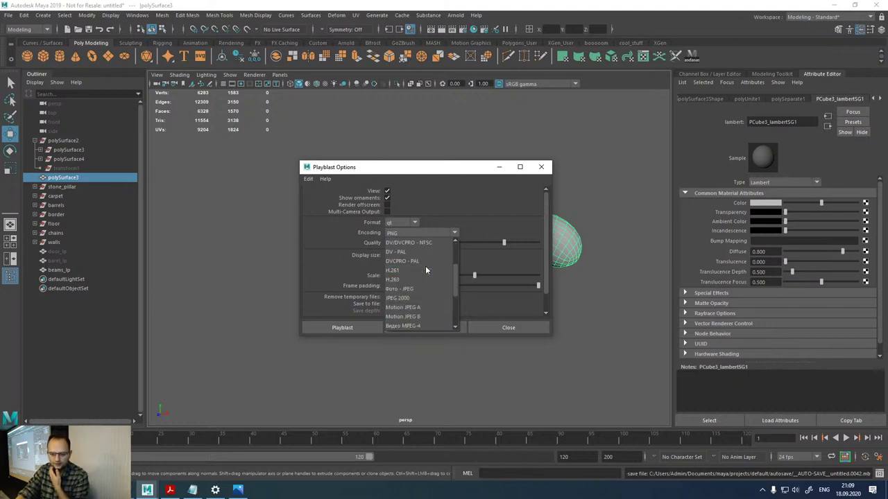
scroll(423, 272, "down", 2)
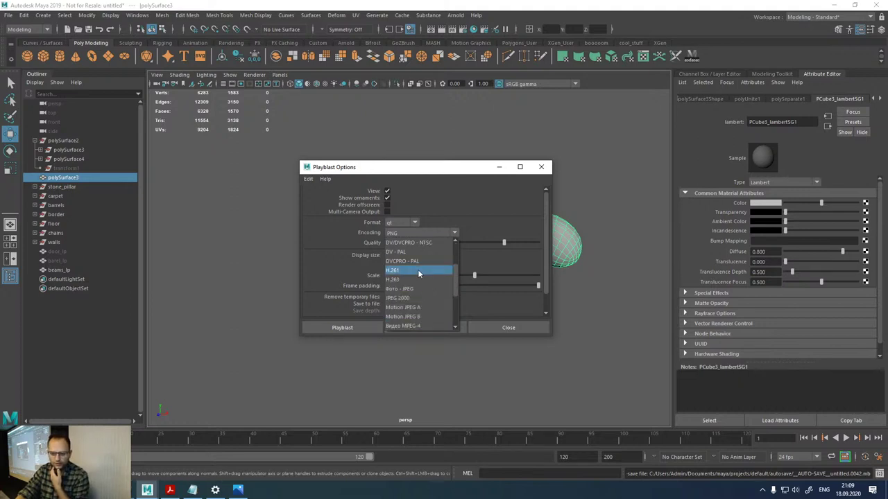
left_click(417, 279)
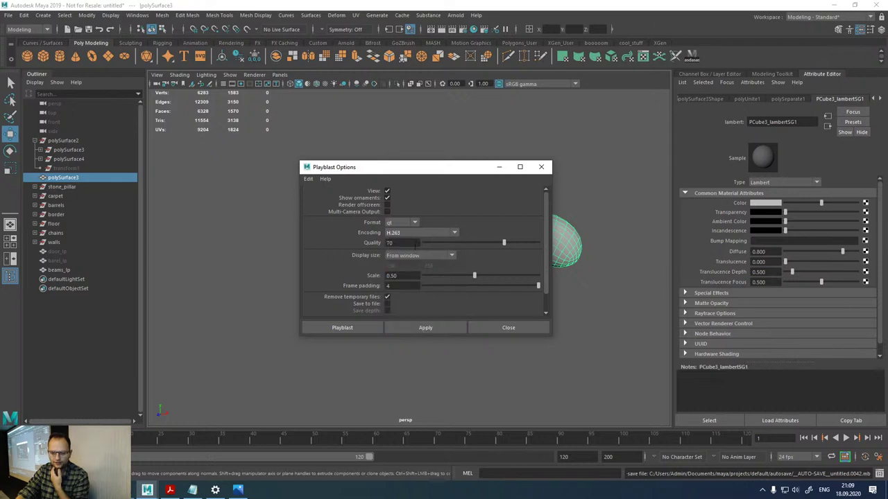
left_click(443, 234)
scroll(424, 268, "up", 3)
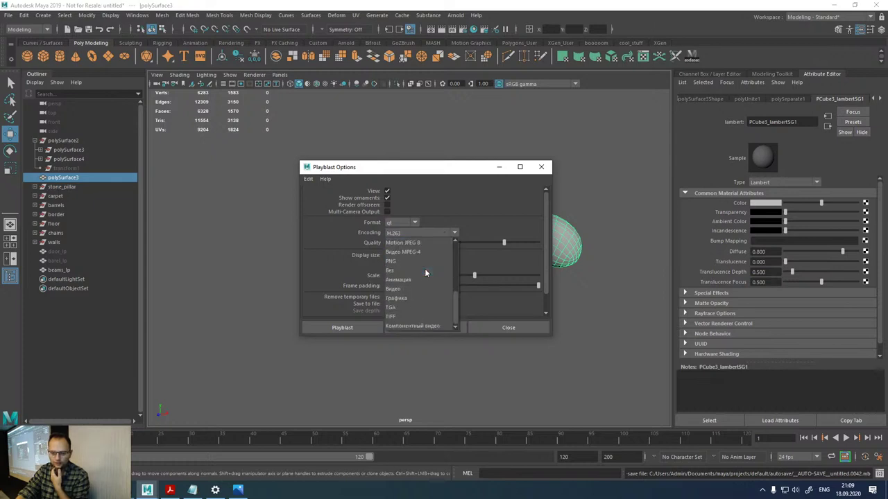
- Switch the playblast format to avi and examine its available encodings
left_click(409, 223)
left_click(407, 241)
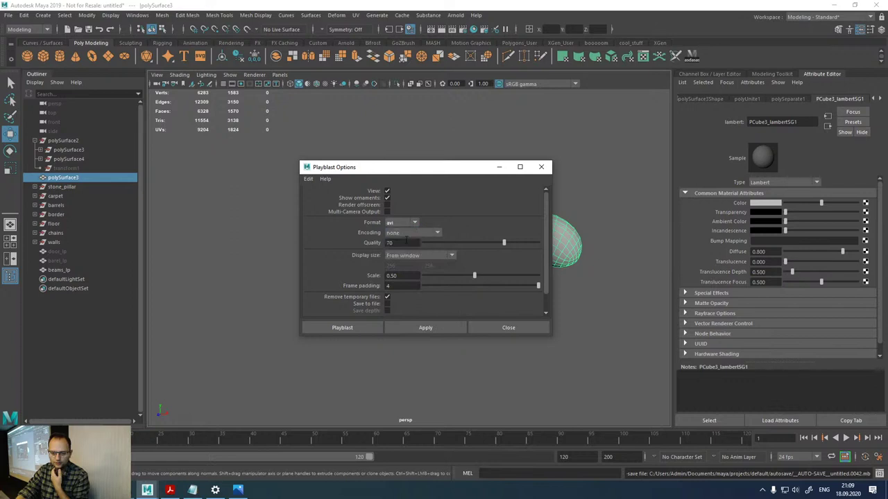
left_click(409, 234)
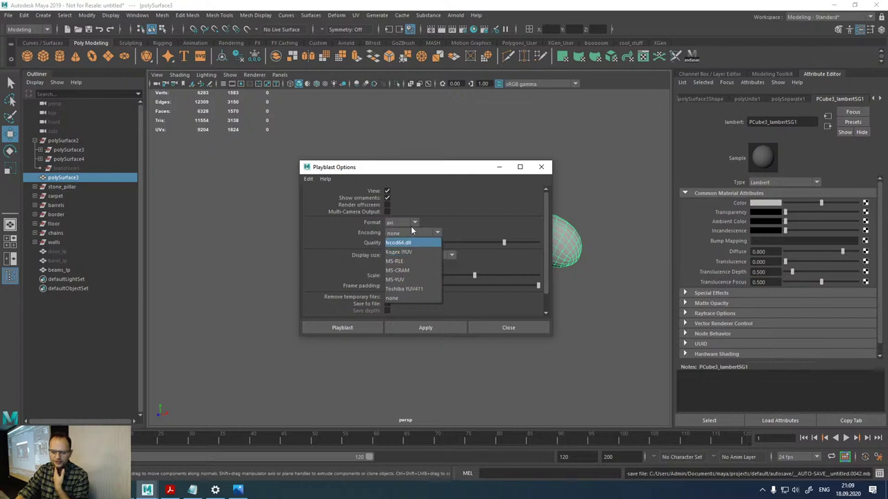
- Set the playblast format back to qt with H.263 encoding and close the options
left_click(401, 222)
left_click(392, 248)
left_click(413, 232)
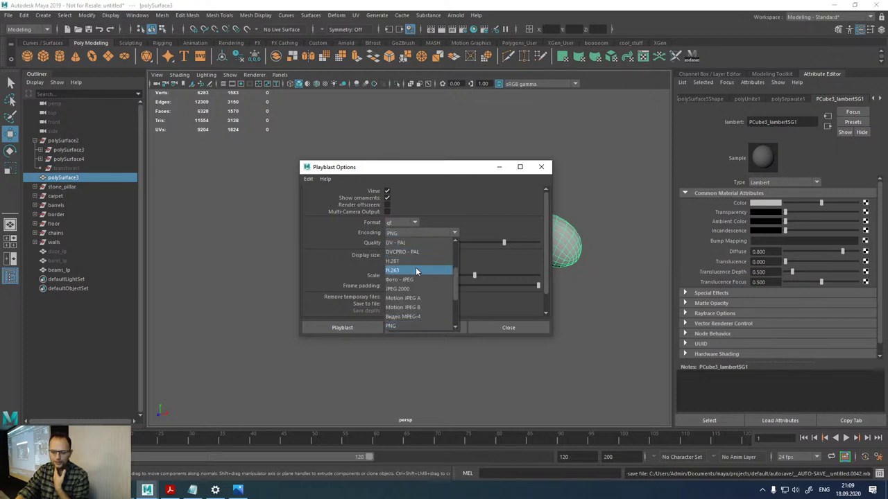
left_click(415, 269)
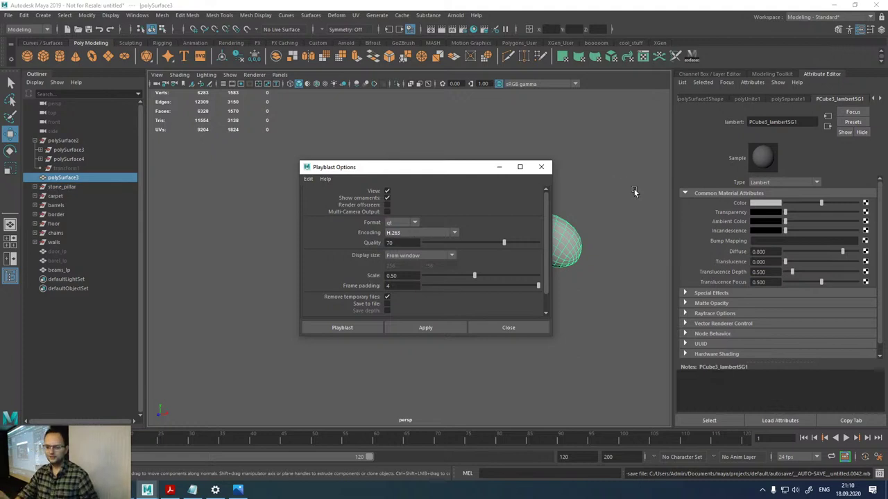
left_click(541, 166)
- Start a new scene without saving the current one and create a polygon cube
key("ctrl+n")
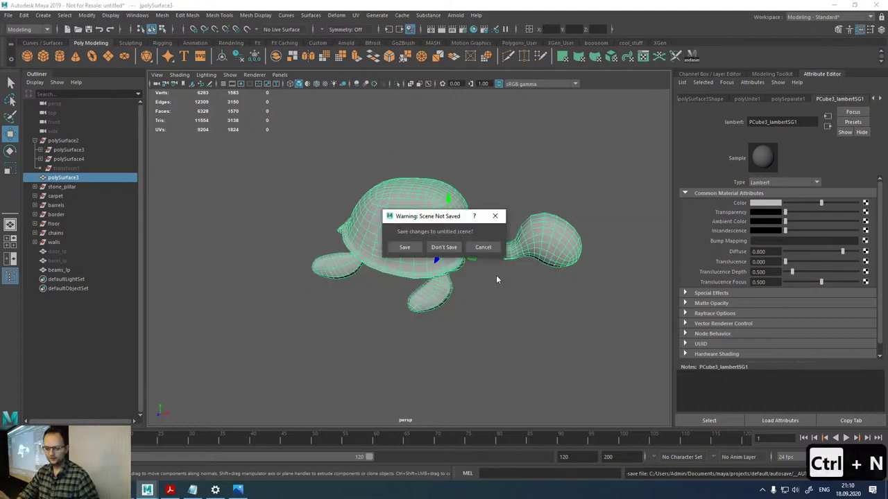
left_click(455, 247)
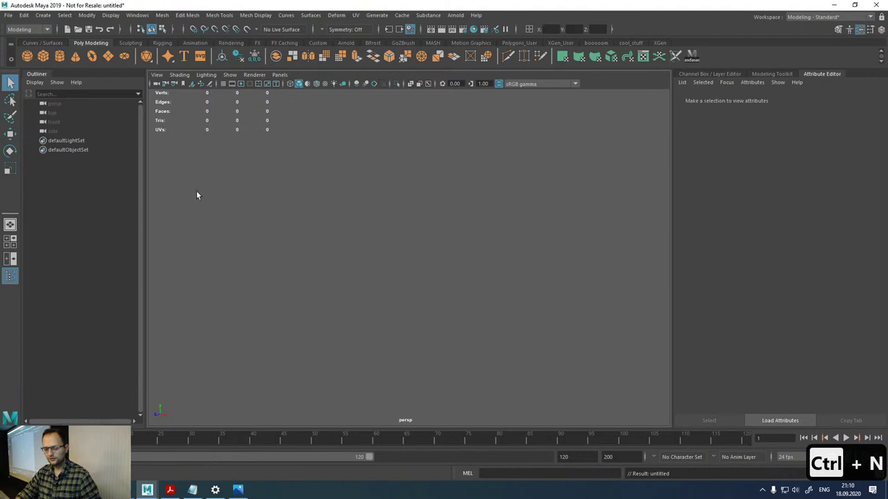
right_click_drag(196, 195, 324, 210, "shift")
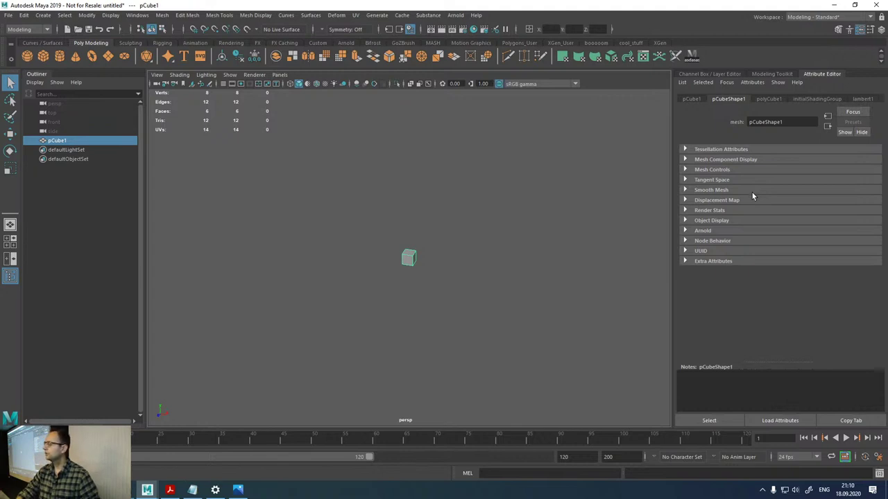
scroll(615, 229, "up", 4)
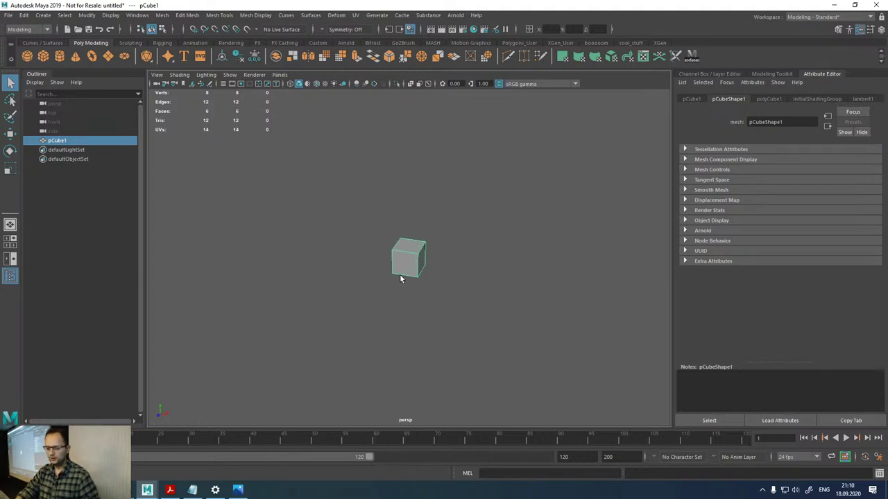
- Duplicate the cube and move the copy along the X axis beside the original
key("ctrl+d")
key("w")
left_click_drag(447, 274, 530, 276)
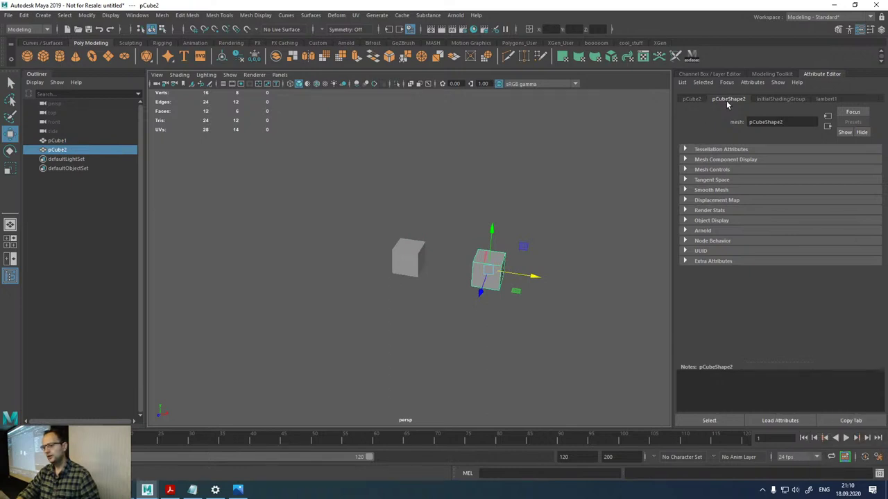
- Create an instance of the original cube with Duplicate Special, translated 5 units in X
left_click(412, 257)
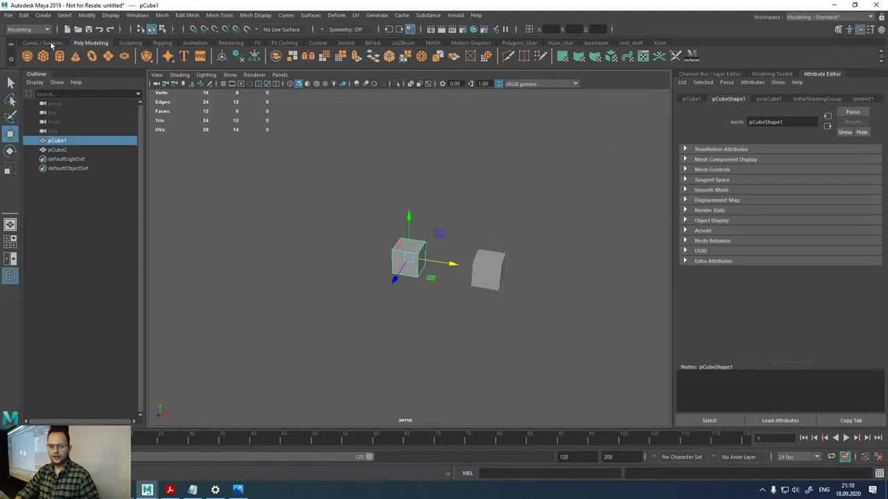
left_click(24, 15)
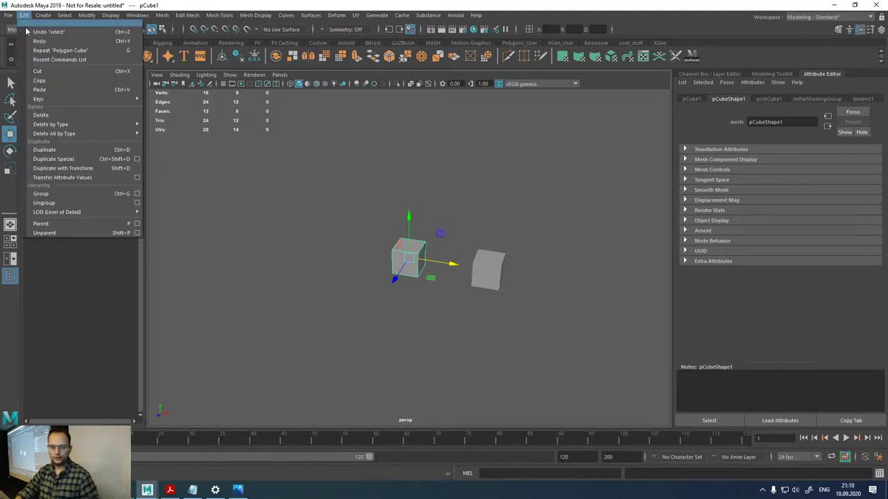
left_click(136, 159)
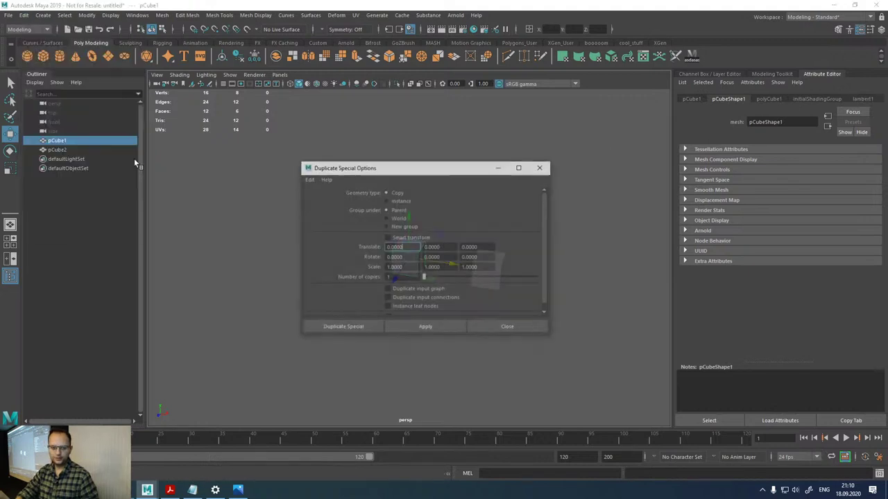
left_click(402, 201)
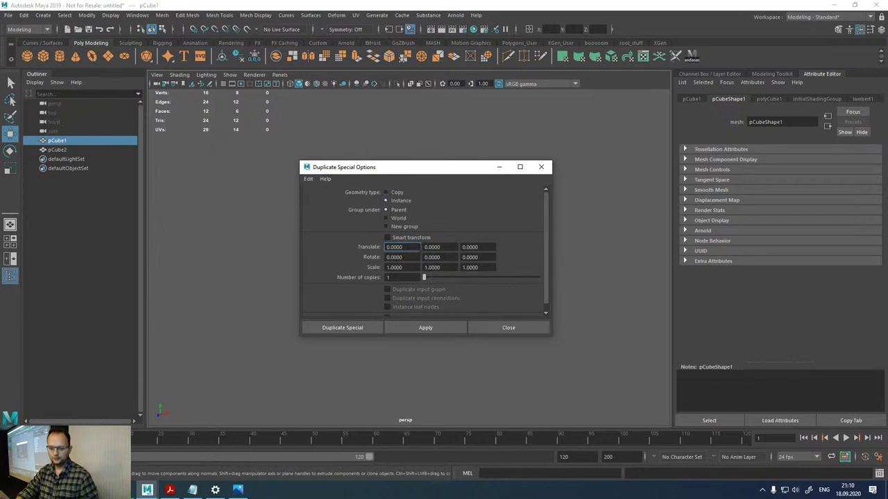
type("5")
key("Return")
left_click(425, 328)
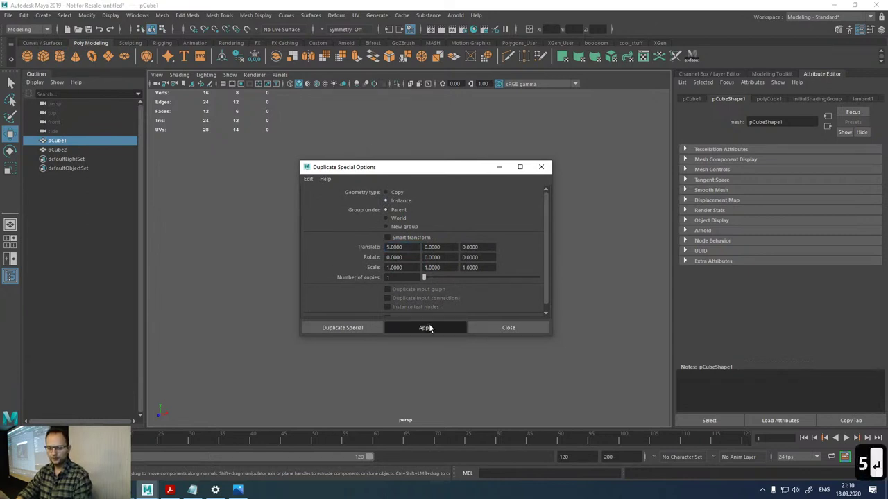
left_click(541, 166)
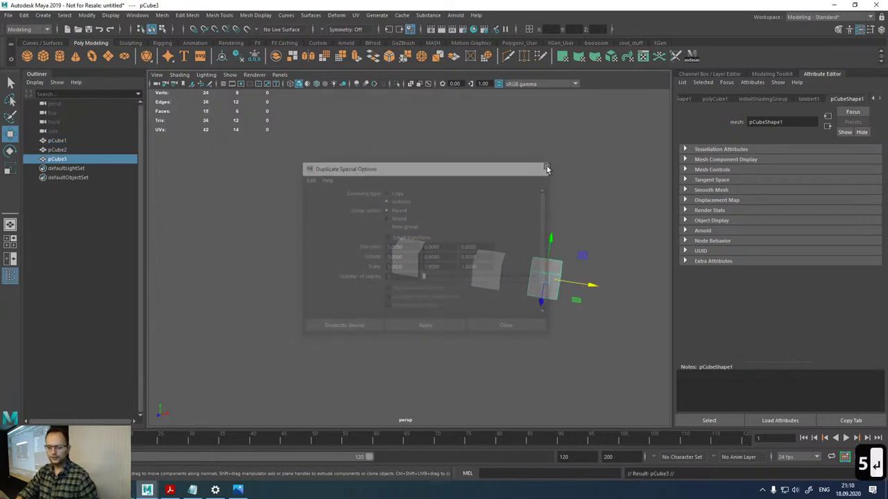
- Examine the instanced cube's polyCube1, transform and shape node attributes
left_click(704, 102)
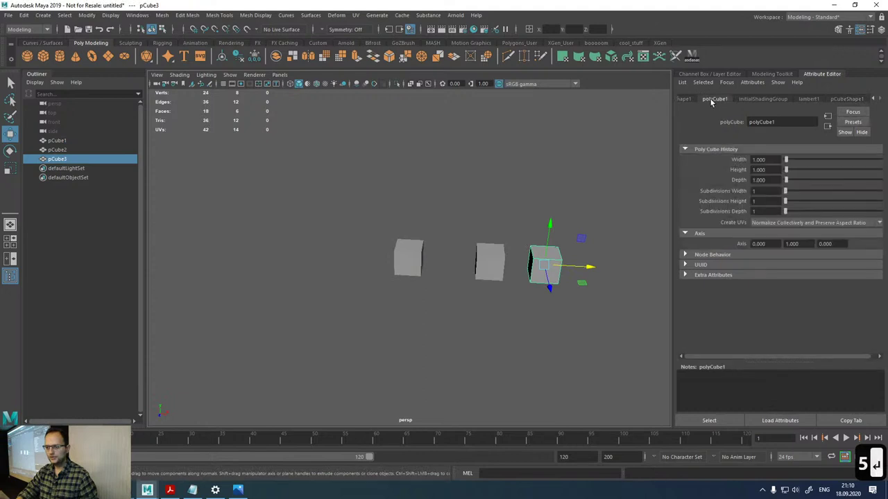
left_click(873, 99)
left_click(873, 98)
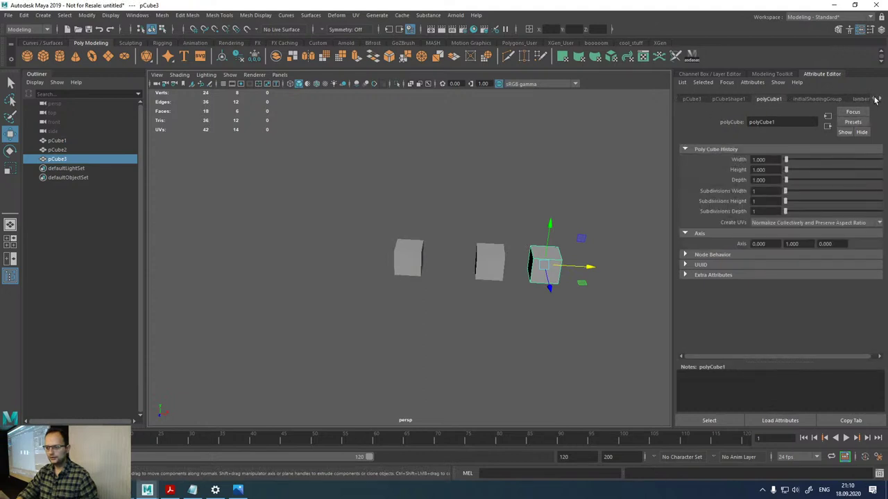
left_click(692, 101)
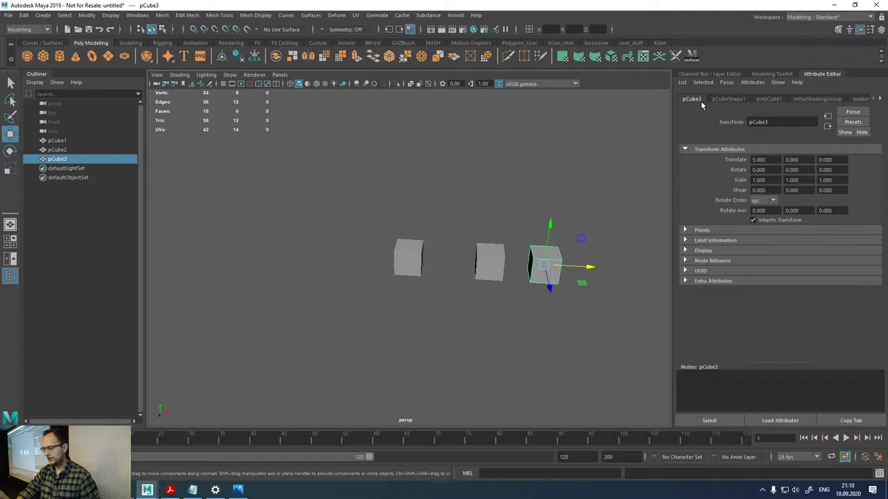
left_click(725, 99)
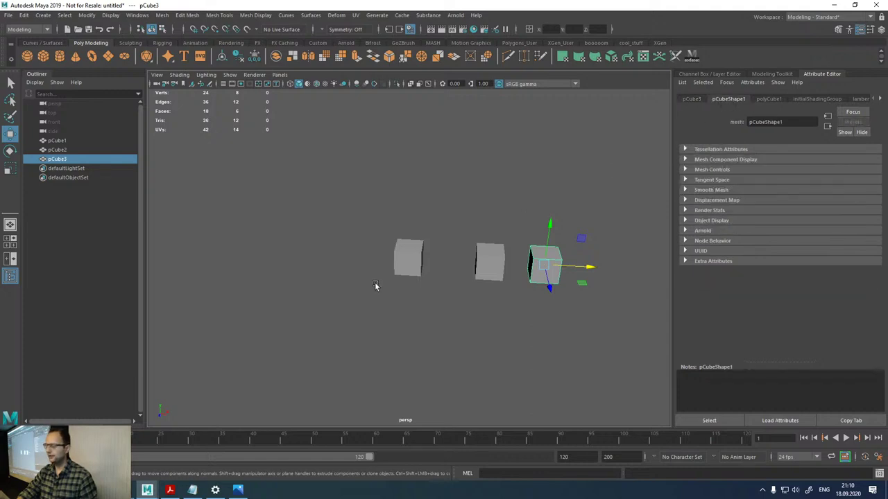
- Show the original cube's components, then compare the shape nodes of the instanced cube and the regular copy
left_click(404, 263)
right_click_drag(408, 258, 416, 304)
left_click_drag(416, 304, 545, 249, "alt")
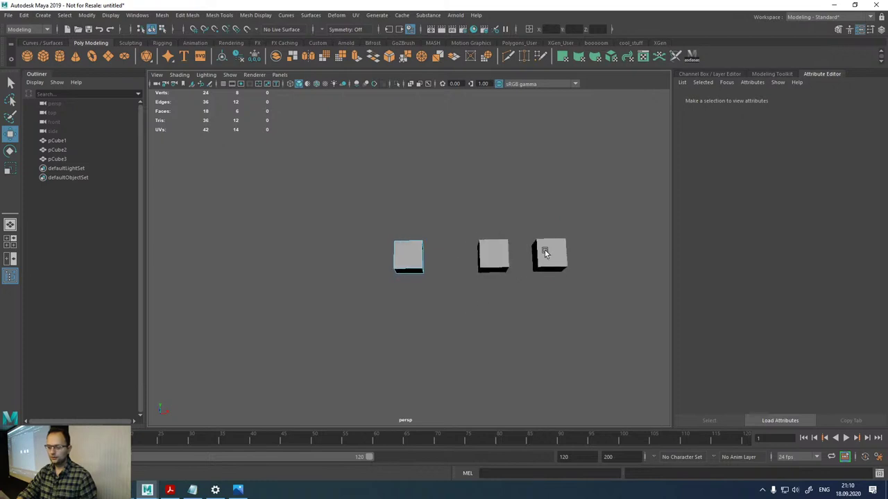
right_click_drag(544, 250, 544, 248)
left_click(551, 253)
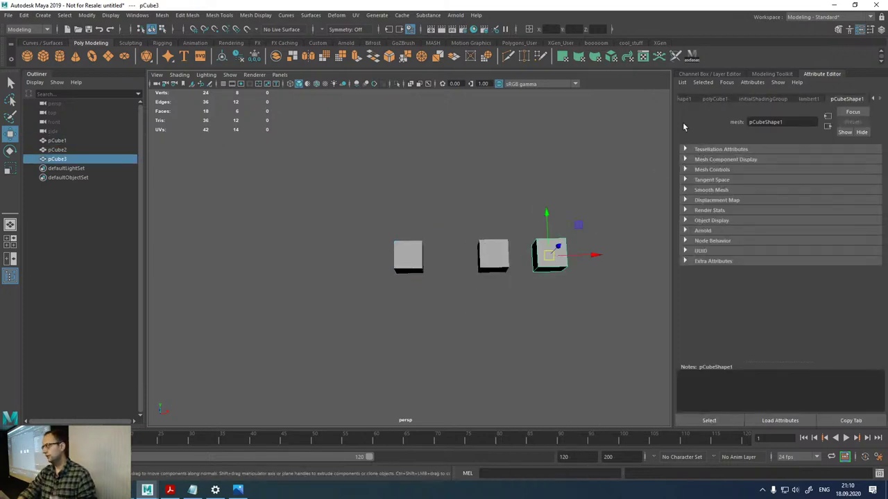
left_click(483, 270)
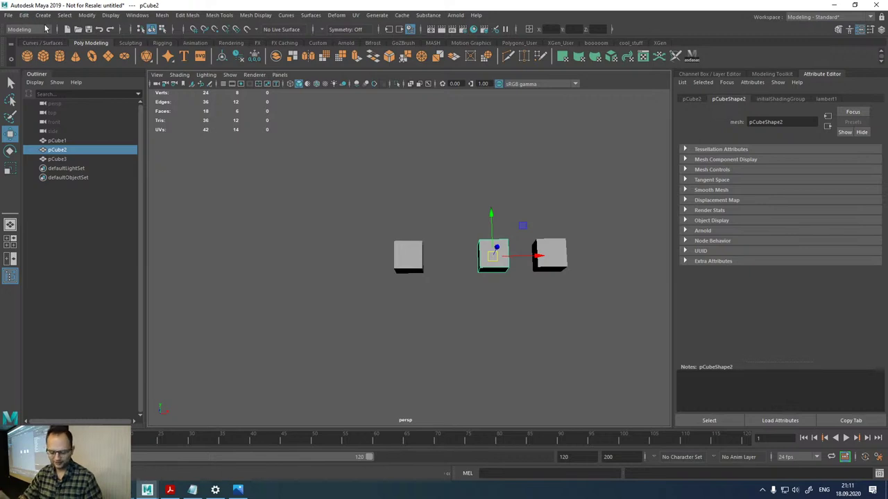
- Select the regular copy and then the original cube, and view the original's lambert1 material attributes
left_click(85, 15)
left_click(342, 188)
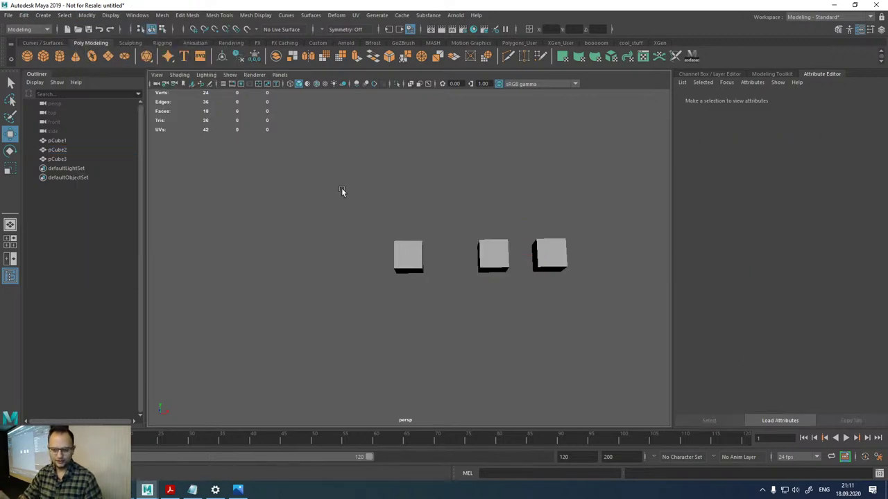
left_click_drag(341, 189, 521, 286, "alt")
left_click(510, 270)
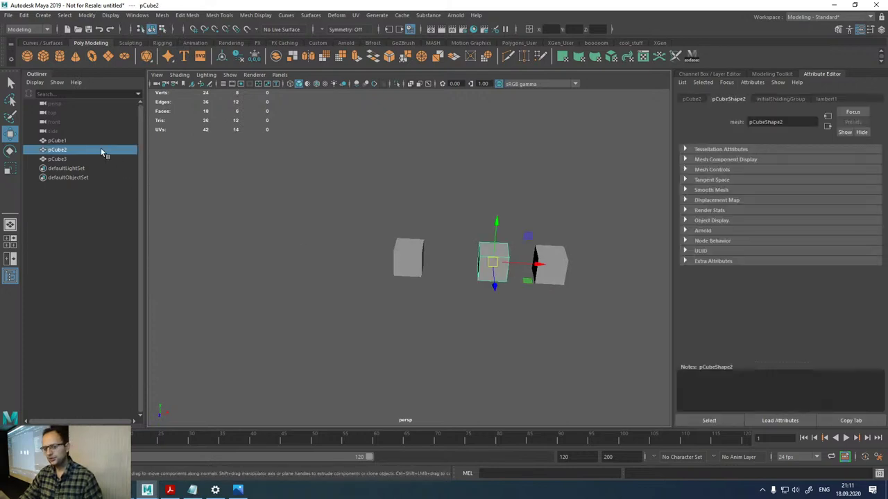
left_click(59, 142)
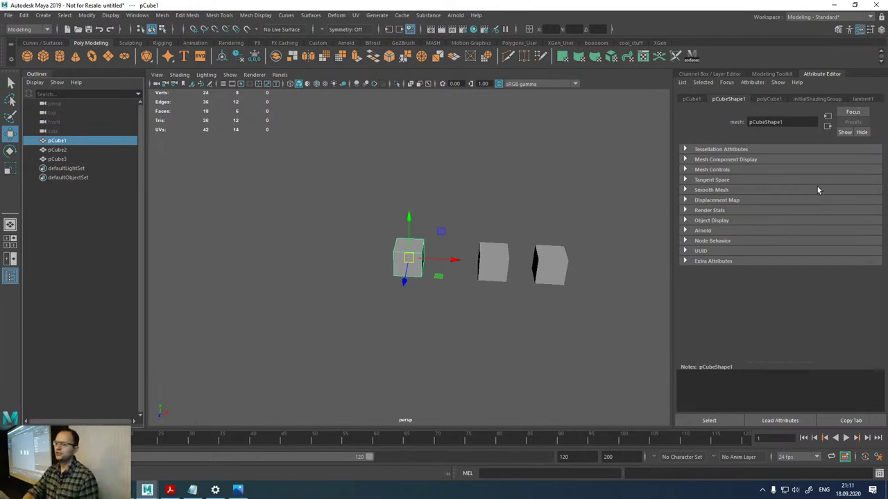
left_click(870, 98)
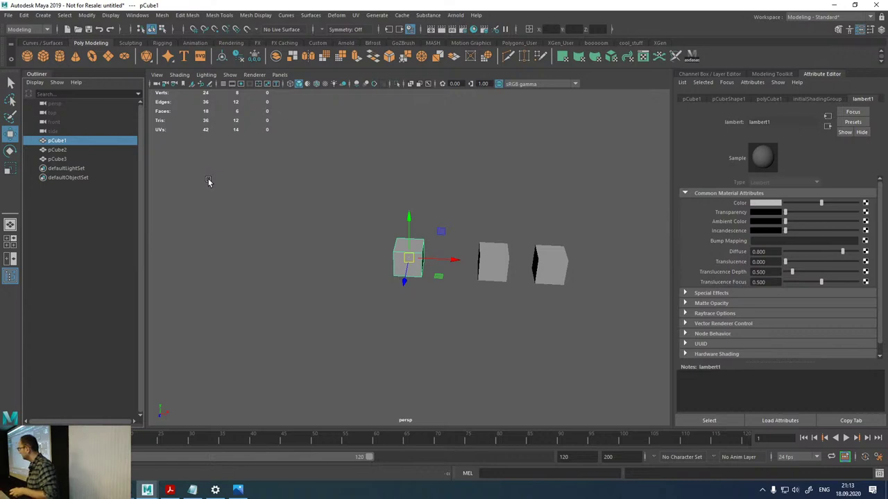
- Switch to the four-view layout and back, and toggle the full-screen view on and off several times
key("space")
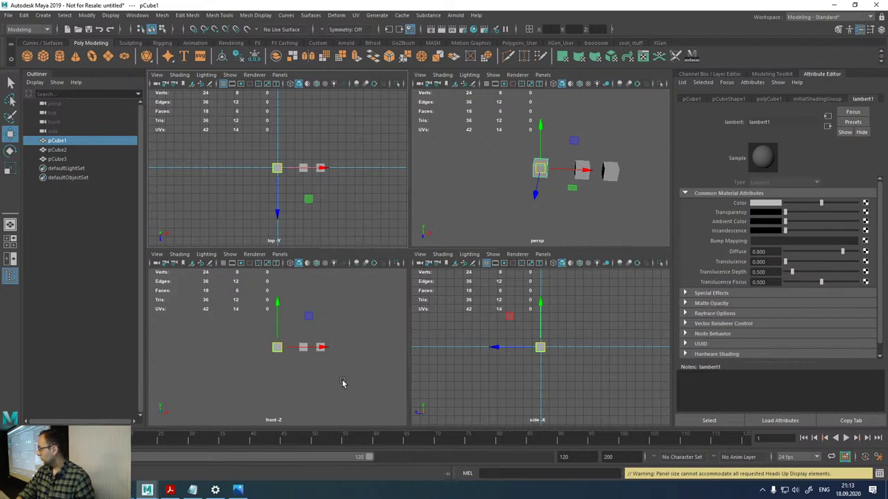
key("space")
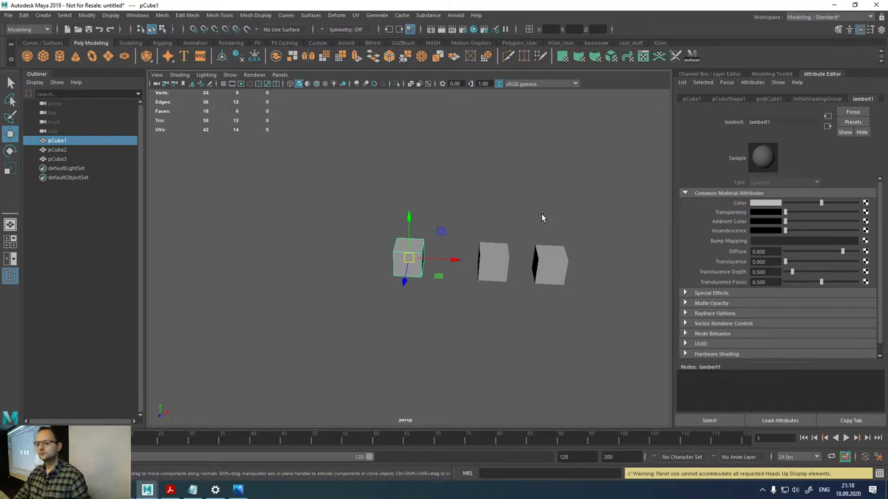
key("ctrl+space")
key("ctrl+space")
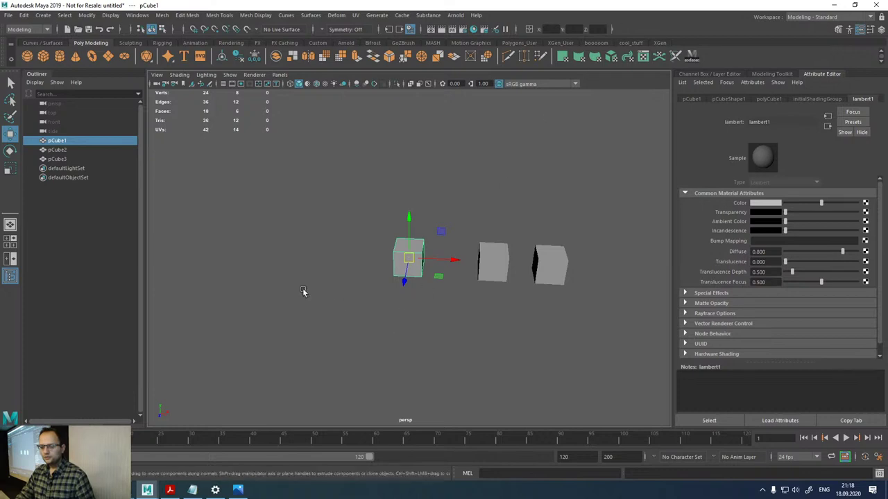
left_click_drag(613, 280, 577, 283, "alt")
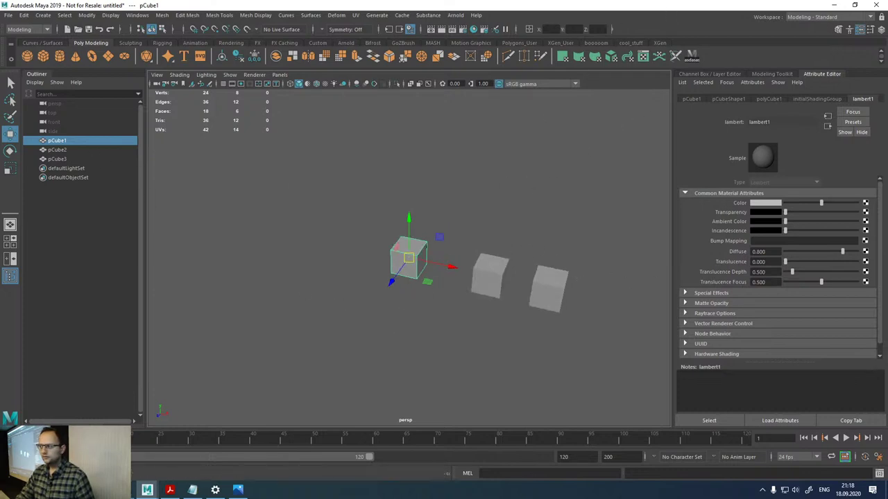
key("ctrl+space")
key("ctrl+space")
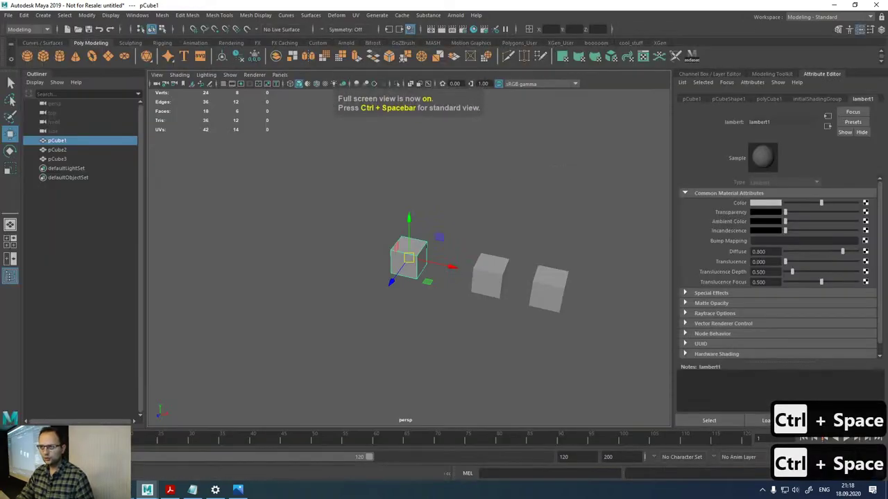
key("ctrl+space")
key("ctrl+space")
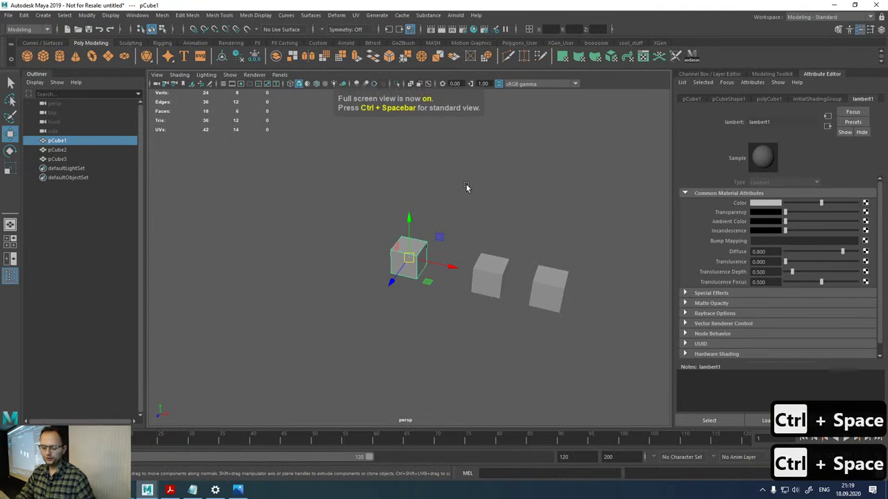
- Isolate the selected cube in the viewport and turn the isolation off again
left_click(397, 84)
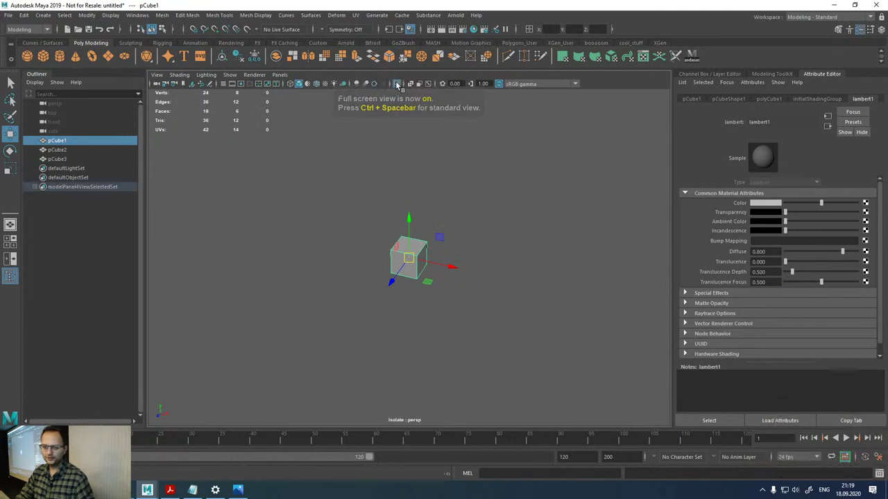
left_click(397, 83)
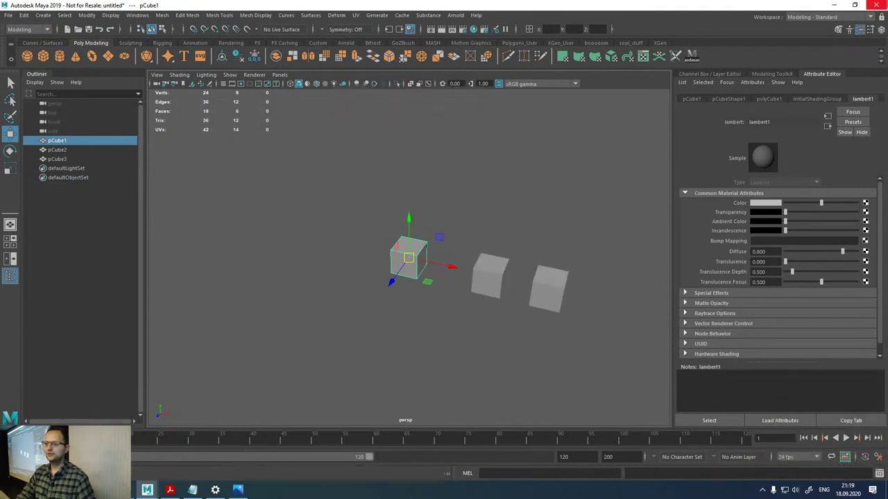
- Close the Maya scene without saving, pause the skull modeling video on YouTube and close the browser window
left_click(876, 4)
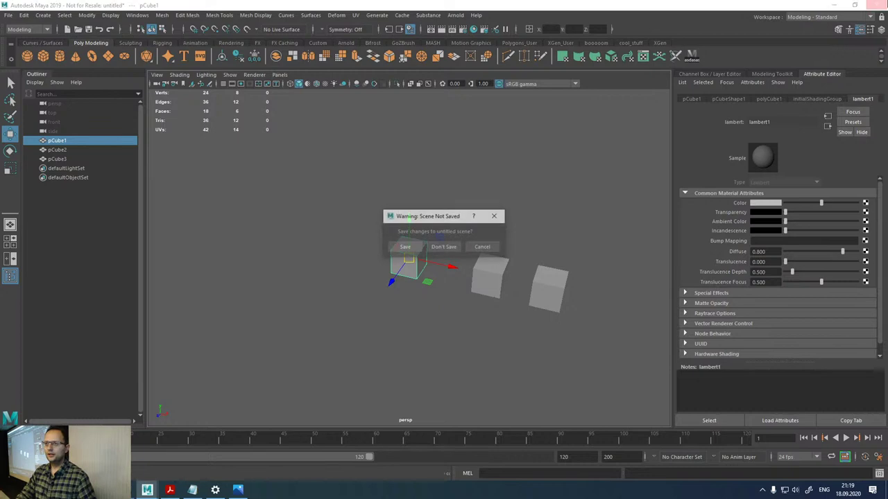
left_click(453, 250)
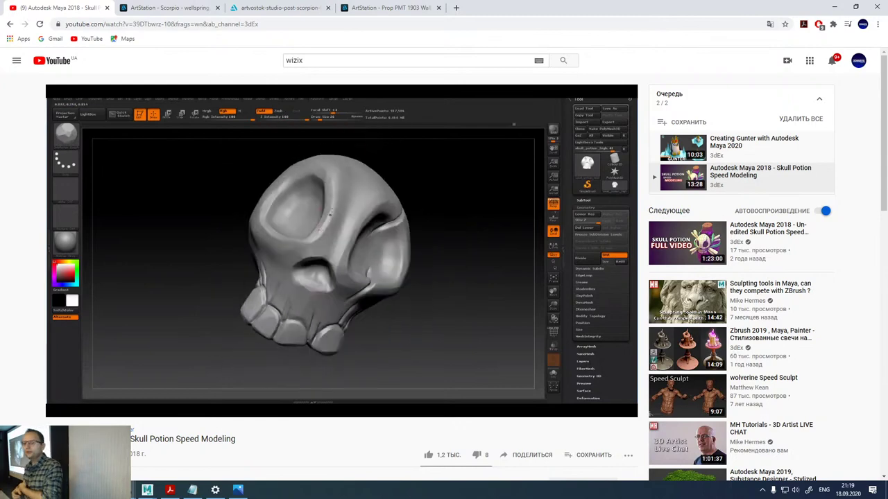
left_click(344, 329)
scroll(297, 351, "down", 1)
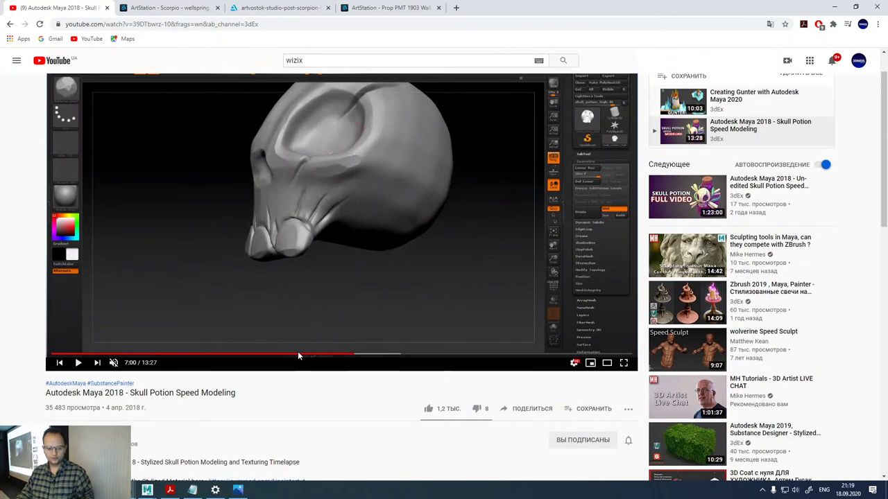
scroll(298, 351, "up", 1)
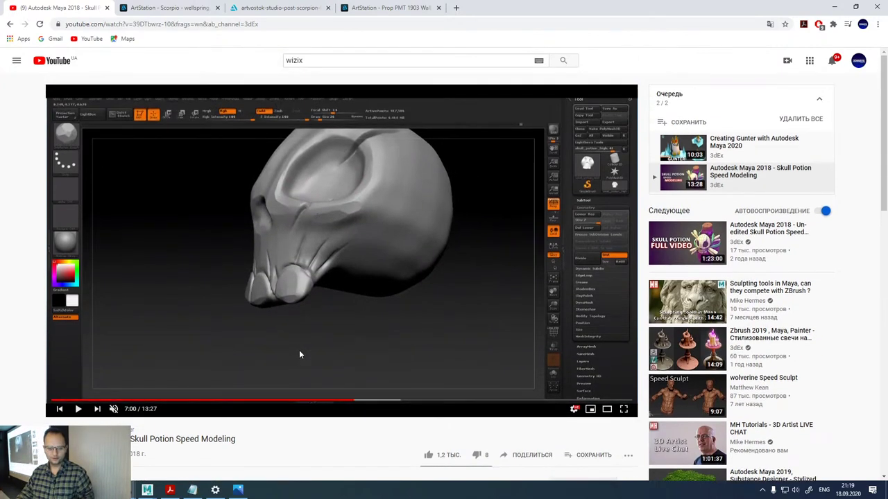
left_click(878, 12)
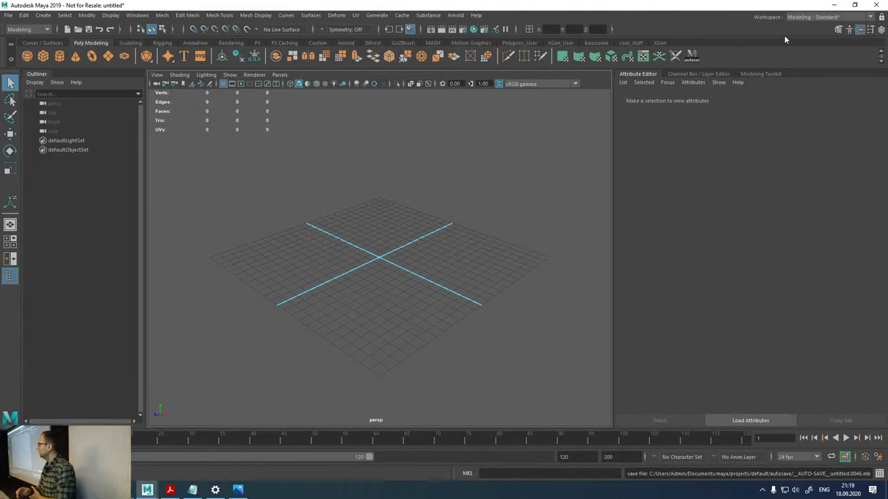
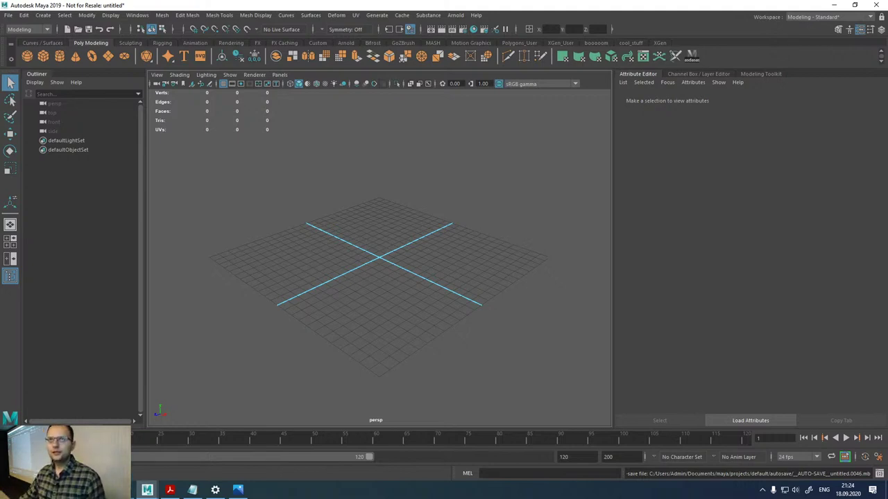
key("F5")
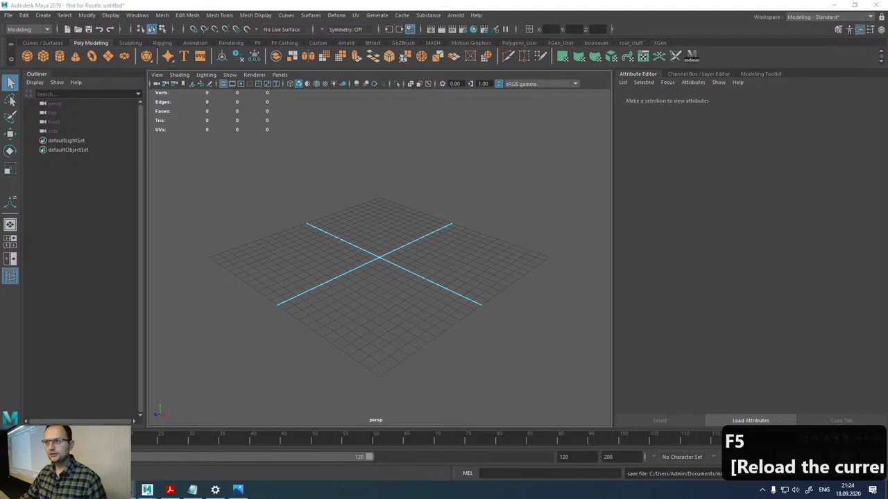